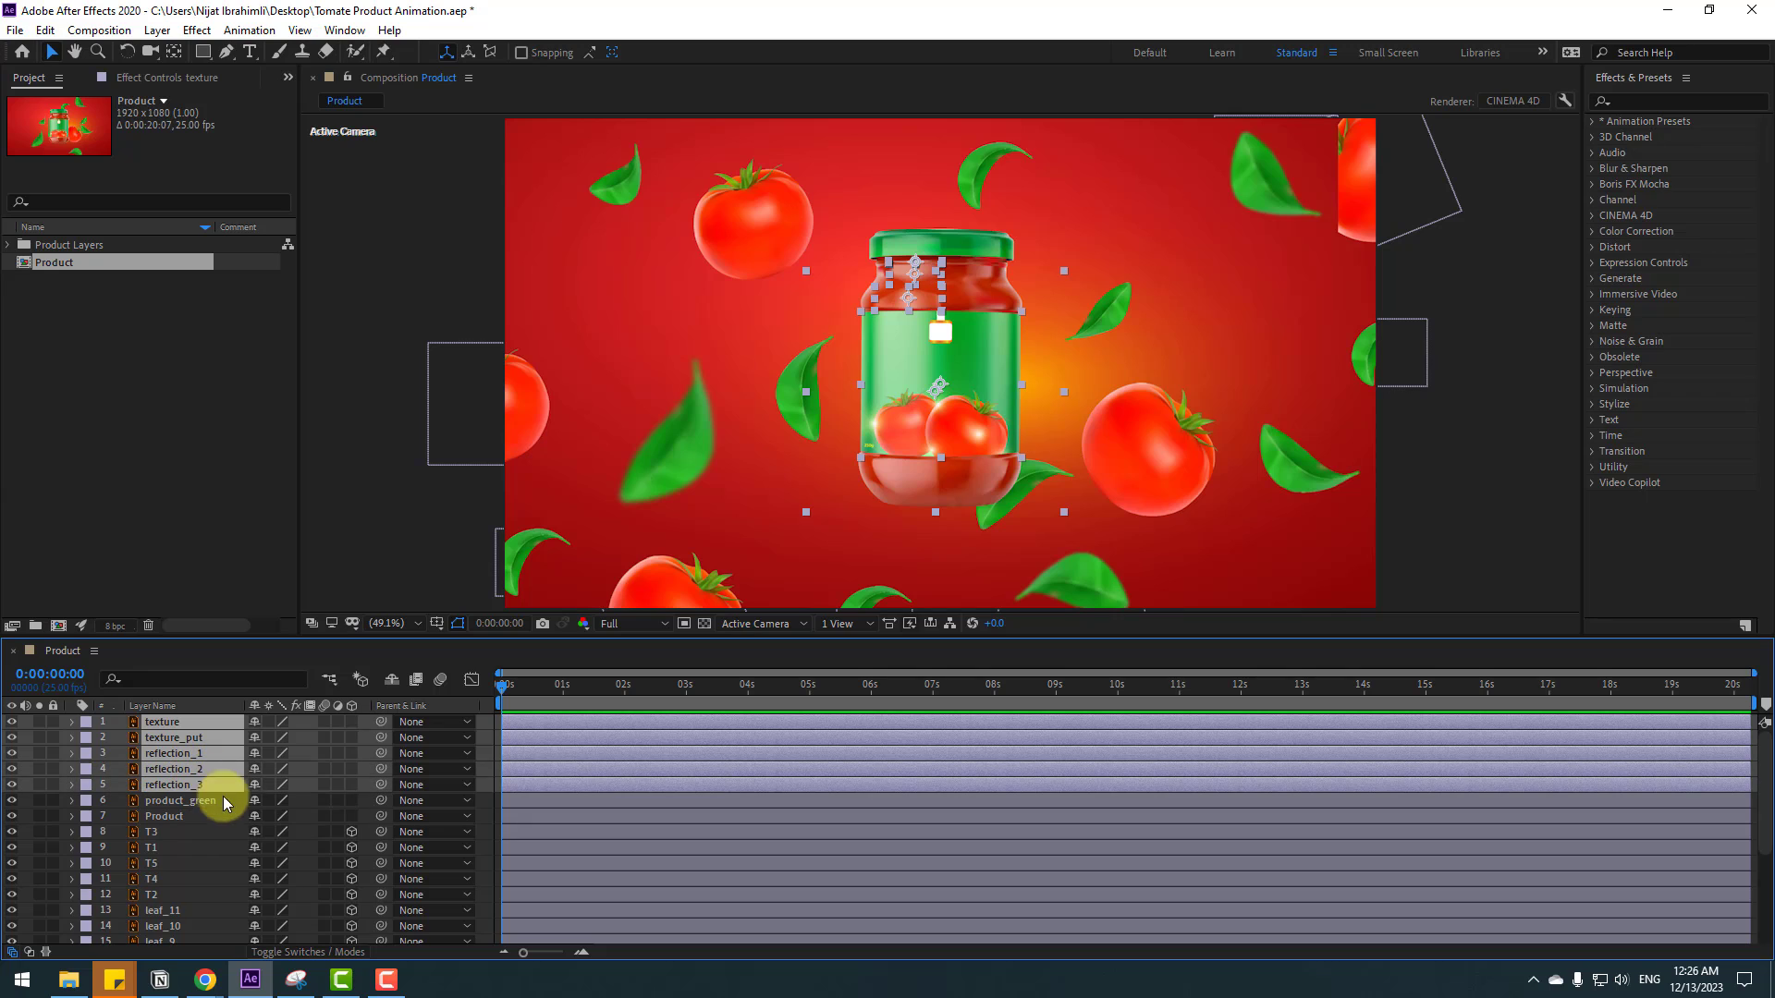
- Pre-compose the seven jar layers, from texture through Product, as PRODUCT_MAIN and make the resulting layer 3D
left_click(197, 801, "ctrl")
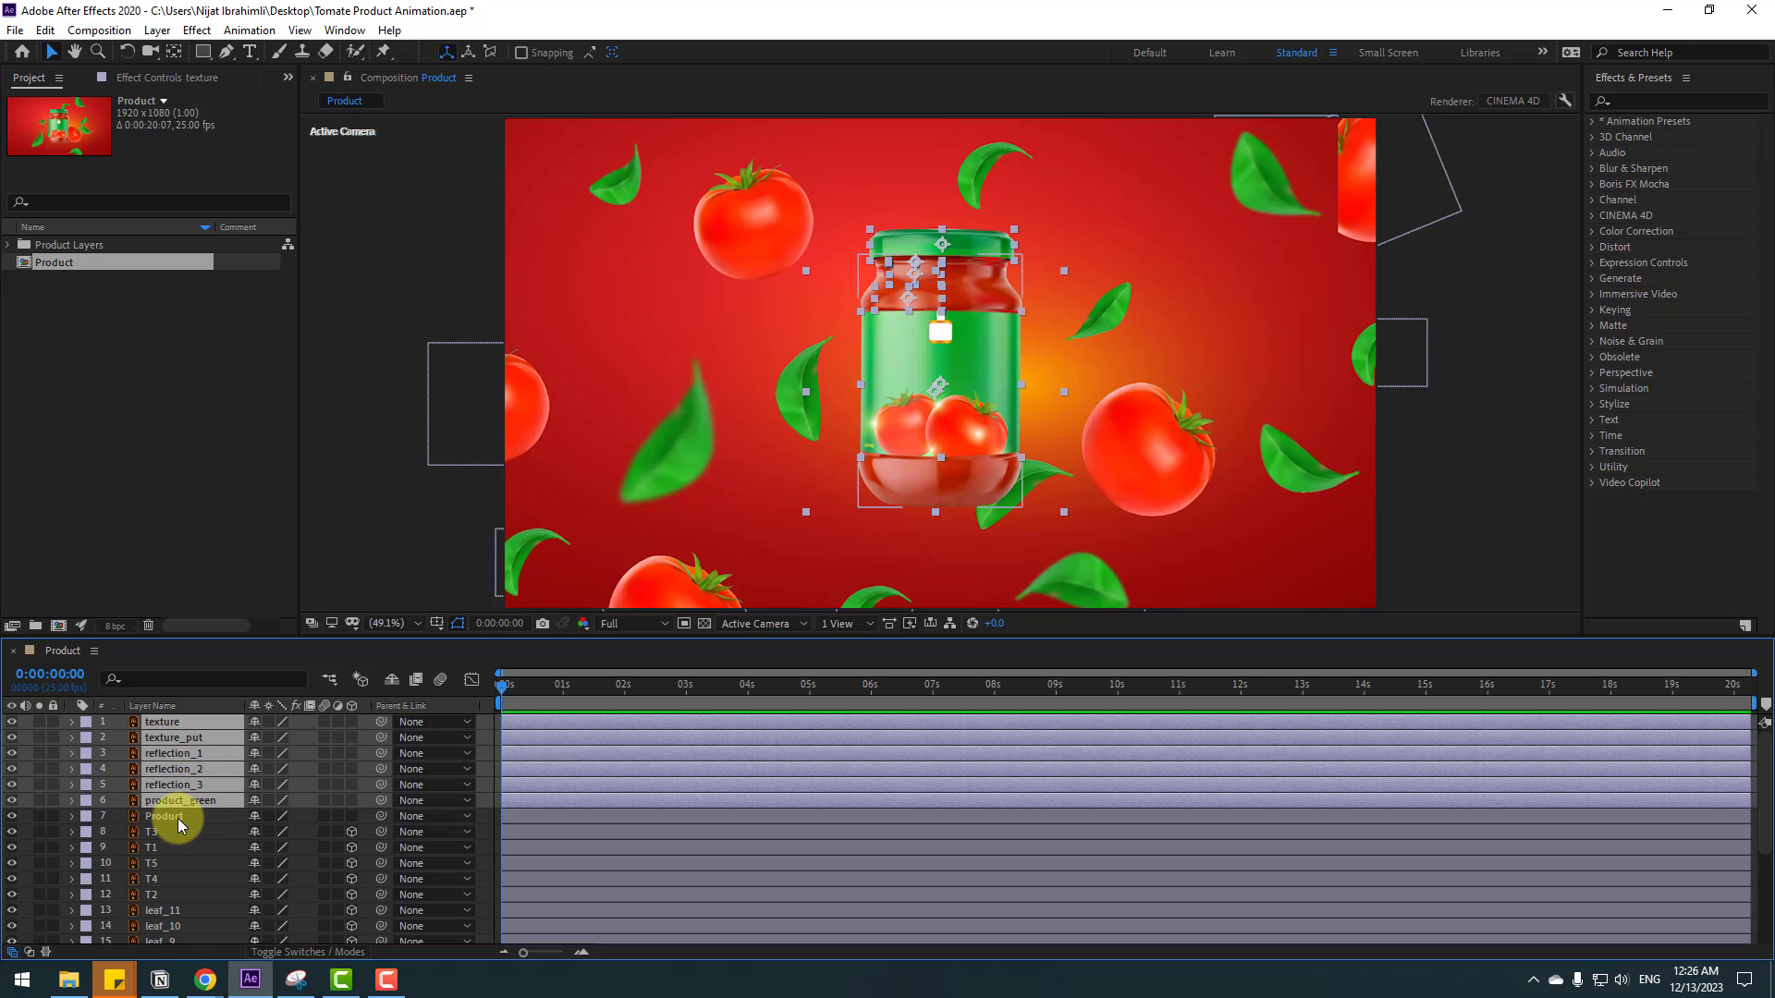
left_click(180, 817, "ctrl")
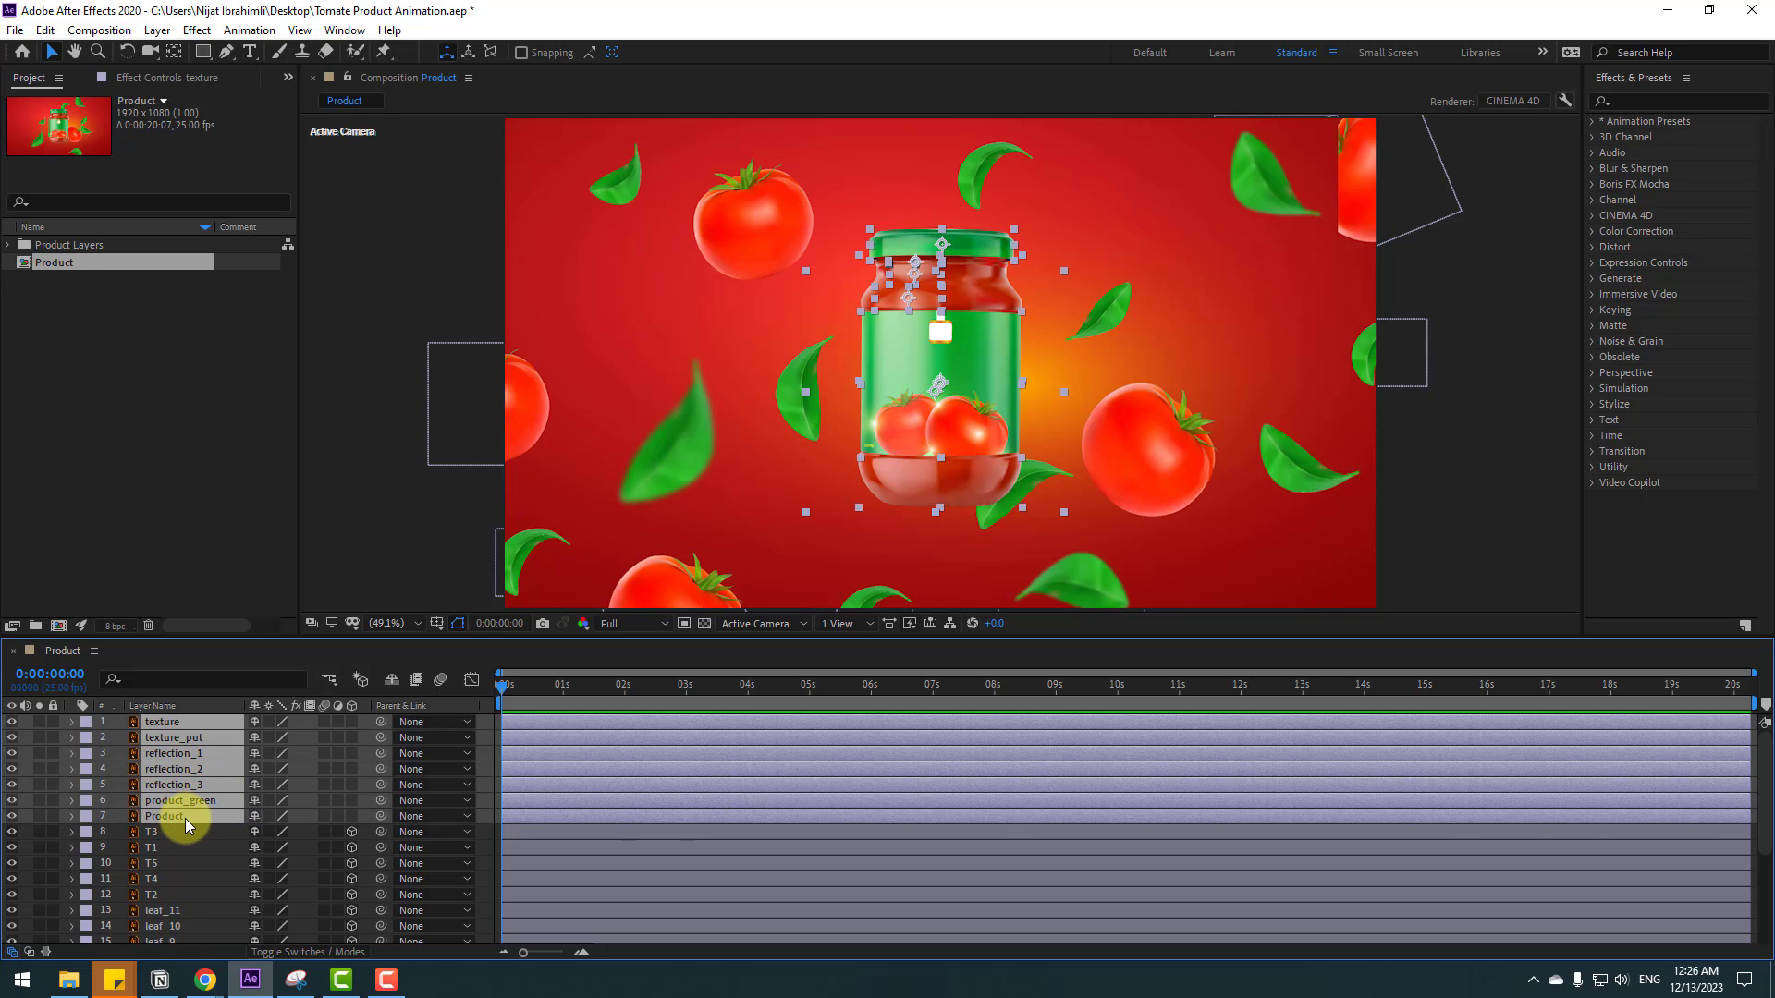
left_click(12, 722)
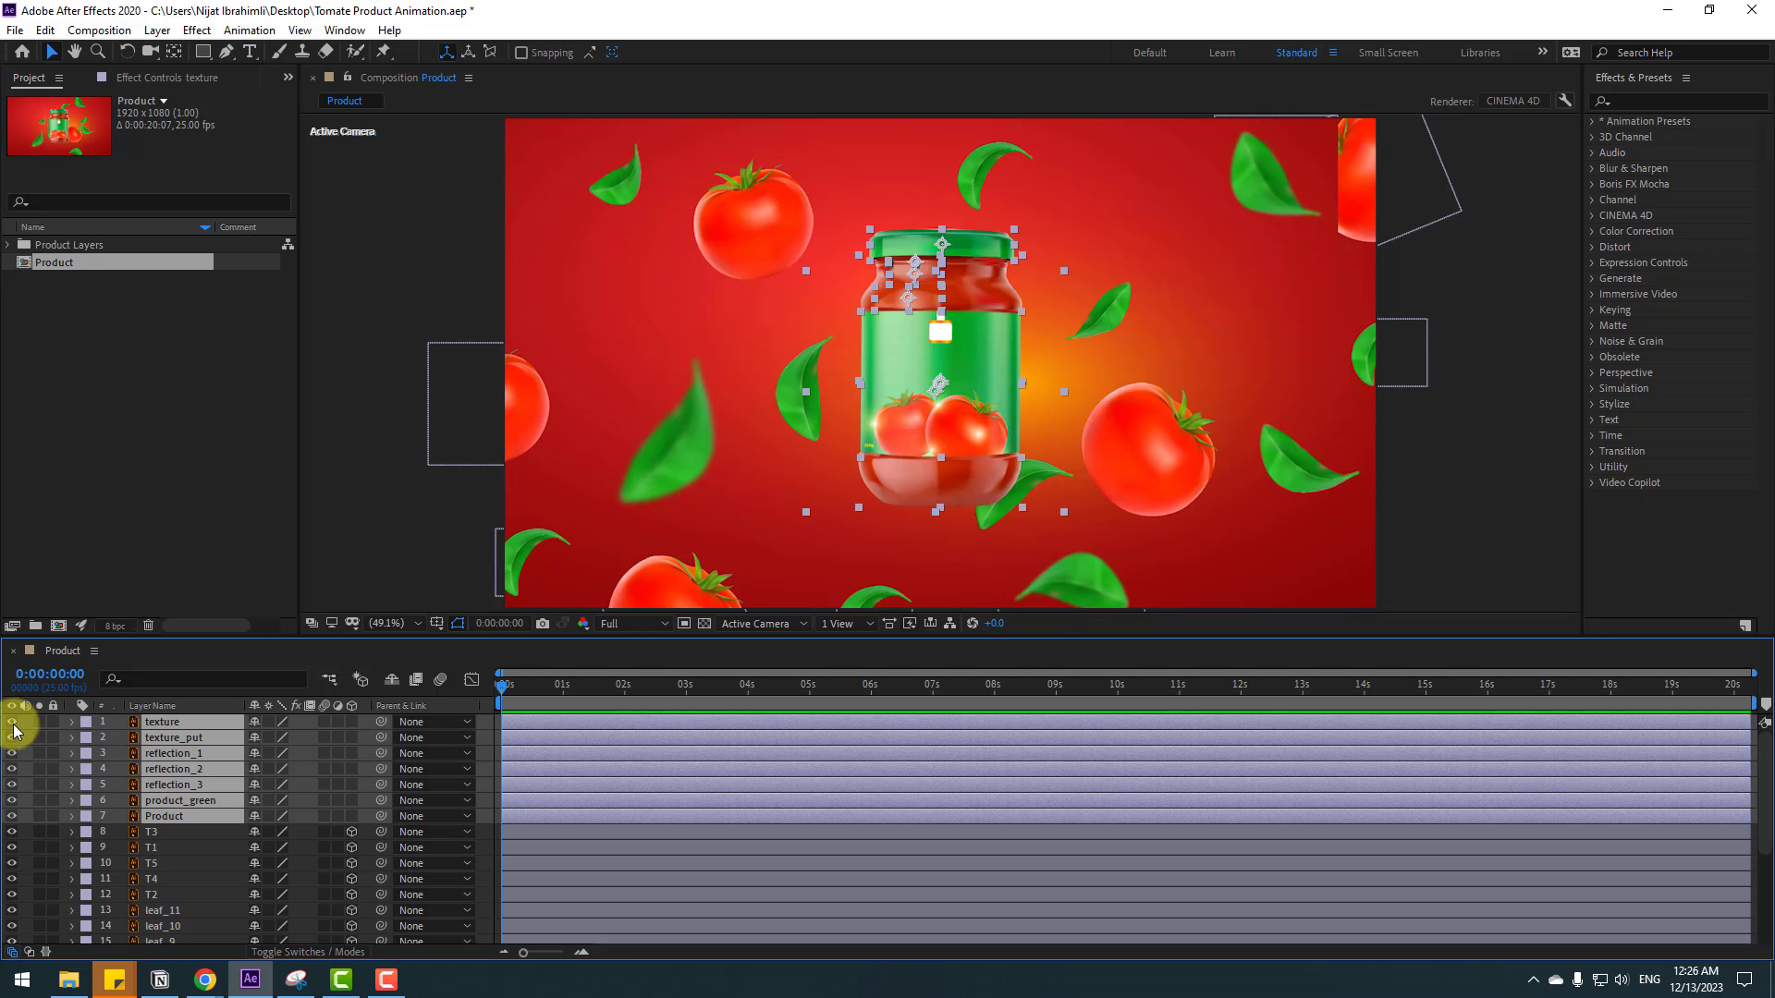
right_click(172, 770)
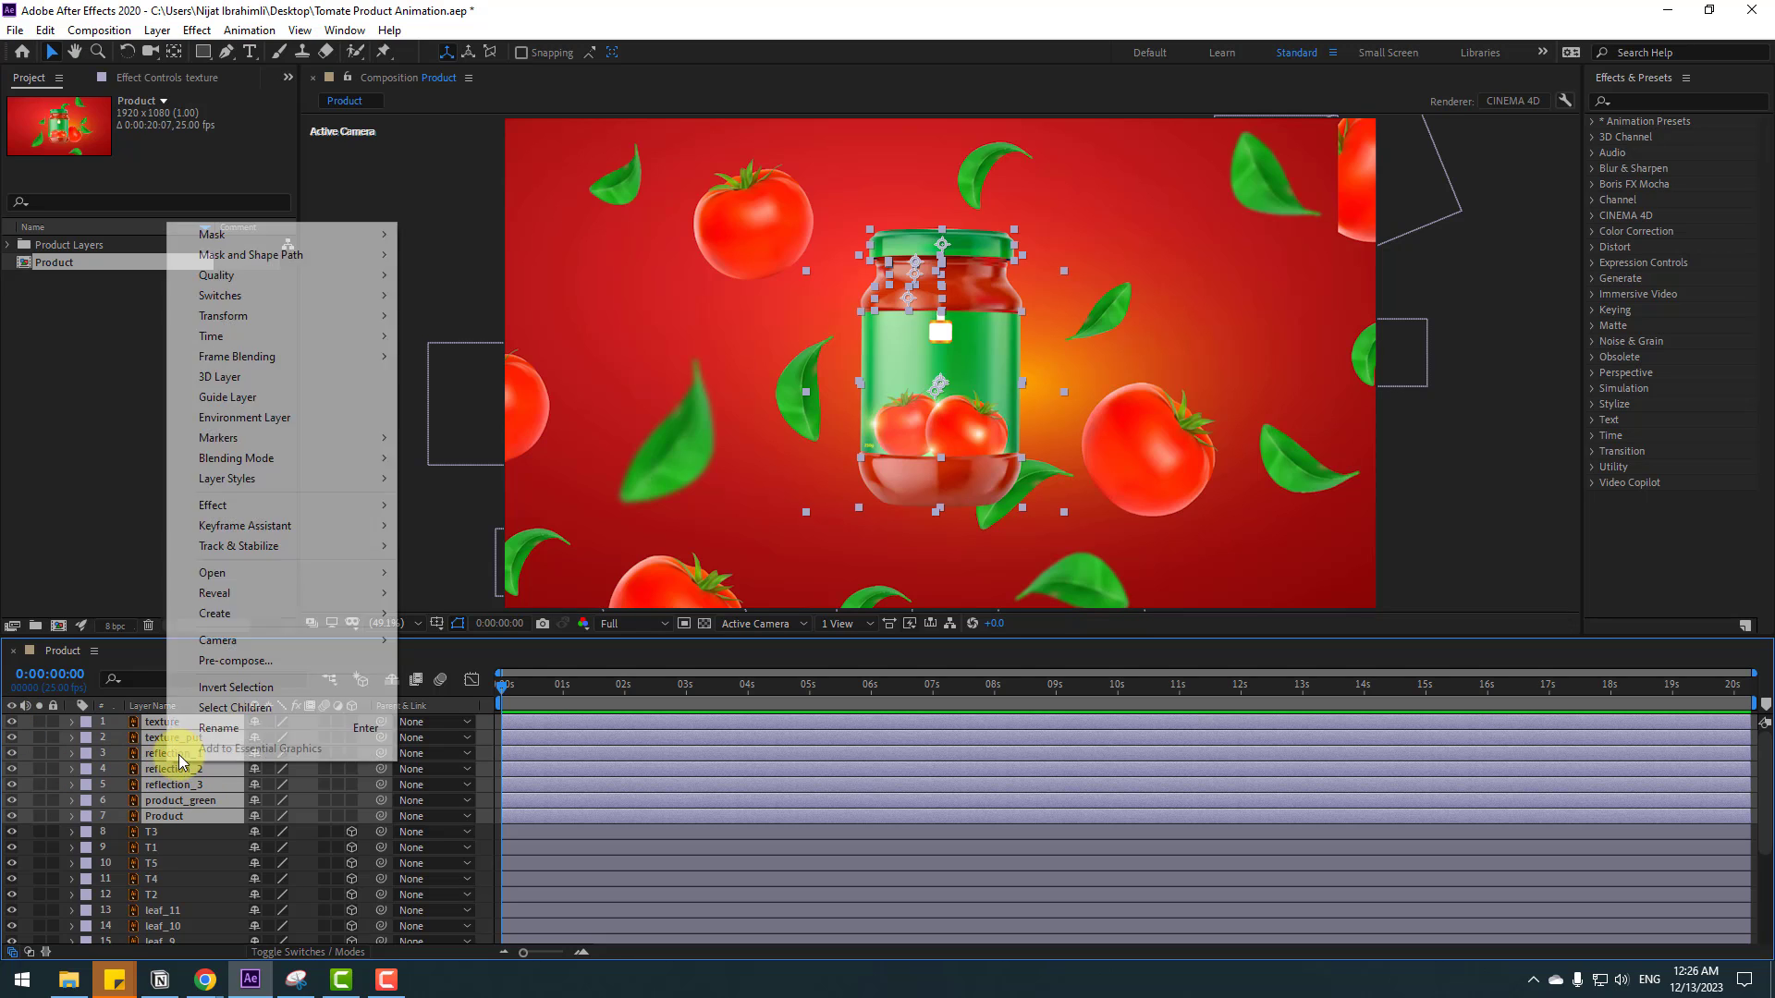
left_click(237, 662)
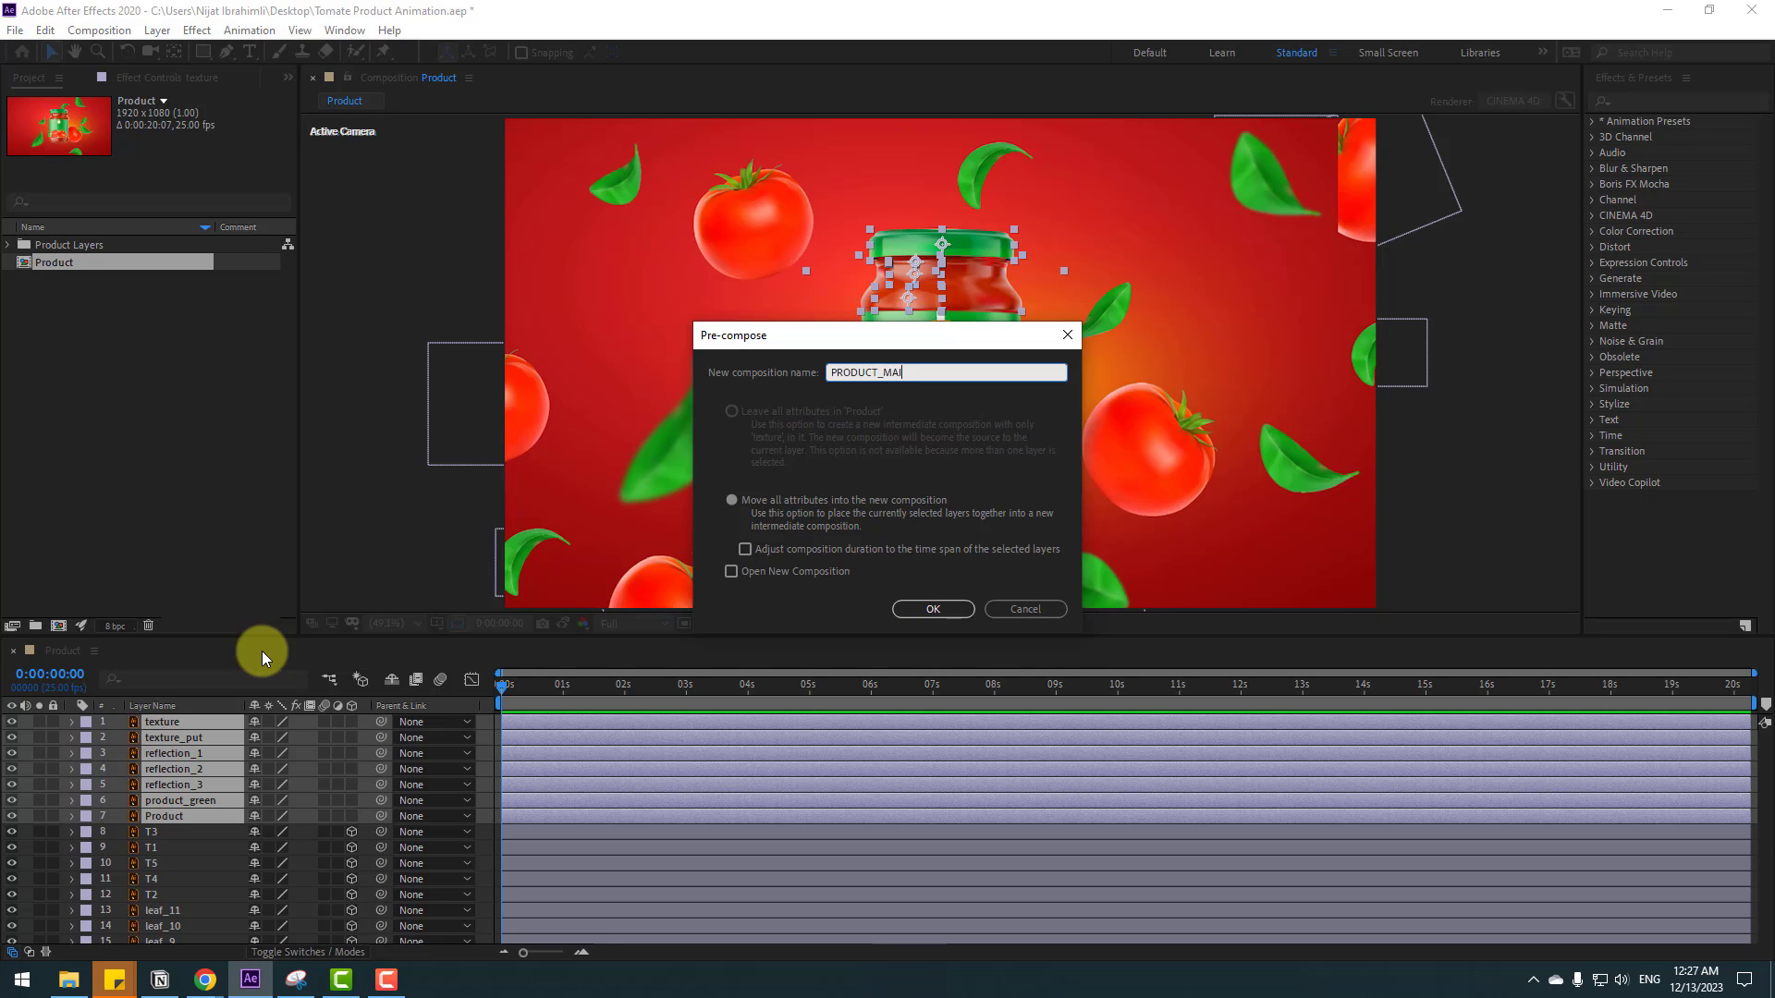
left_click(907, 606)
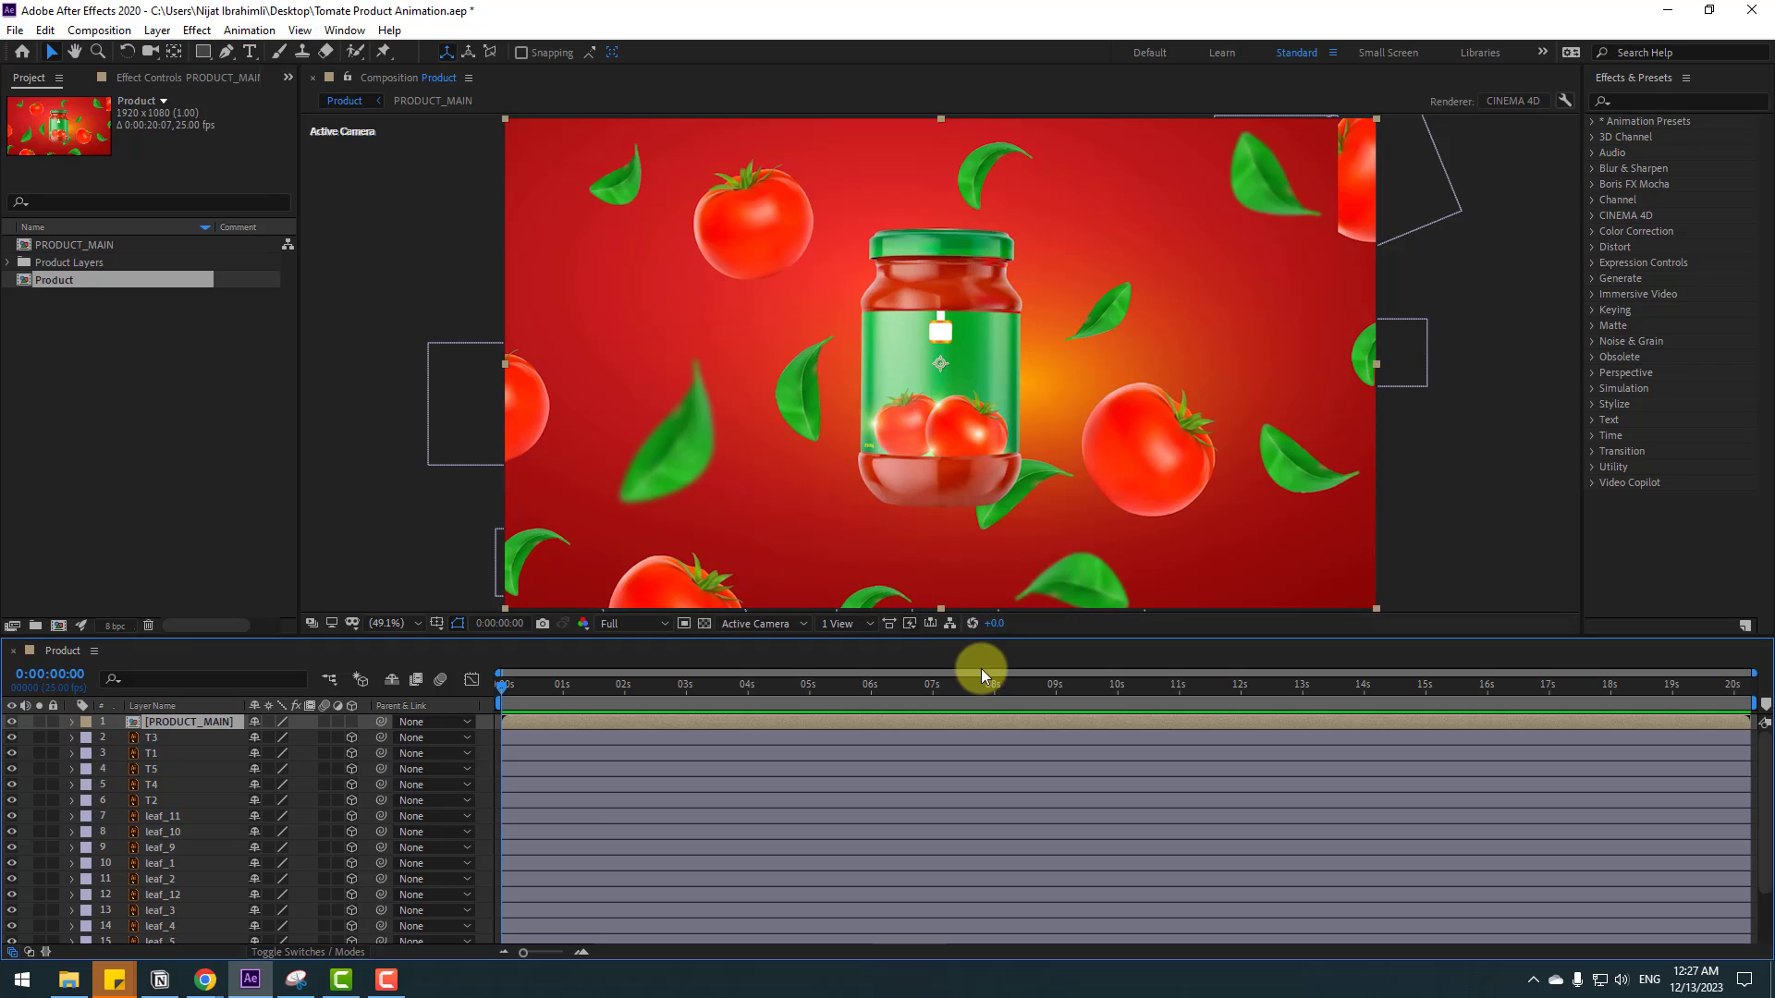
left_click(352, 722)
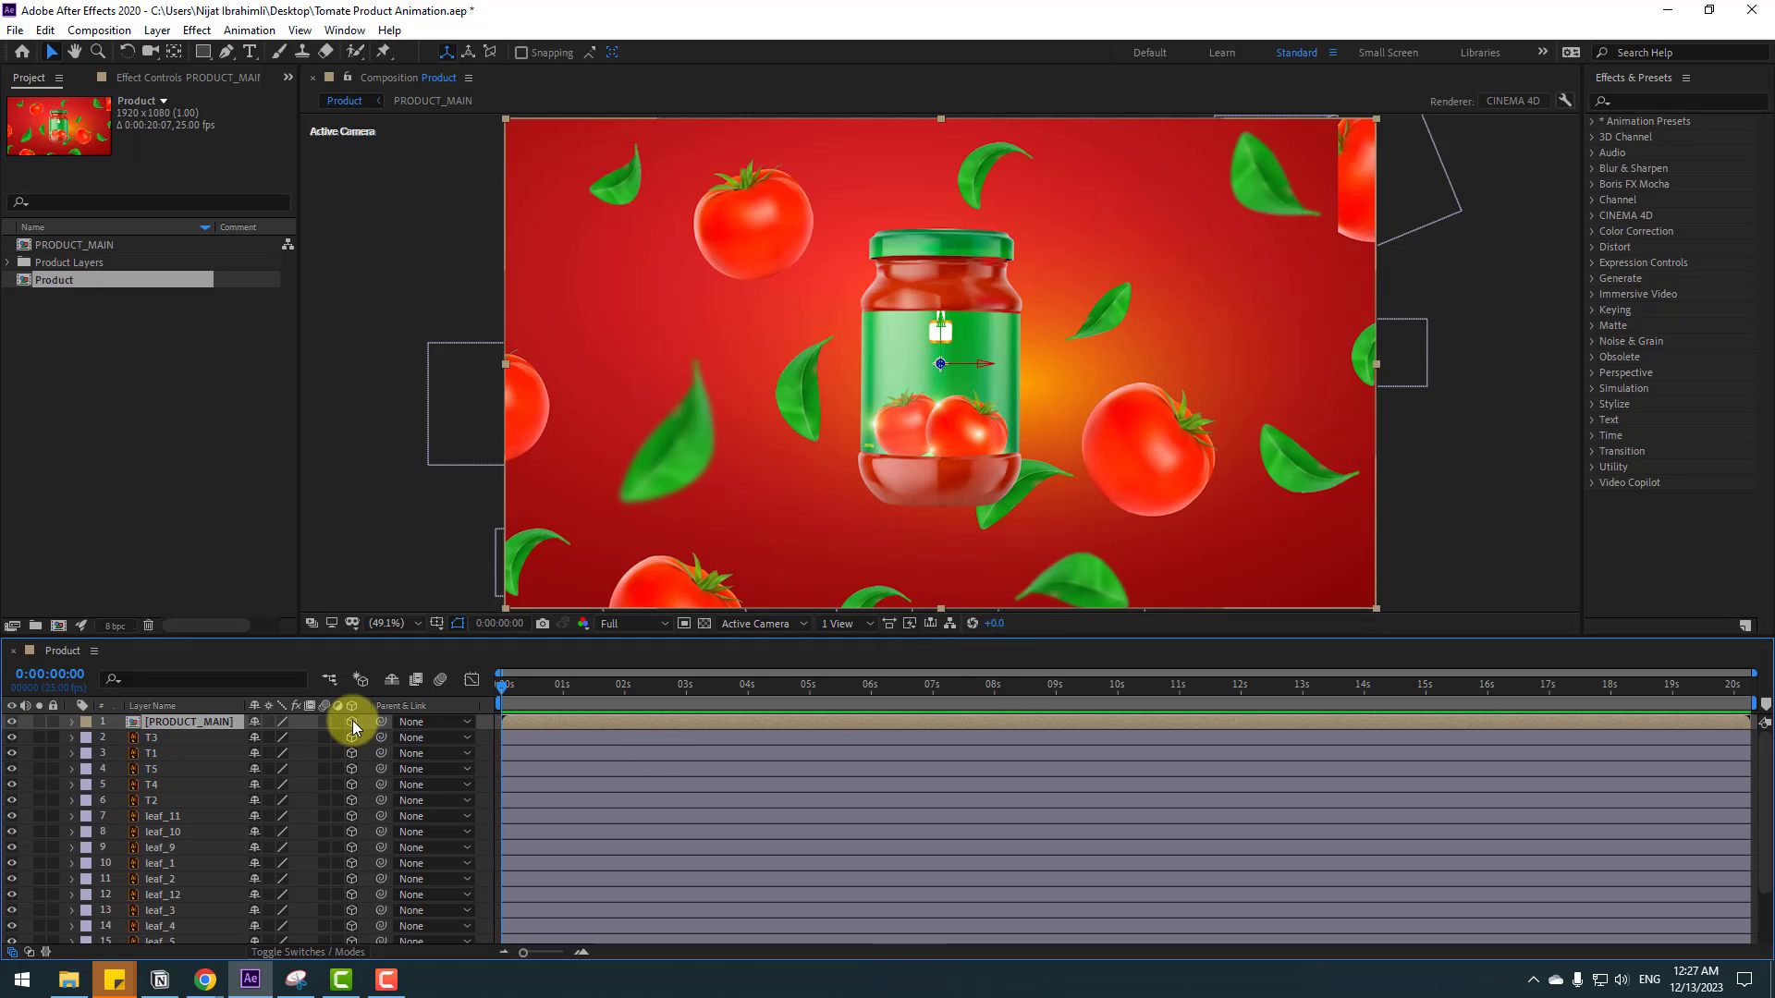
- Crop the PRODUCT_MAIN composition to a region of interest drawn closely around the jar, and return to the Product composition
double_click(185, 722)
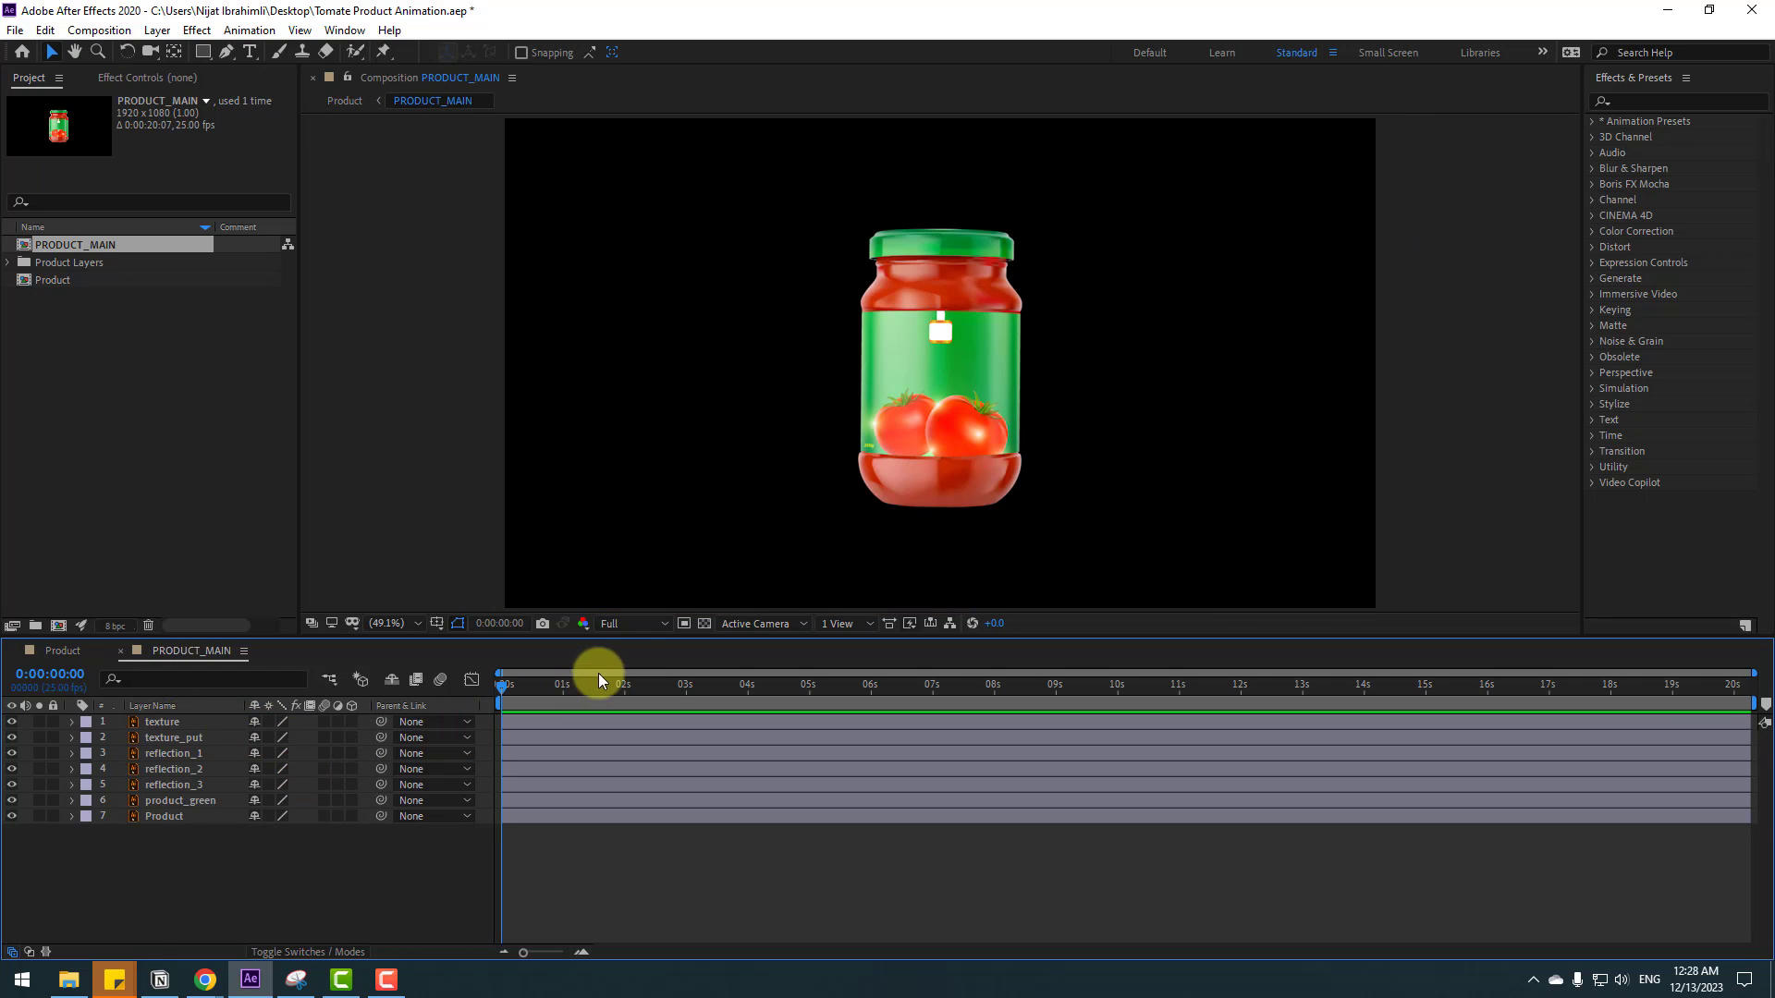
left_click(685, 624)
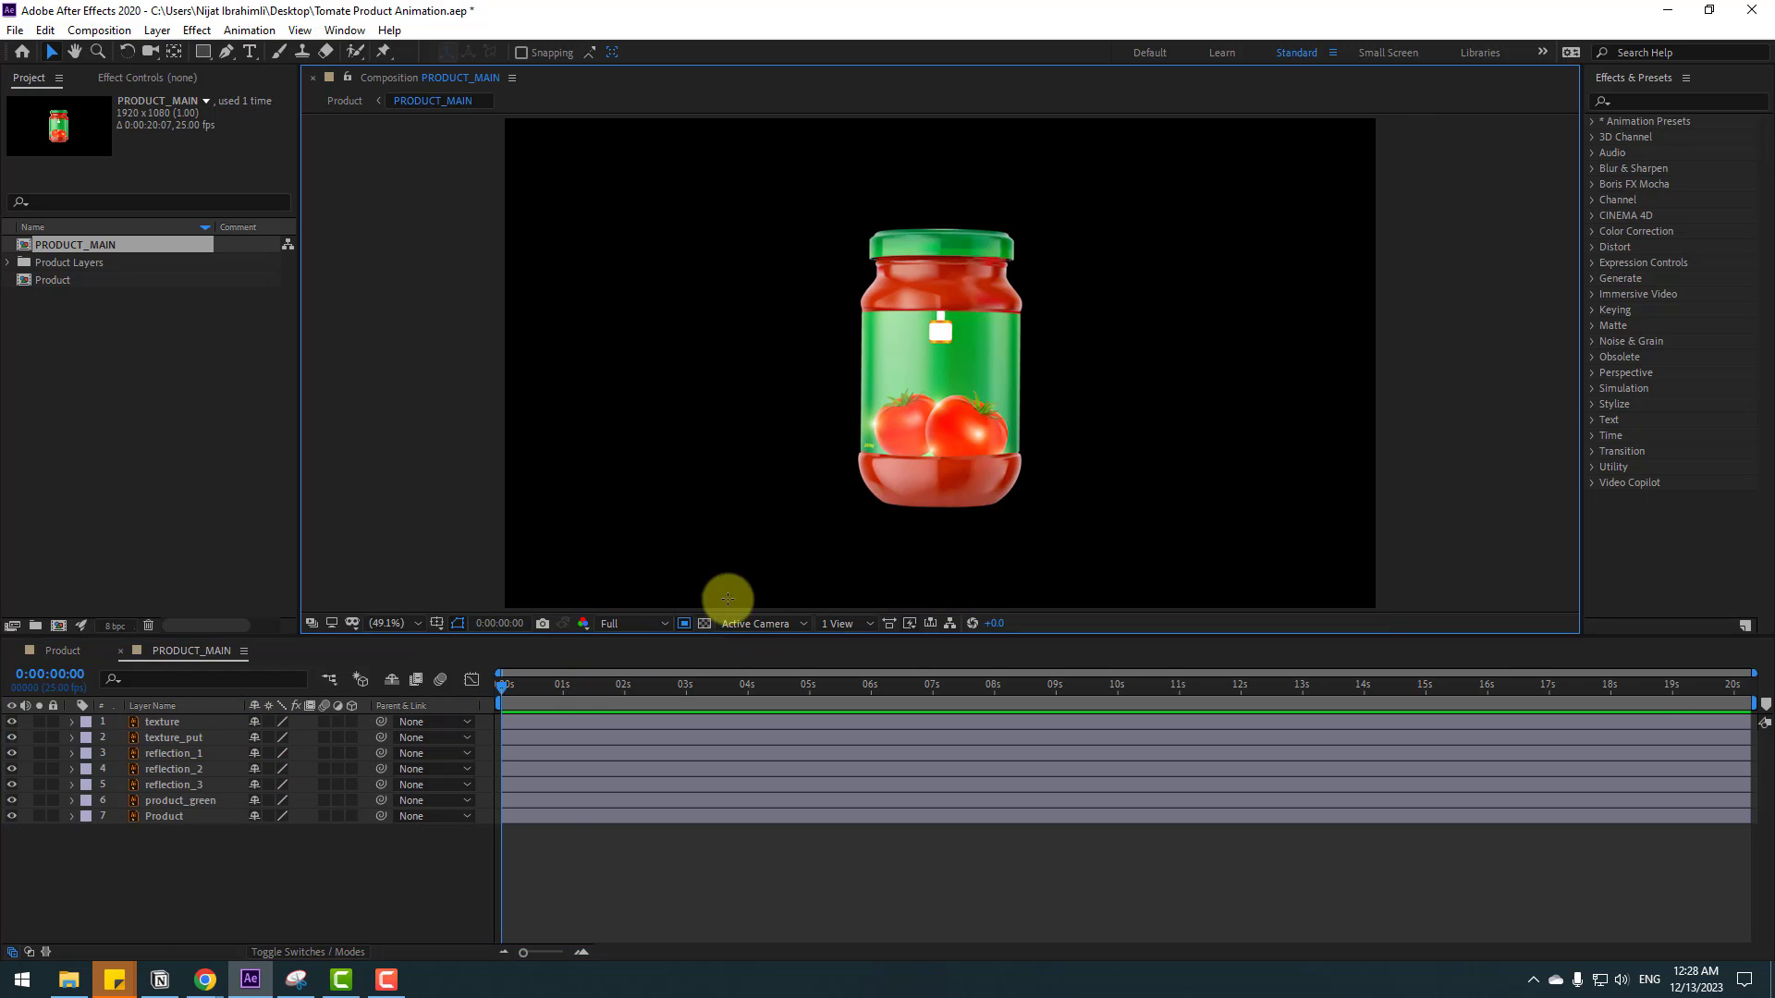
left_click_drag(841, 211, 1033, 519)
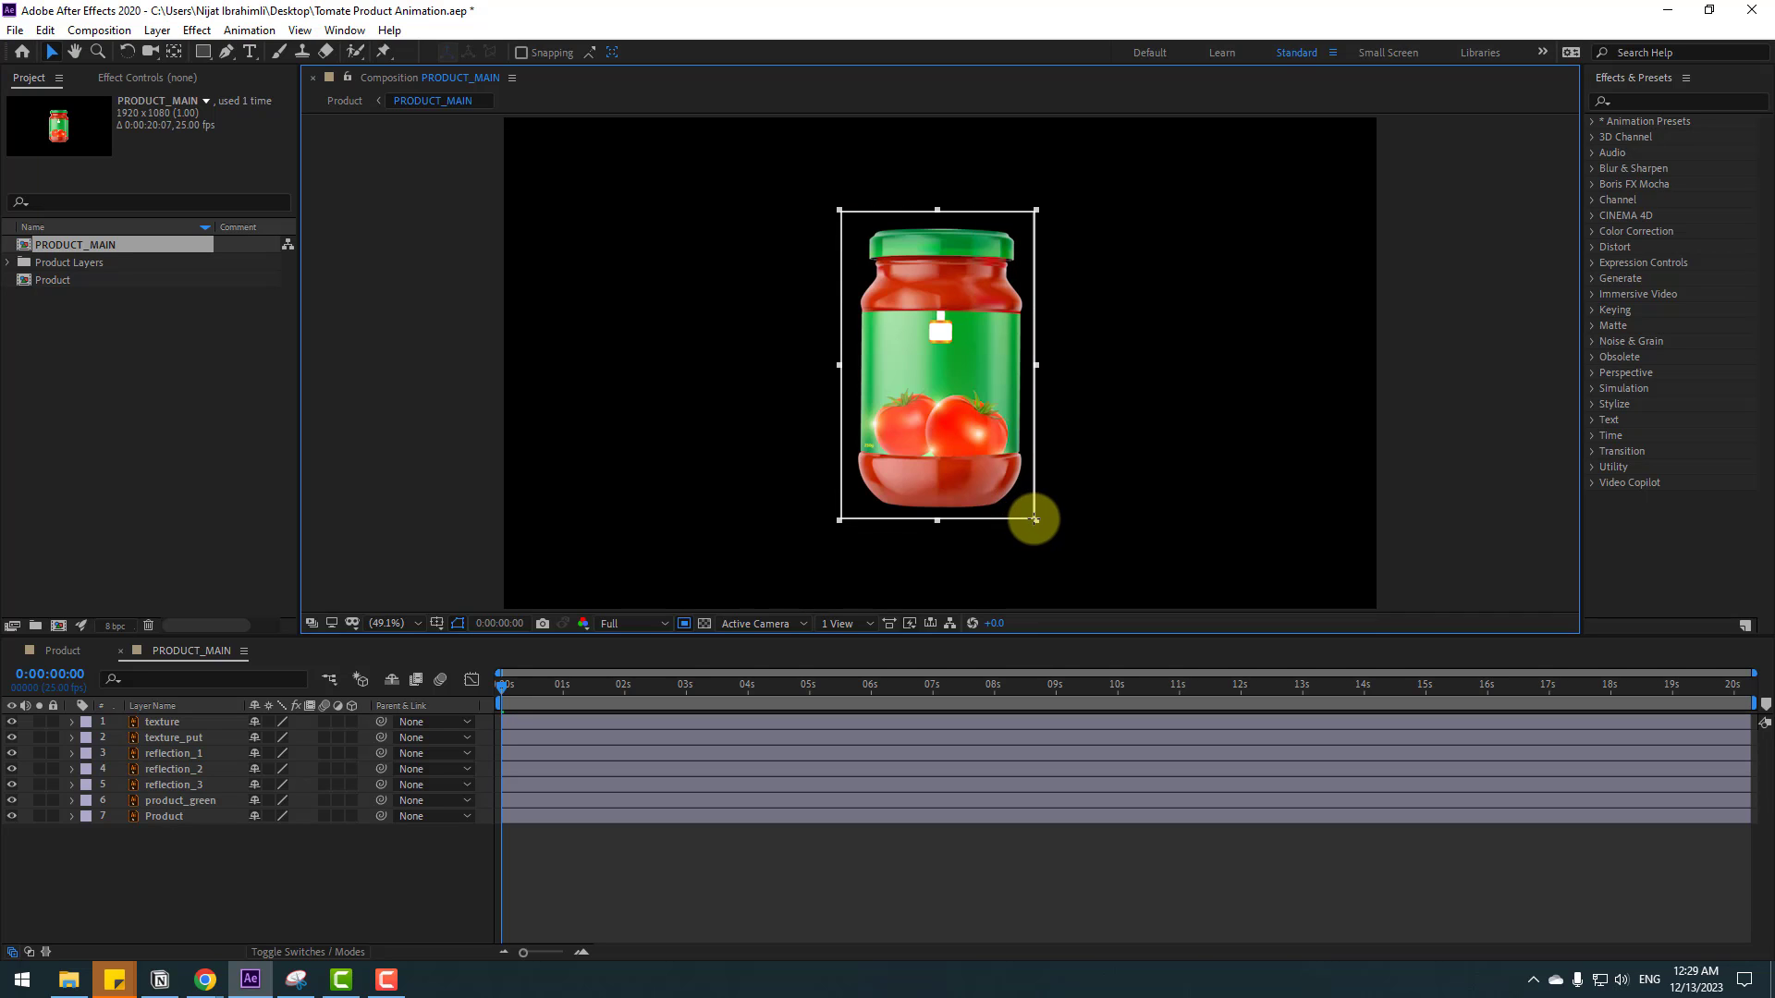
left_click(99, 30)
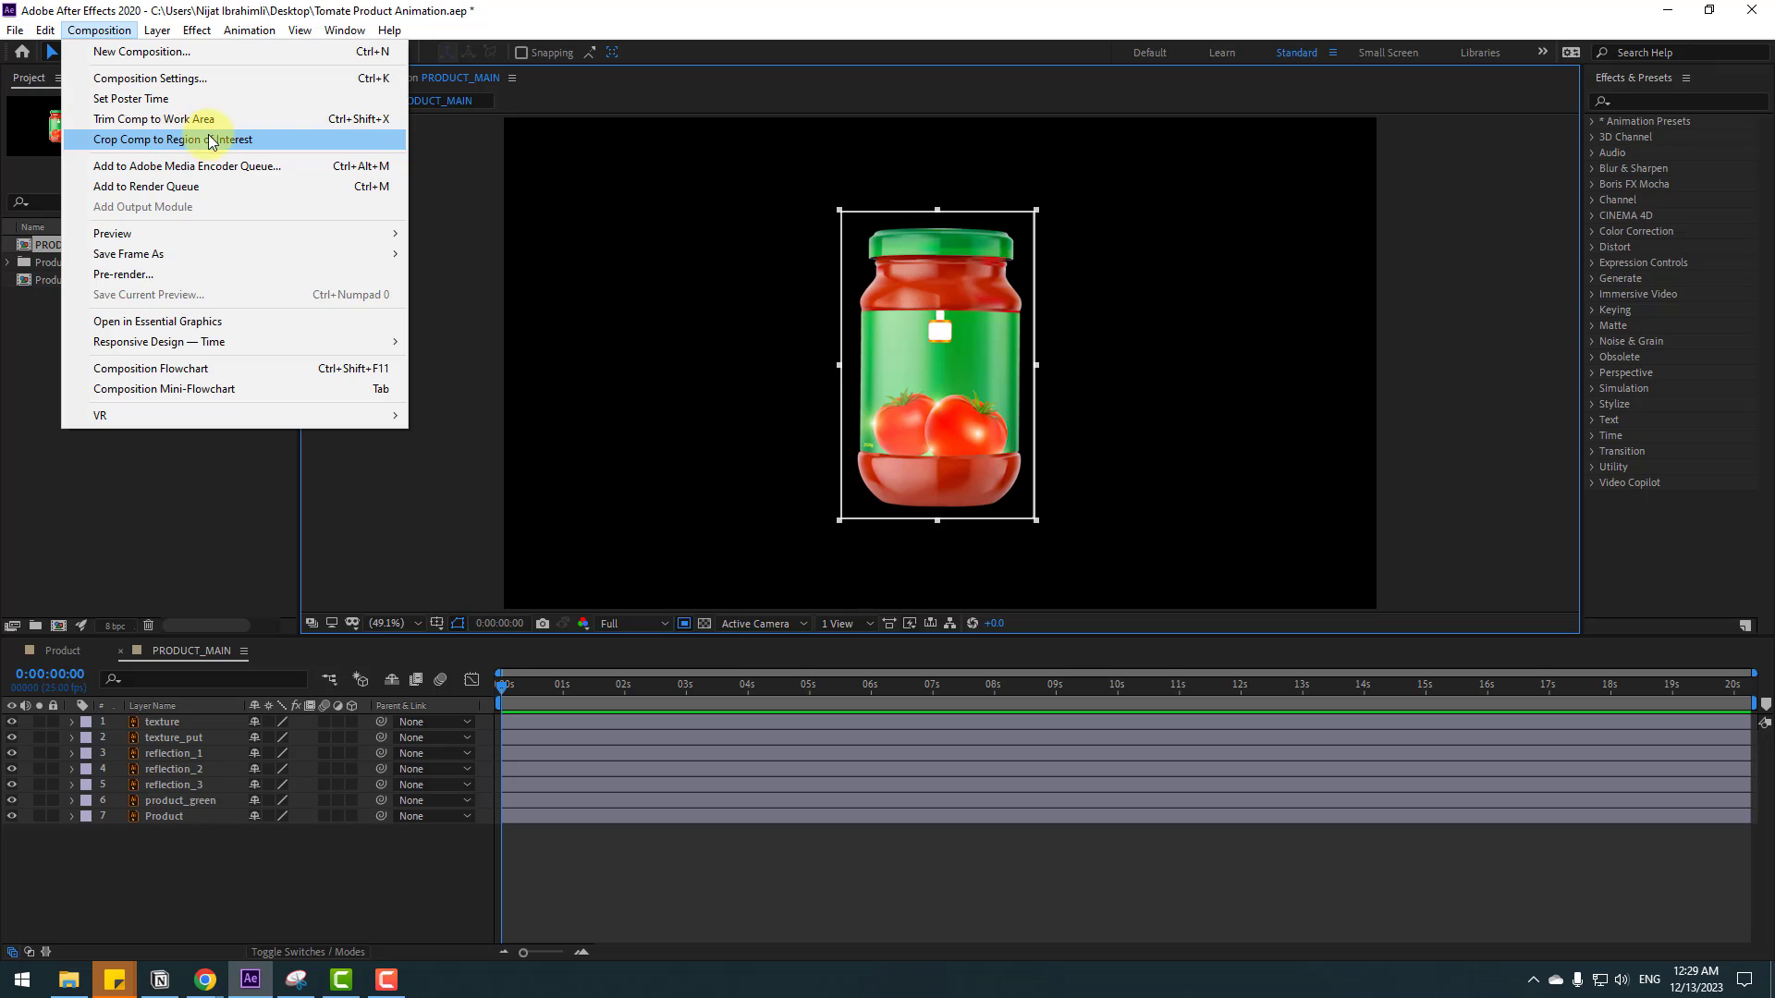
left_click(263, 137)
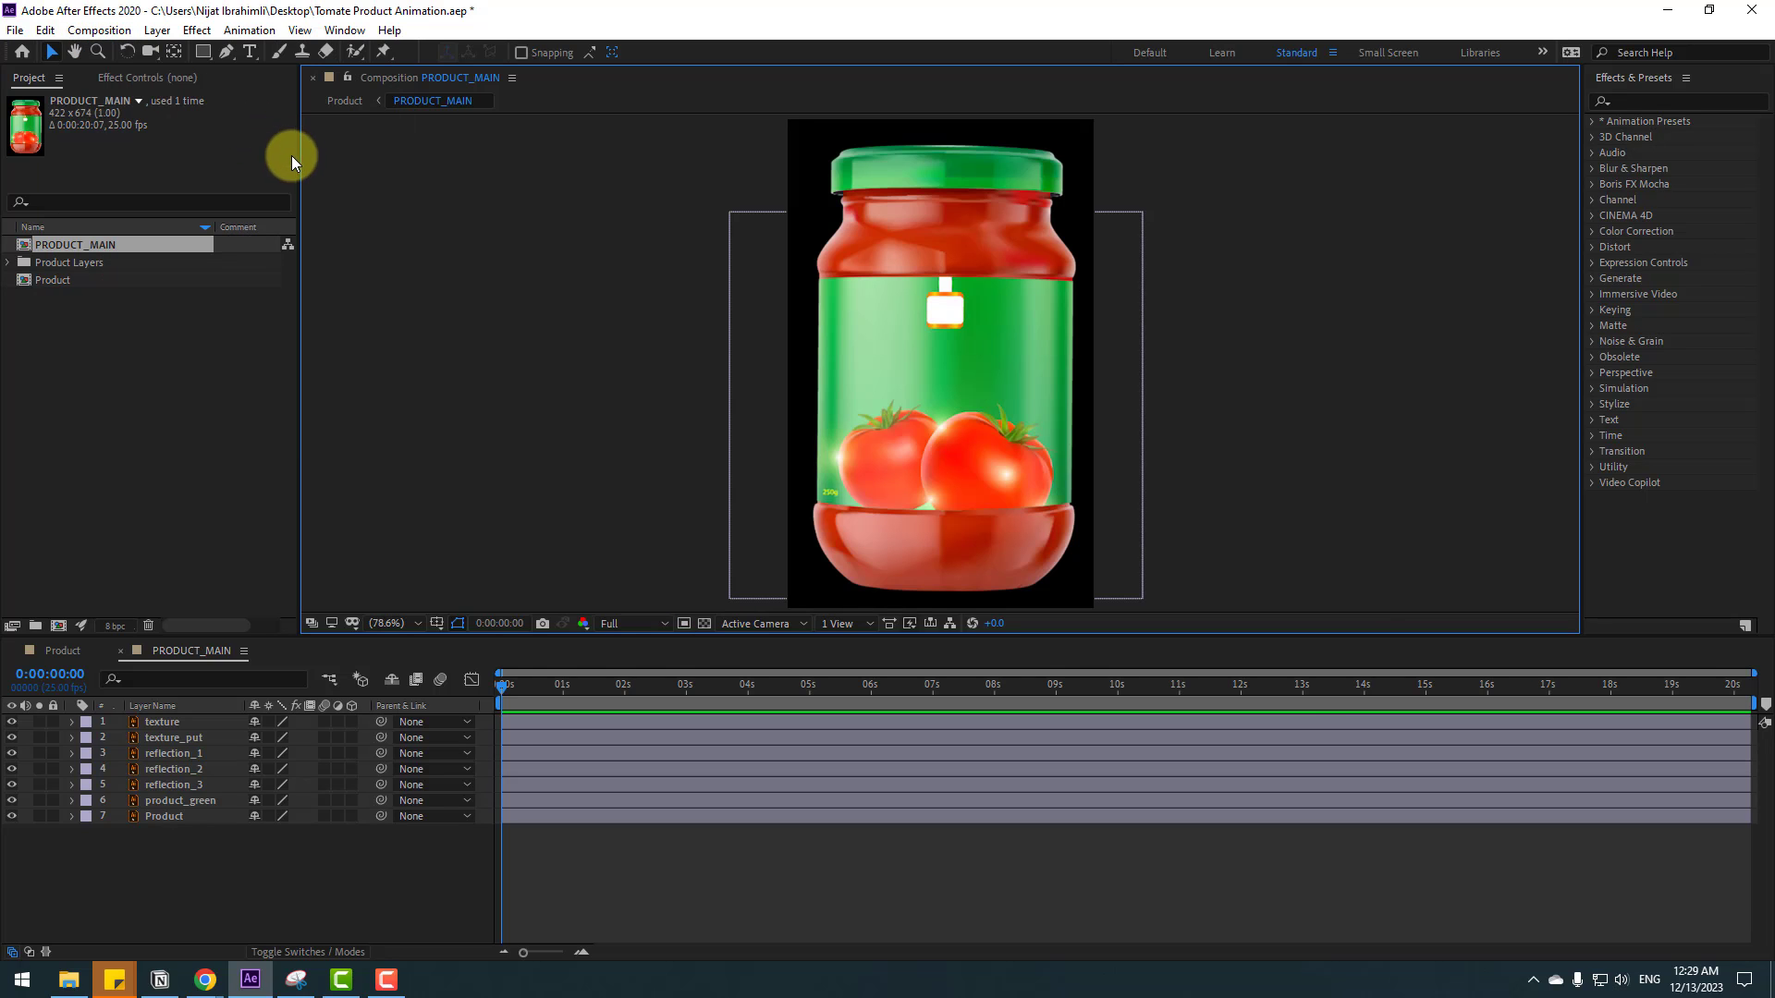
left_click(120, 652)
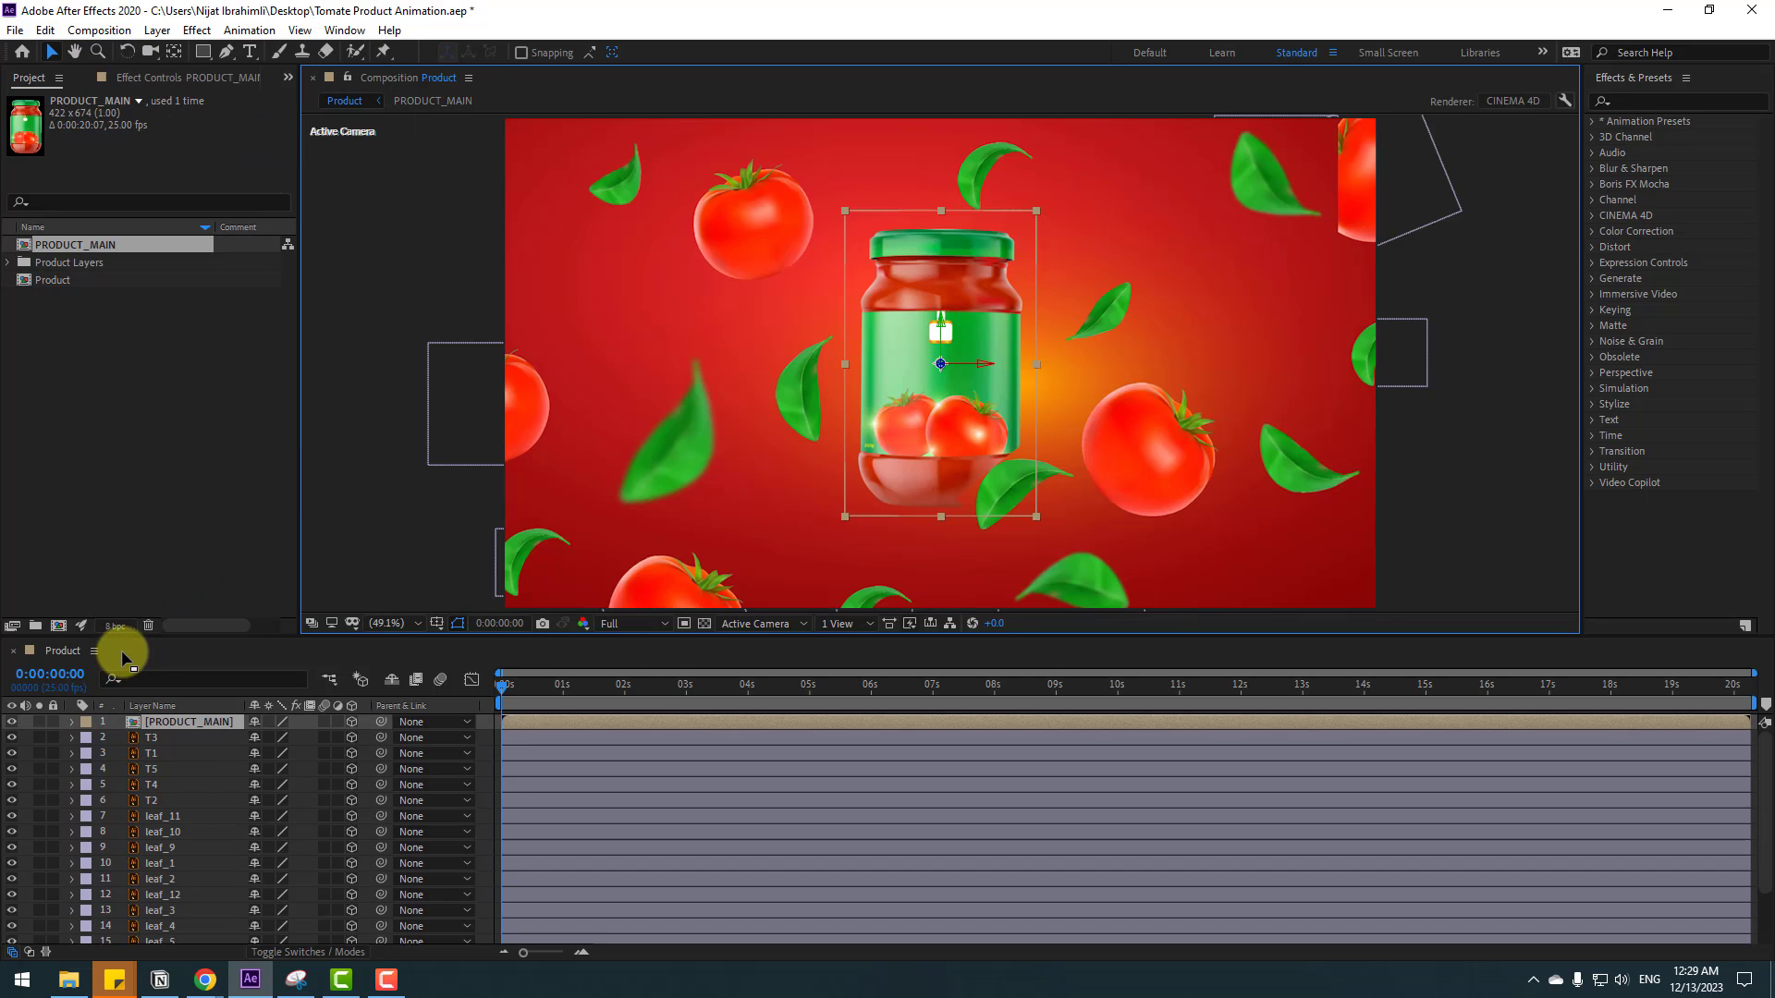
- Set the Product composition's preview resolution to Quarter
left_click(179, 726)
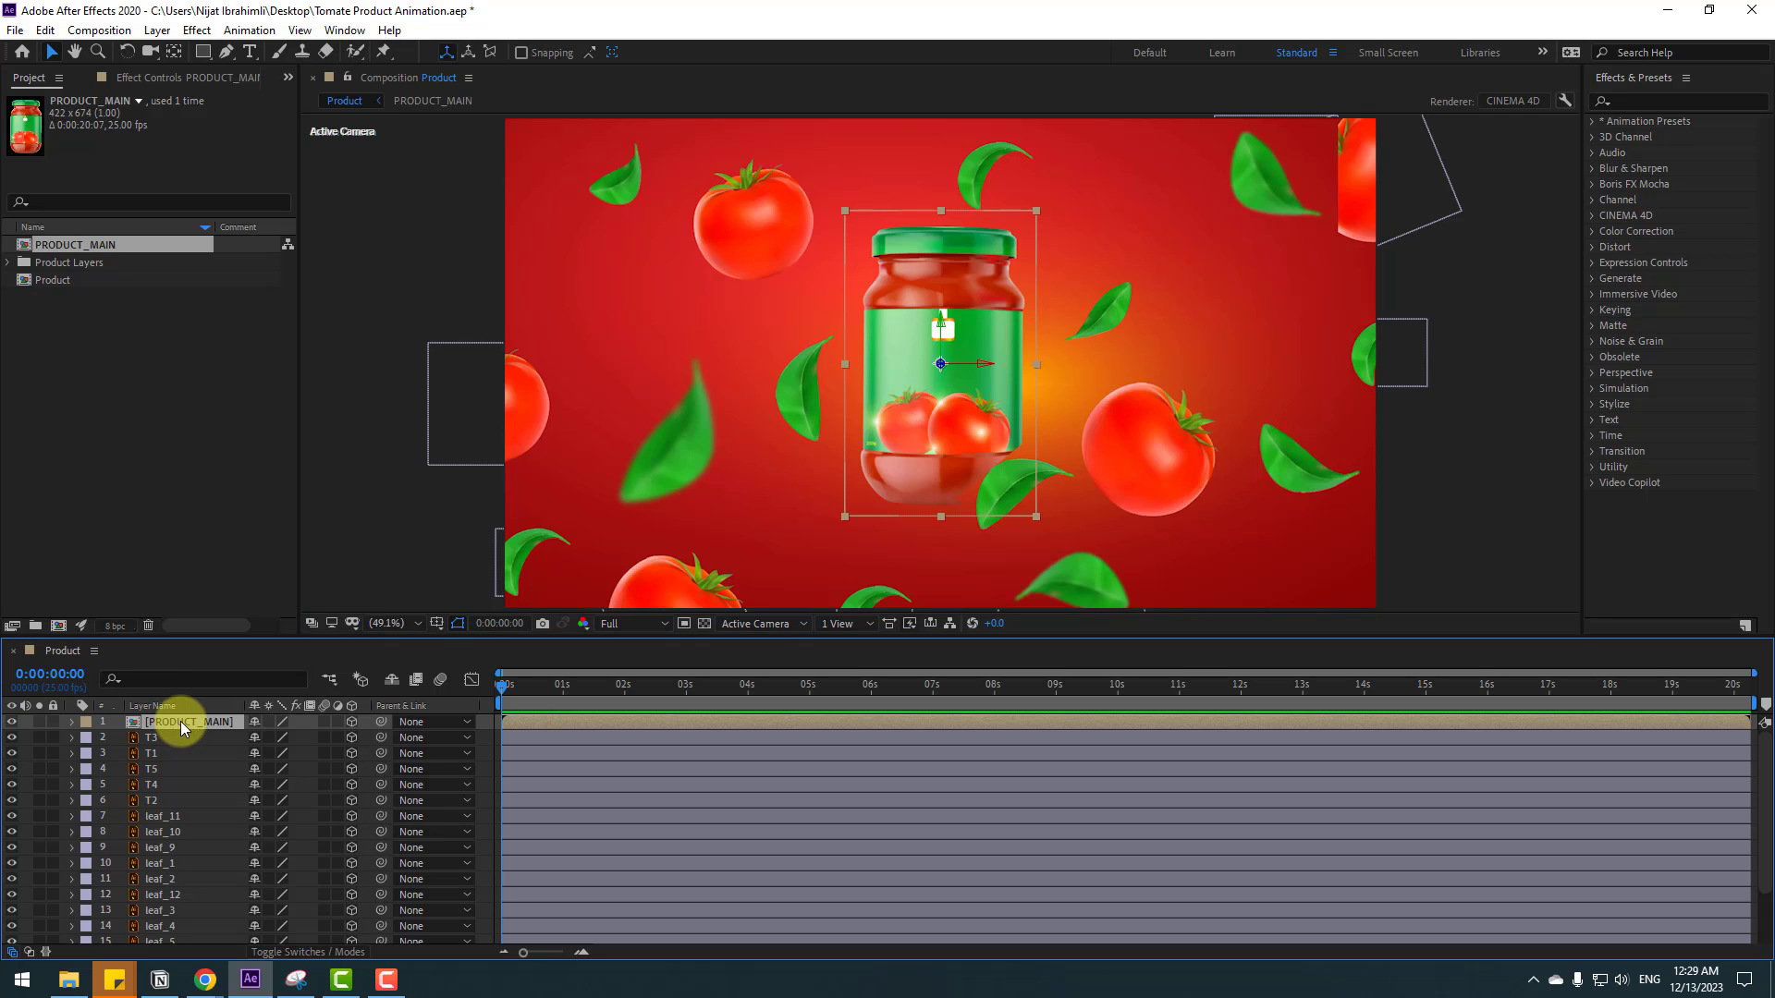
left_click(638, 624)
left_click(609, 731)
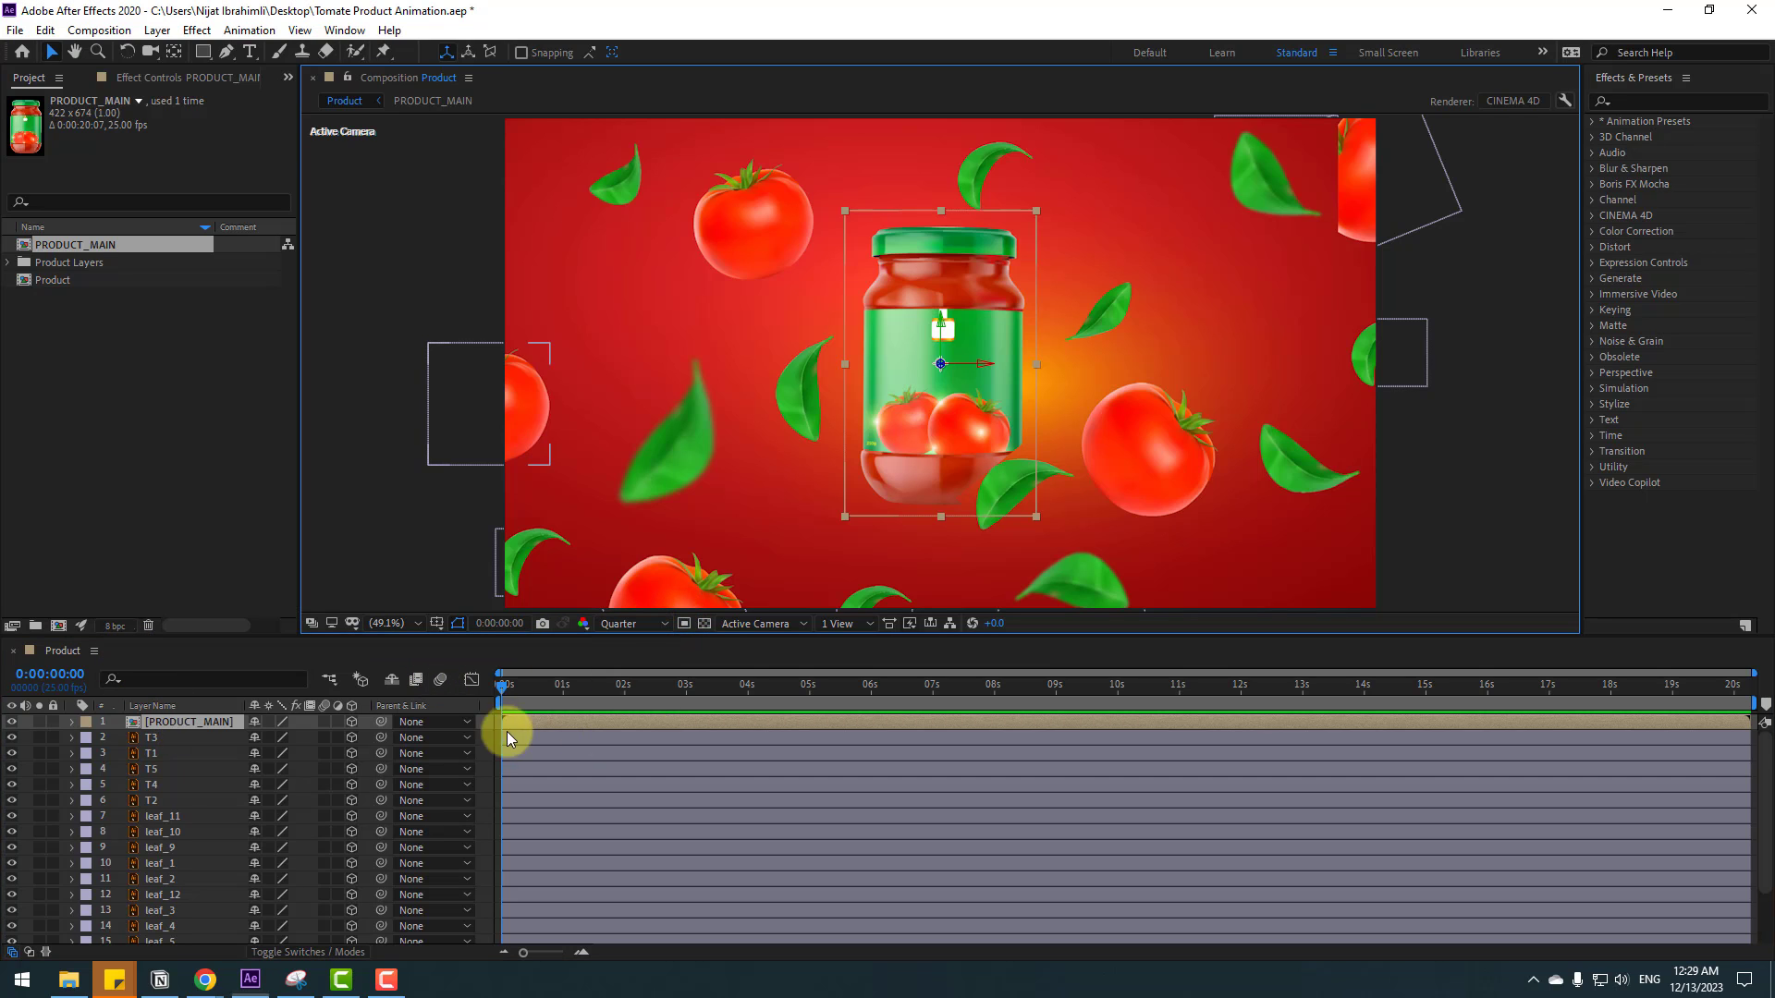
- Switch the viewer to 2 Views, with one showing Top and the Active Camera view left active
left_click(857, 624)
left_click(894, 666)
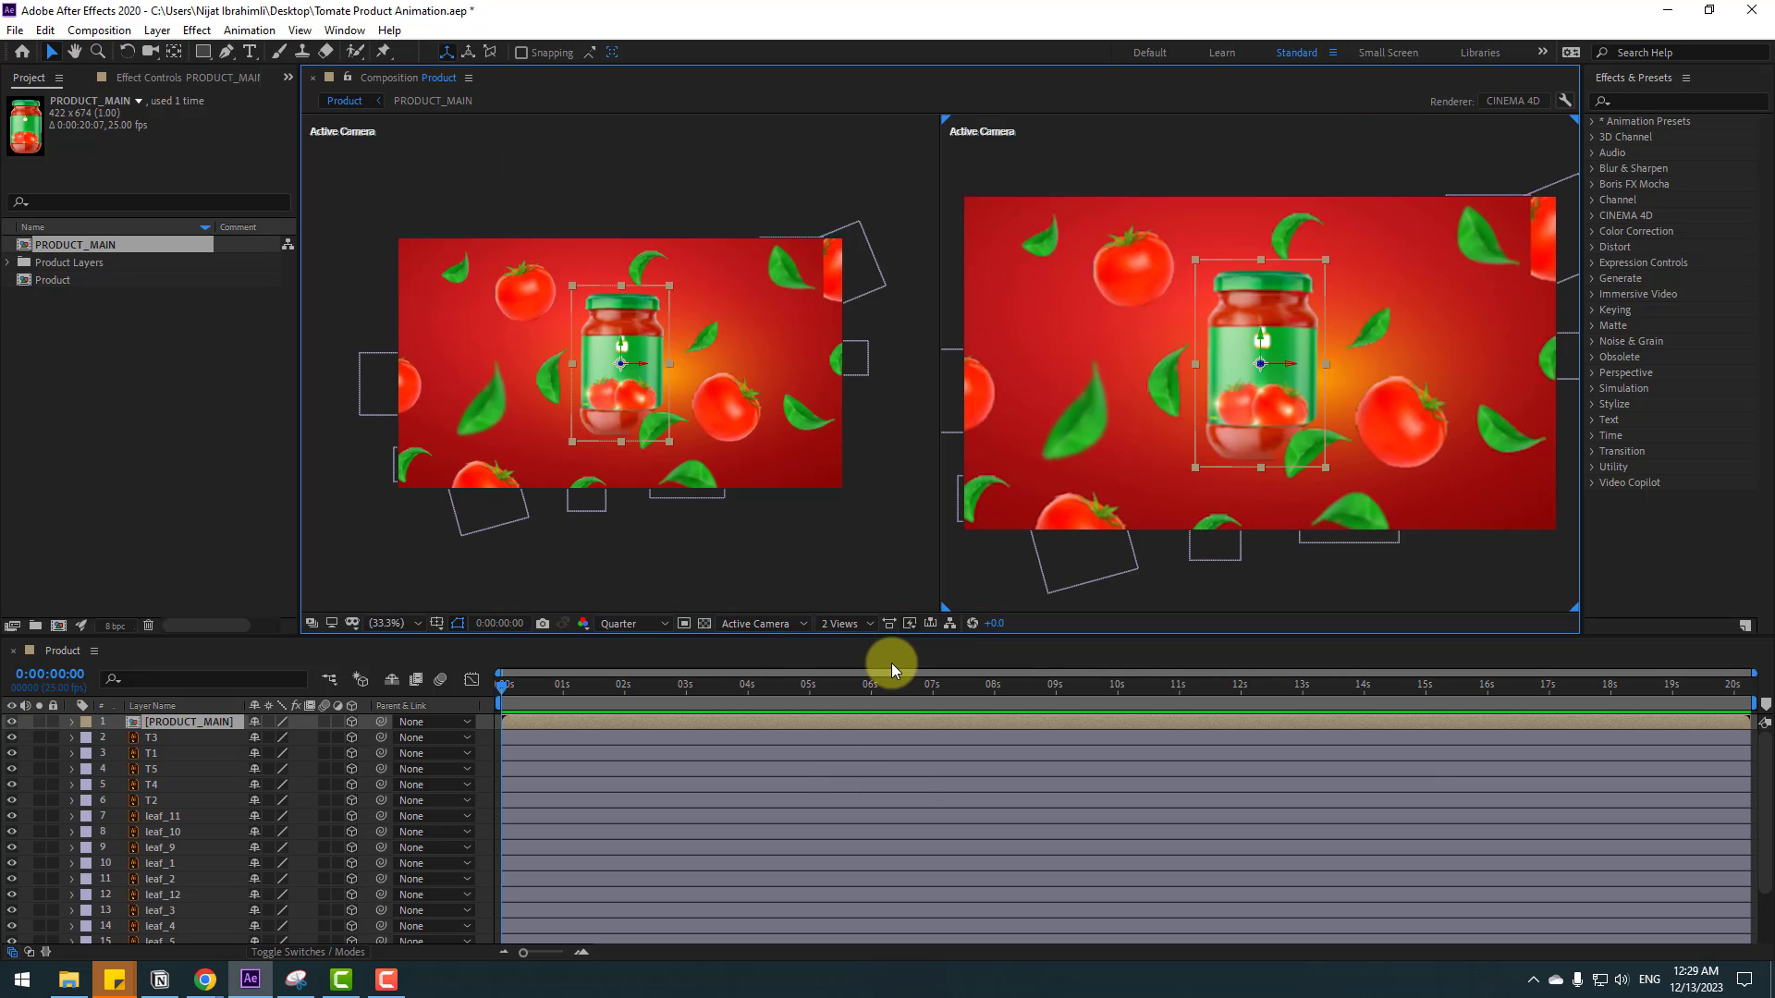
left_click(1080, 146)
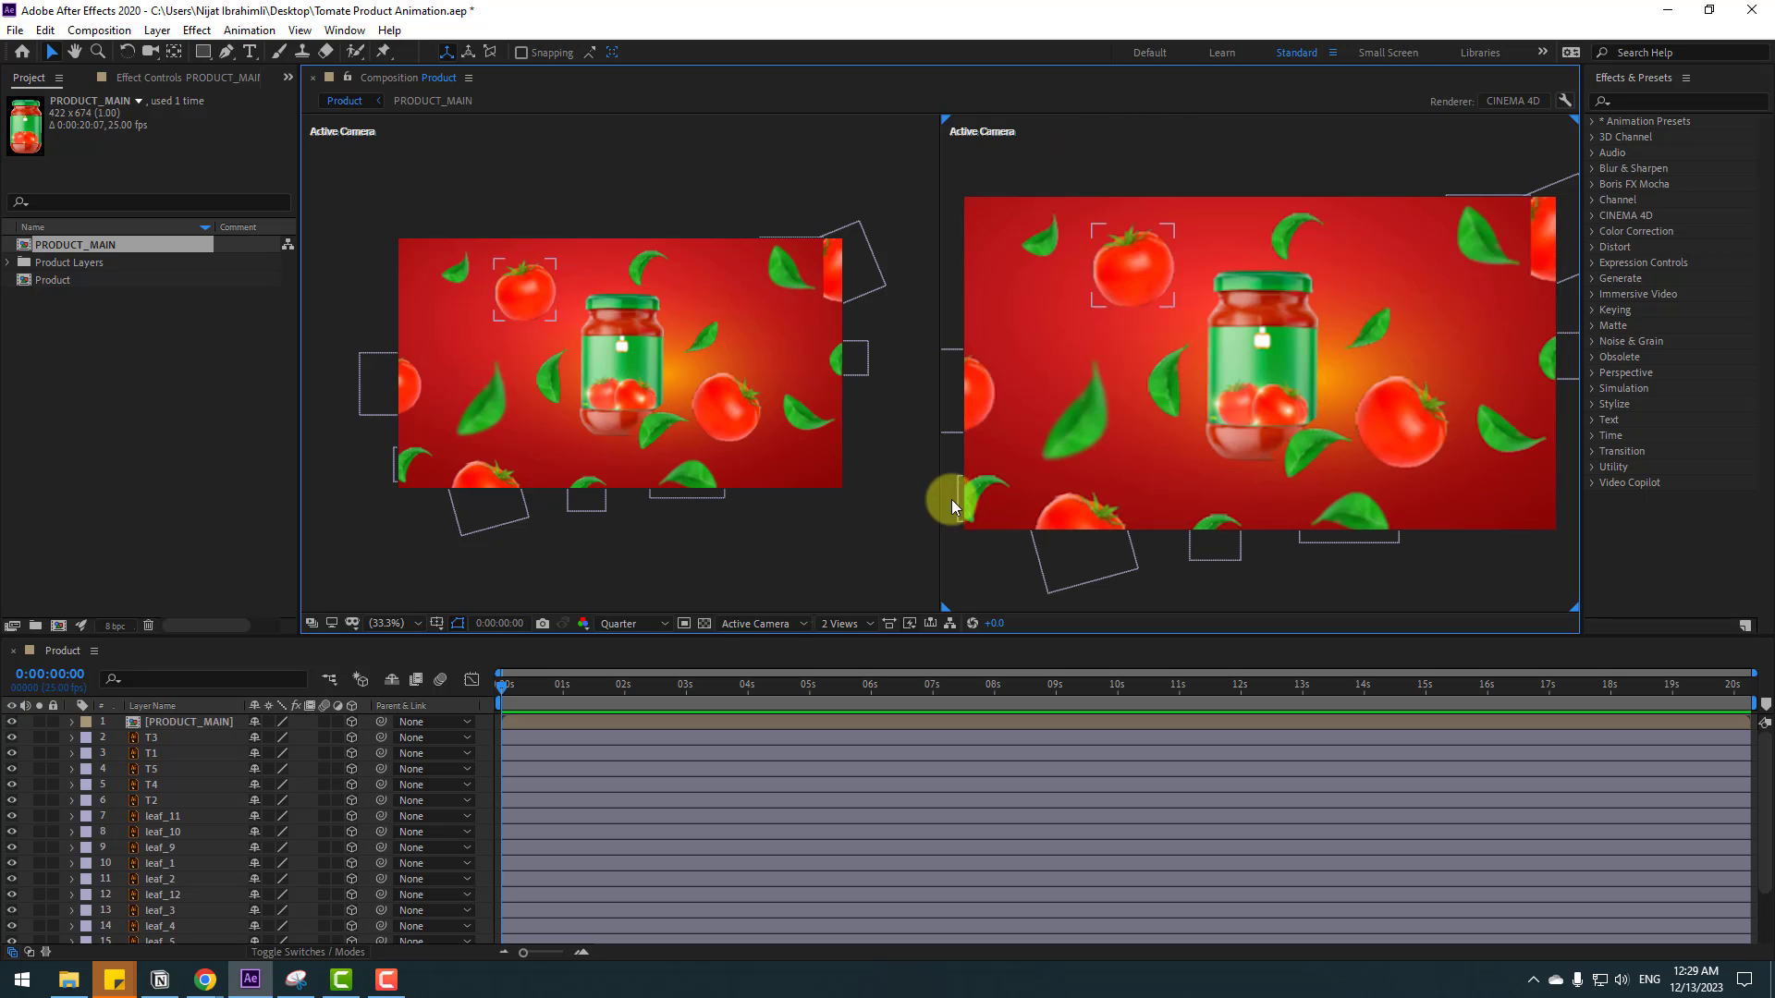
left_click(760, 625)
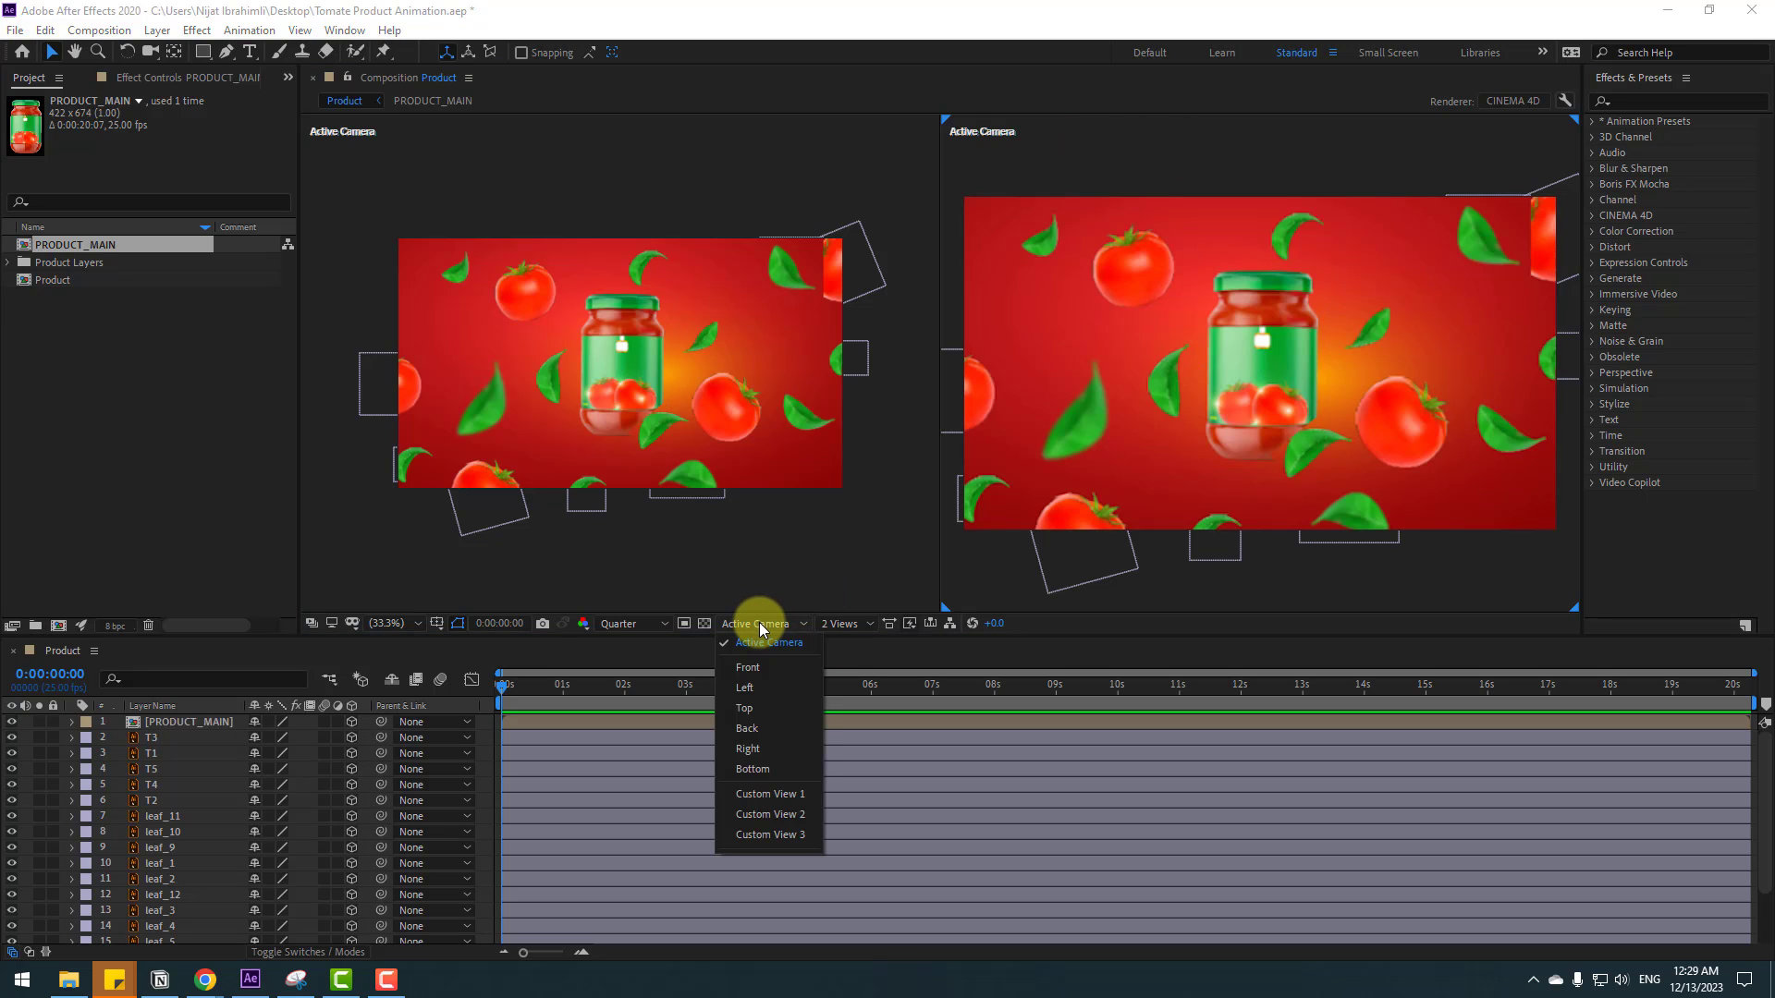
left_click(745, 712)
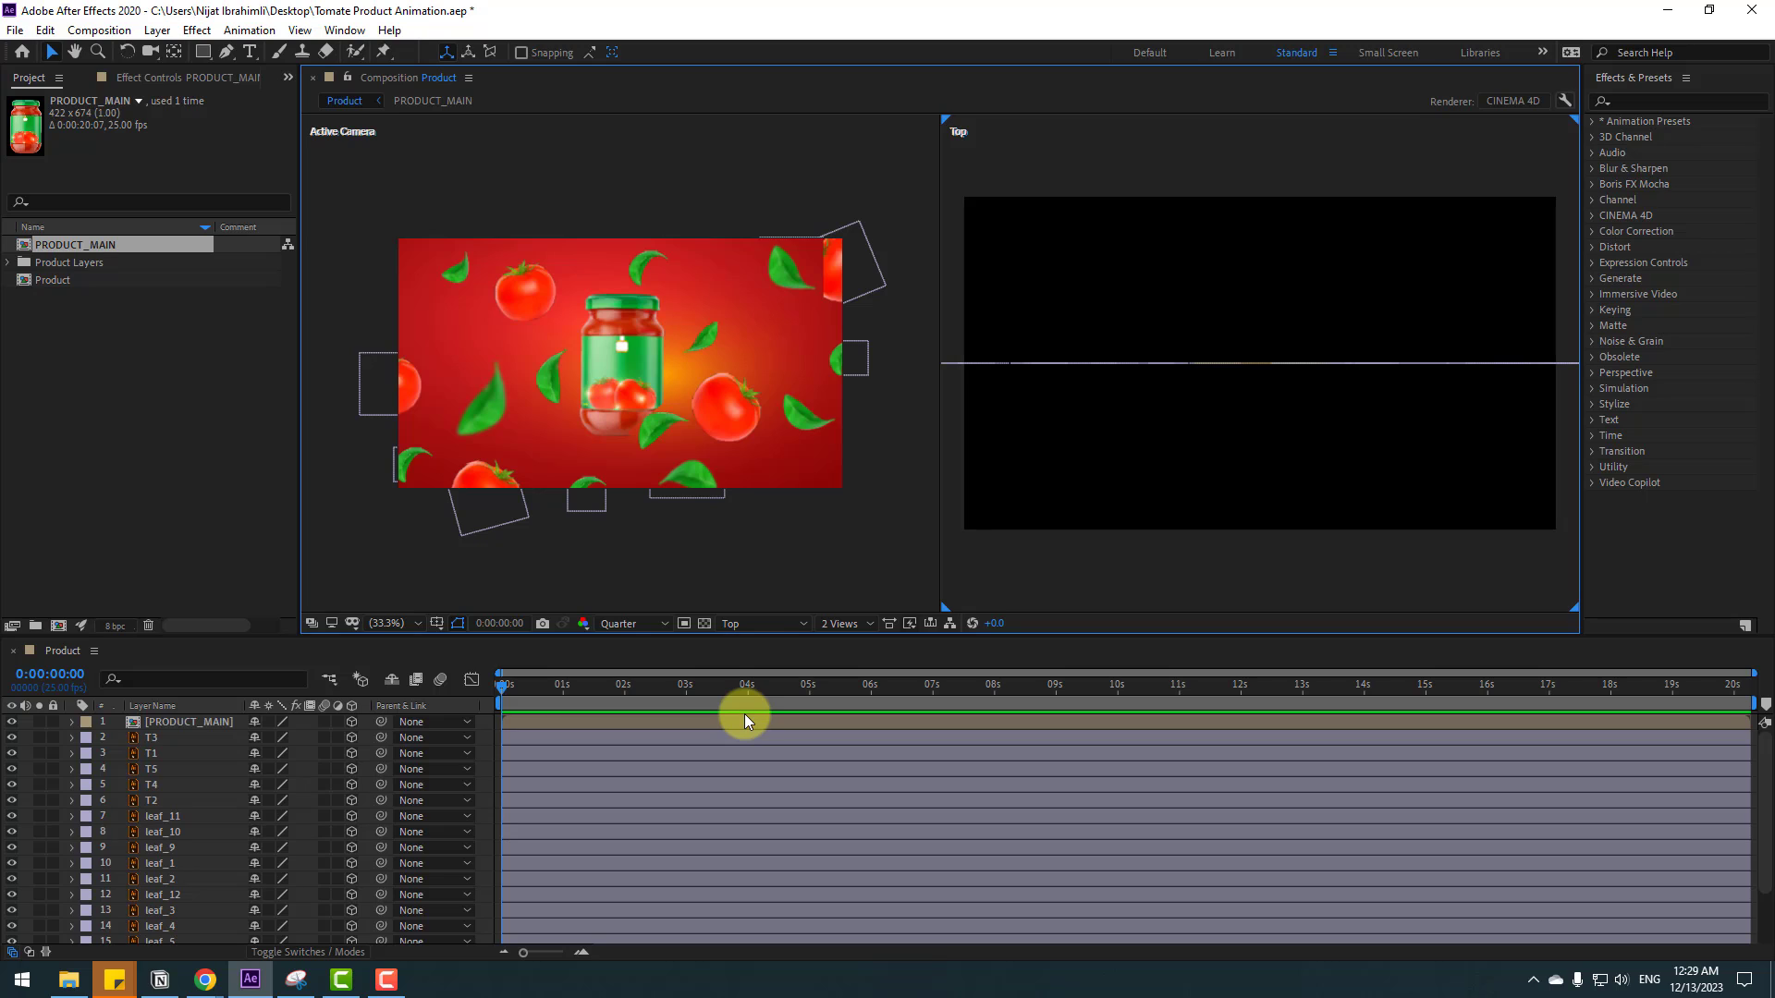
left_click(714, 197)
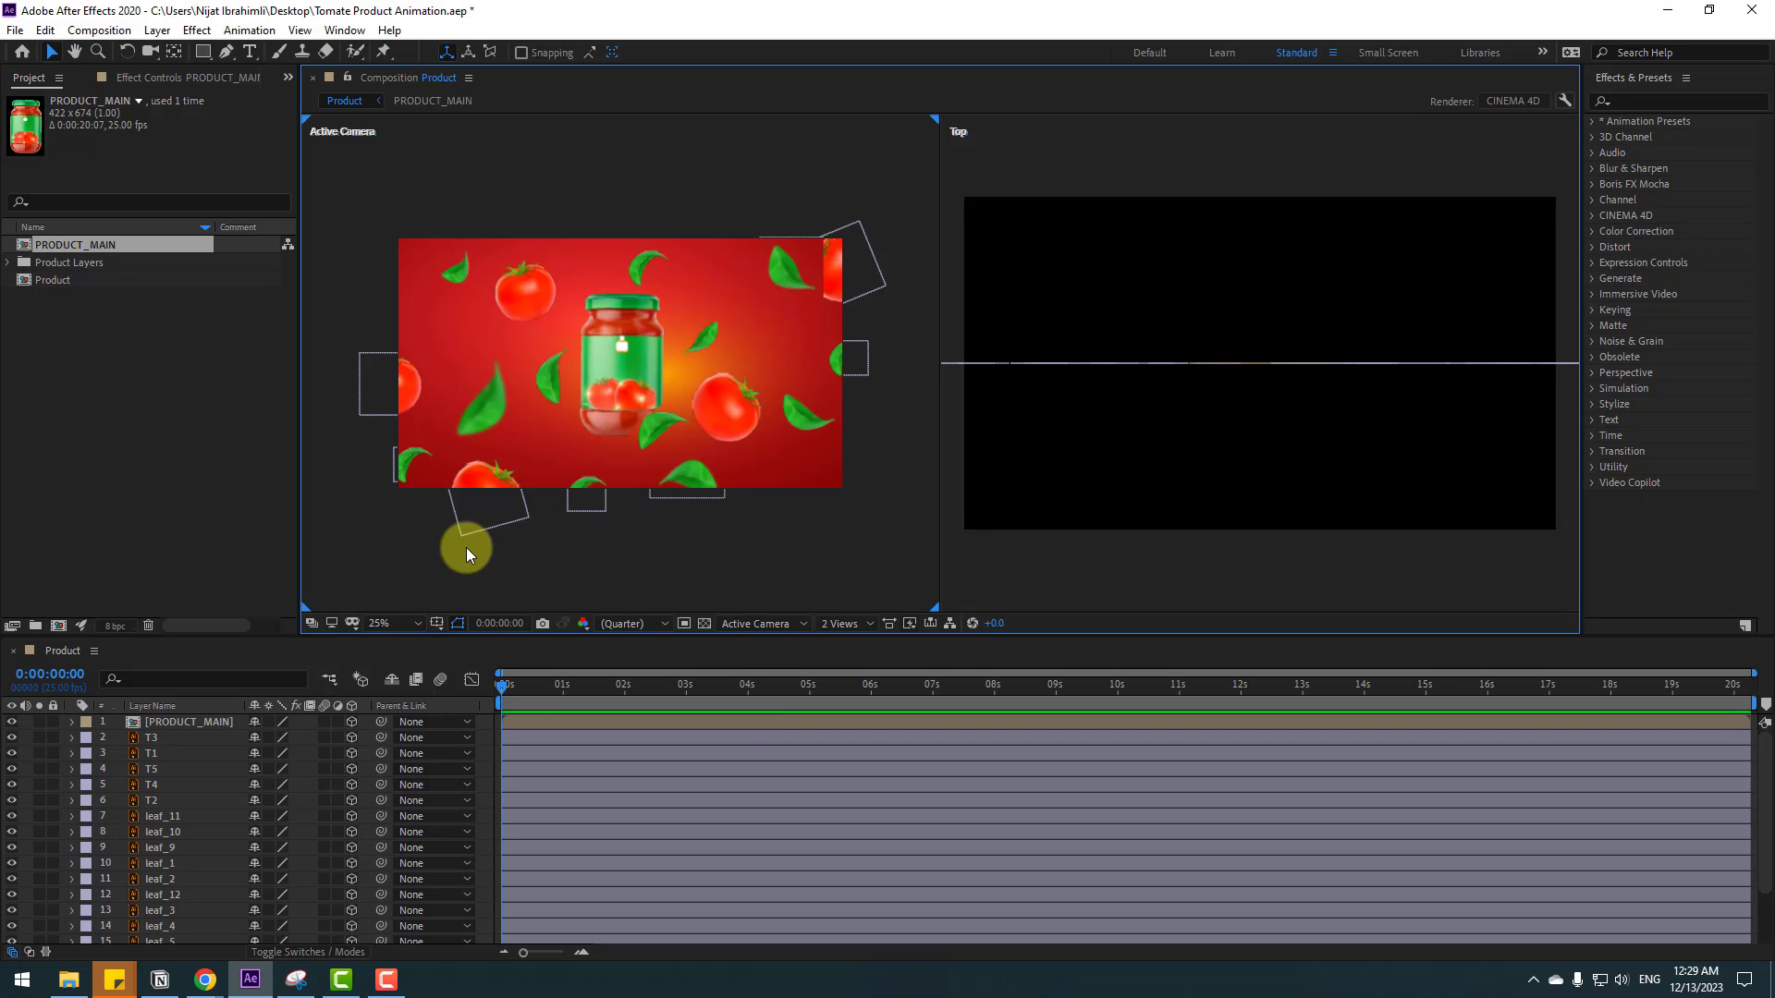
- Unlock the background layer Layer 2, rename it BG, and make it a 3D layer
scroll(188, 819, "down", 3)
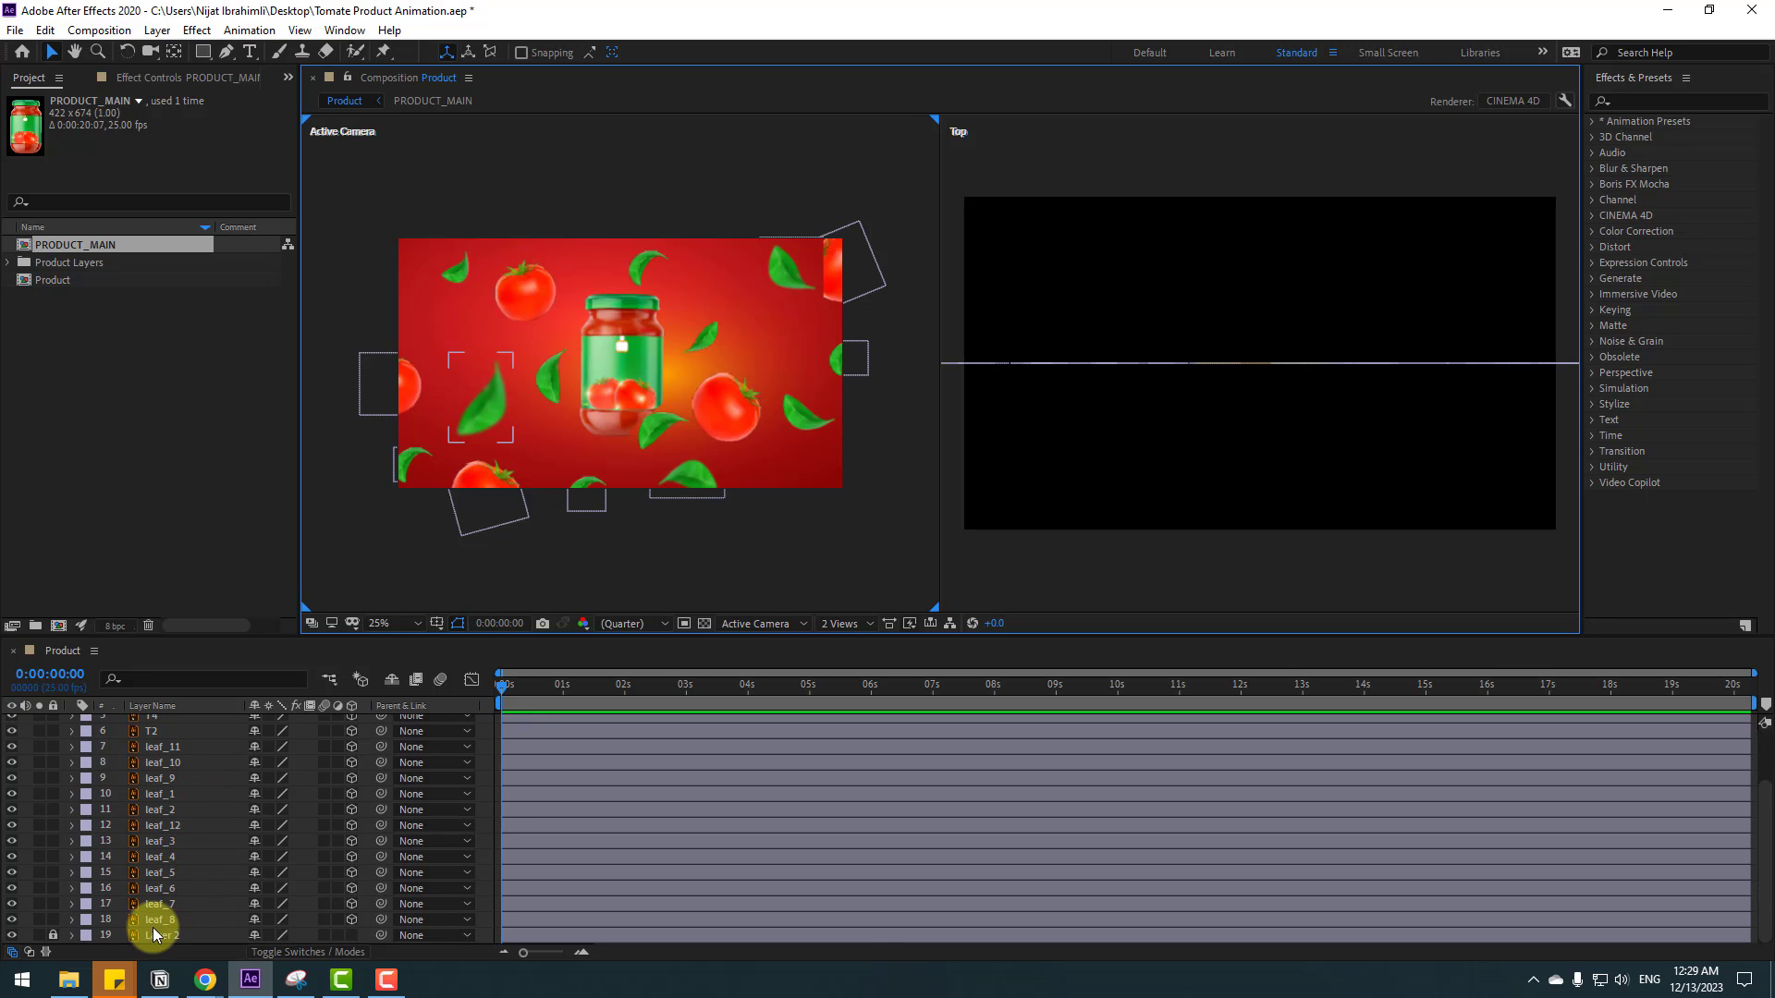
left_click(52, 934)
left_click(152, 936)
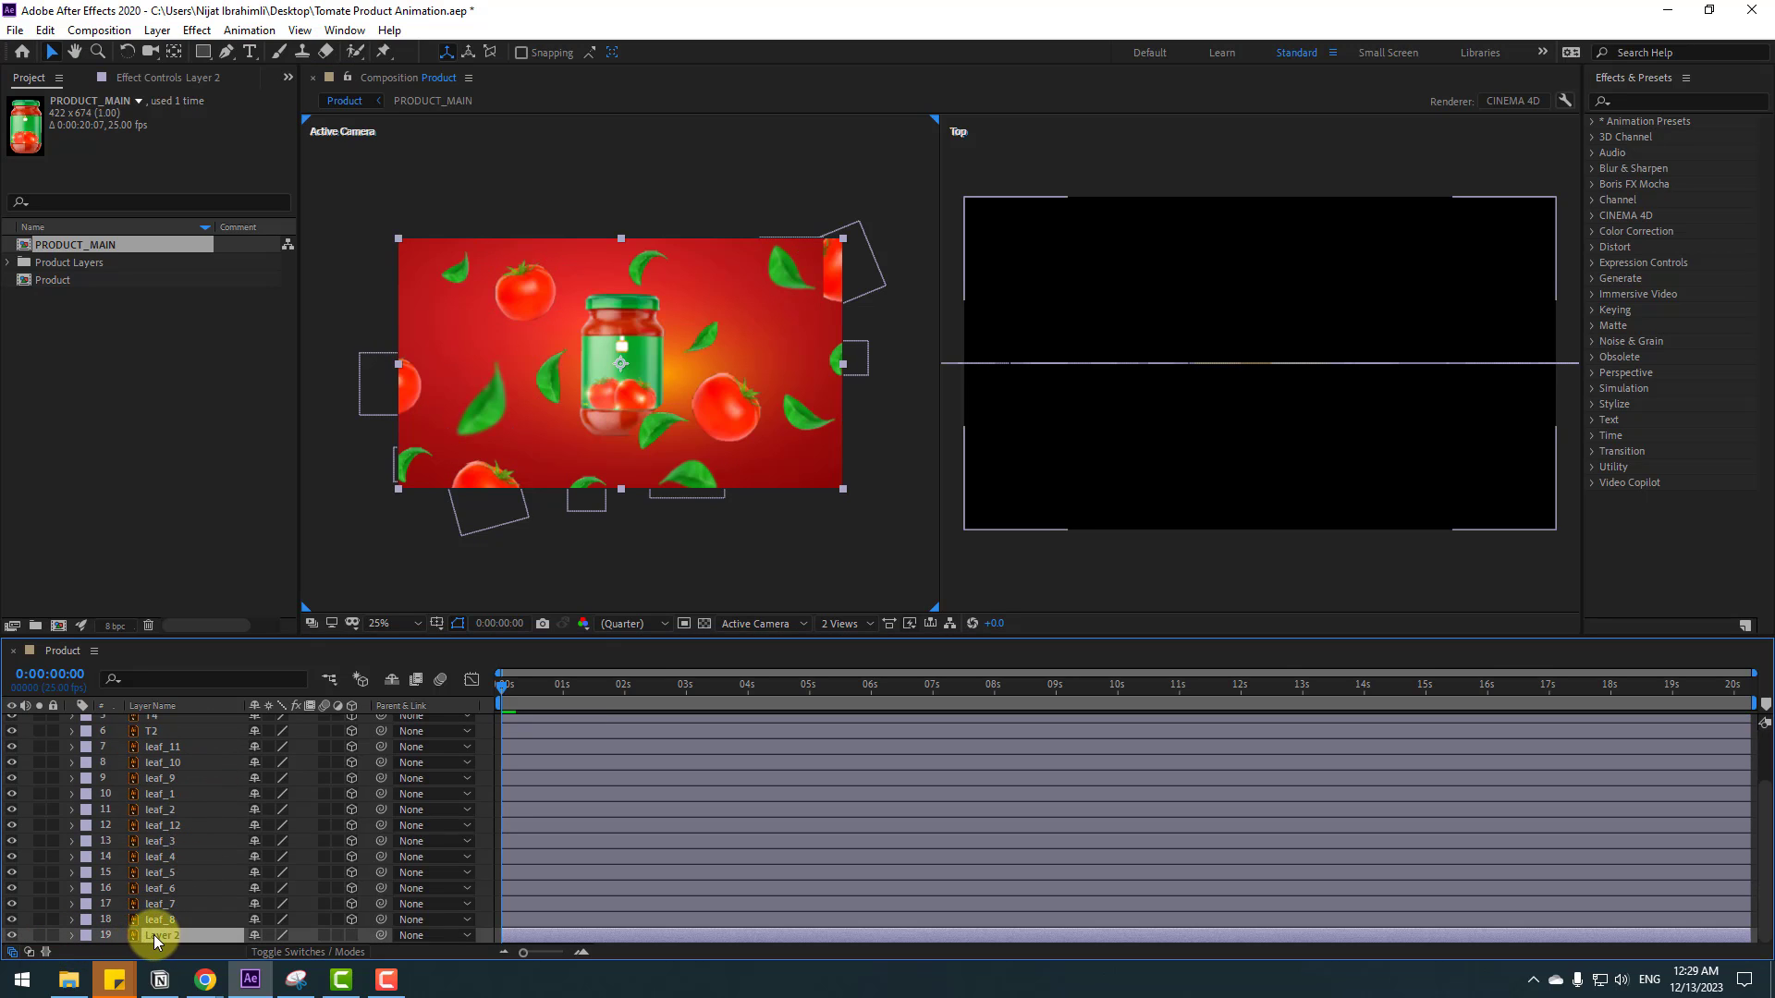
key("Return")
type("BG")
key("Return")
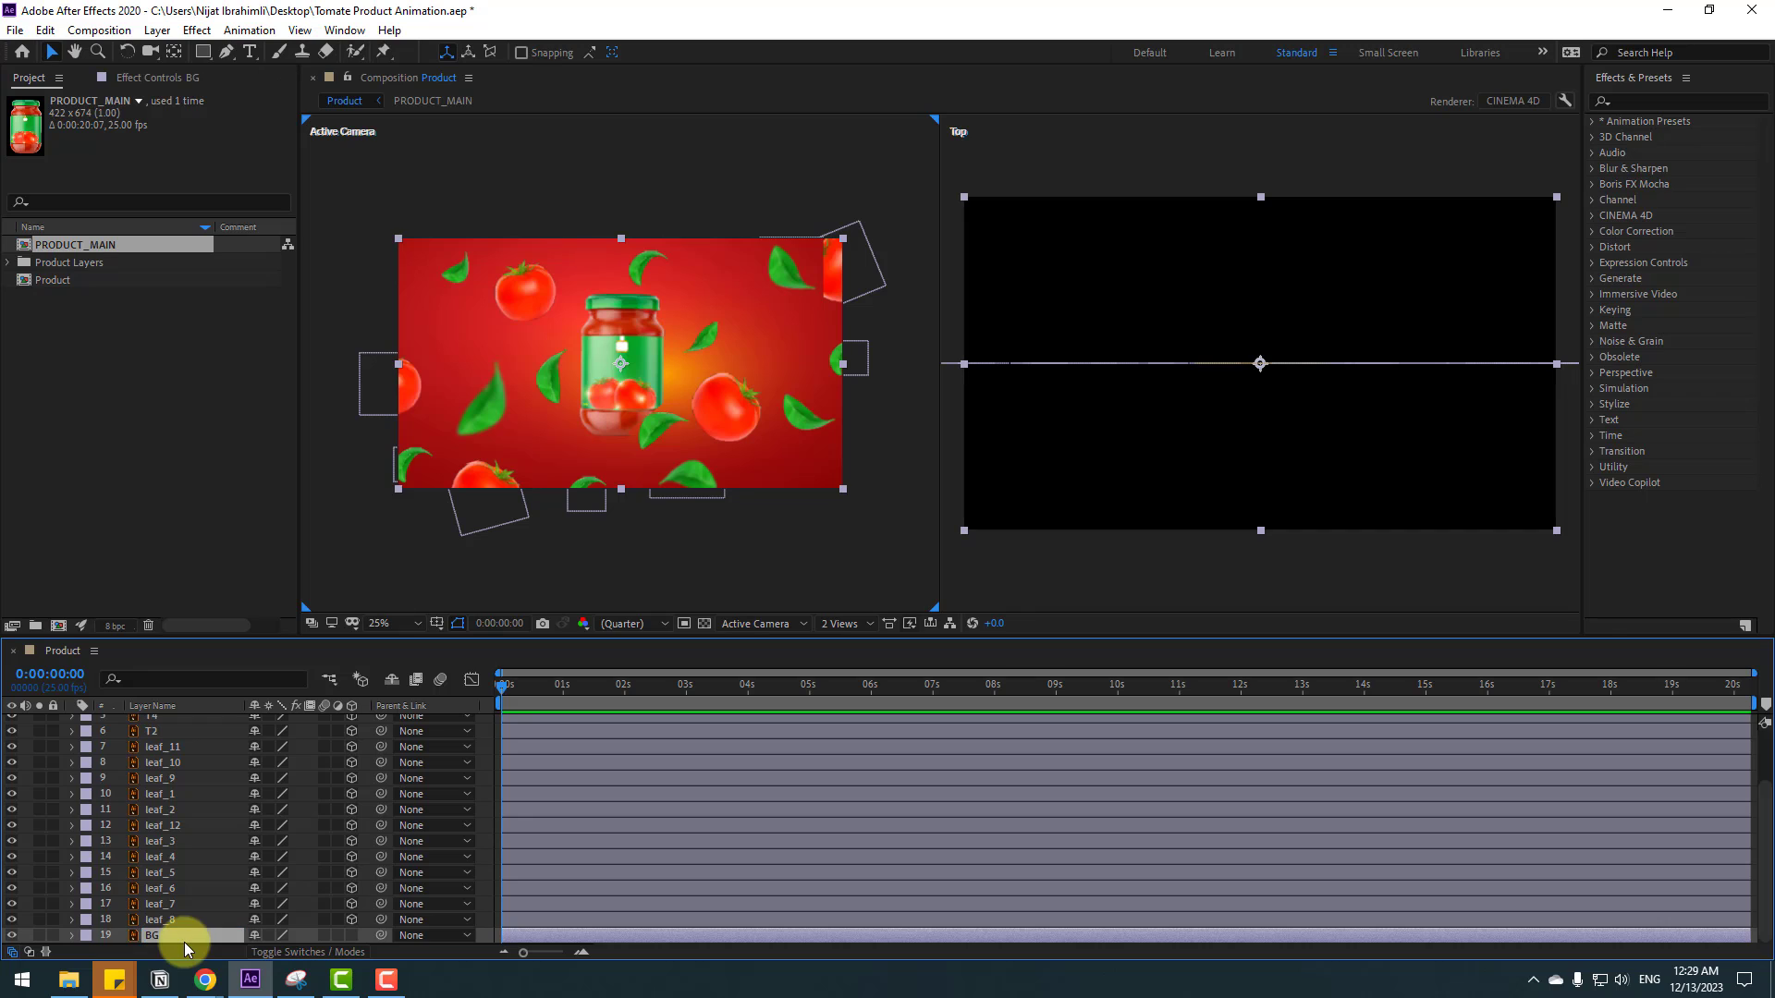
left_click(352, 935)
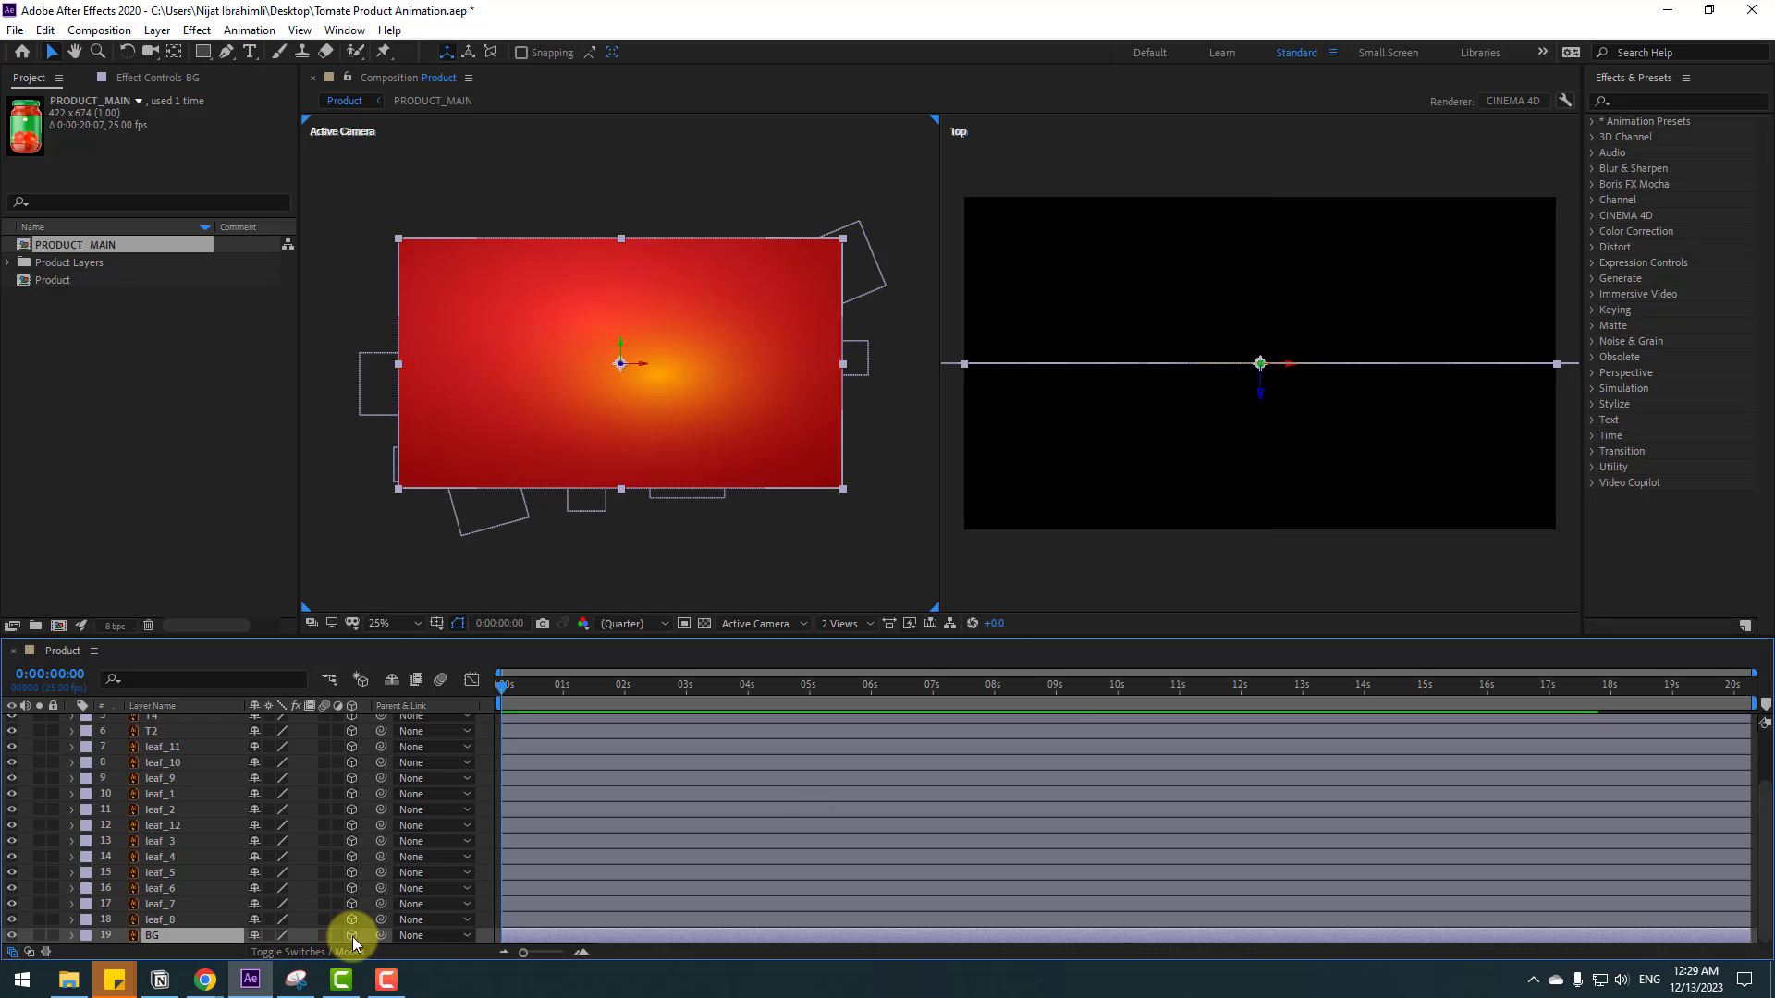
- Push the BG layer's Z position far back behind the other layers, to the upper edge of the zoomed-out Top view
key("p")
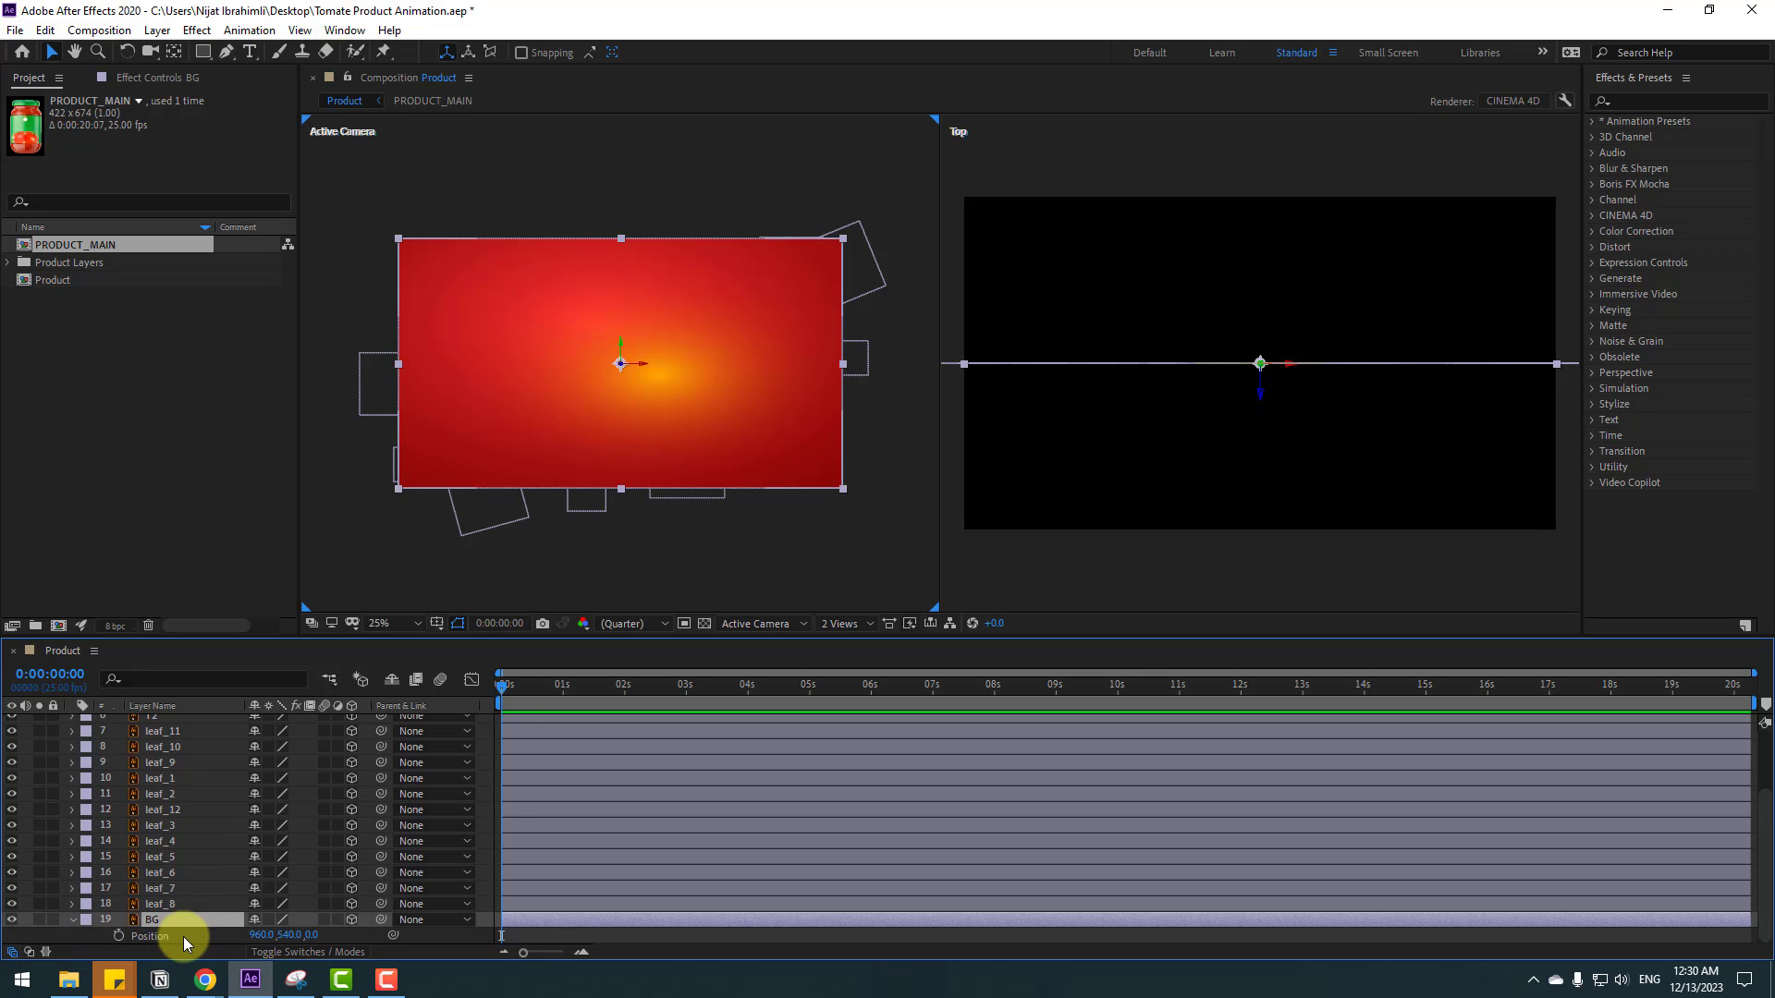
left_click_drag(309, 934, 725, 860)
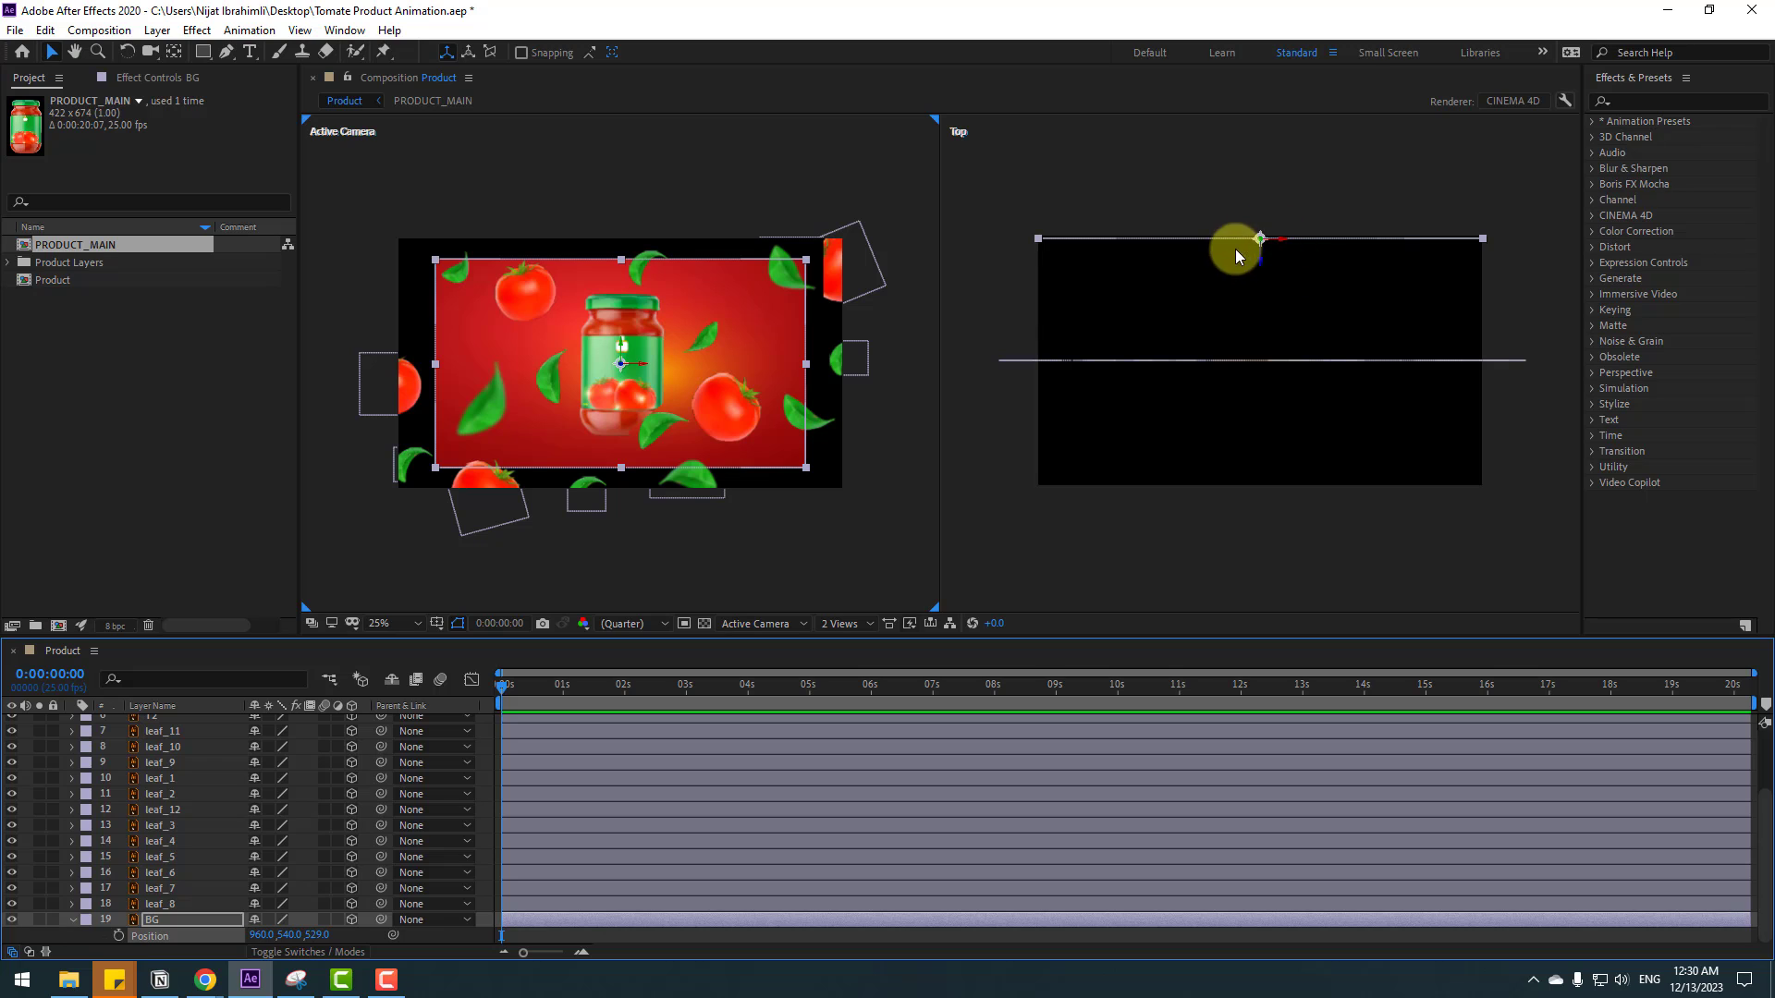
scroll(1202, 304, "down", 5)
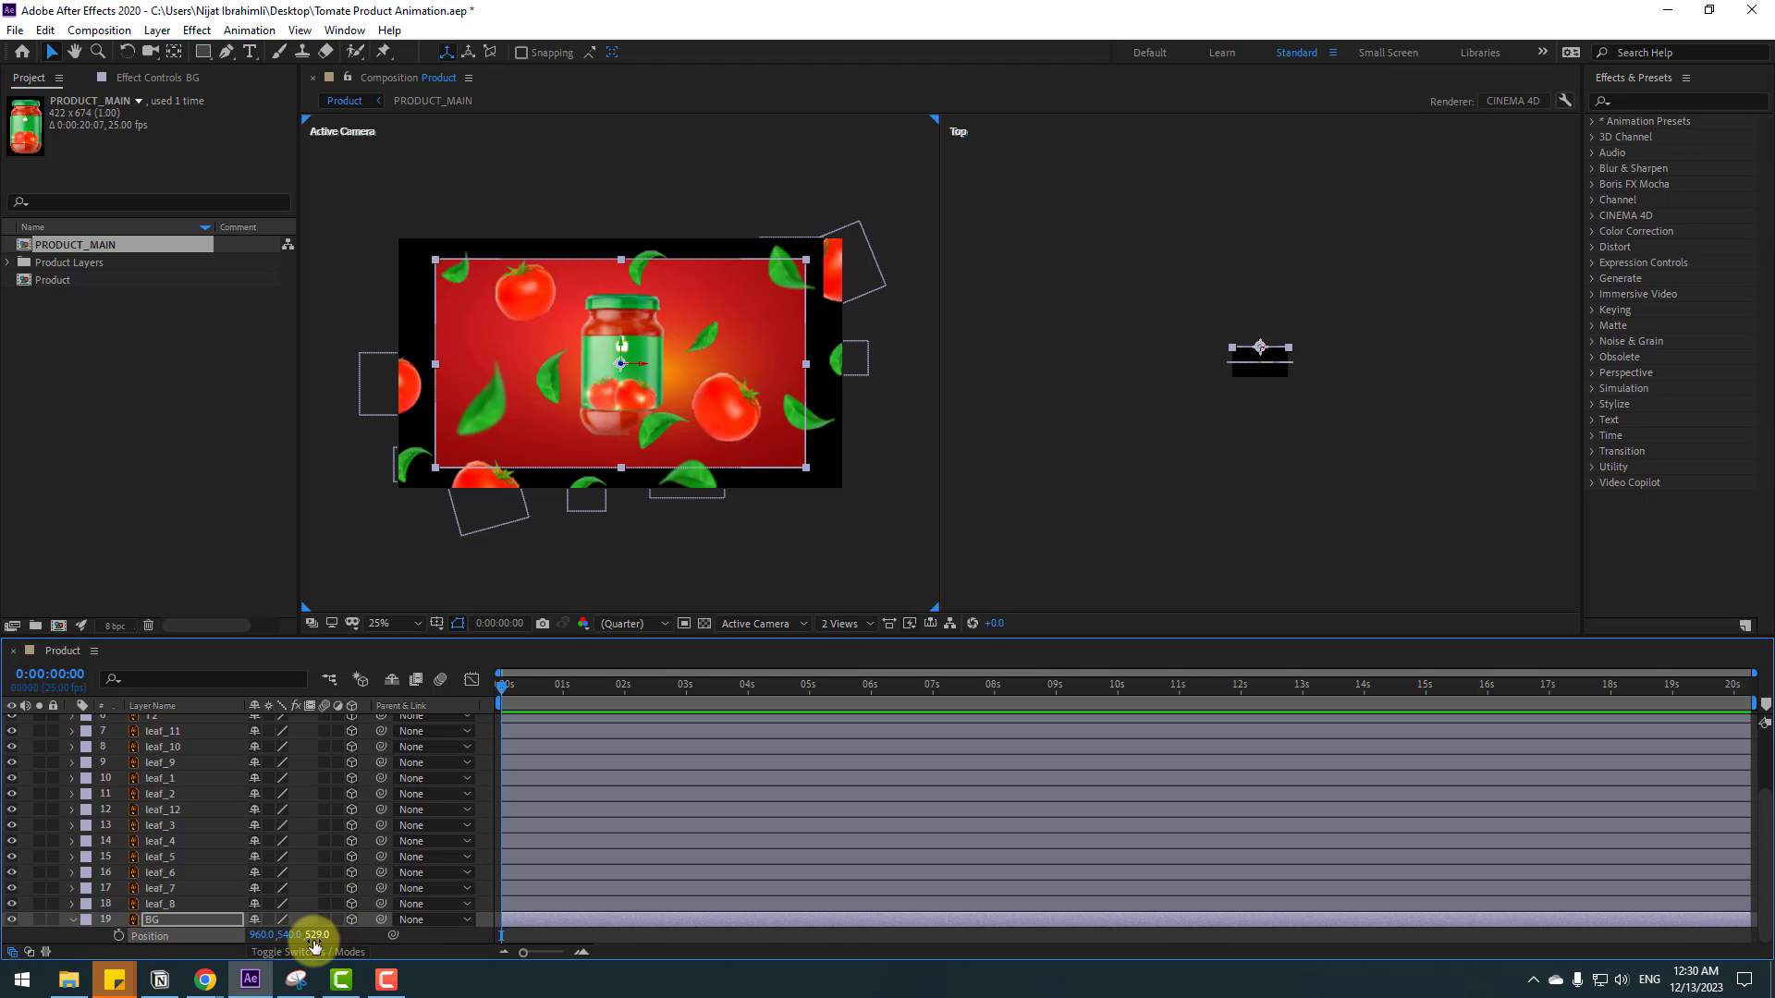
left_click_drag(317, 934, 941, 791)
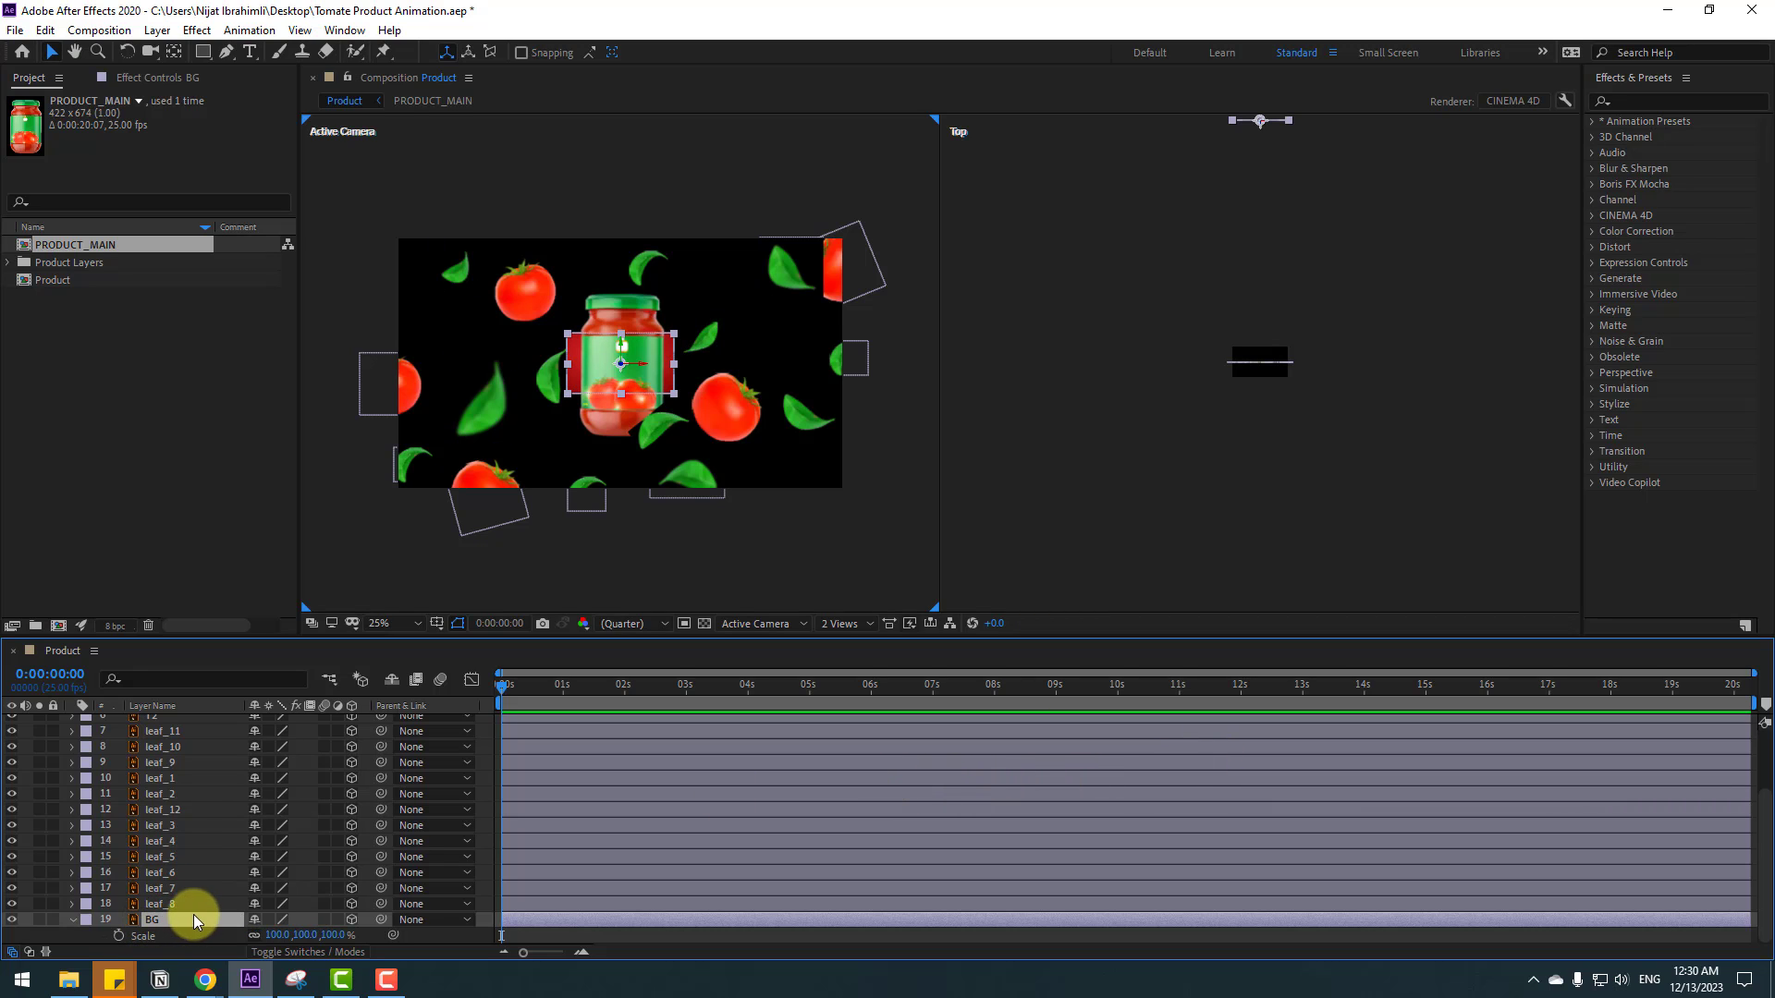
- Scale the BG layer to 440% so it fills the camera frame, and lock it
left_click_drag(263, 932, 535, 881)
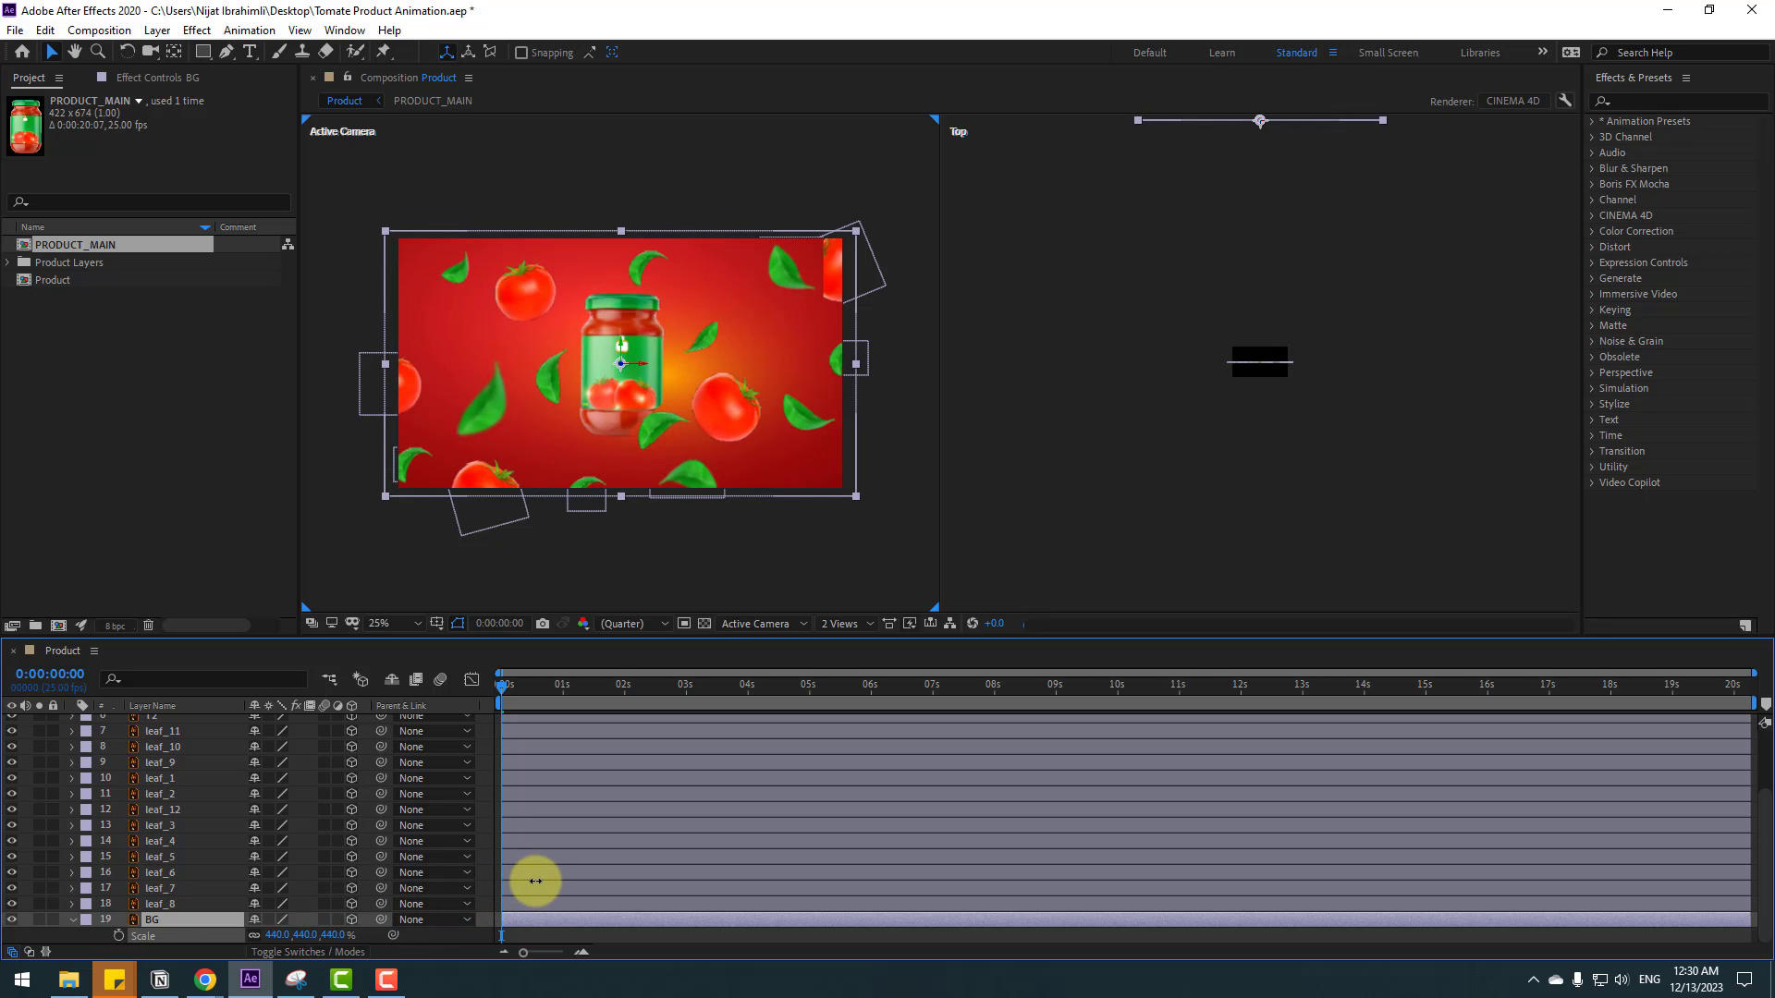
left_click(71, 921)
left_click(54, 936)
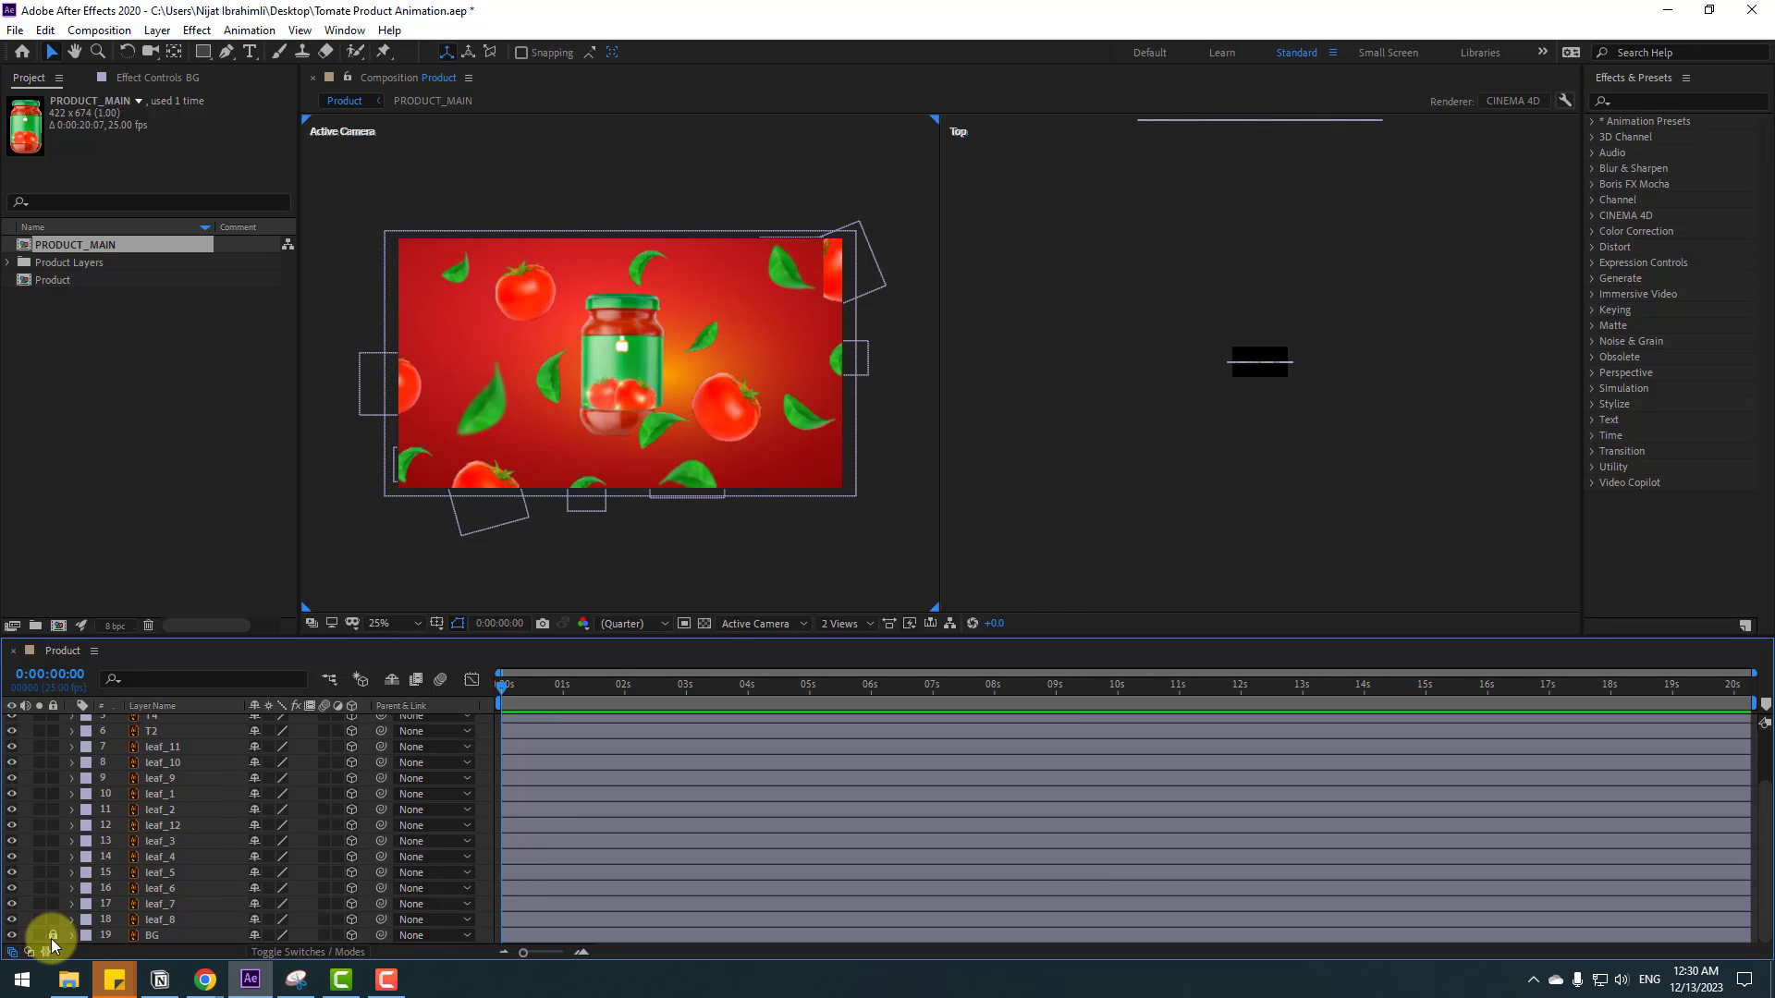
- Move the PRODUCT_MAIN layer back in depth to a Z position of 7368, just in front of the background
scroll(185, 850, "up", 3)
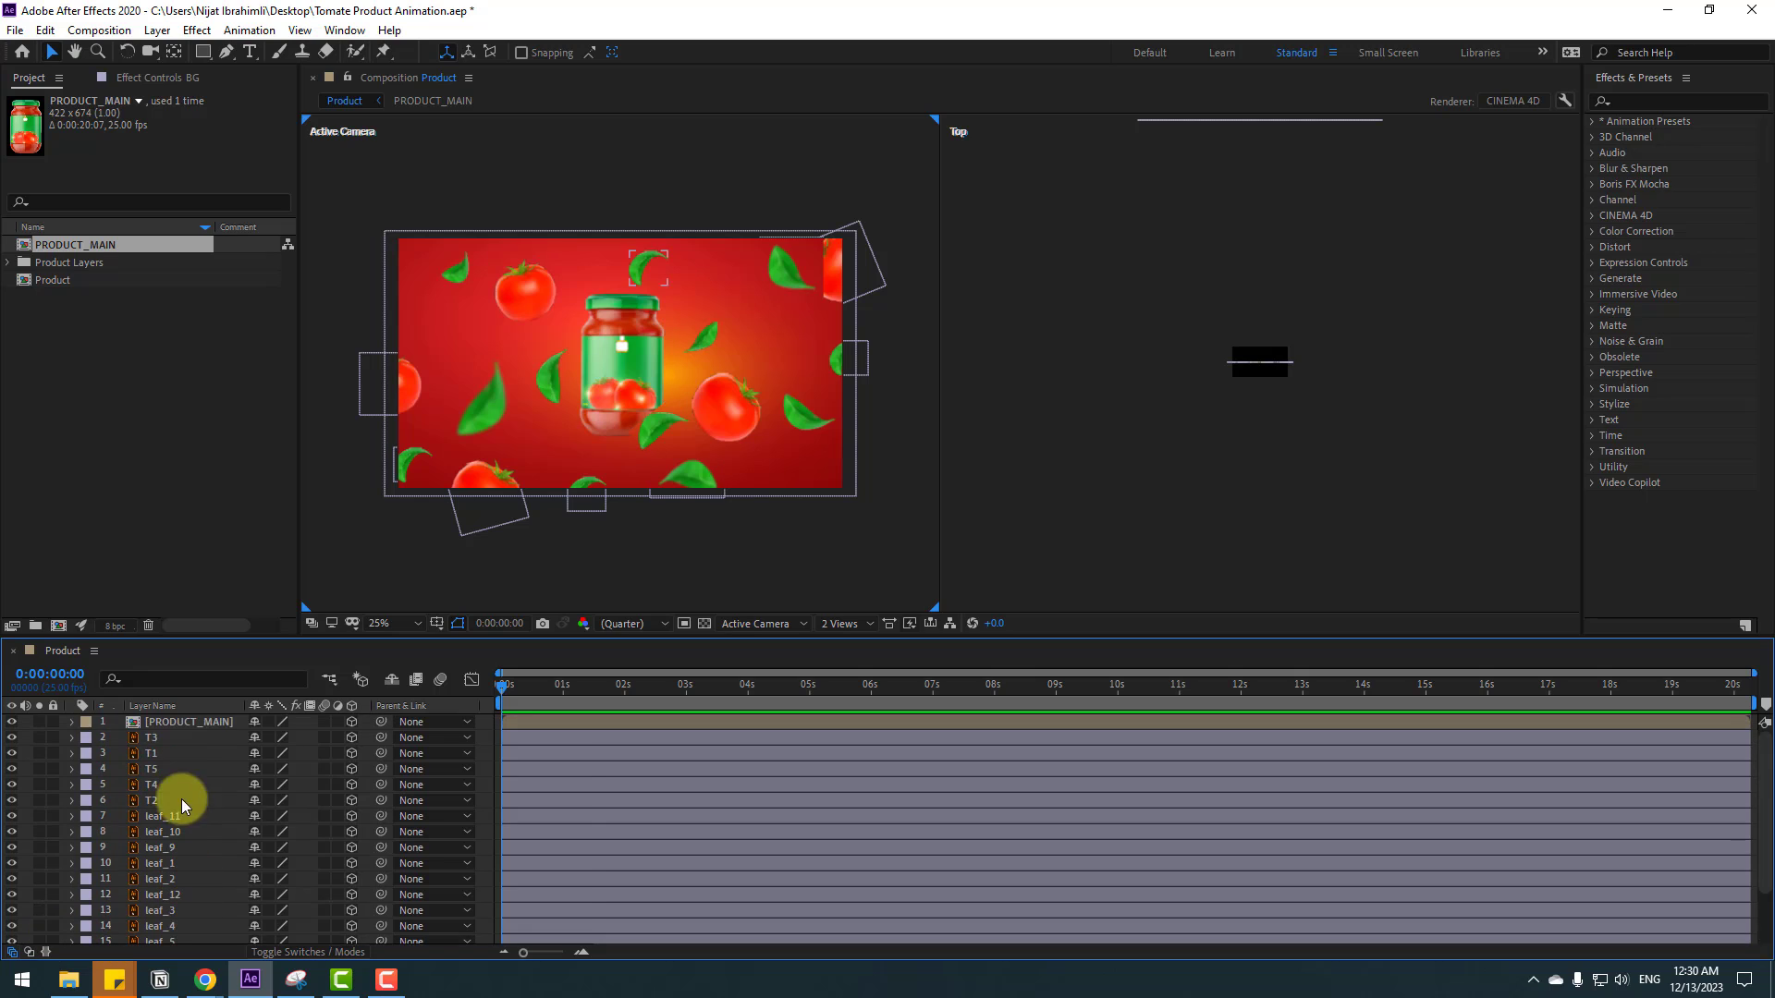
left_click(183, 722)
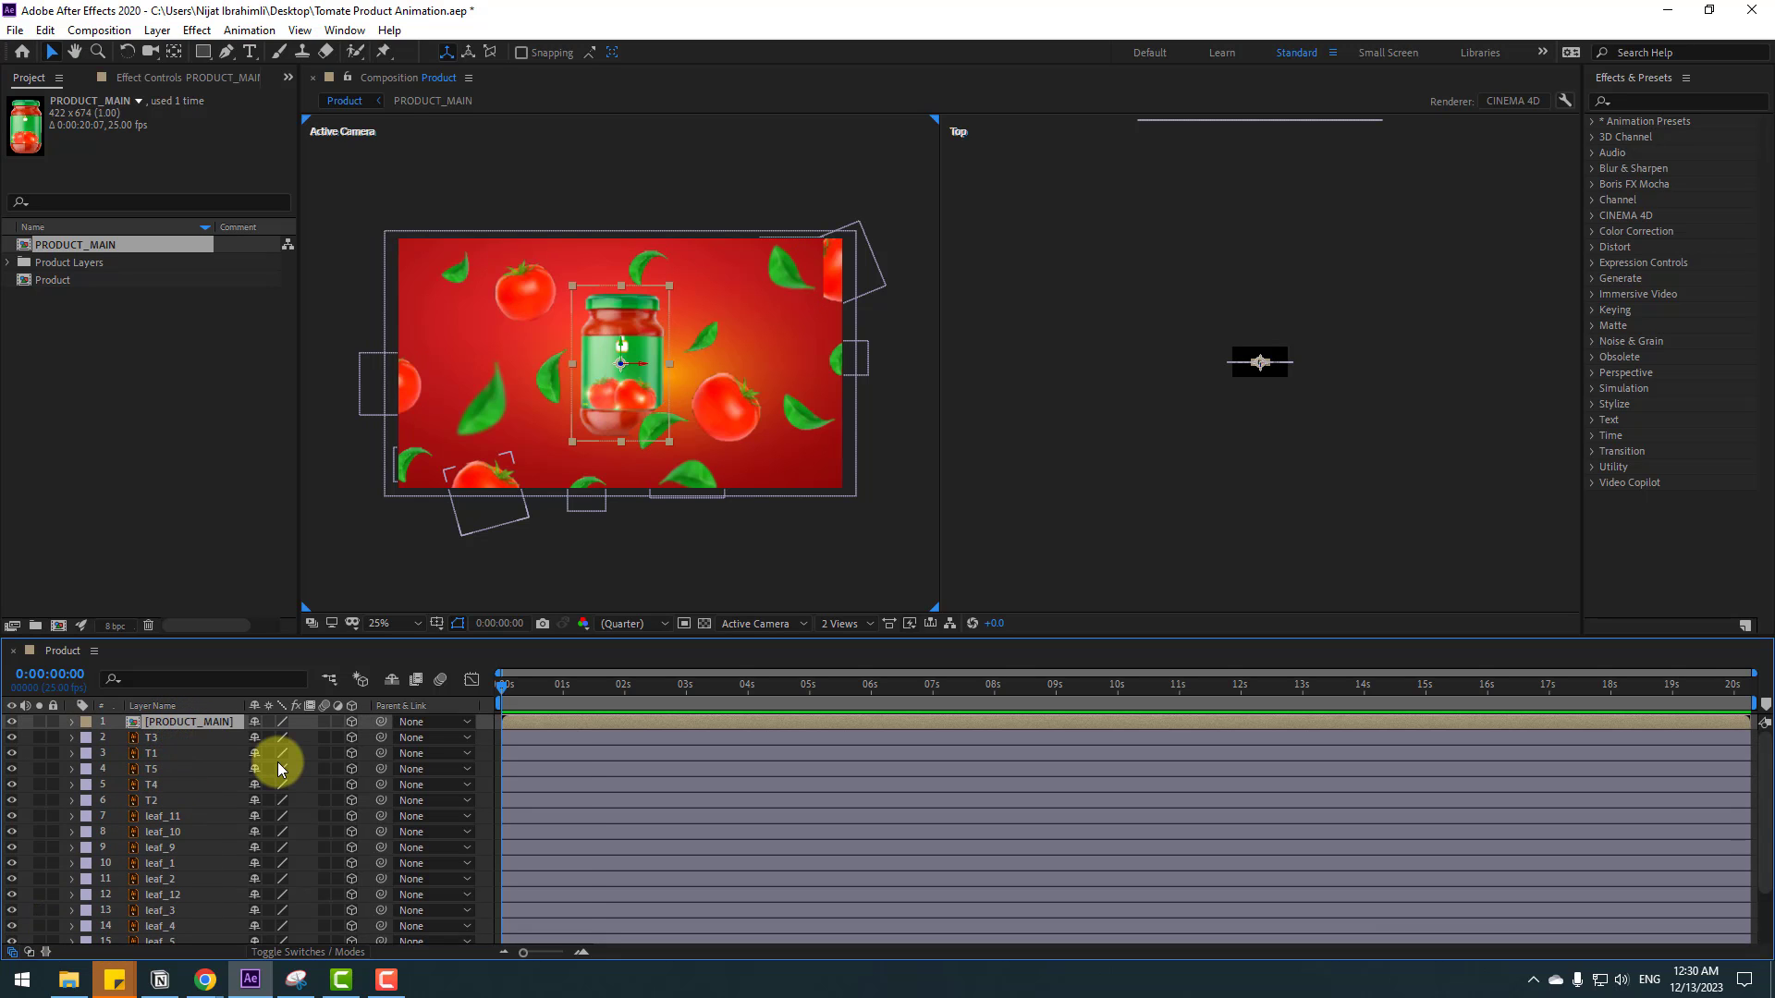
key("p")
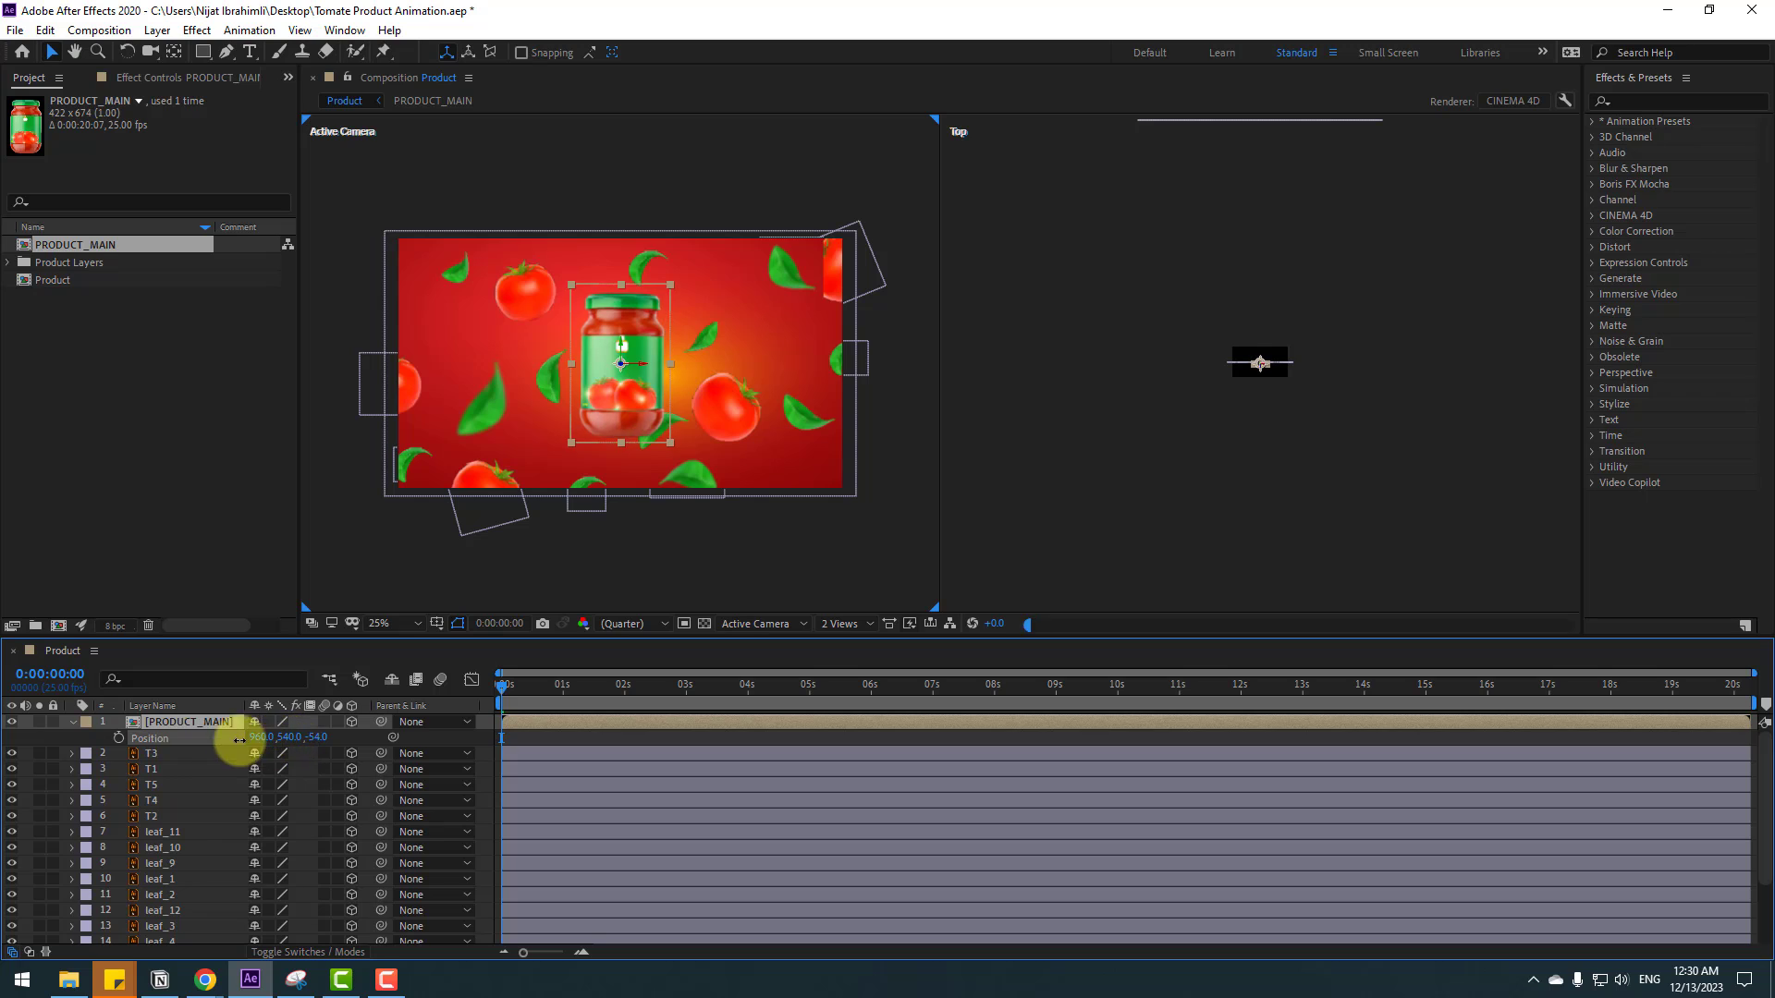
left_click_drag(314, 737, 1052, 648)
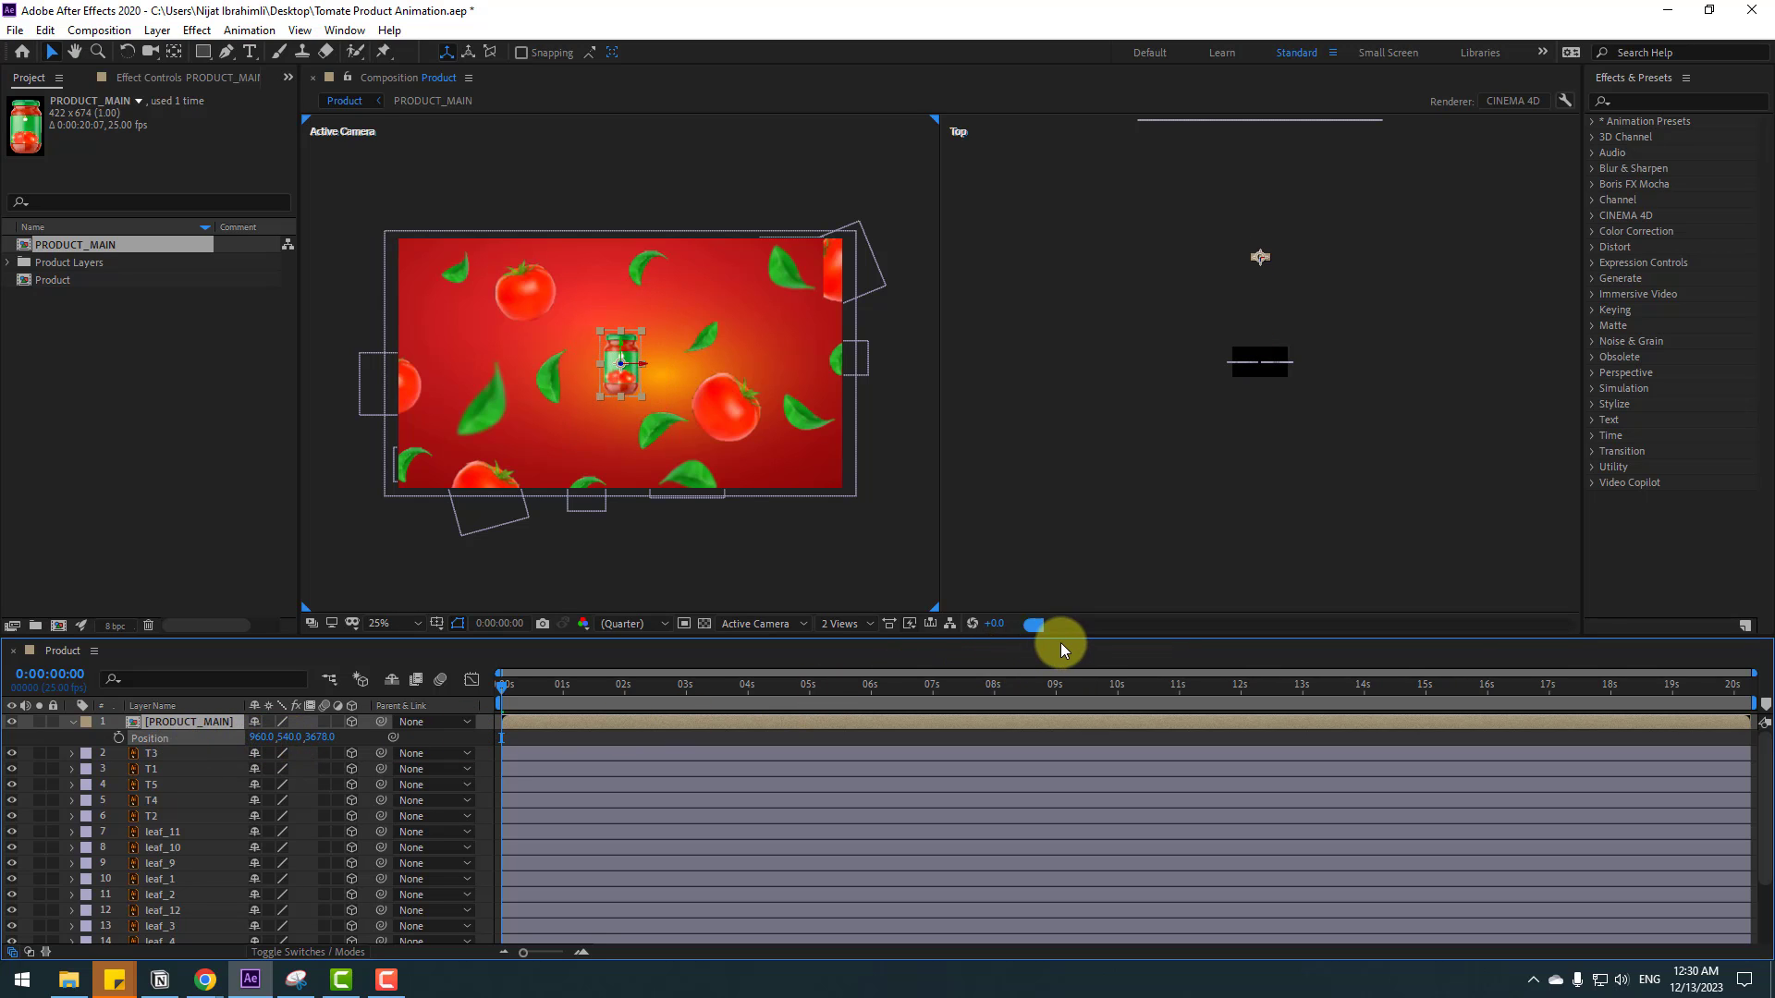
left_click_drag(1318, 608, 1351, 593)
left_click(1273, 568)
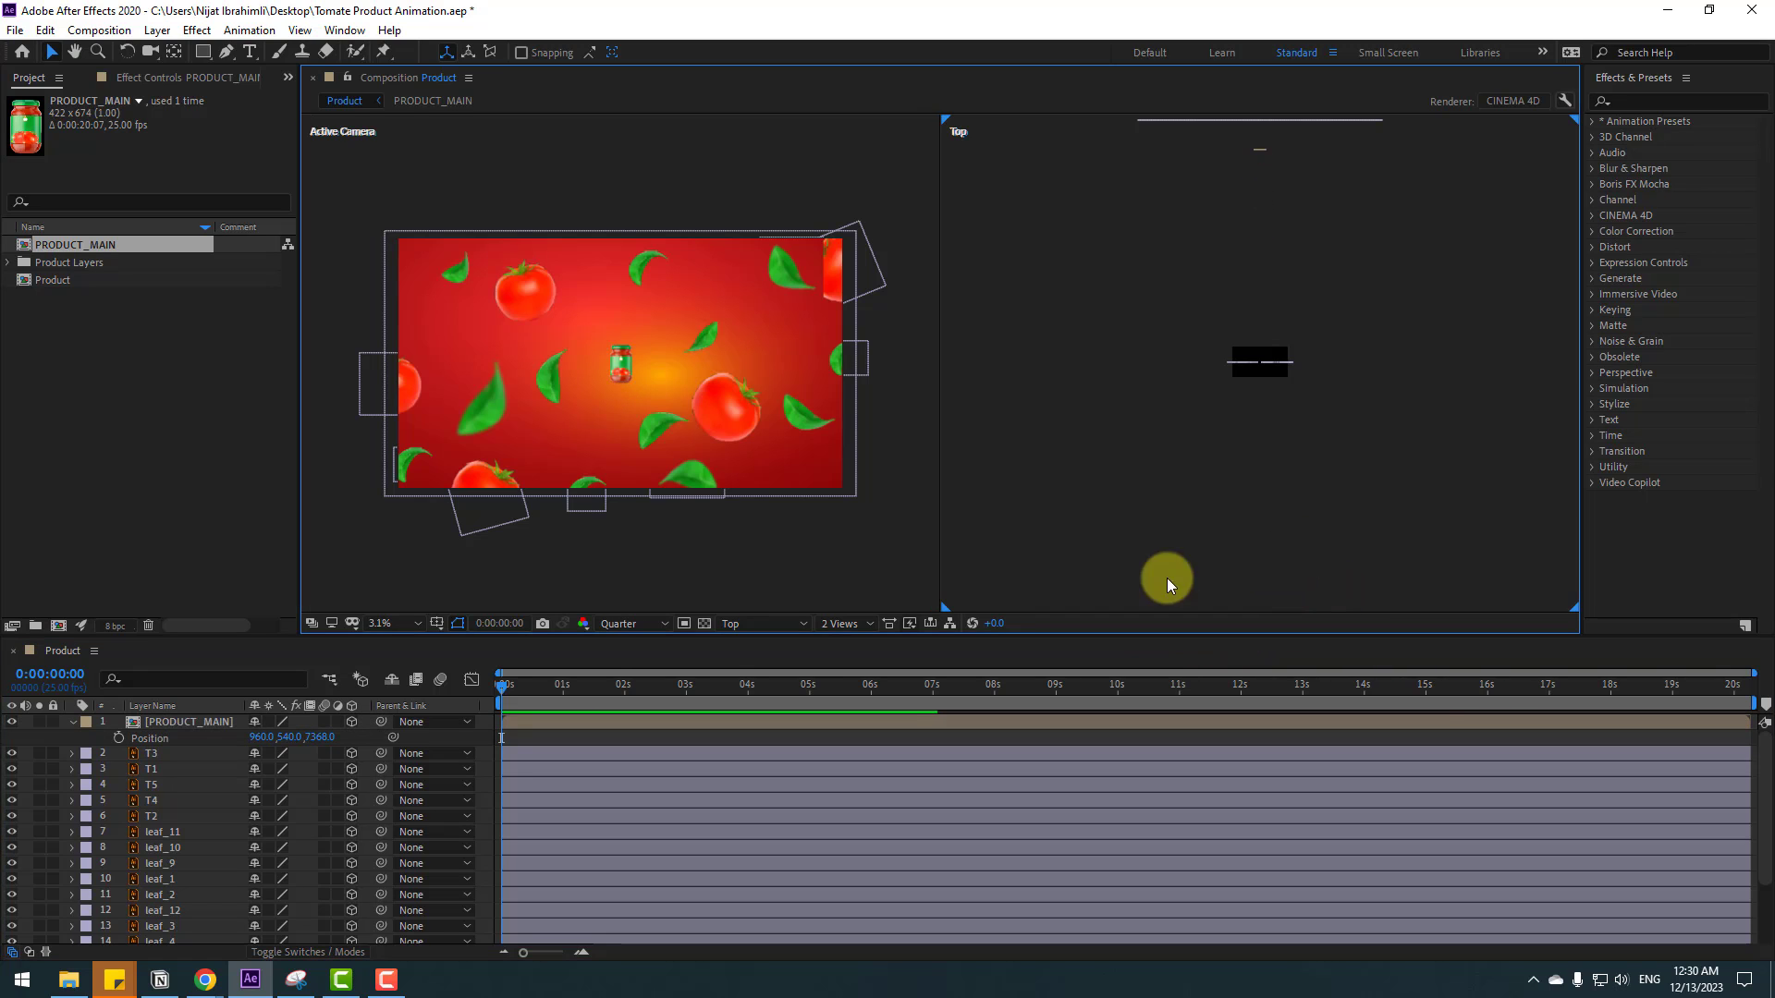
- Scale the PRODUCT_MAIN layer up to 211% and collapse its properties
key("s")
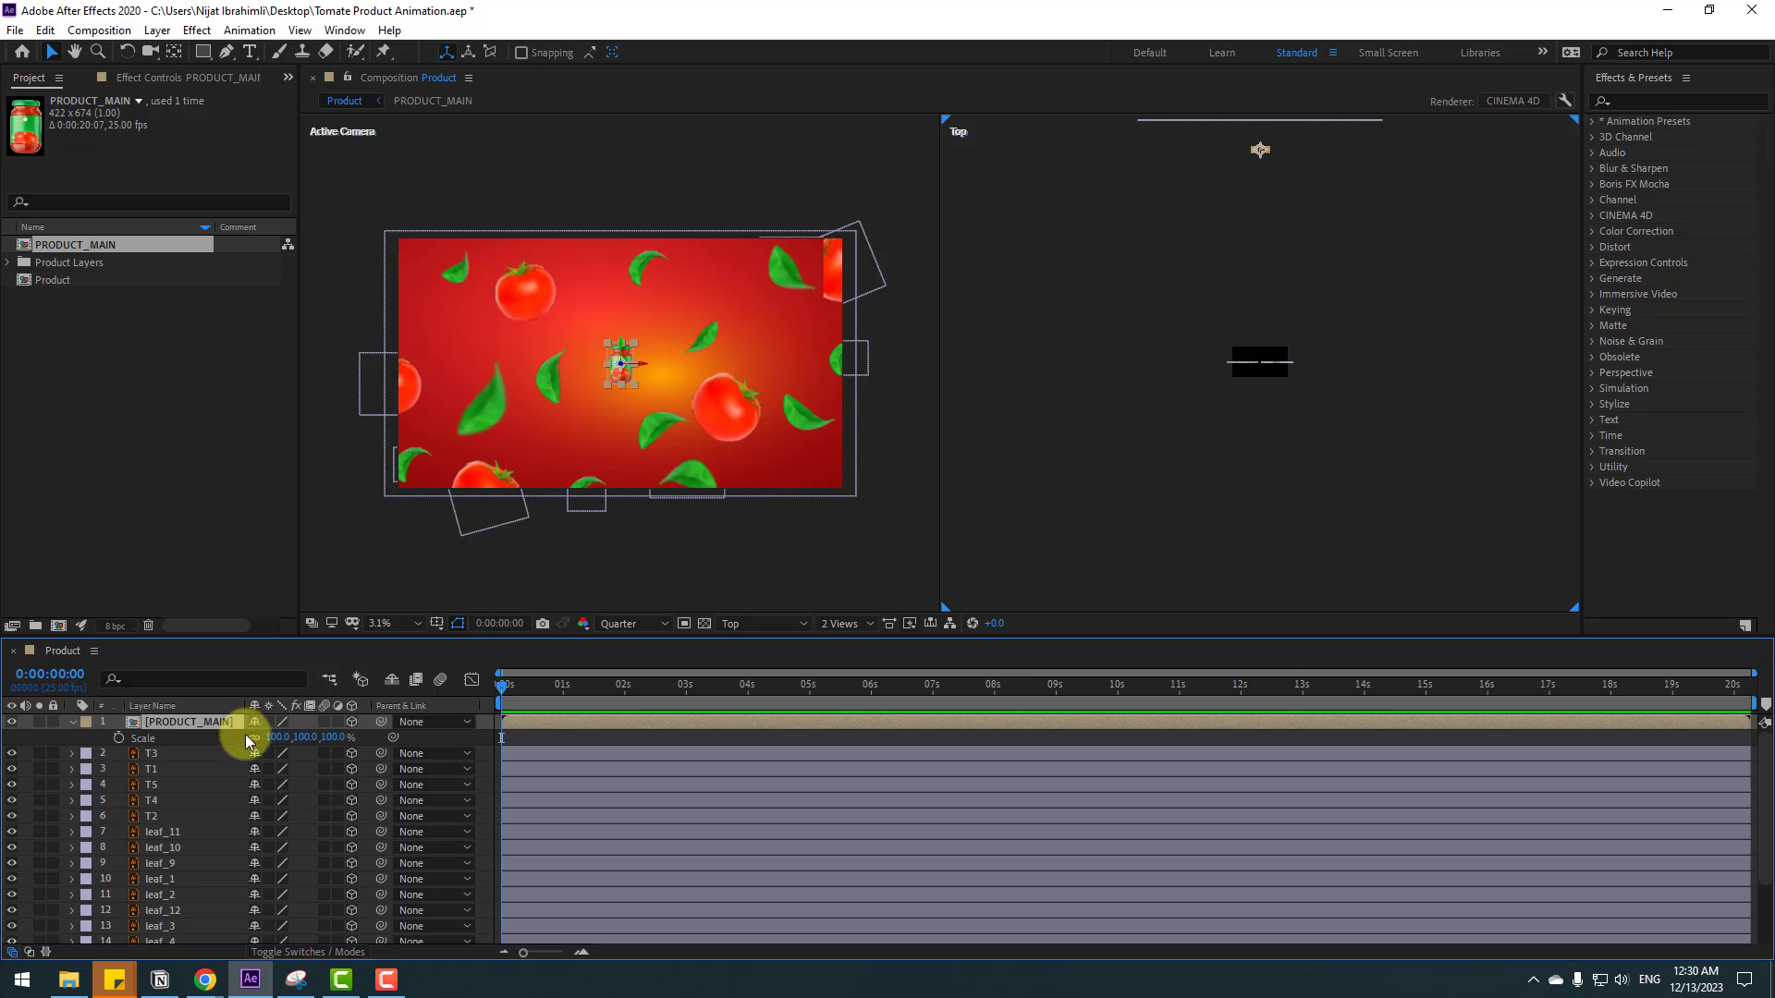
left_click_drag(275, 737, 362, 723)
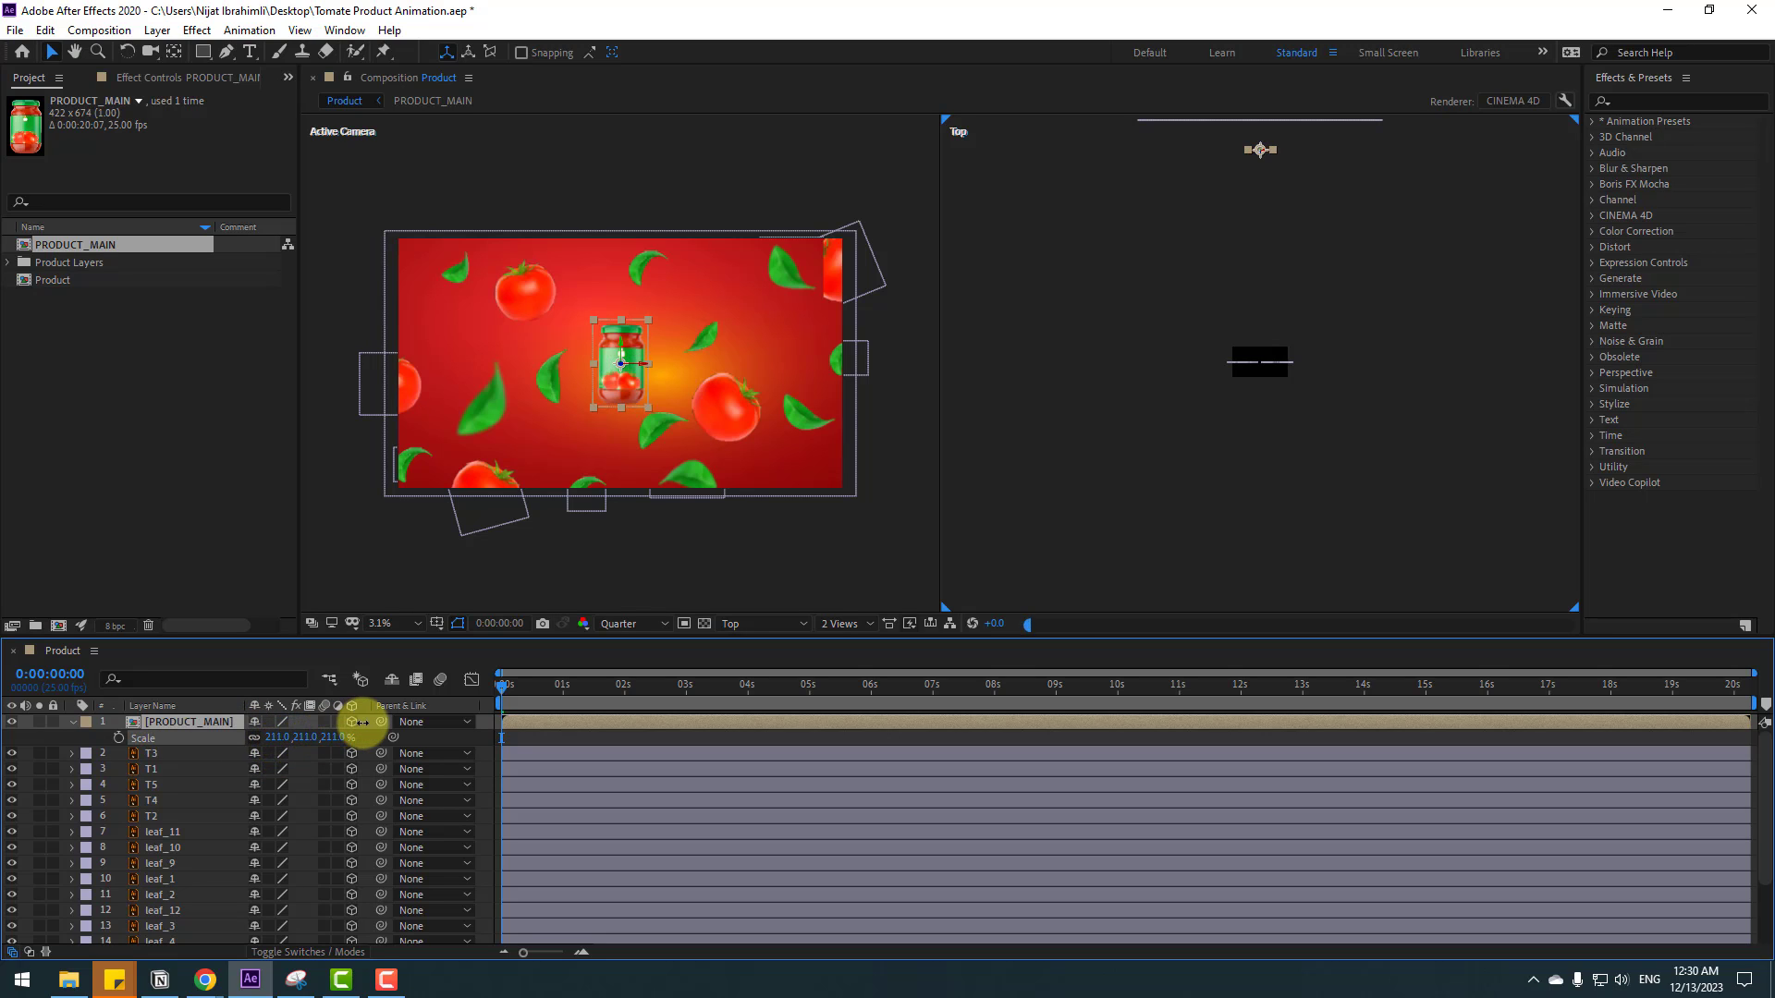
left_click(72, 723)
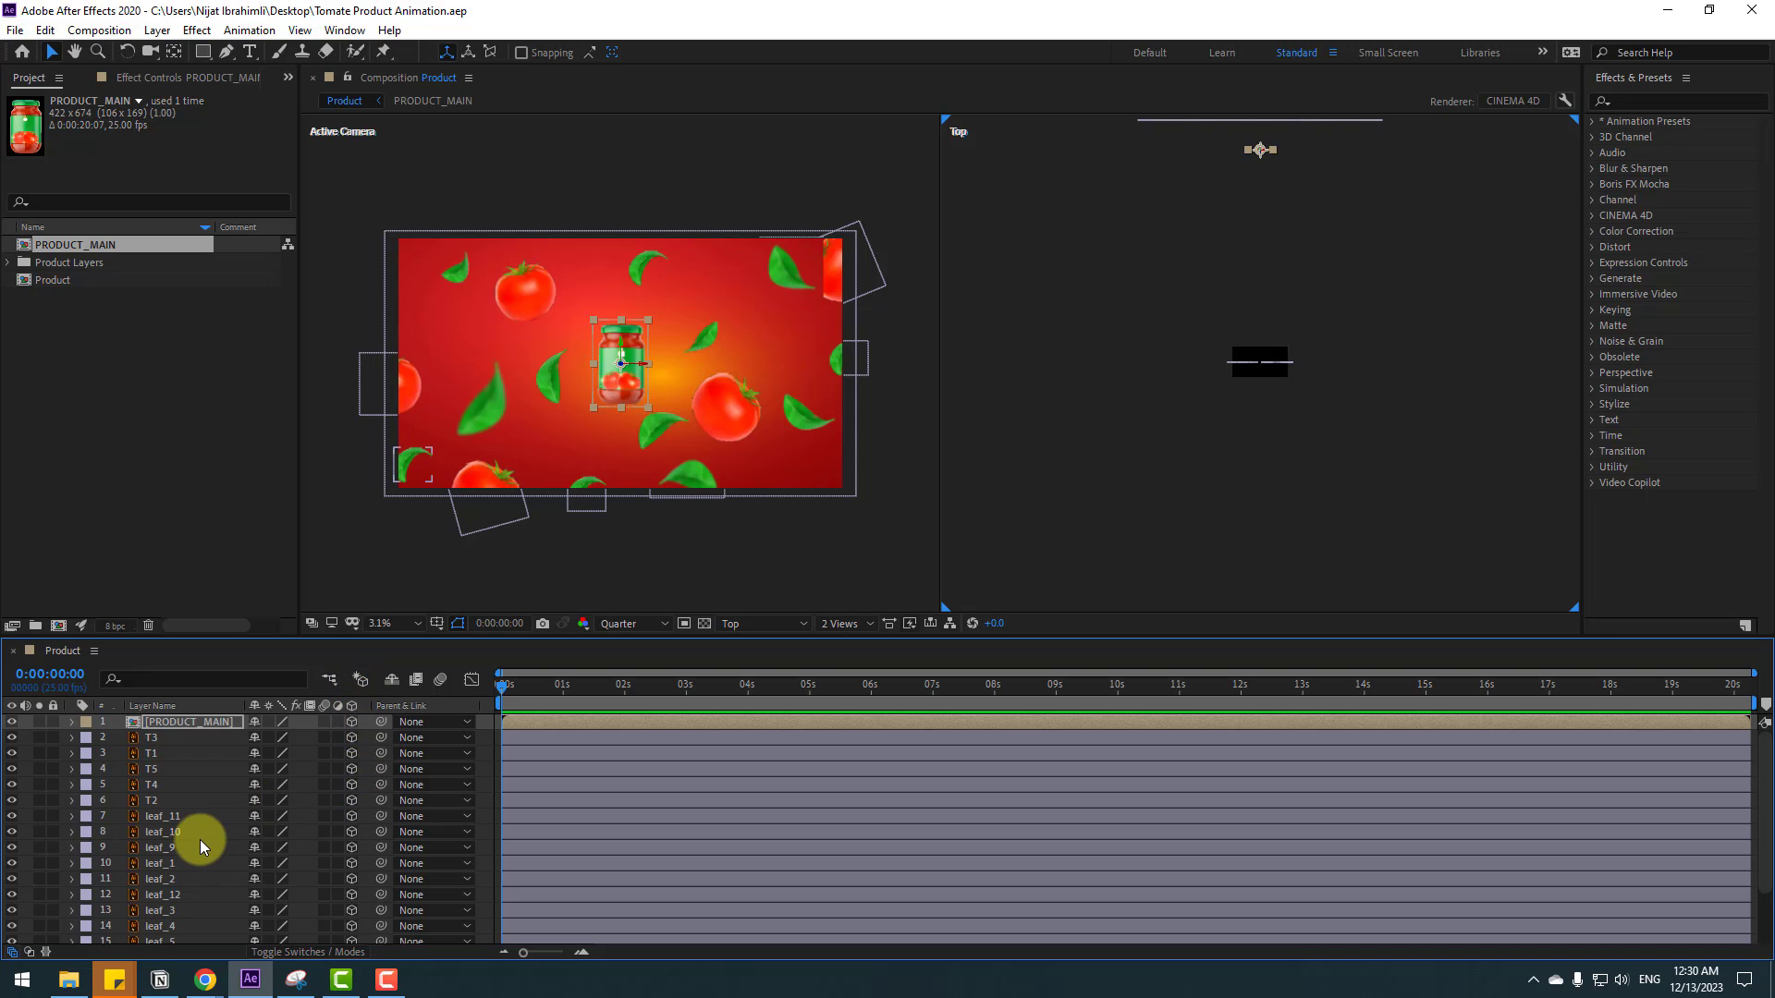
- Move the leaf_11 layer back in depth to a Z position of 1064
left_click(167, 818)
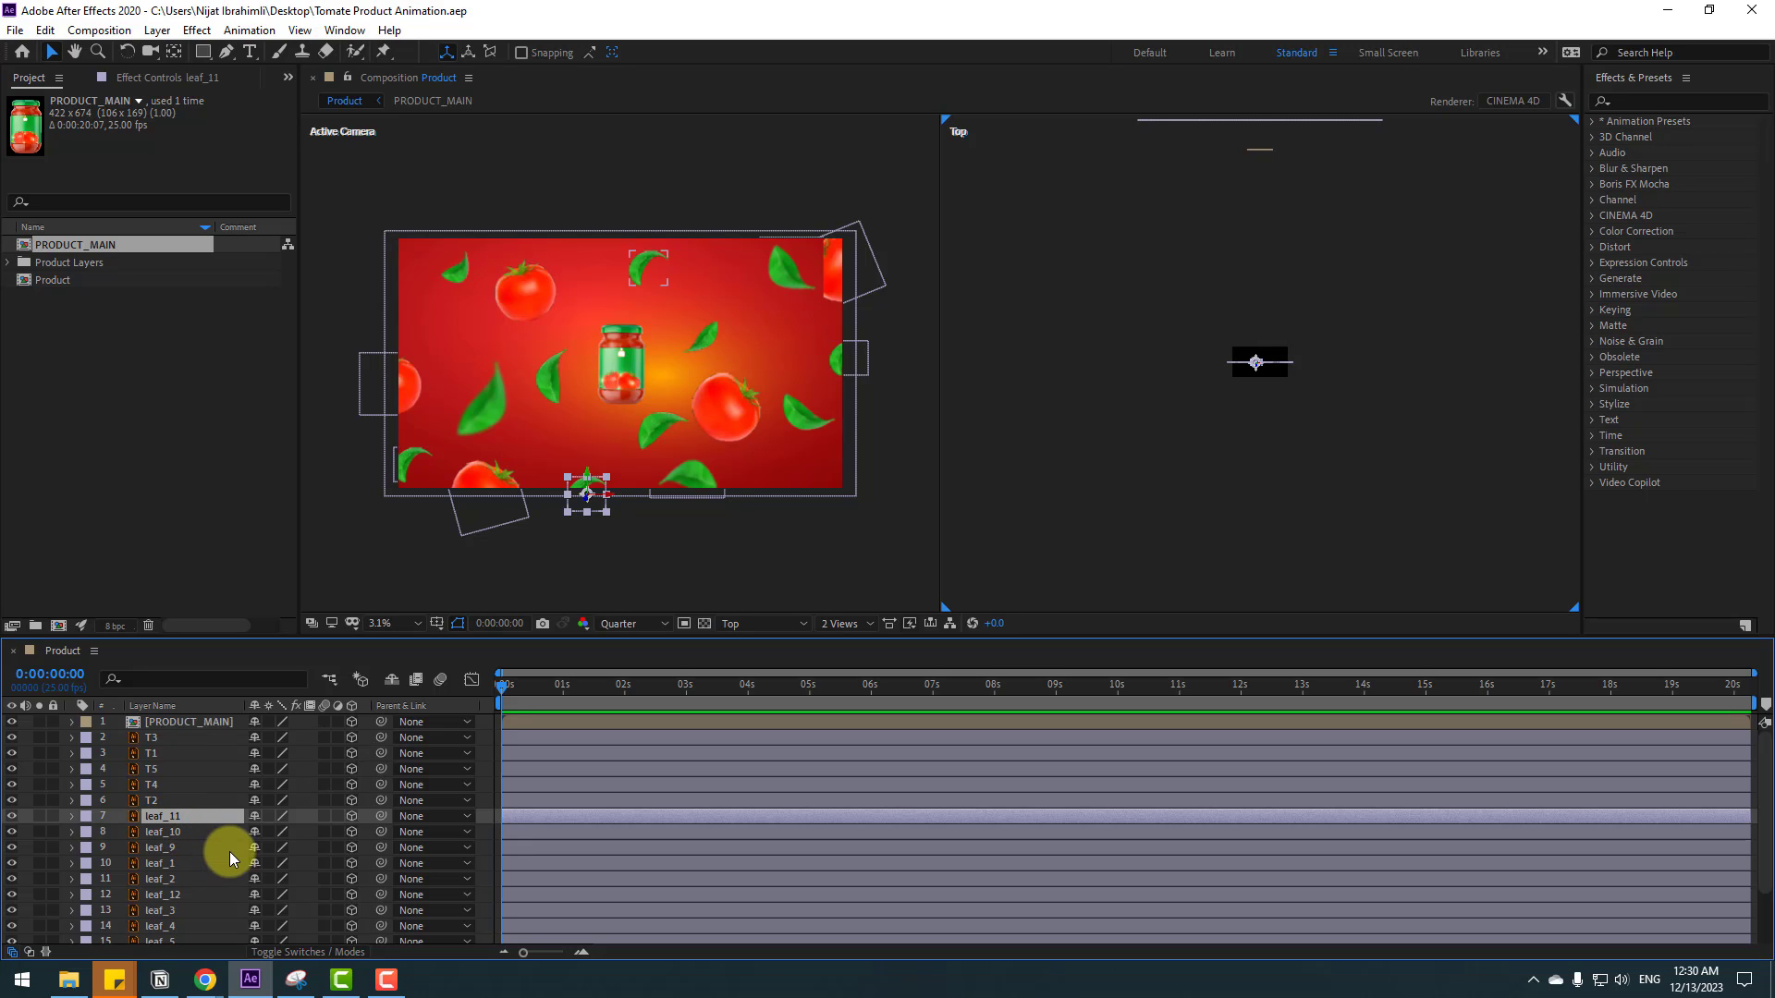
key("p")
left_click_drag(344, 832, 317, 832)
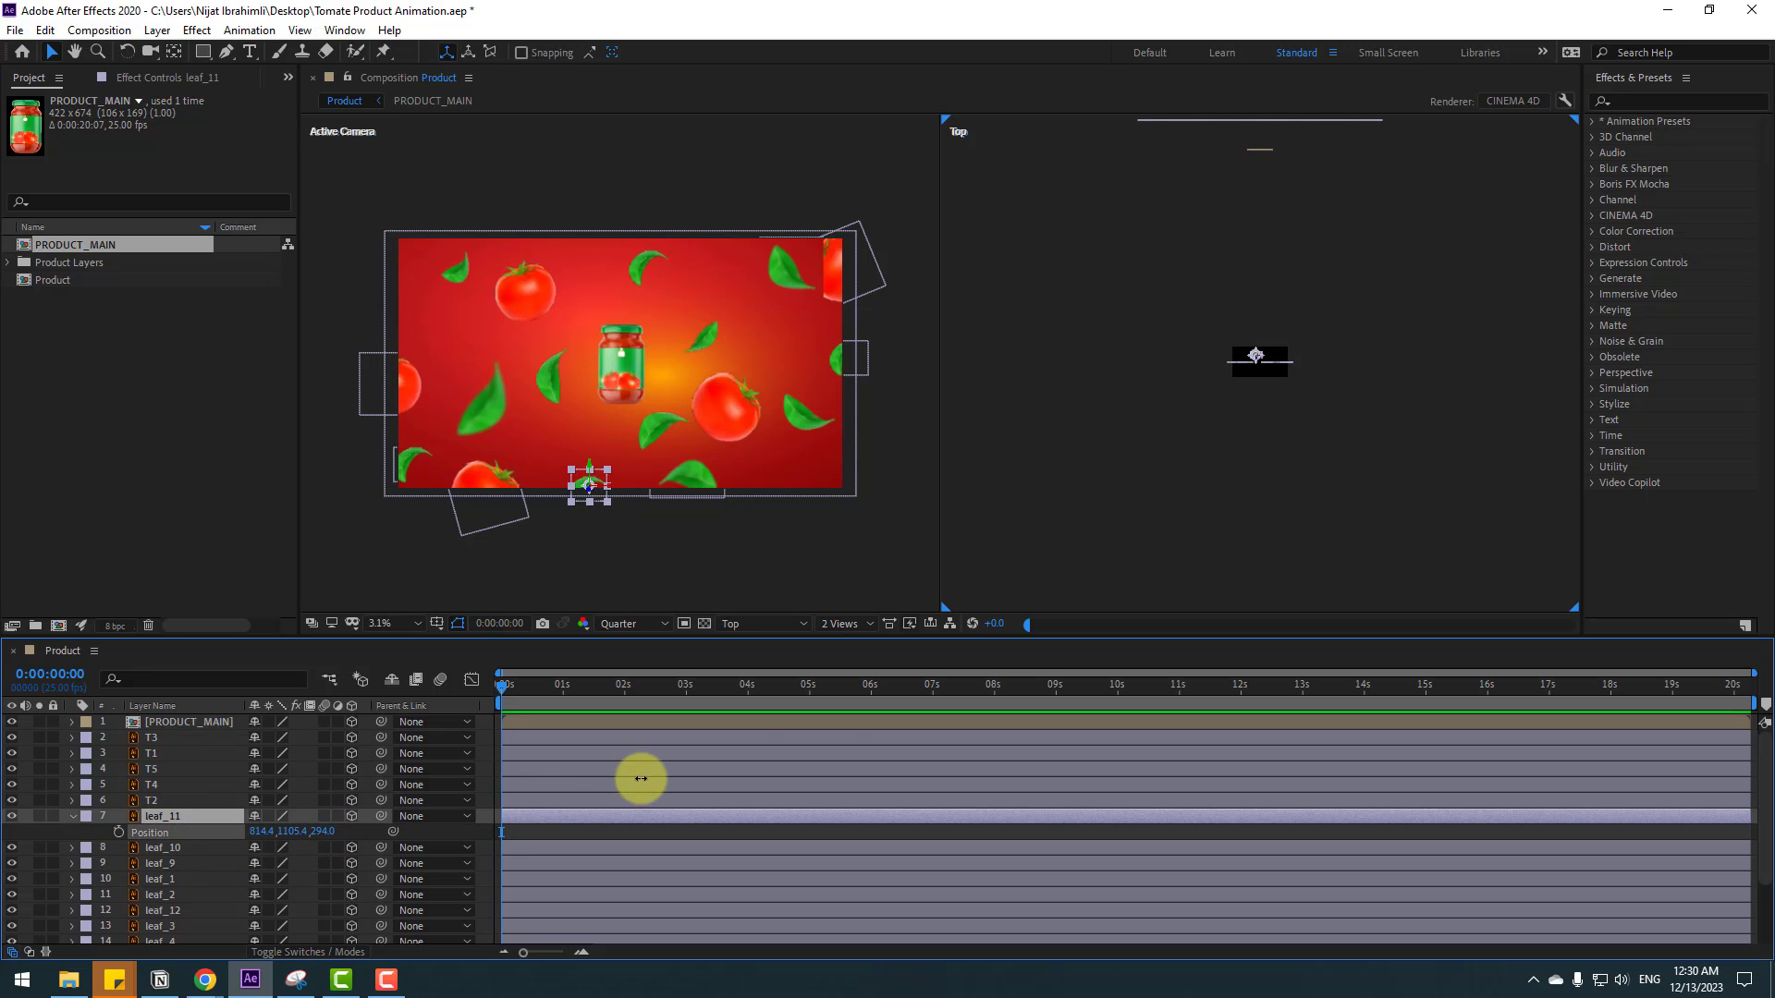
left_click_drag(1134, 680, 1121, 681)
- Reveal the Position property of layers leaf_10 through leaf_8 and set leaf_10's Z position to 3833
left_click(152, 848)
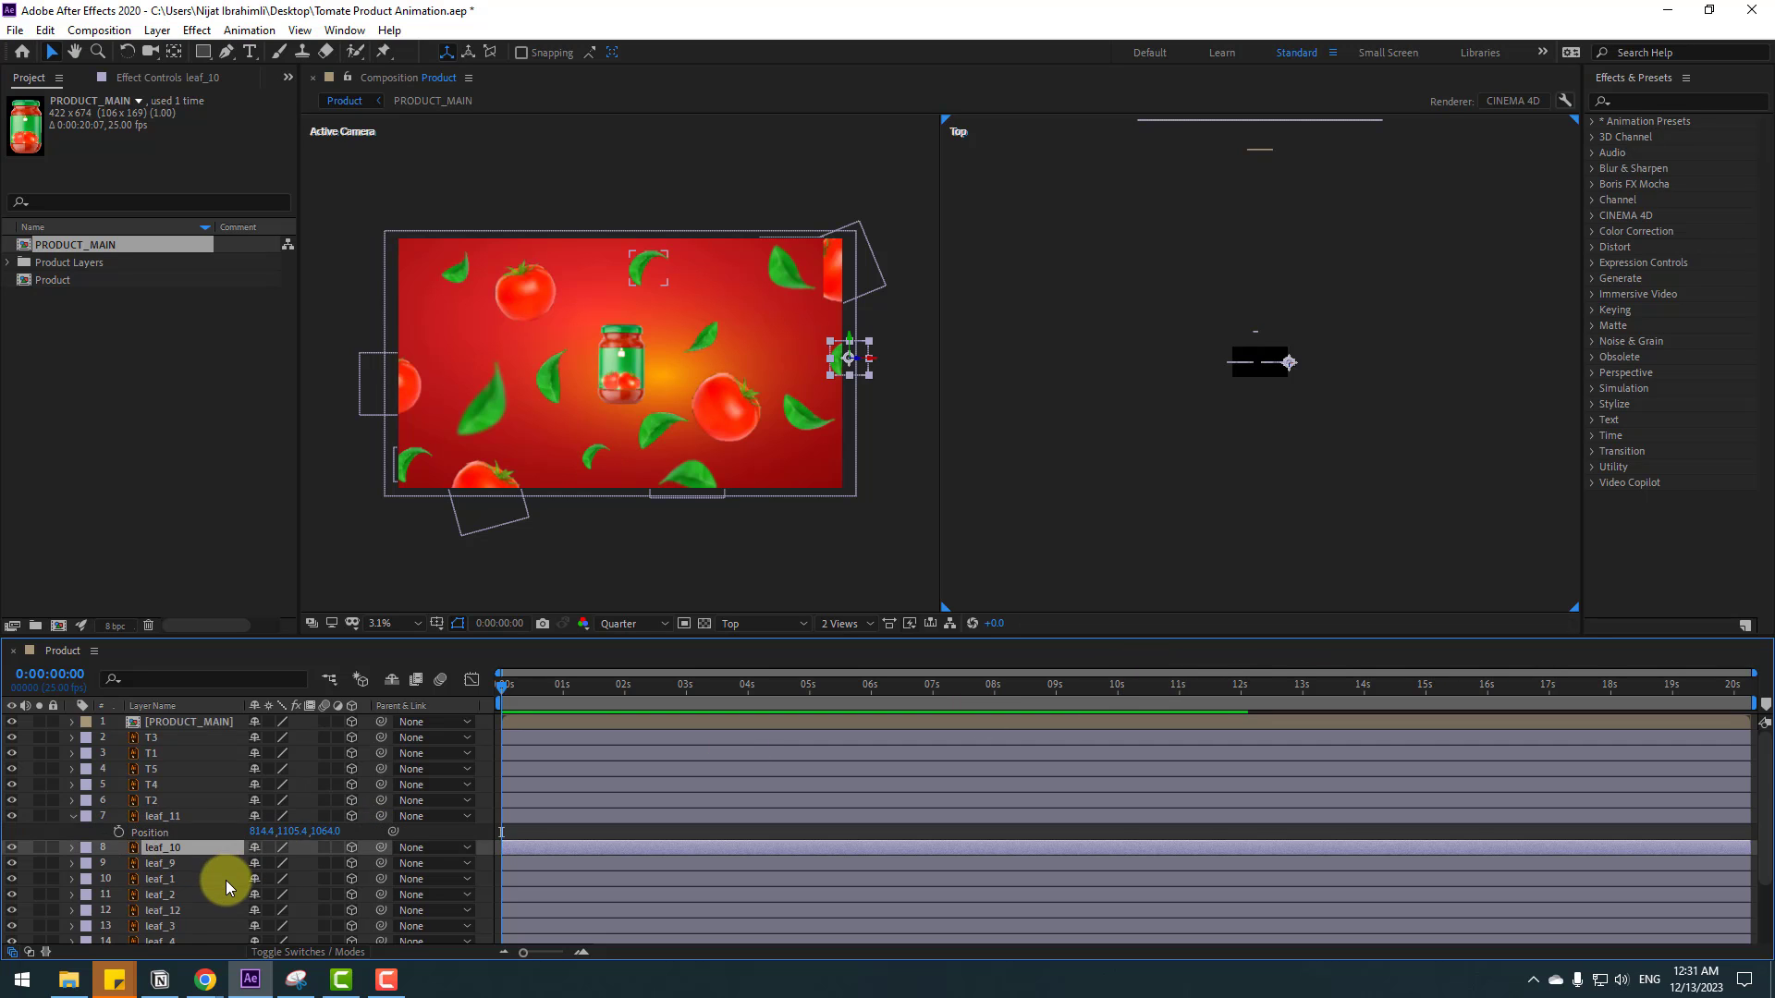
scroll(226, 880, "down", 3)
left_click(170, 917, "shift")
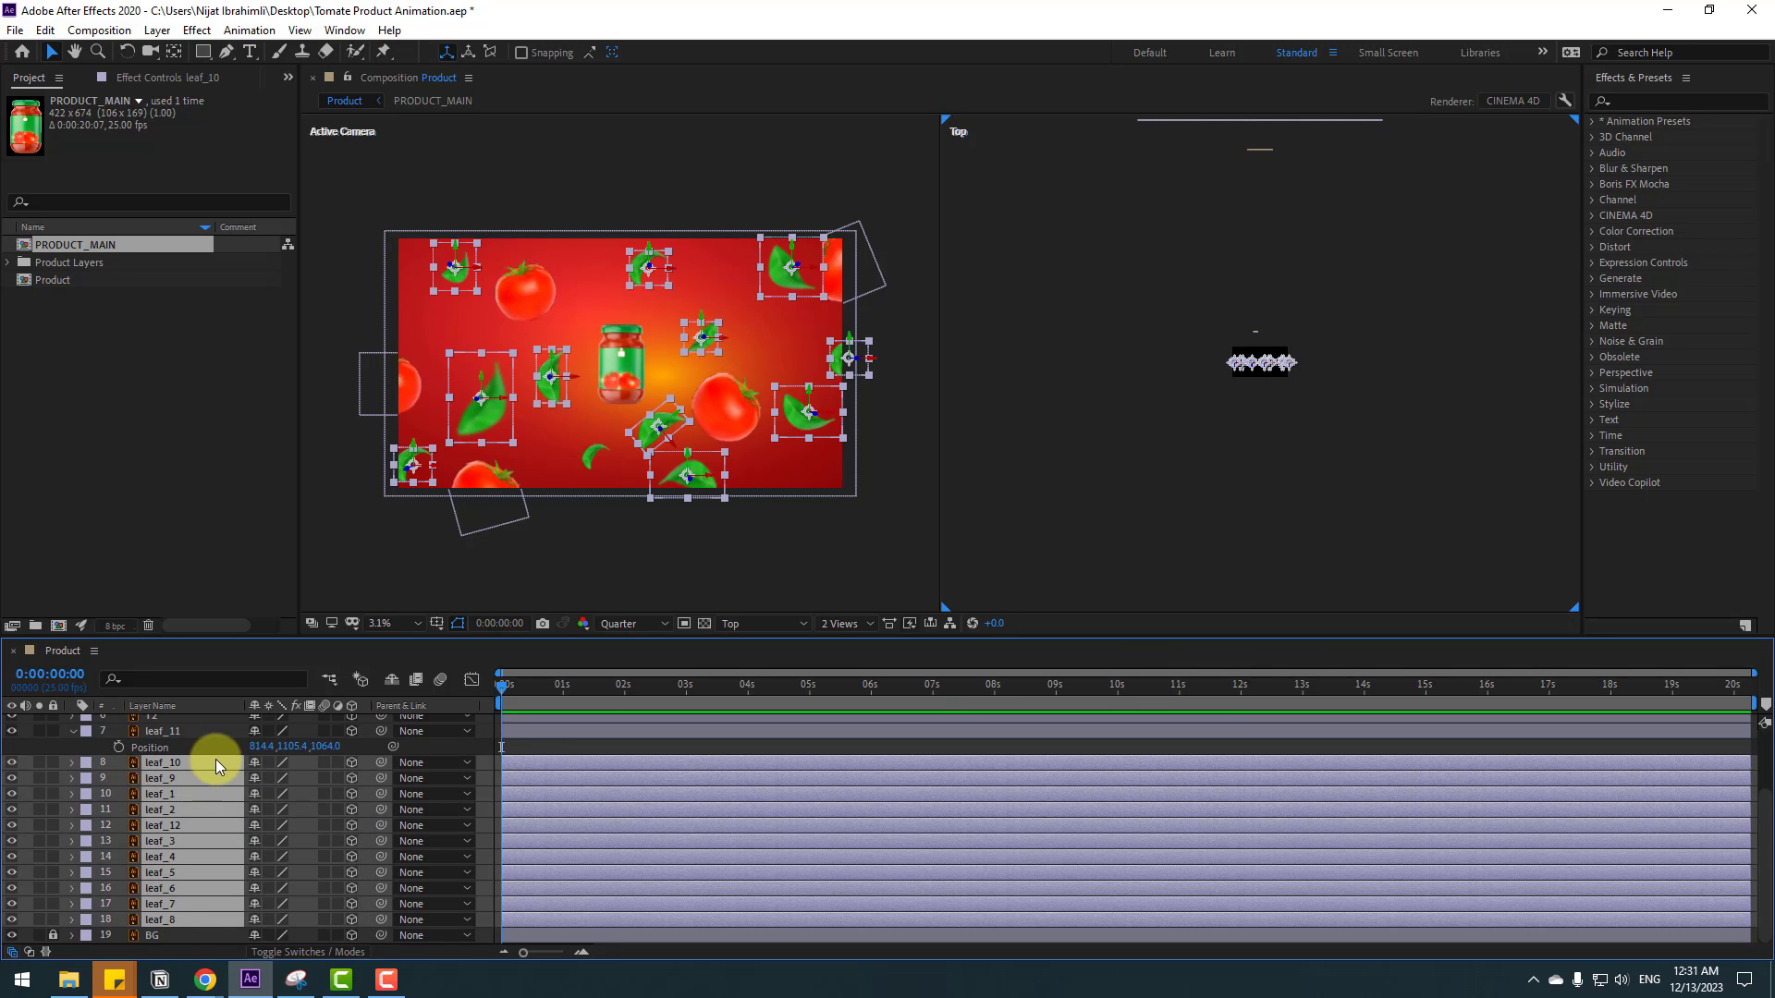
key("p")
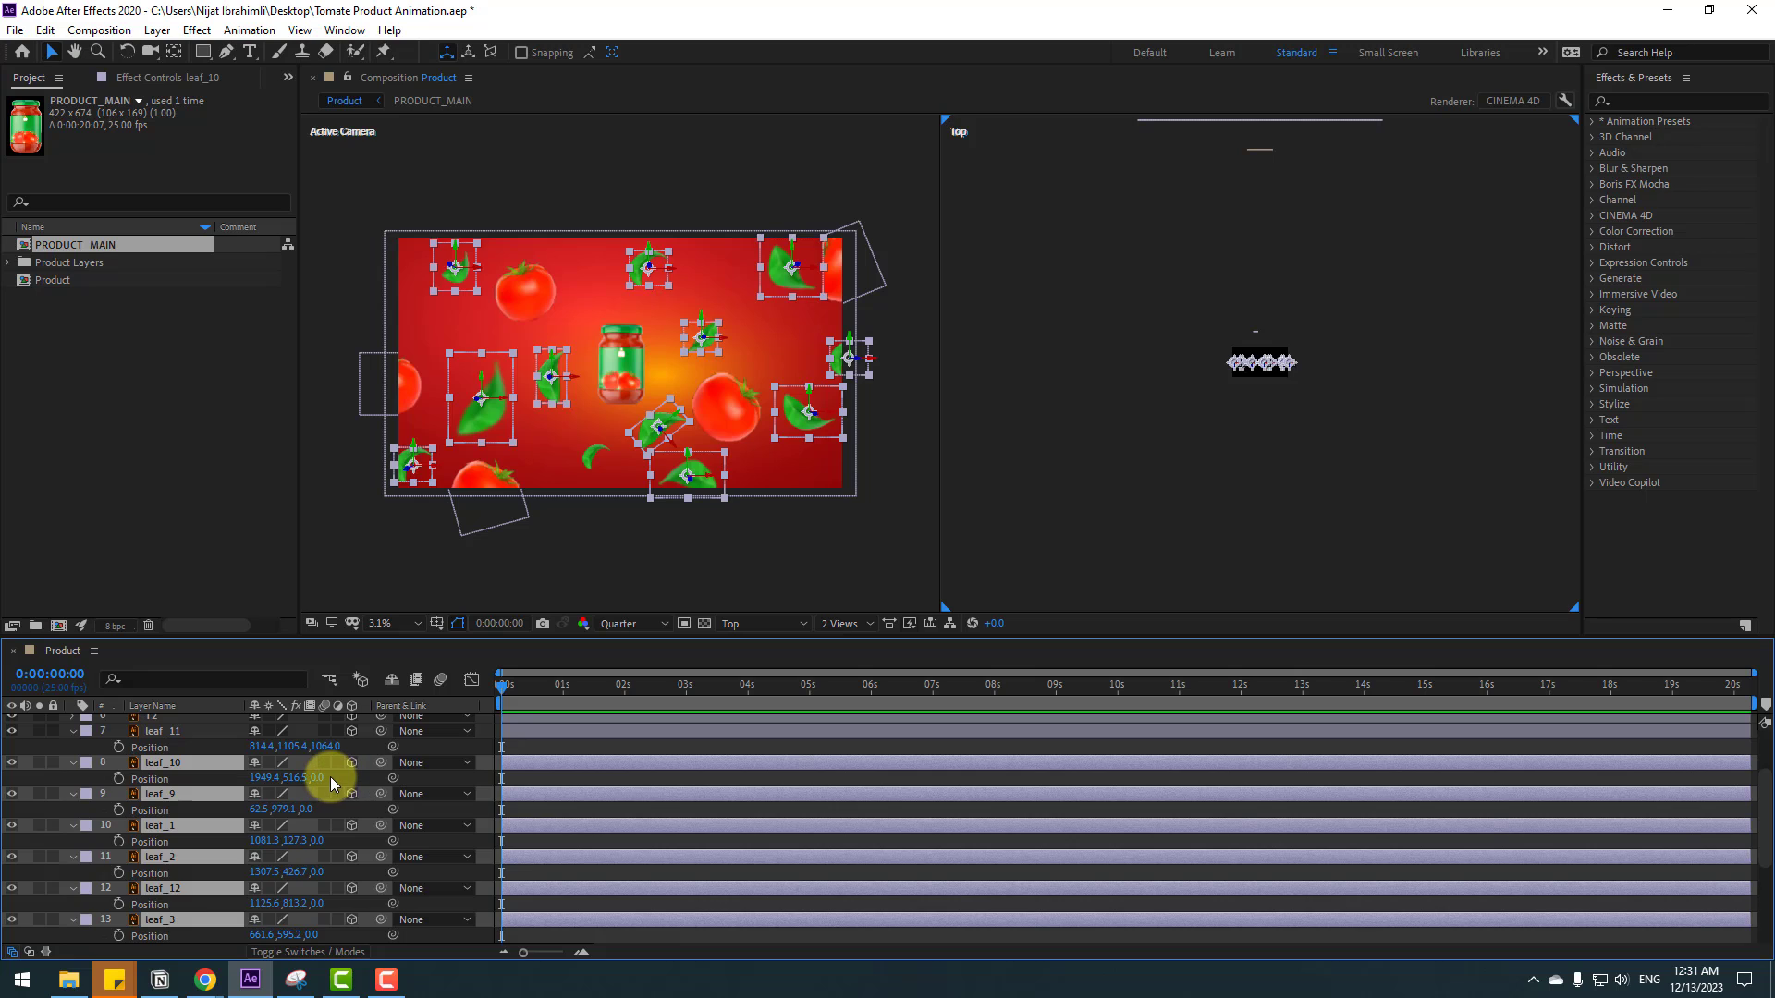
left_click_drag(330, 776, 721, 697)
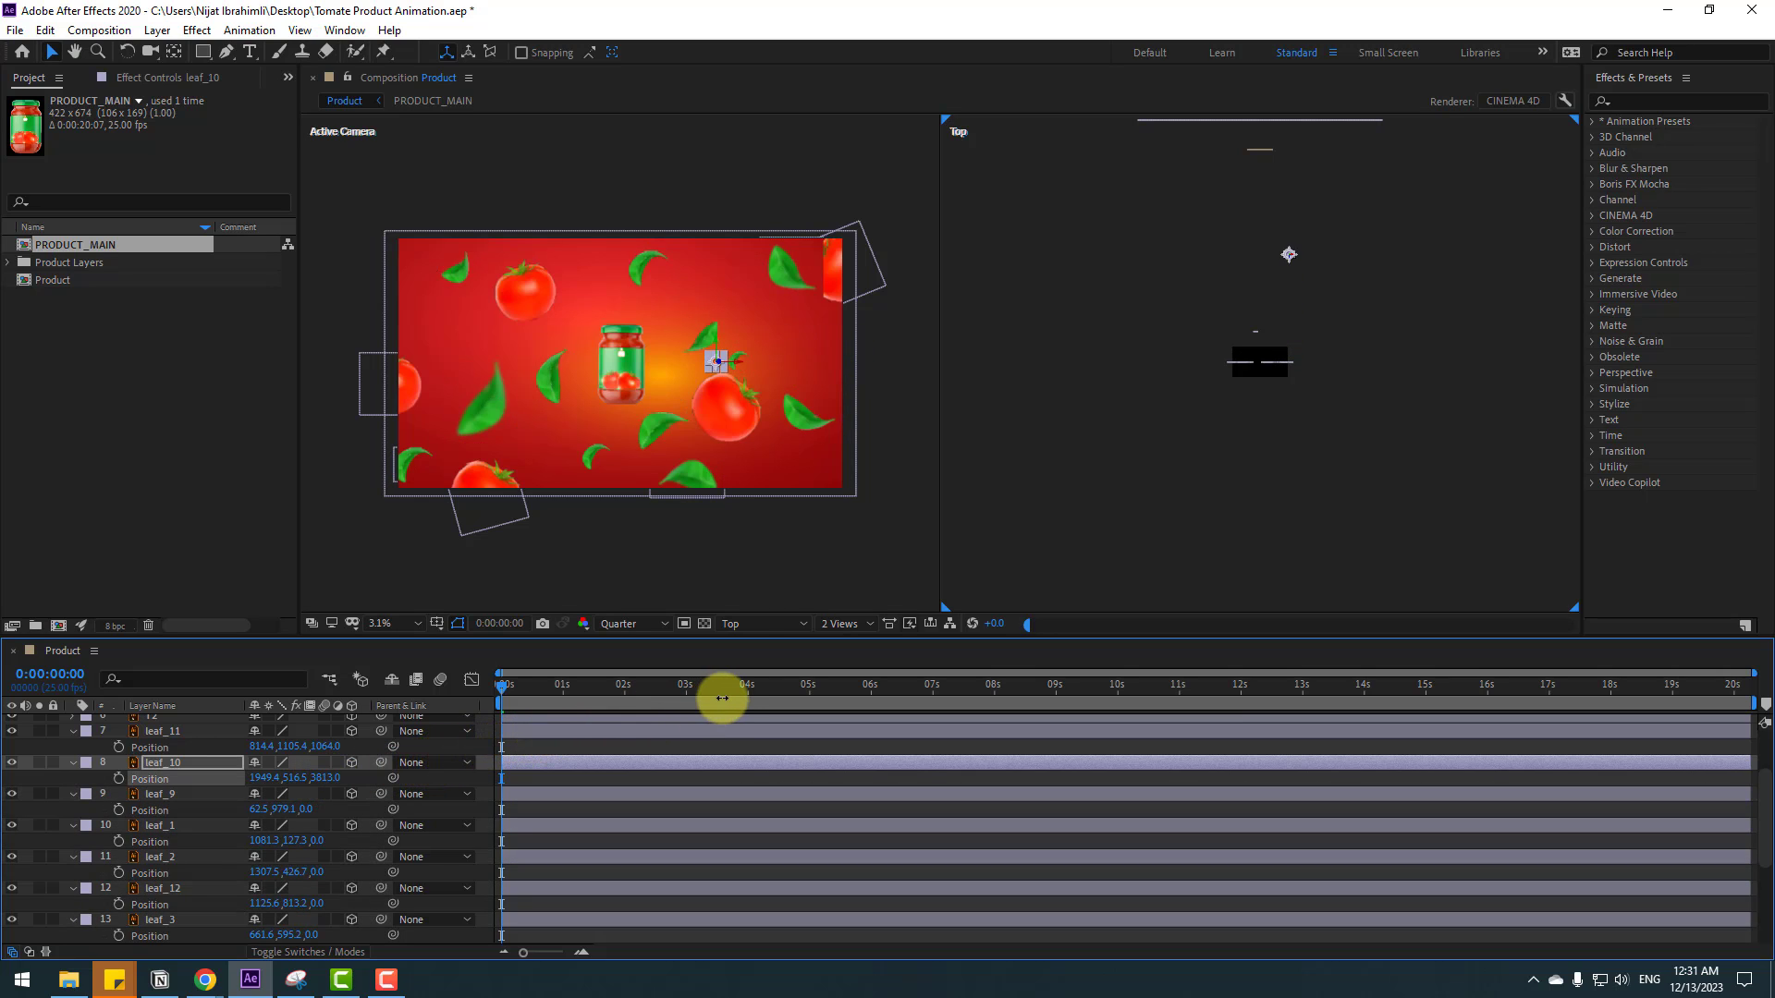
left_click(1280, 259)
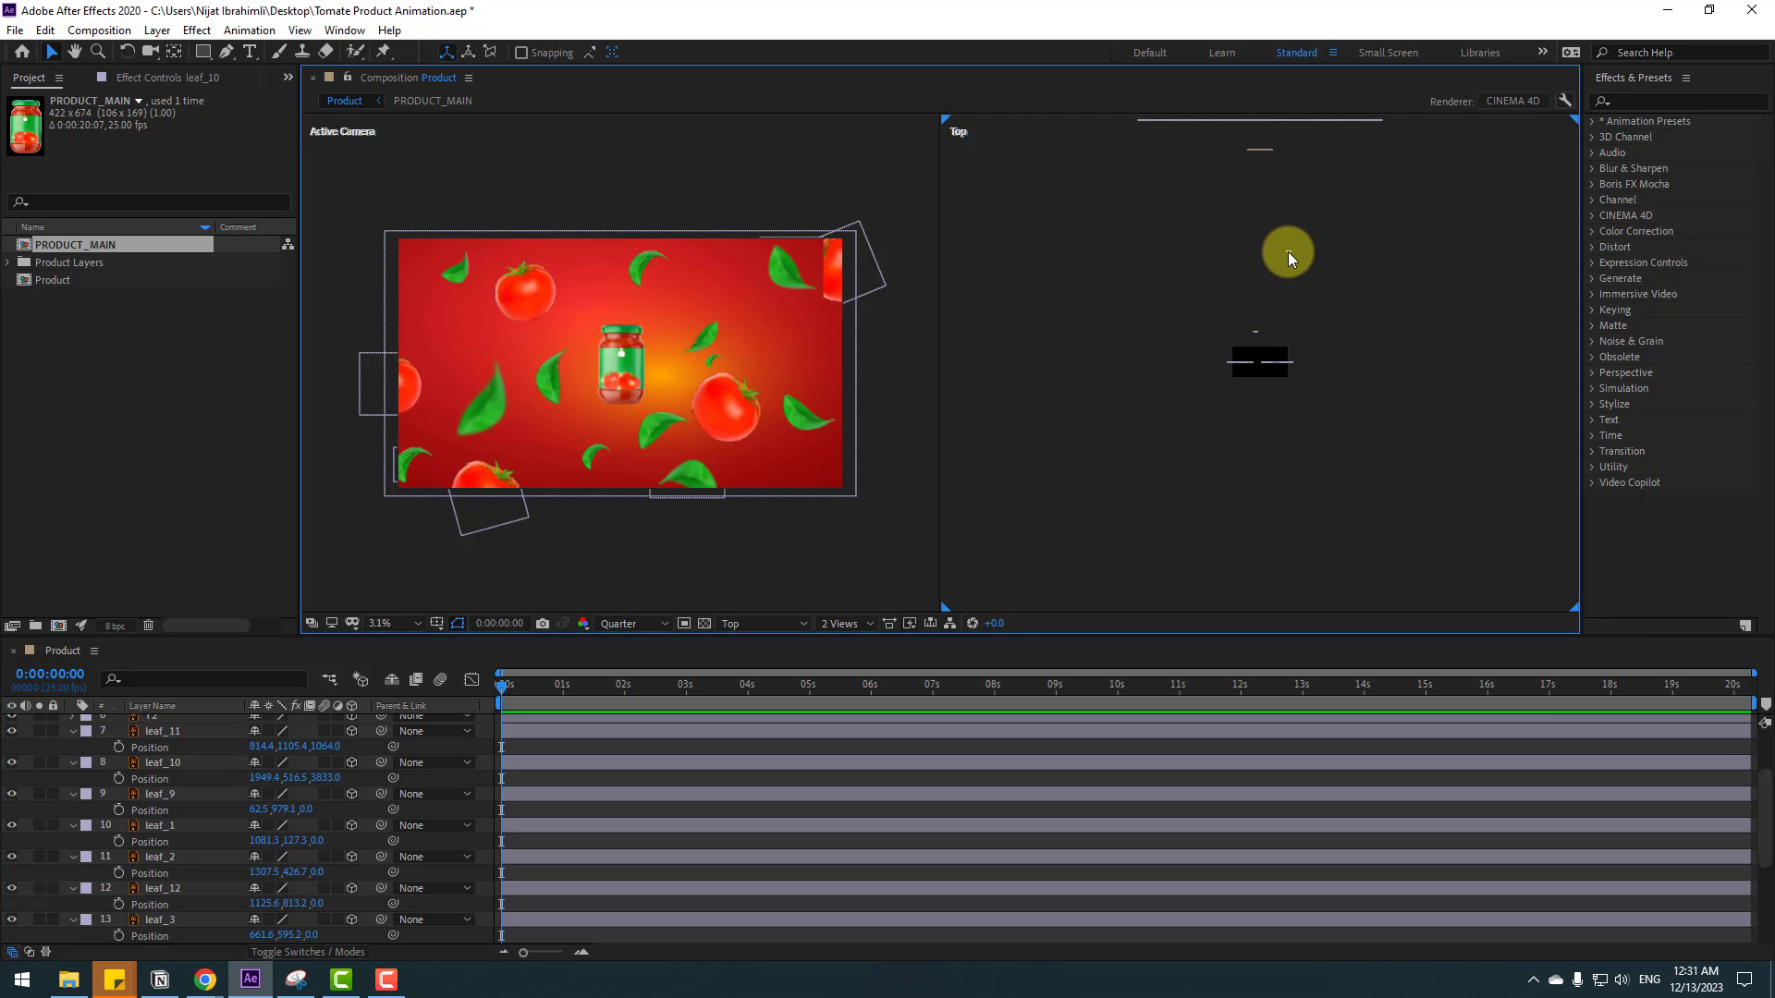
left_click(1288, 252)
left_click(1256, 335)
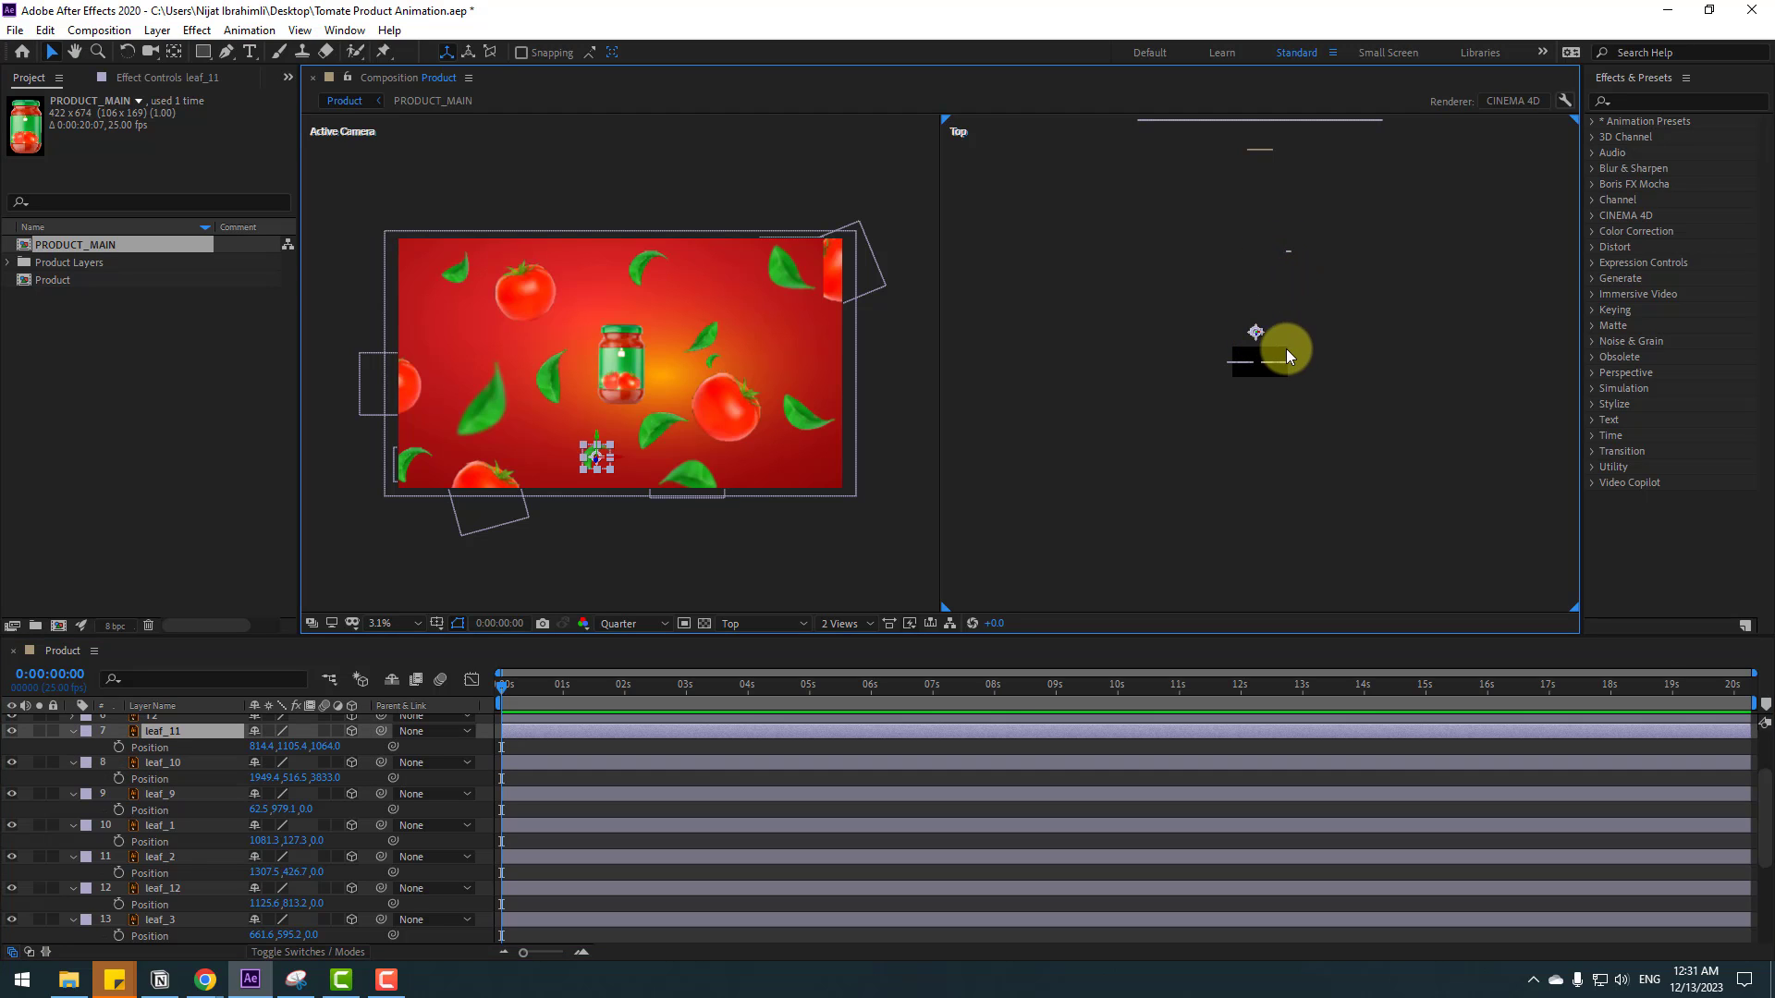
- Set the Z positions of leaf_9 to 5420, leaf_1 to 3160, leaf_2 to 6400 and leaf_12 to 4700
left_click(166, 794)
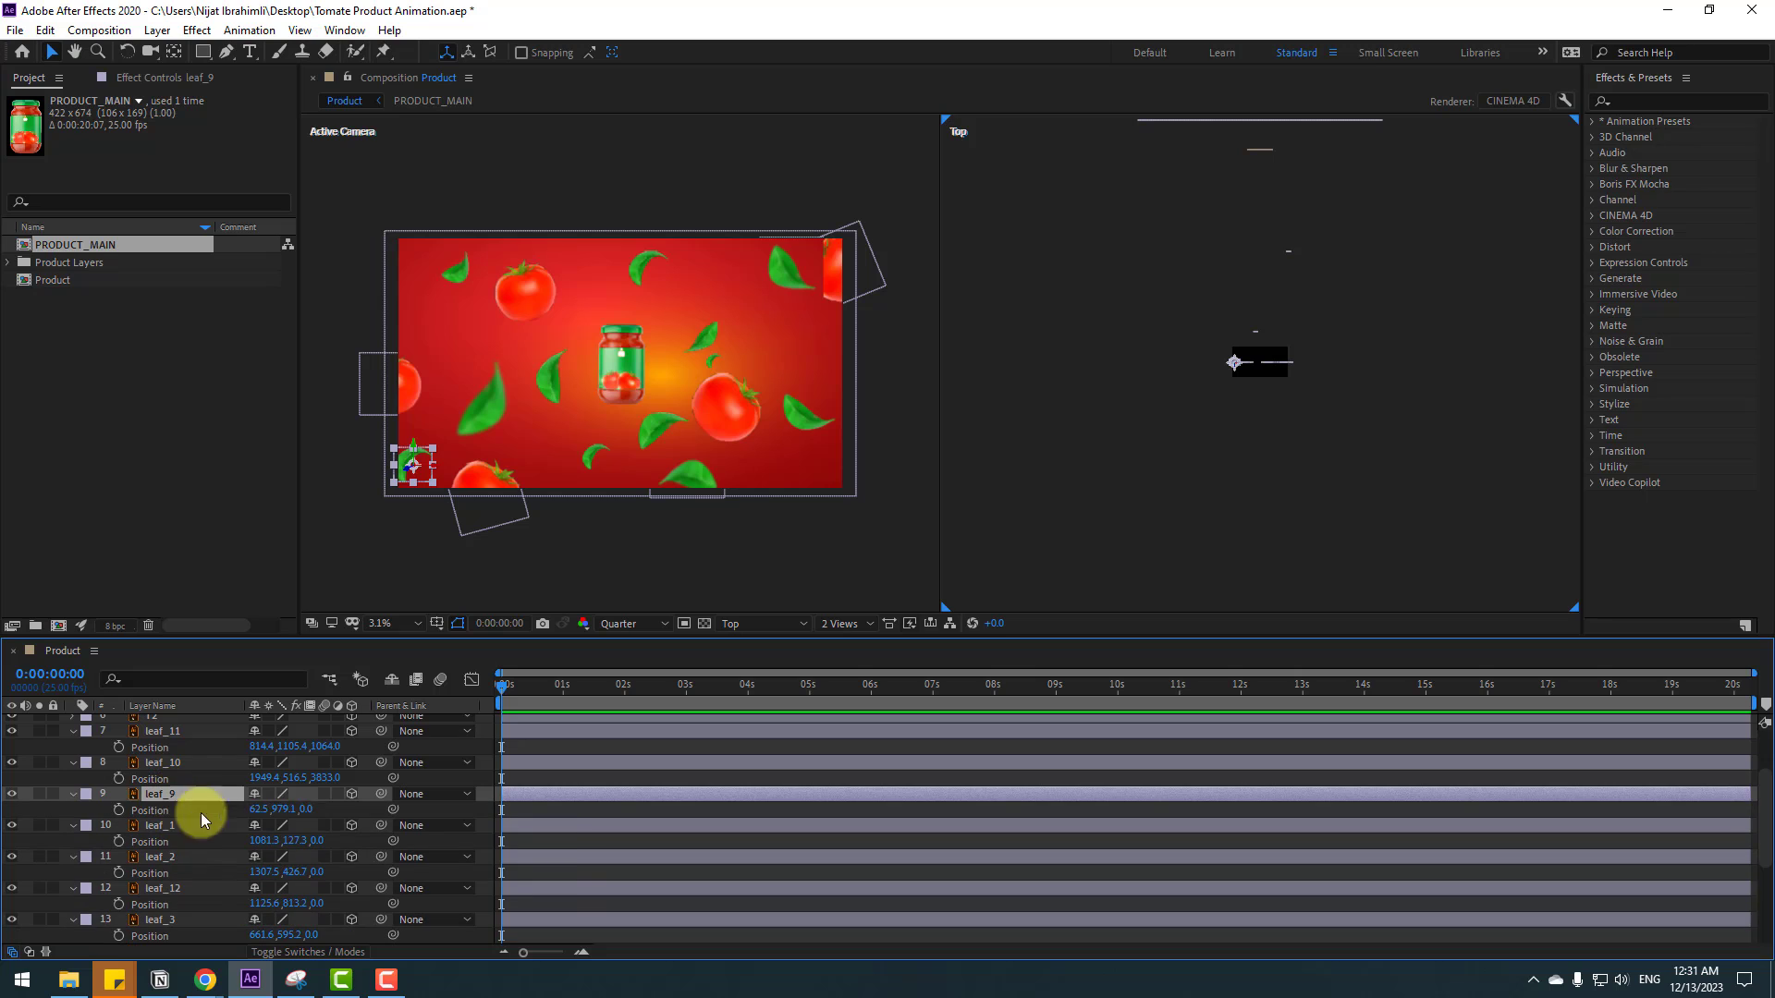
left_click_drag(305, 809, 804, 773)
left_click(166, 825)
left_click(158, 856)
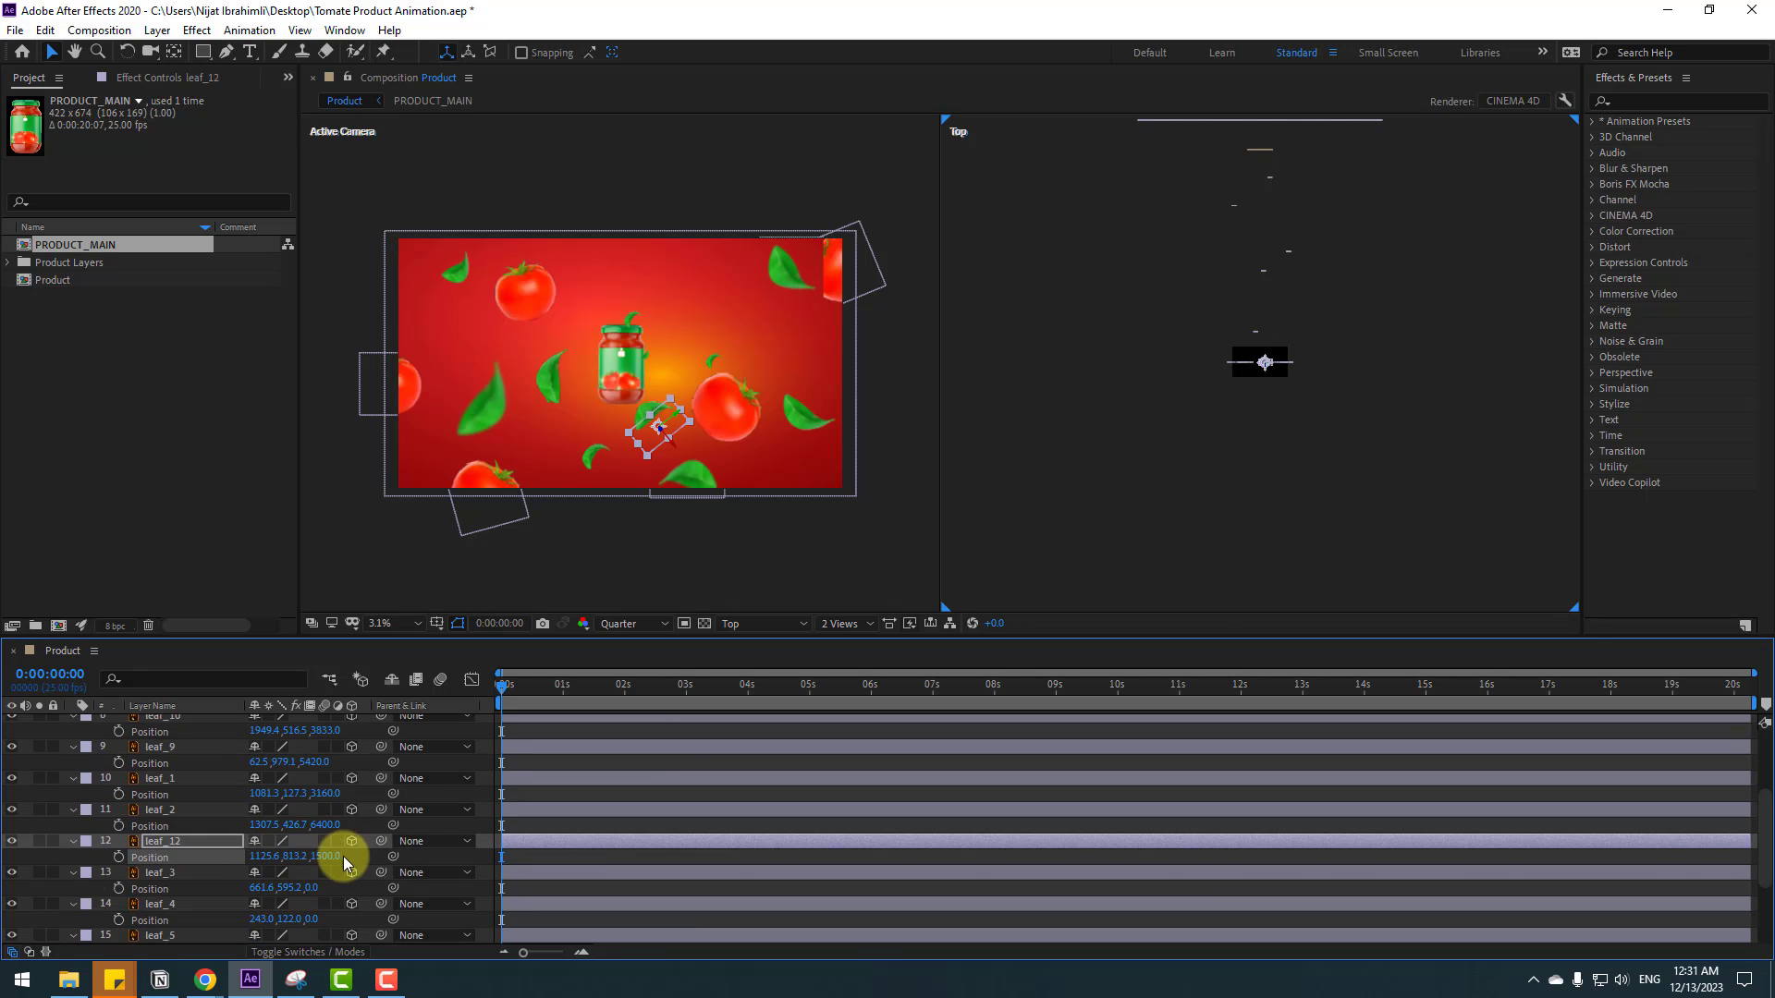
left_click_drag(344, 863, 682, 785)
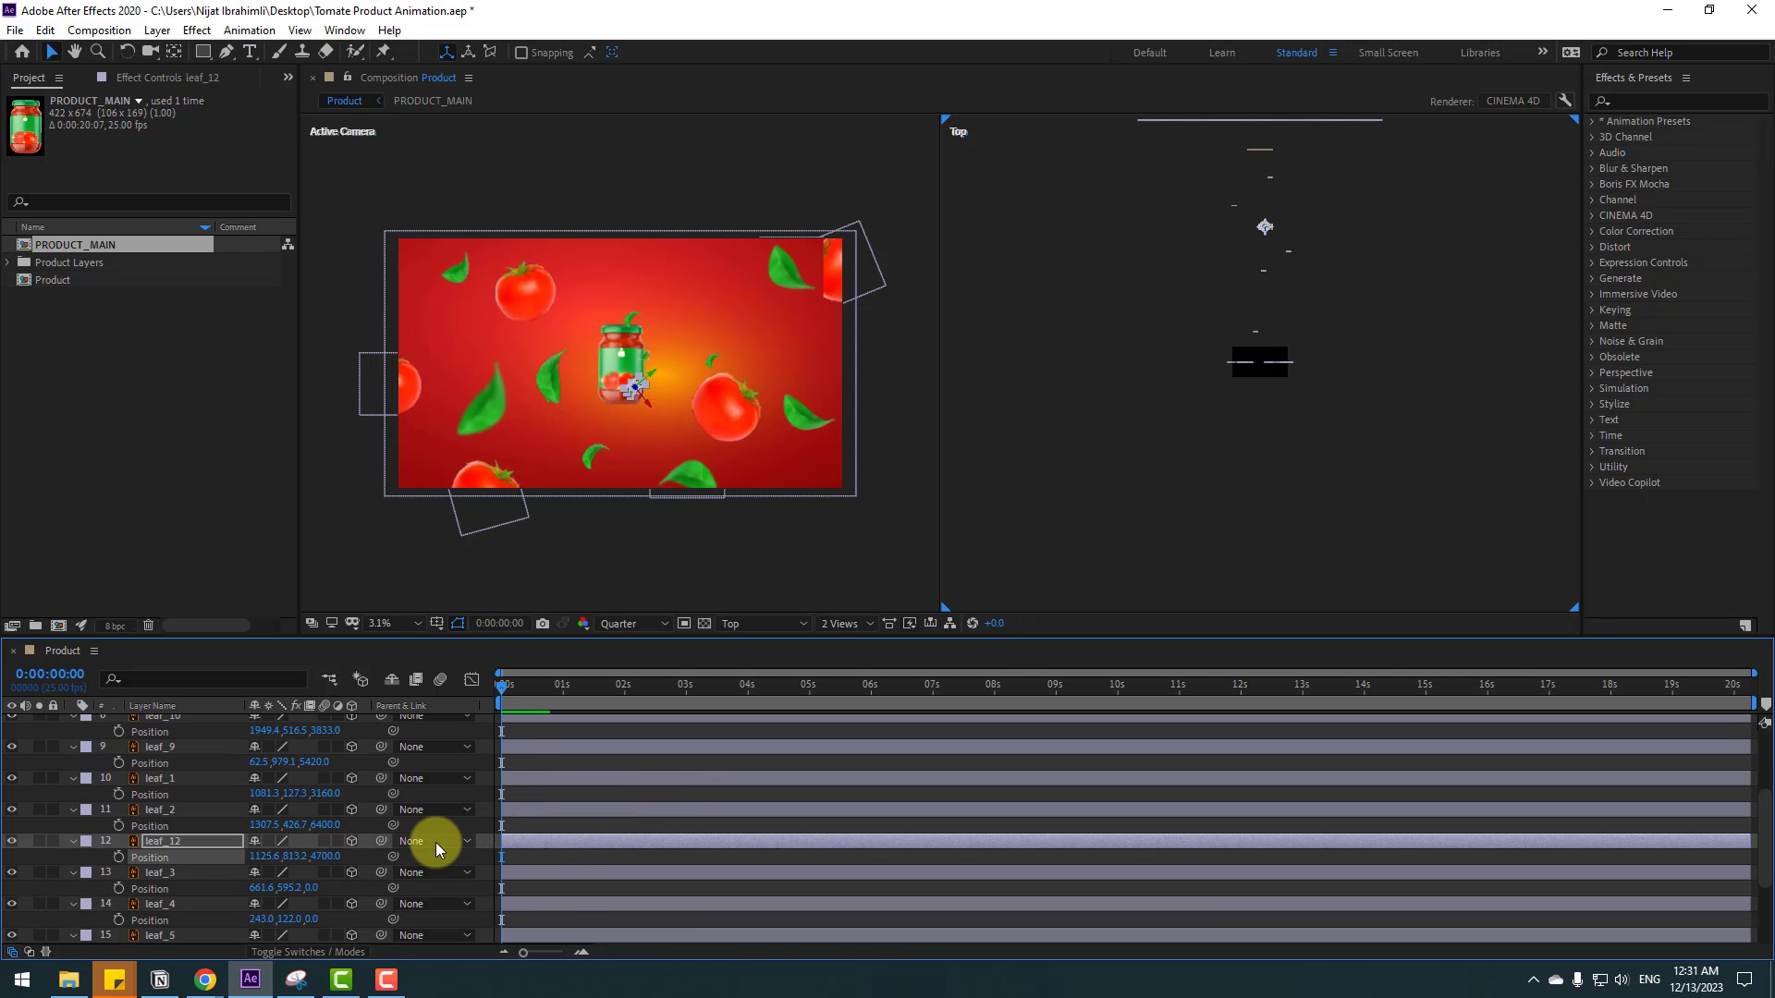
- Move leaf_3 back to a Z position of 3810 and leaf_4 to 6490
scroll(333, 844, "down", 1)
left_click(182, 832)
left_click_drag(312, 841, 571, 792)
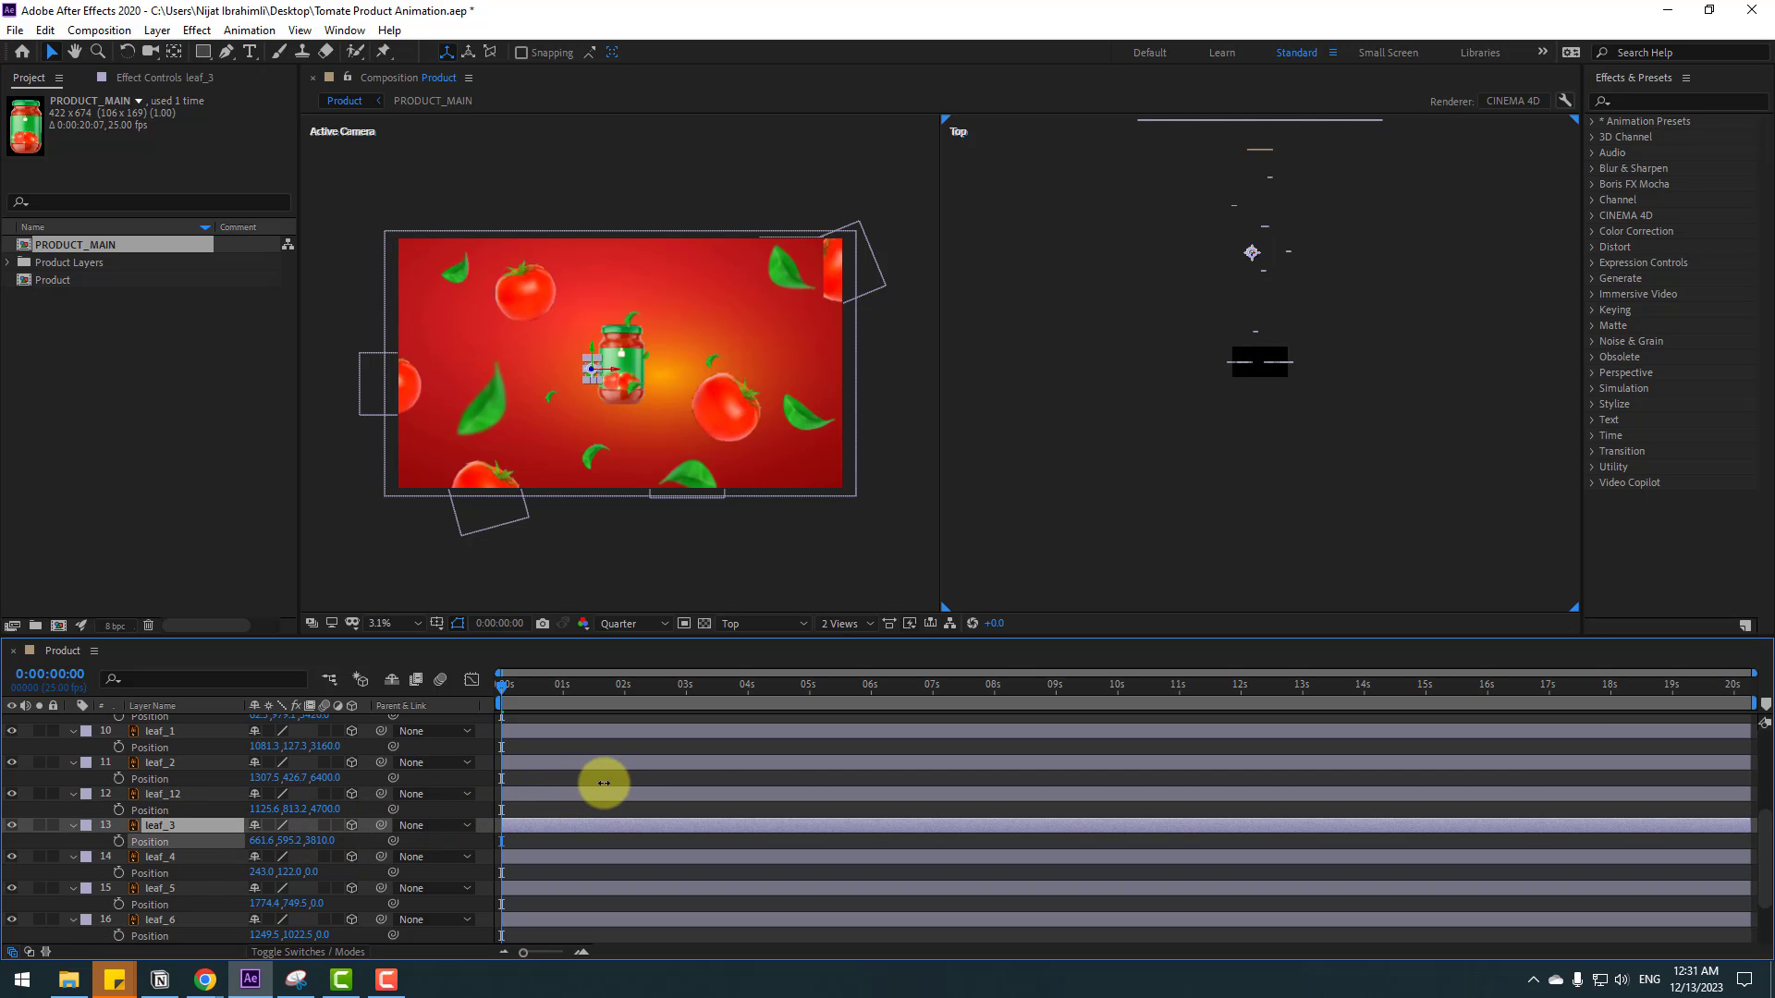
left_click(166, 857)
left_click_drag(310, 873, 785, 770)
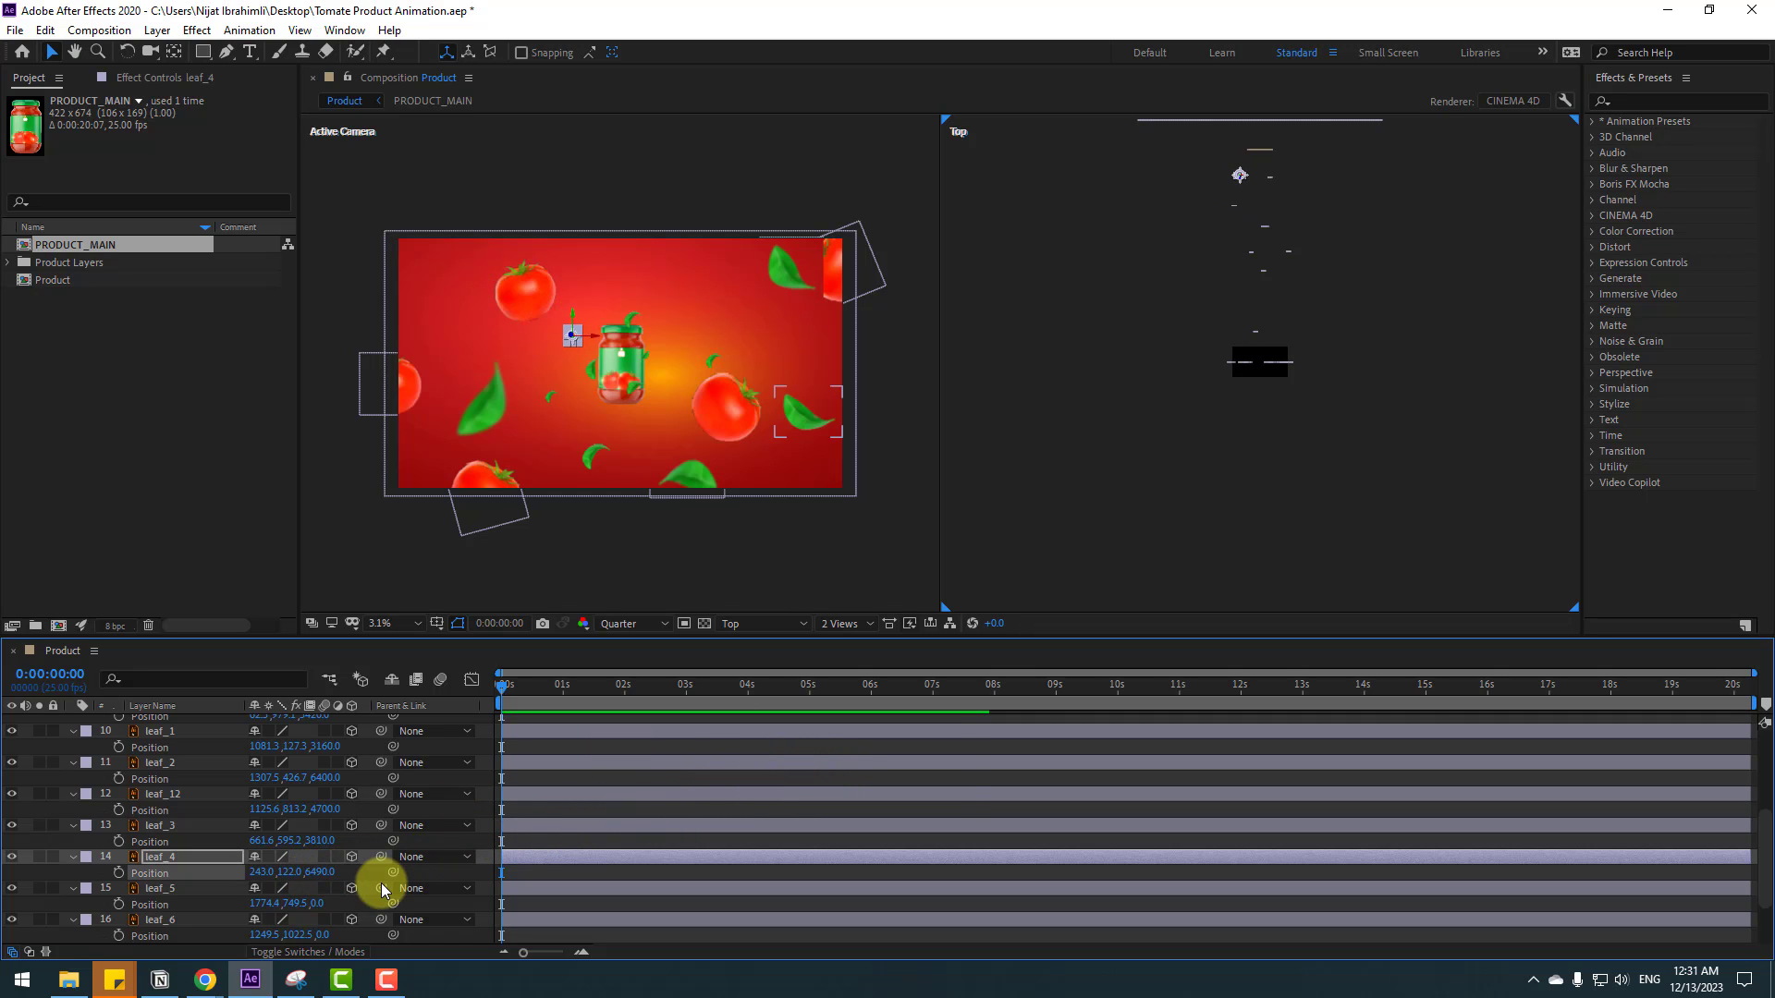
- Move leaf_5 back to a Z position of 2240 and leaf_6 to 1780
scroll(384, 890, "down", 2)
left_click(210, 810)
left_click_drag(318, 825, 484, 804)
left_click(150, 841)
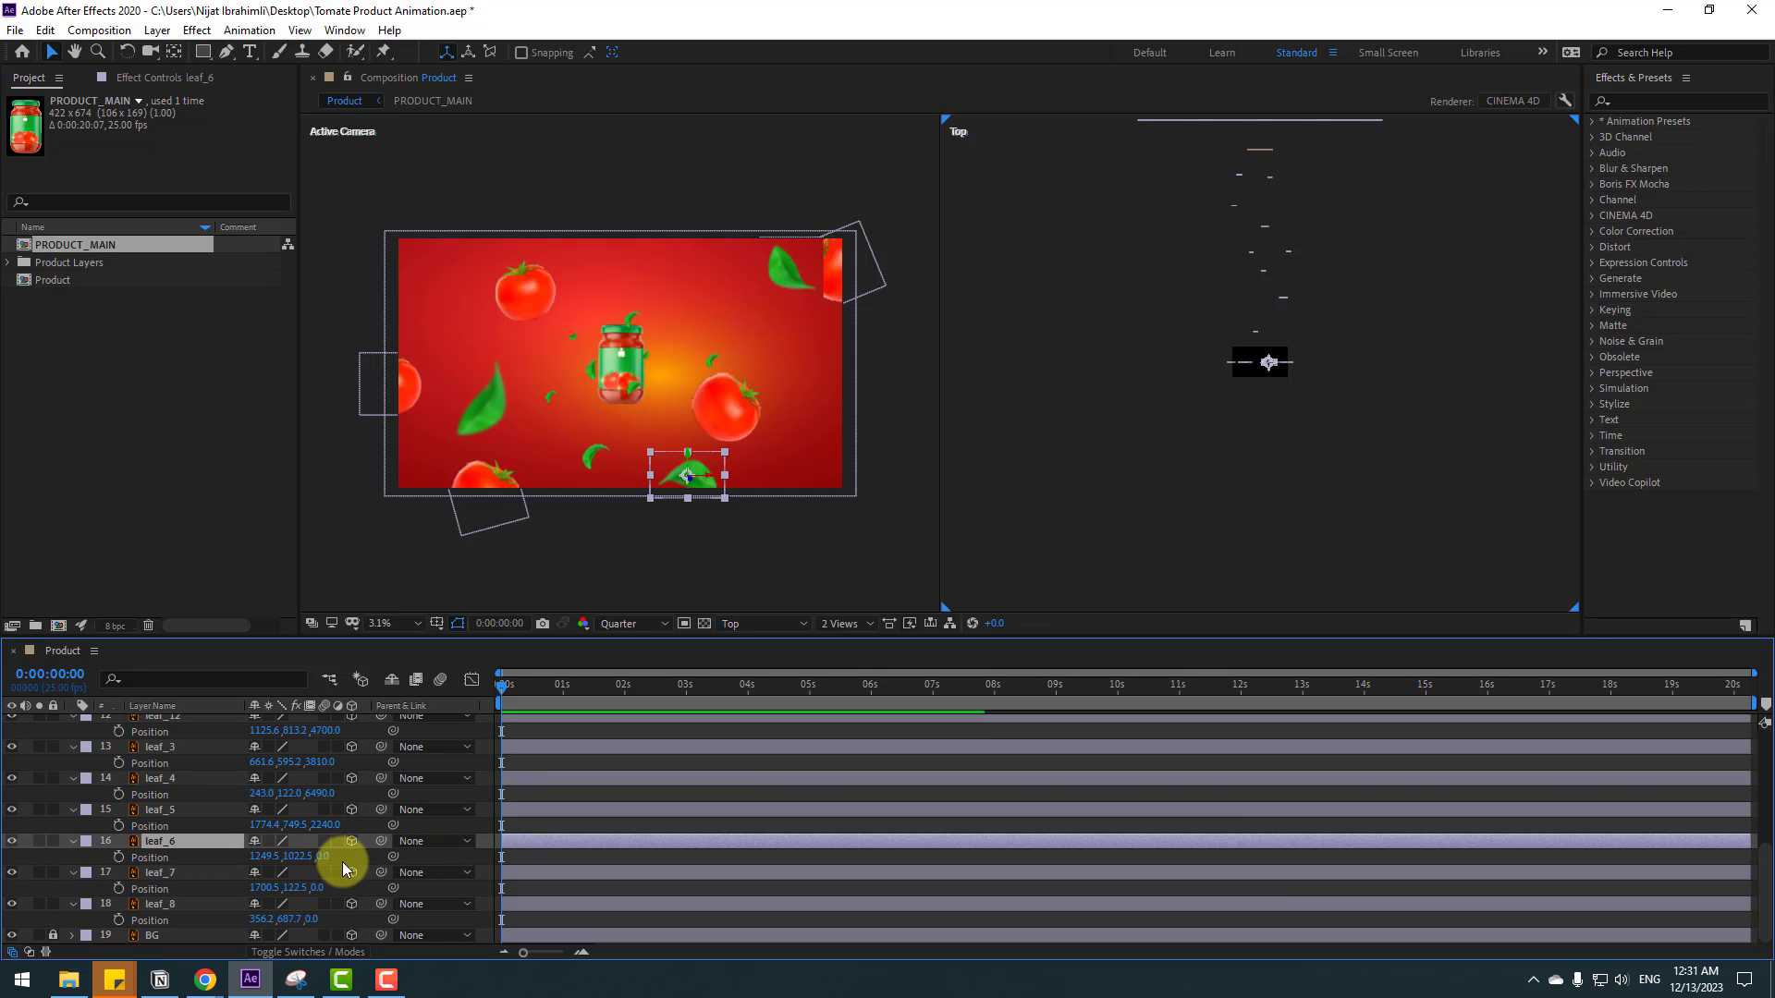
left_click_drag(322, 857, 469, 835)
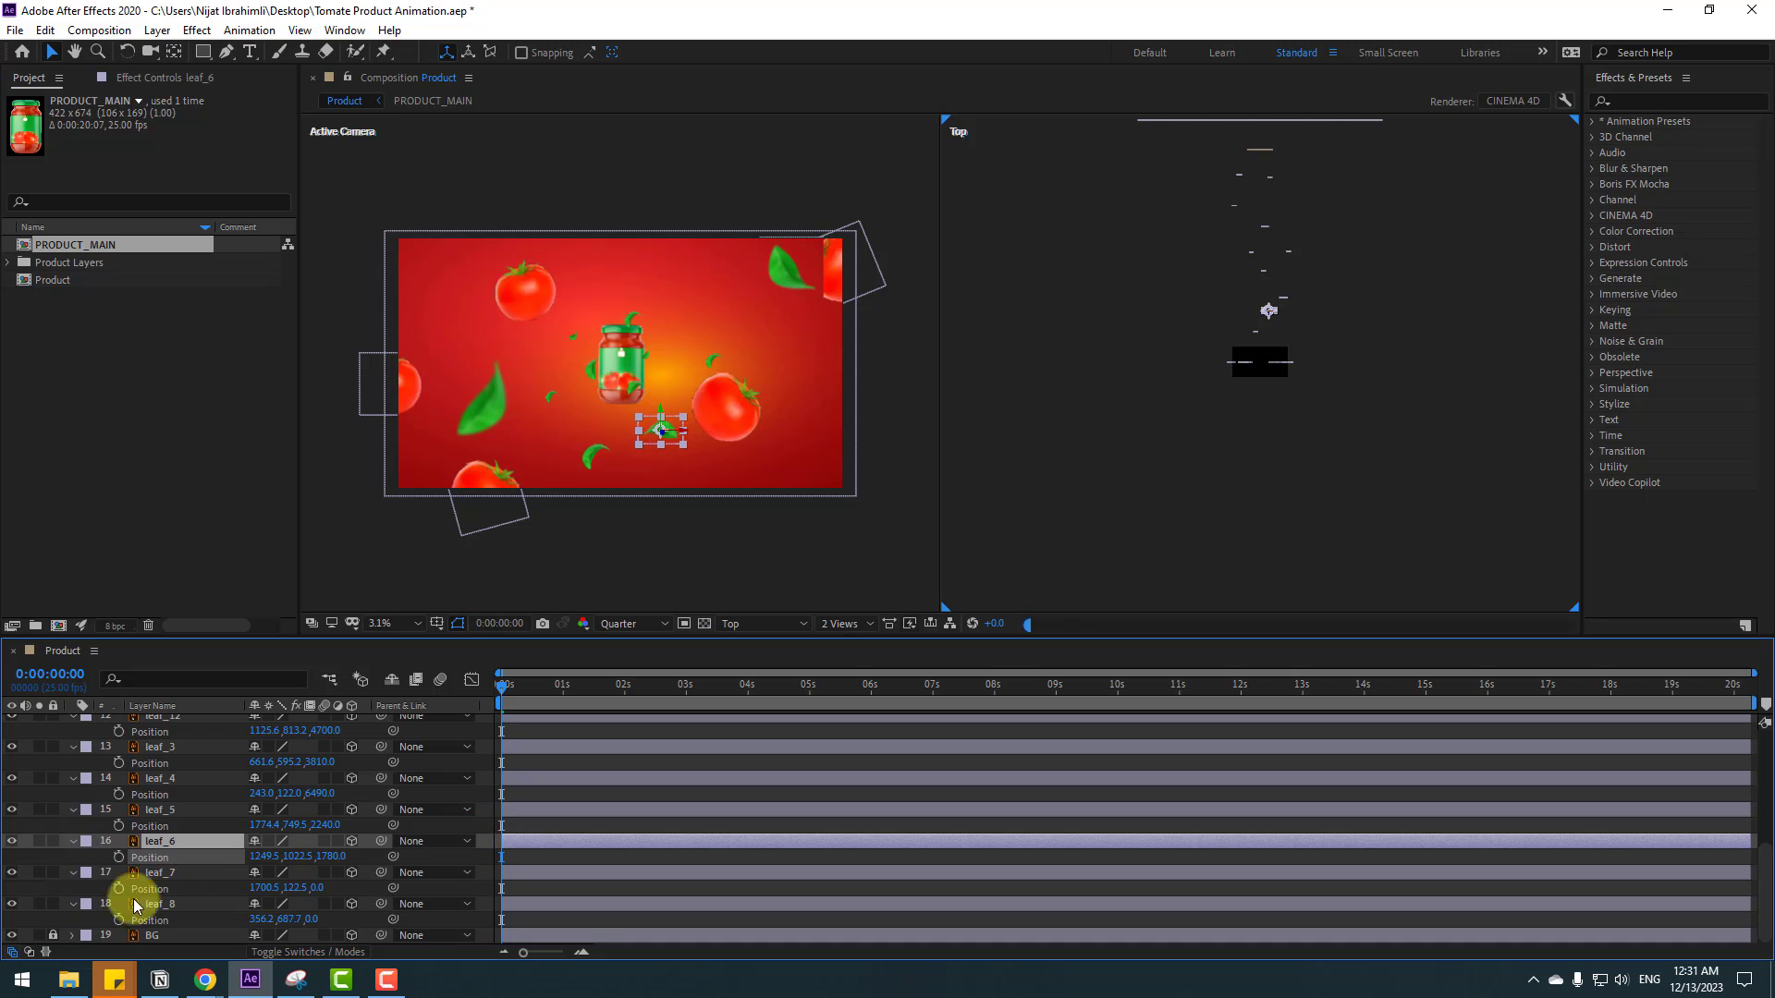
- Move leaf_7 back to a Z position of 1100 and leaf_8 to 2400
left_click(158, 872)
left_click_drag(309, 888, 400, 879)
left_click(158, 903)
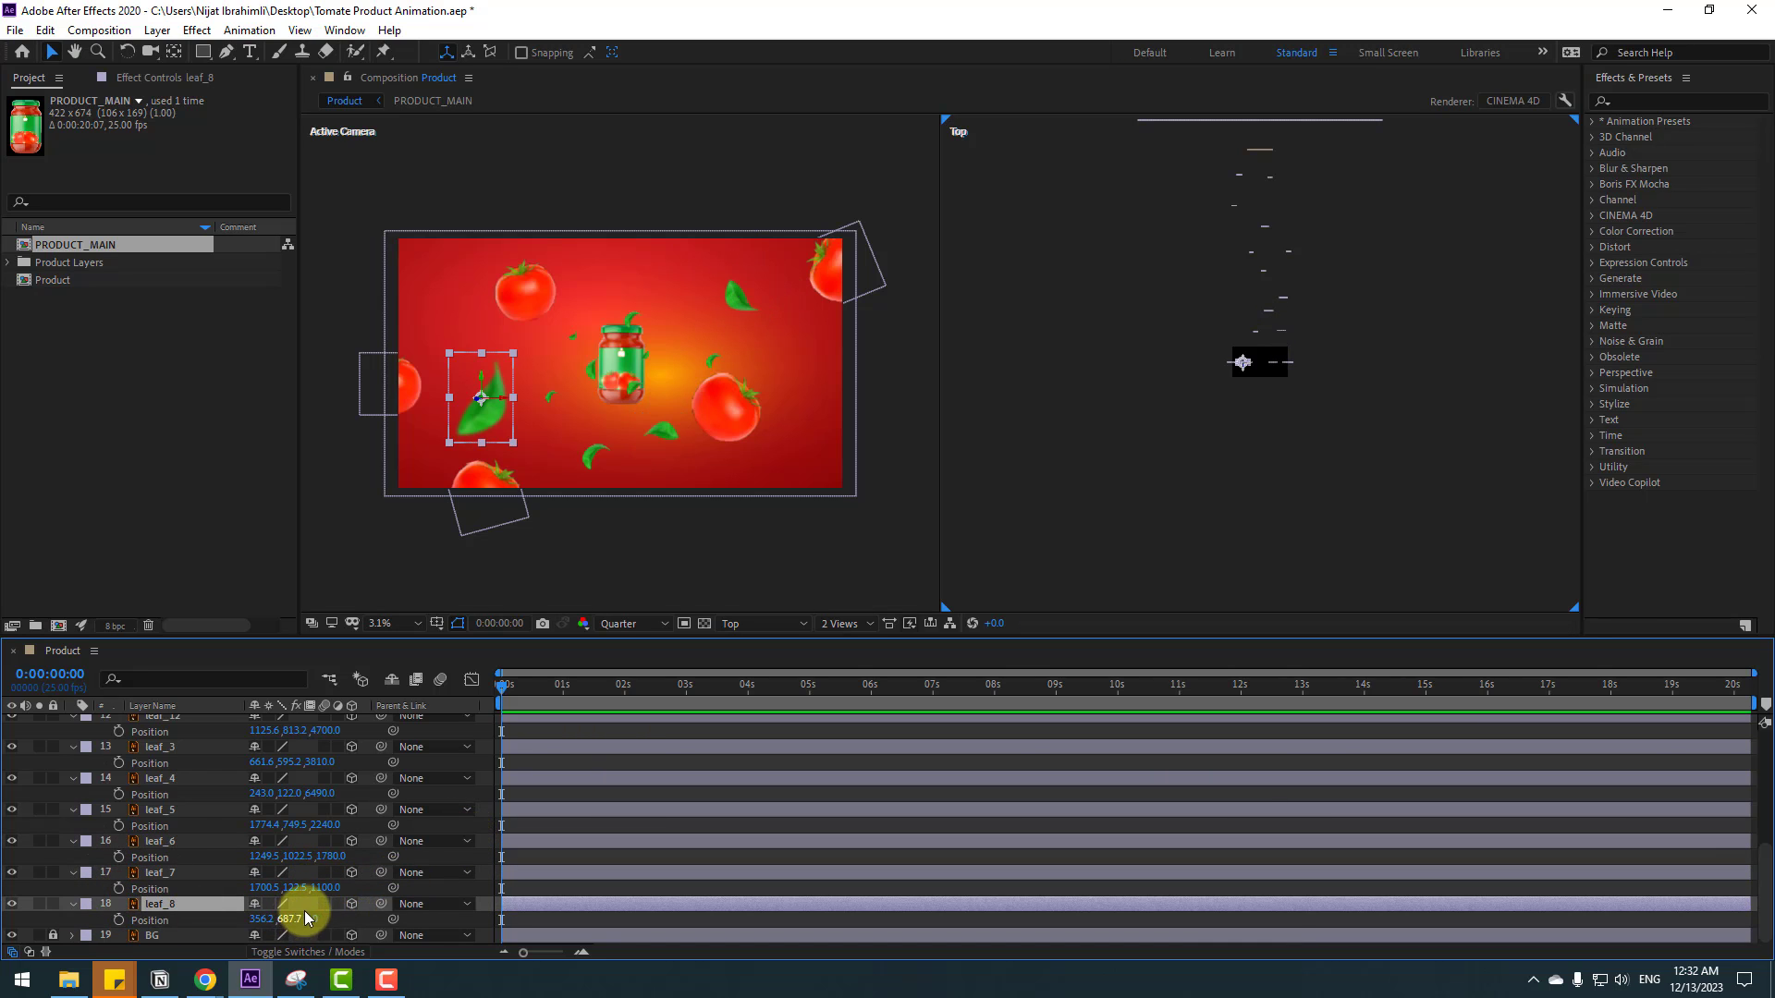
left_click_drag(324, 922, 491, 880)
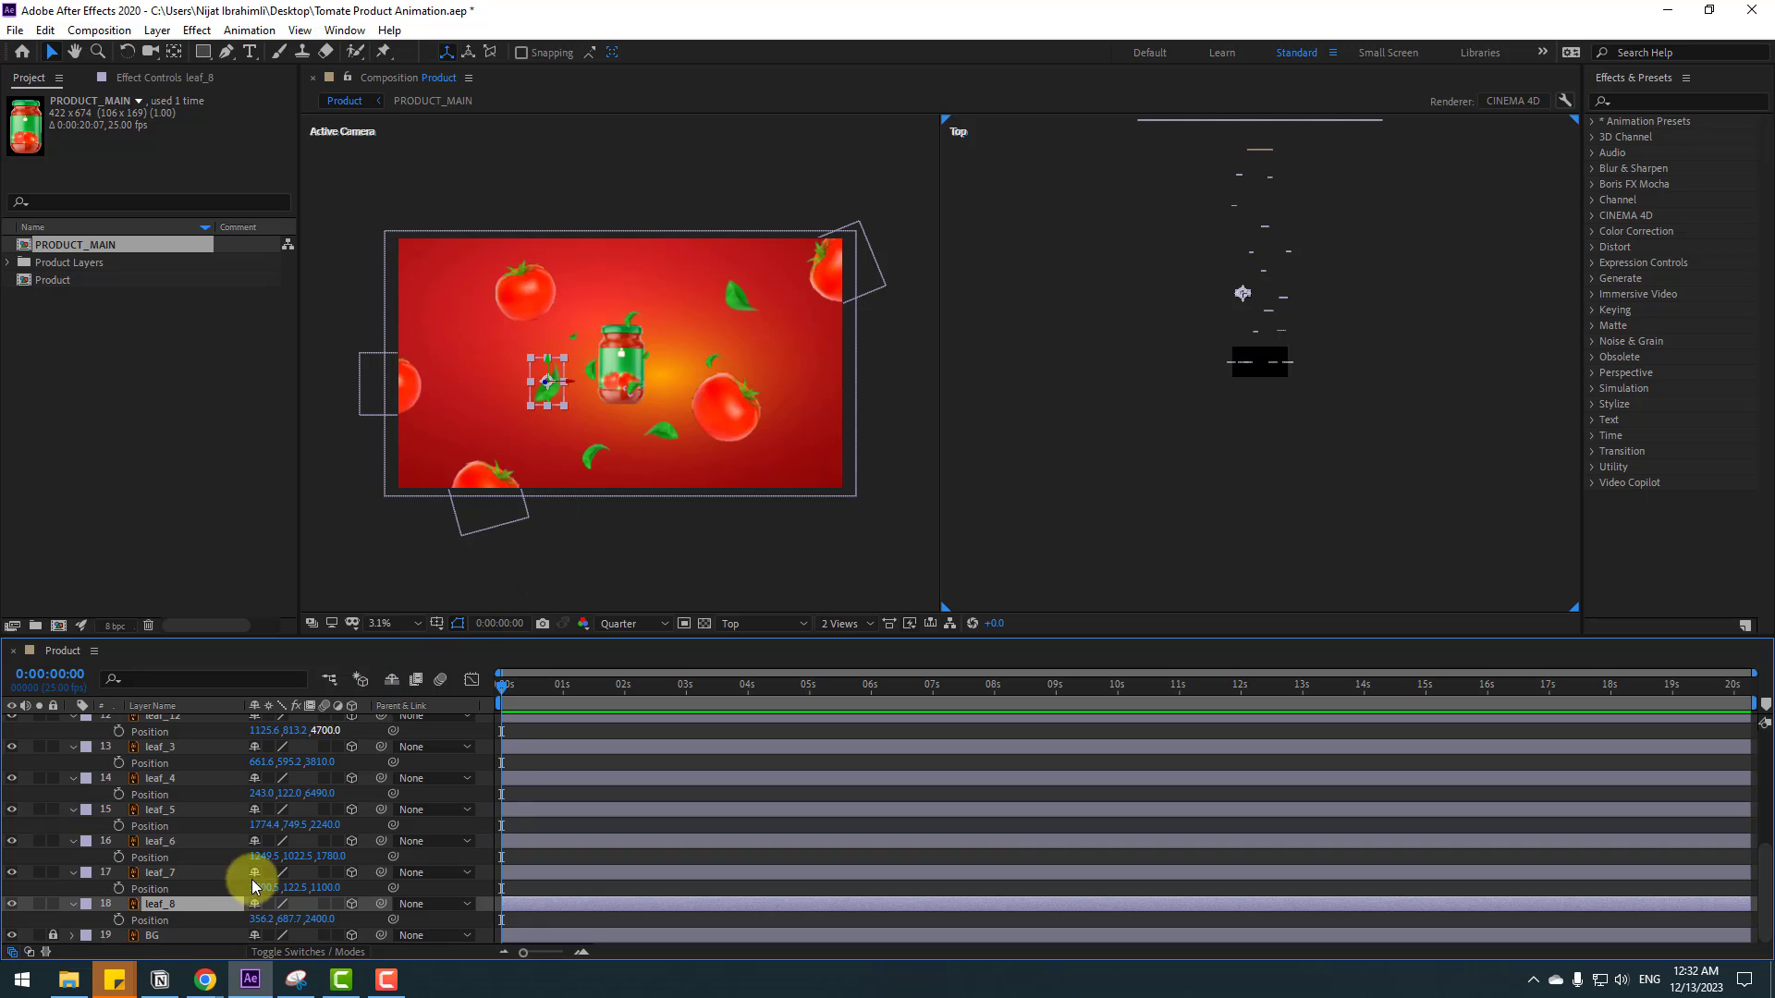
- Scale leaf_8 up to 202% and reveal the Scale property of layers leaf_11 through leaf_7
key("s")
left_click_drag(275, 922, 357, 904)
left_click(162, 872)
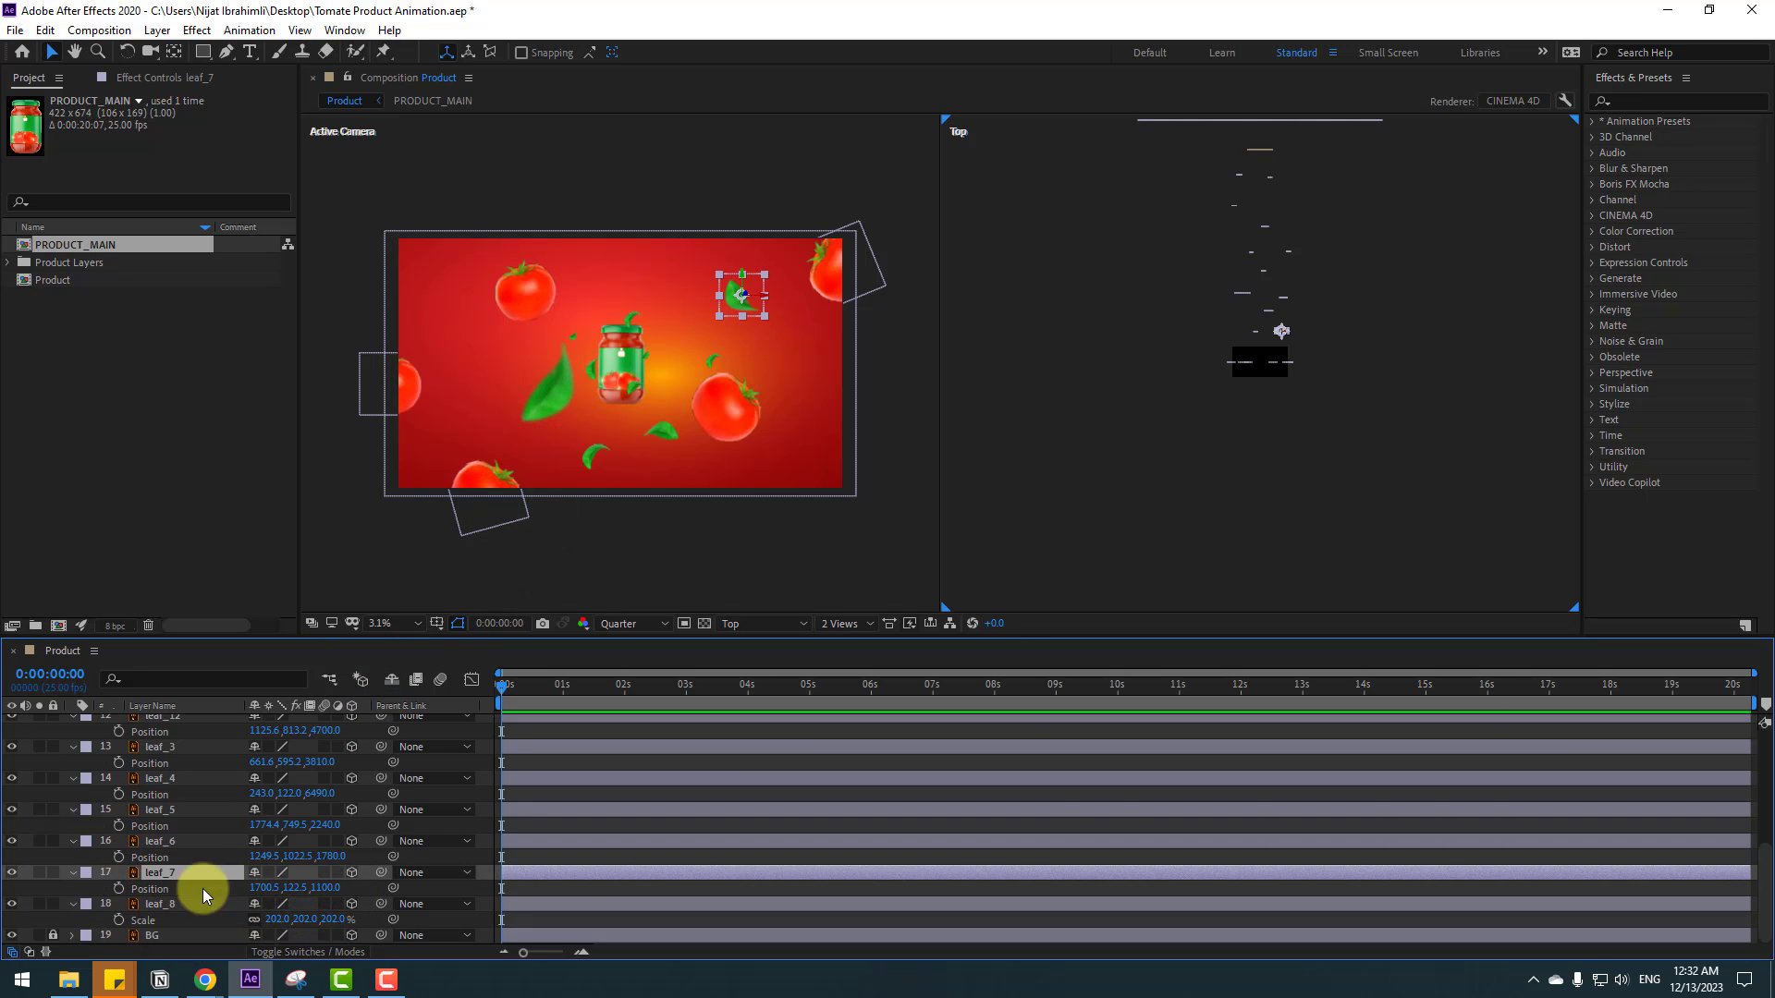
scroll(204, 860, "up", 4)
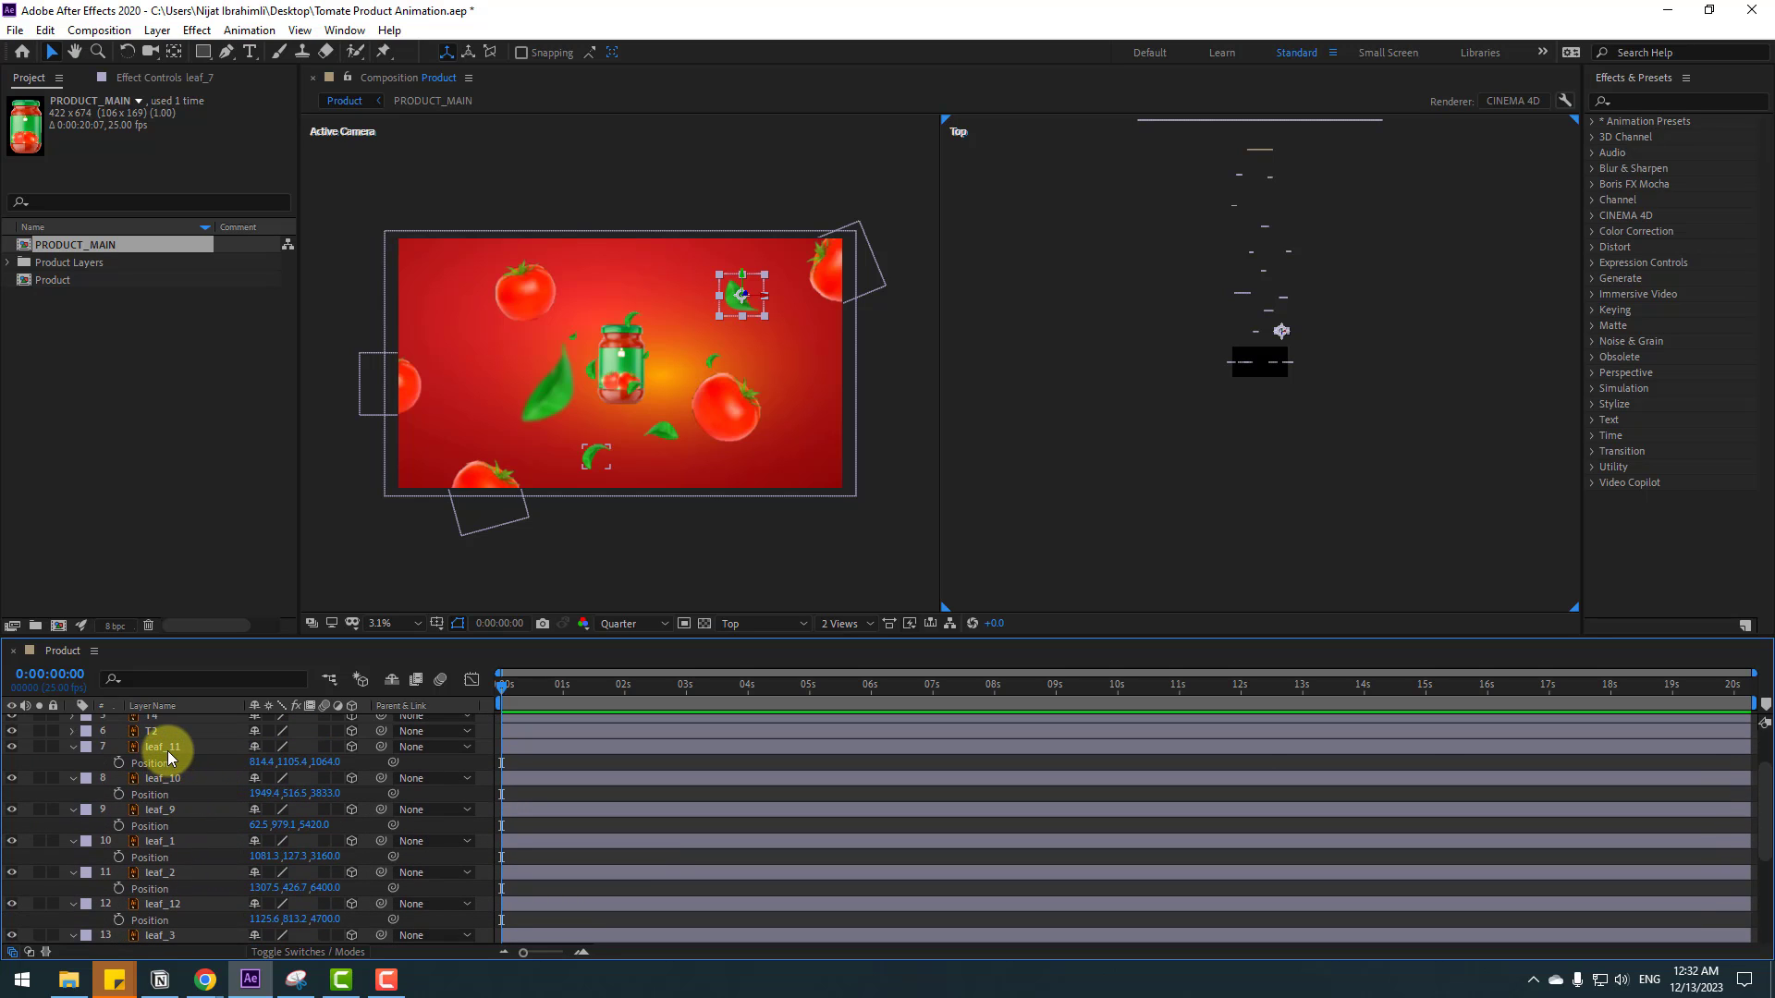
left_click(168, 751, "shift")
key("s")
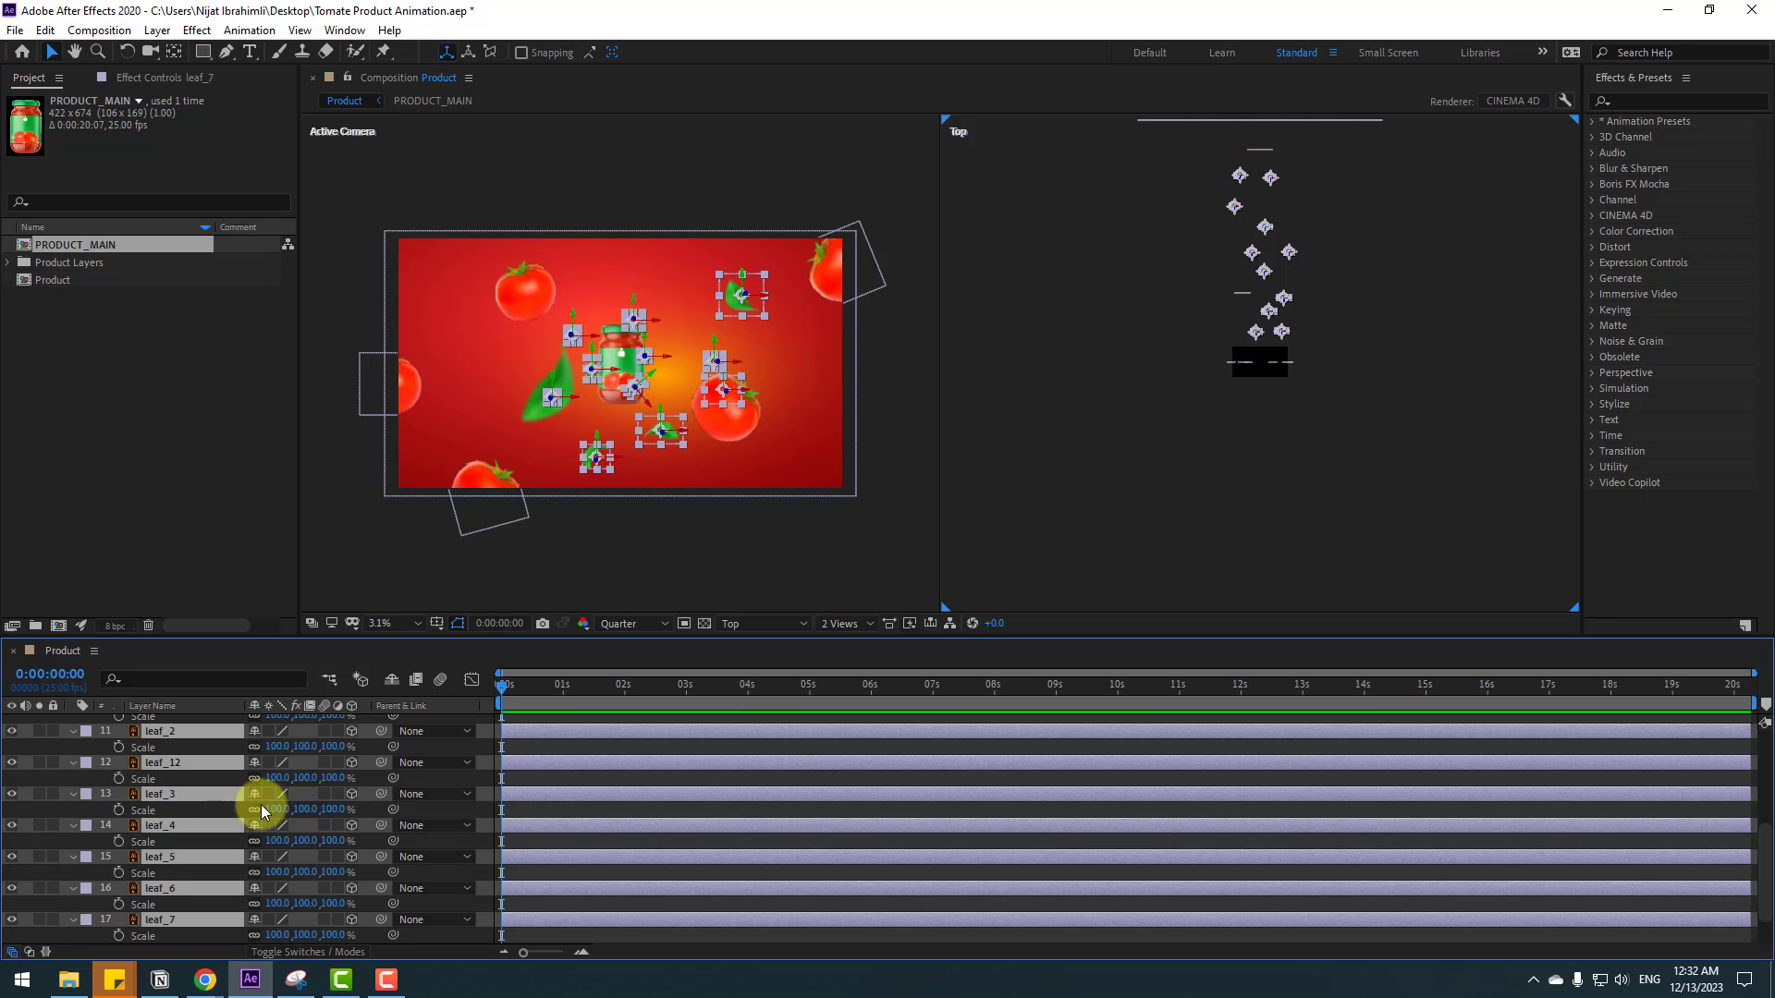
left_click(867, 438)
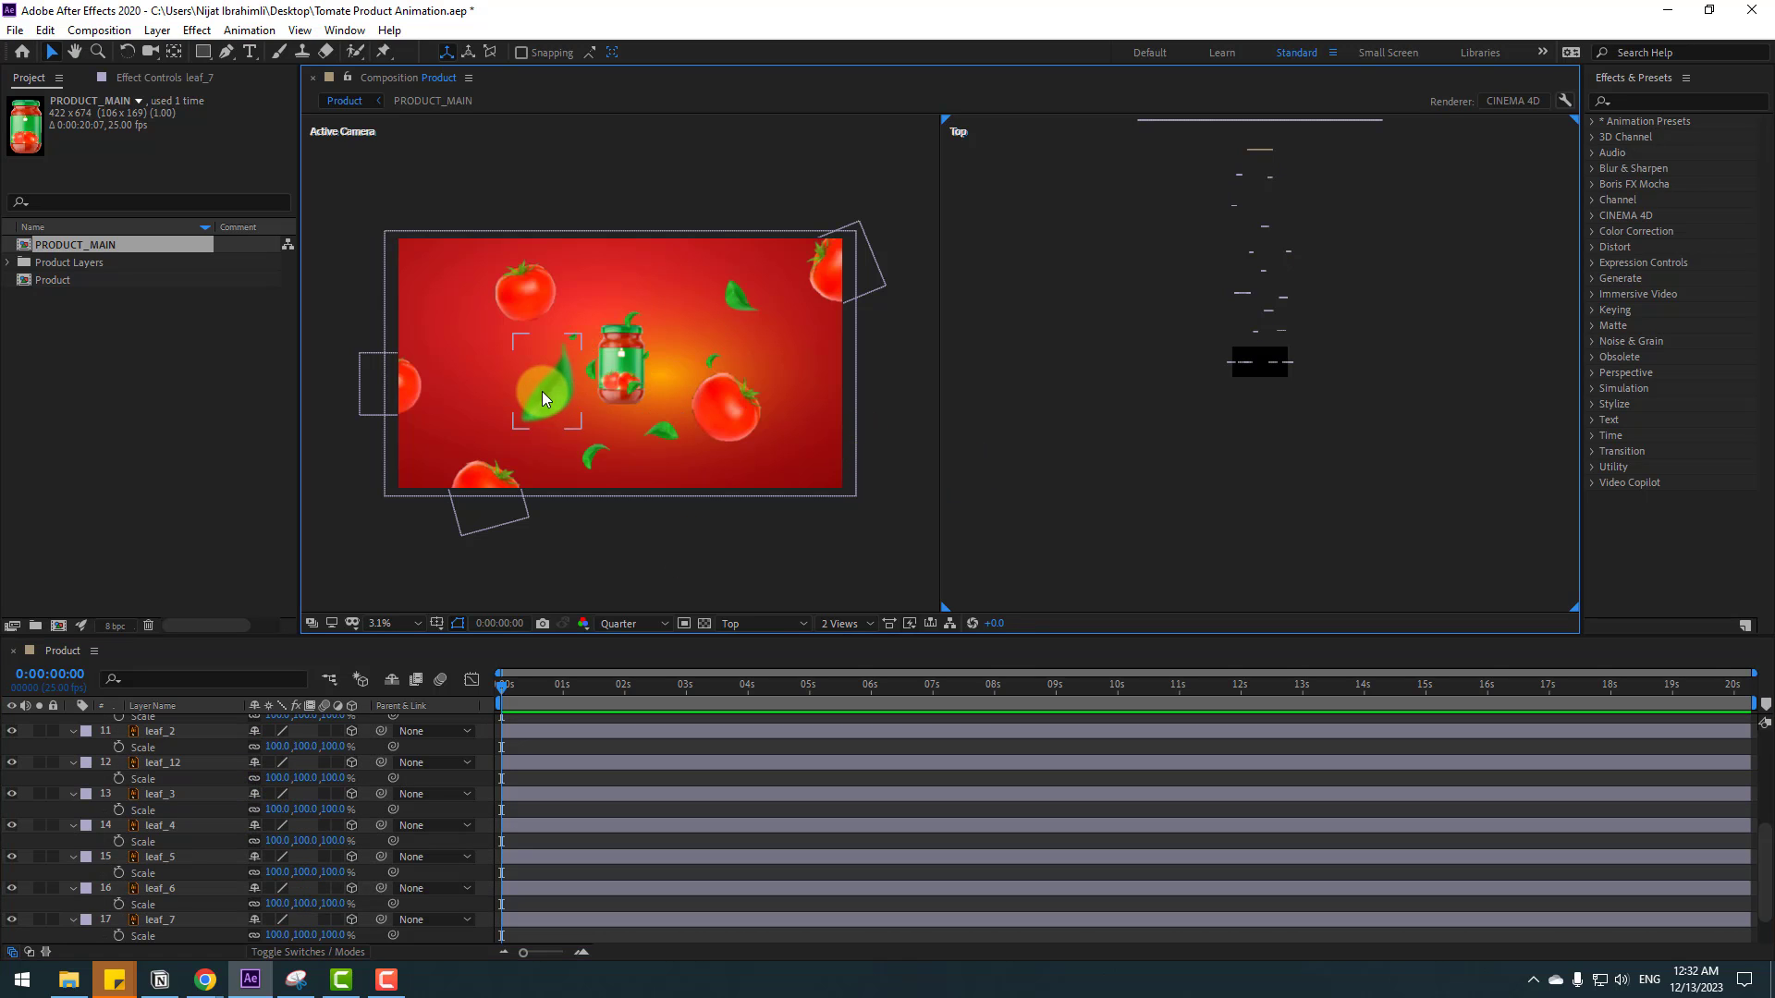
- Scale the leaf_11 layer up to 213% and the leaf_10 layer to 397%
left_click(541, 391)
scroll(196, 797, "up", 4)
scroll(192, 802, "up", 1)
left_click(186, 814)
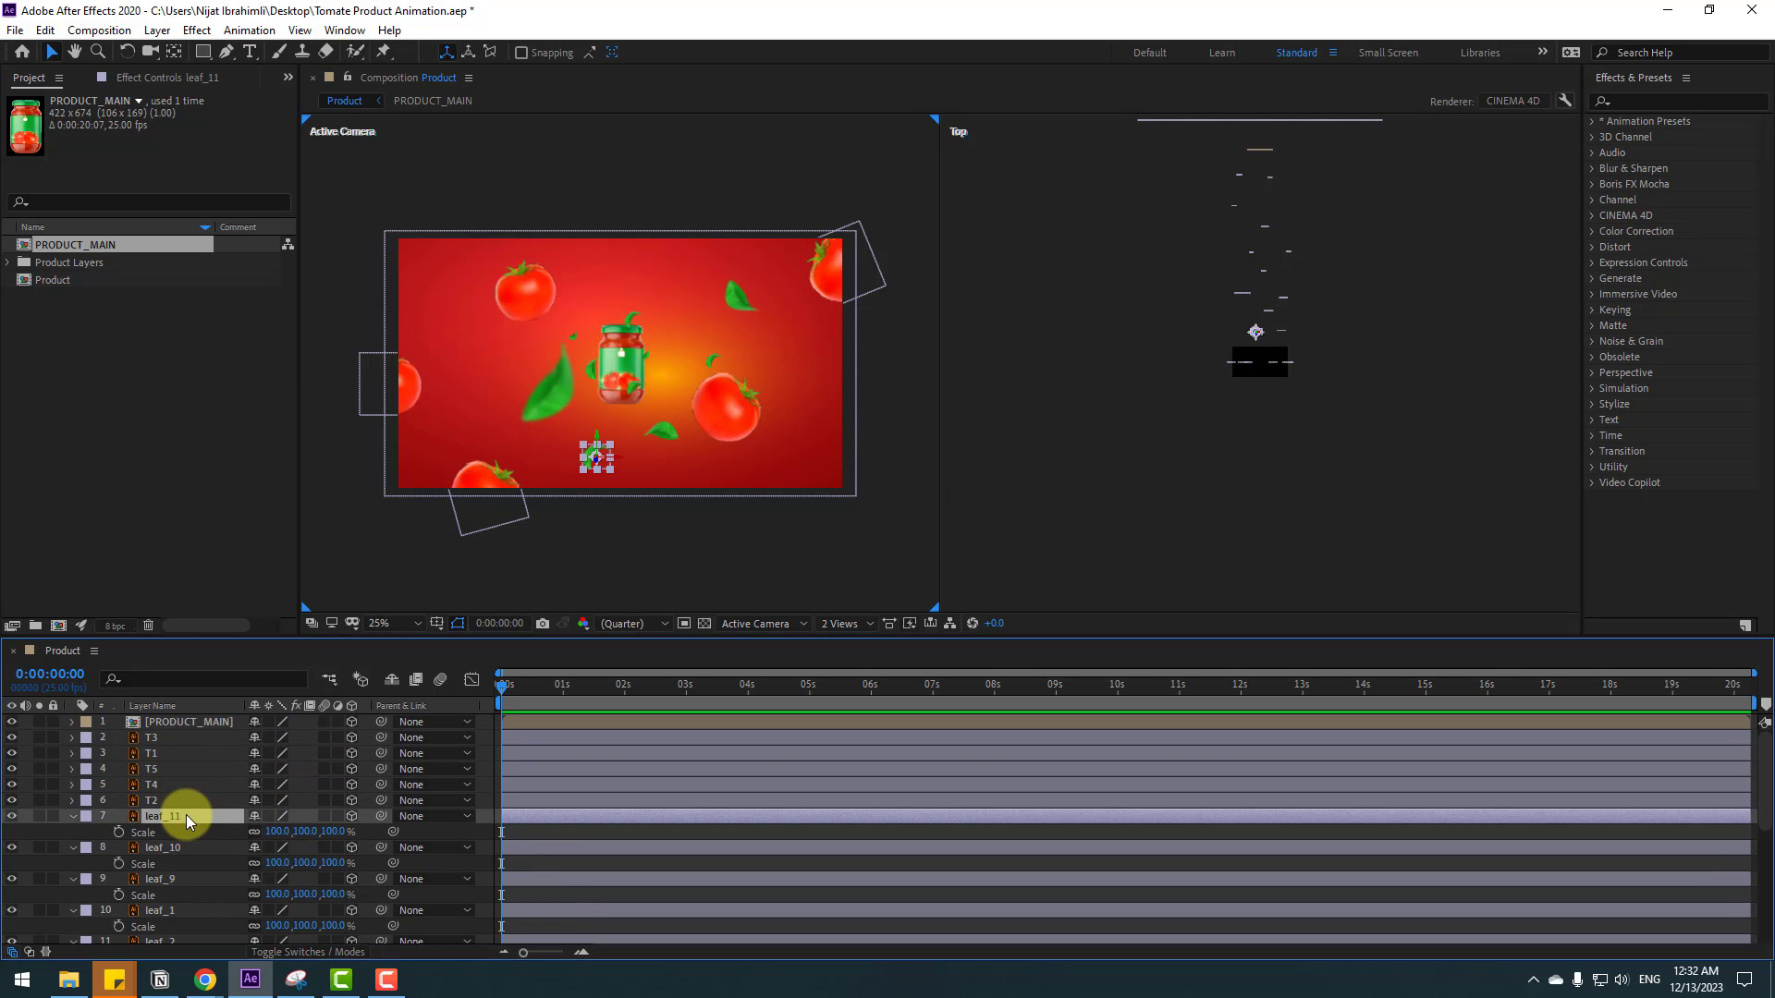
key("s")
key("s")
left_click_drag(277, 831, 367, 823)
left_click(166, 848)
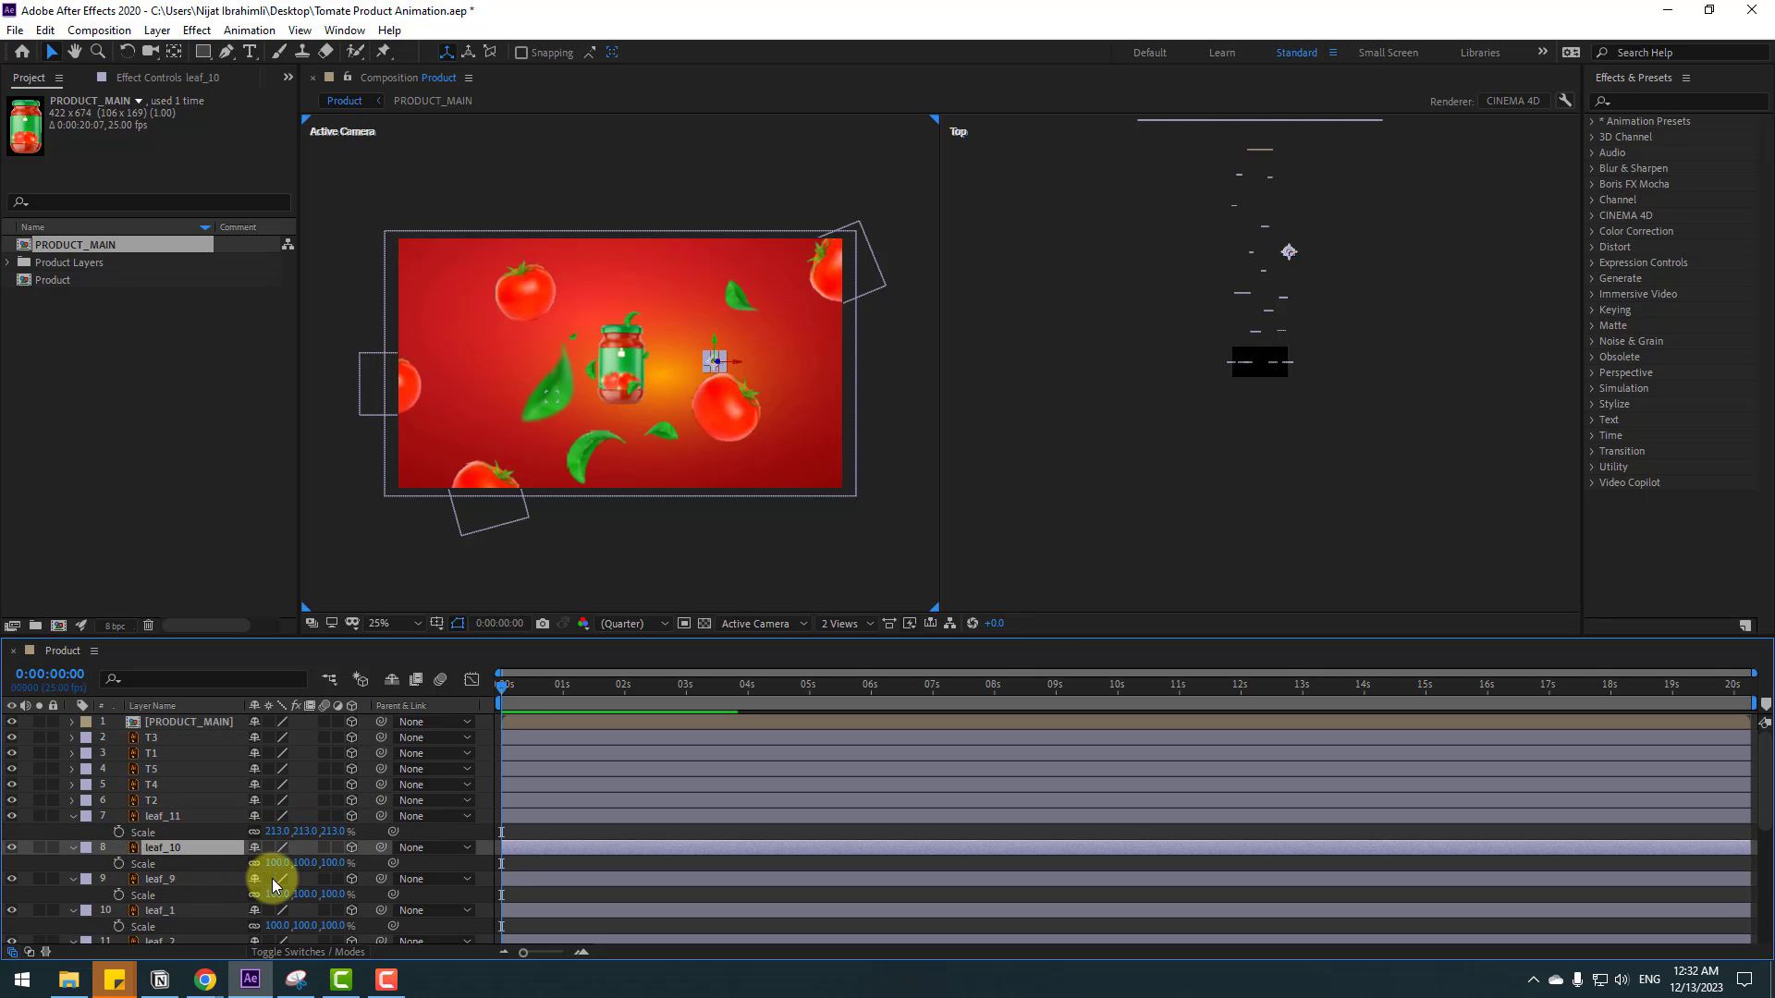
left_click_drag(277, 863, 514, 822)
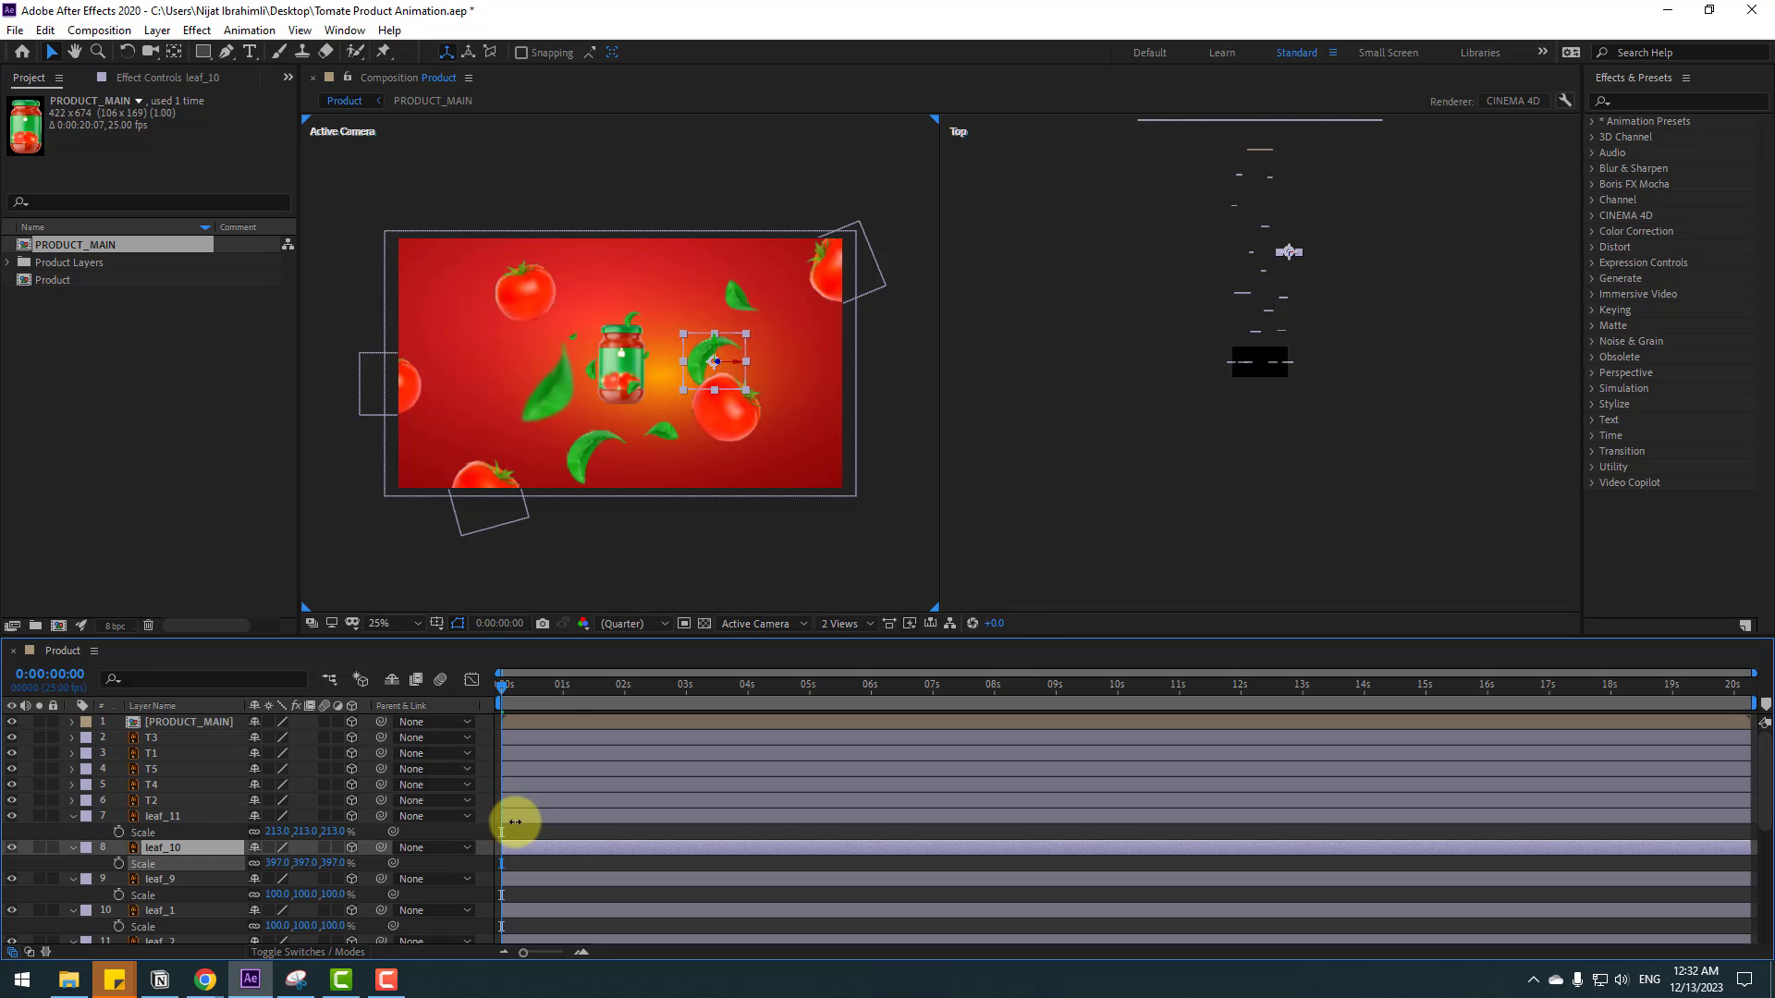
- Scale leaf_9 up to 545% and move it to the upper-left area of the camera frame, beside the tomato
left_click(190, 879)
left_click_drag(282, 894, 627, 838)
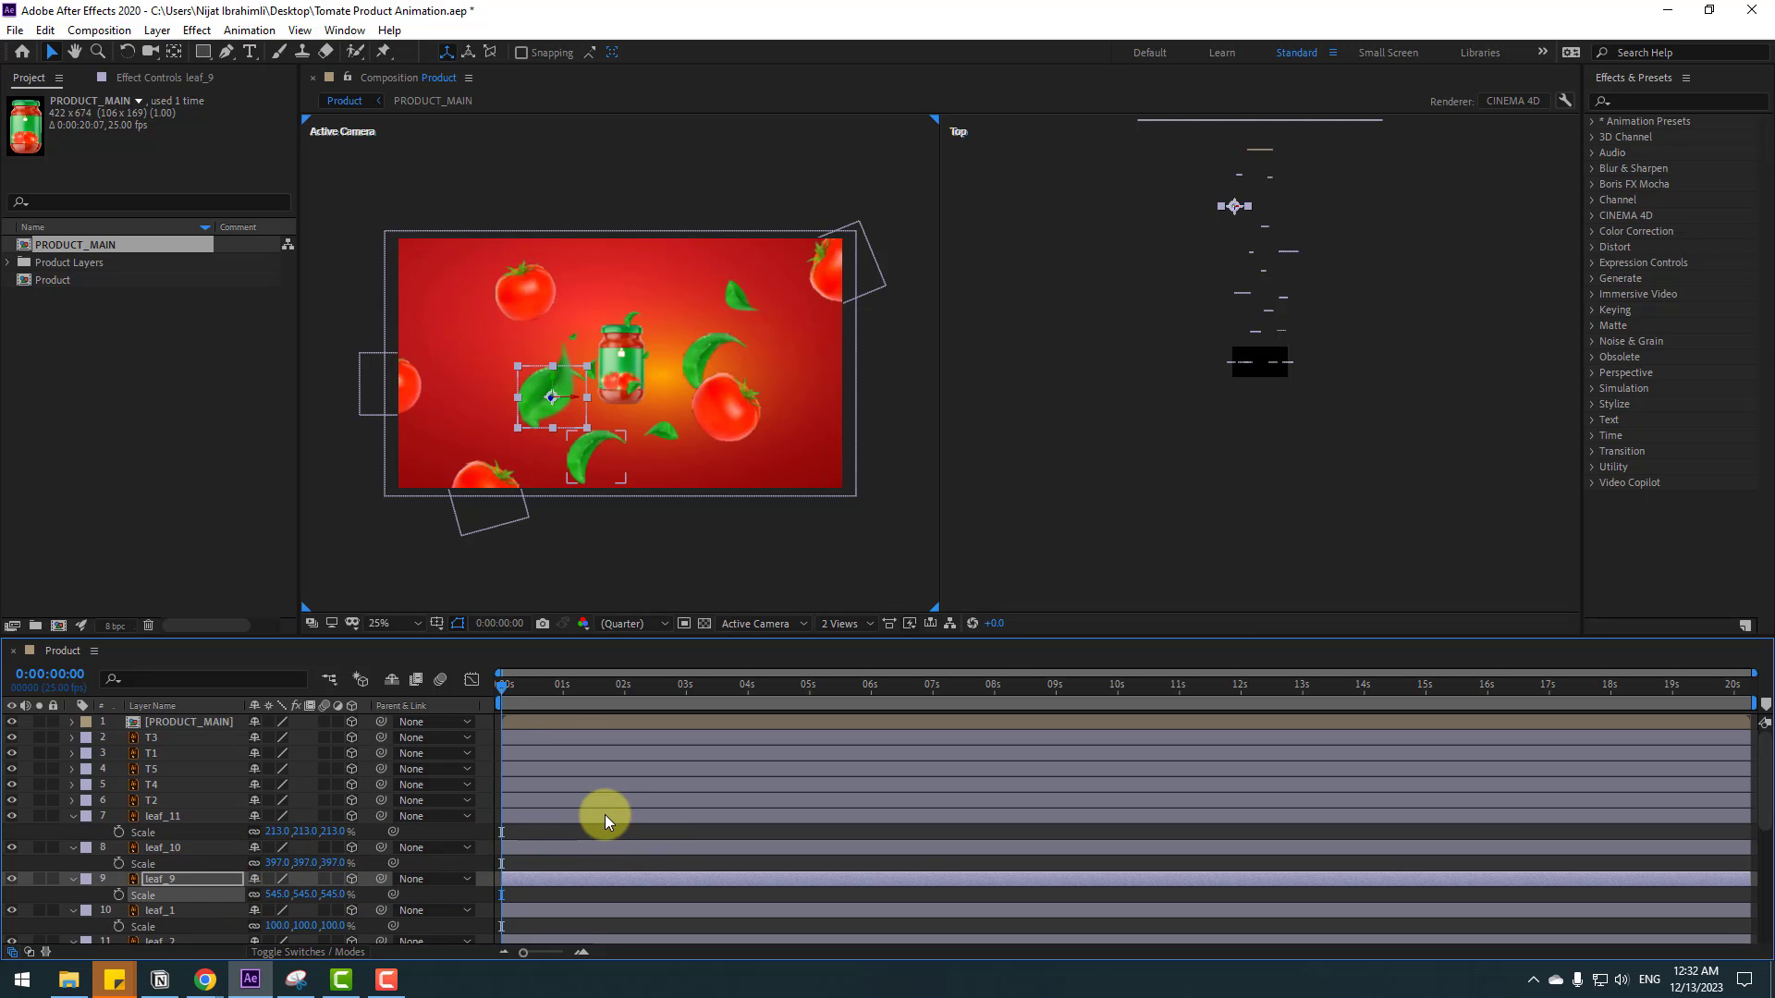
left_click_drag(530, 403, 457, 295)
- Scale leaf_1 up to 358% and move it to the camera frame's upper edge, above the jar
scroll(241, 751, "down", 1)
left_click(189, 858)
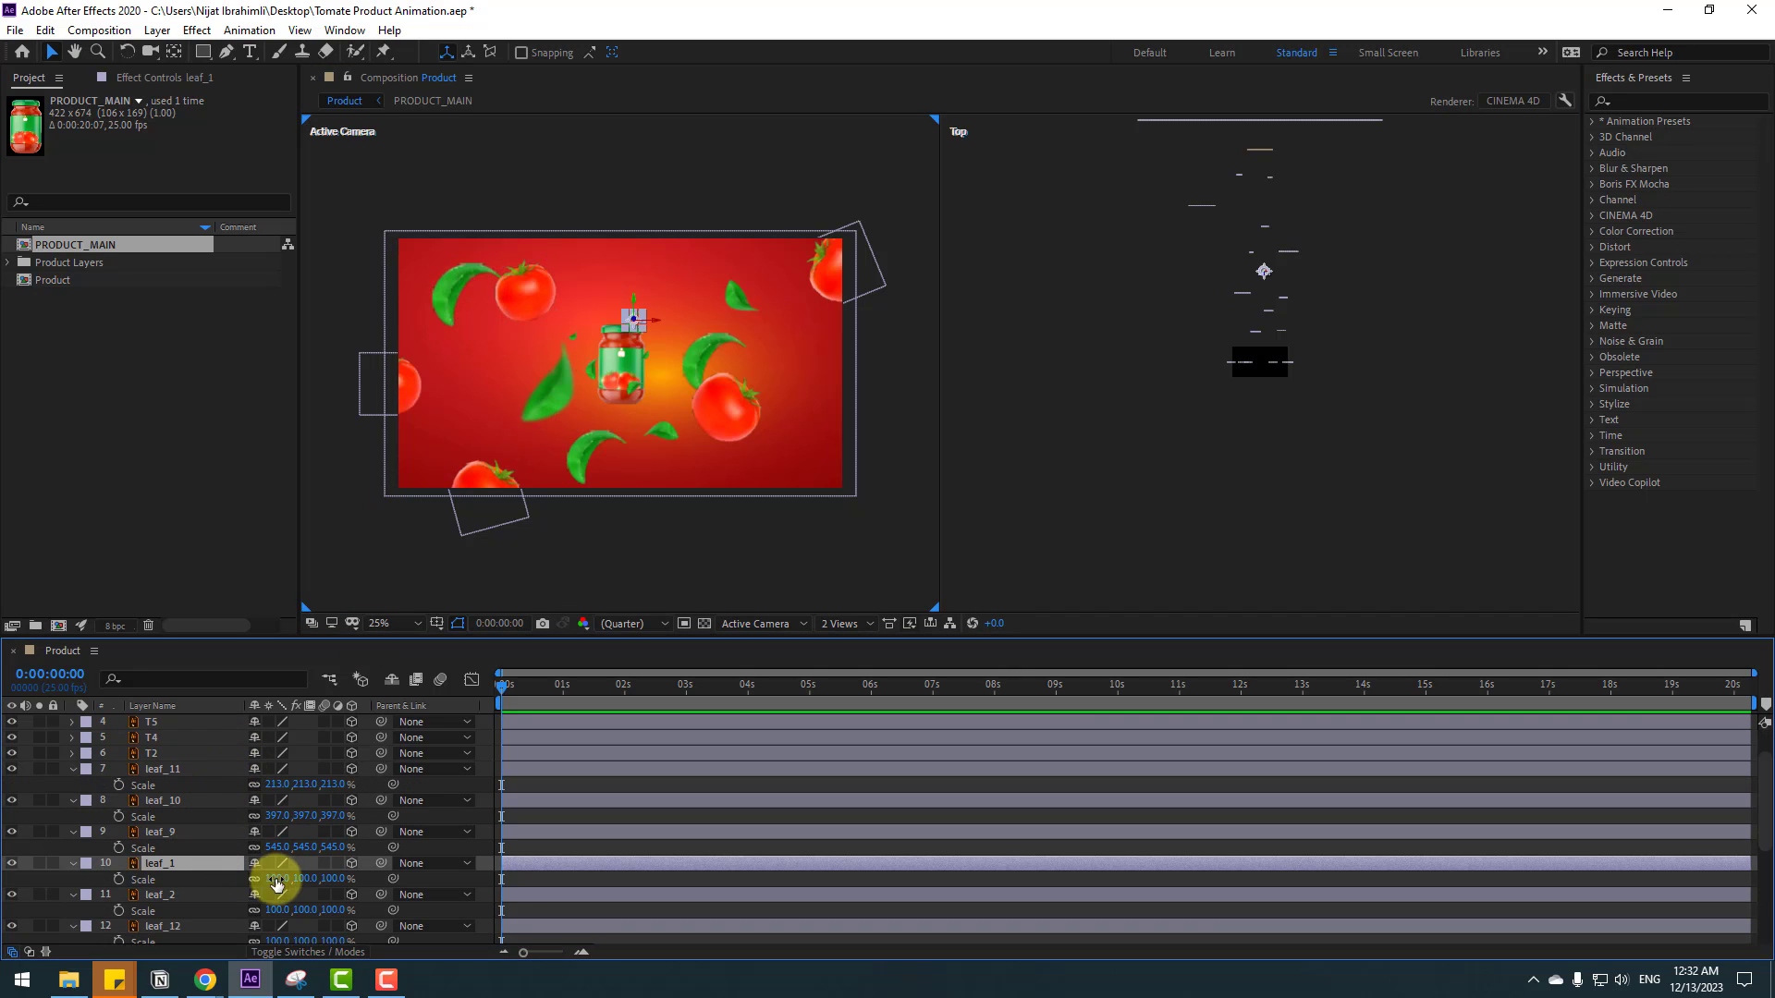
left_click_drag(407, 855, 468, 840)
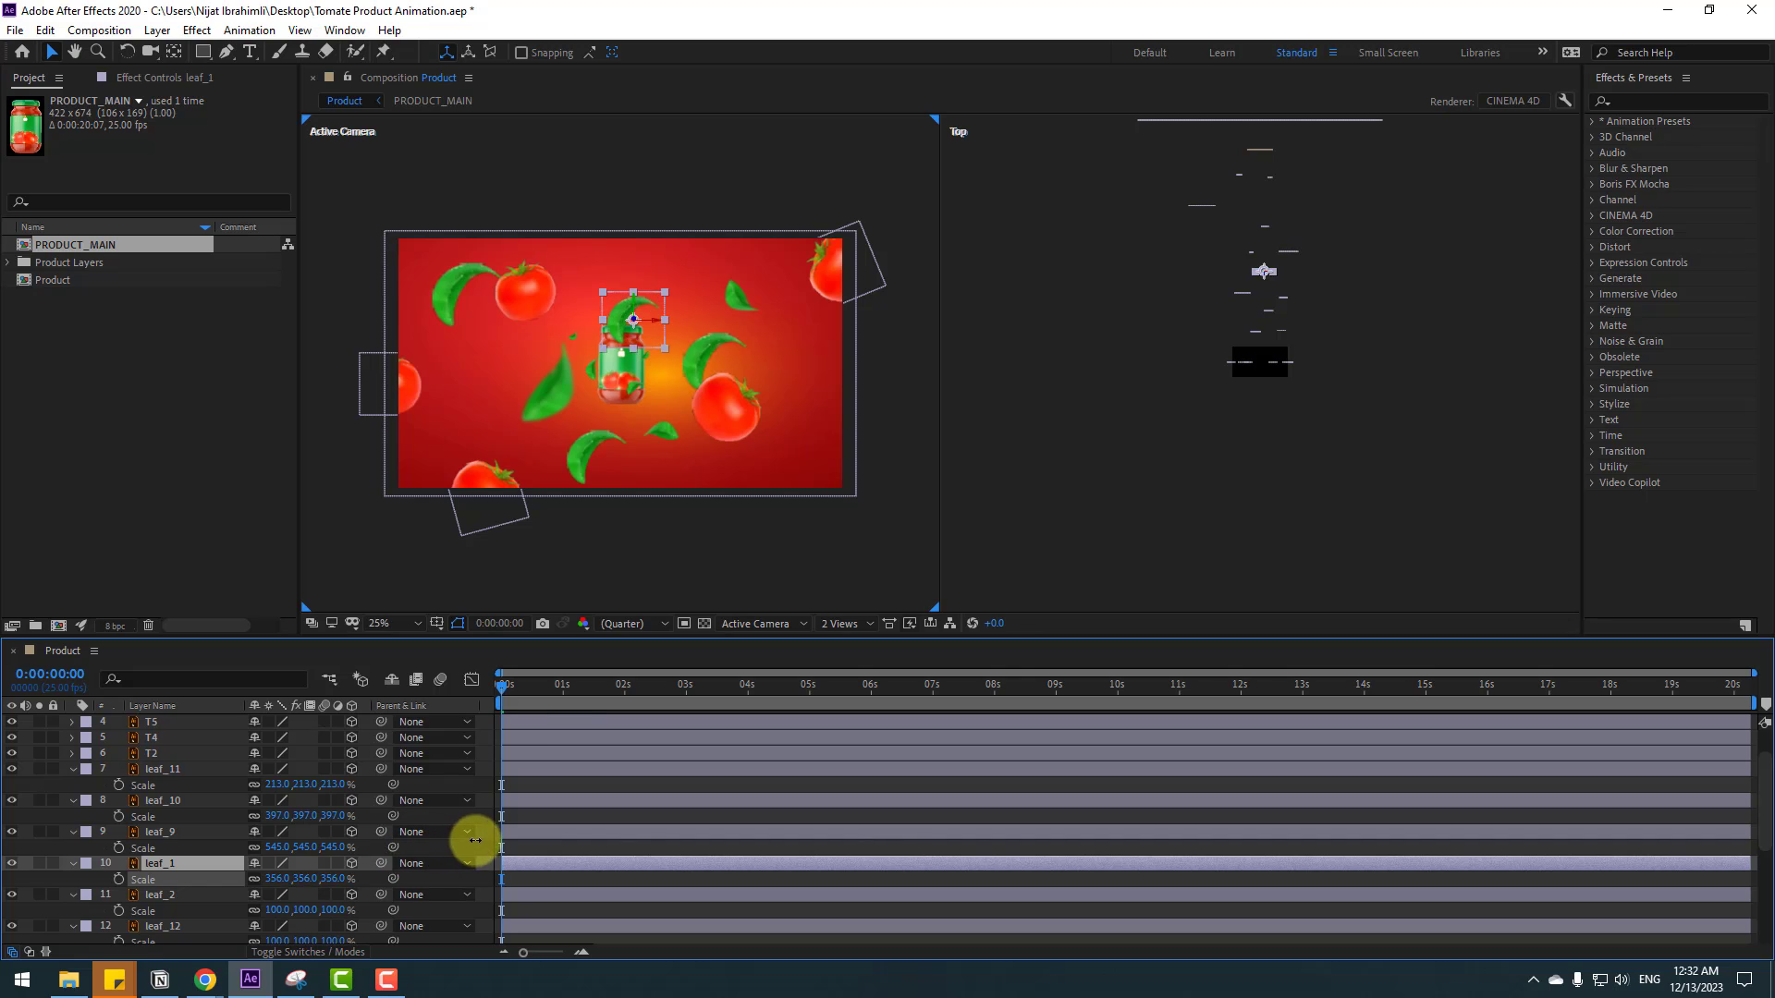
left_click_drag(618, 319, 641, 260)
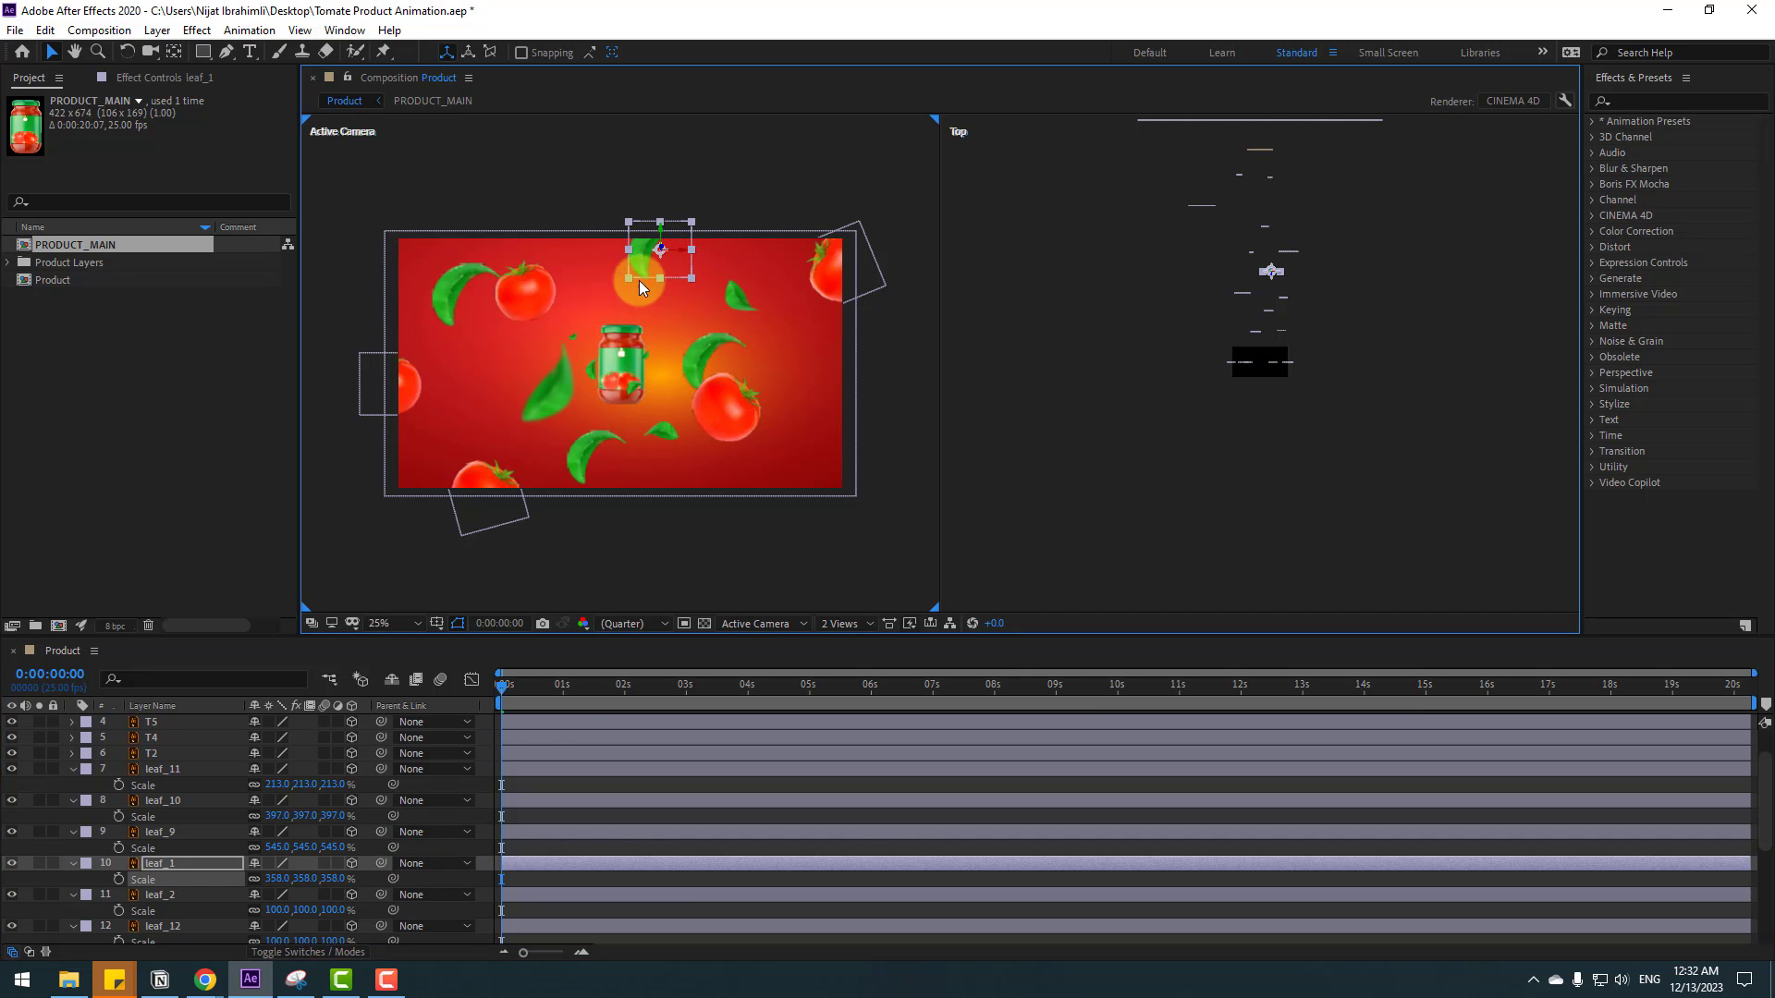
- Scale the leaf_2 layer up to 502%
scroll(258, 812, "down", 3)
left_click(170, 848)
left_click_drag(282, 869, 583, 768)
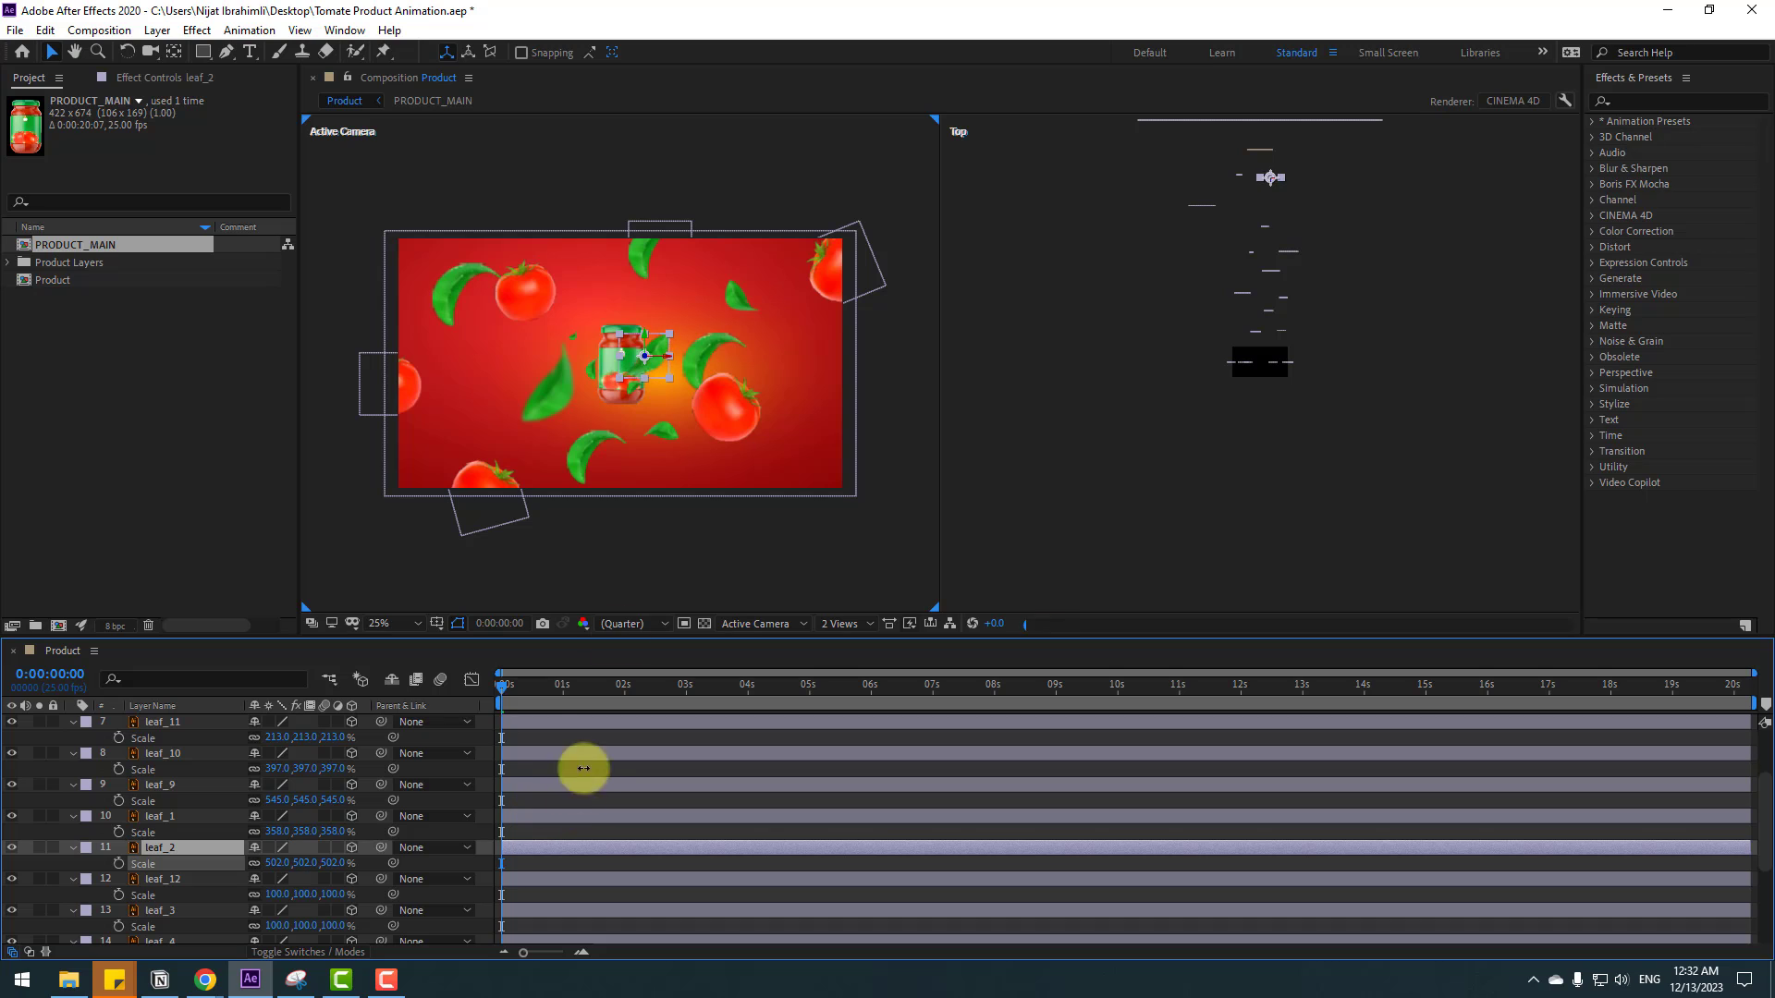
- Scale leaf_12 up to 345% and move it down off the jar in the camera view
left_click(163, 876)
scroll(666, 424, "up", 2)
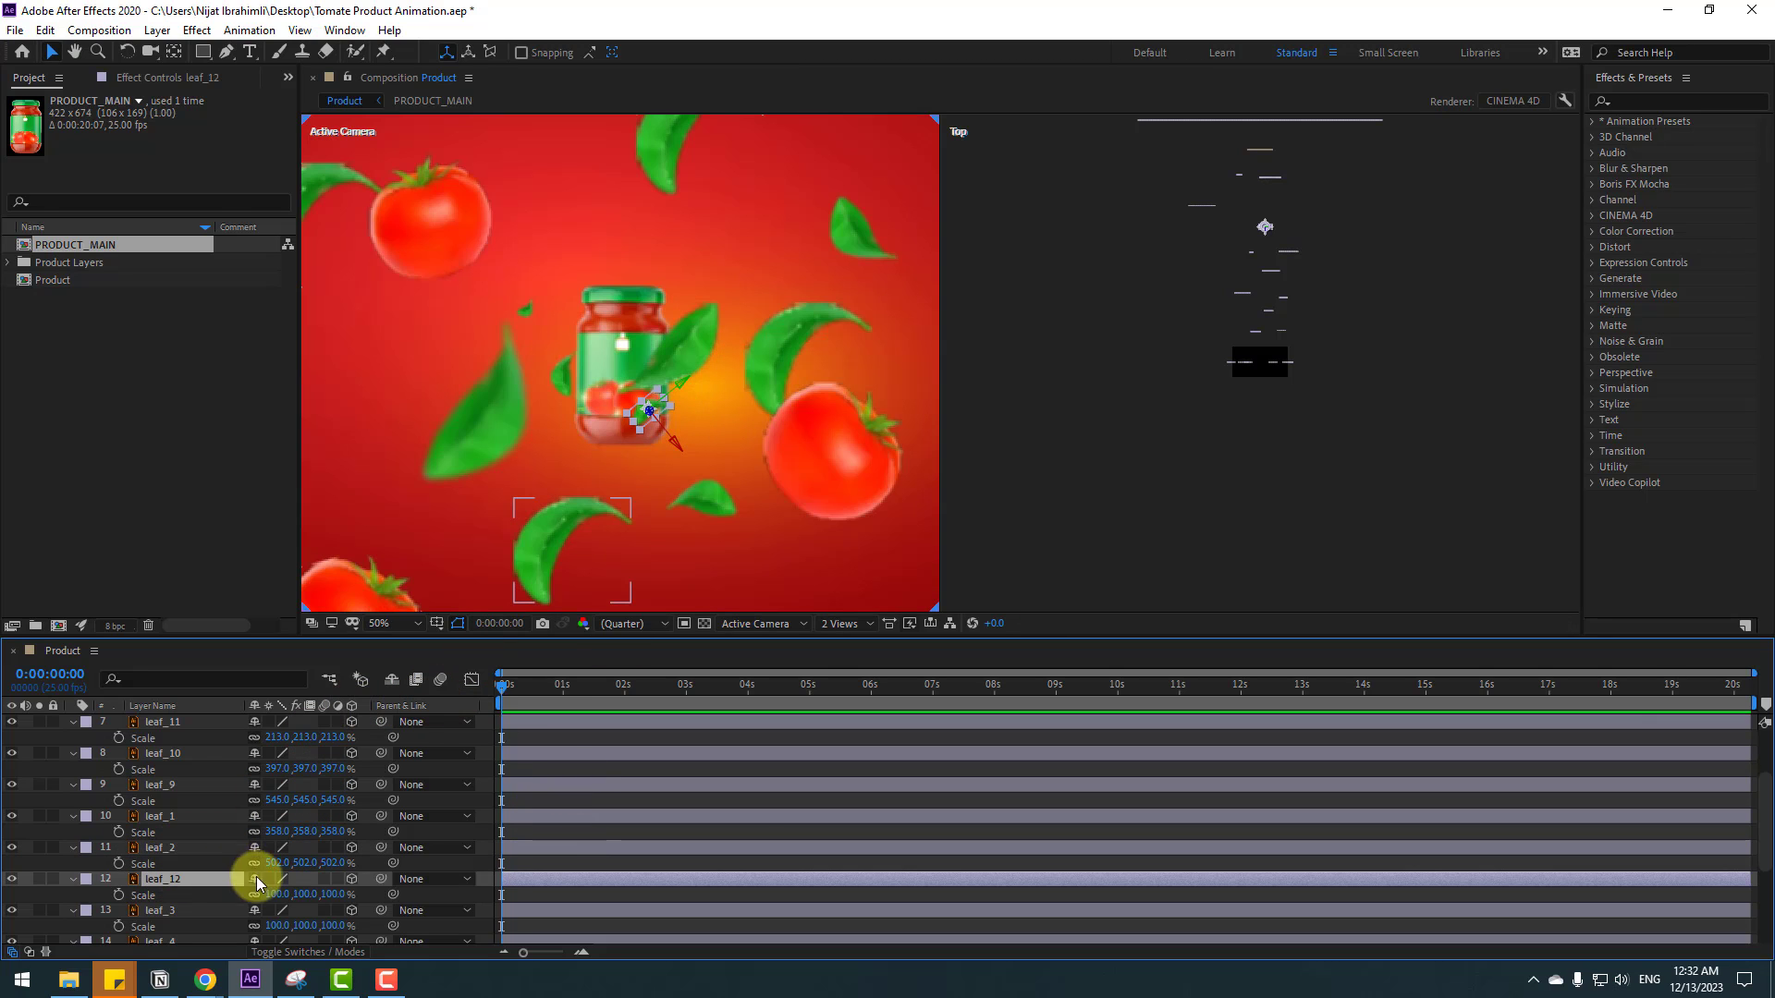
left_click_drag(277, 894, 464, 854)
scroll(675, 352, "down", 2)
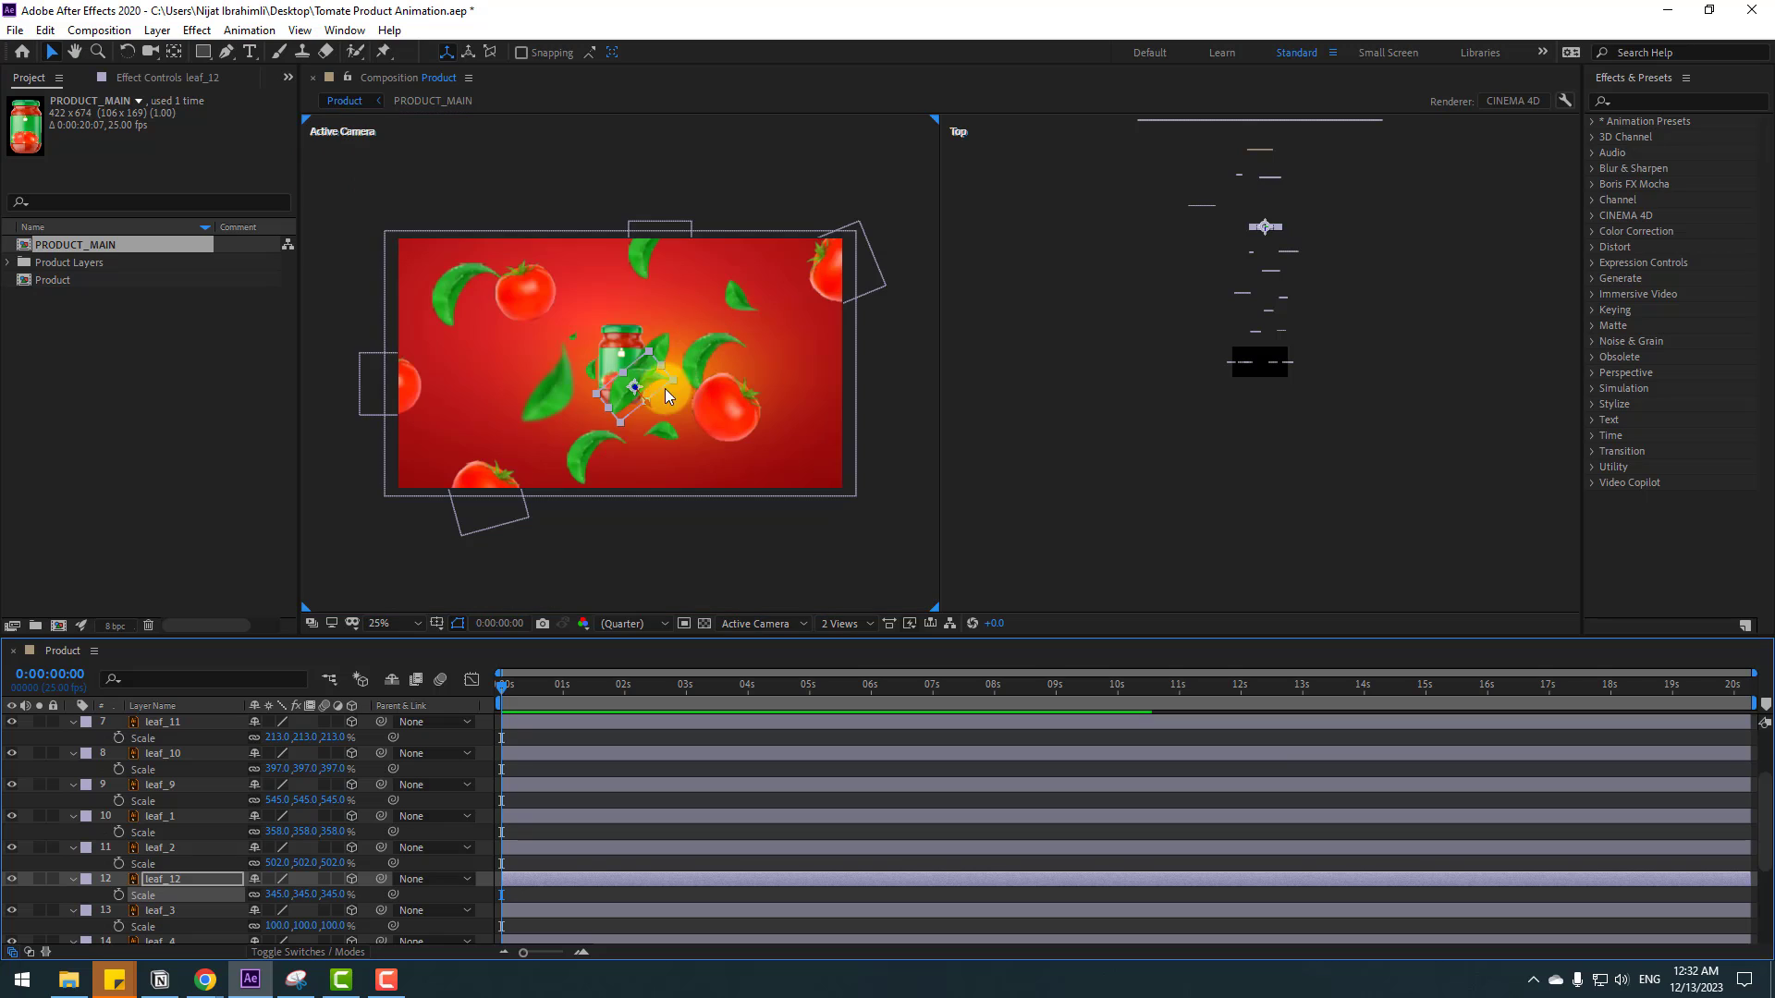
left_click_drag(664, 388, 667, 465)
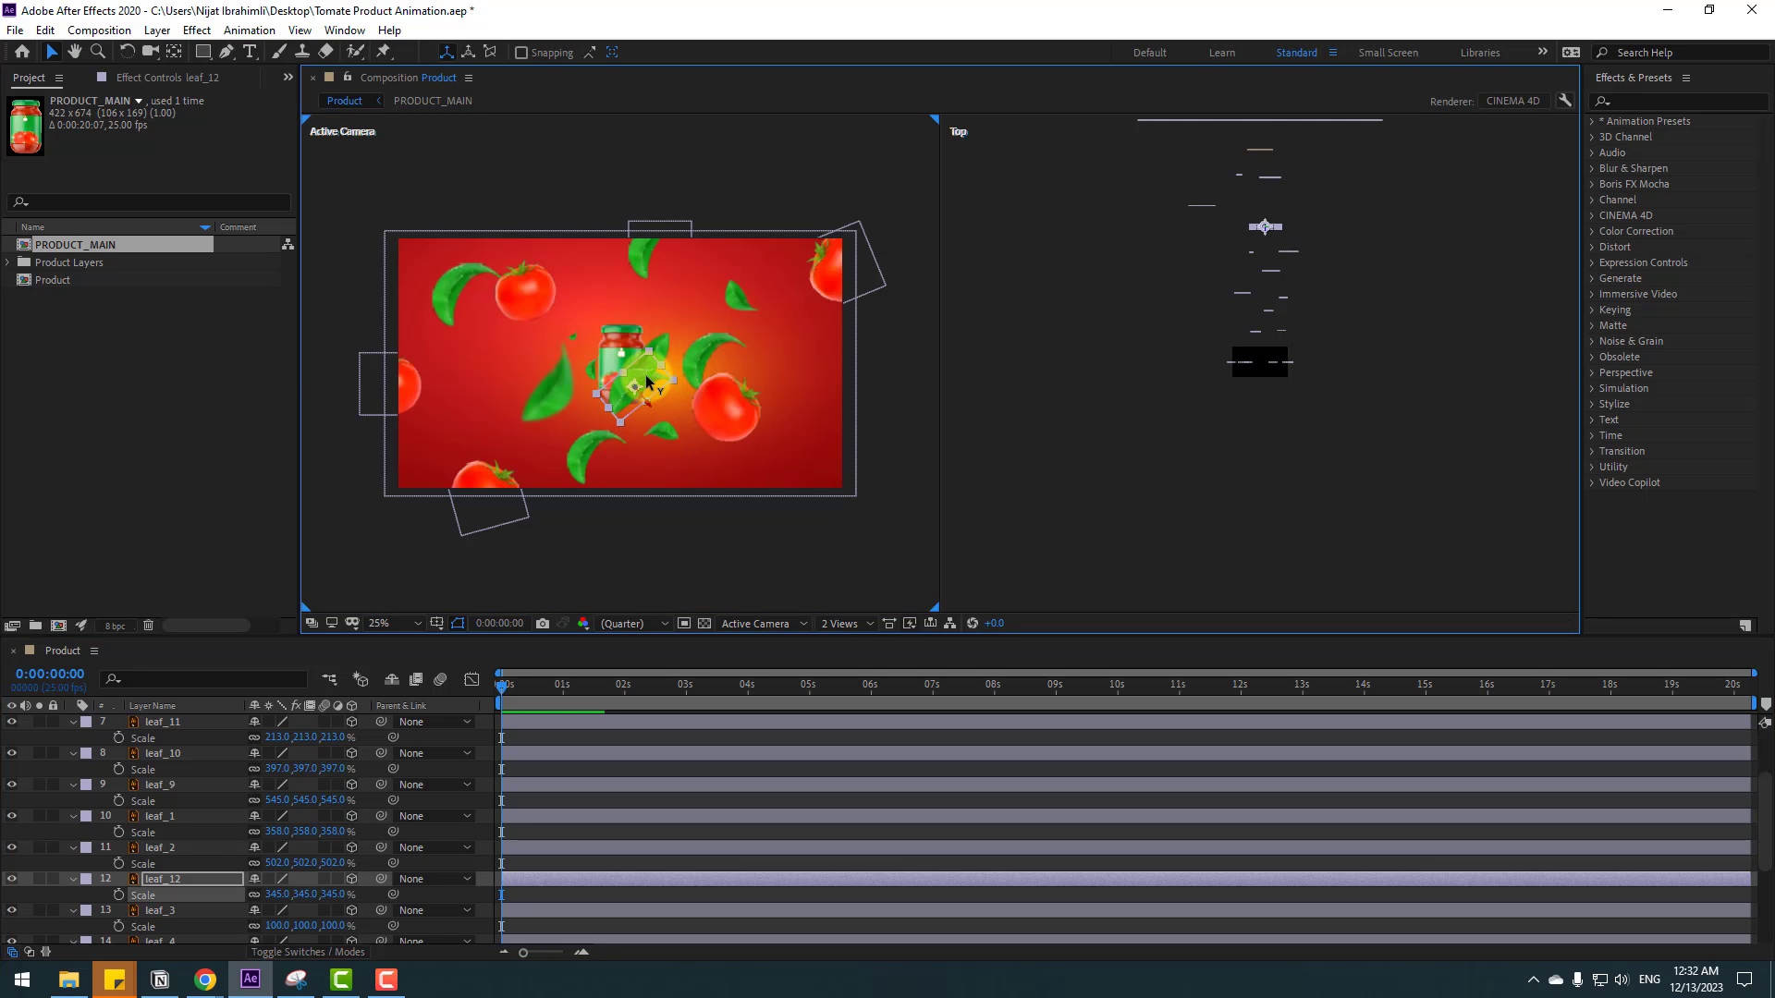
- Lower leaf_12 beneath the jar, and scale leaf_3 up to 322% and move it up beside the upper-left tomato
mouse_move(656, 393)
left_mouse_down()
mouse_move(659, 462)
mouse_move(672, 391)
mouse_move(662, 407)
left_mouse_up()
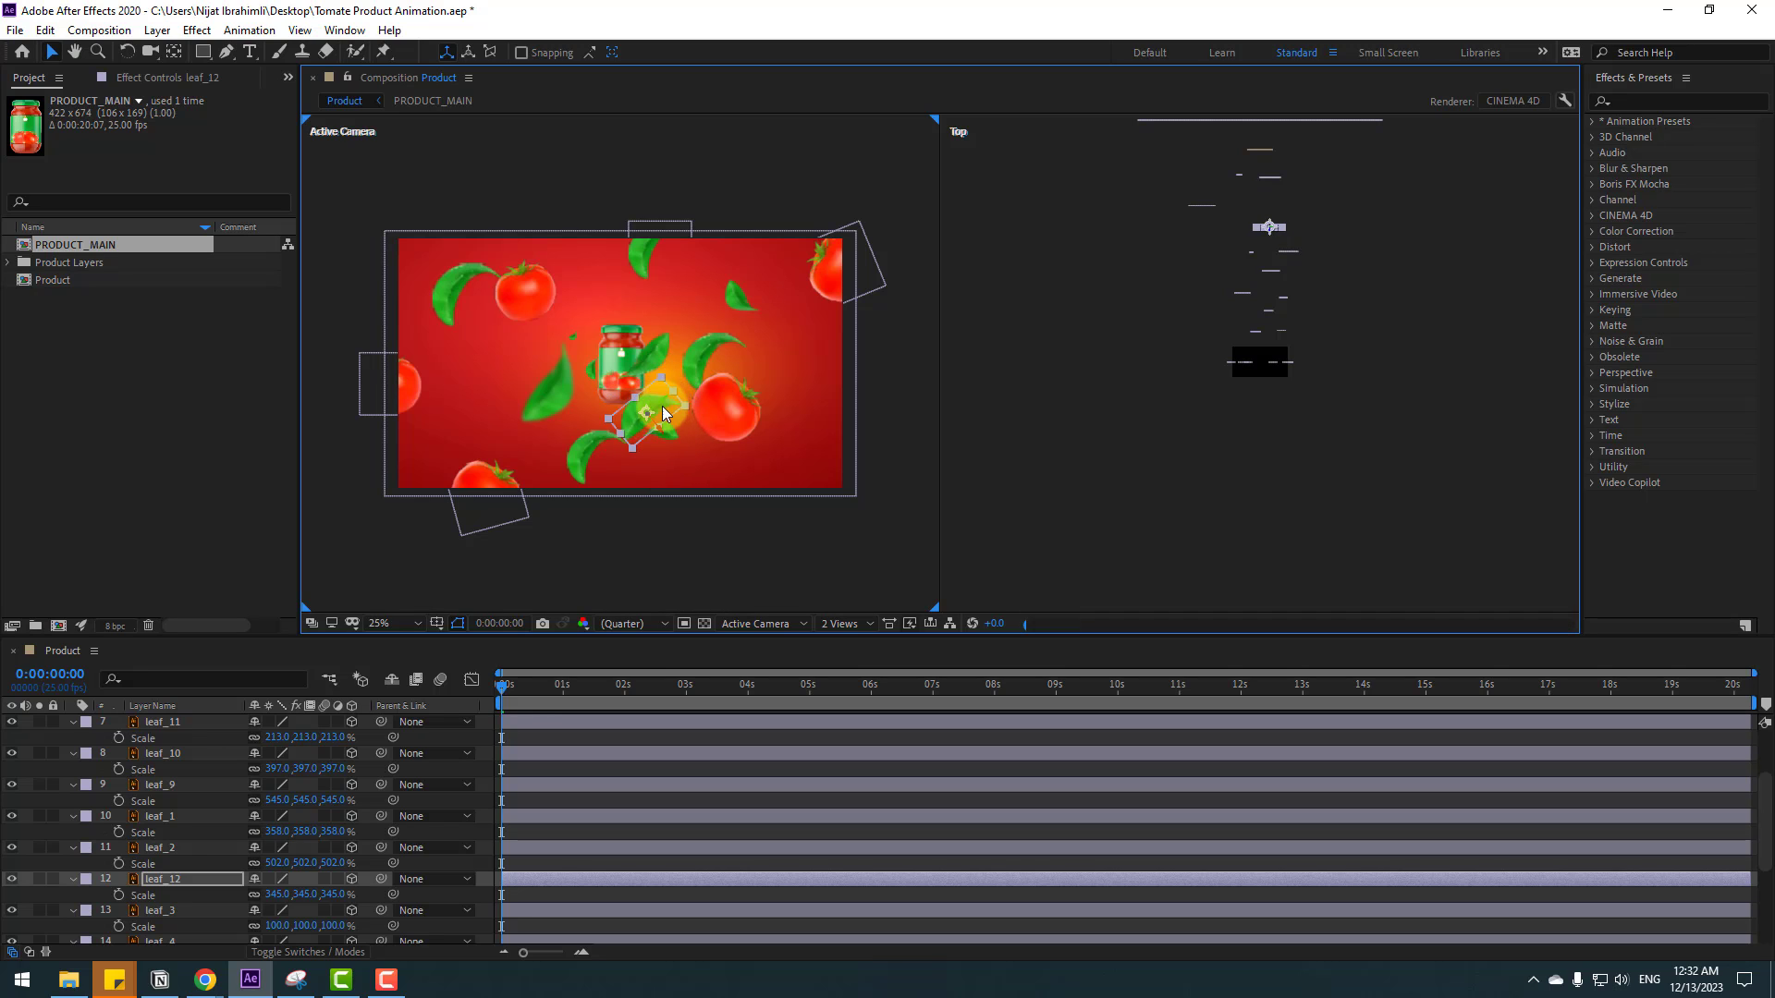
scroll(249, 844, "down", 3)
left_click(177, 834)
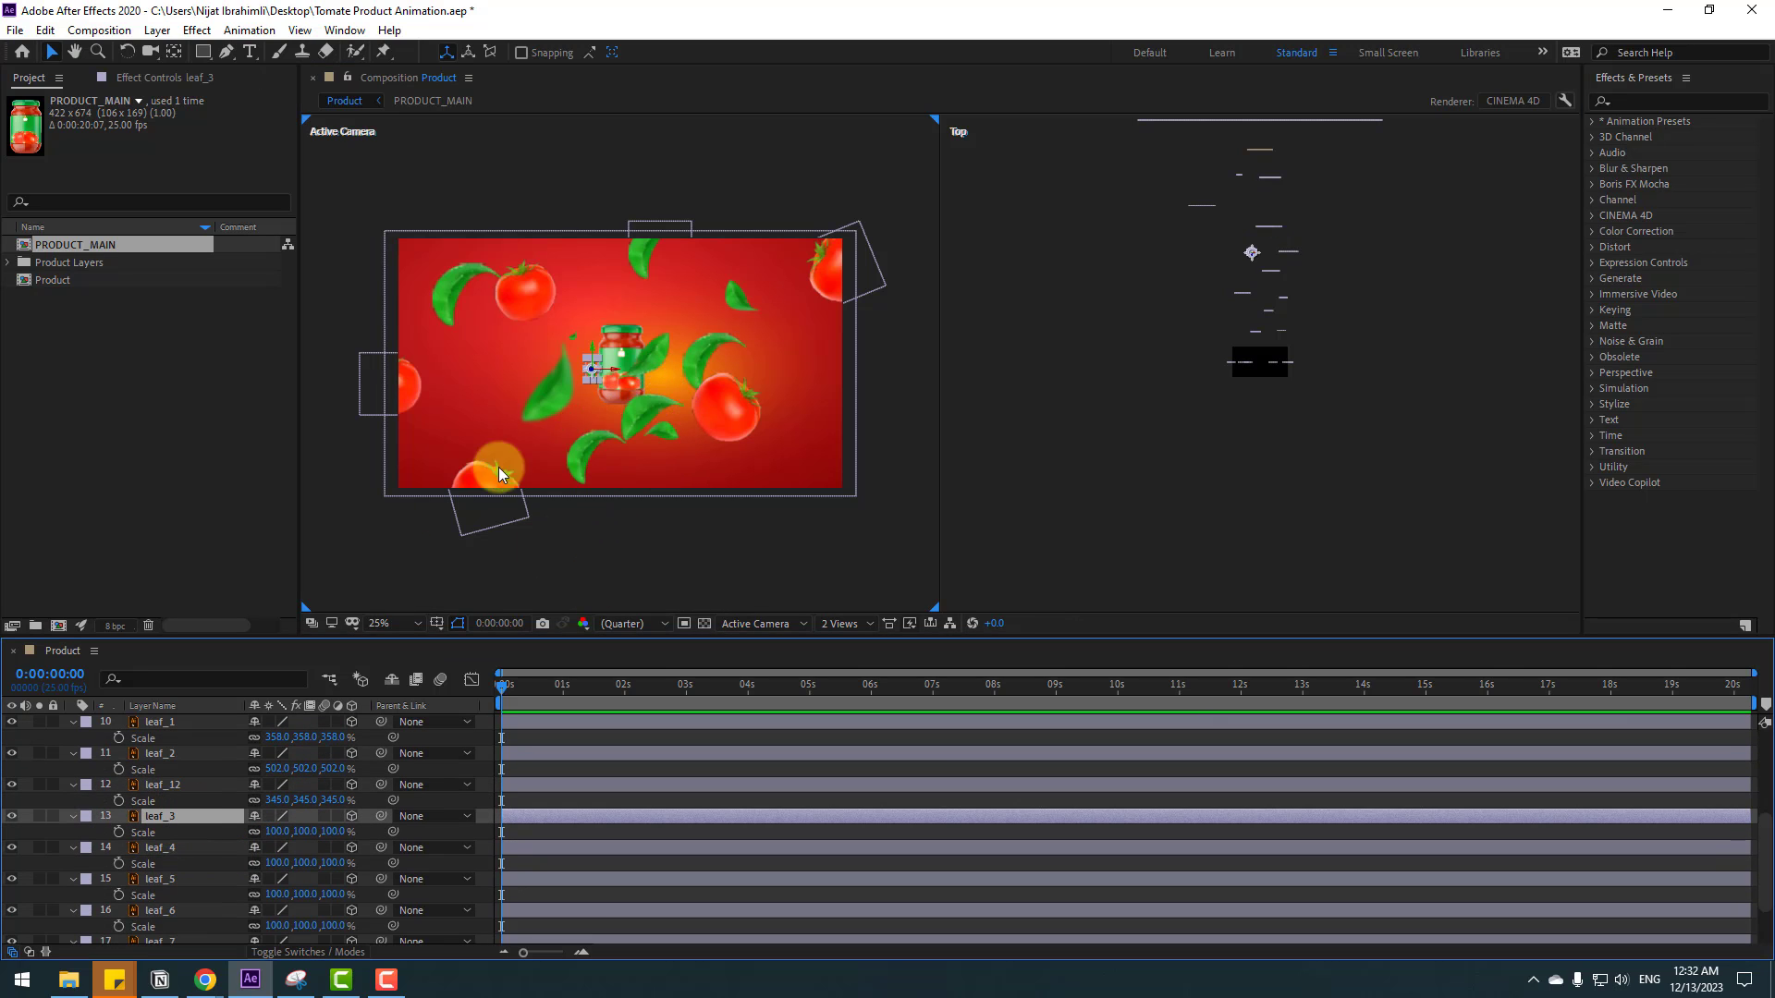
key("s")
key("s")
left_click_drag(277, 832, 449, 802)
left_click_drag(600, 389, 588, 307)
- Scale leaf_4 up to 445% and leaf_5 up to 372%, moving leaf_5 to the camera frame's lower-right edge
left_click(222, 848)
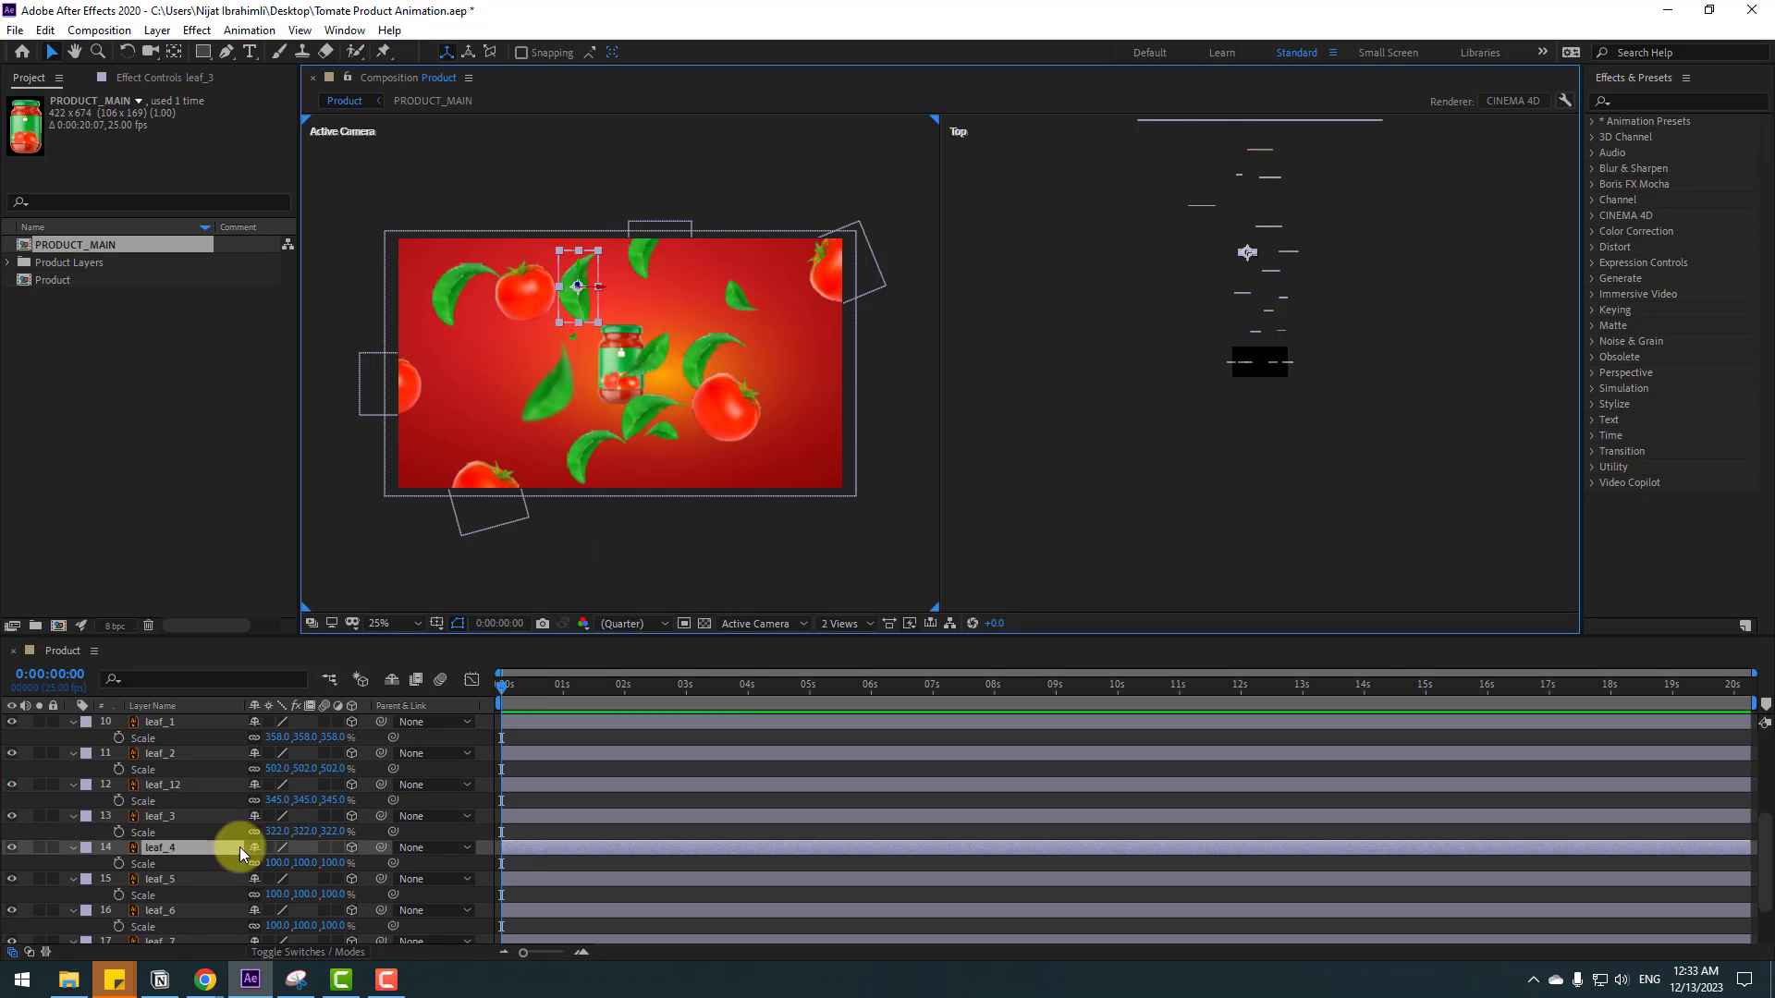
left_click_drag(278, 862, 536, 813)
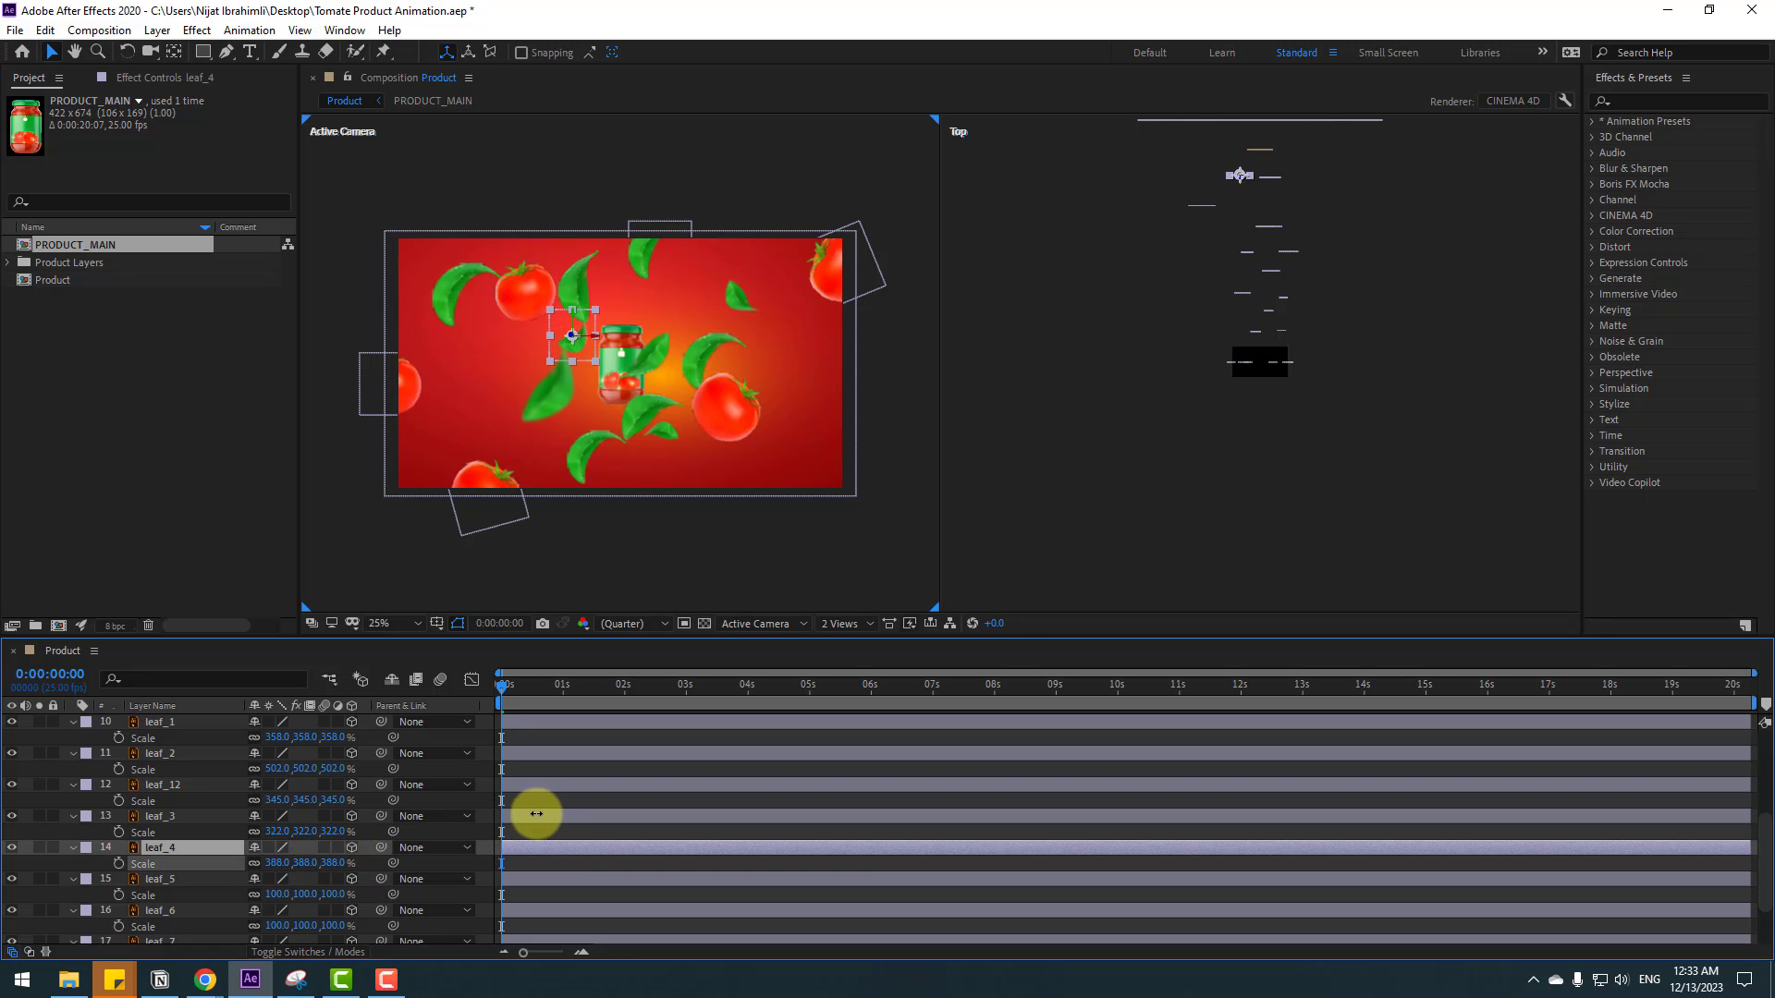
left_click(154, 878)
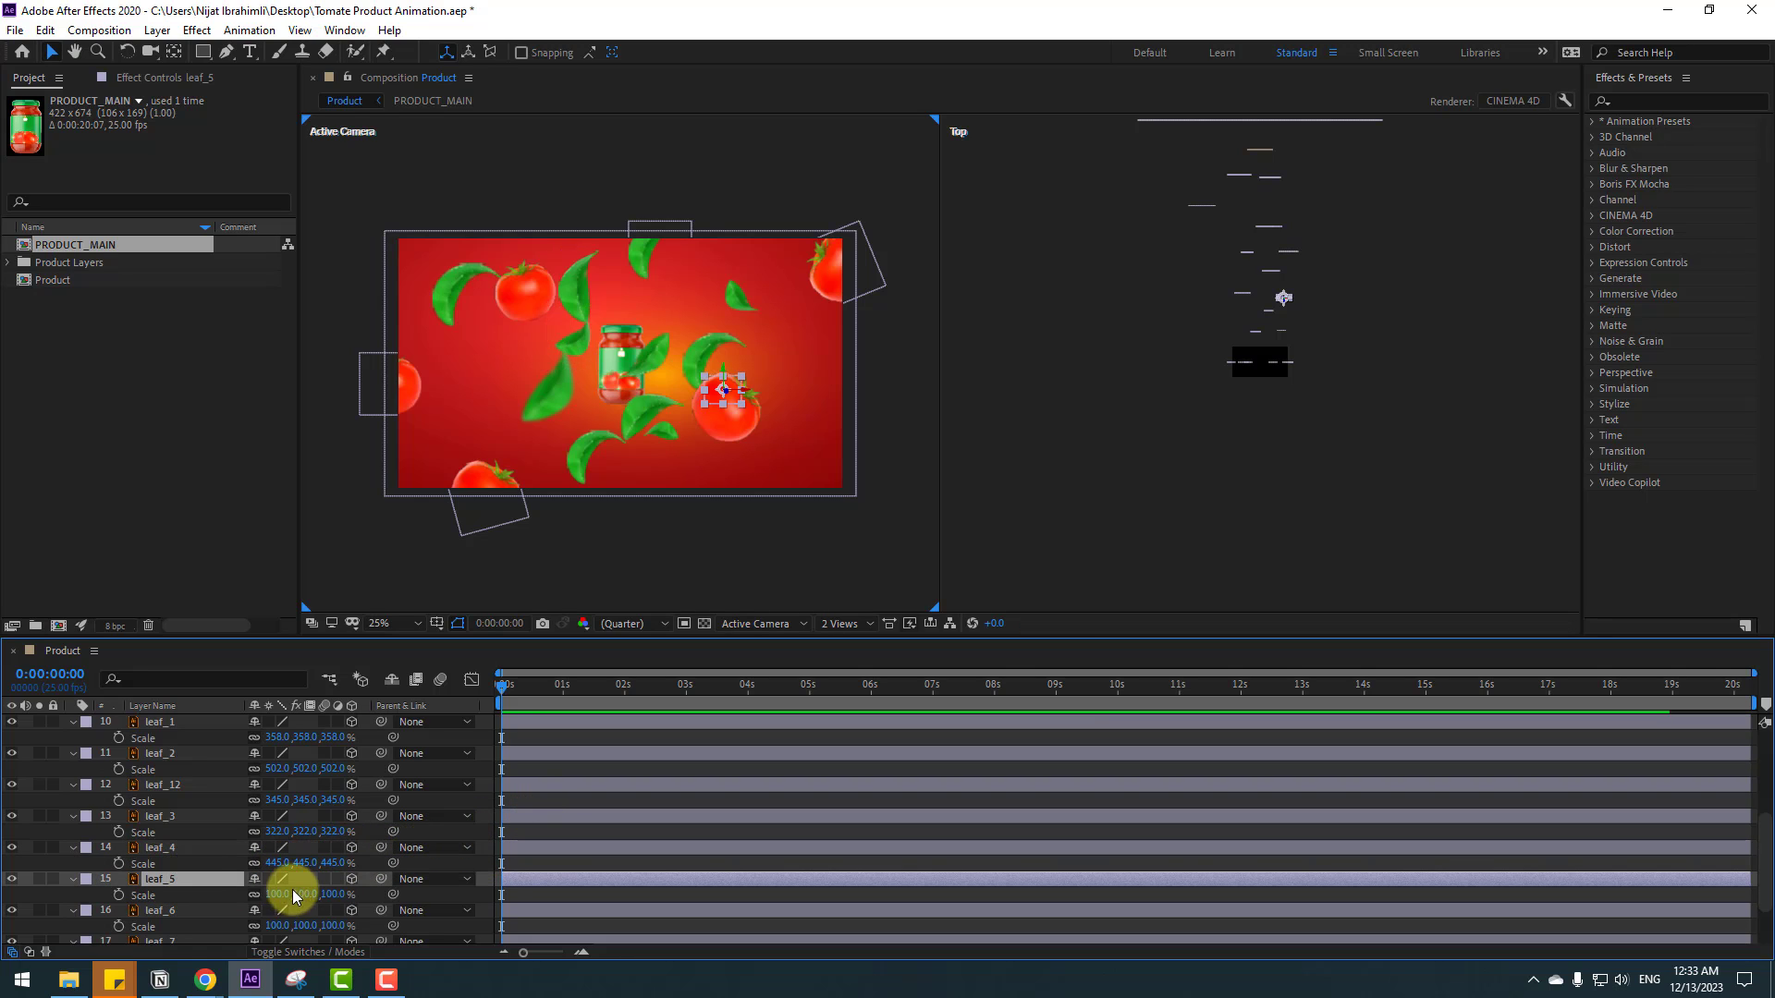
left_click_drag(293, 891, 481, 860)
mouse_move(686, 394)
left_mouse_down()
mouse_move(741, 429)
mouse_move(800, 432)
left_mouse_up()
- Scale leaf_6 up to 167% and move it down to the camera frame's lower edge, below the right-hand tomato
scroll(194, 818, "down", 2)
left_click(222, 845)
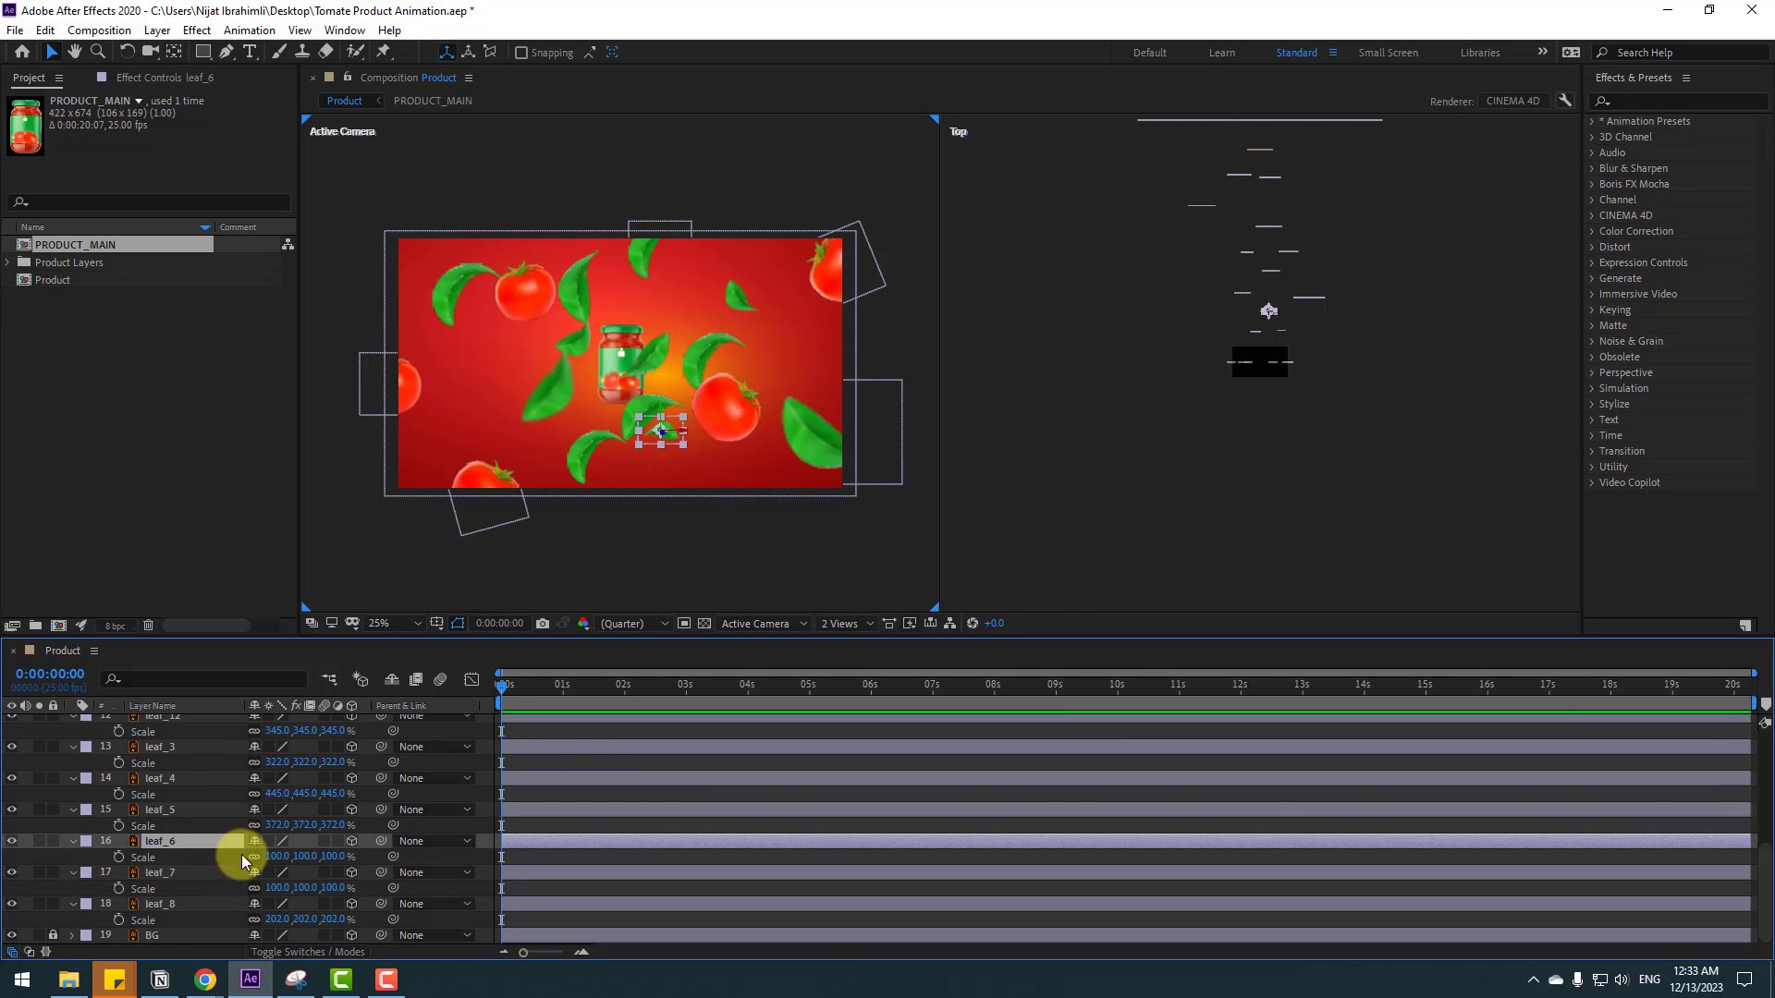
left_click_drag(278, 856, 329, 844)
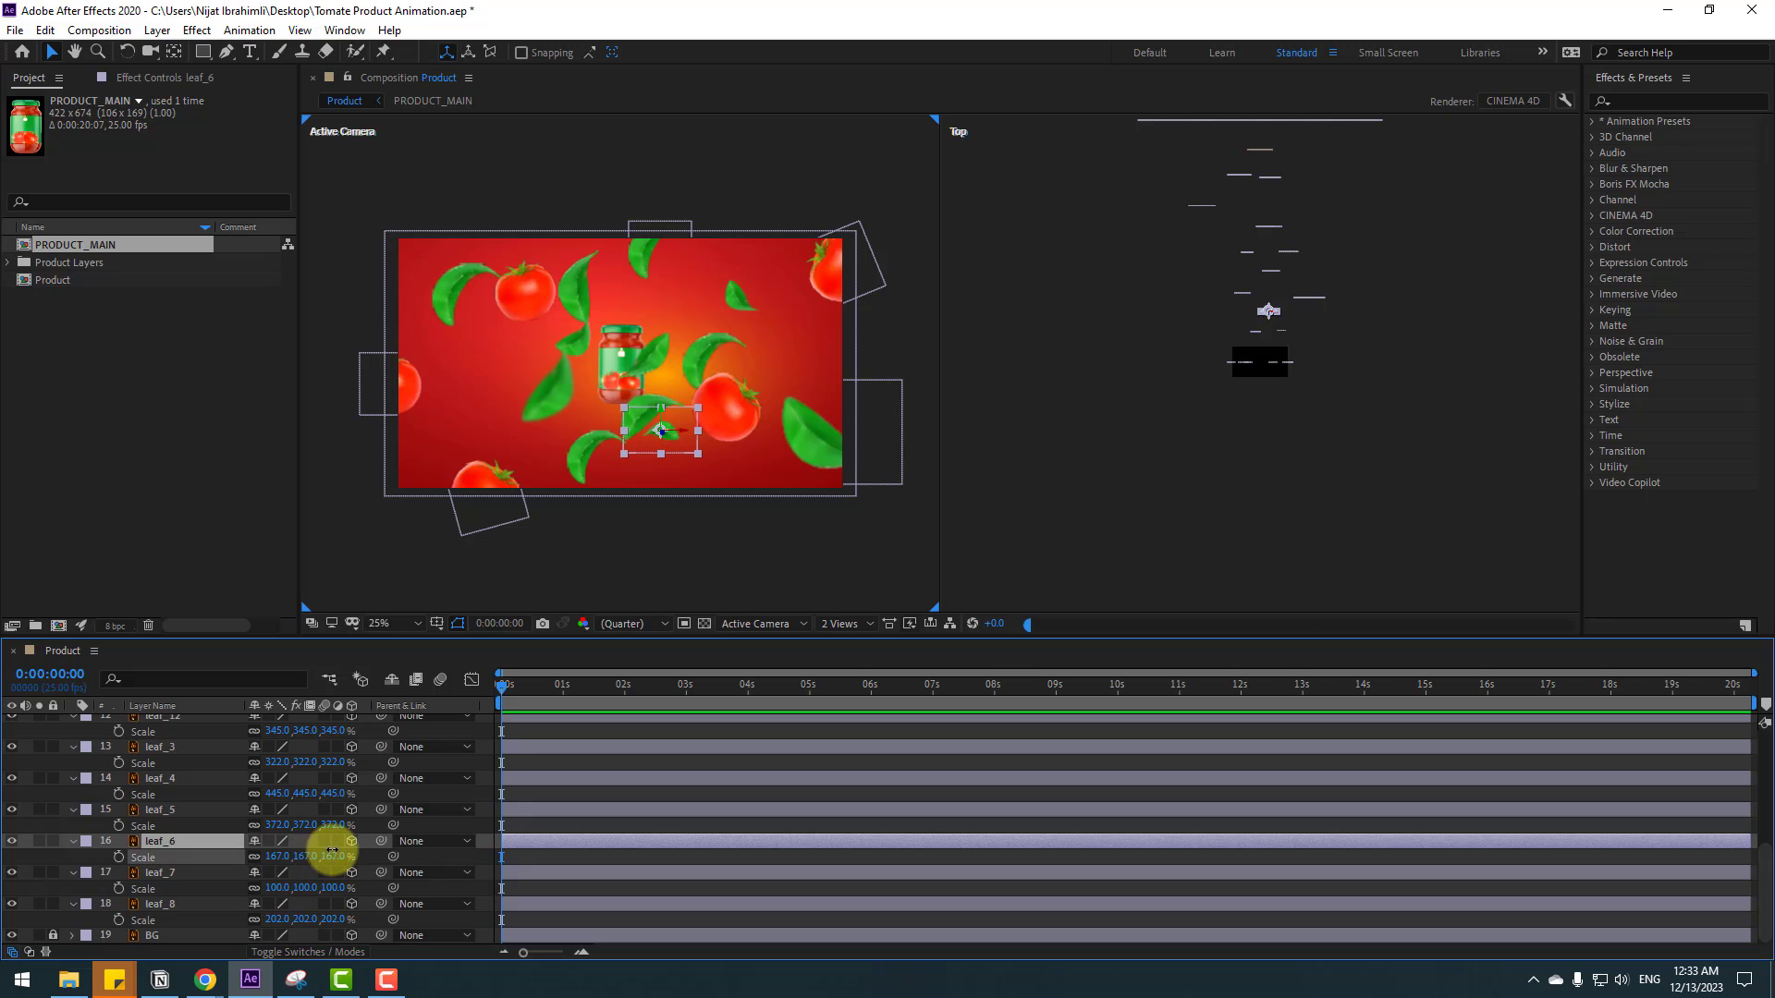
left_click(673, 438)
mouse_move(673, 438)
left_mouse_down()
mouse_move(690, 476)
mouse_move(722, 485)
left_mouse_up()
- Scale leaf_7 up to 158% and nudge it upward in the upper-right area of the camera frame
left_click(185, 871)
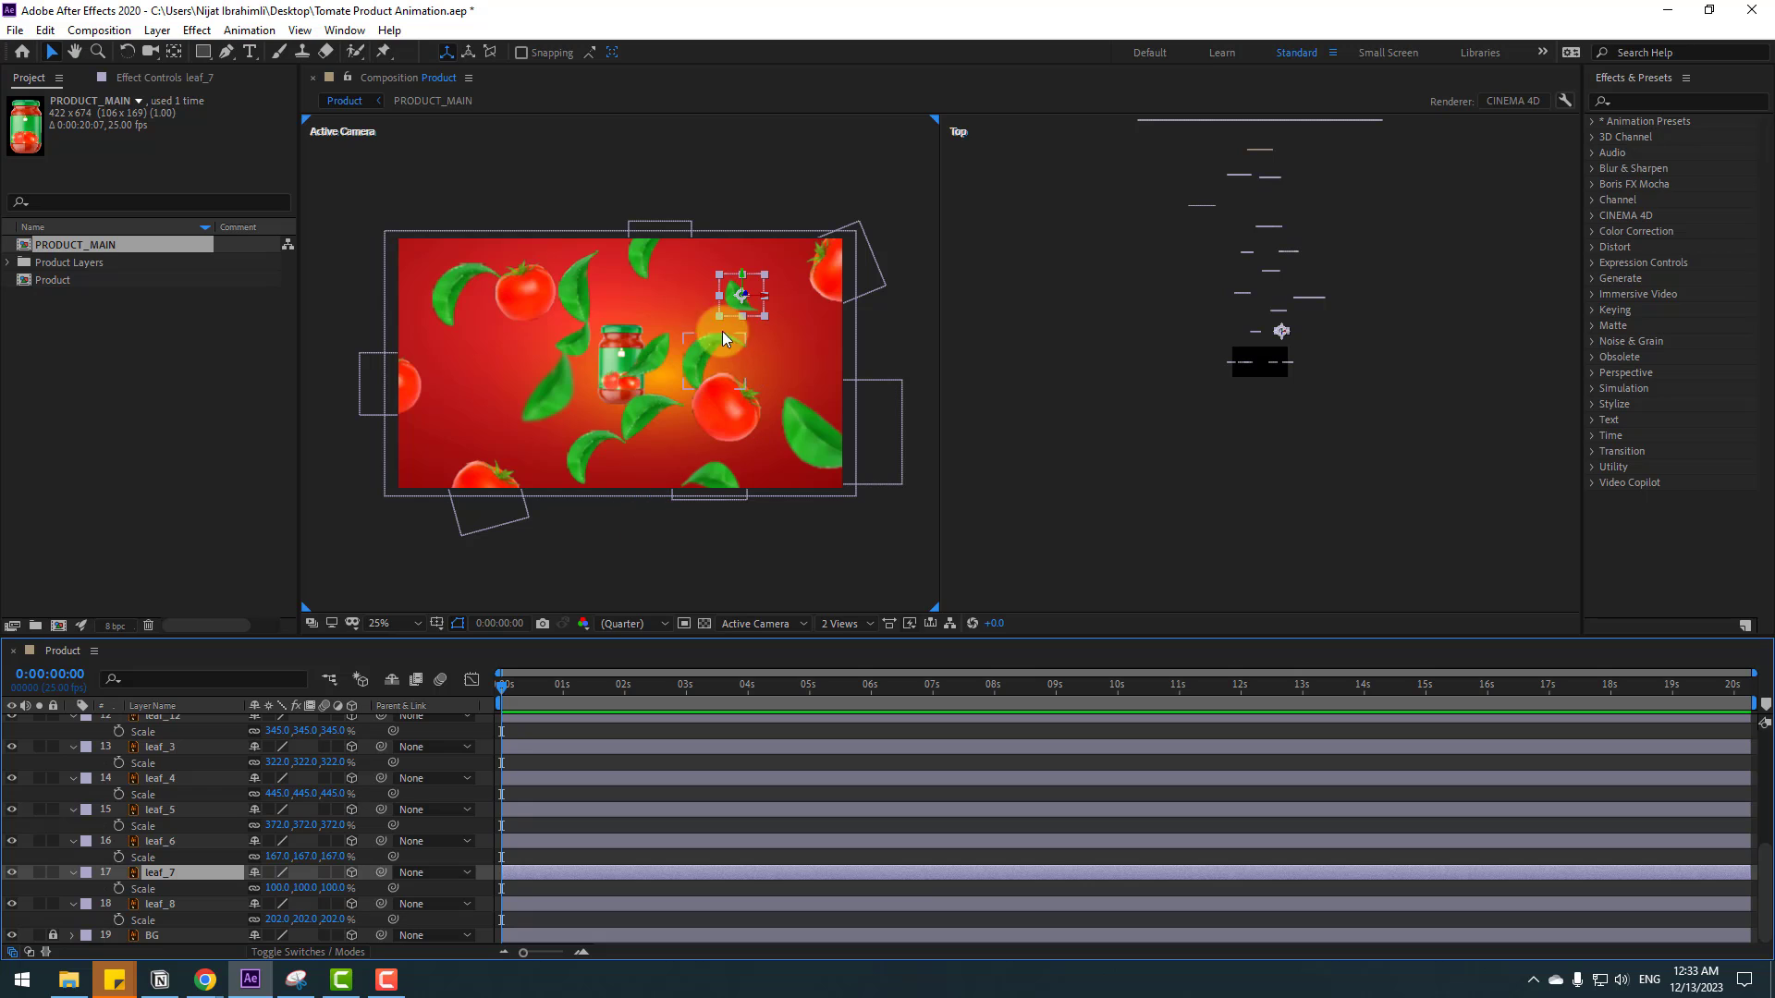
left_click_drag(297, 891, 328, 880)
left_click_drag(724, 303, 727, 293)
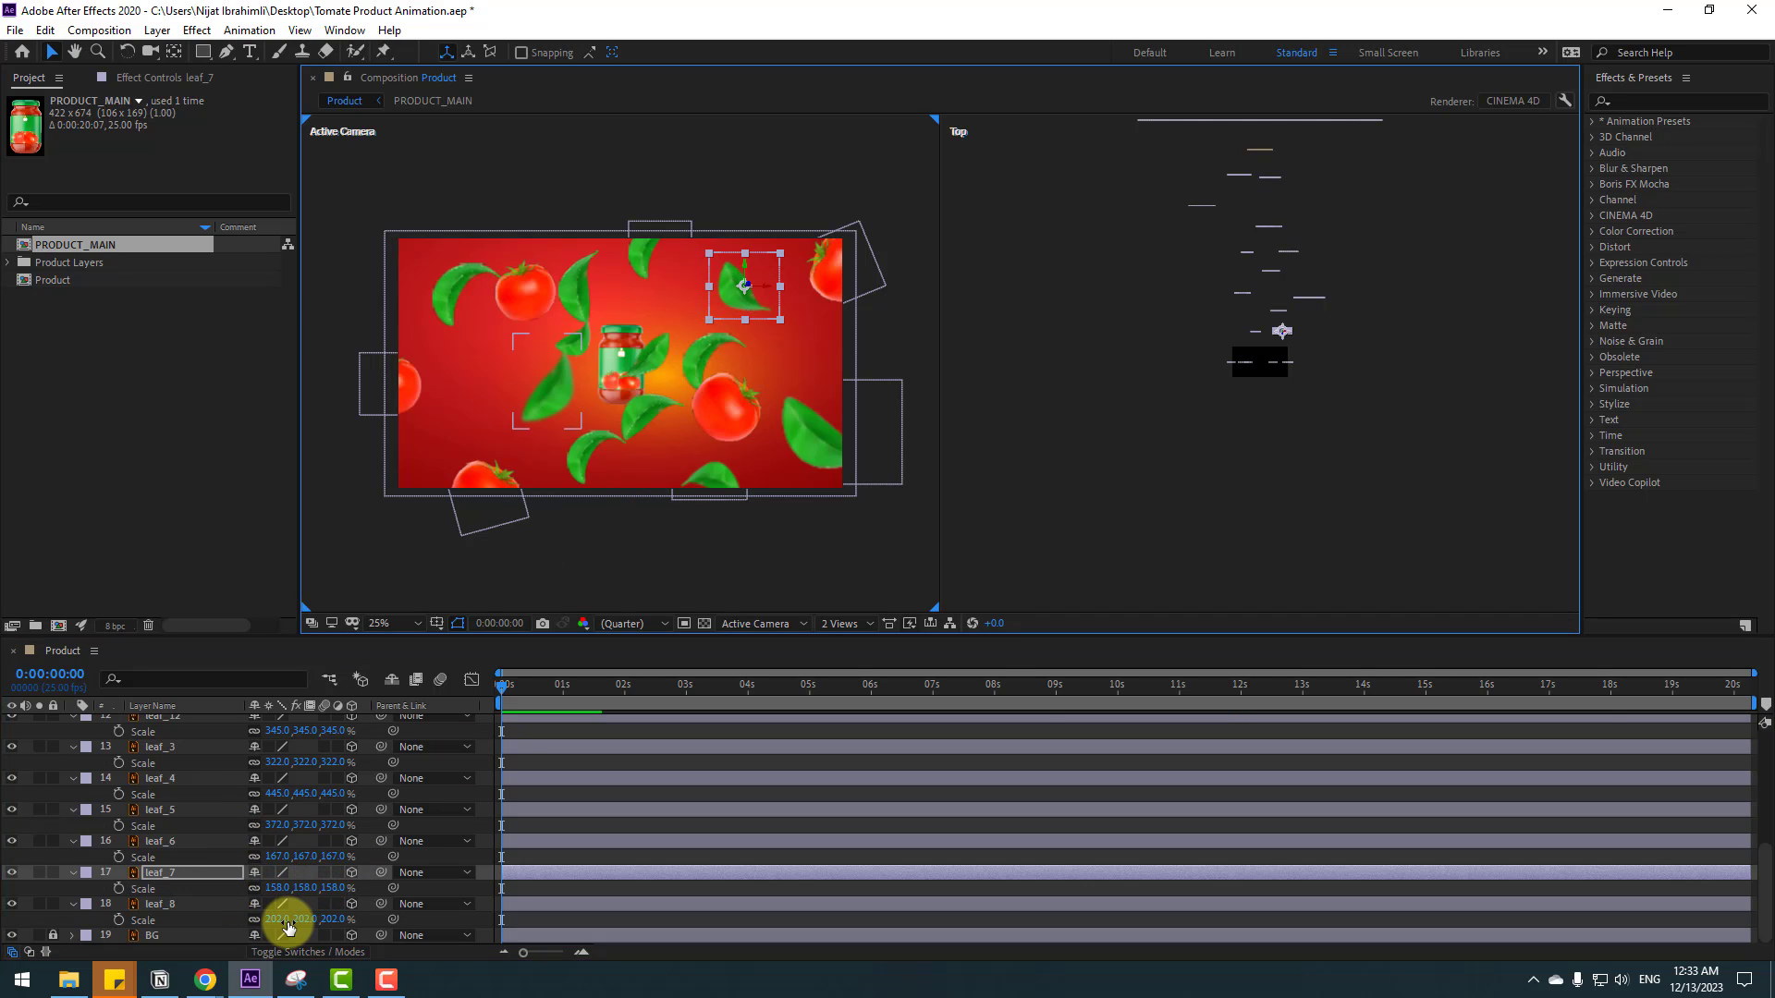
- Spread the leaves around the jar in the camera view, moving leaf_11 to the frame's lower edge and leaf_2 beside the jar's lid
left_click(546, 358)
left_click_drag(487, 418, 593, 481)
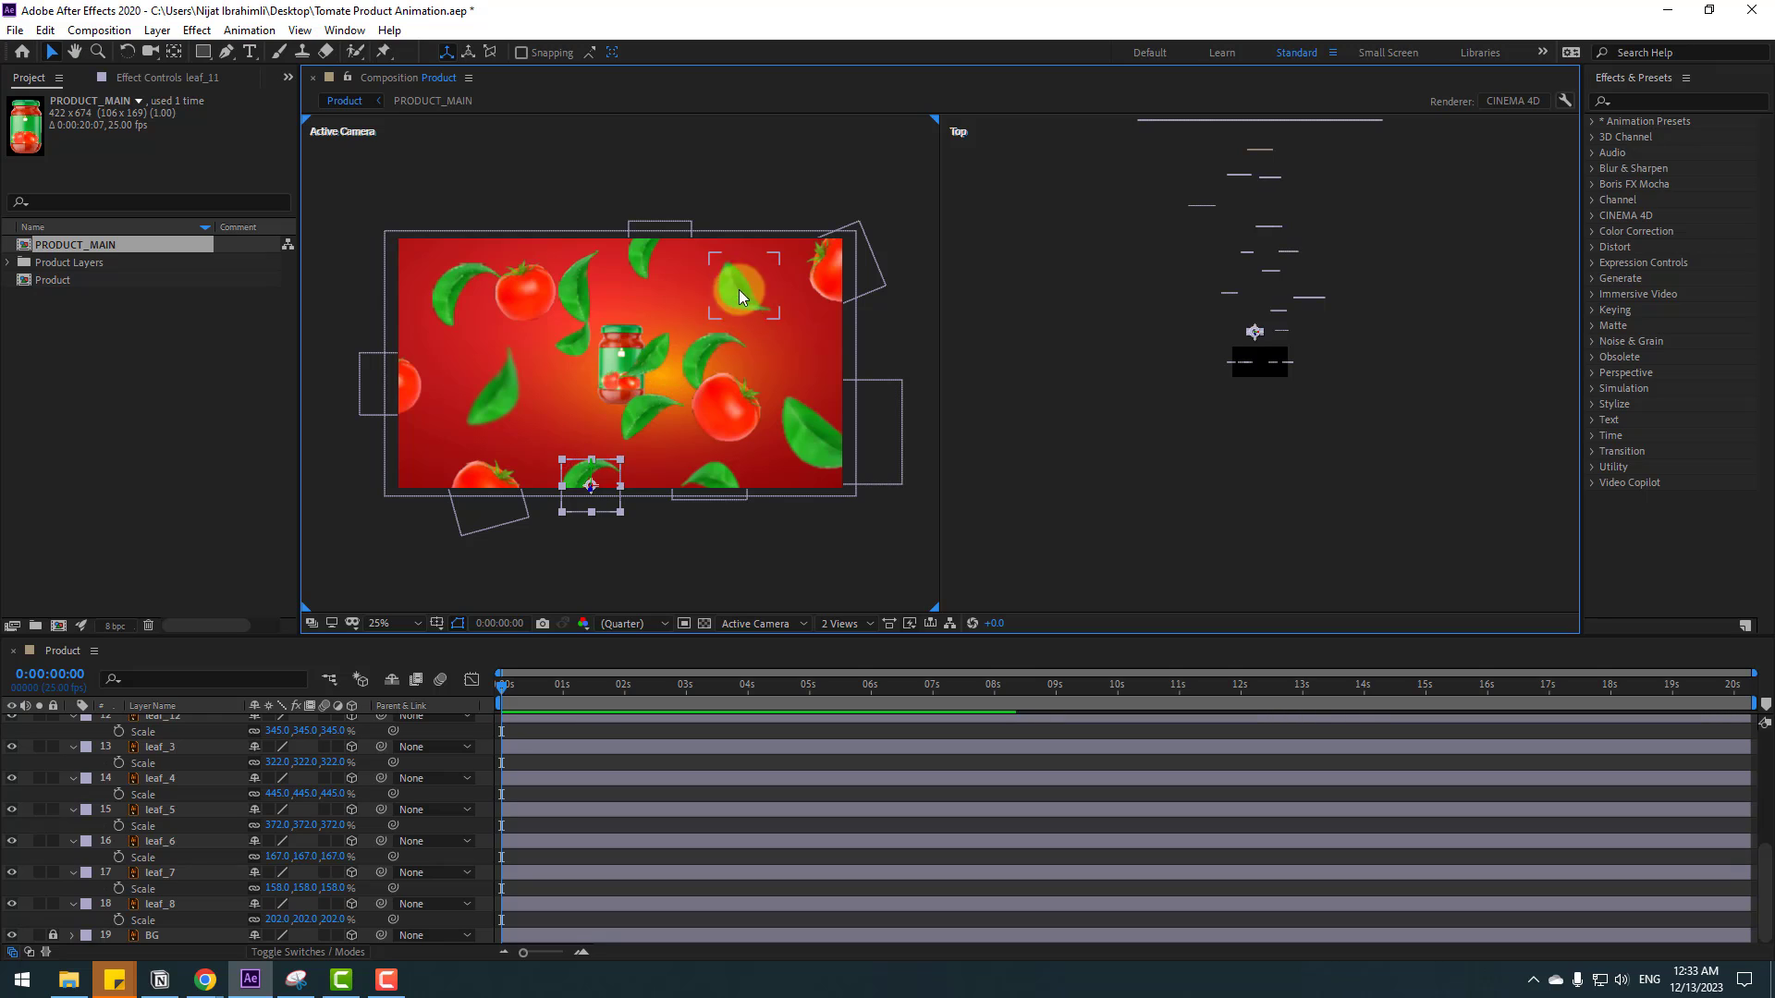
left_click_drag(740, 296, 710, 333)
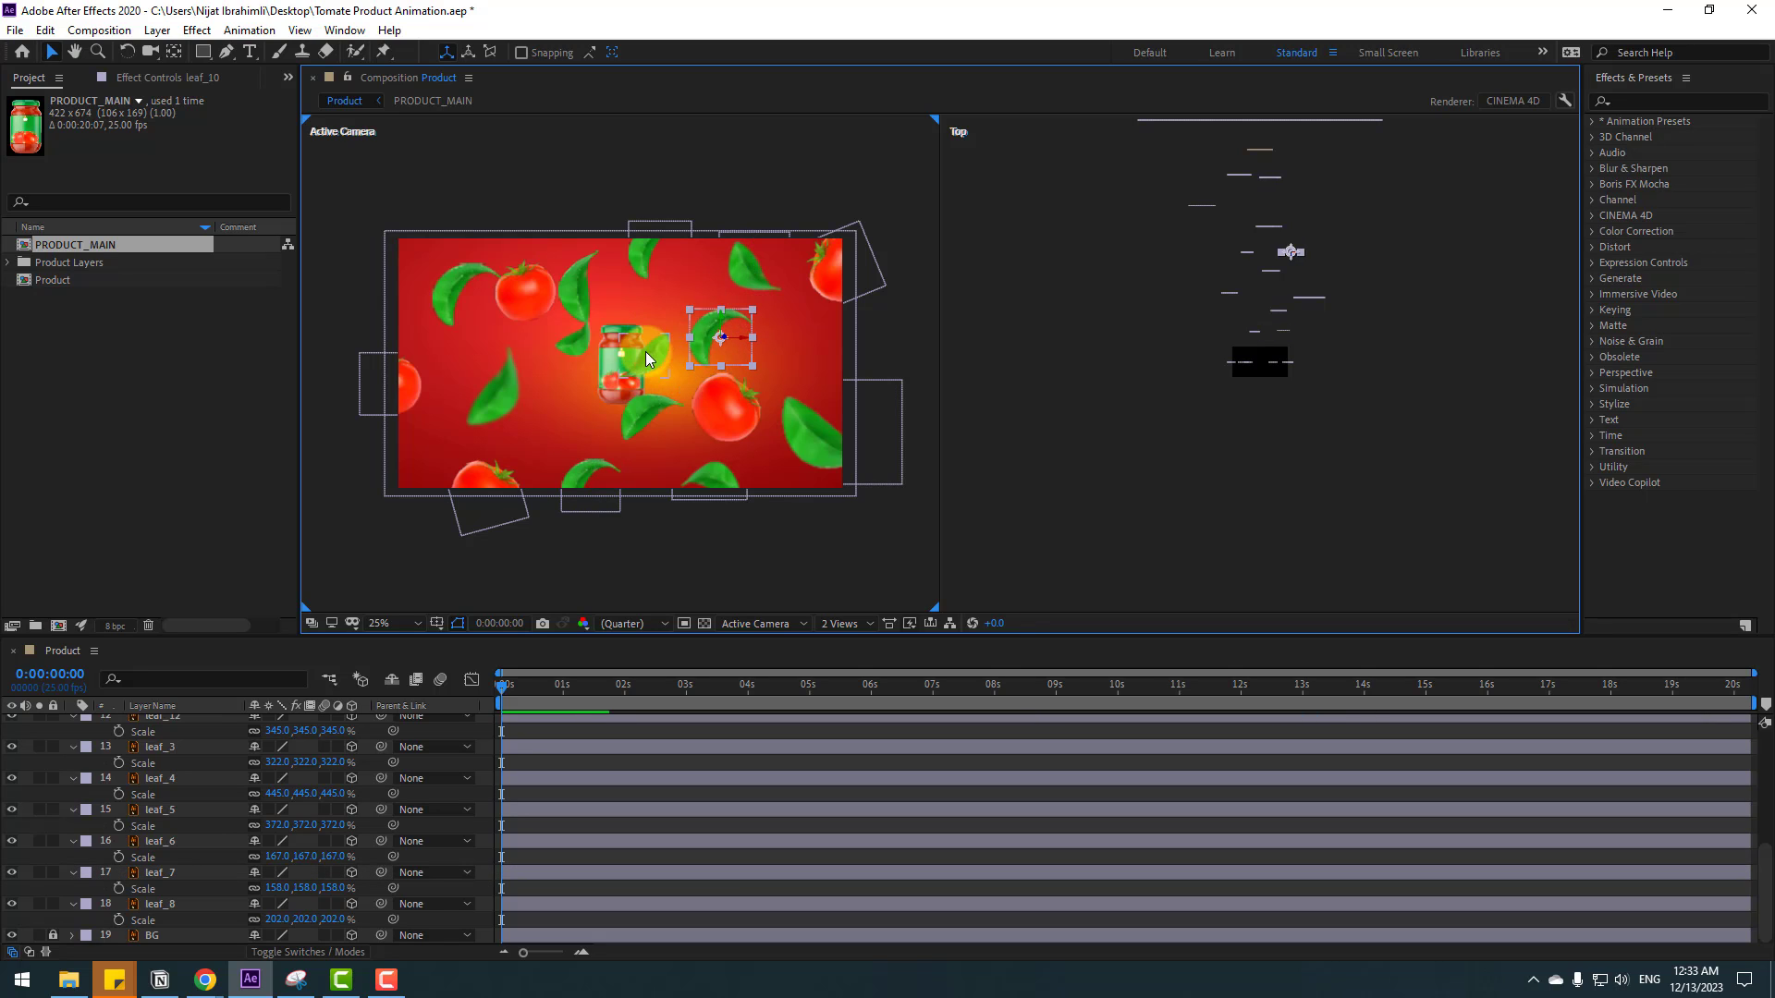
left_click_drag(578, 307, 561, 377)
left_click_drag(639, 417, 662, 322)
left_click(1098, 408)
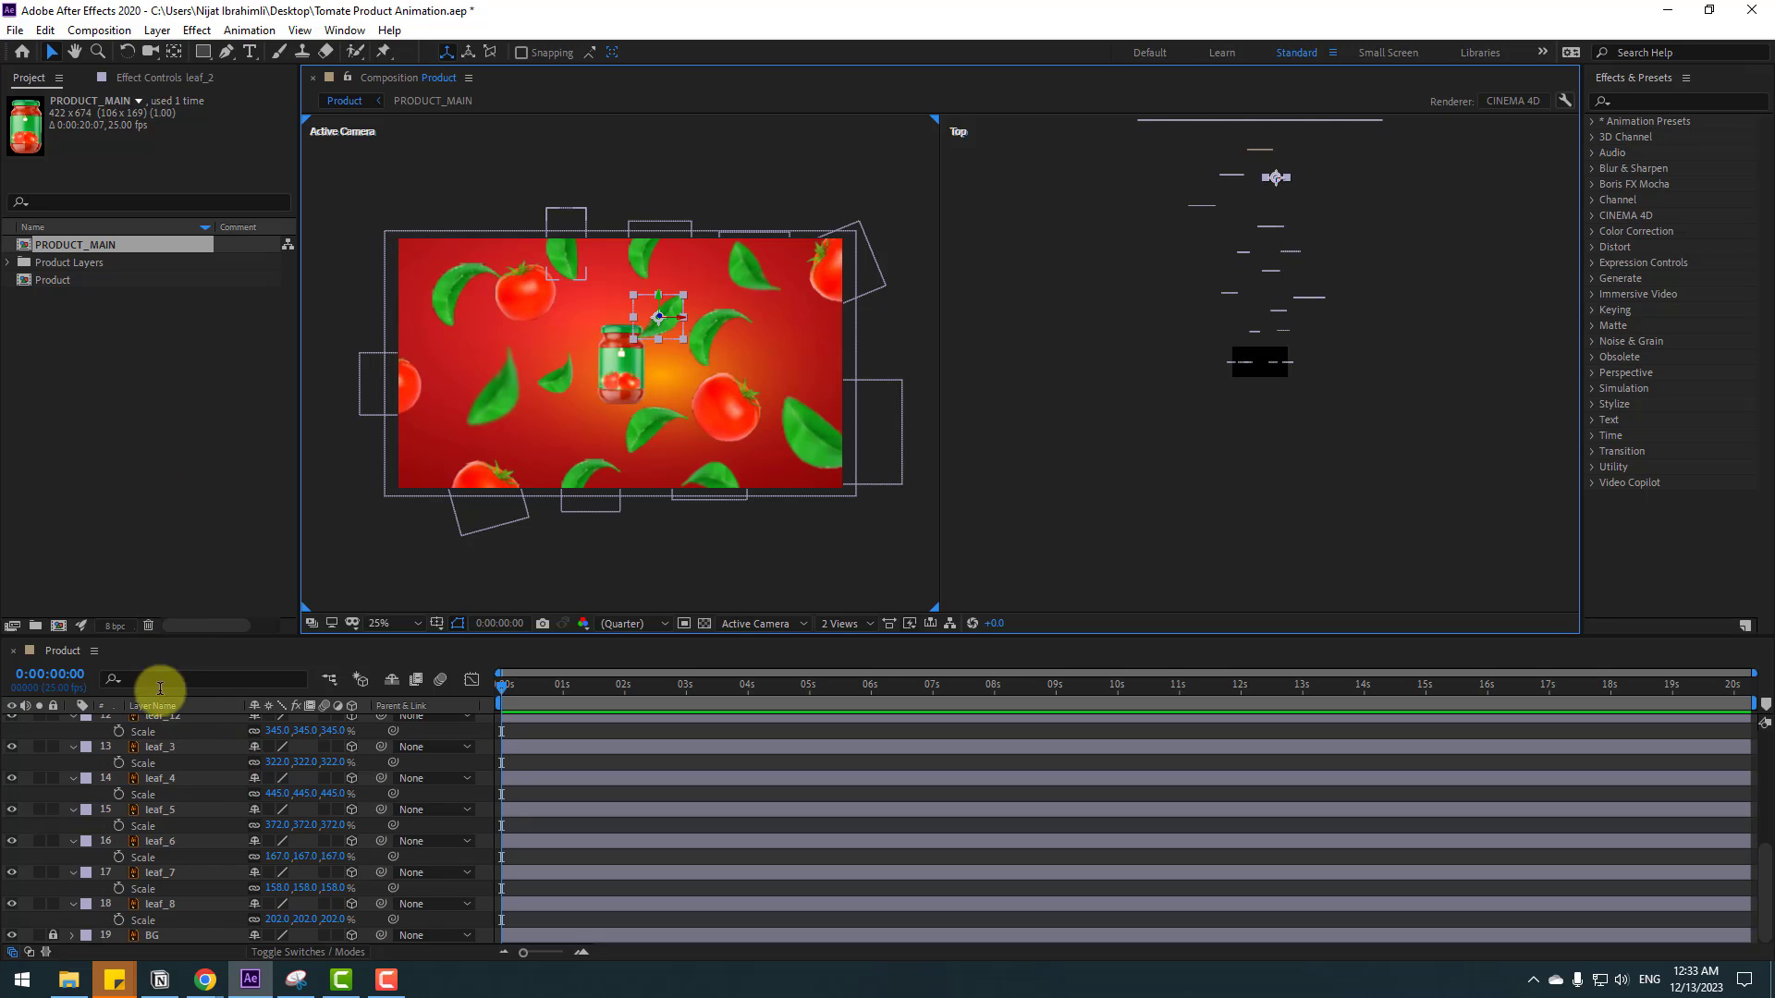
- Add a two-node camera with the 50mm preset above the PRODUCT_MAIN layer
scroll(166, 727, "up", 5)
left_click(176, 725)
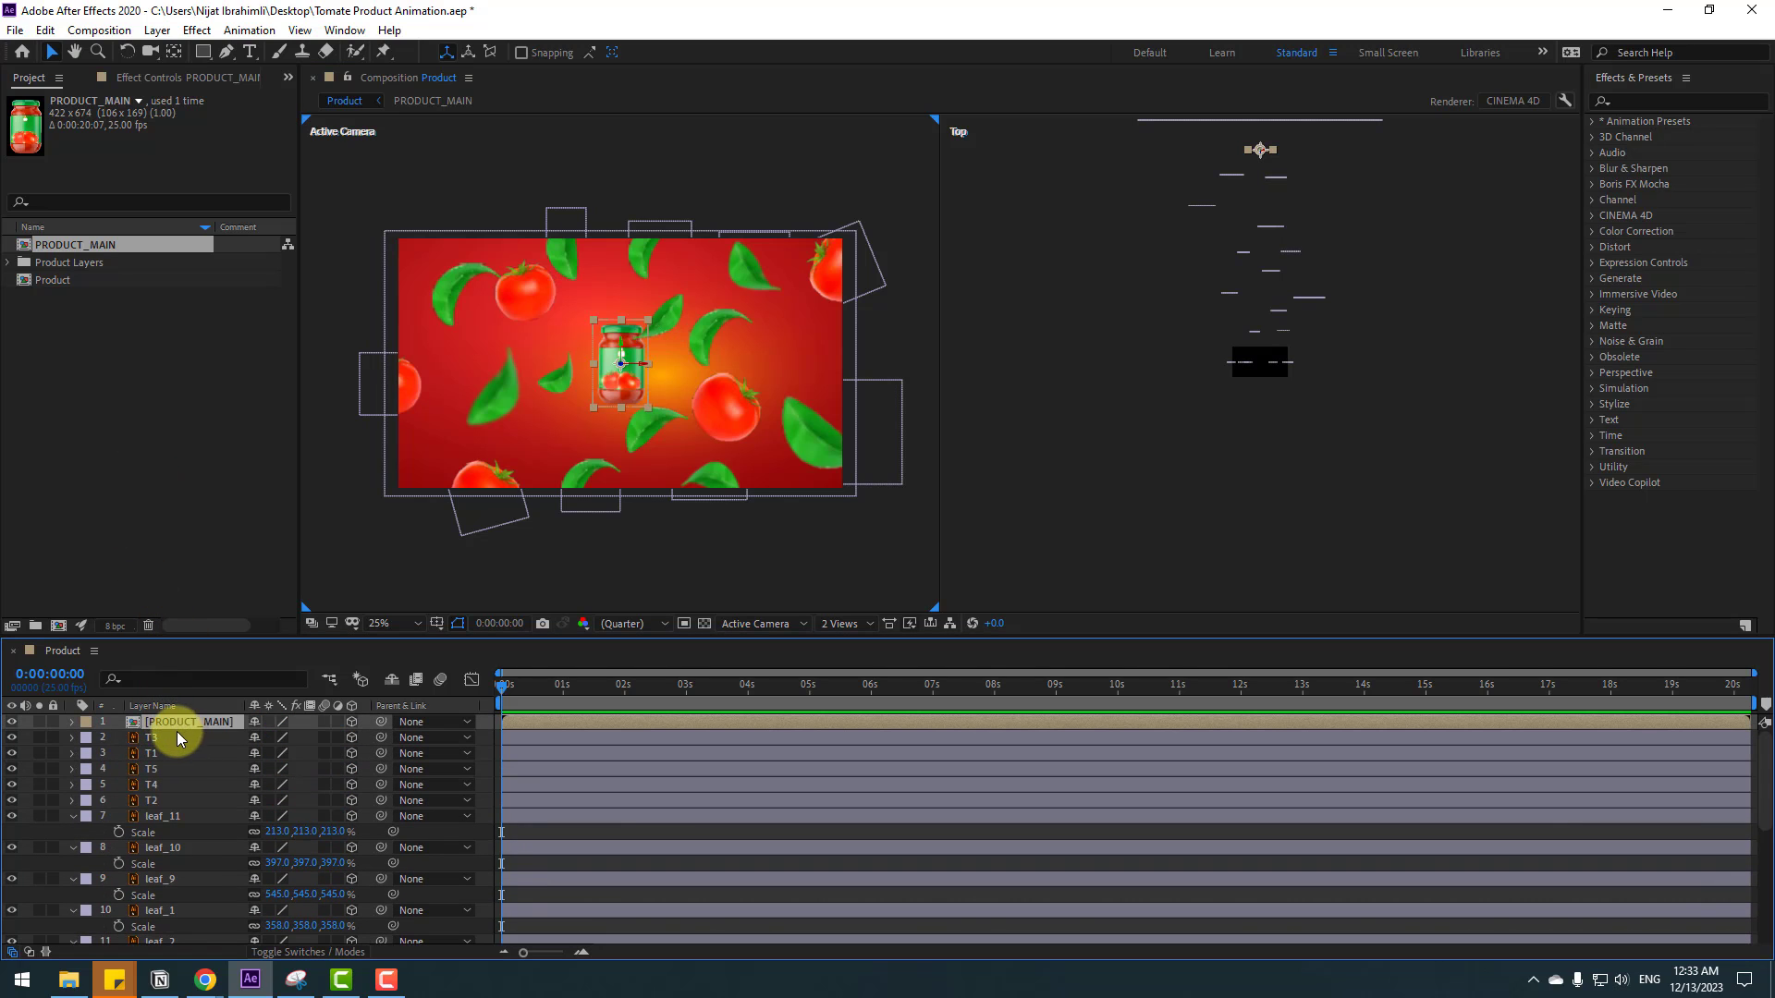
left_click(159, 37)
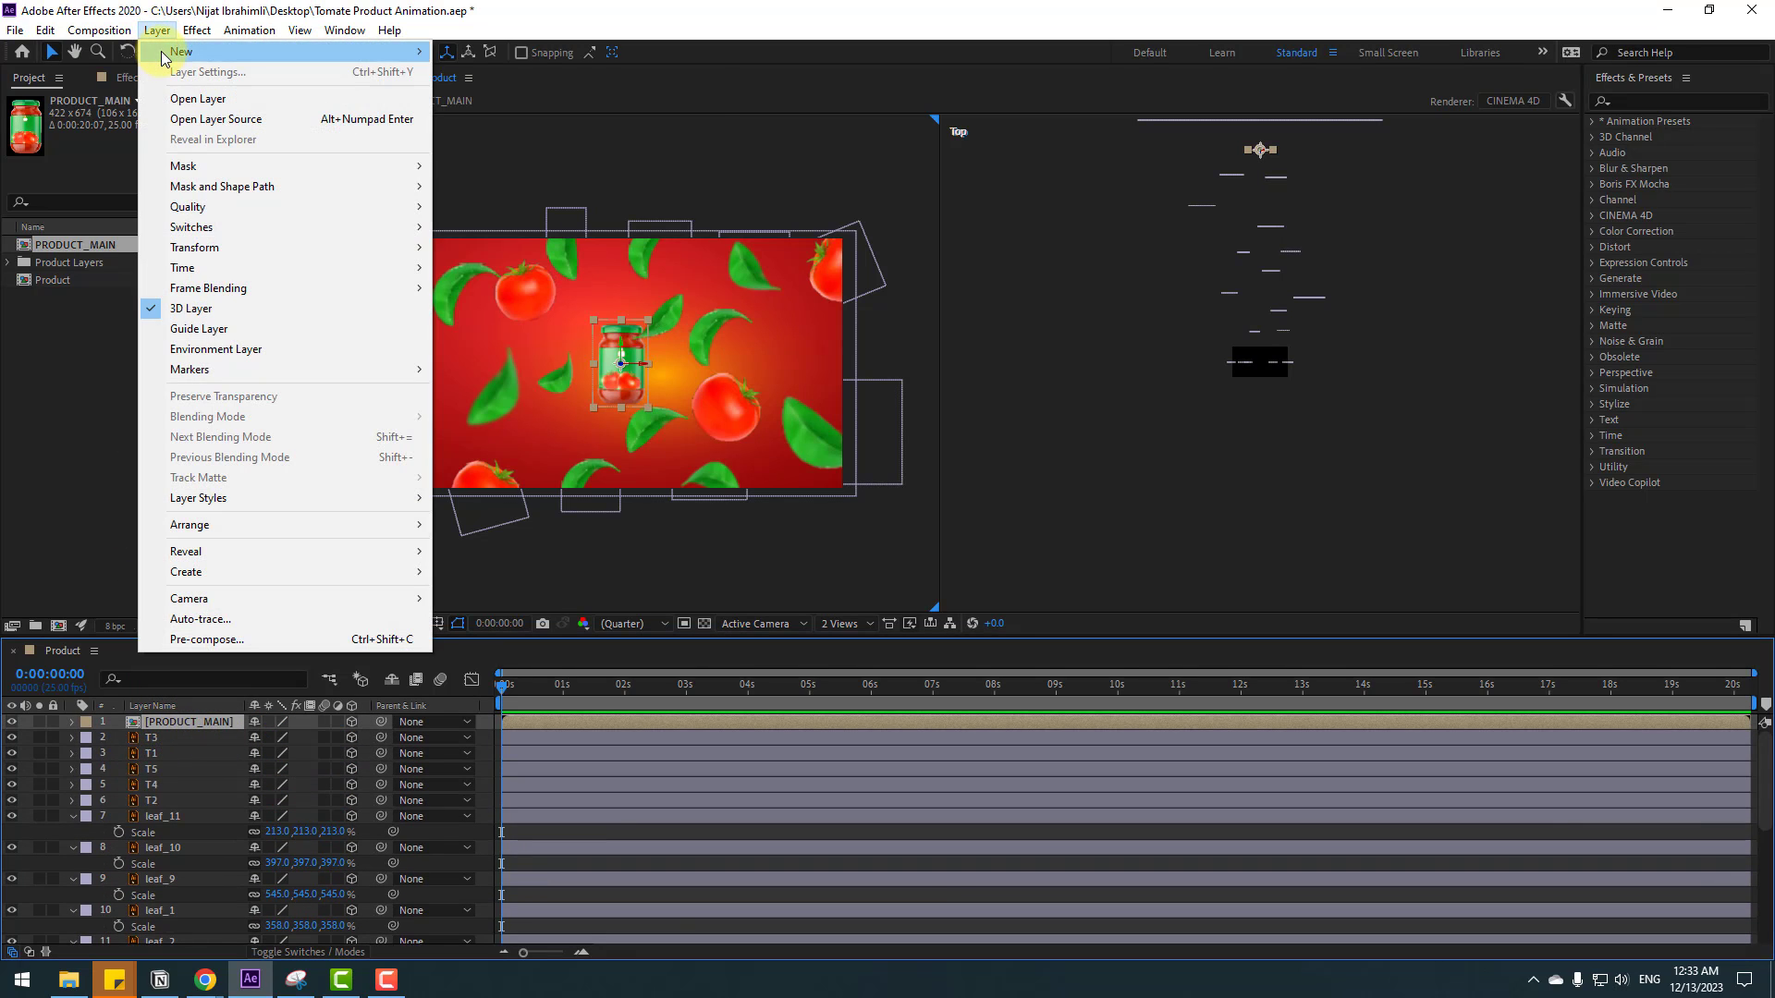
mouse_move(407, 51)
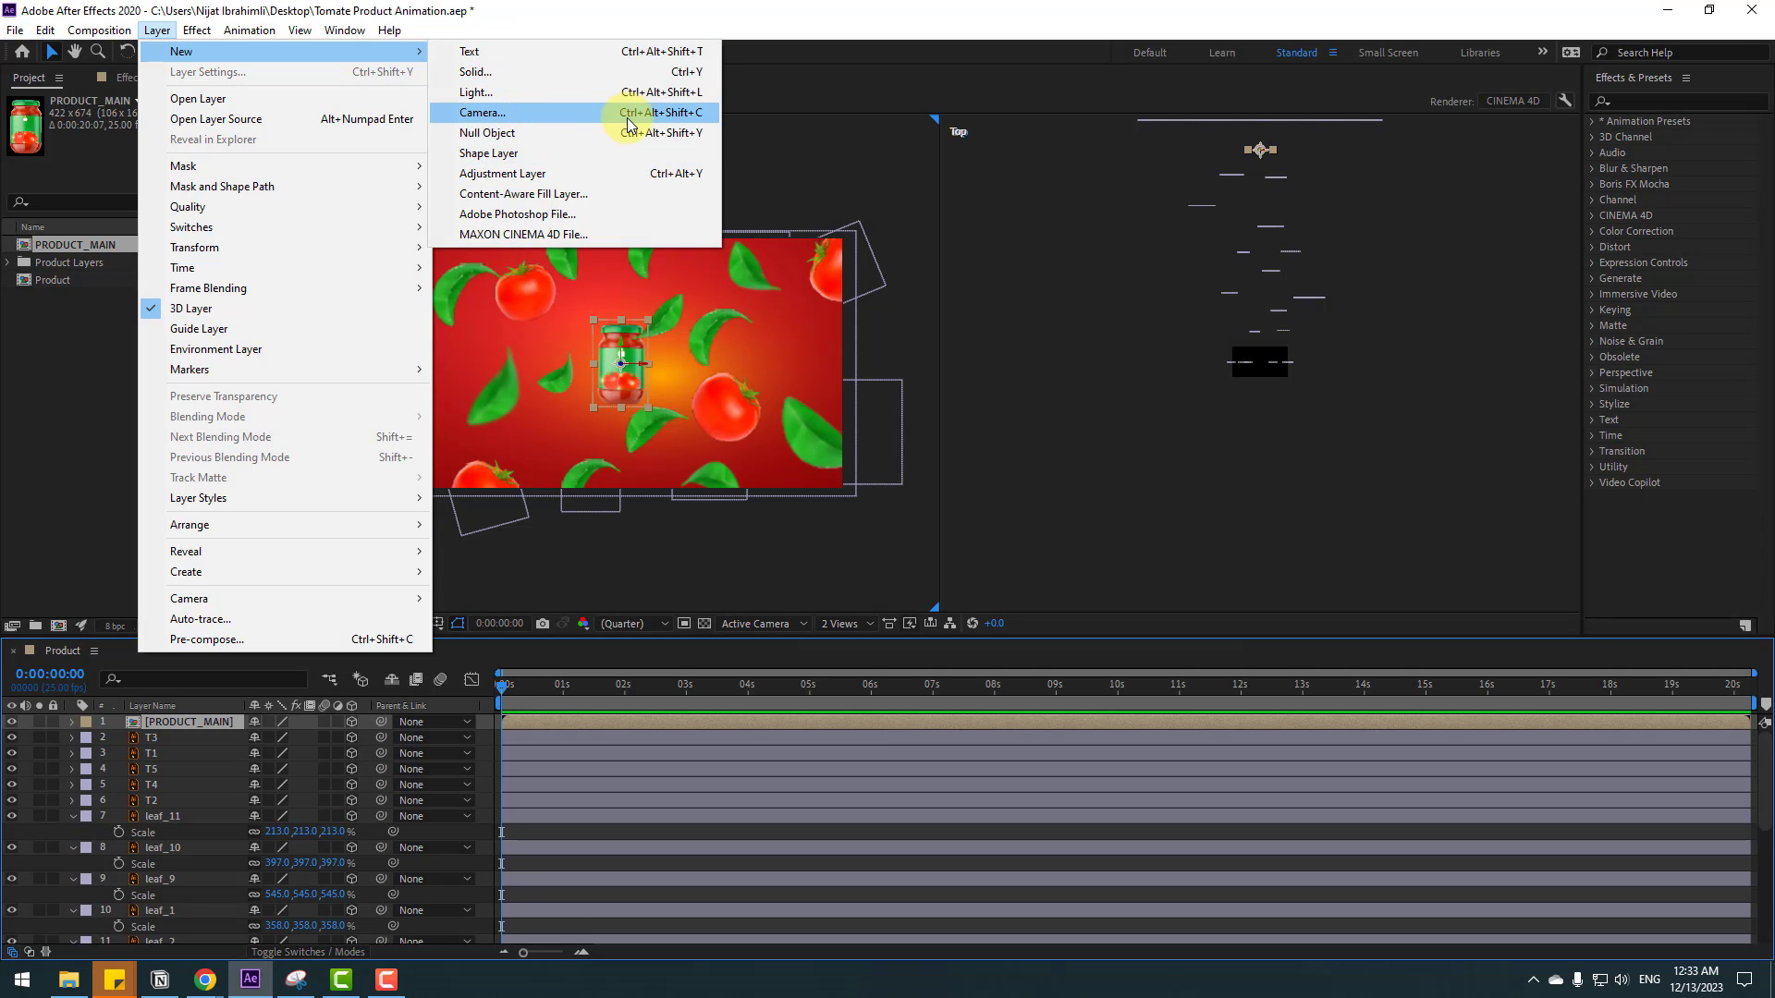
left_click(698, 115)
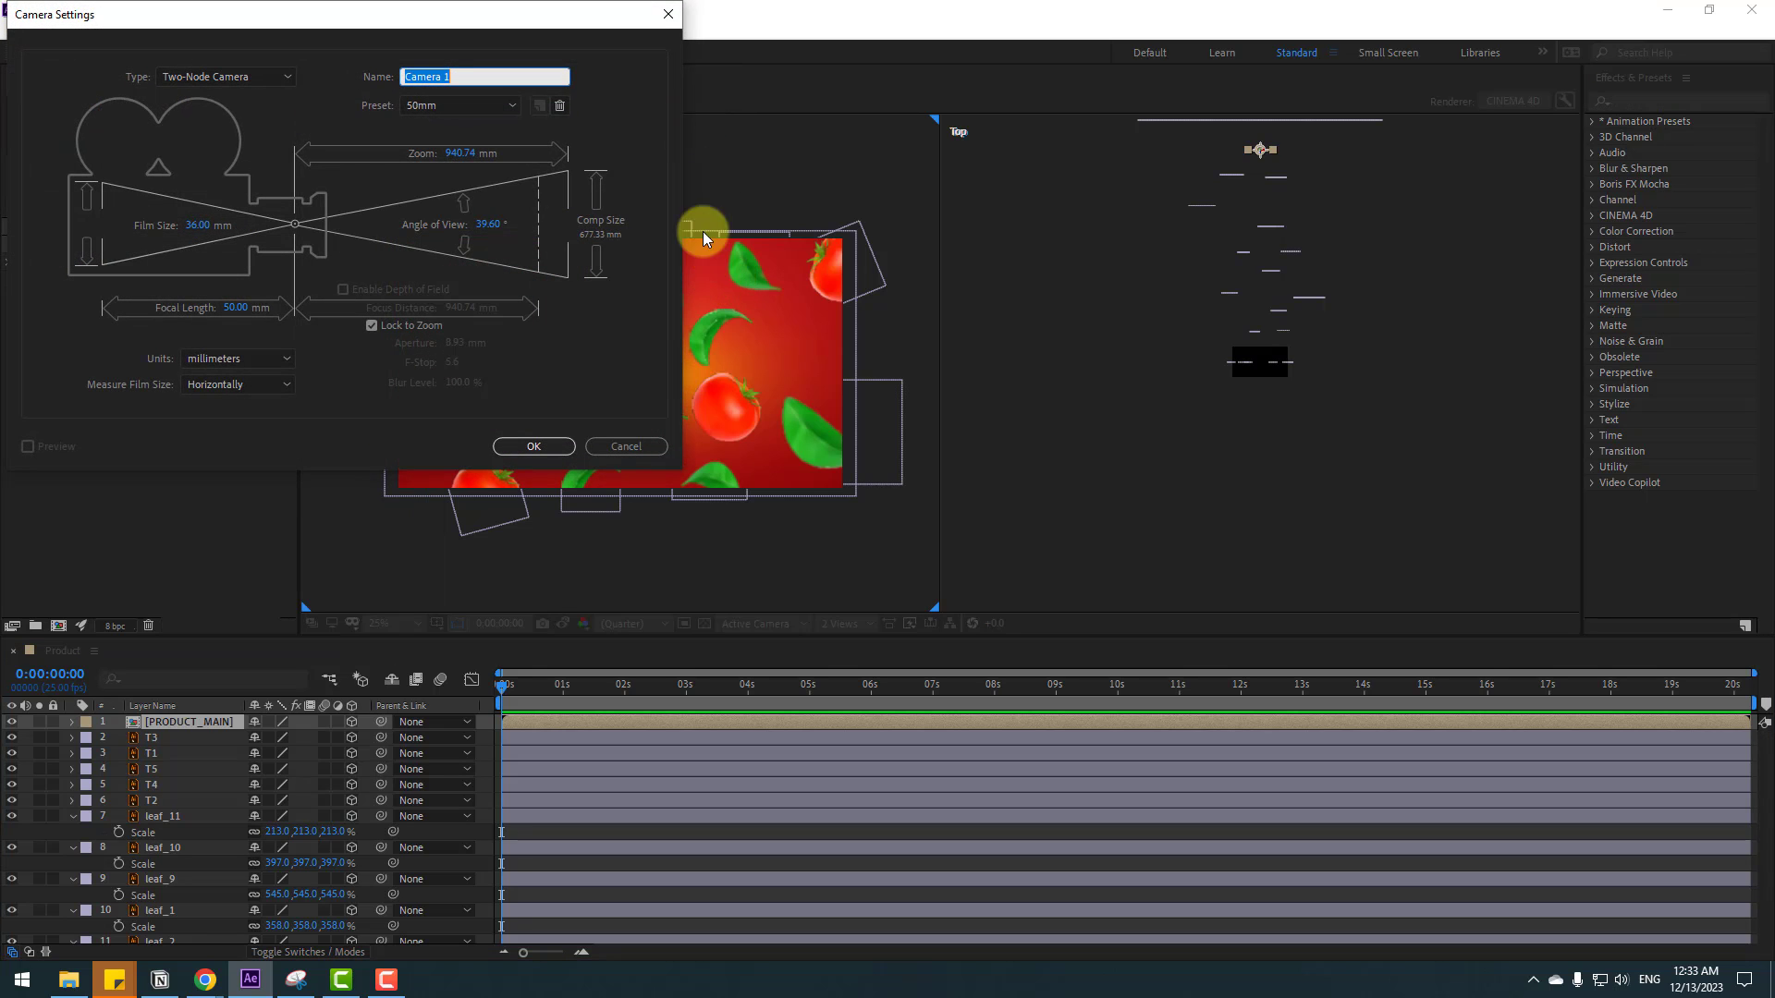
left_click(525, 450)
scroll(1259, 391, "up", 2)
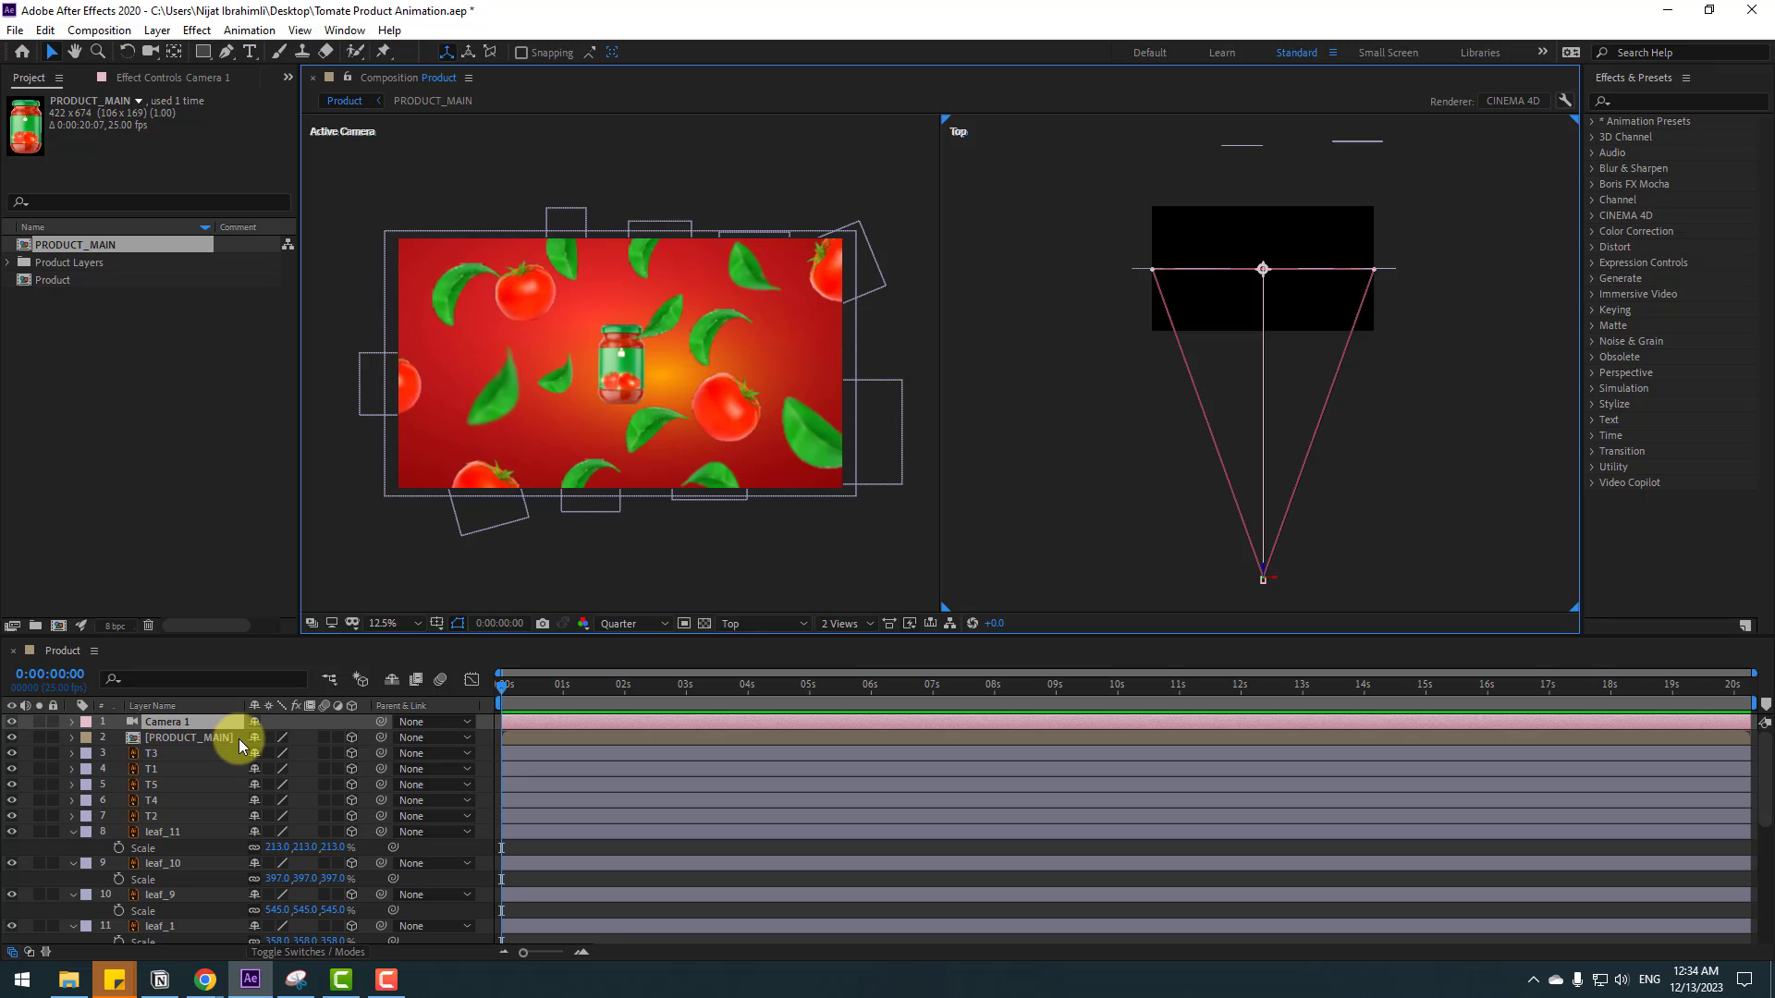
- Create an orbit null for the Camera 1 layer
left_click(176, 724)
right_click(176, 731)
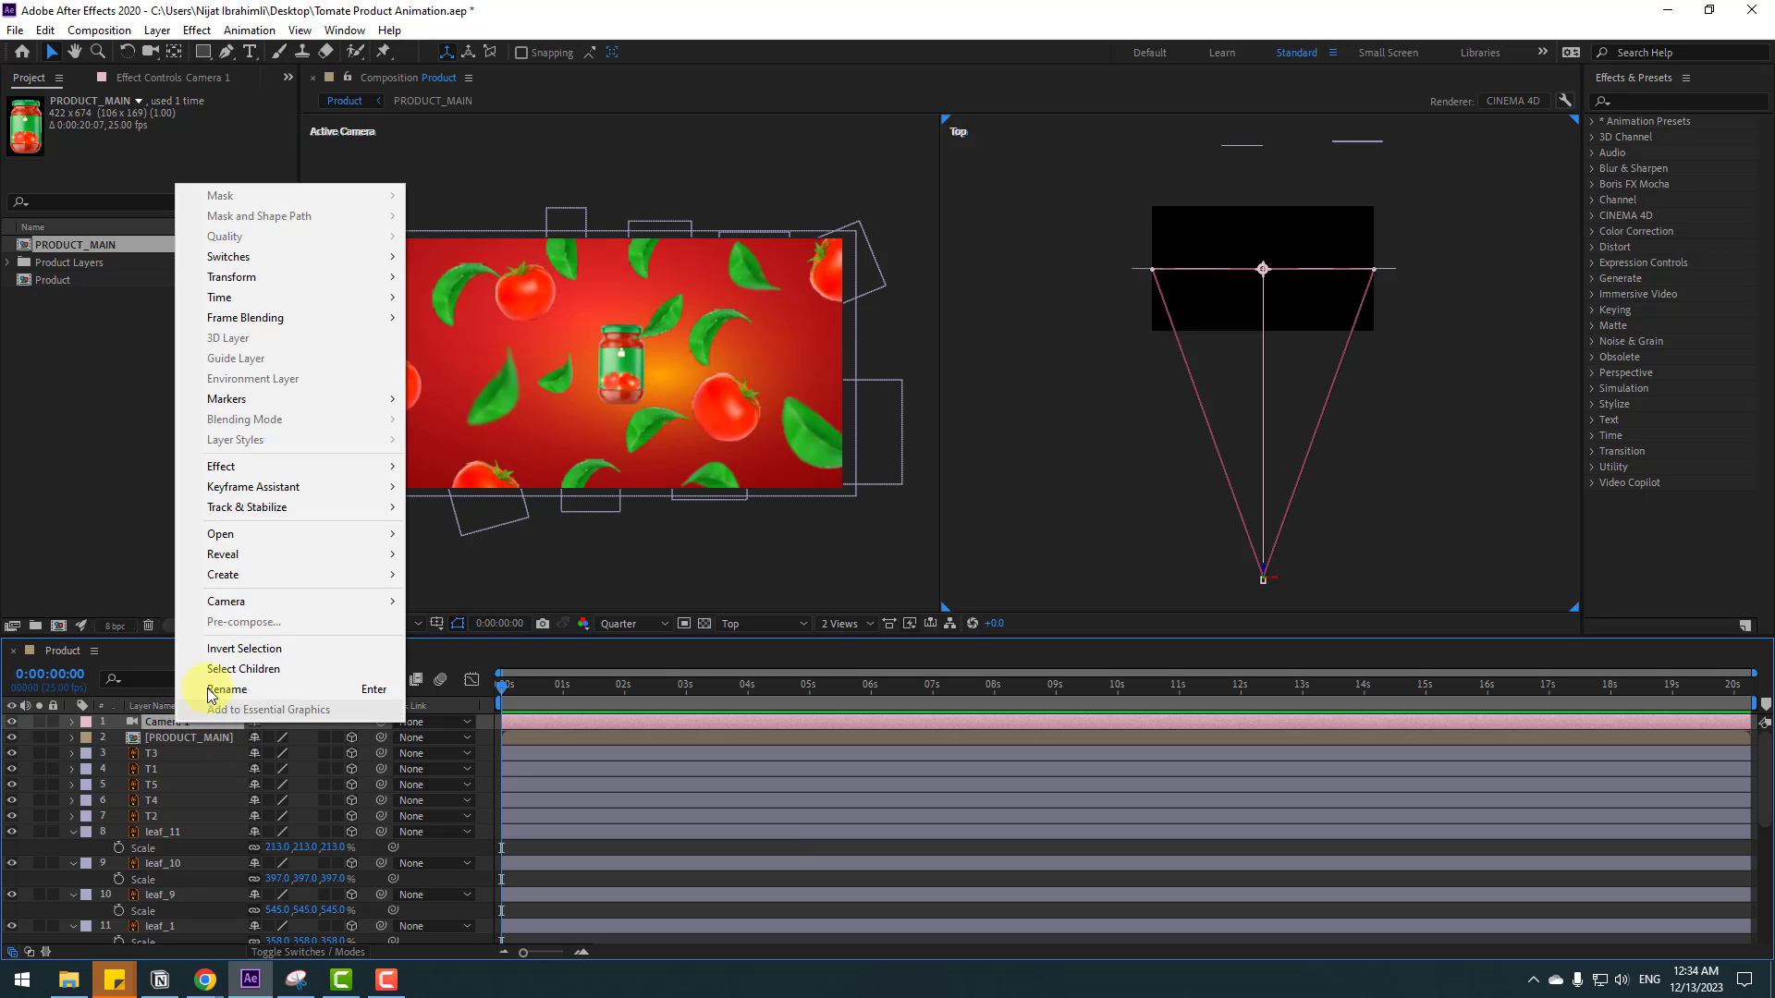
mouse_move(393, 602)
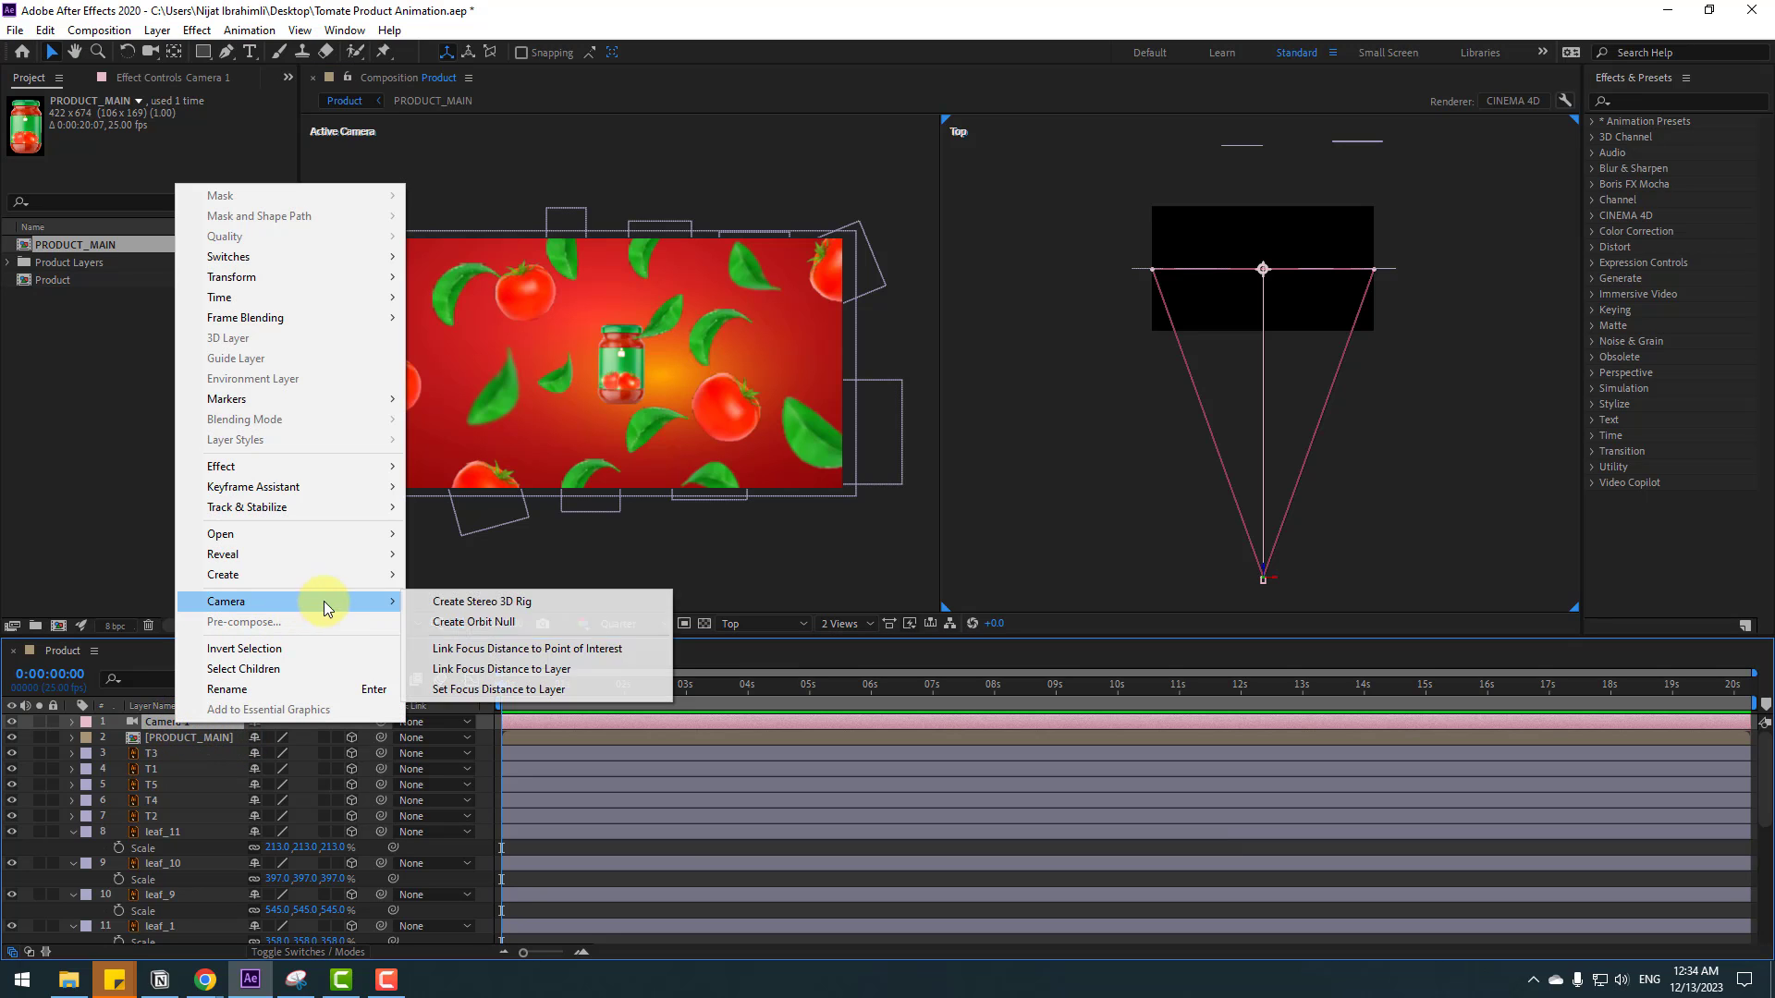
left_click(511, 625)
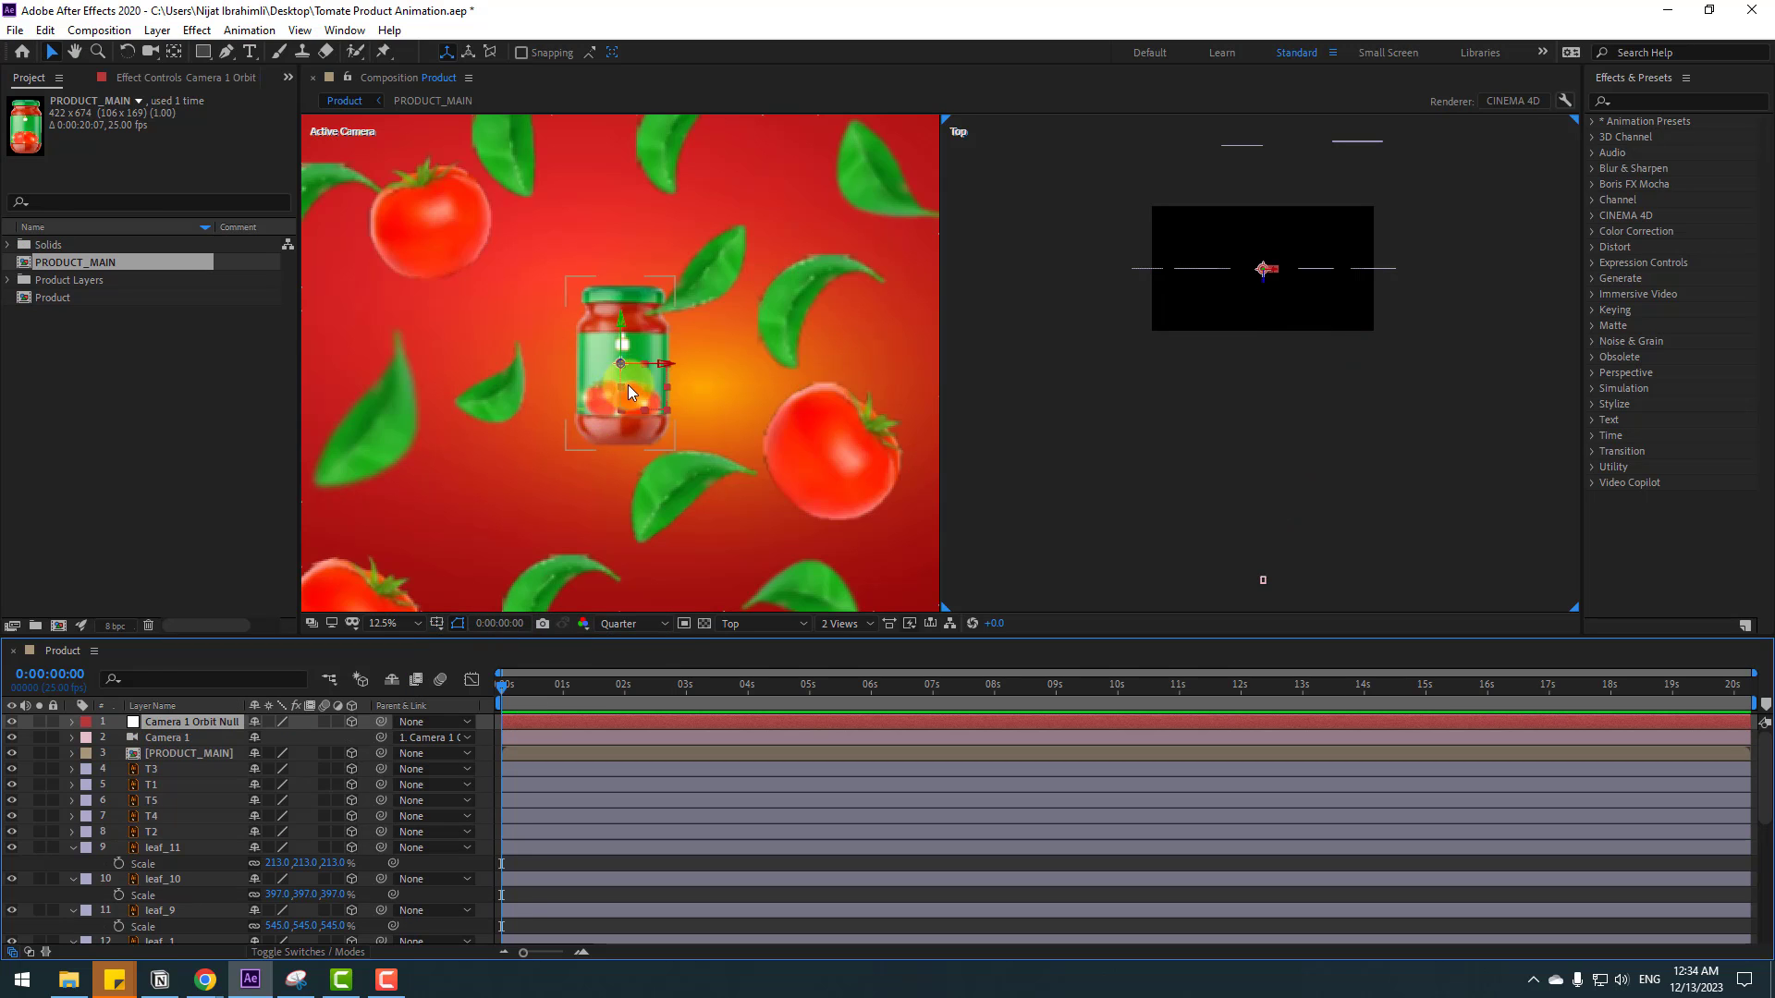
- Center the anchor point of the camera's orbit null and return to the Selection tool
left_click(529, 564)
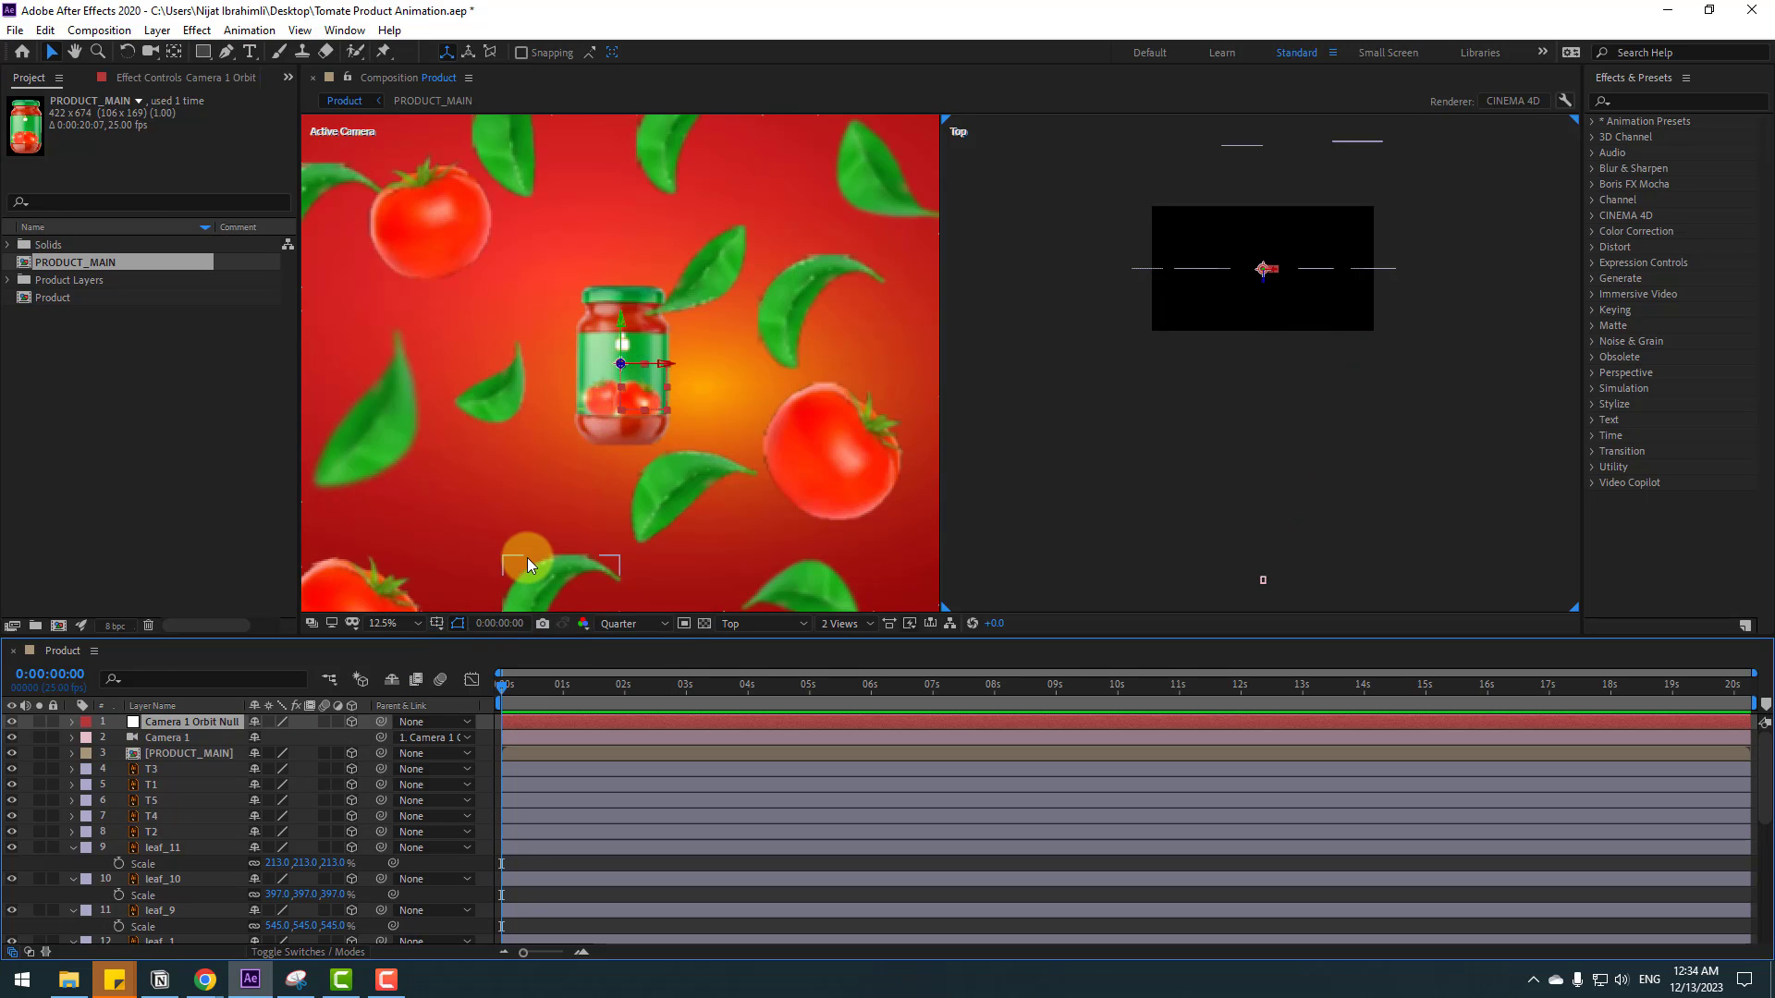
left_click(173, 57)
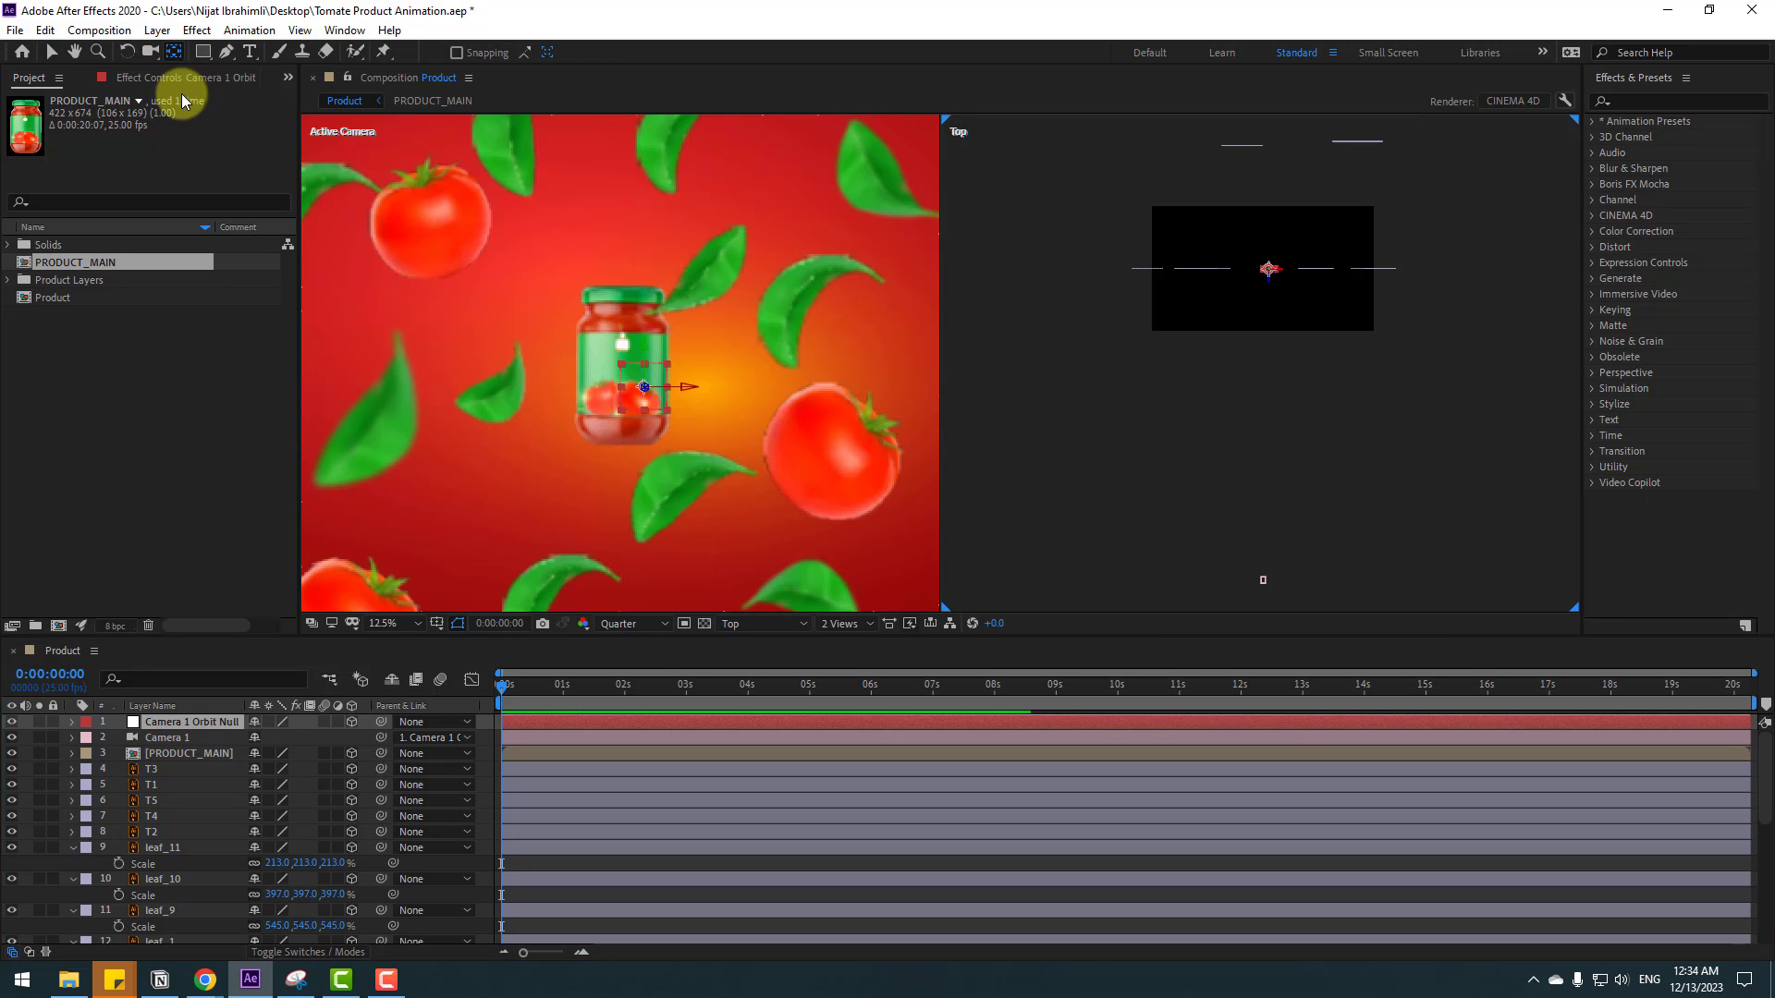
left_click(53, 55)
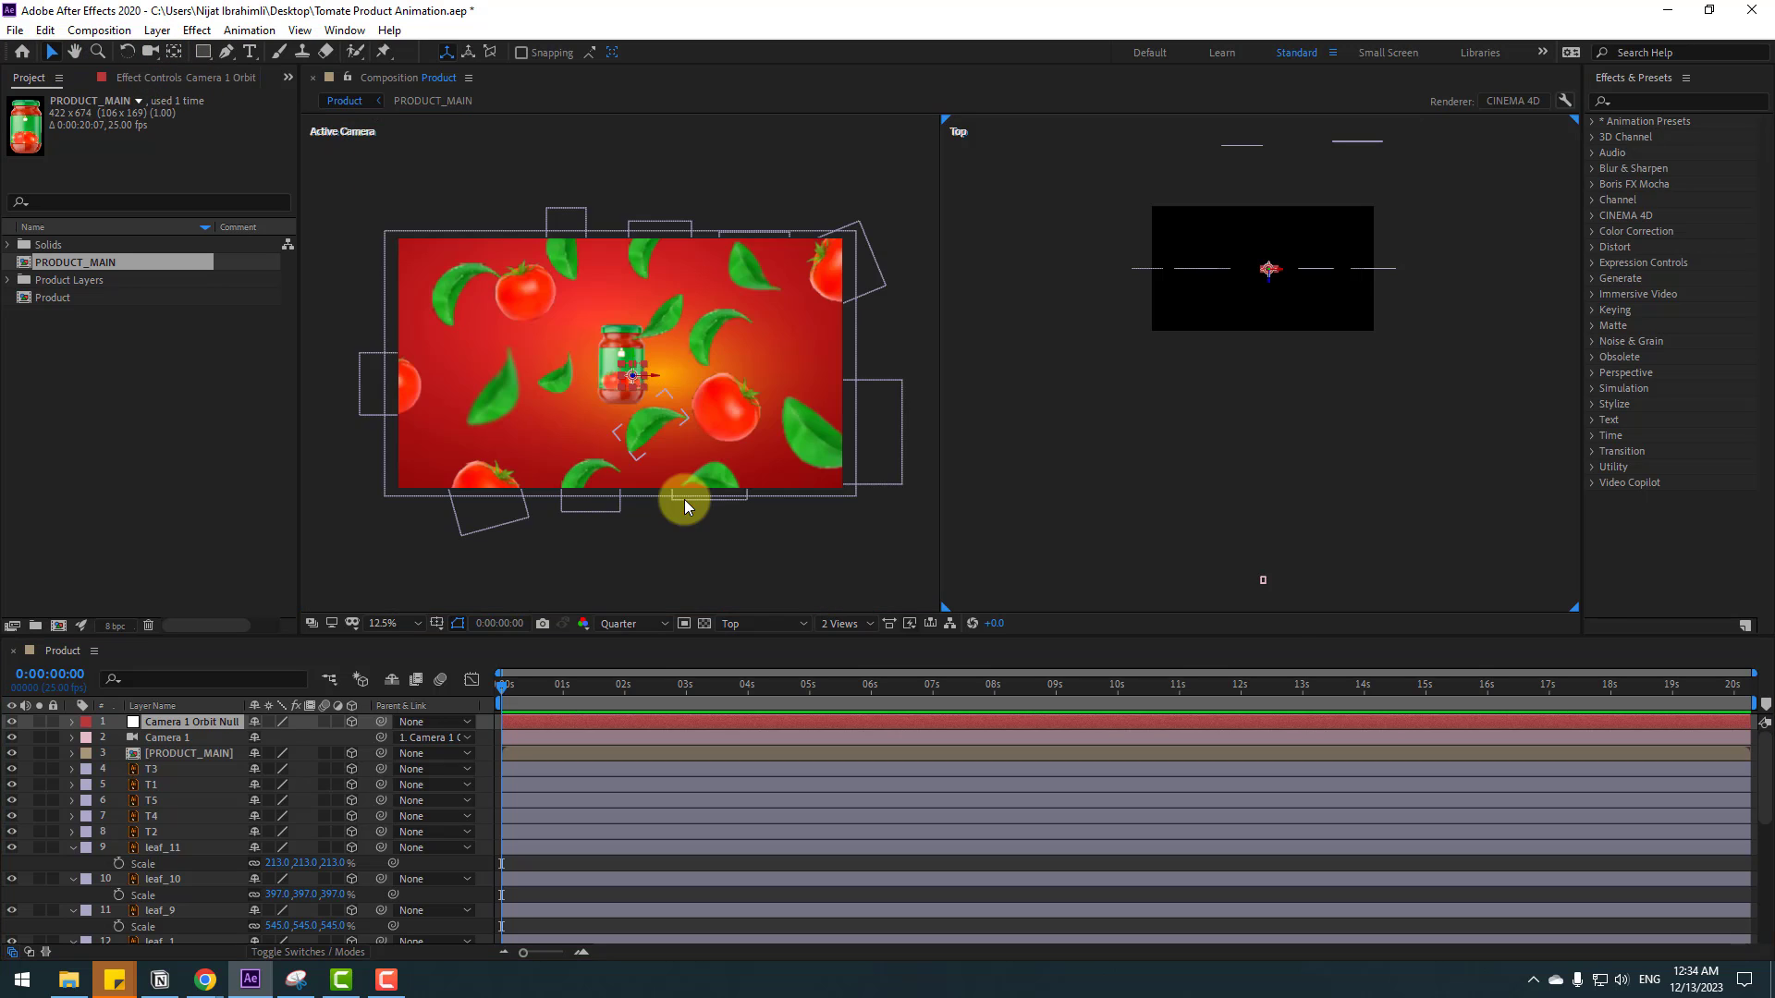
- Keyframe the orbit null's Position at the start, and at 0:00:05:03 set its Z value to 4995
left_click(180, 728)
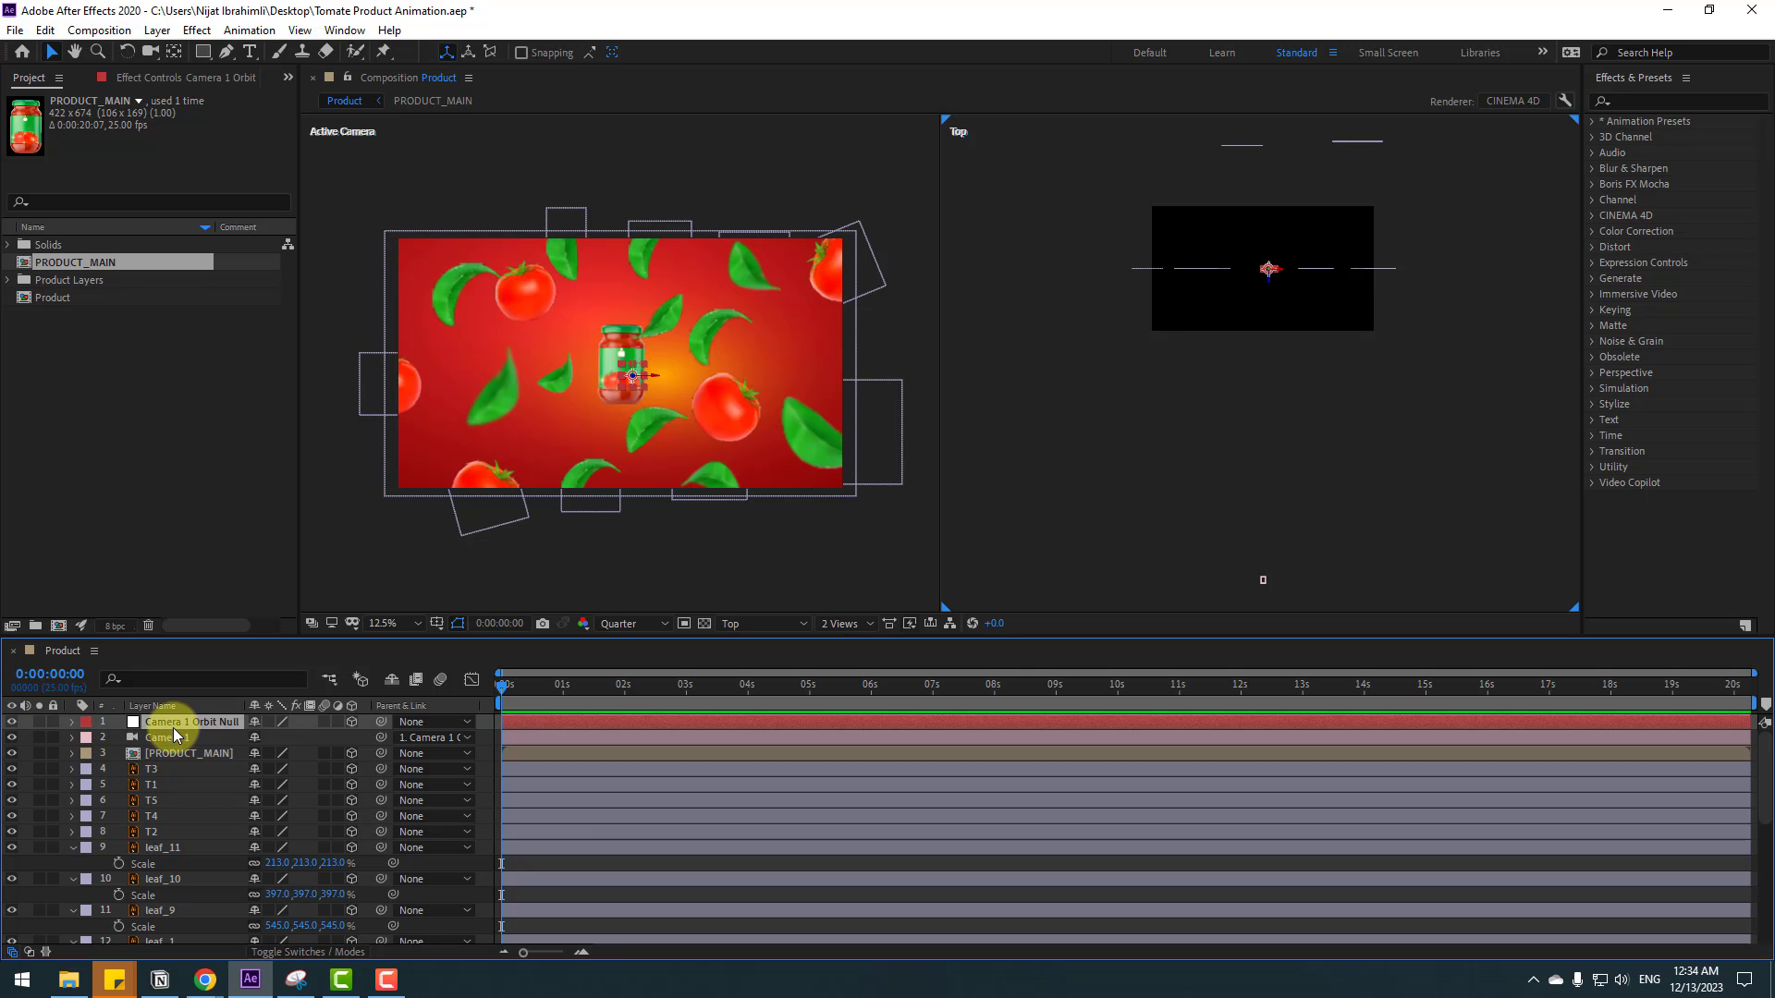
key("p")
left_click(740, 721)
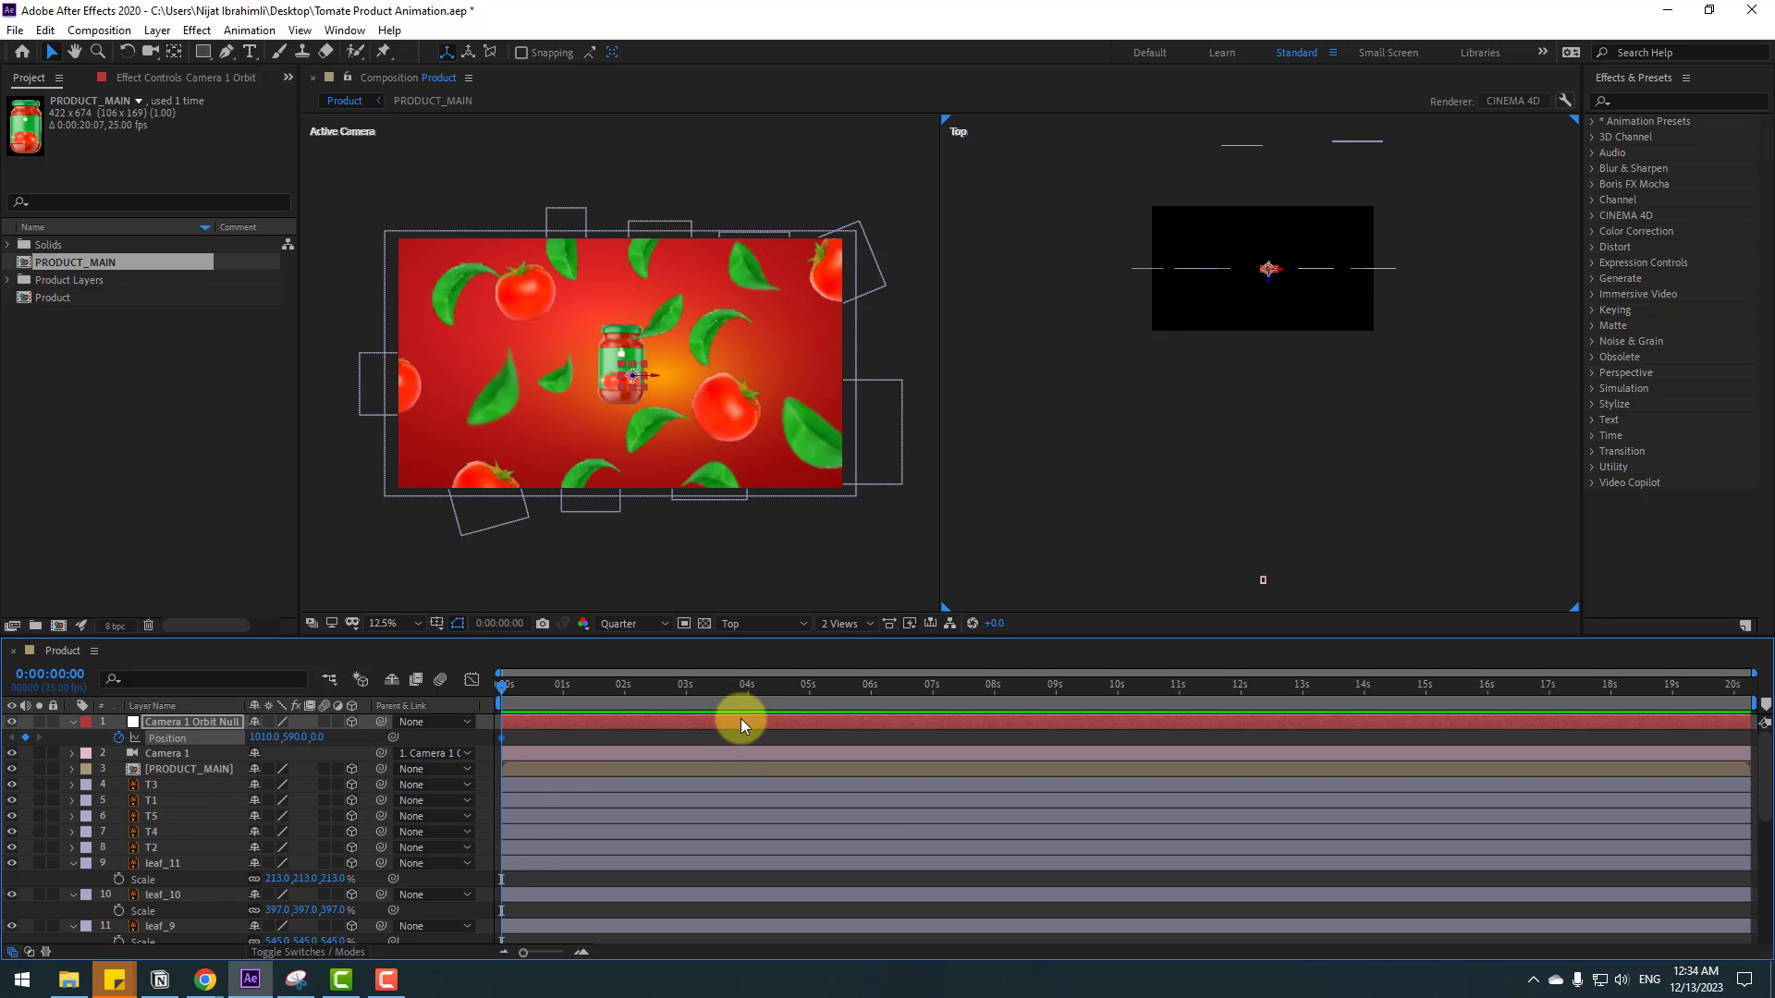
left_click(704, 694)
left_click(324, 739)
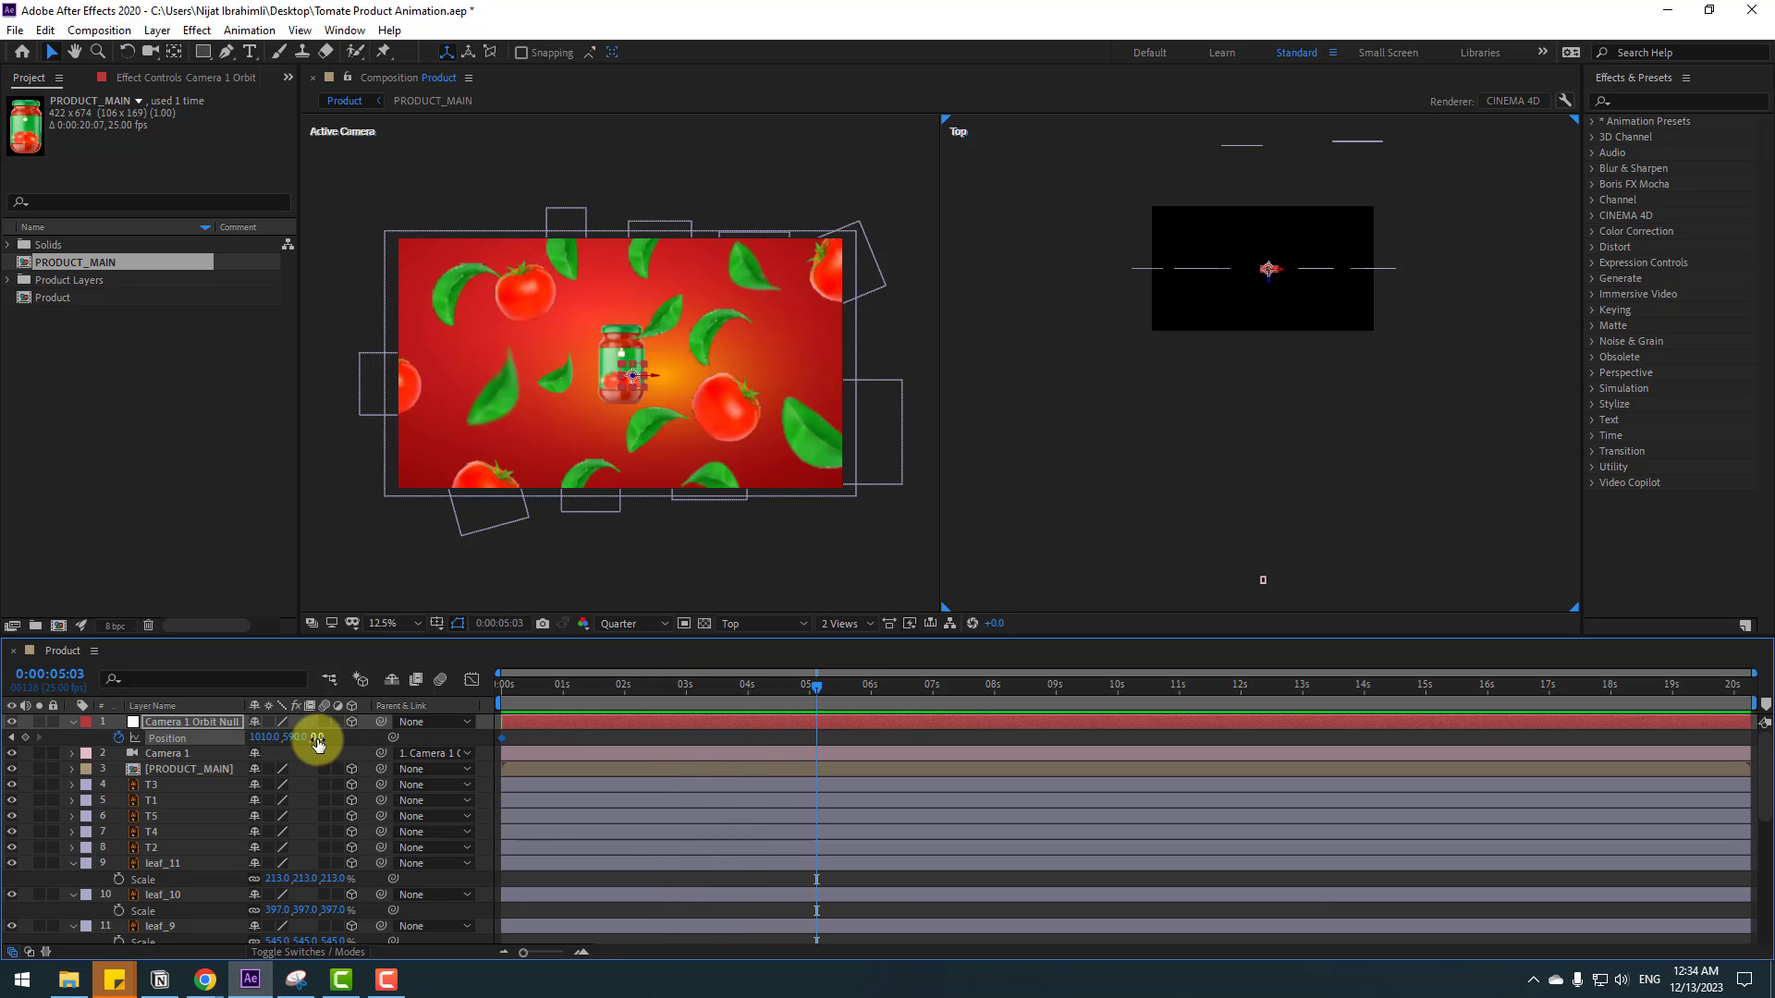
left_click_drag(317, 739, 1770, 453)
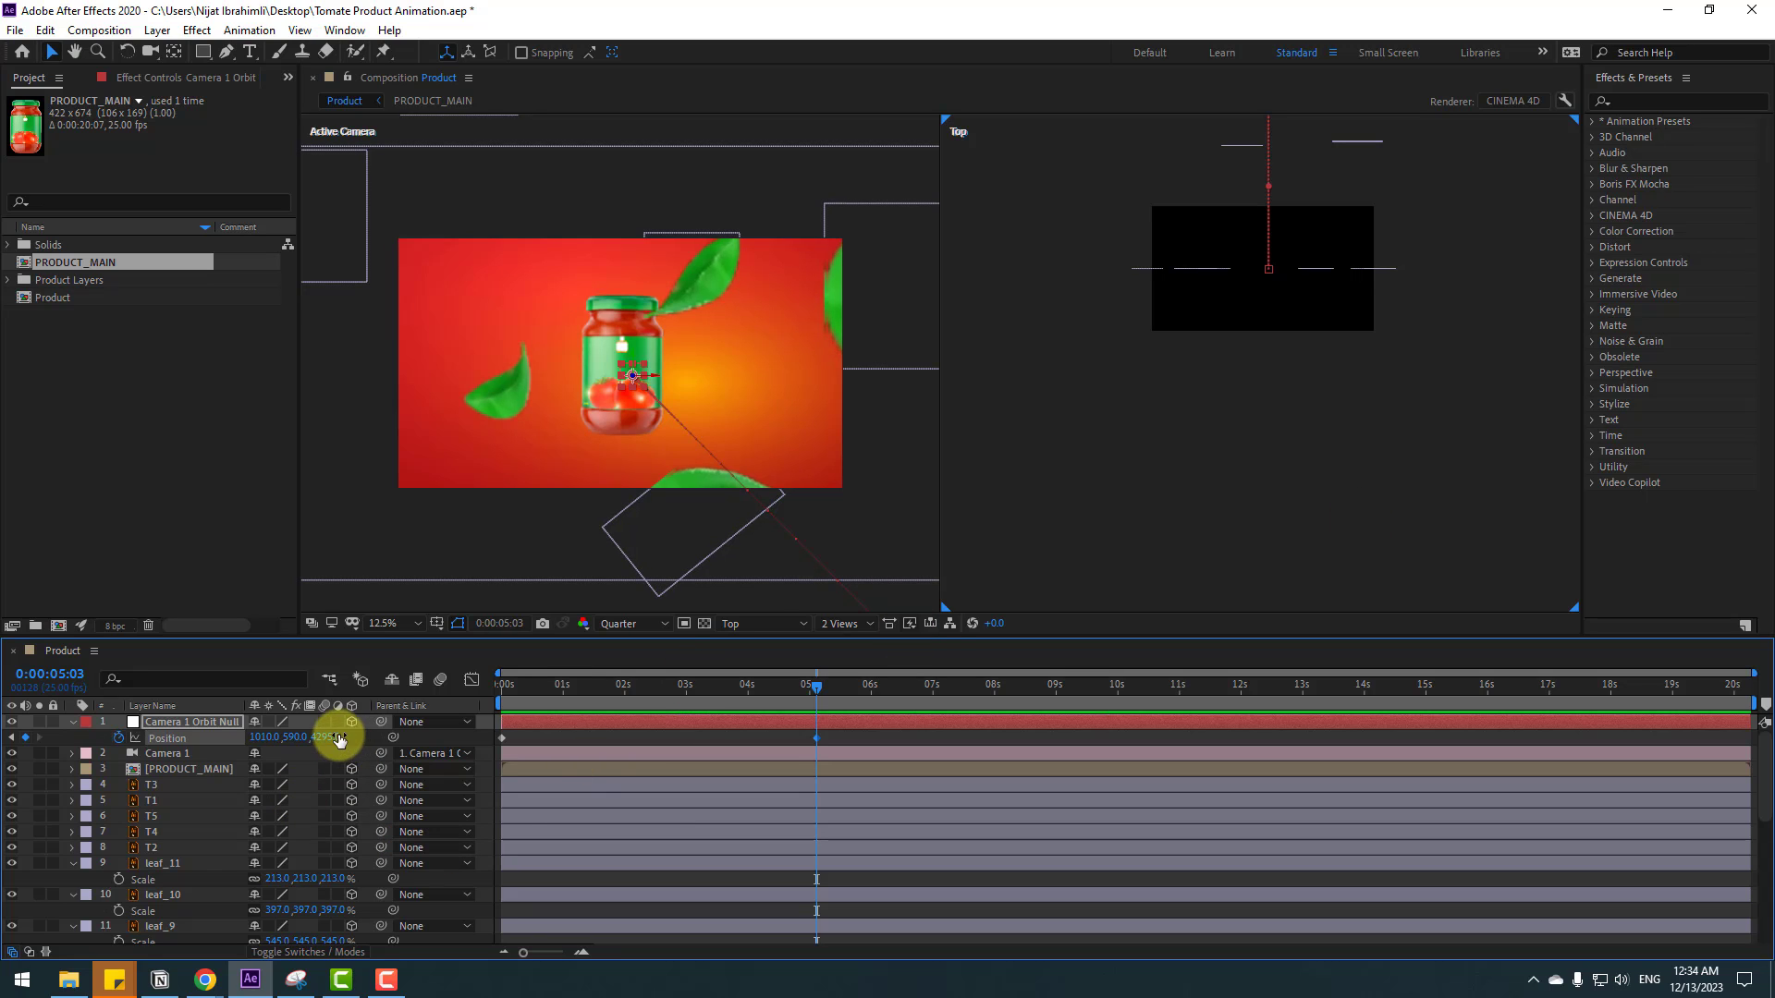
left_click_drag(353, 737, 392, 734)
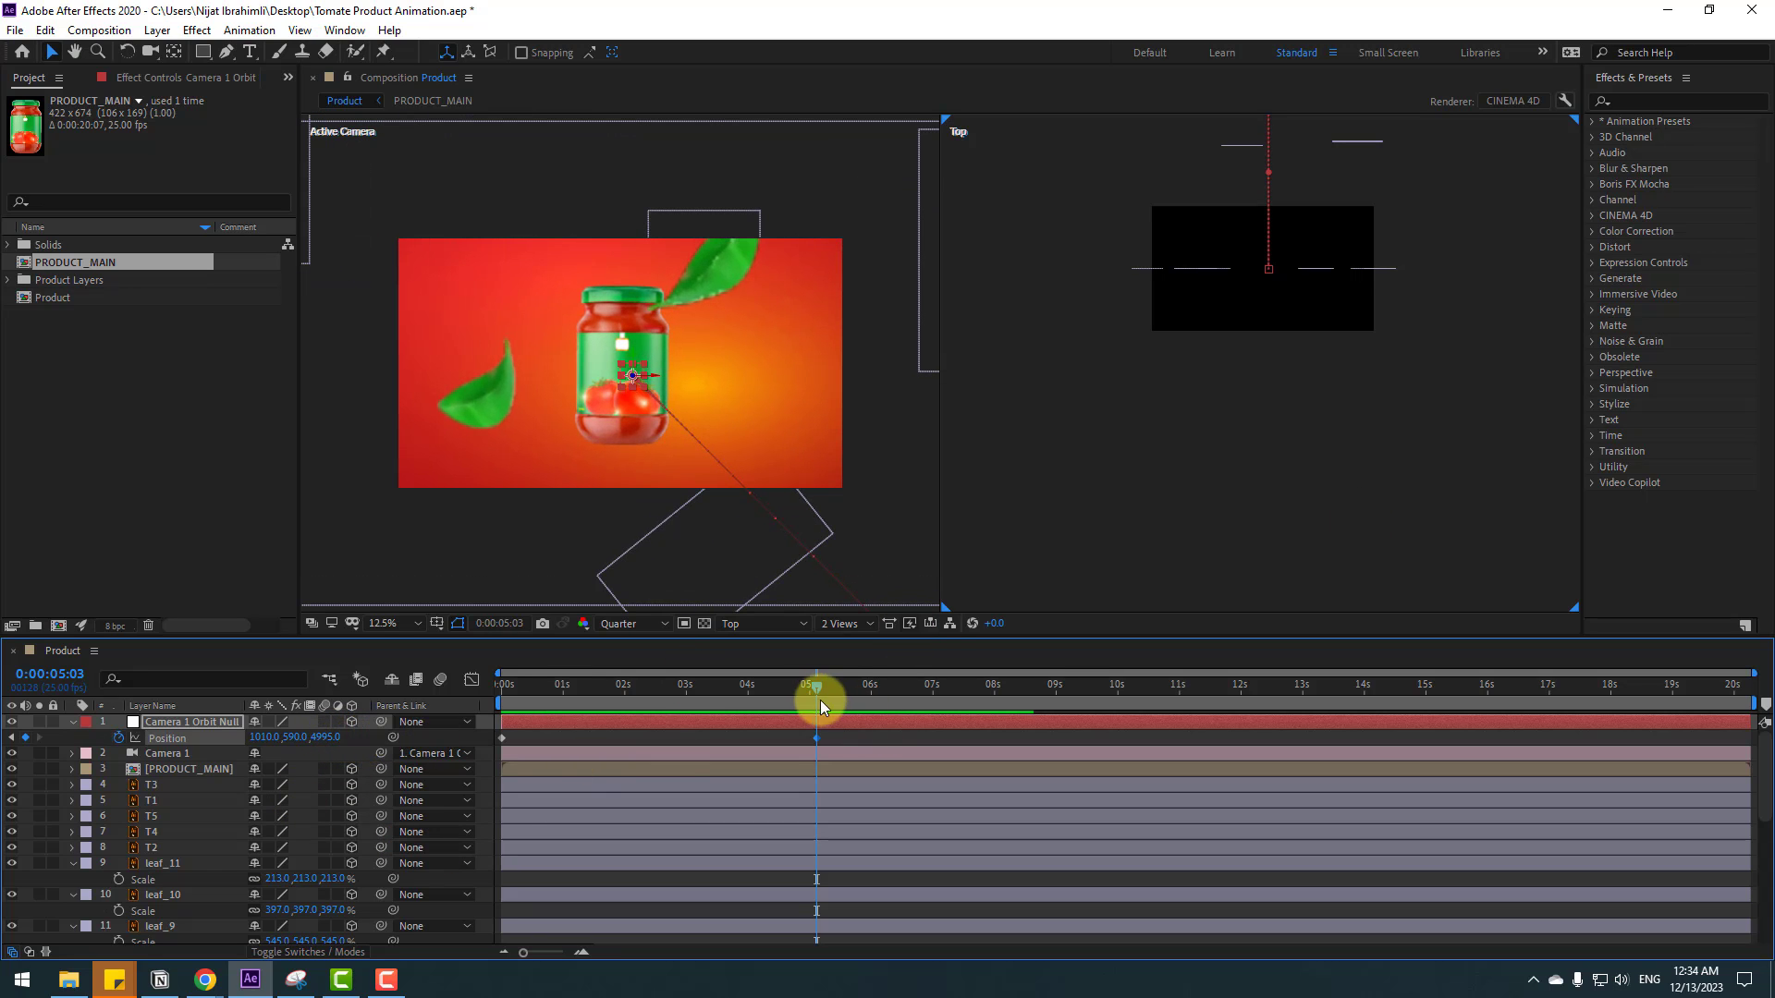
- Return to the start of the timeline and apply Easy Ease to both Position keyframes of the orbit null
left_click_drag(819, 701, 488, 686)
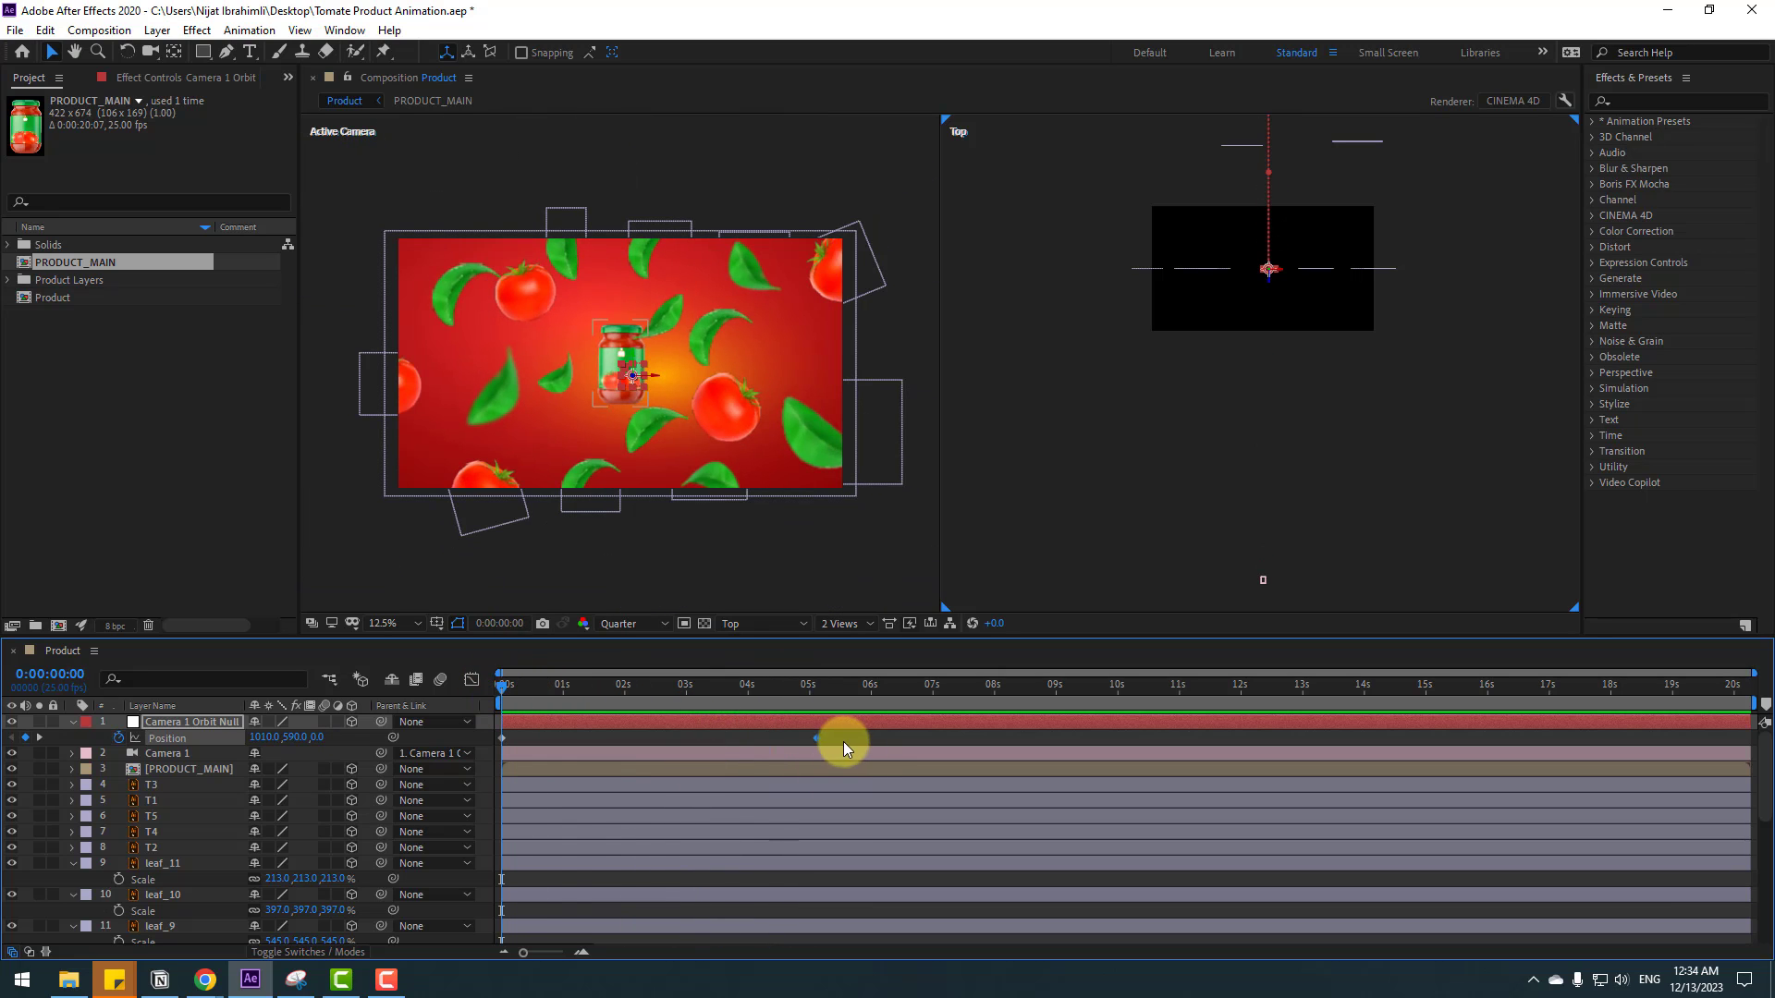
left_click_drag(492, 759, 496, 754)
right_click(502, 740)
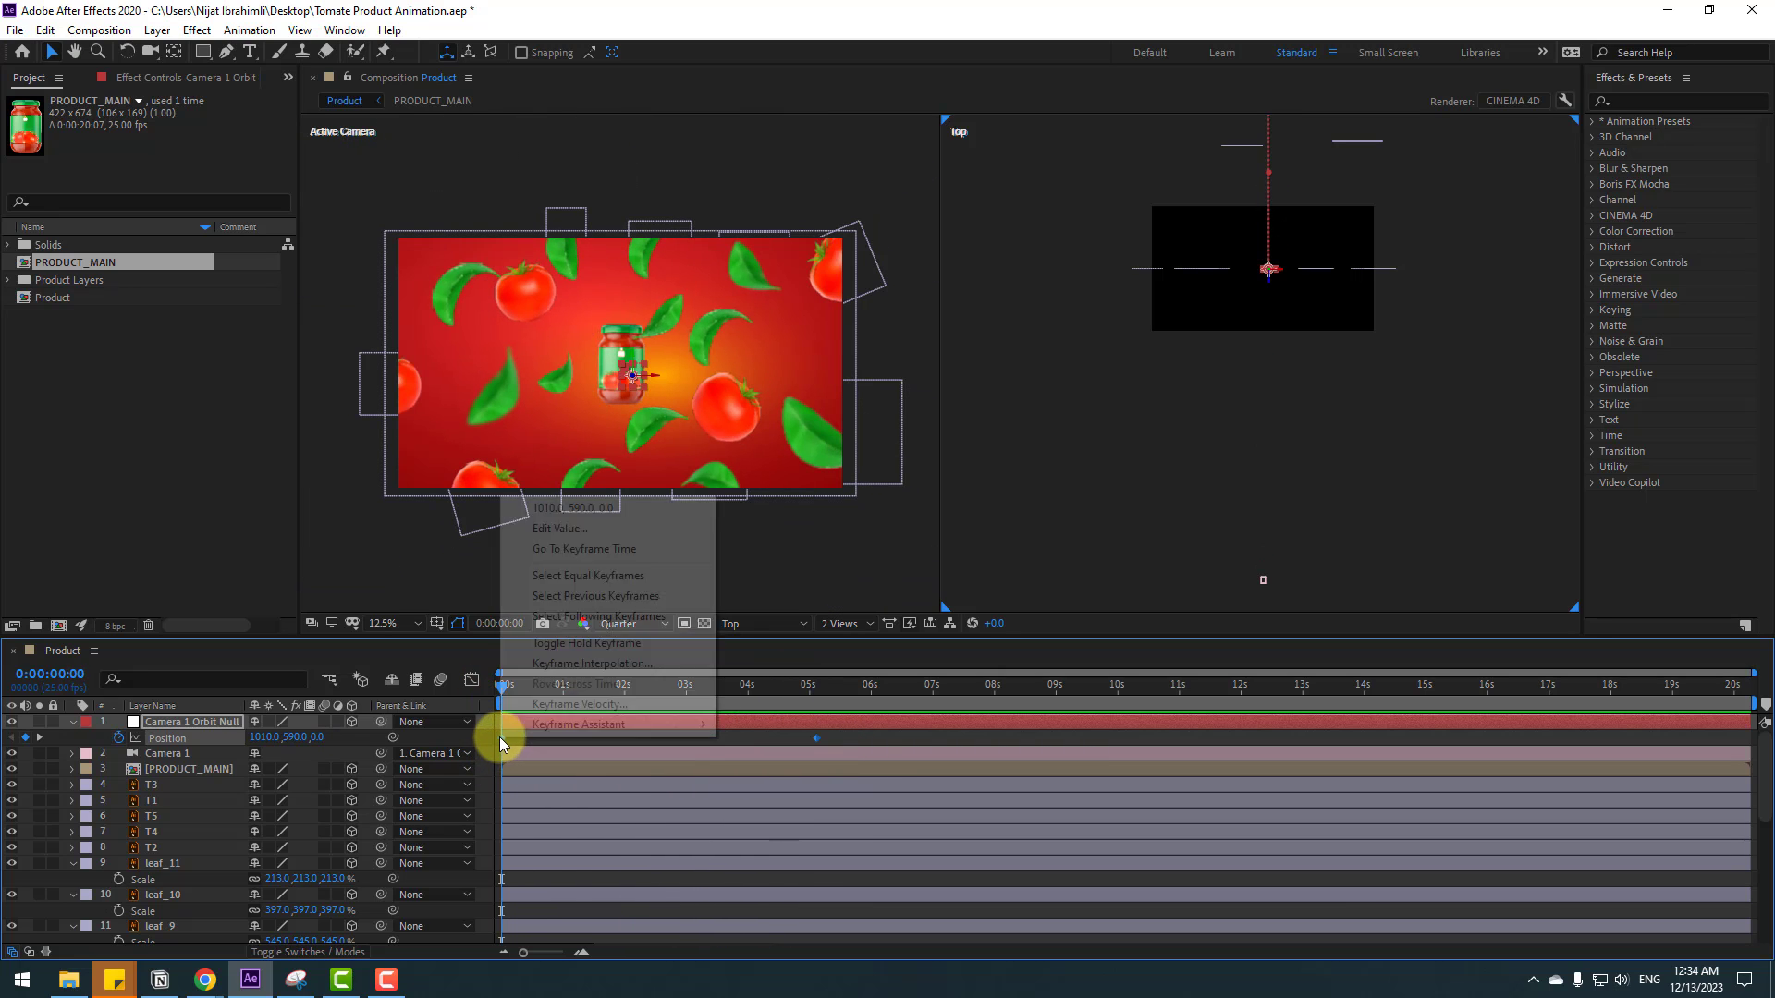
mouse_move(515, 725)
left_click(962, 785)
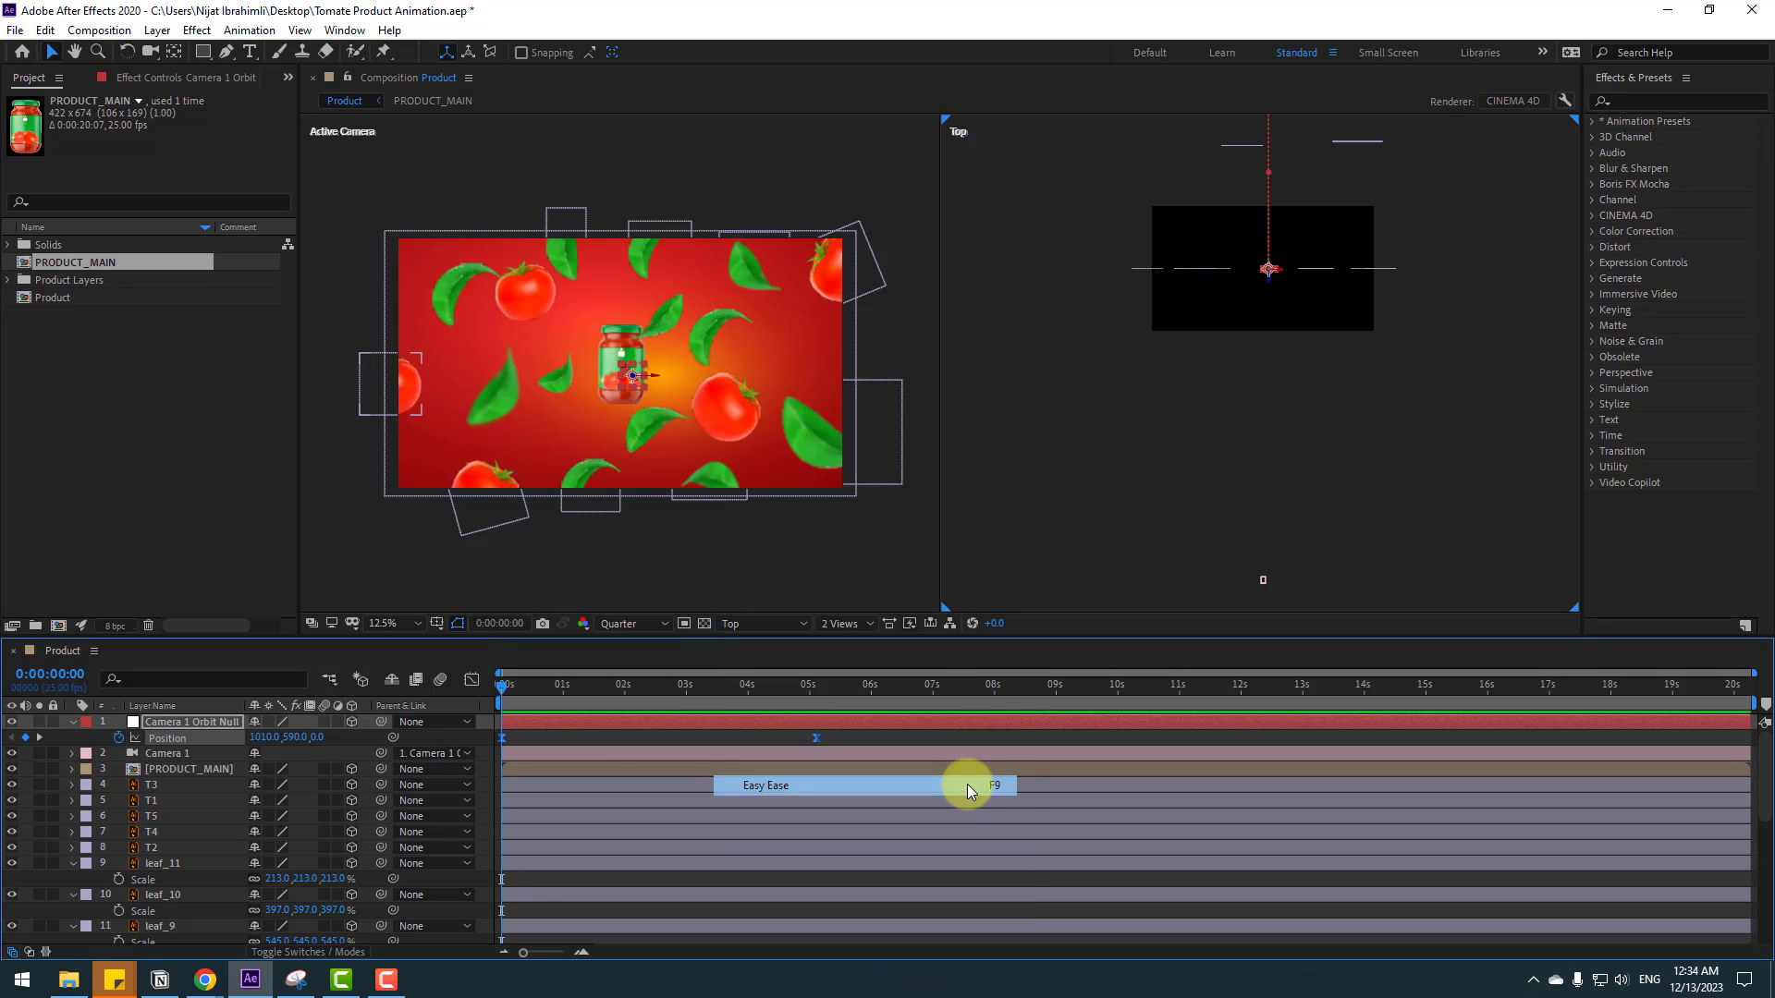
left_click(957, 737)
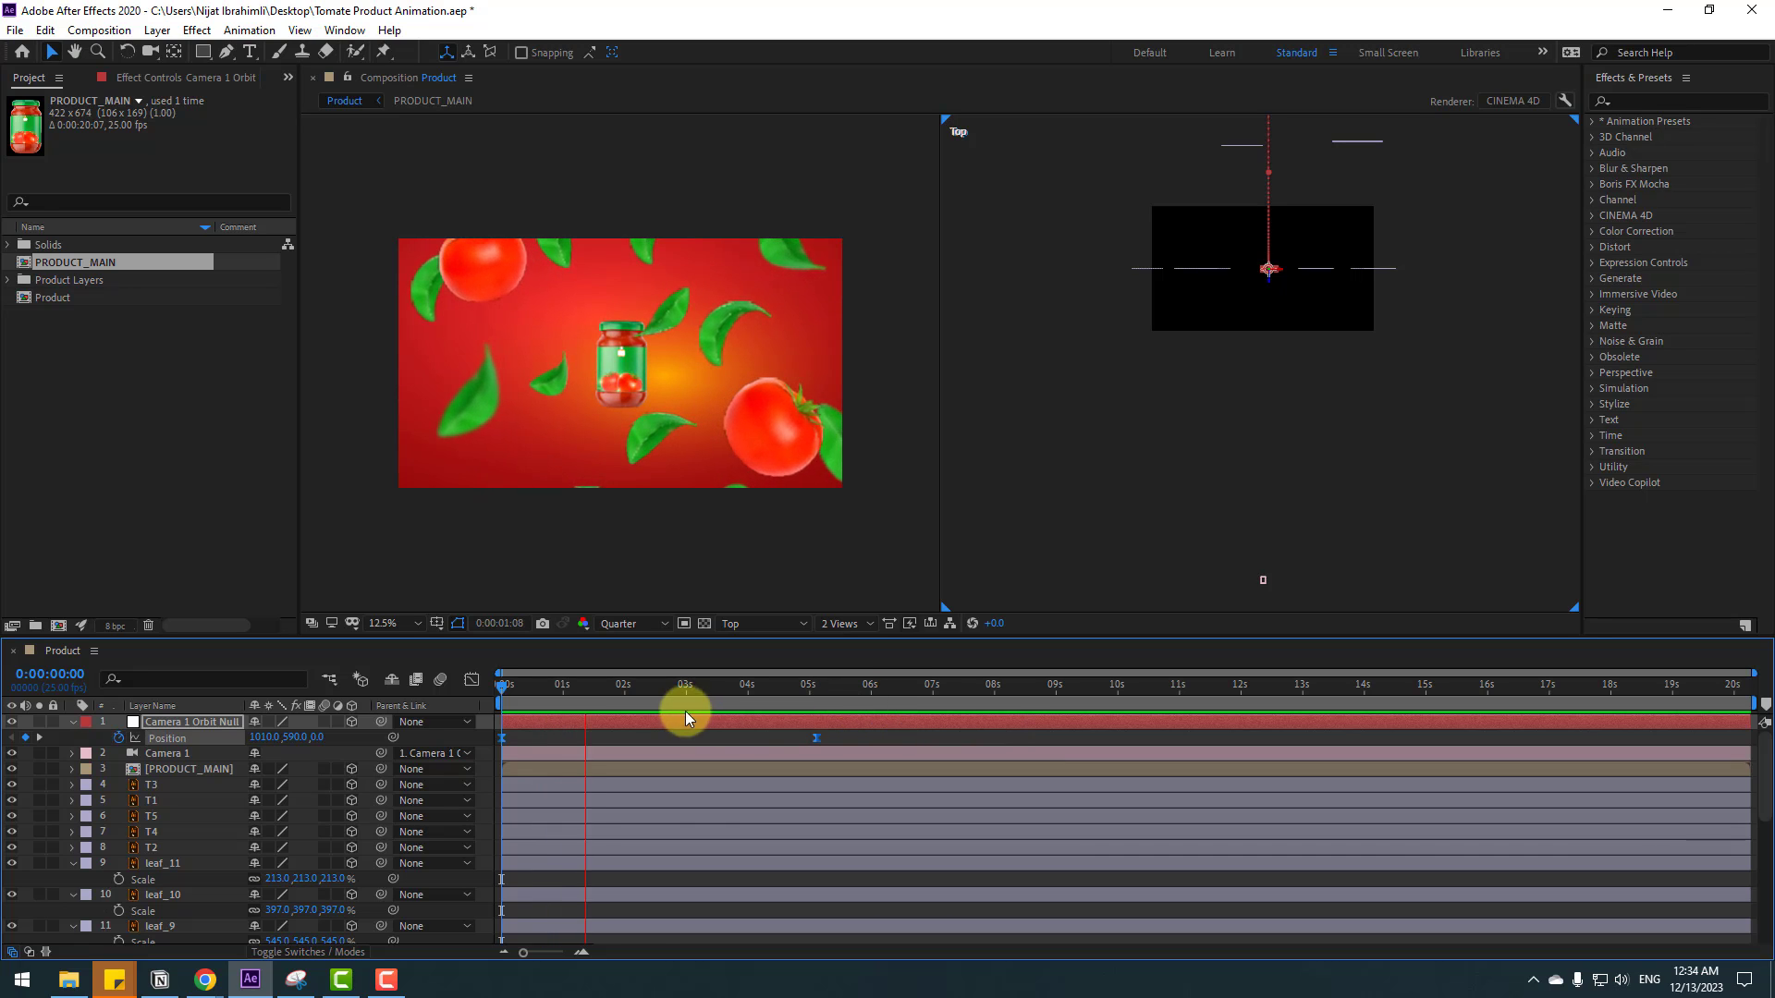
- Move the orbit null's second Position keyframe earlier to just past 3 seconds, and fit the Top view's magnification
left_click(667, 692)
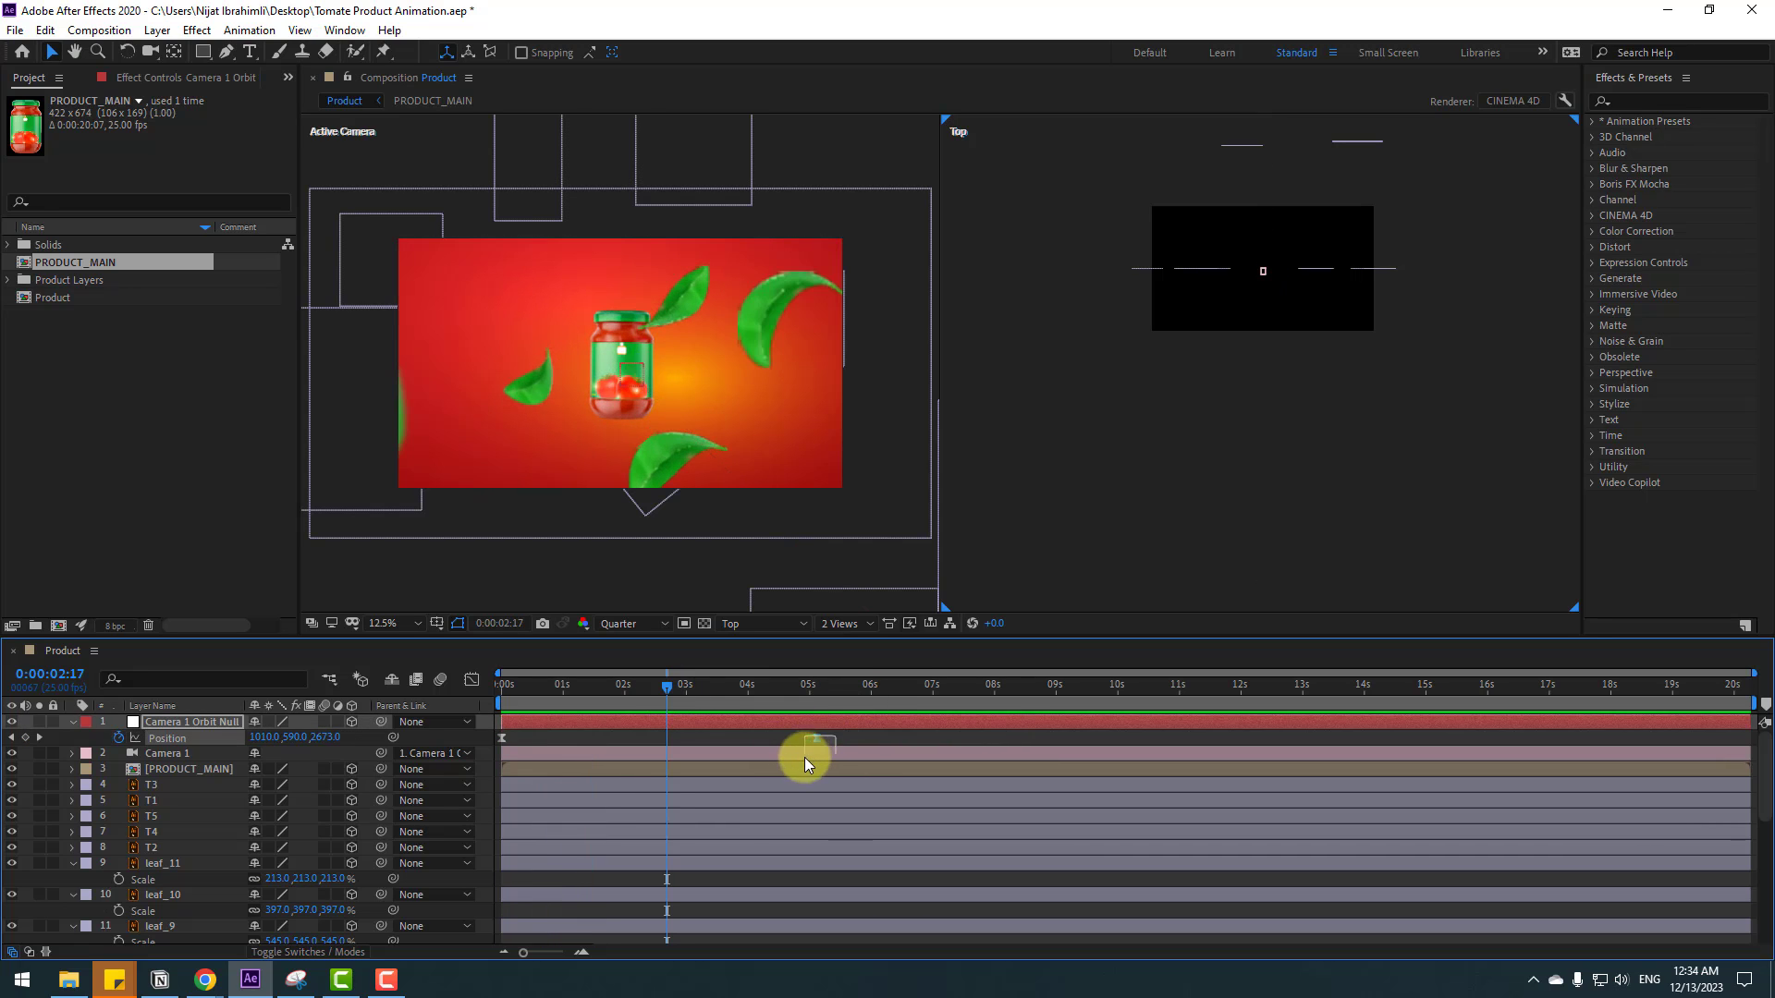
left_click_drag(818, 741, 703, 740)
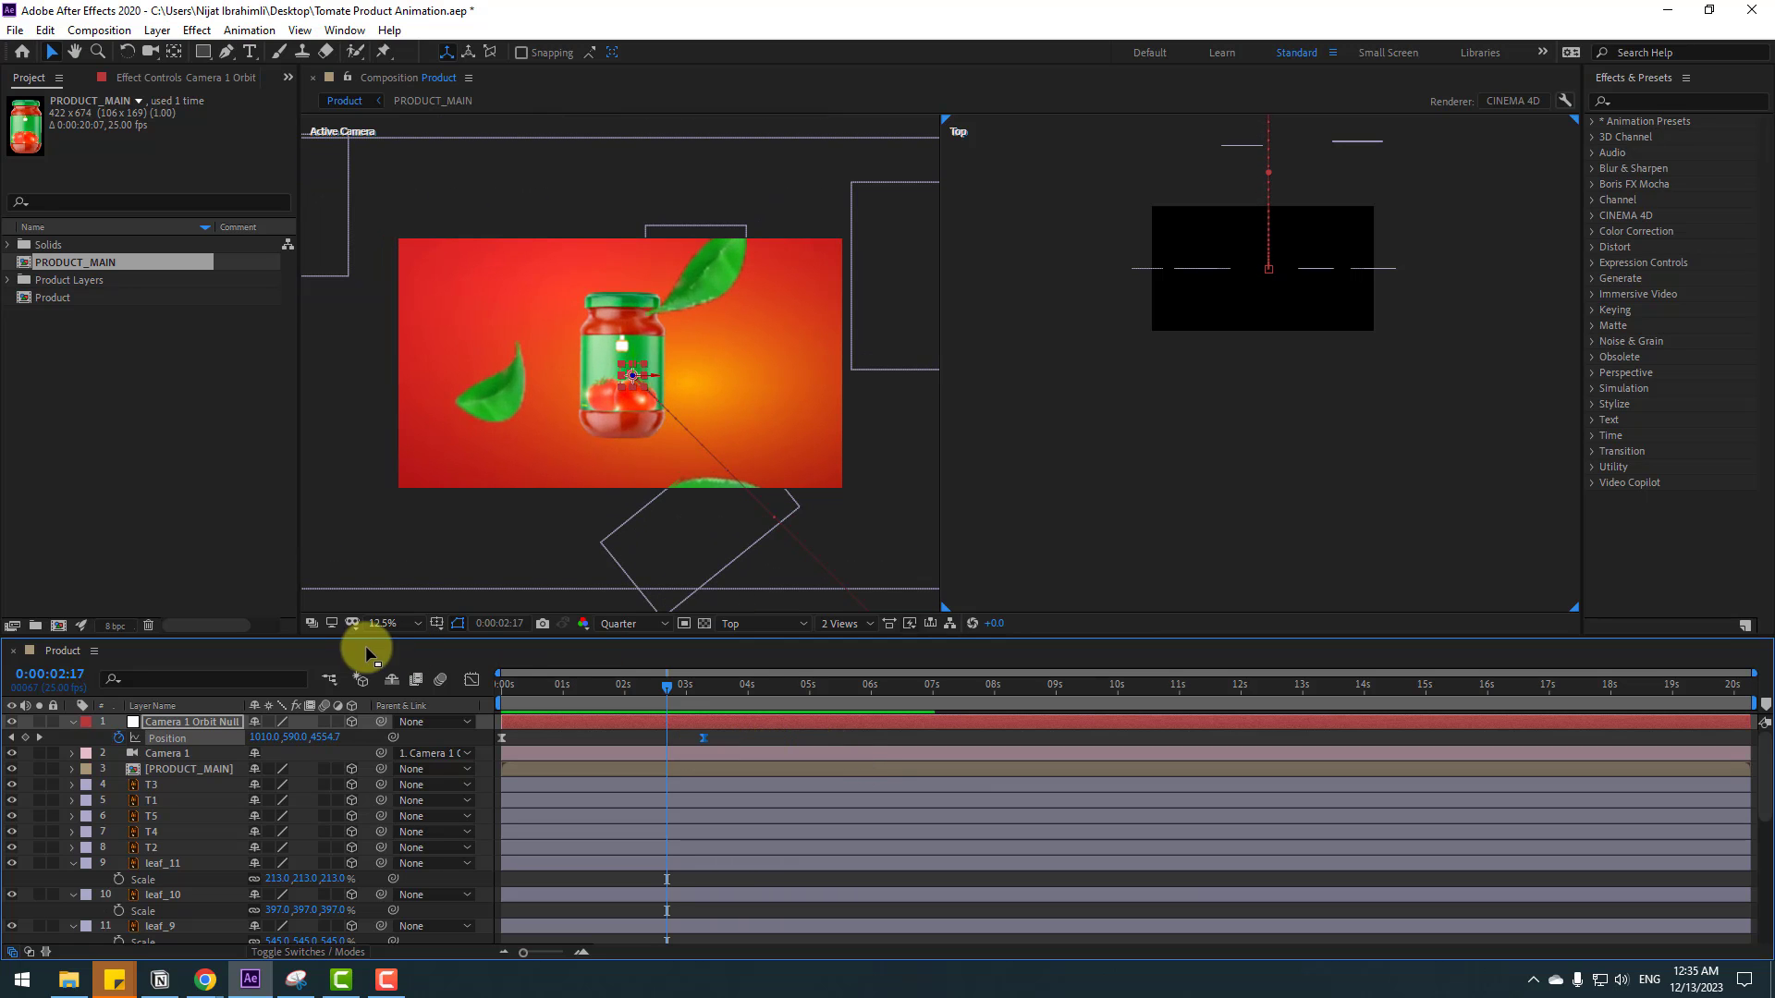
left_click(387, 625)
left_click(408, 314)
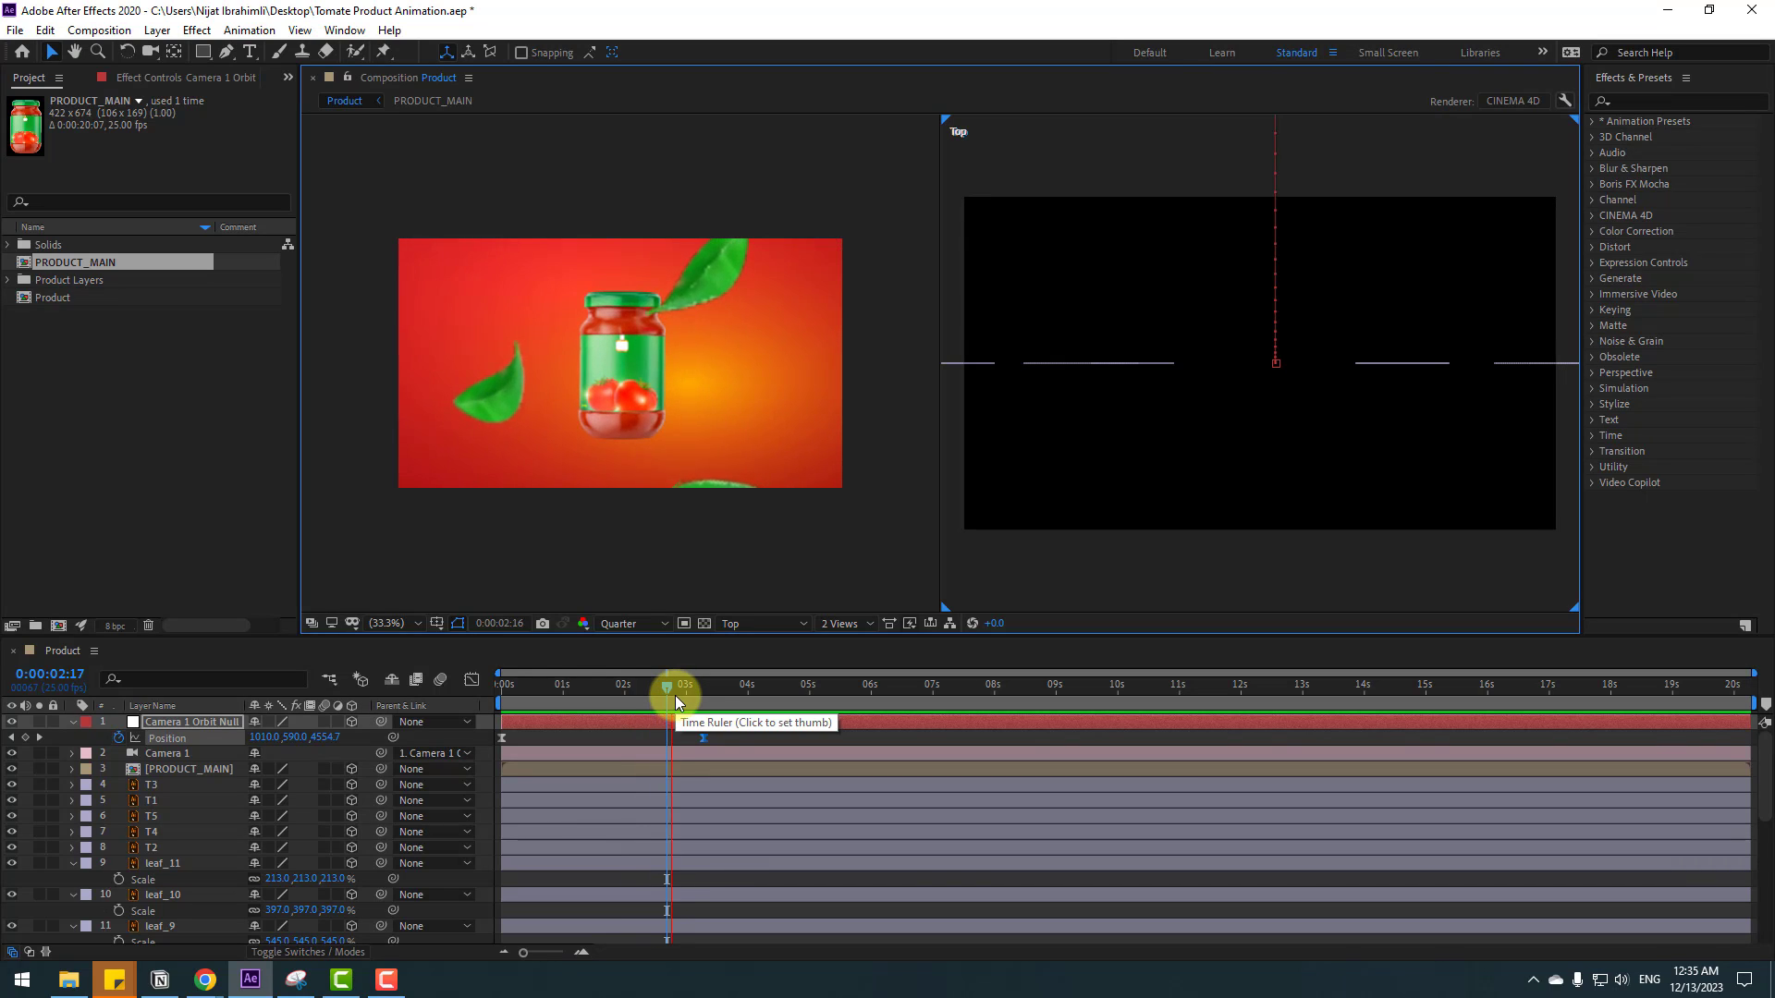
- End the work area at 0:00:03:07, the orbit null's second Position keyframe, and preview the camera move
left_click(701, 690)
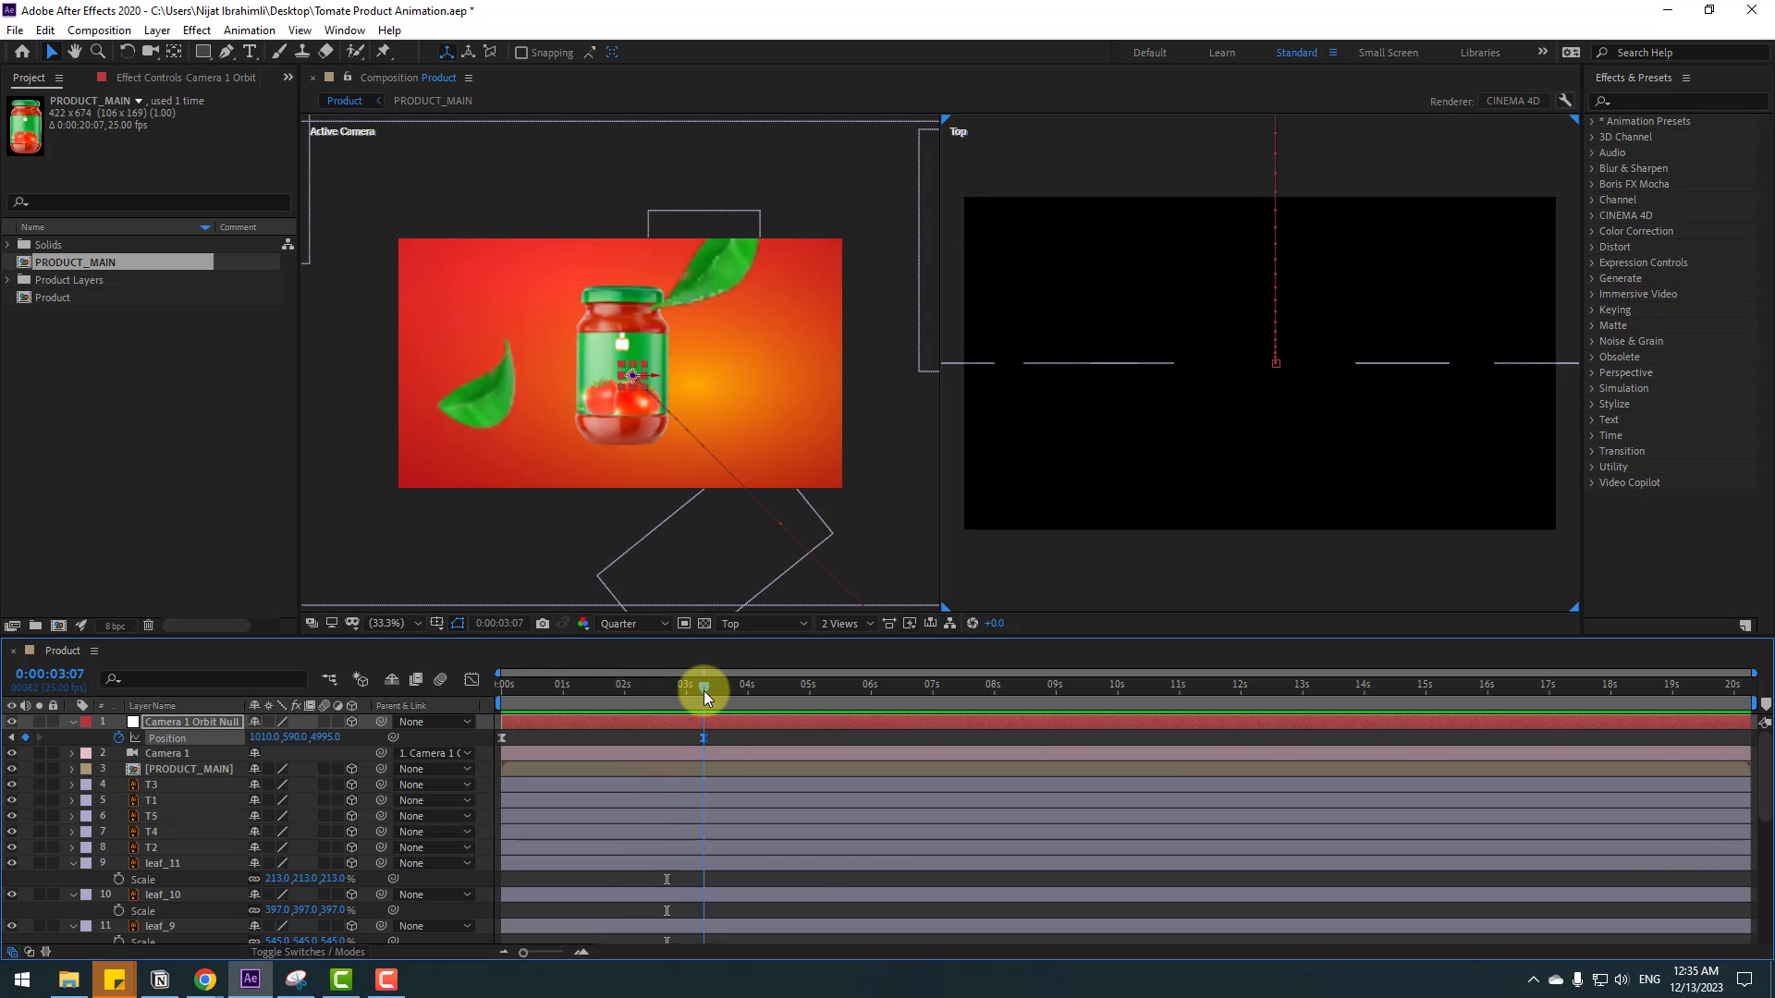
key("n")
key("space")
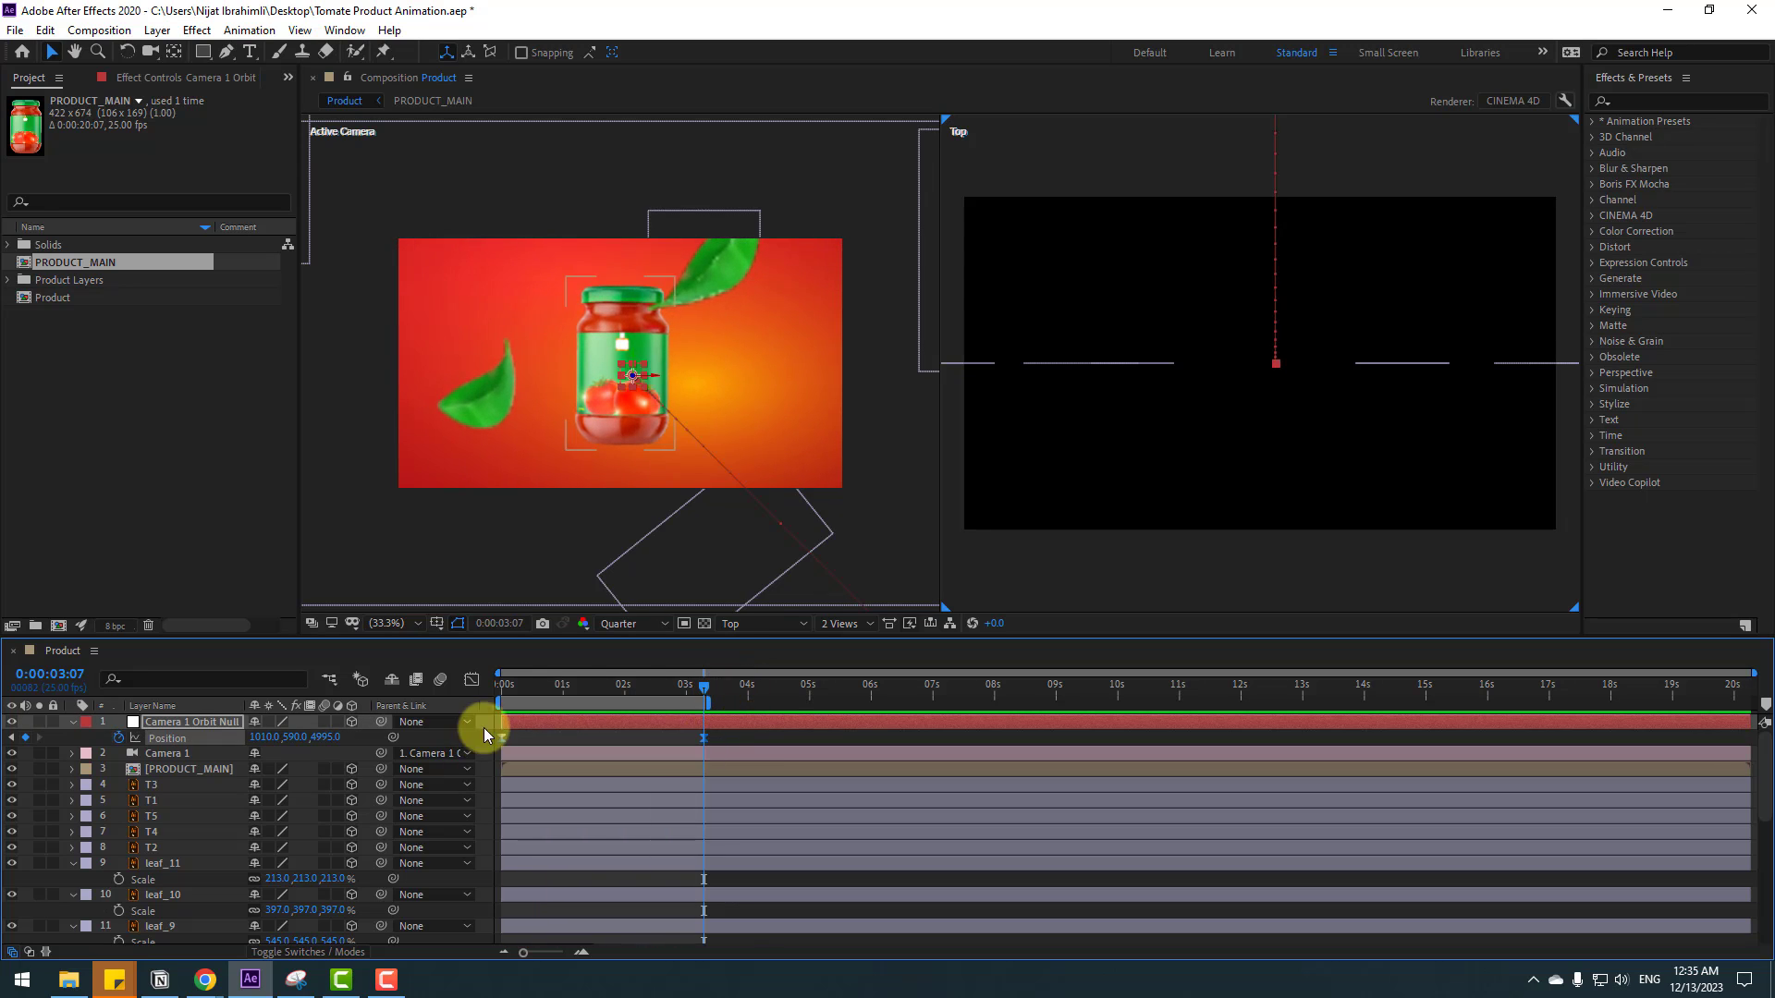
- Reshape the orbit null's Position speed graph so it peaks early and slows gradually into the second keyframe, and preview it
left_click(472, 681)
left_click_drag(542, 871, 467, 931)
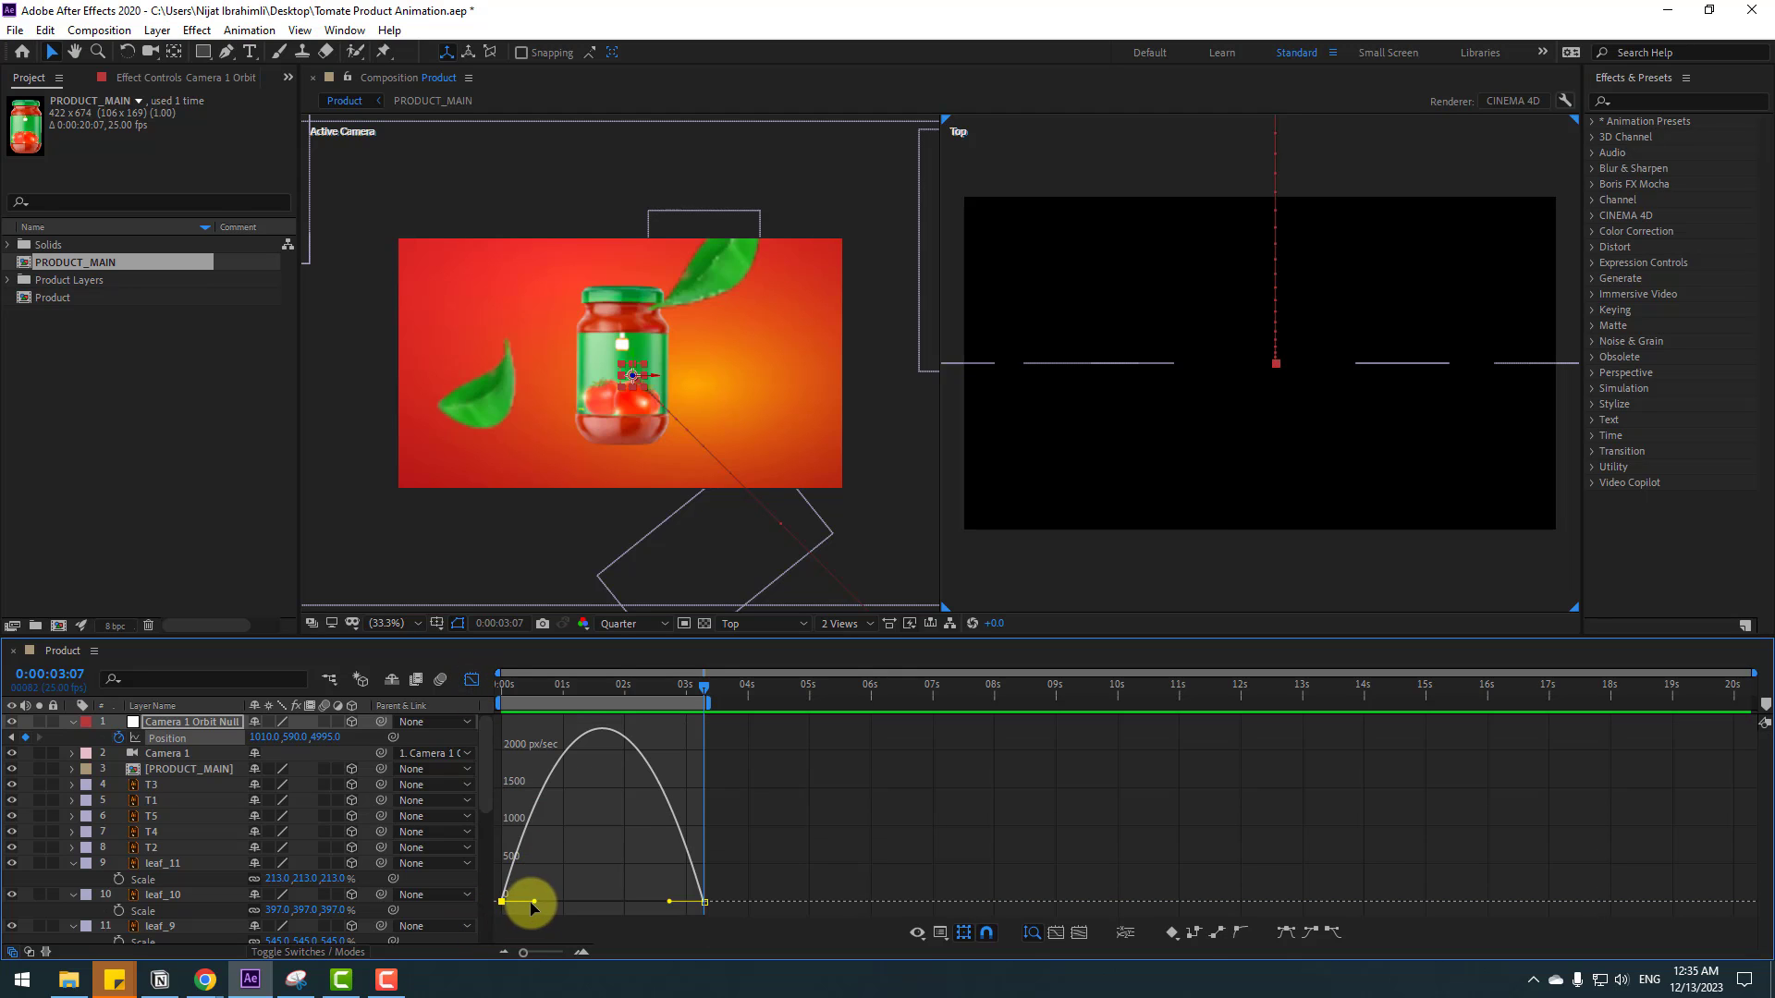
left_click_drag(667, 901, 608, 903)
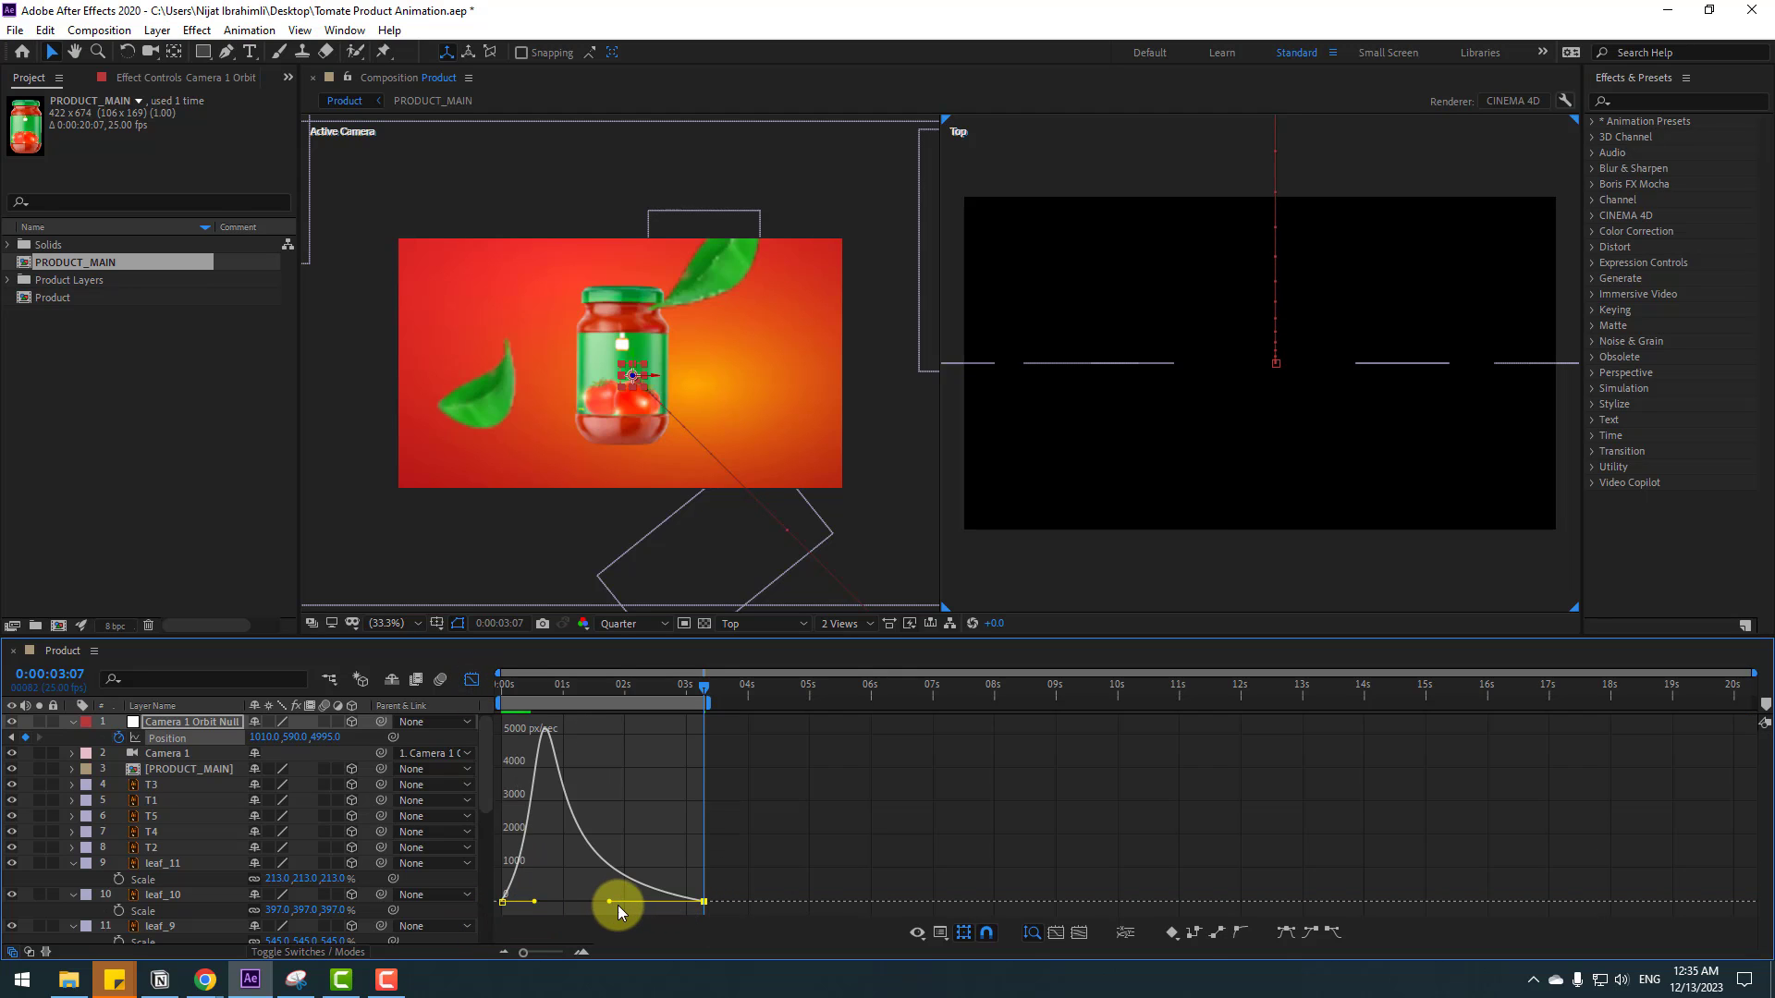
key("space")
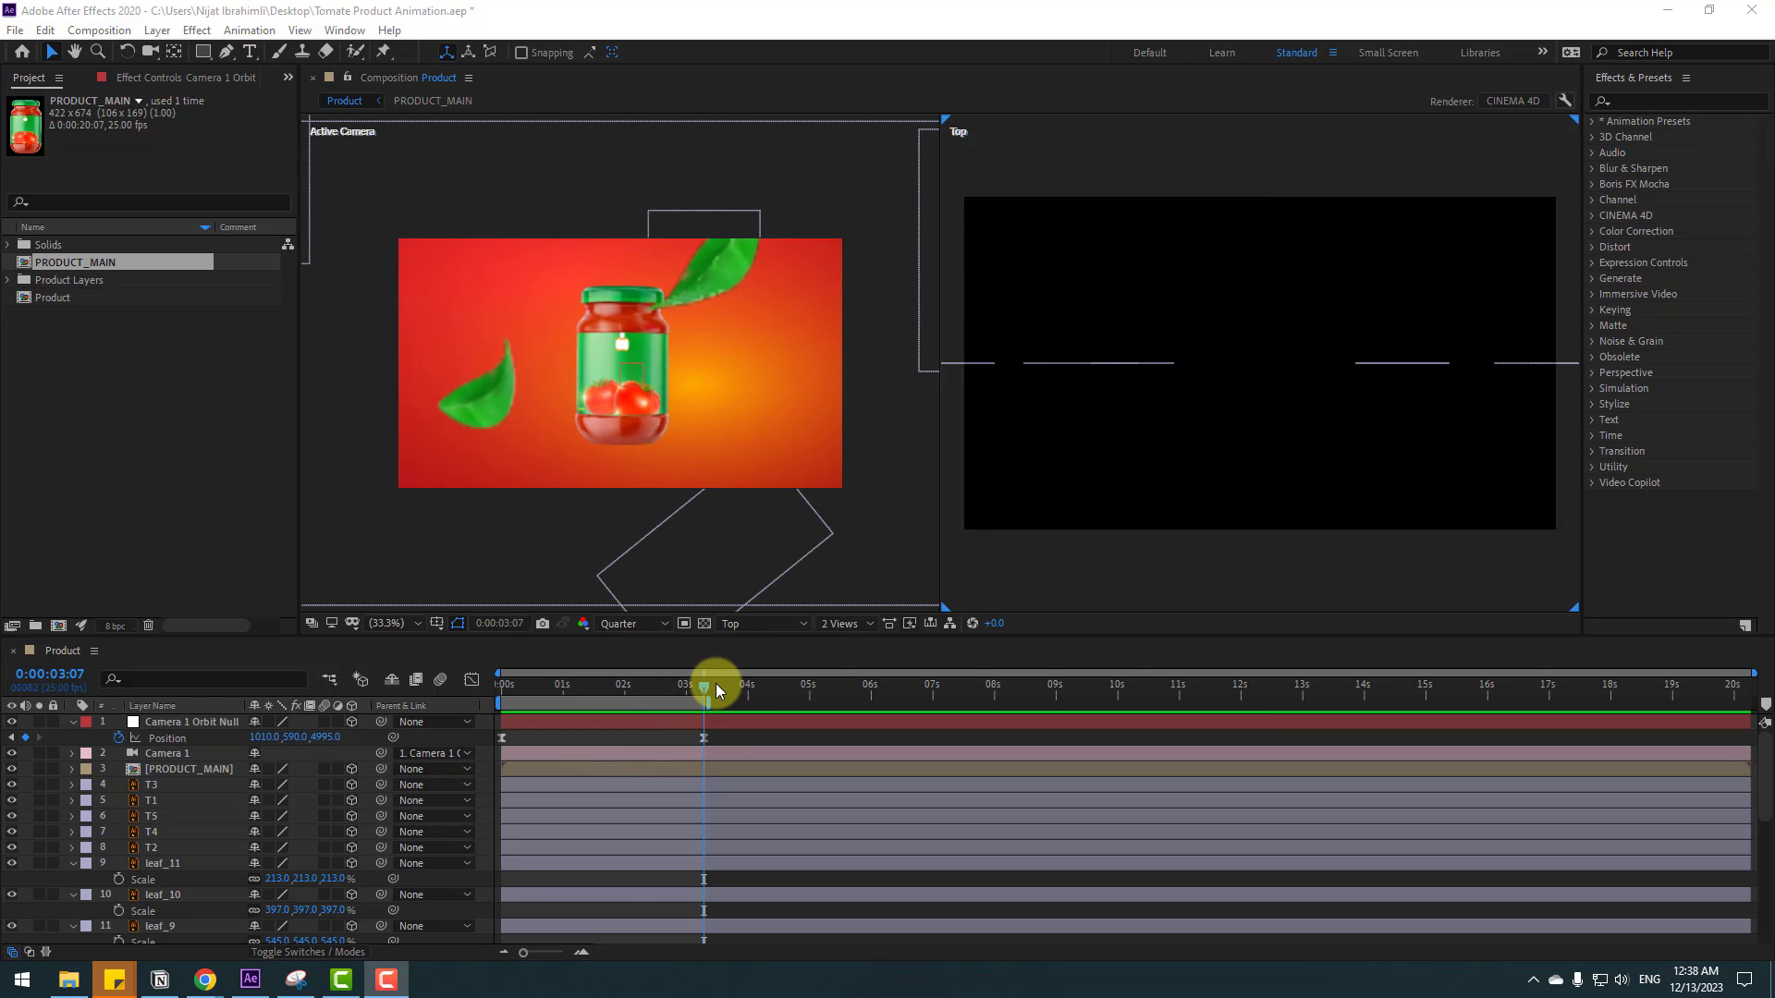
- Hold the orbit null's Position with a keyframe at 0:00:03:14, and at 0:00:05:03 set its X value to 2034
left_click_drag(704, 691, 718, 690)
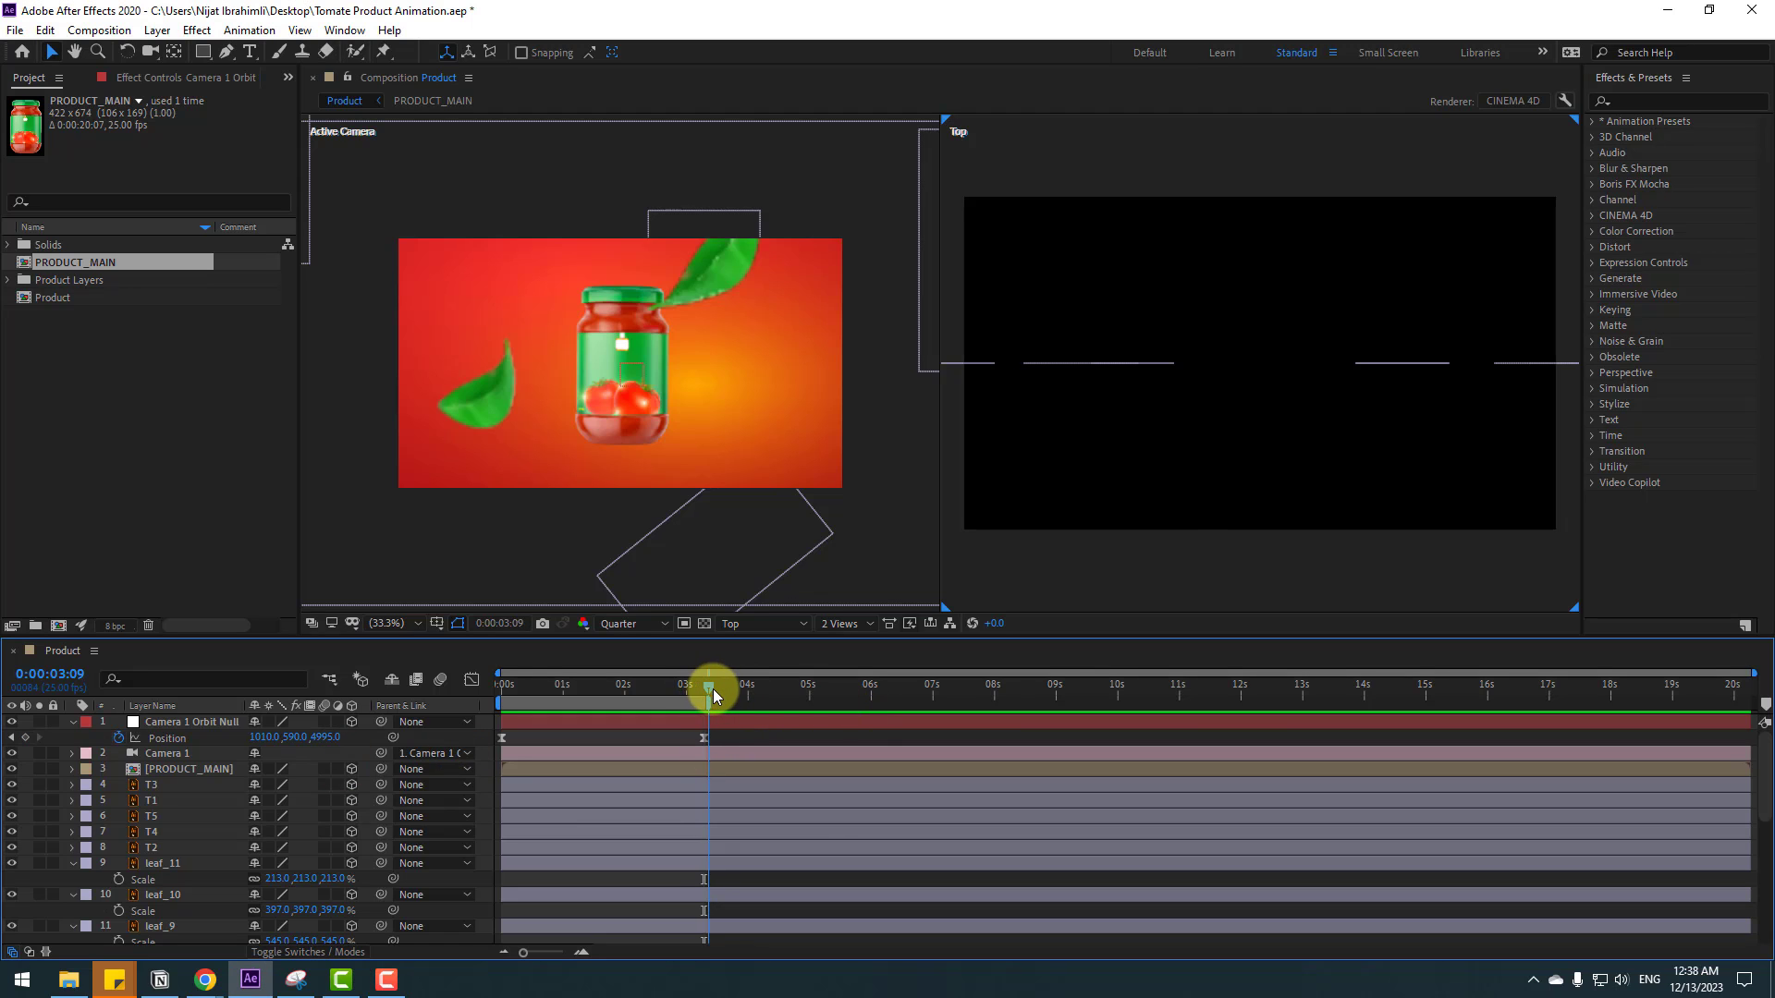
left_click(26, 737)
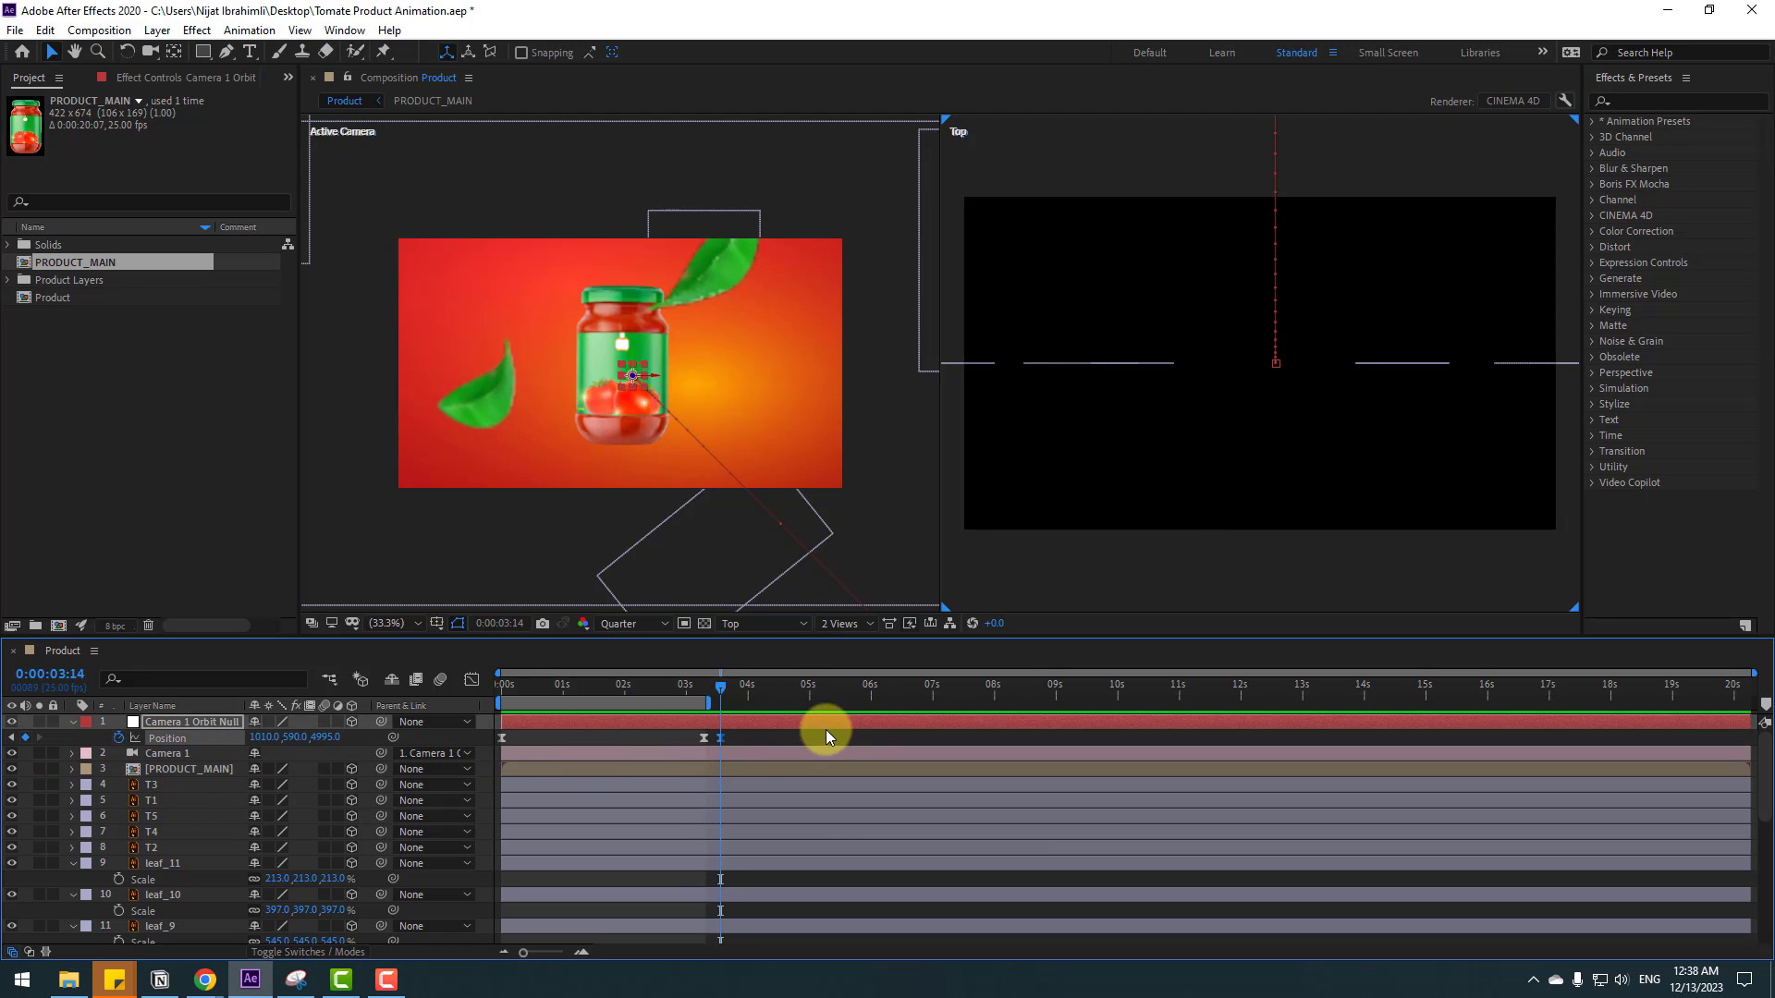
left_click_drag(813, 690, 817, 691)
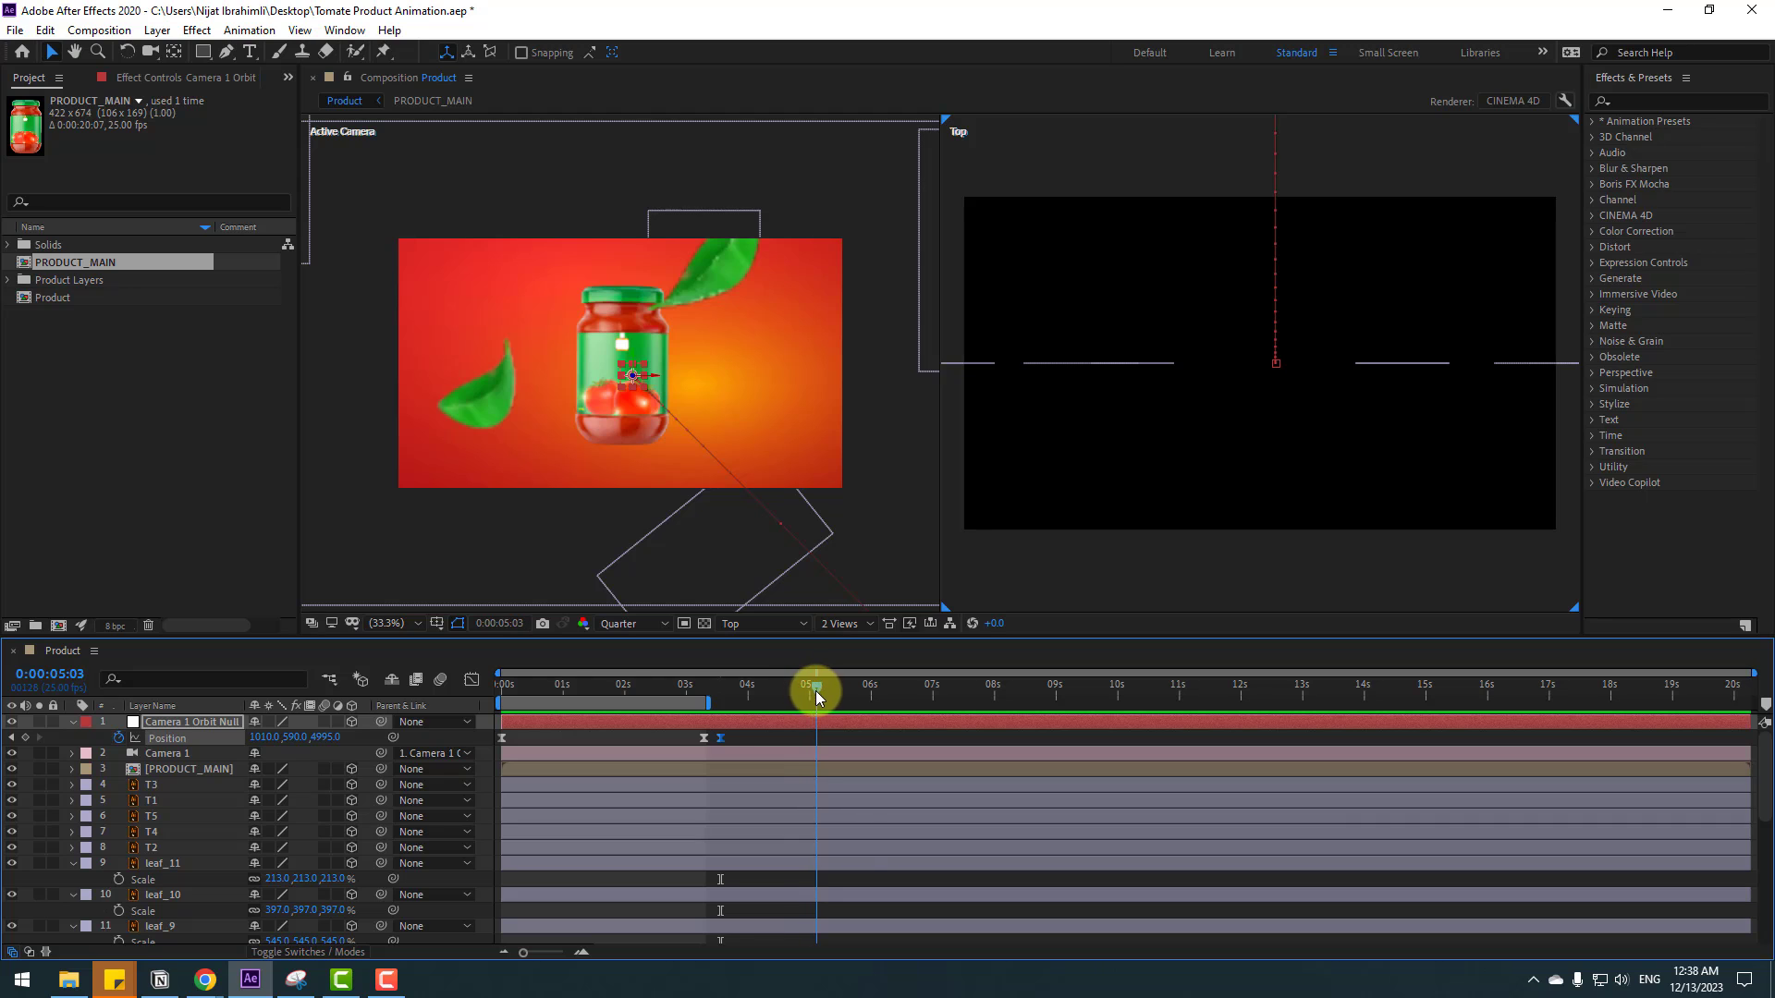
left_click_drag(250, 736, 1070, 614)
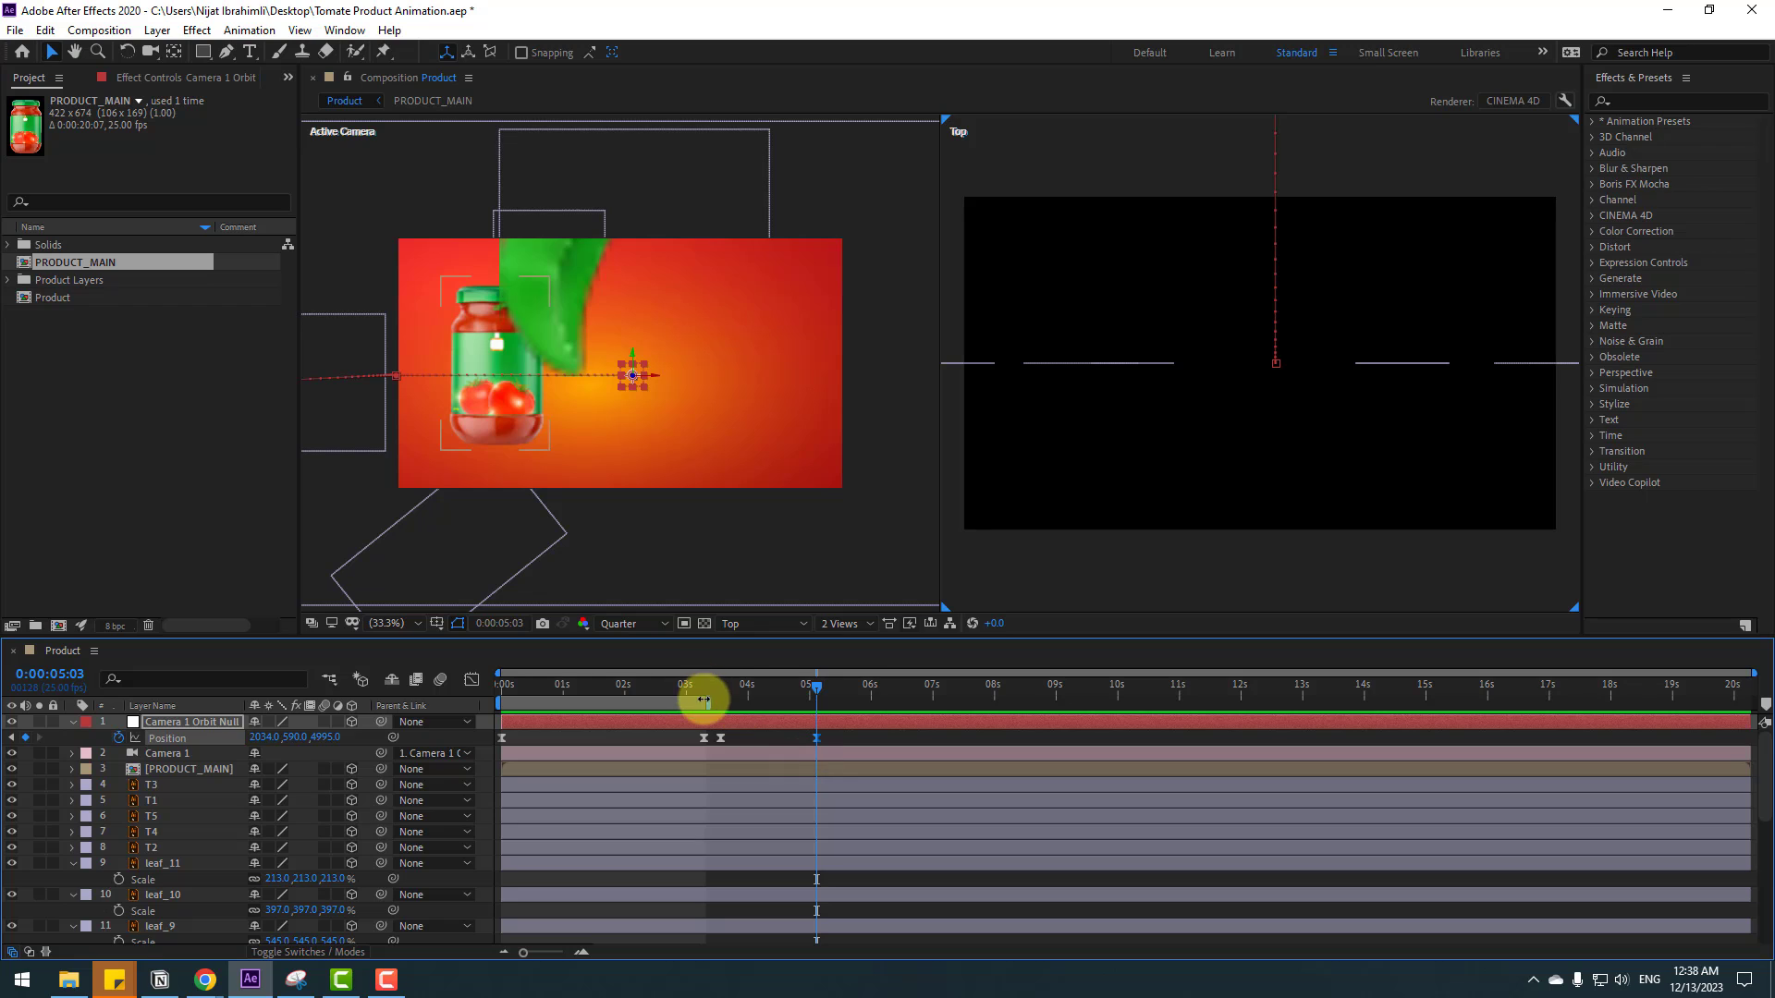
- Extend the work area to just before 6 seconds, check the orbit null's Position speed graph and preview the sideways move
left_click_drag(712, 701, 860, 700)
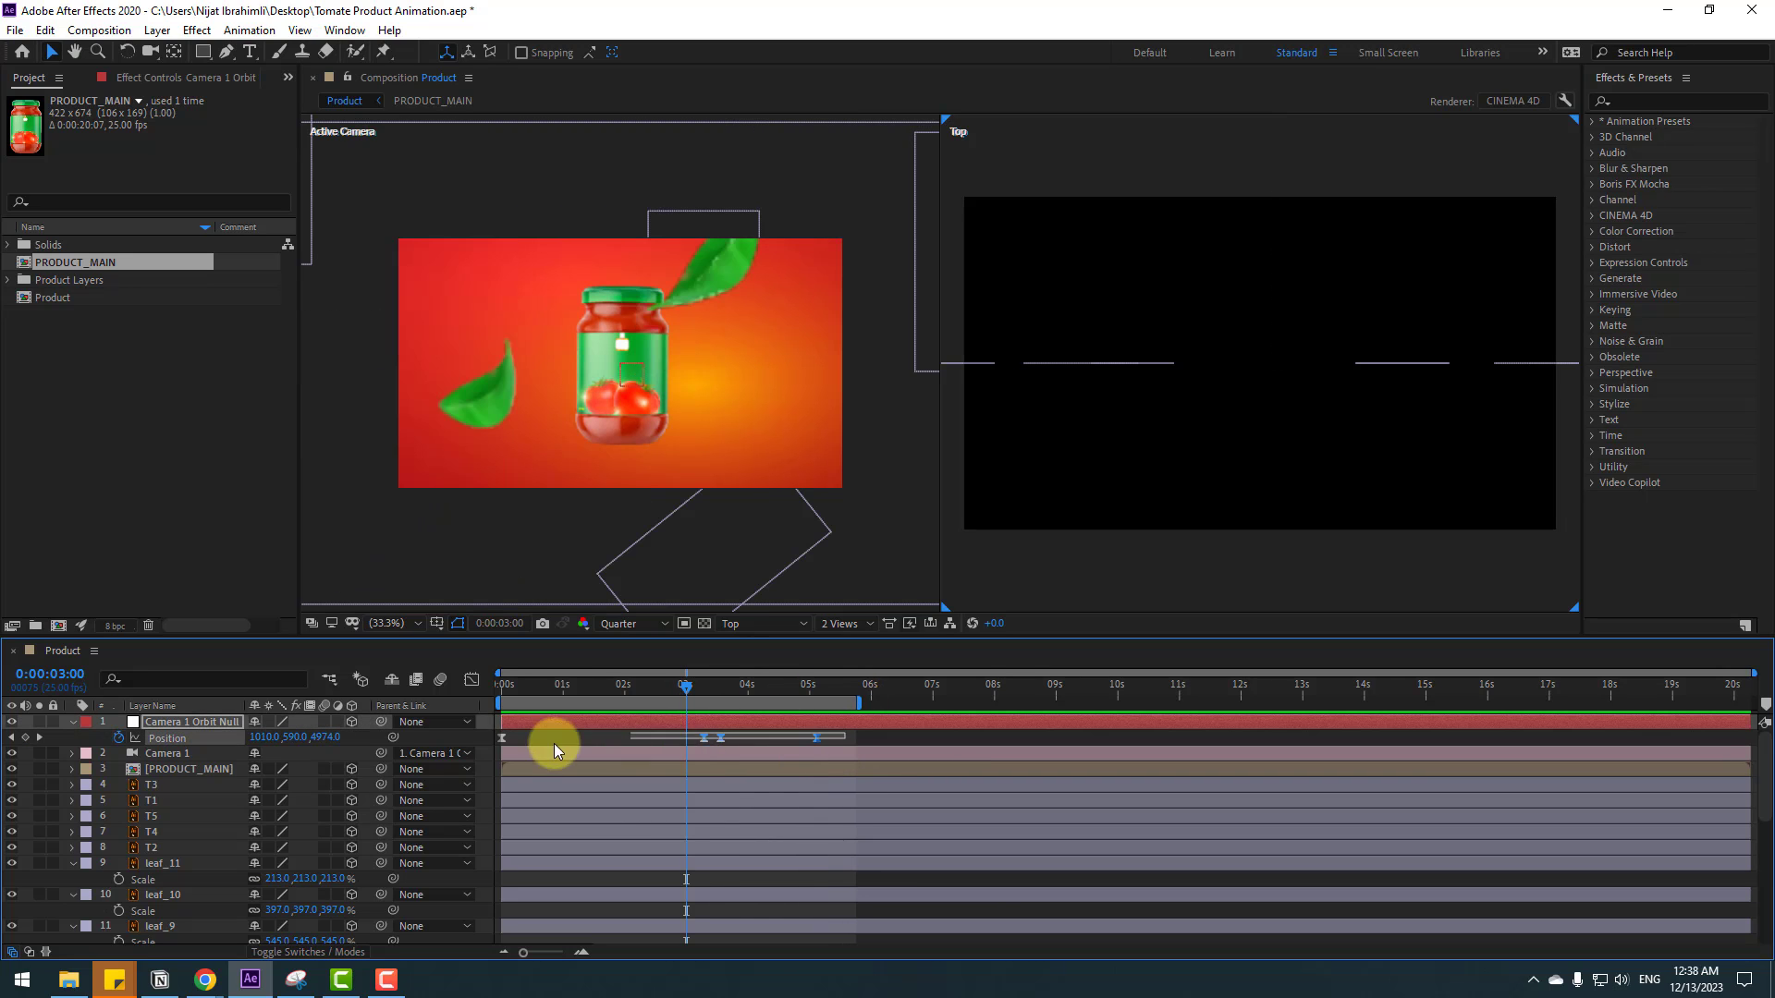
left_click(472, 680)
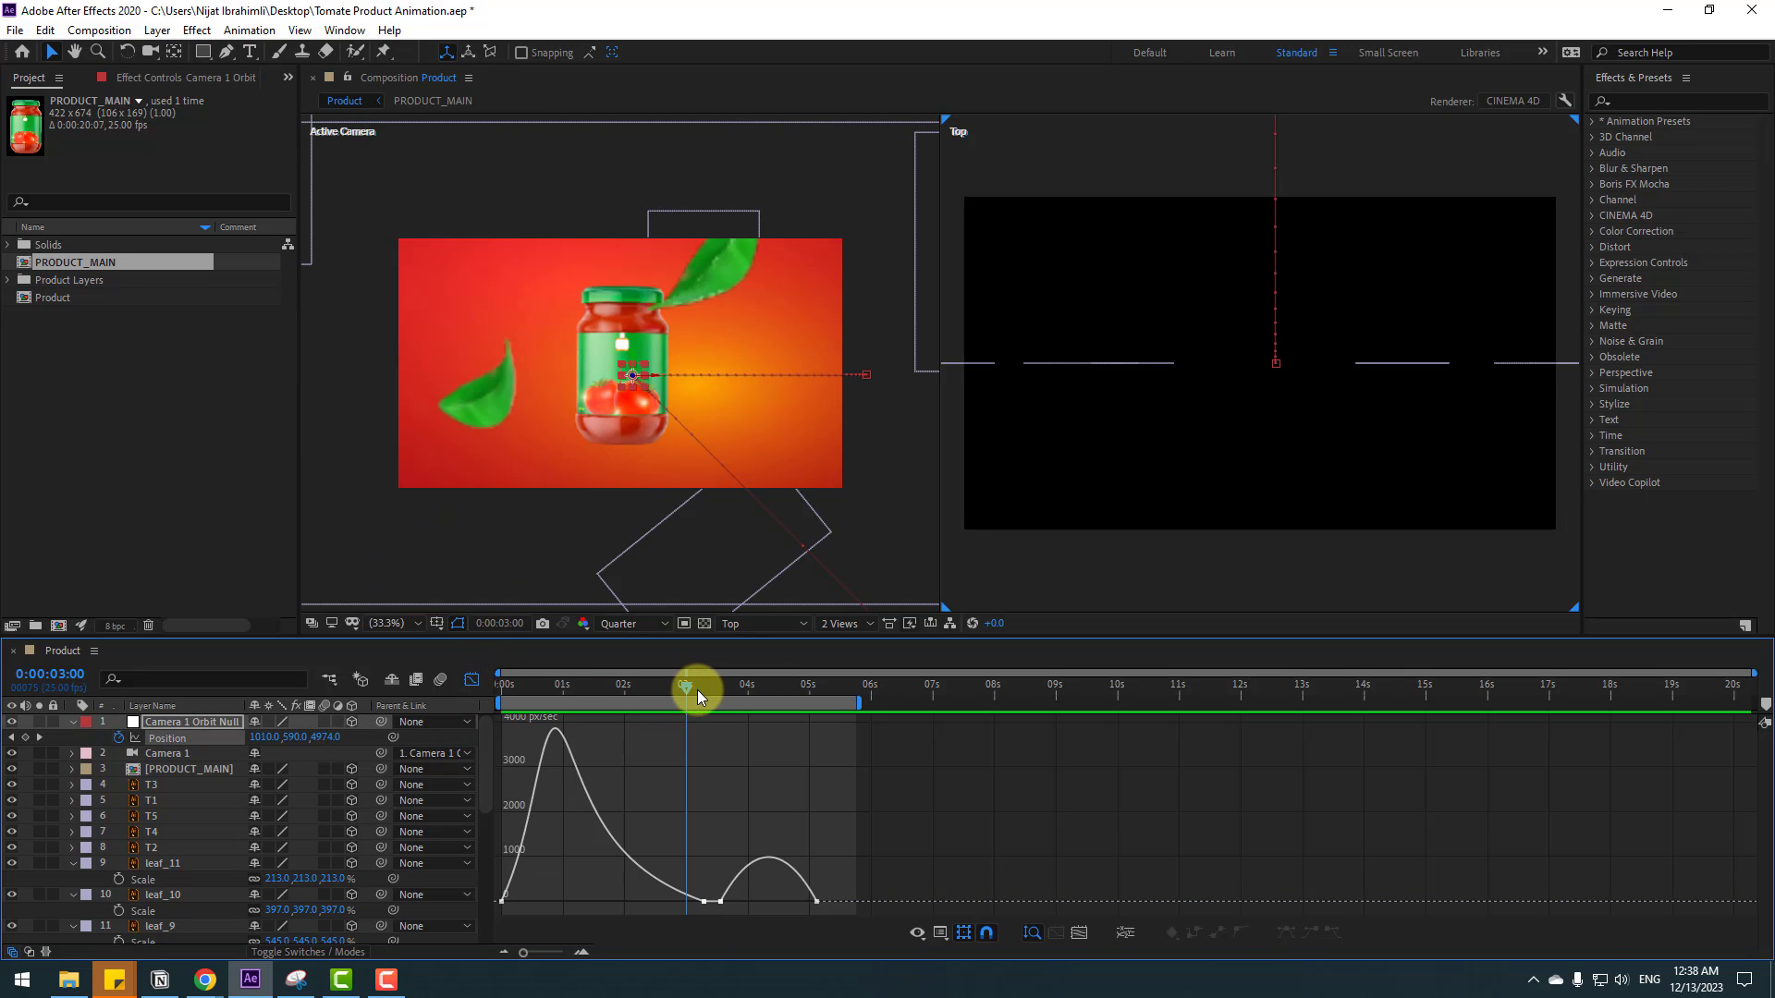
mouse_move(697, 690)
left_mouse_down()
mouse_move(756, 689)
mouse_move(696, 690)
left_mouse_up()
left_click(472, 681)
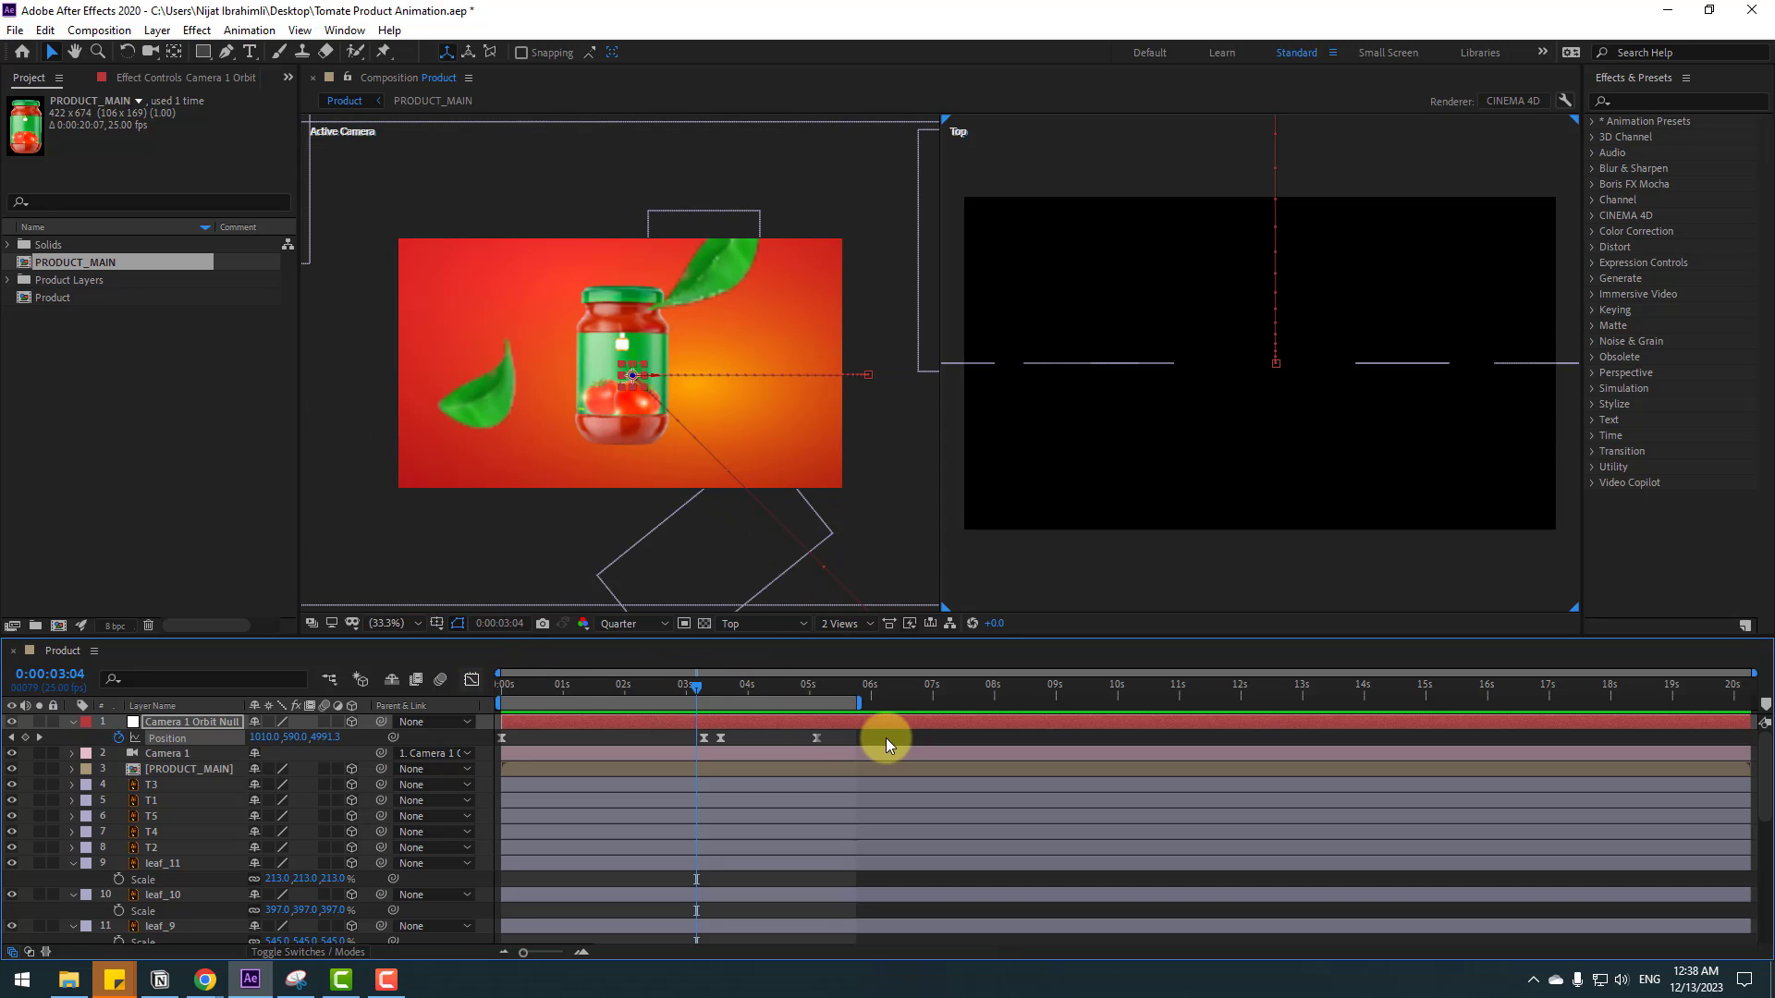
left_click(913, 736)
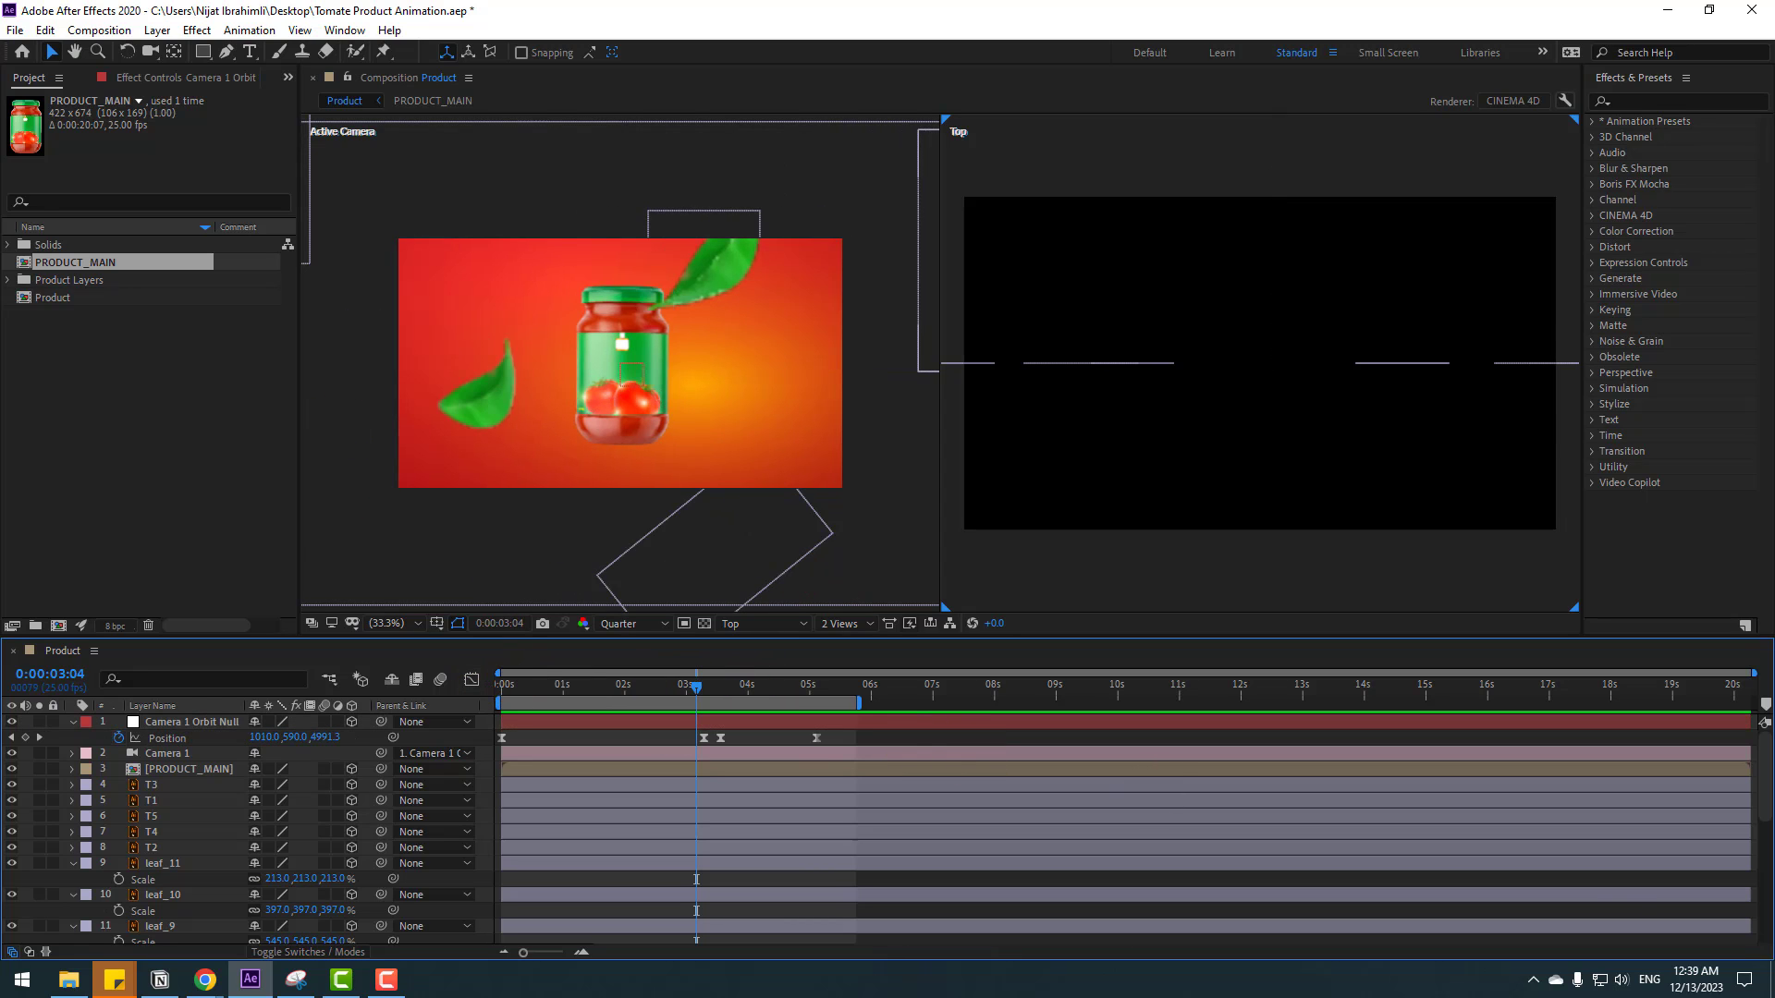
key("space")
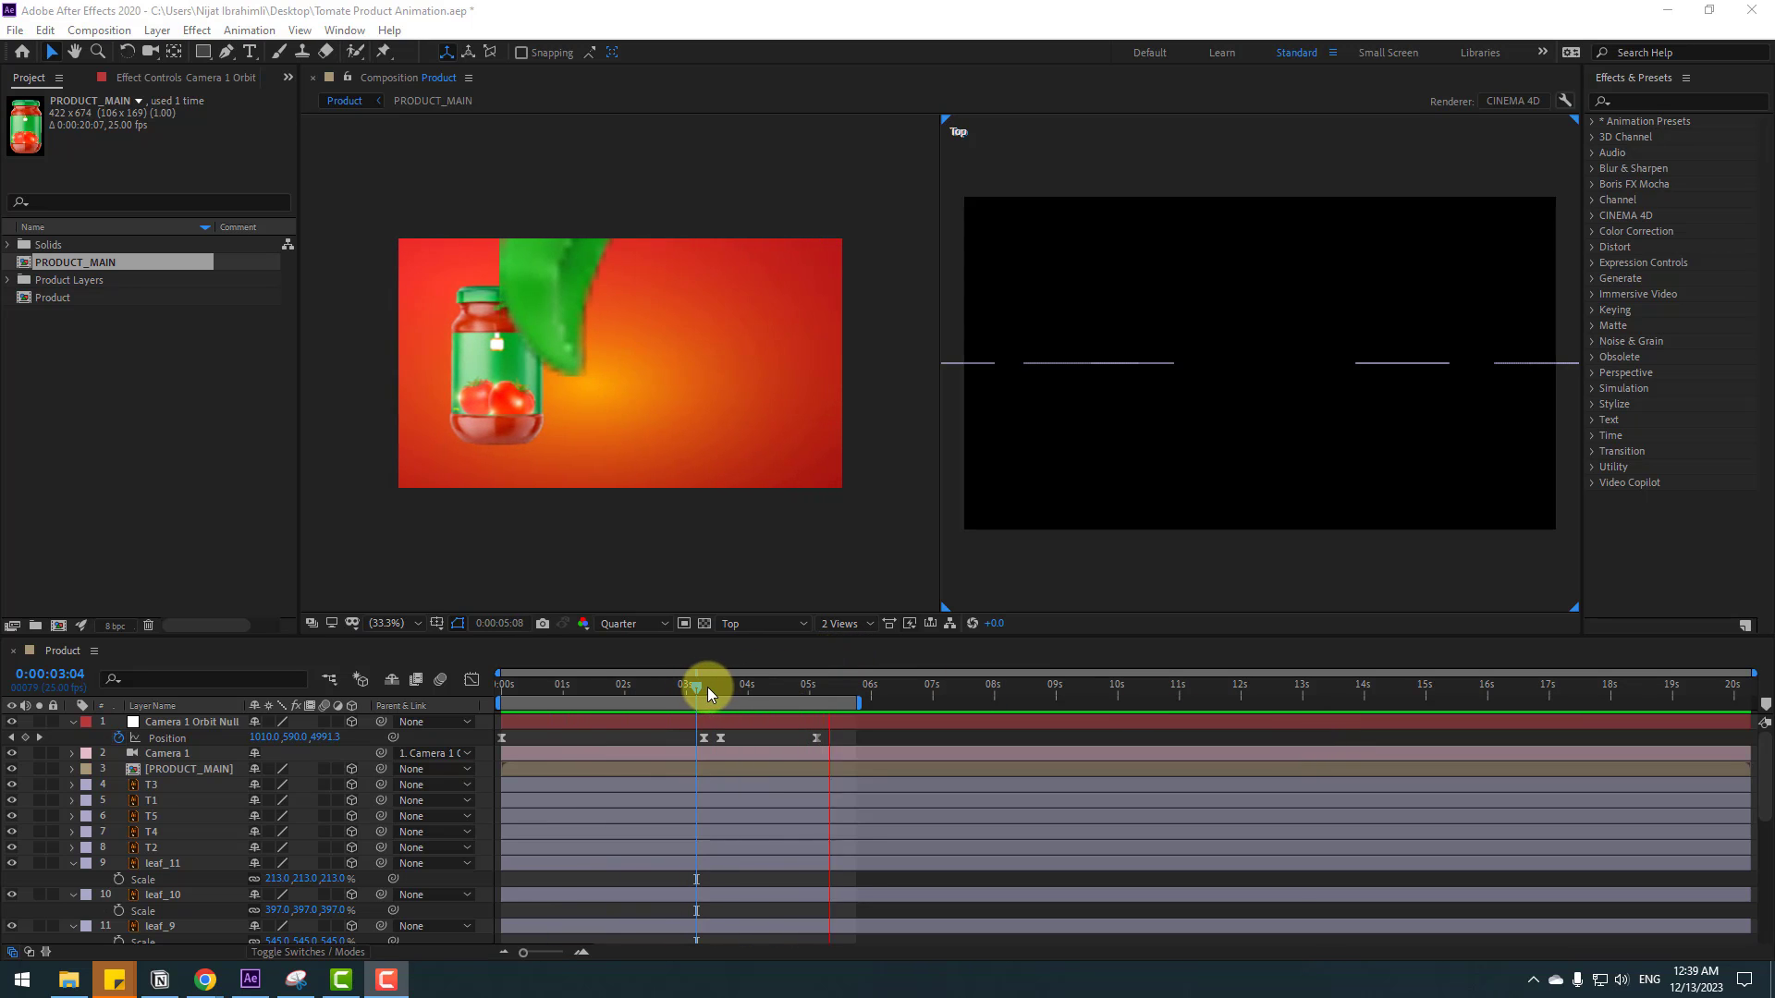
left_click_drag(707, 686, 404, 719)
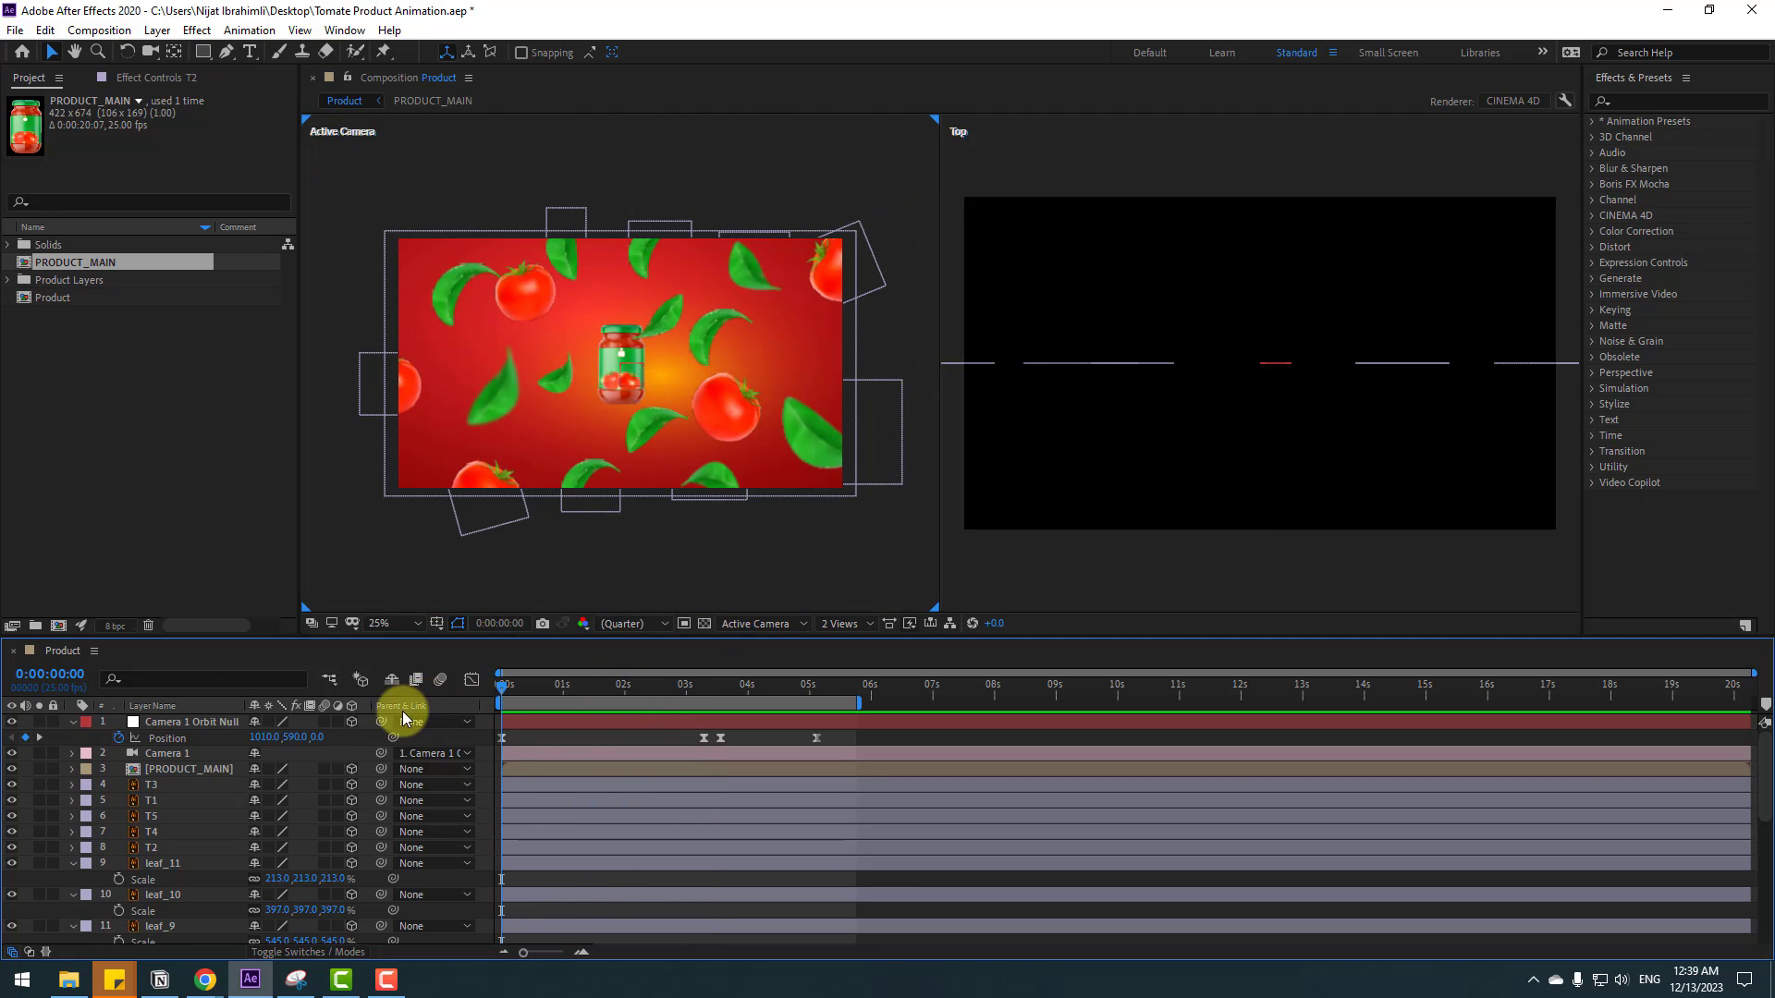
- At the start of the timeline, set the Z position of tomato layer T3 to 712
left_click(148, 847)
left_click(148, 785, "shift")
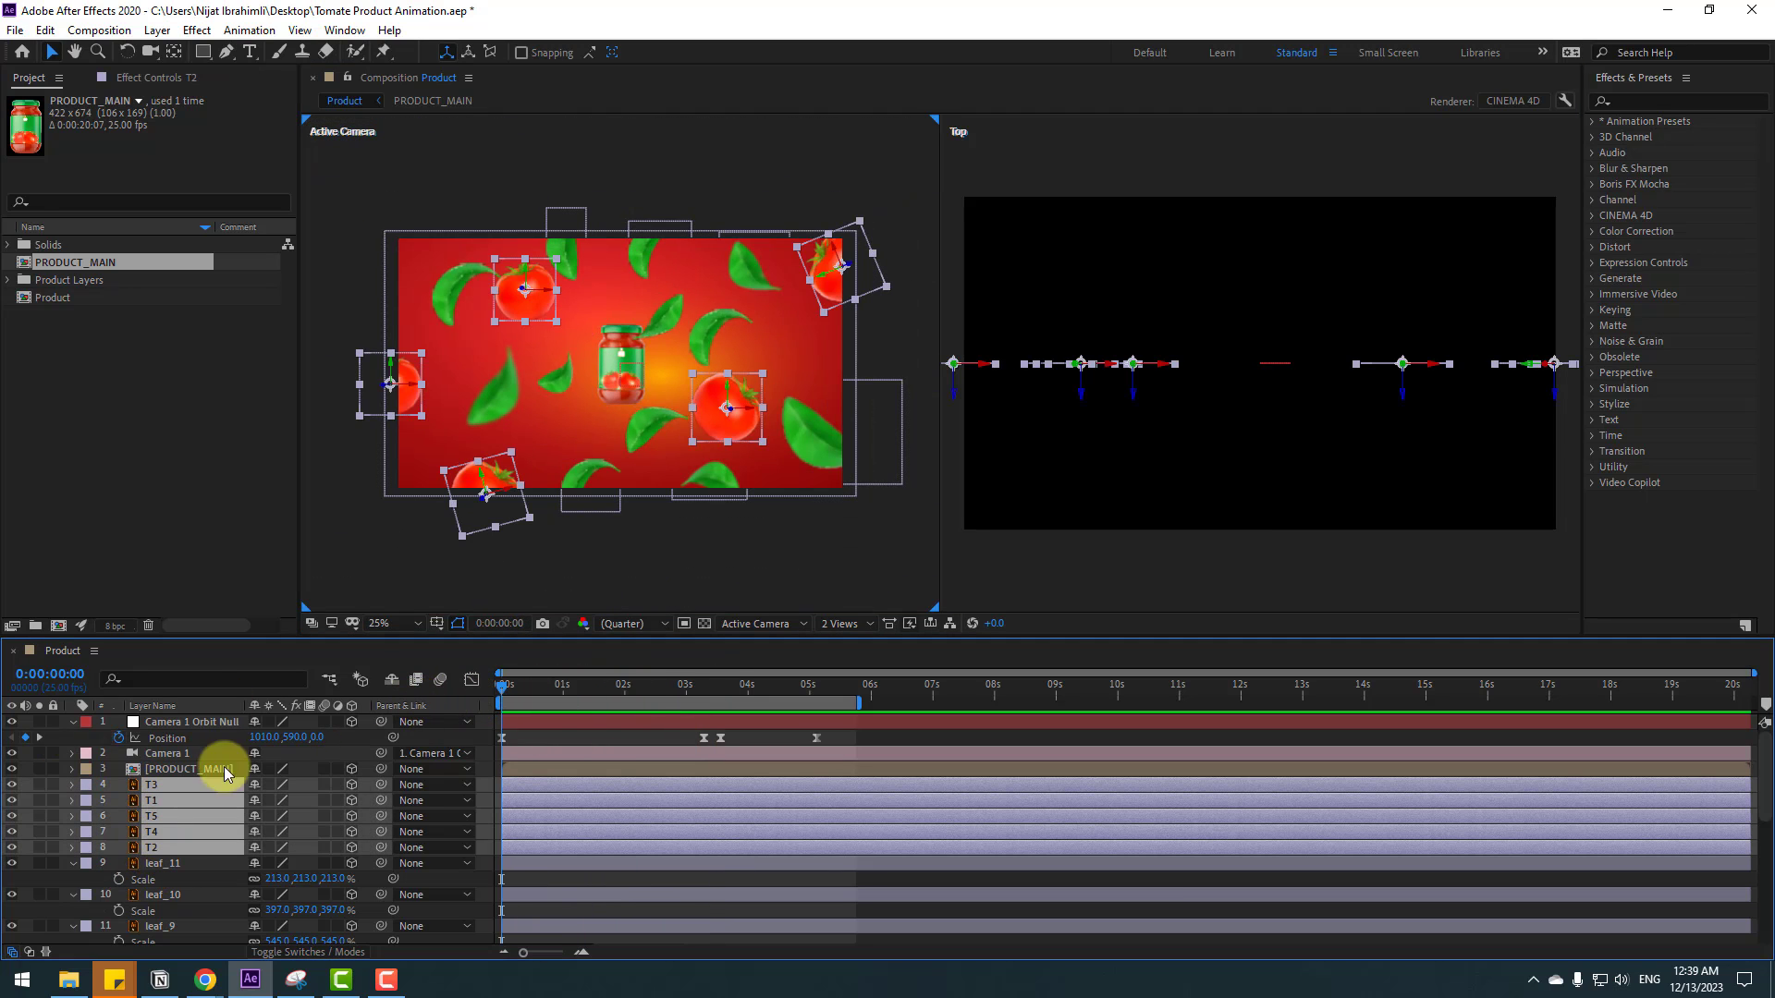
scroll(1301, 382, "down", 3)
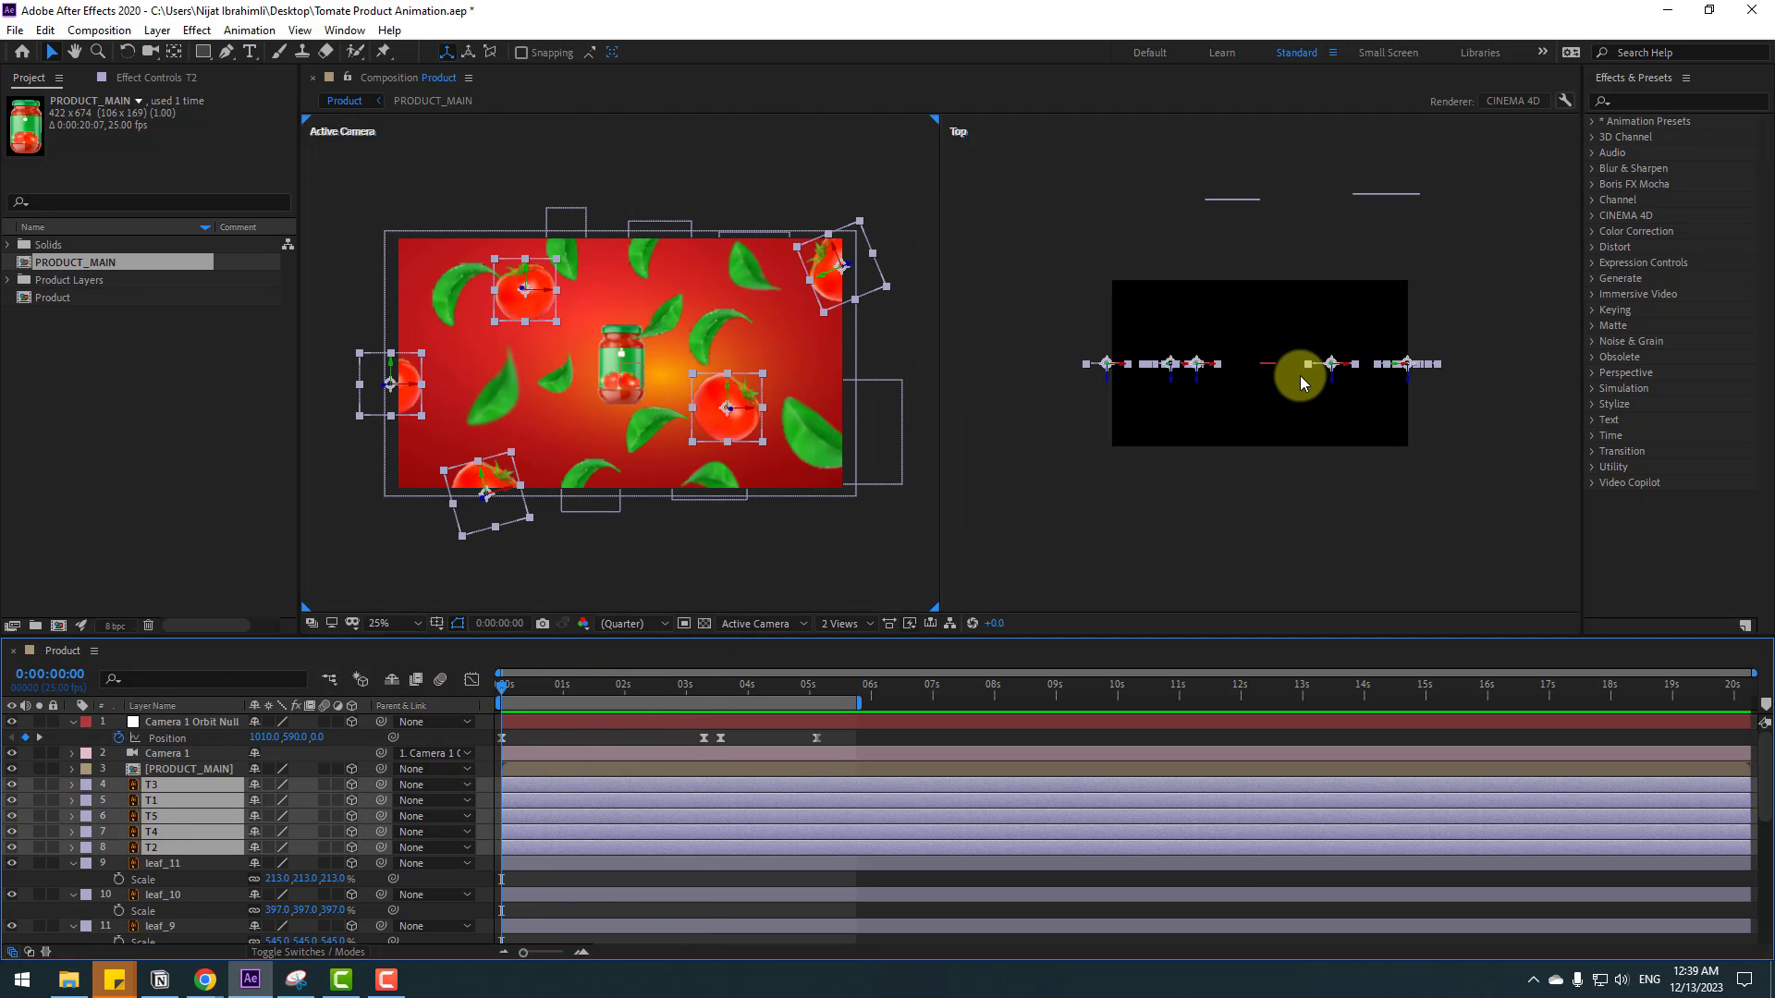
left_click(155, 784)
key("p")
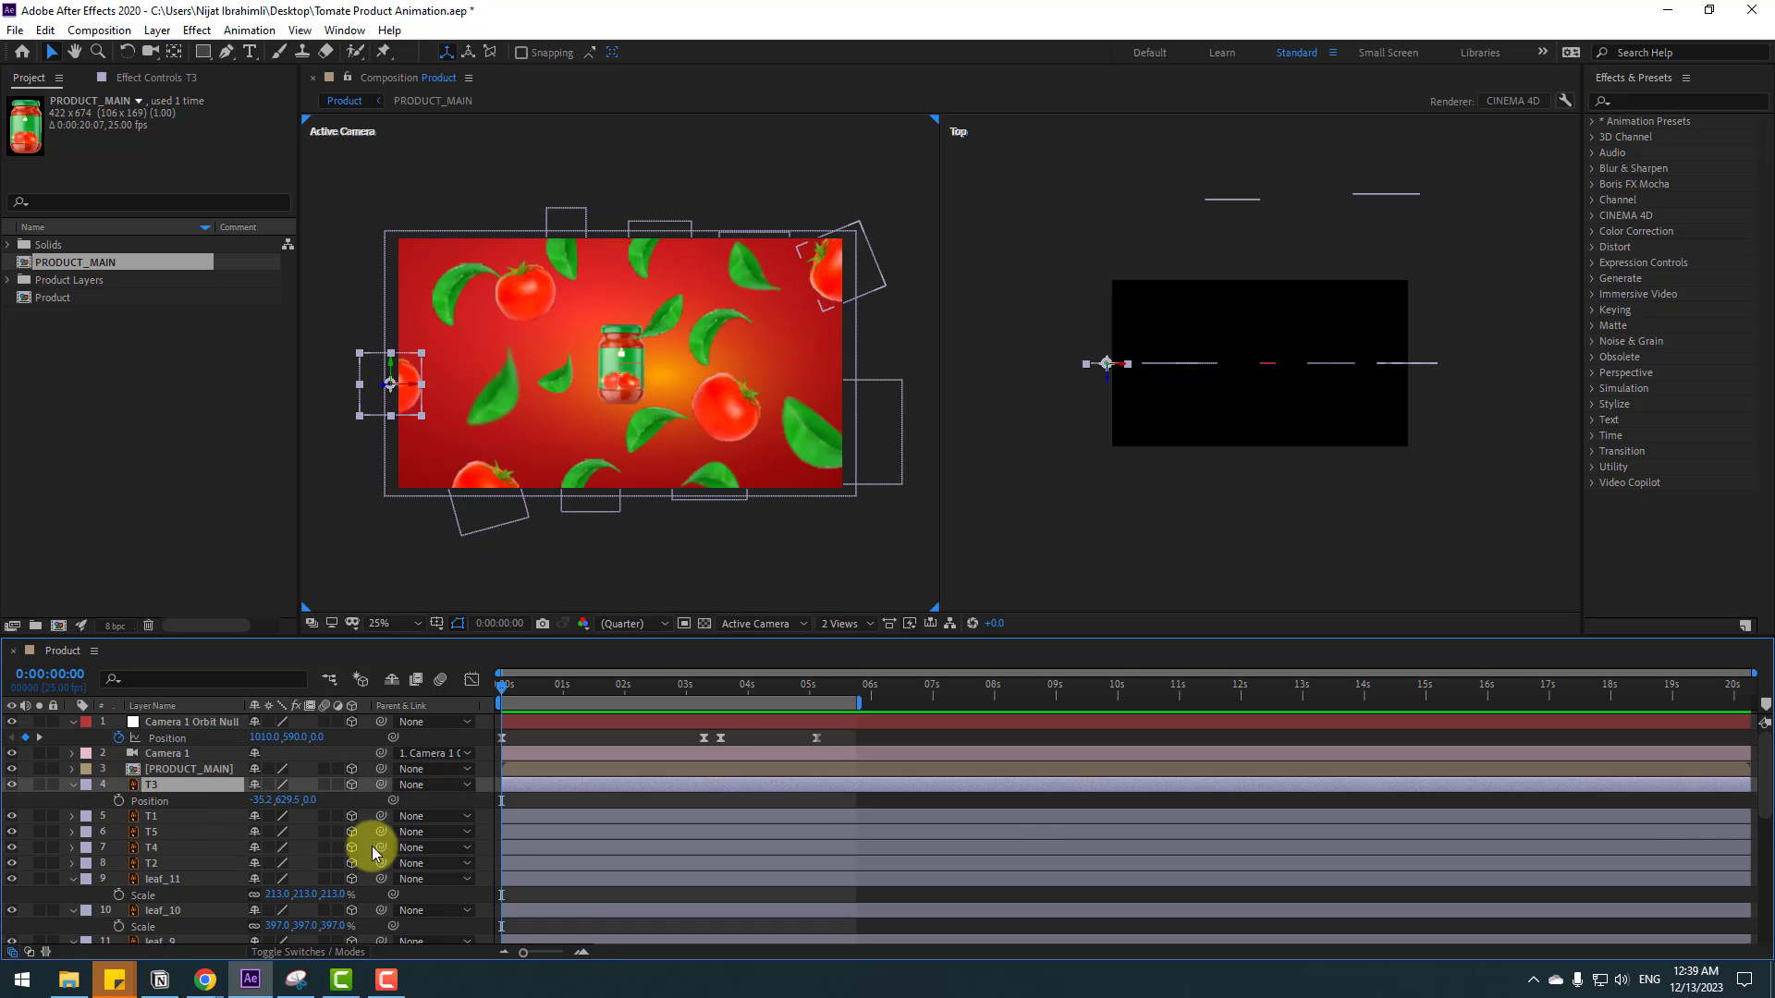
left_click_drag(309, 808, 519, 720)
- Set the Z position of tomato layer T1 to 2015
left_click(163, 831)
left_click(171, 817)
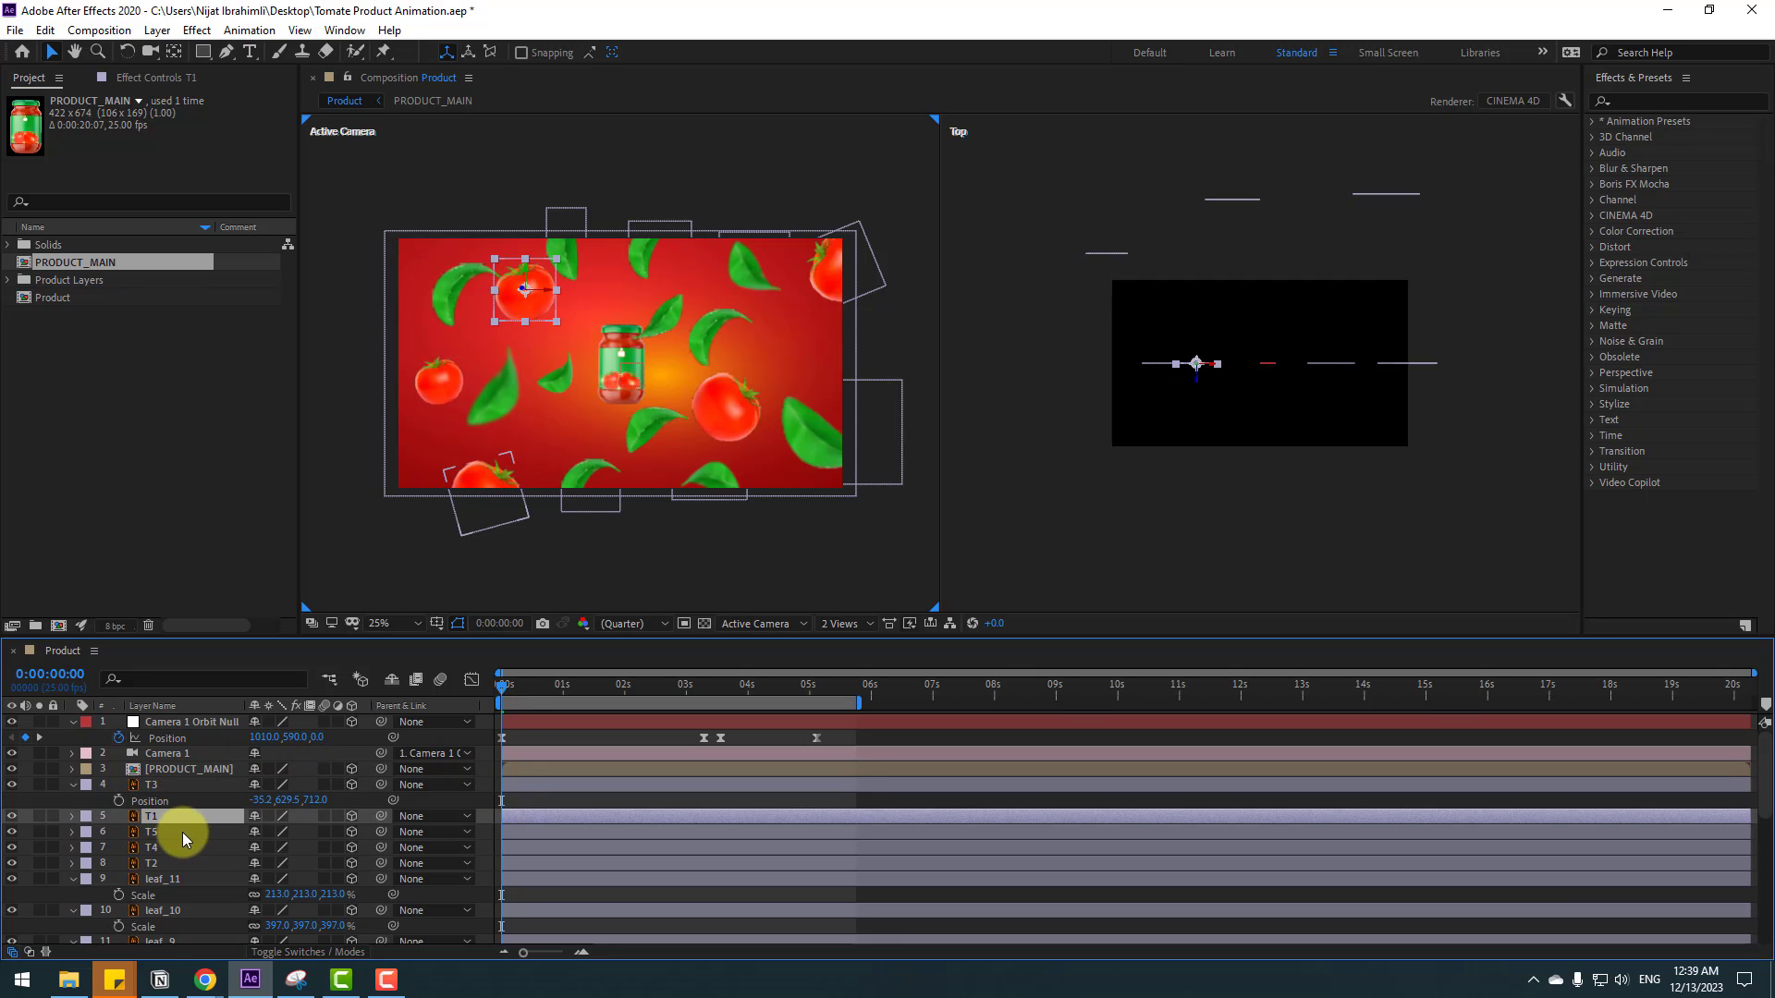
key("p")
left_click_drag(305, 832, 1246, 329)
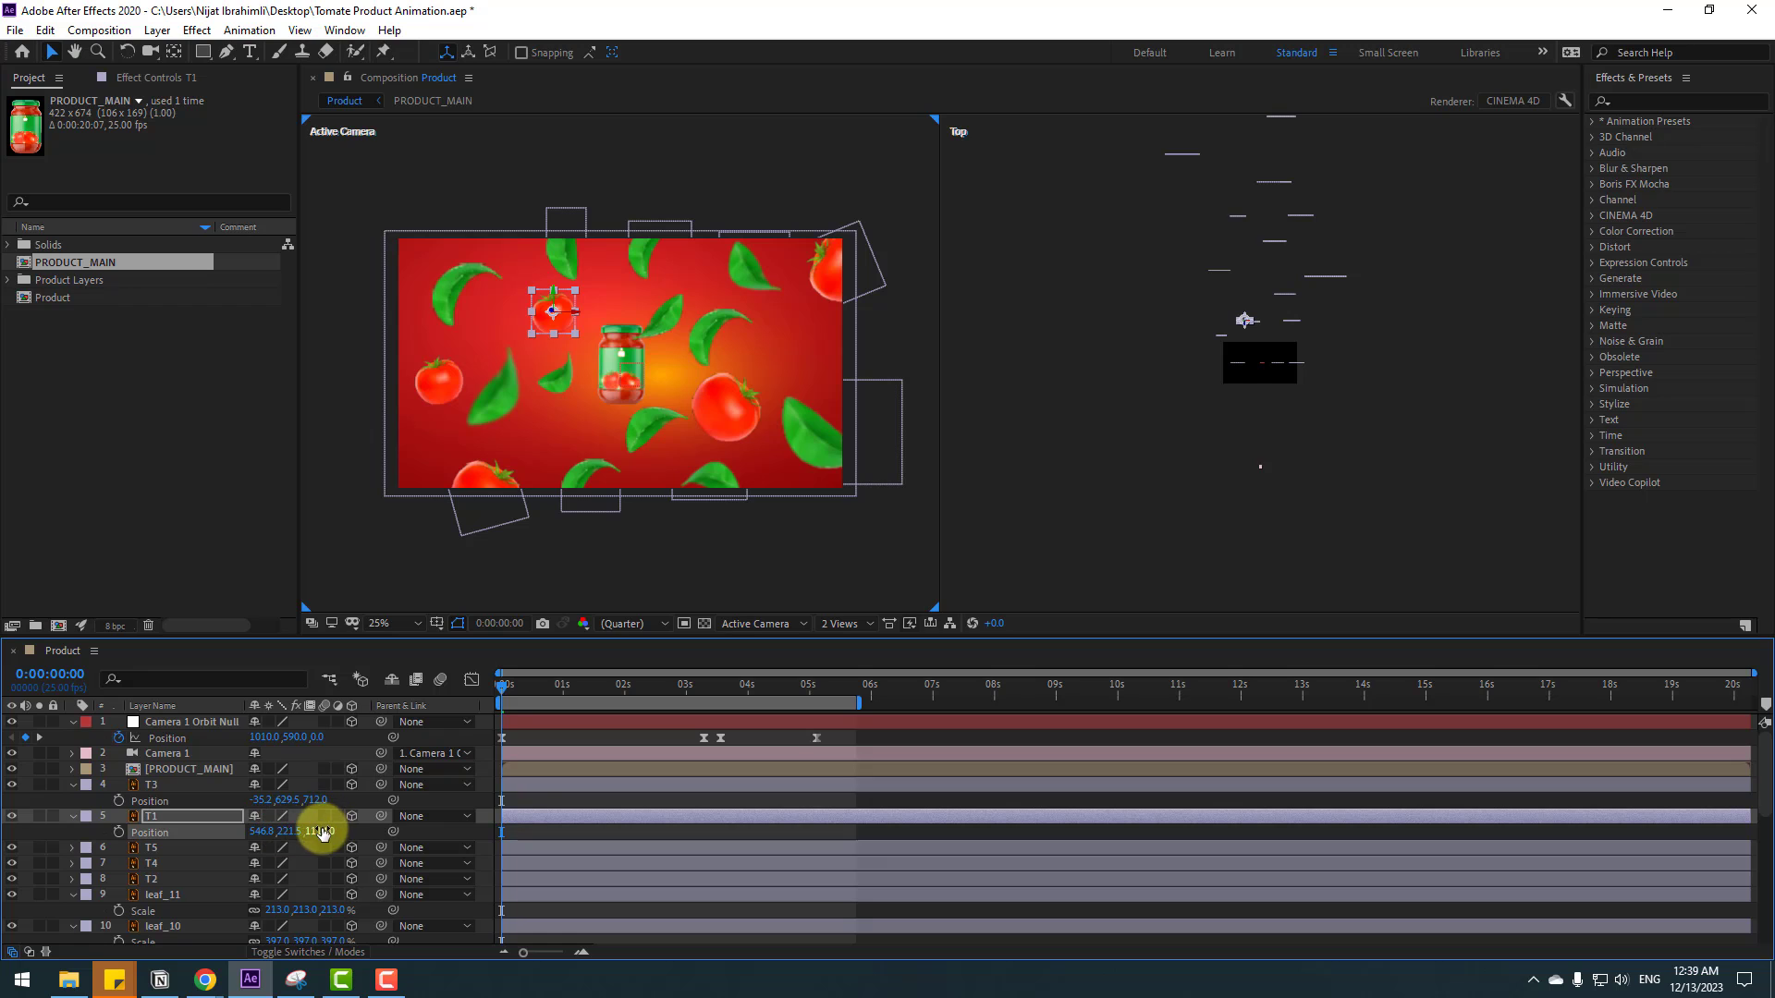
left_click_drag(317, 831, 885, 676)
- Set the Z position of tomato layer T5 to 4205 and of layer T4 to 2615
left_click(167, 846)
key("p")
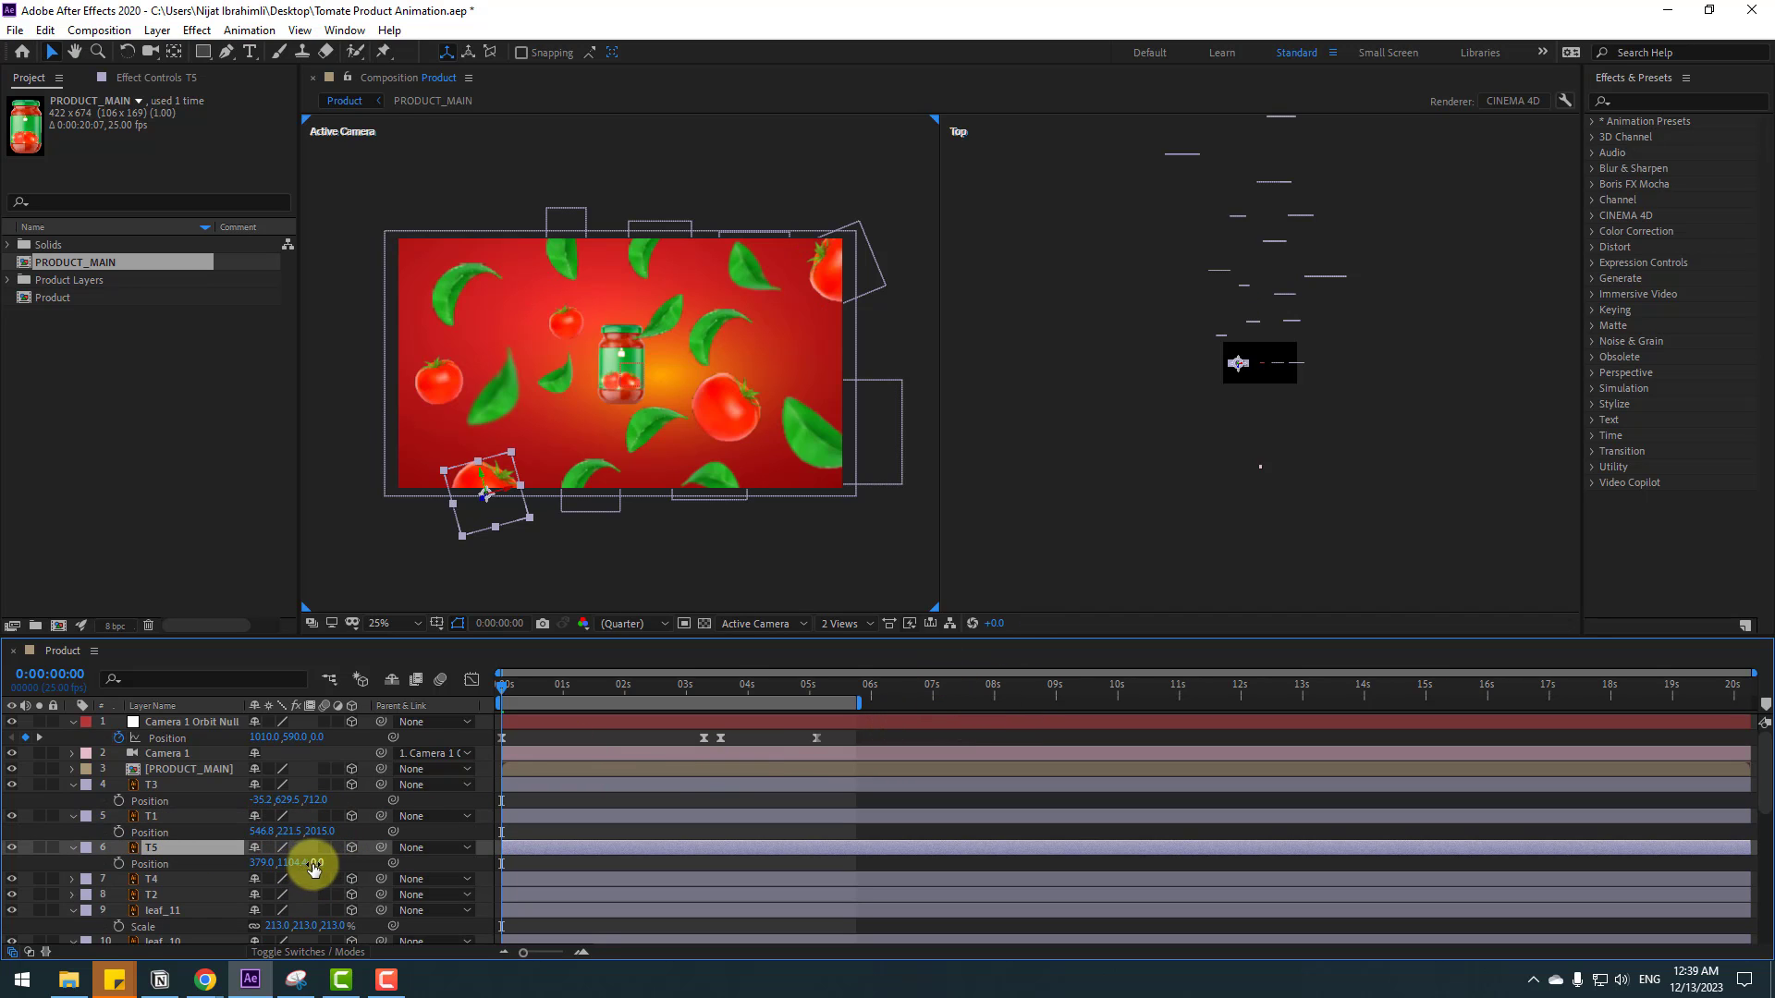
left_click_drag(1745, 622, 925, 629)
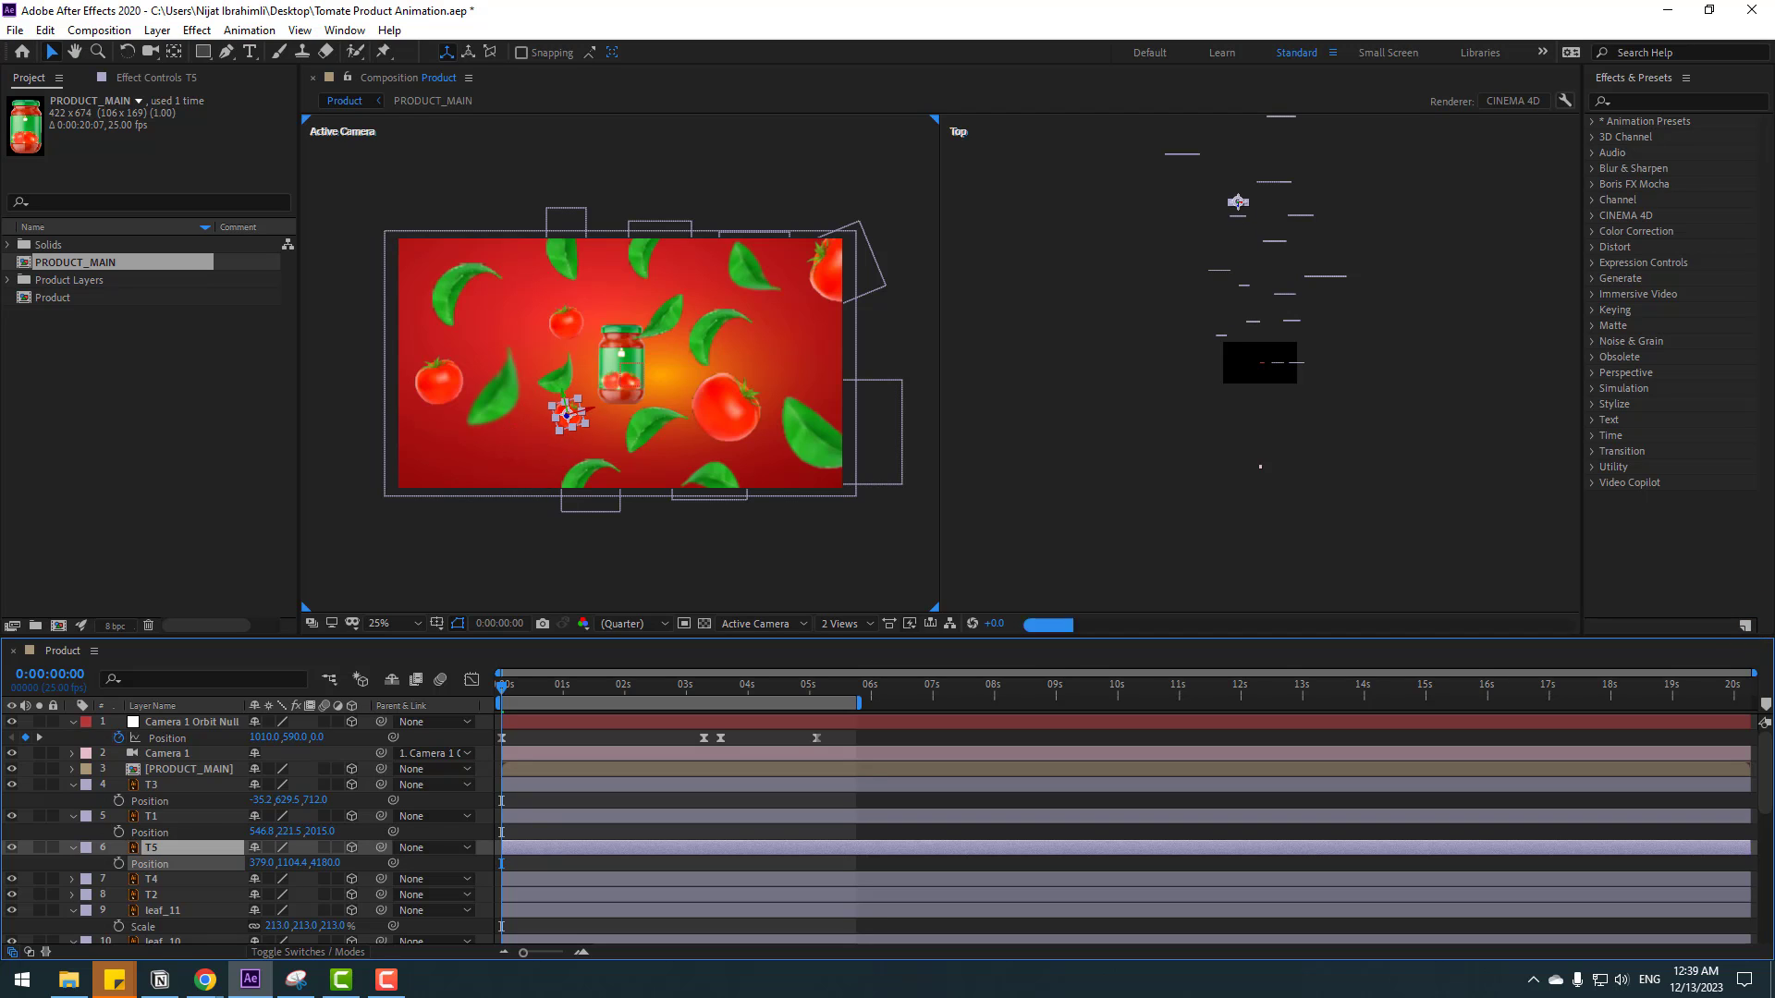
left_click(157, 879)
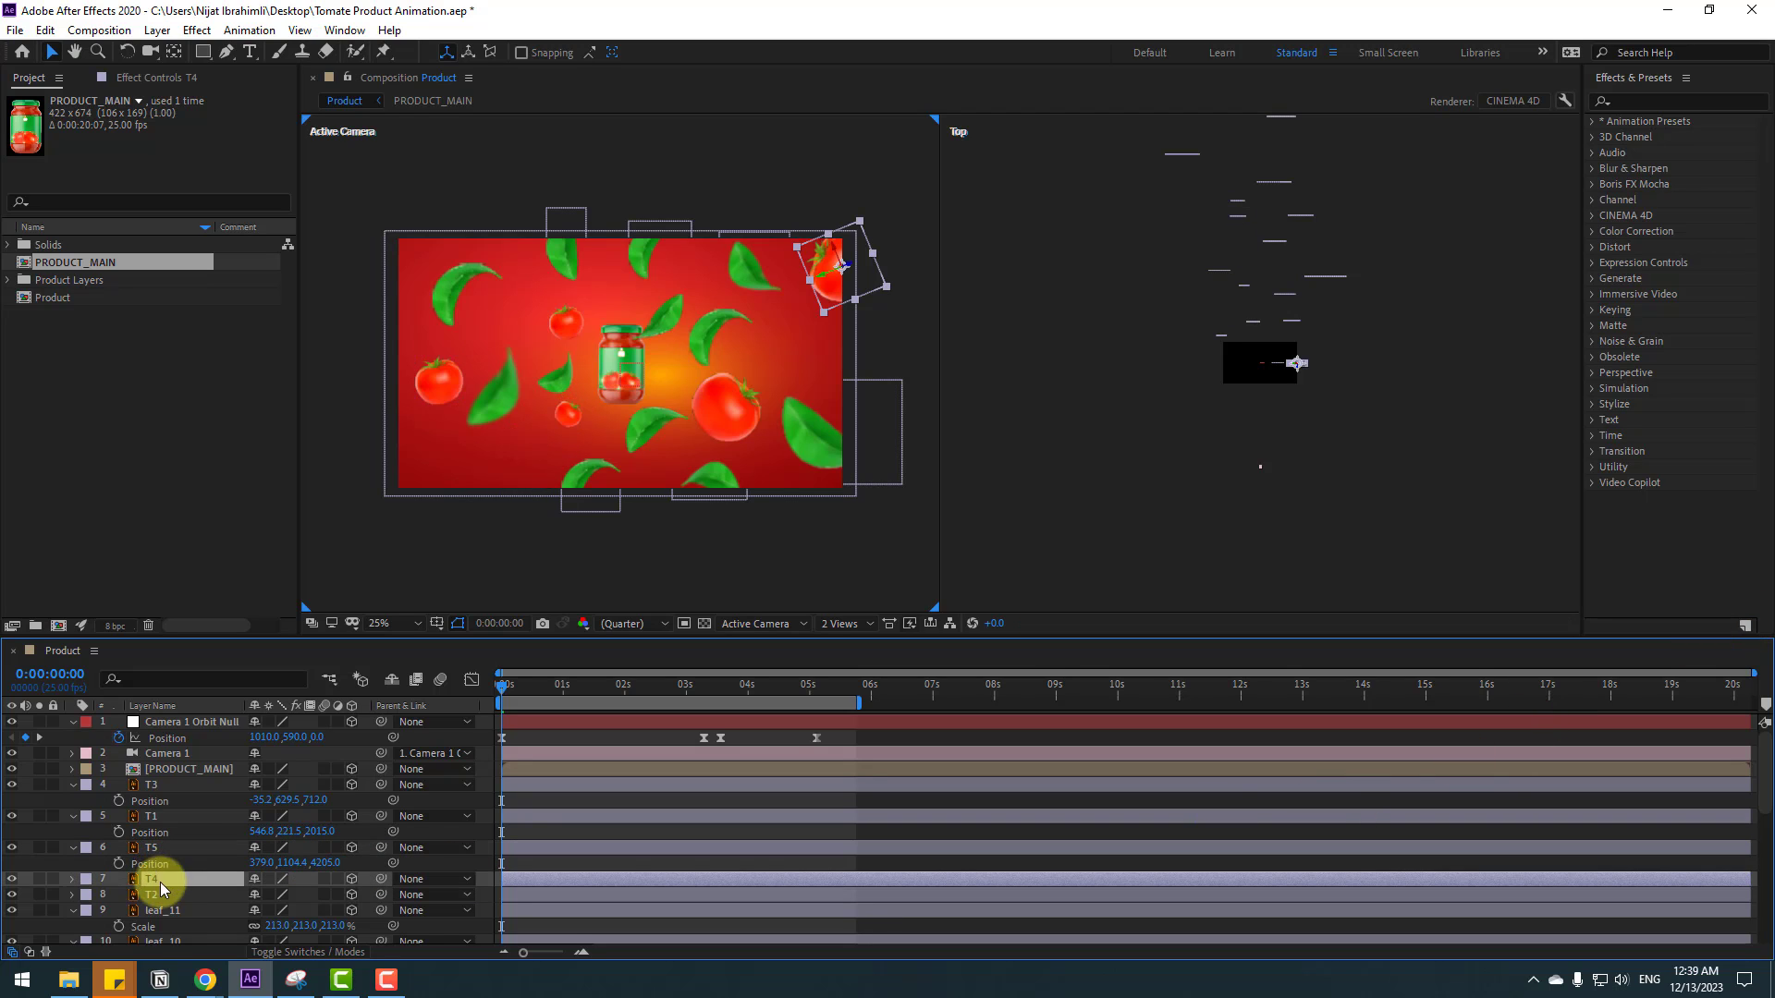
key("p")
left_click_drag(324, 903, 1710, 684)
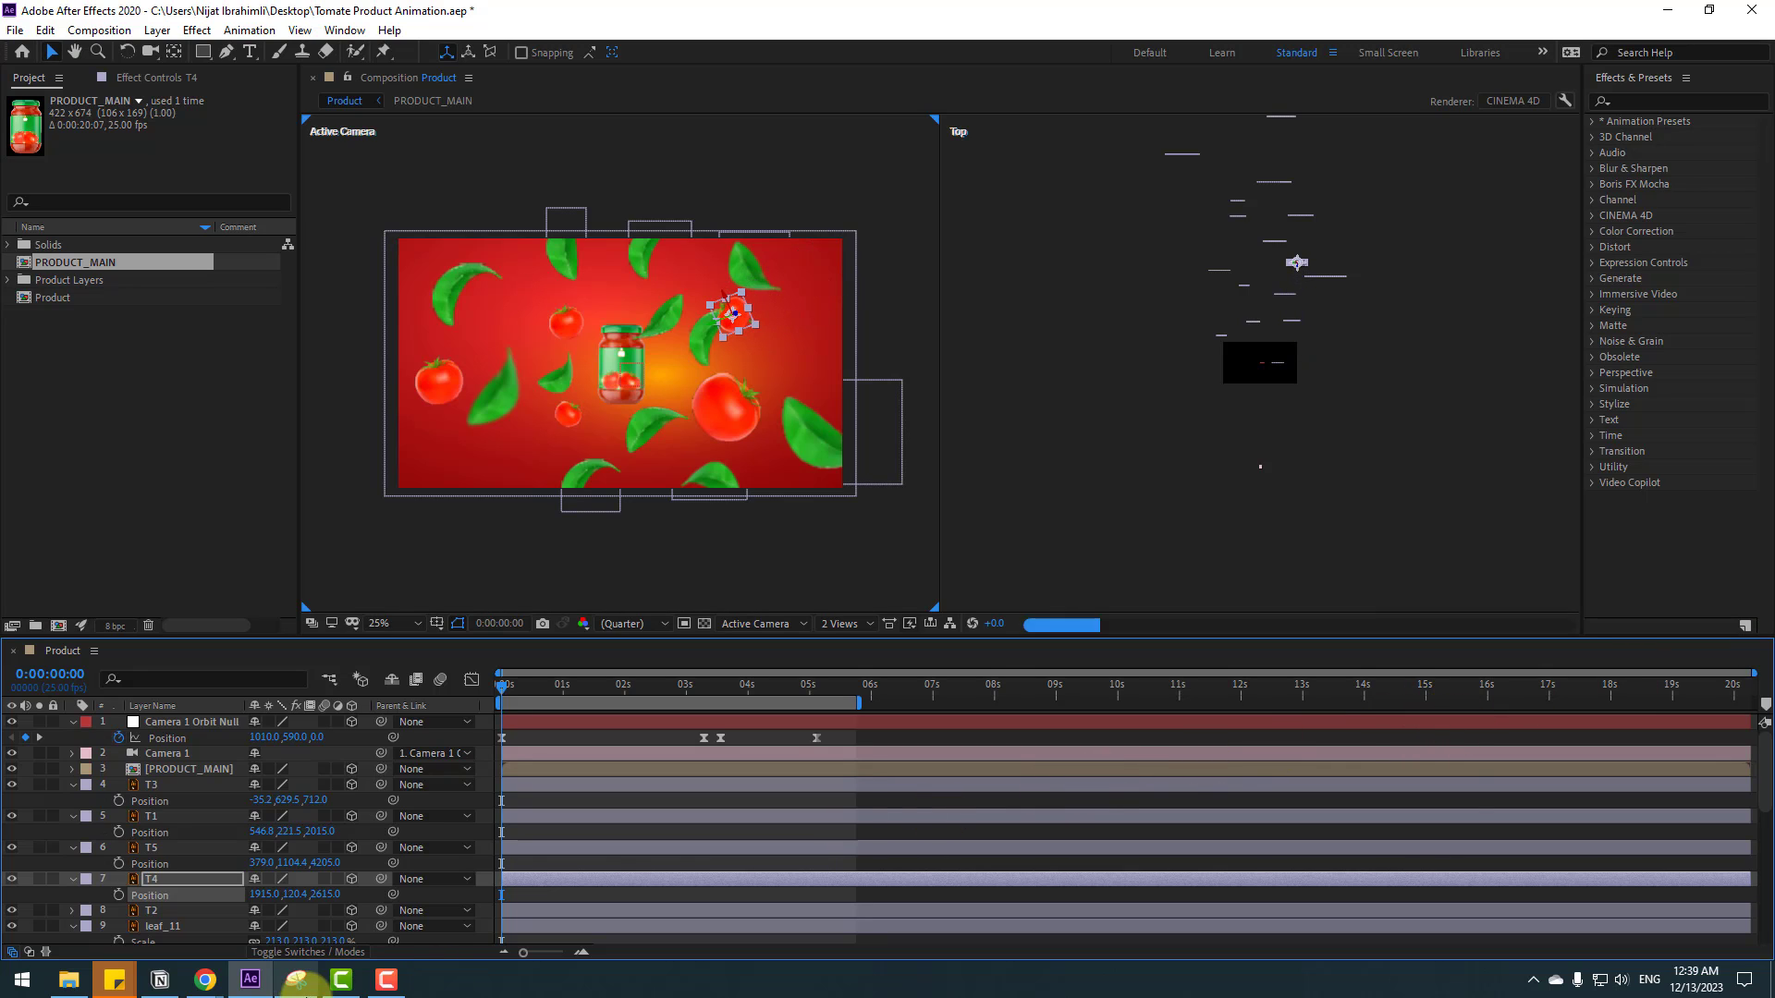
- Set the Z position of tomato layer T2 to 4030
left_click(140, 911)
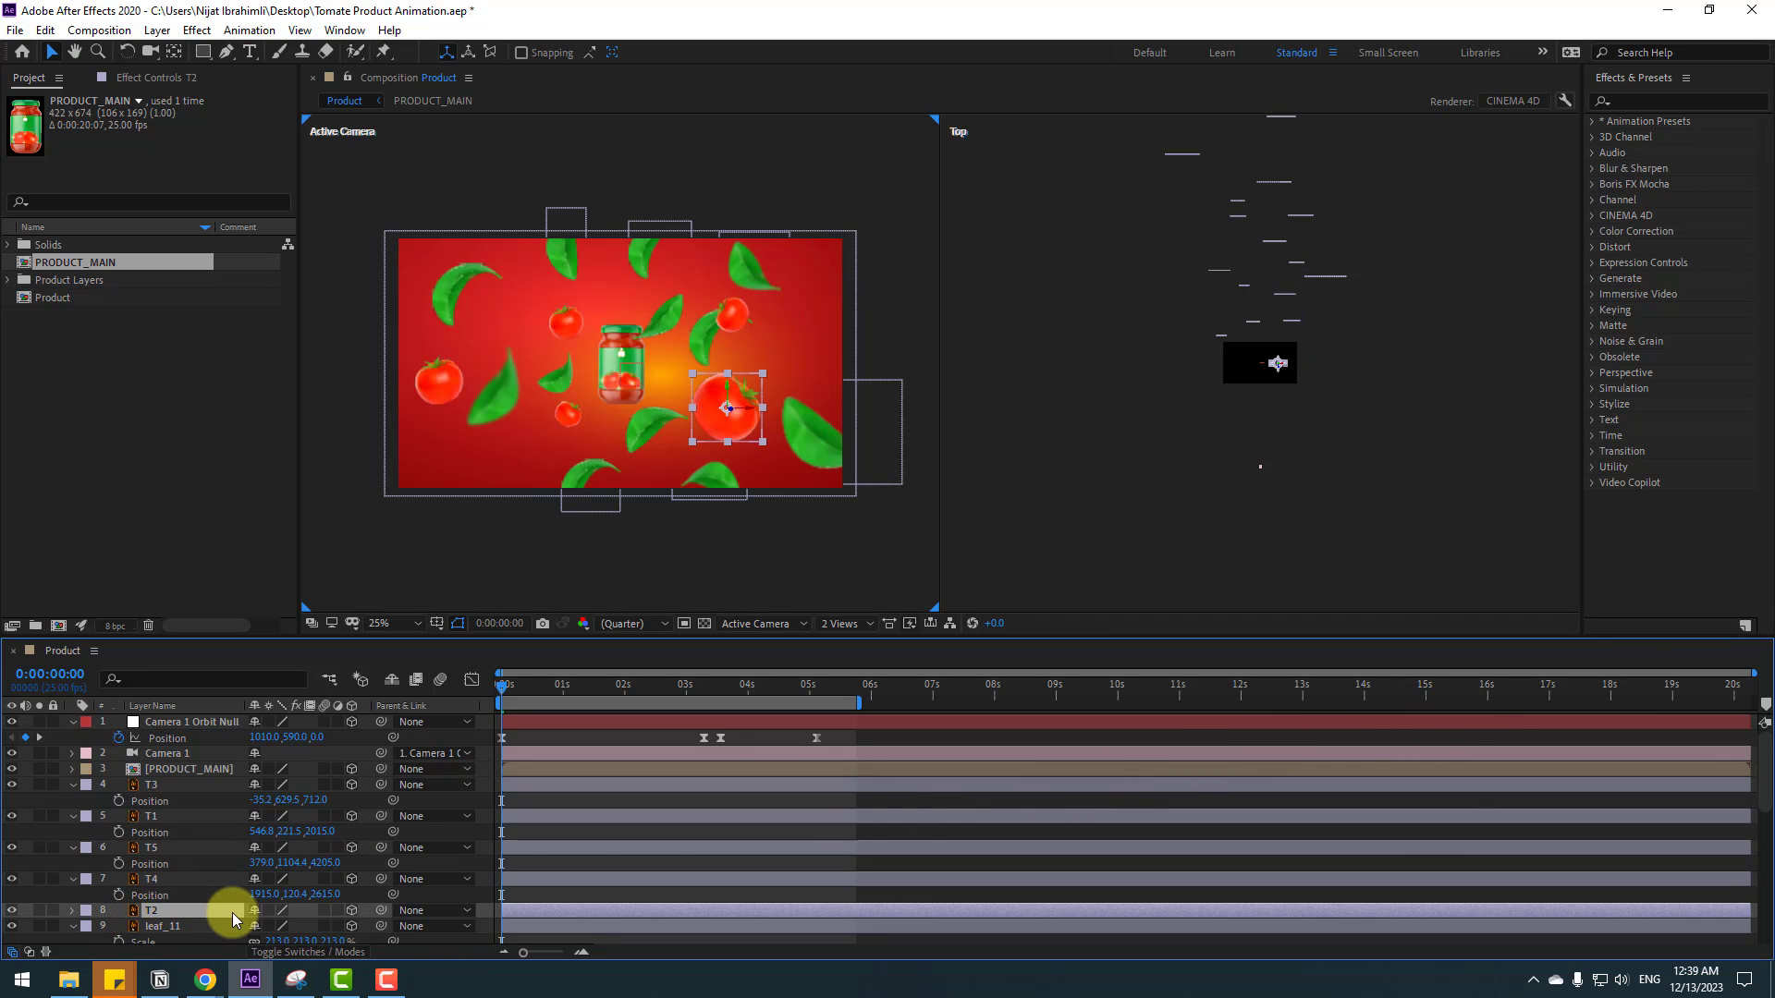
key("p")
left_click_drag(965, 861, 1765, 852)
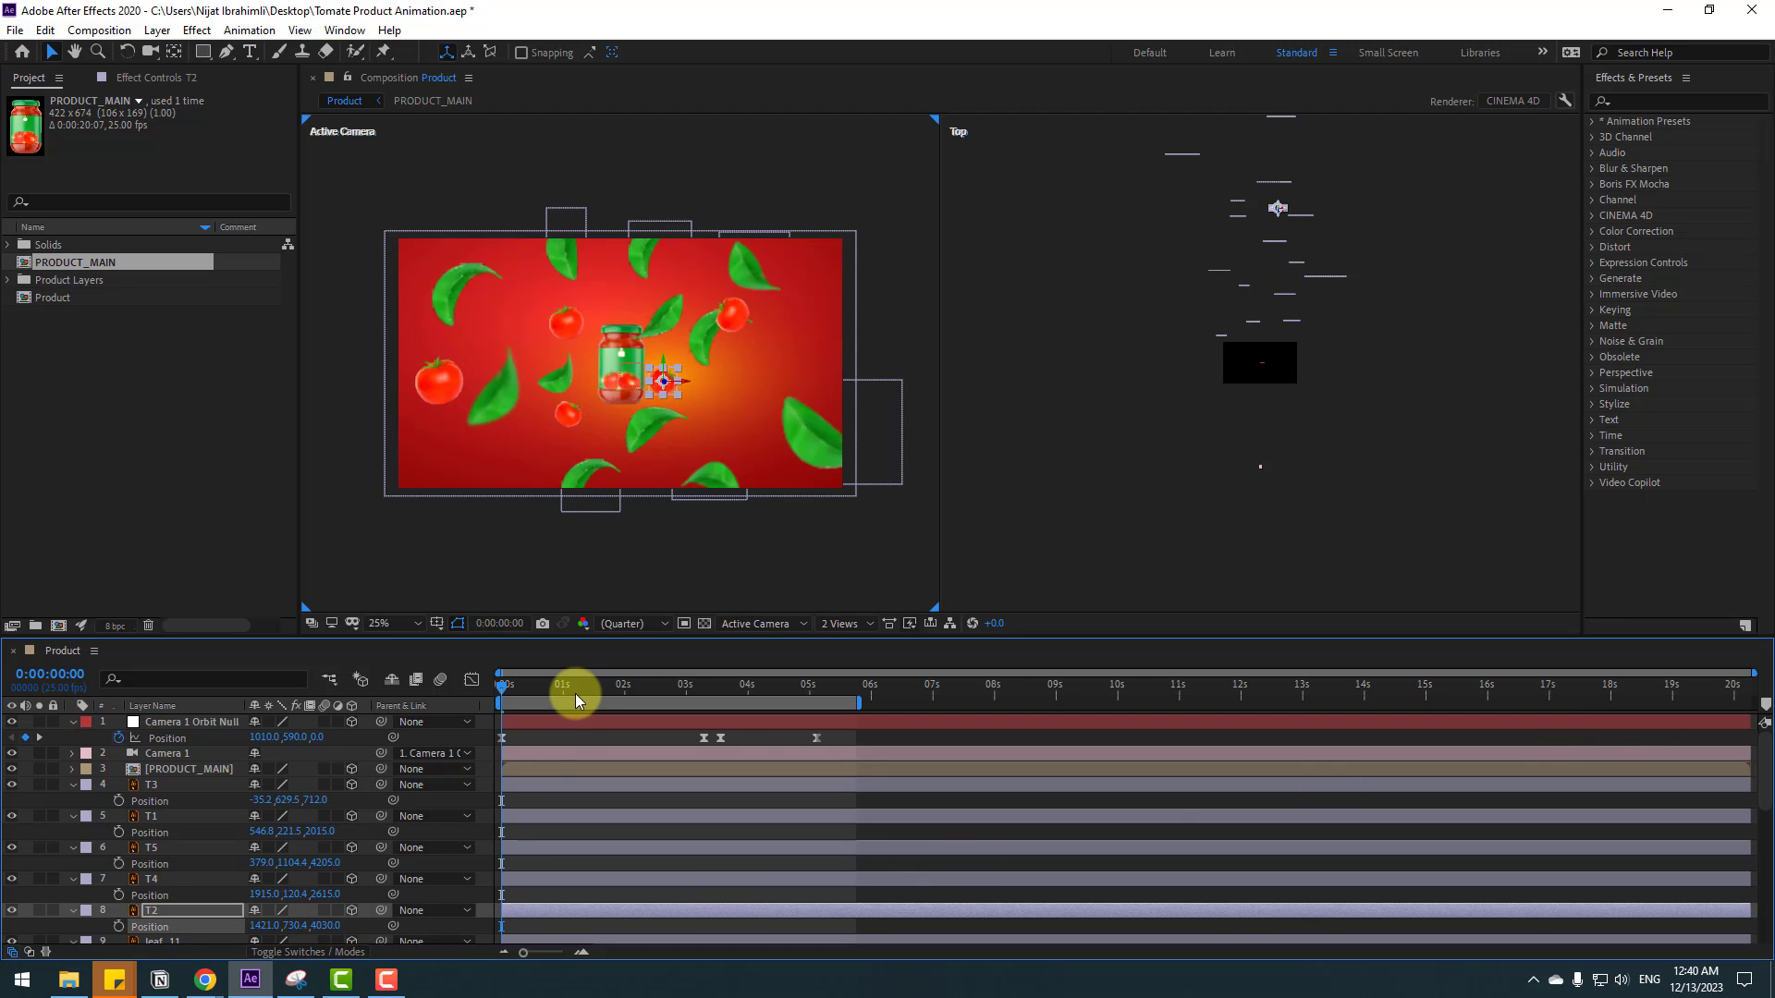
- At 0:00:03:08, move the two leaves beside the jar outward, one to the top edge and one to the lower-left corner of the frame
left_click(537, 730)
left_click_drag(509, 688, 706, 685)
left_click(912, 446)
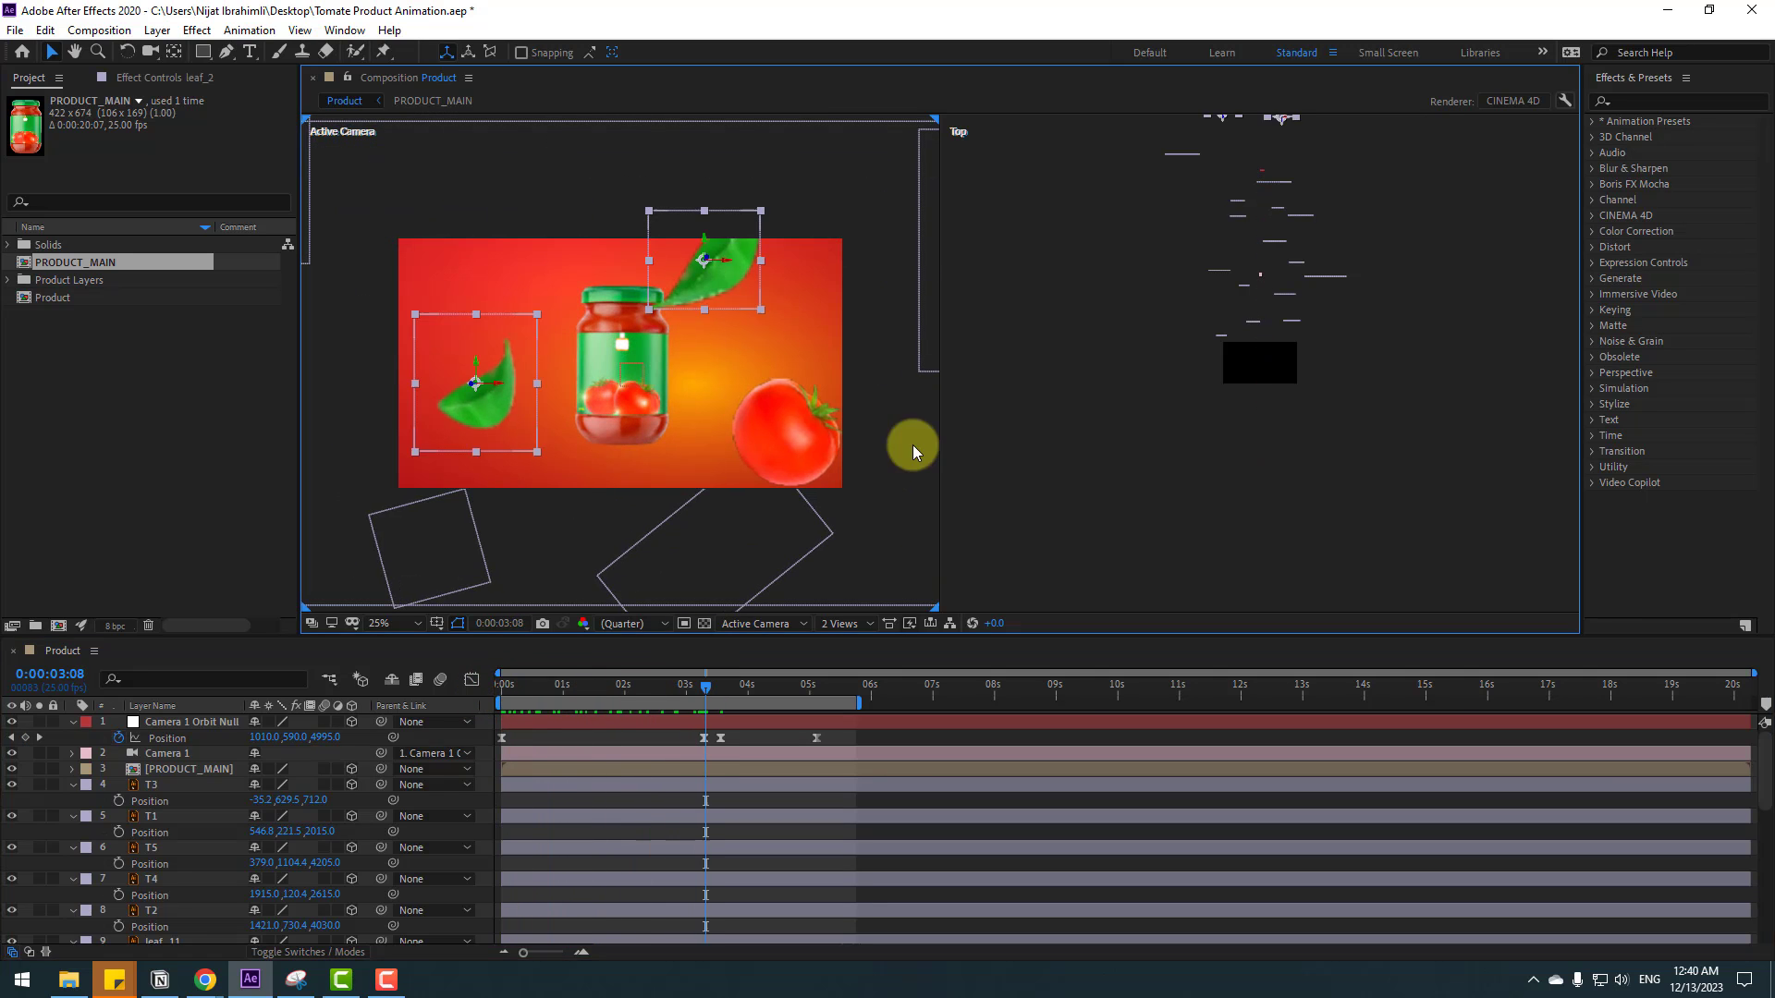
left_click(790, 377)
left_click_drag(730, 274, 758, 252)
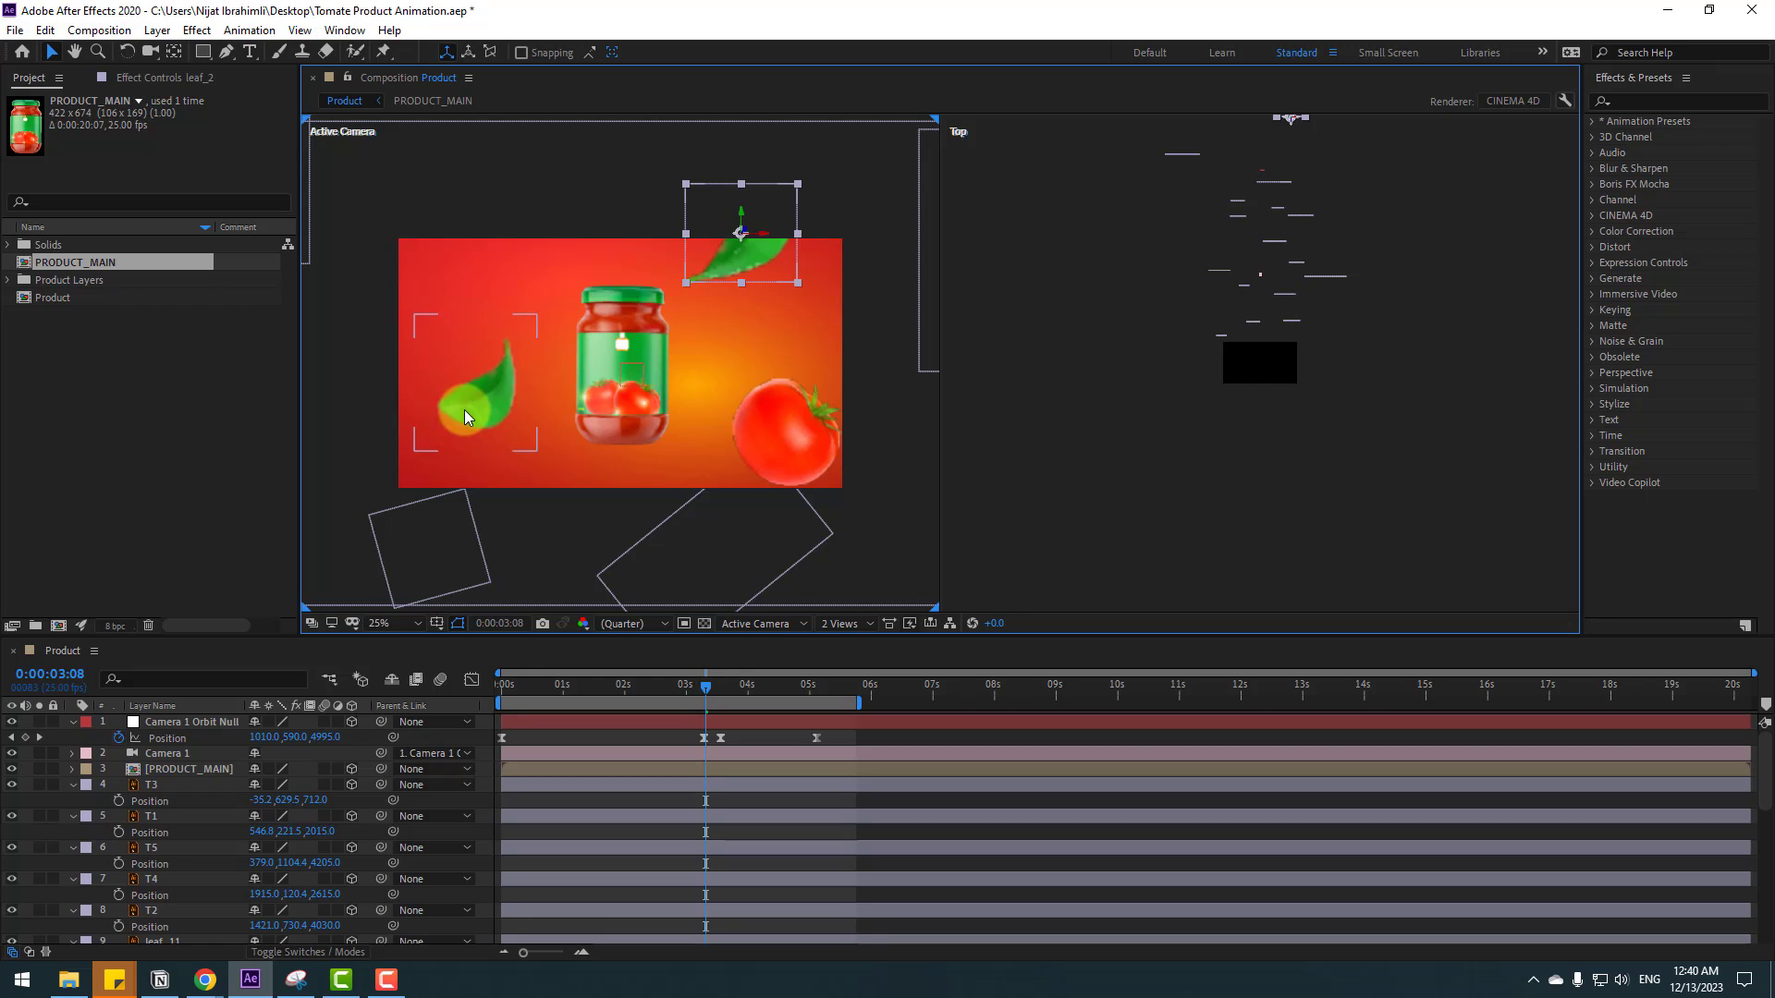
left_click_drag(464, 416, 417, 473)
- Duplicate tomato T2, place the copy T6 in the frame's upper-left corner, rotate it counterclockwise and push it deeper in Z
left_click_drag(806, 453, 392, 286)
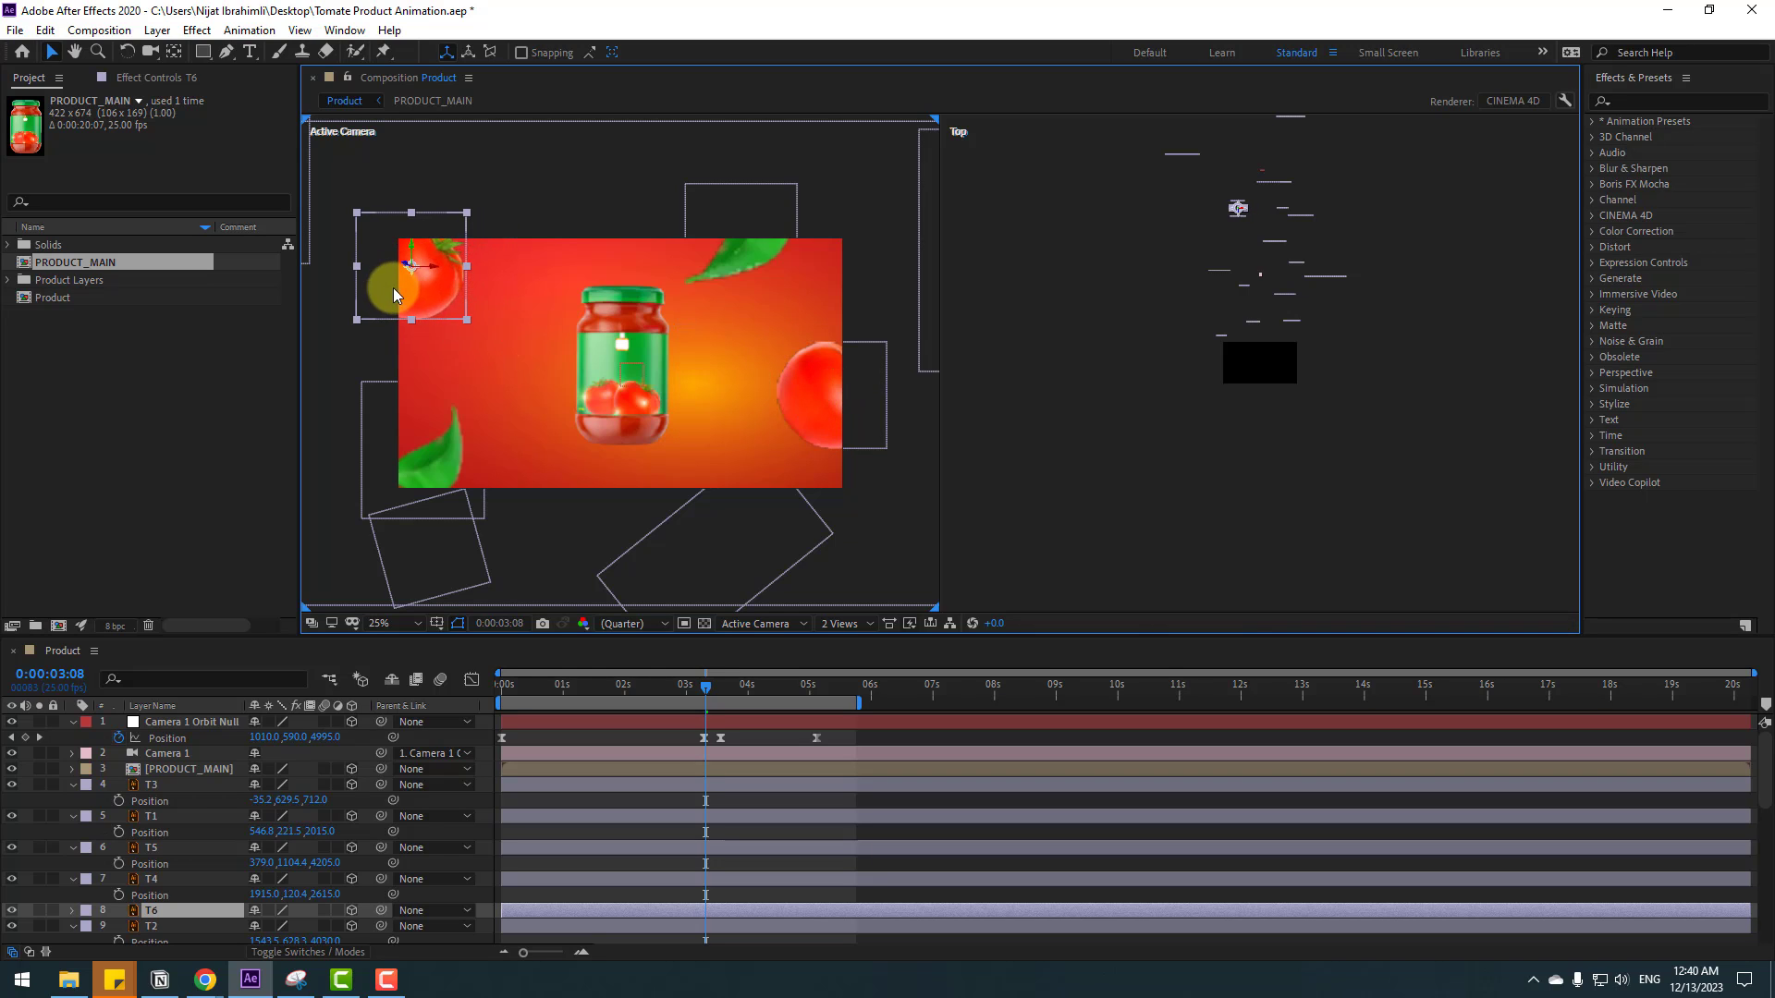
left_click(127, 52)
left_click_drag(467, 321, 482, 227)
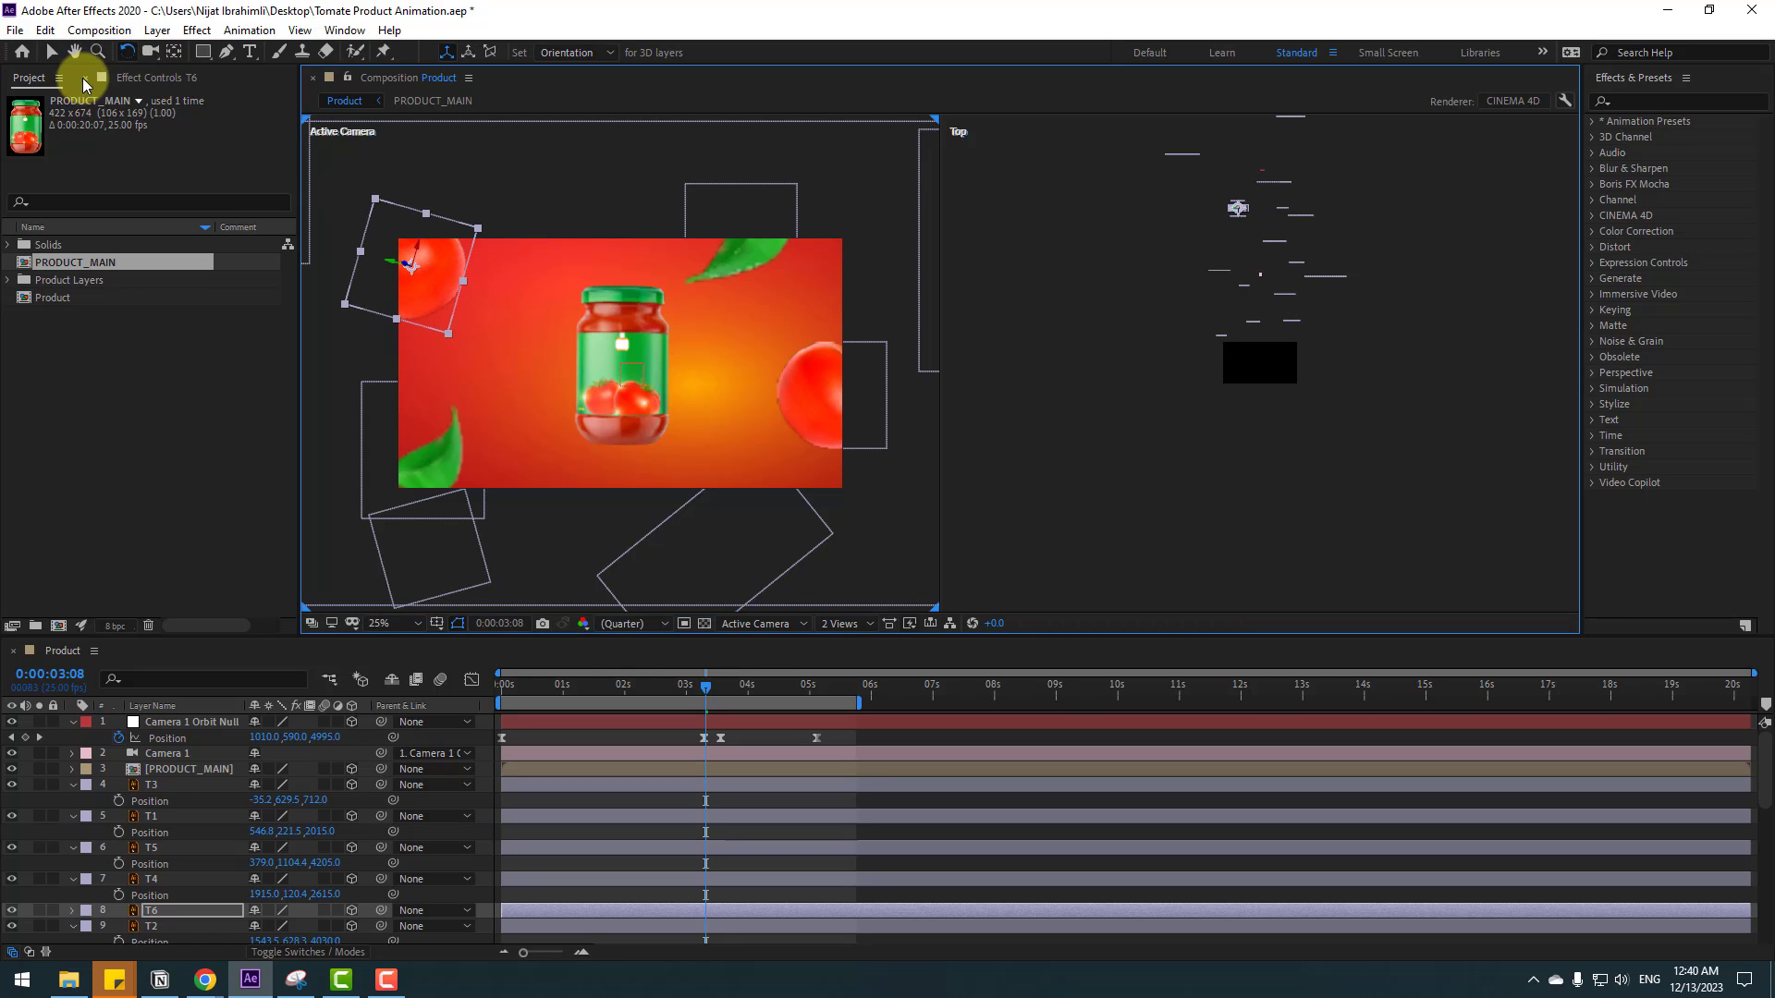
left_click(52, 53)
left_click(421, 297)
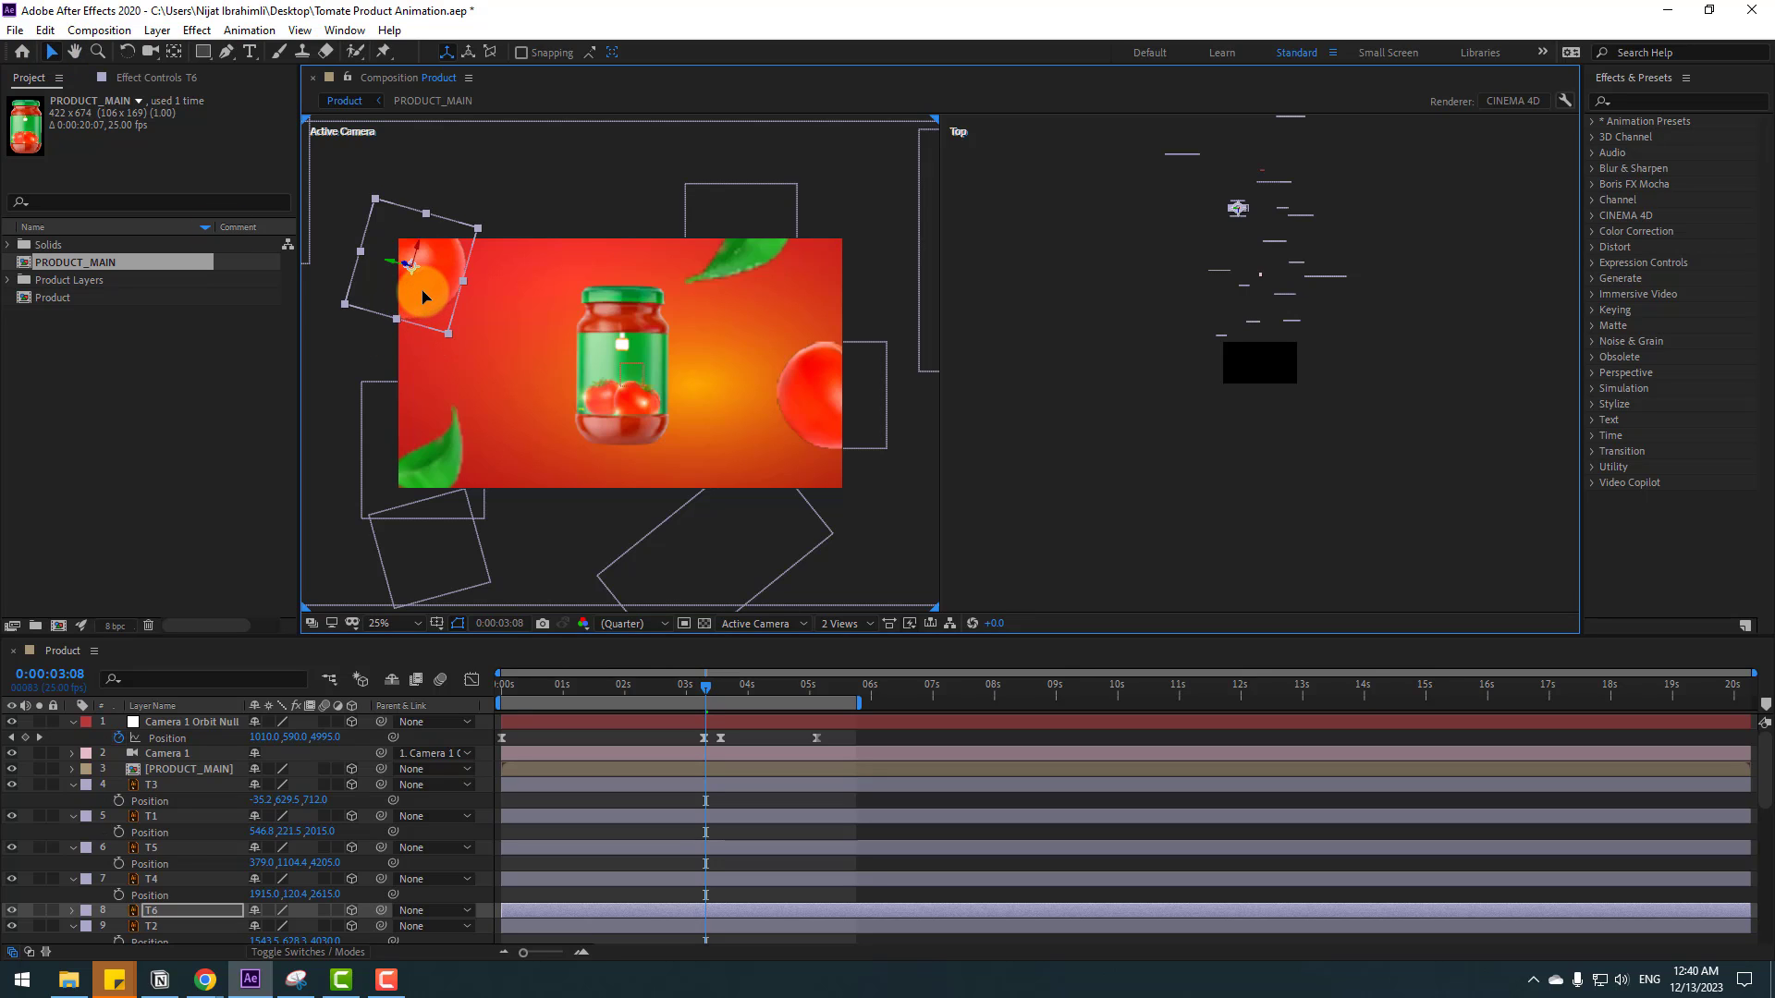
left_click_drag(422, 295, 423, 295)
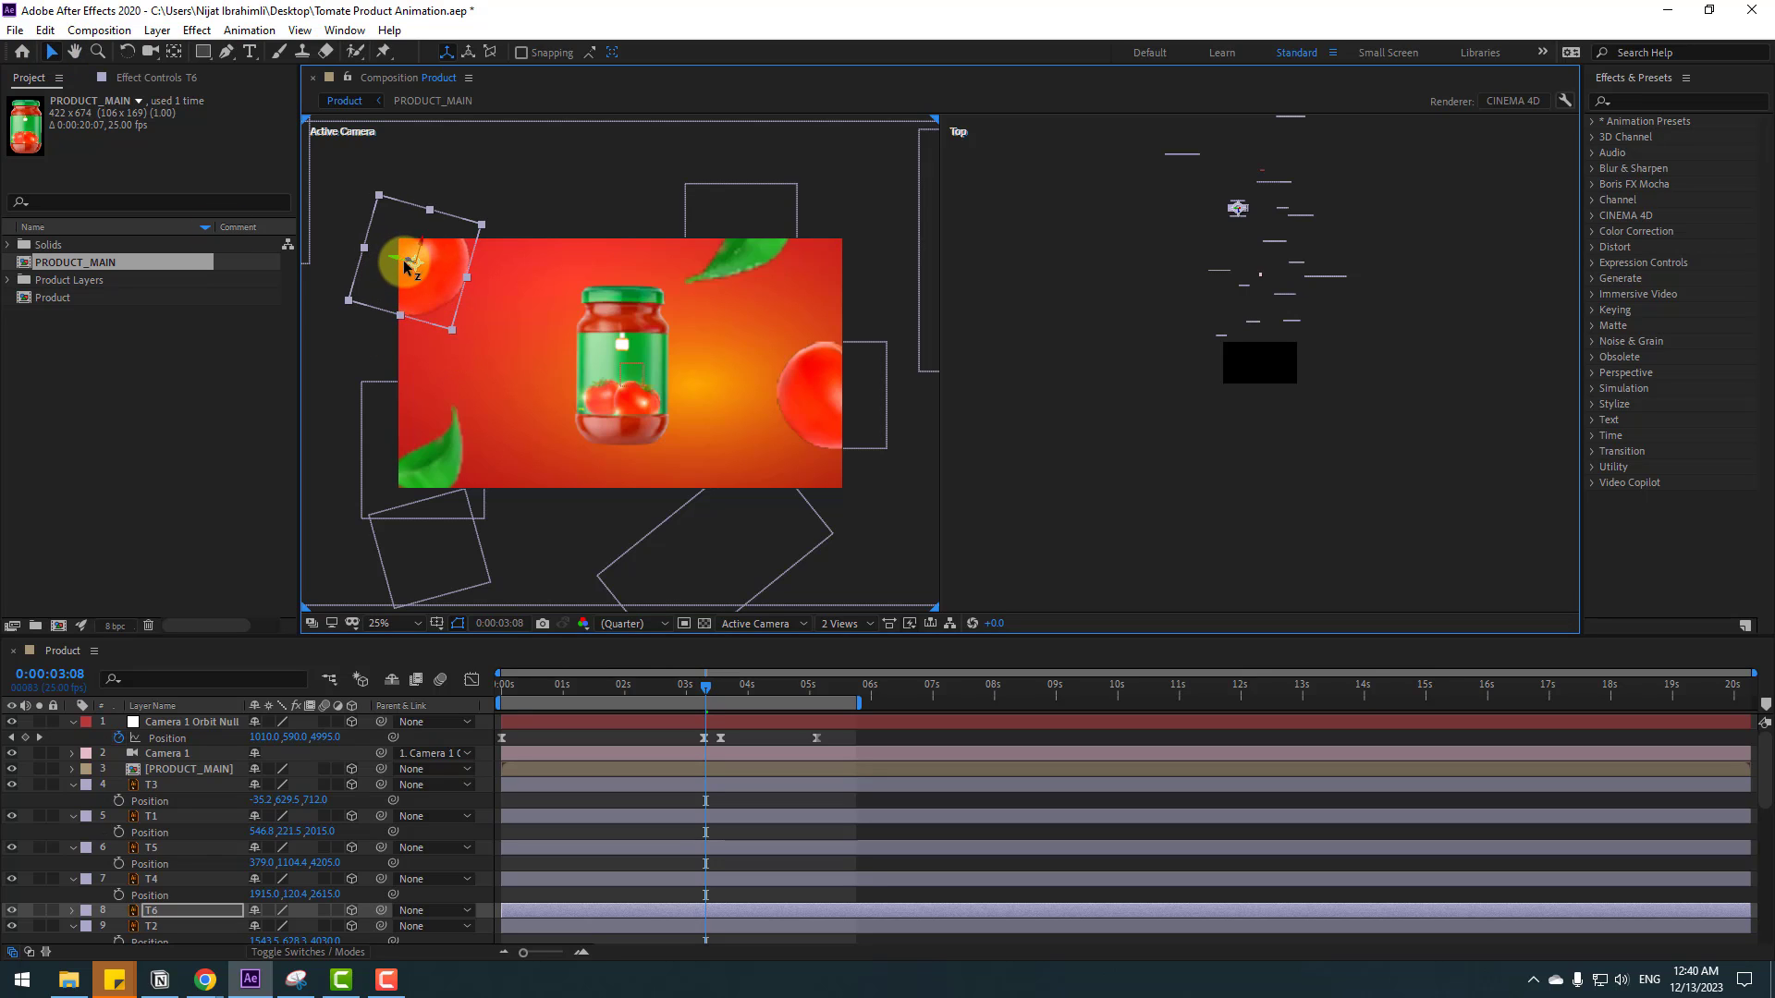
mouse_move(410, 263)
left_mouse_down()
mouse_move(380, 269)
mouse_move(529, 257)
mouse_move(428, 280)
left_mouse_up()
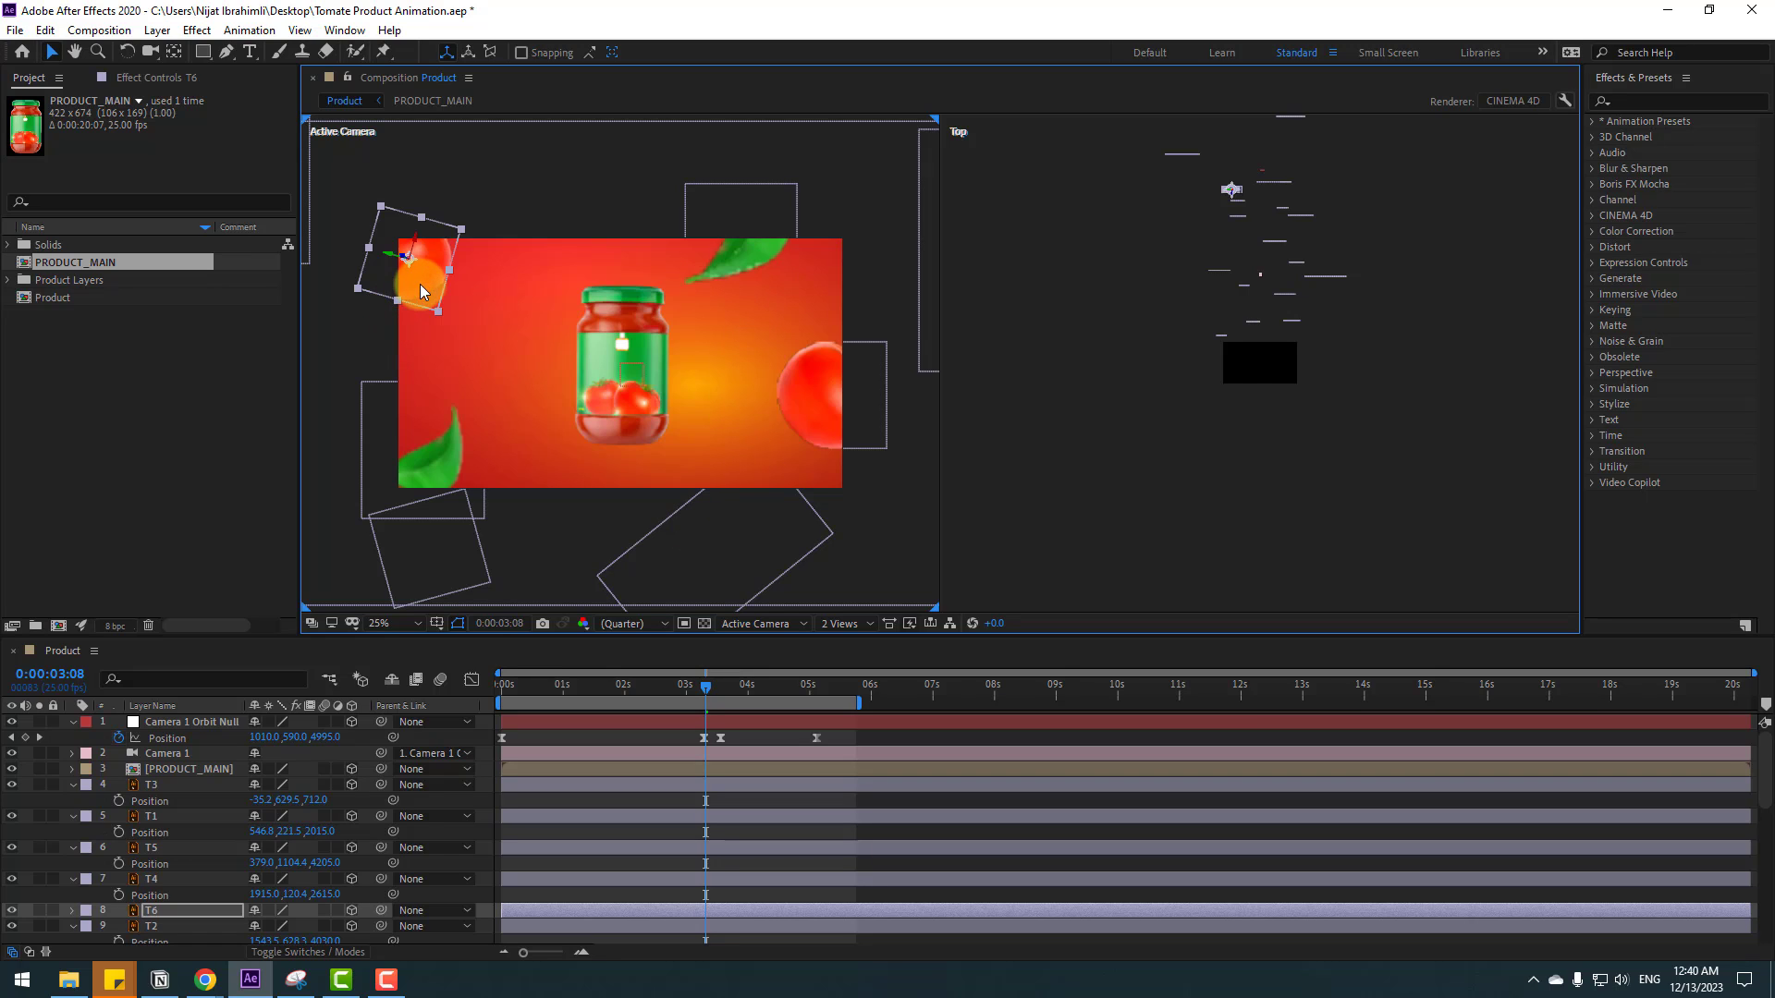
- Duplicate tomato T6 and move the copy over the left side of the jar
key("ctrl+d")
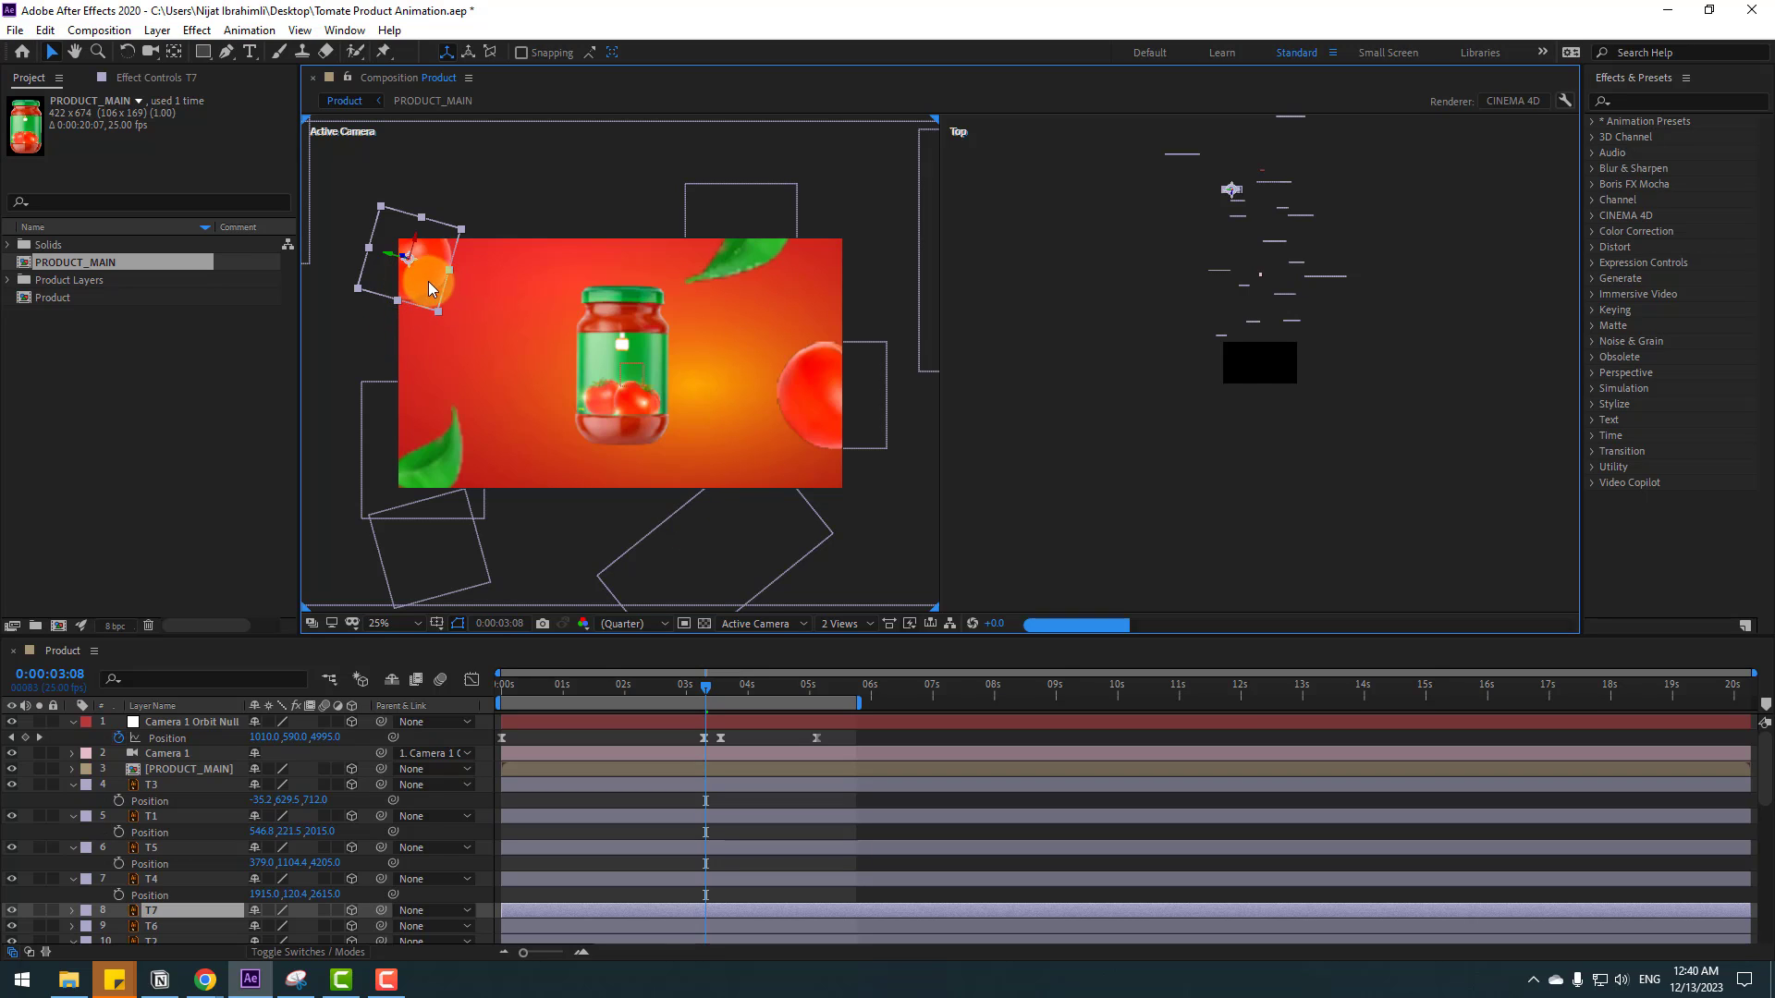
left_click_drag(429, 281, 595, 388)
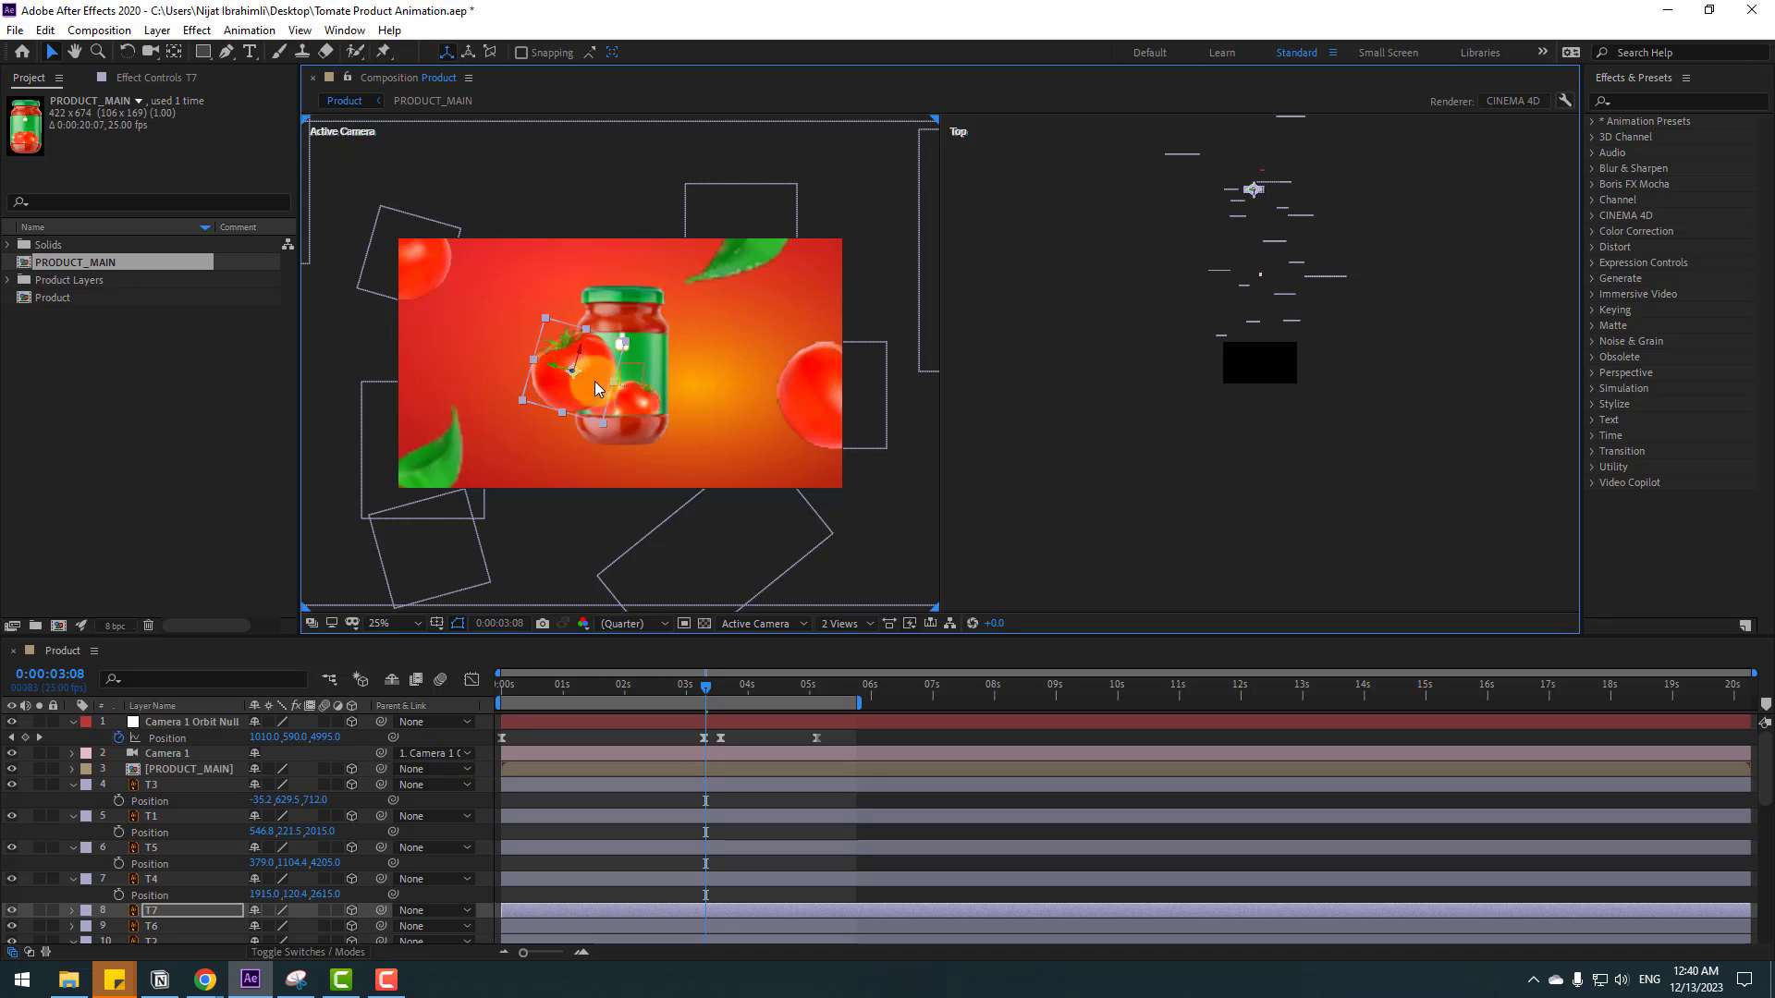
- Enlarge tomato T7 and move it beside the upper-left side of the jar
left_click_drag(545, 320, 551, 255)
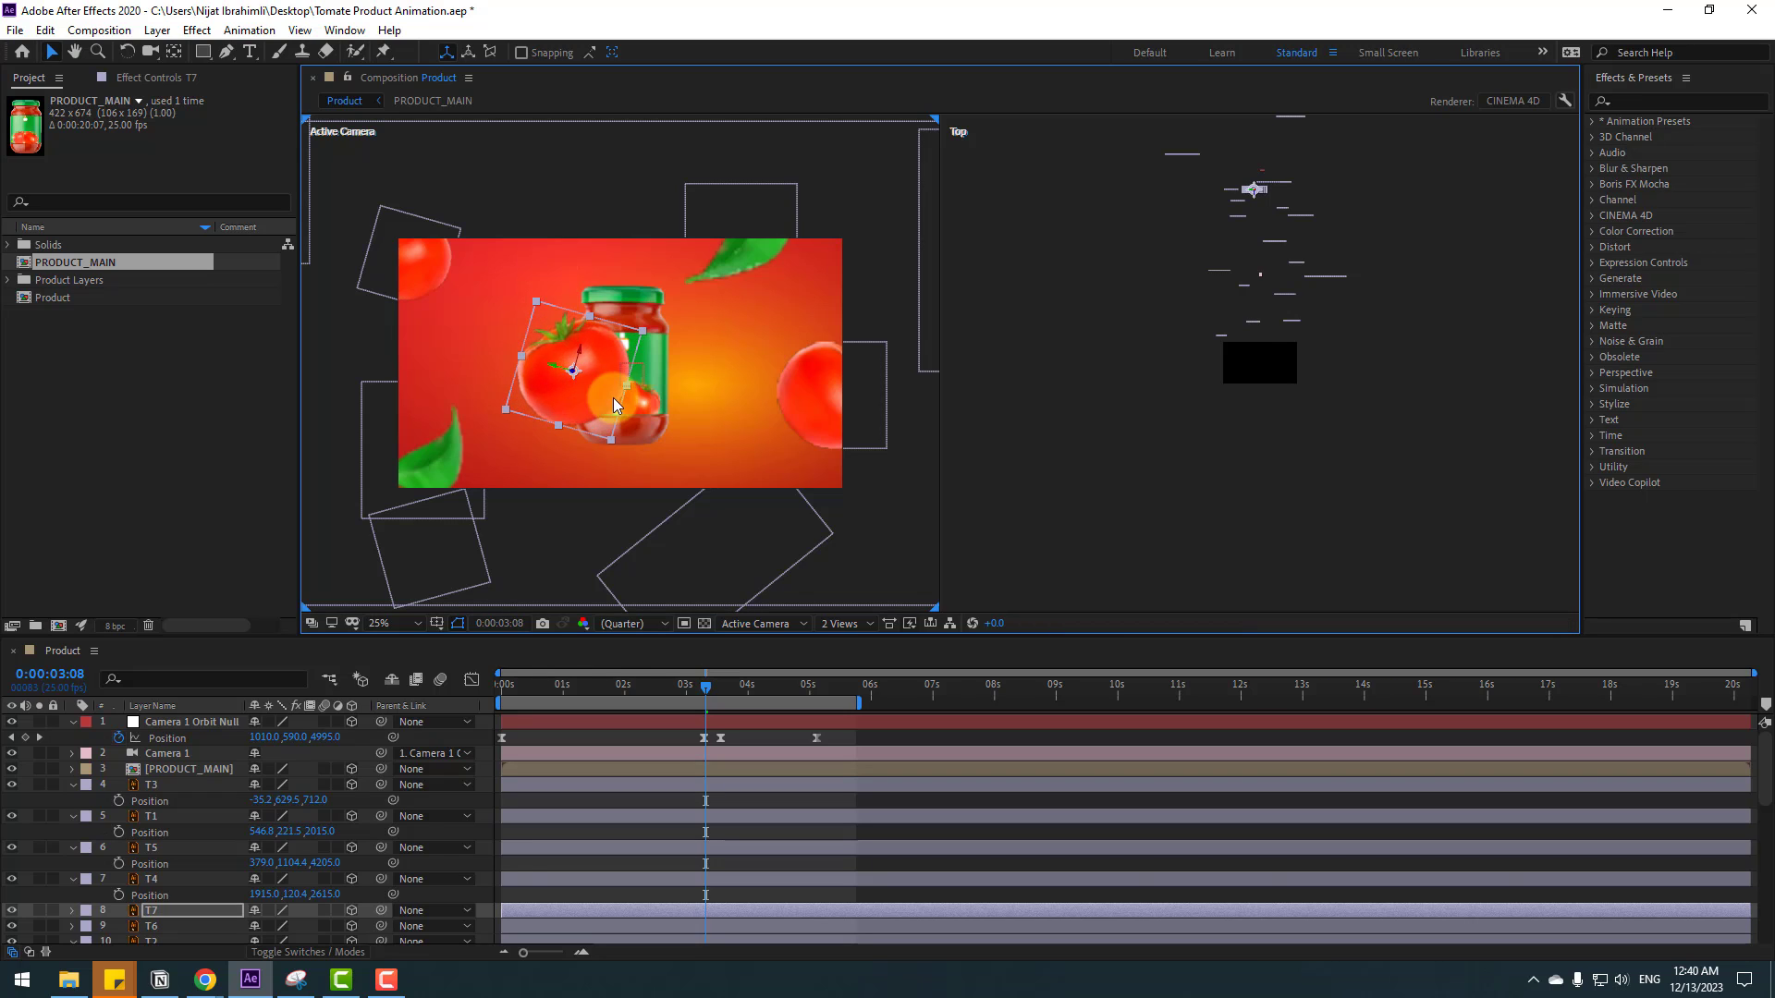
left_click_drag(613, 397, 557, 352)
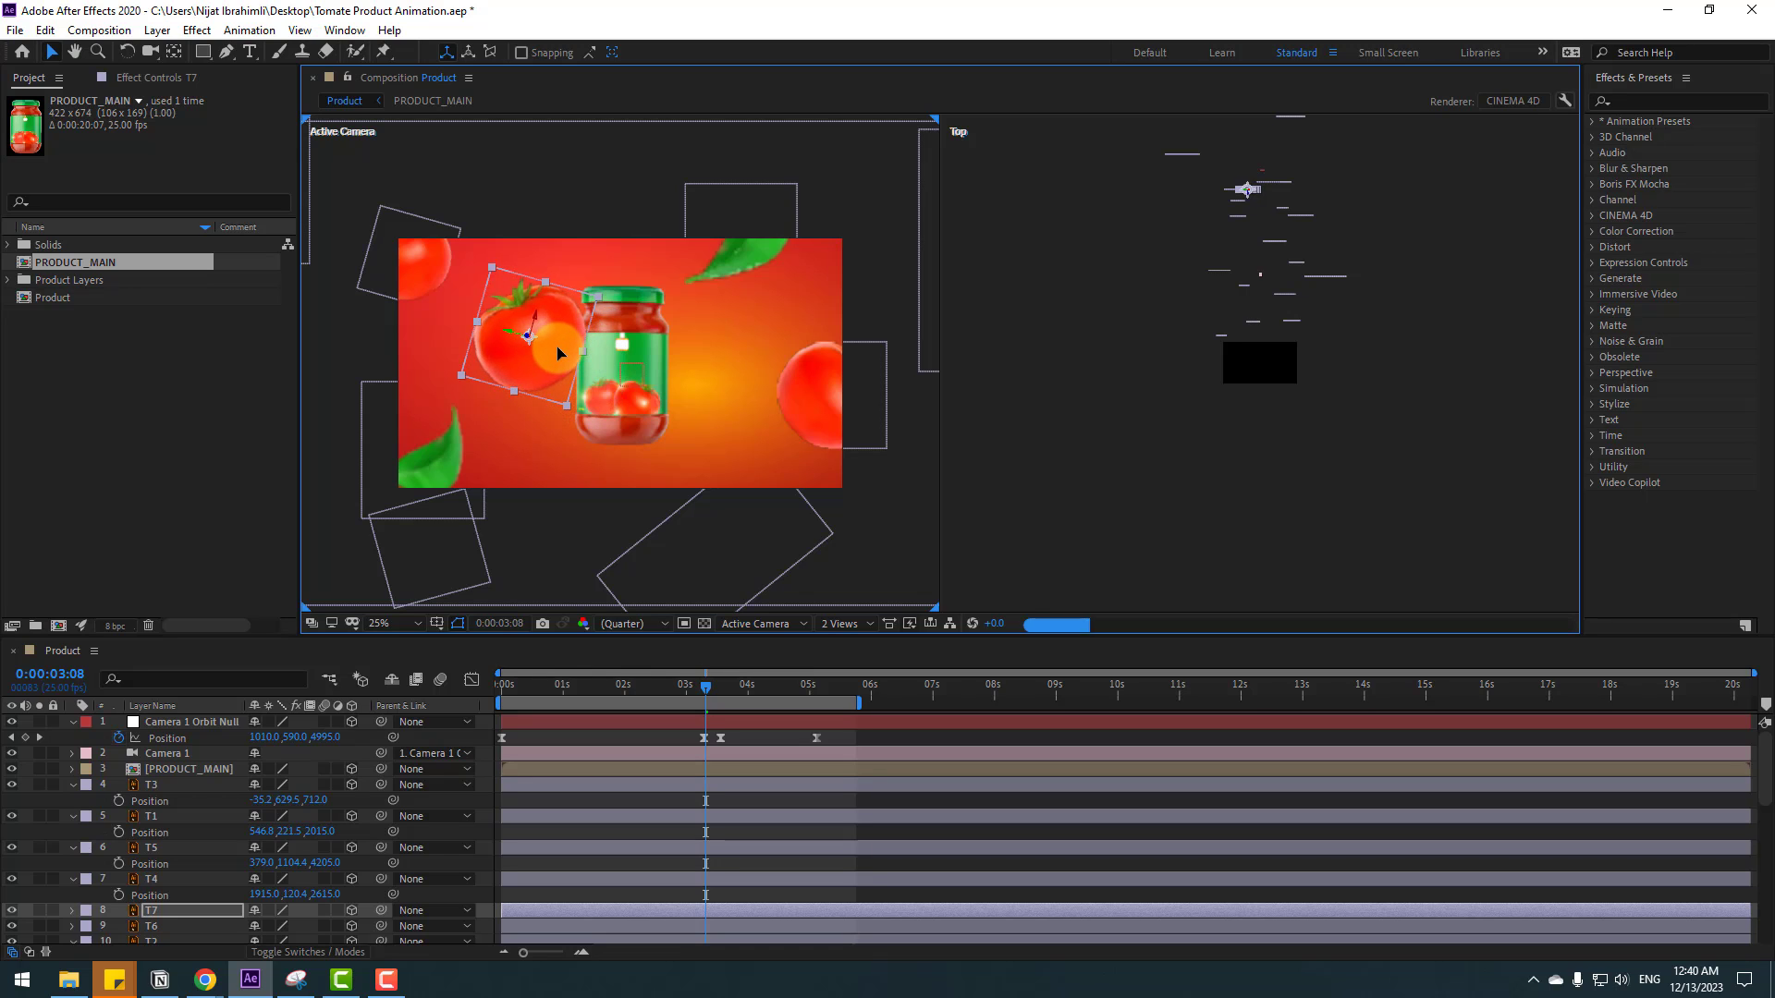
- Duplicate the leaf at the frame's top edge, place the copy at the bottom edge lower-right of the jar, and rotate it clockwise
left_click(735, 277)
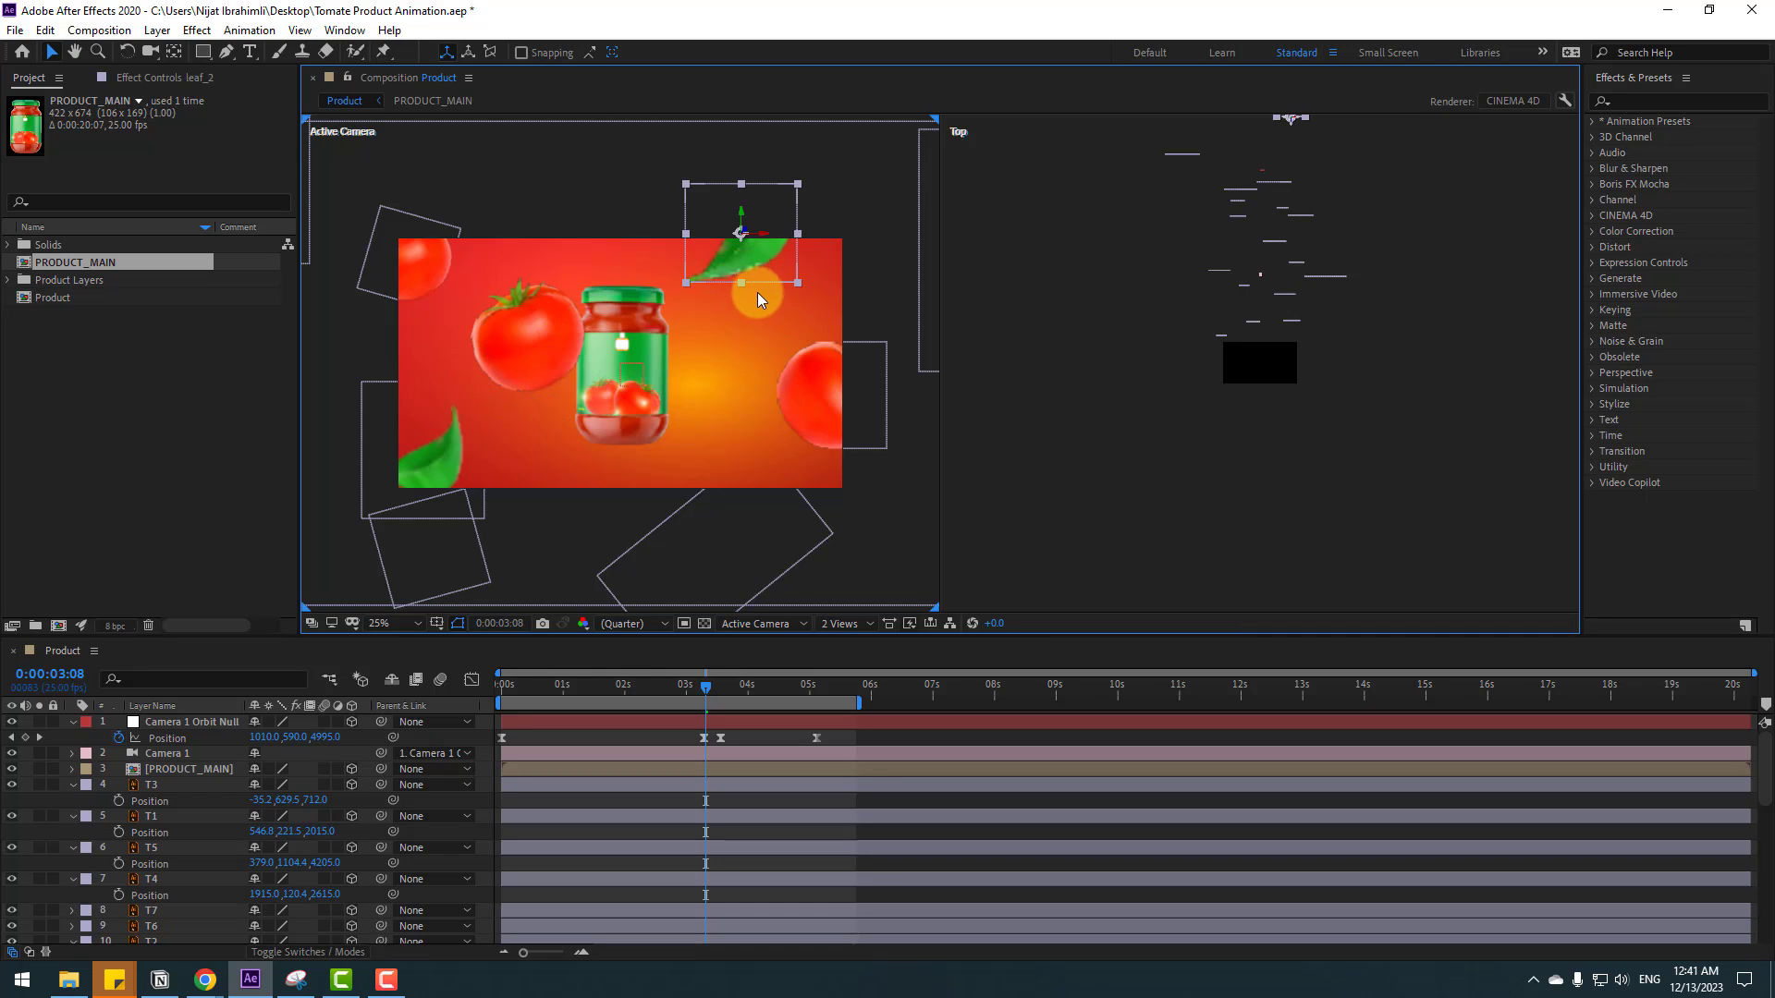
key("ctrl+d")
left_click_drag(747, 263, 688, 508)
left_click(126, 53)
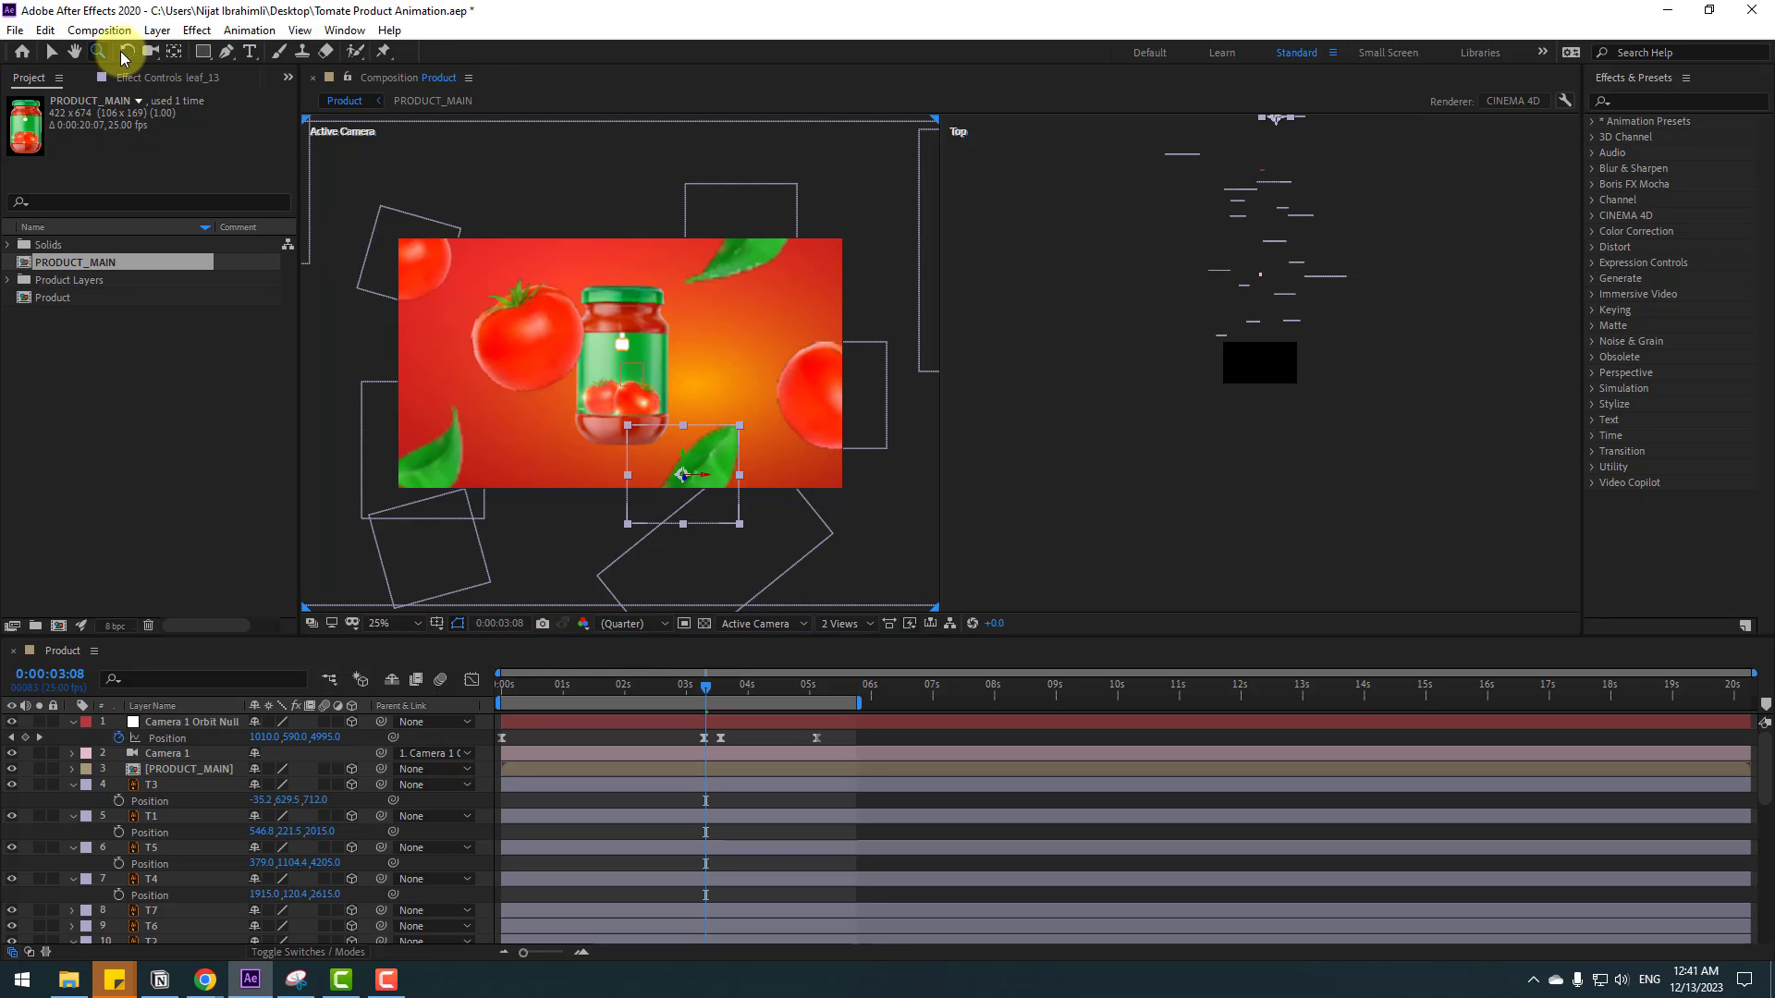
left_click_drag(733, 416, 754, 515)
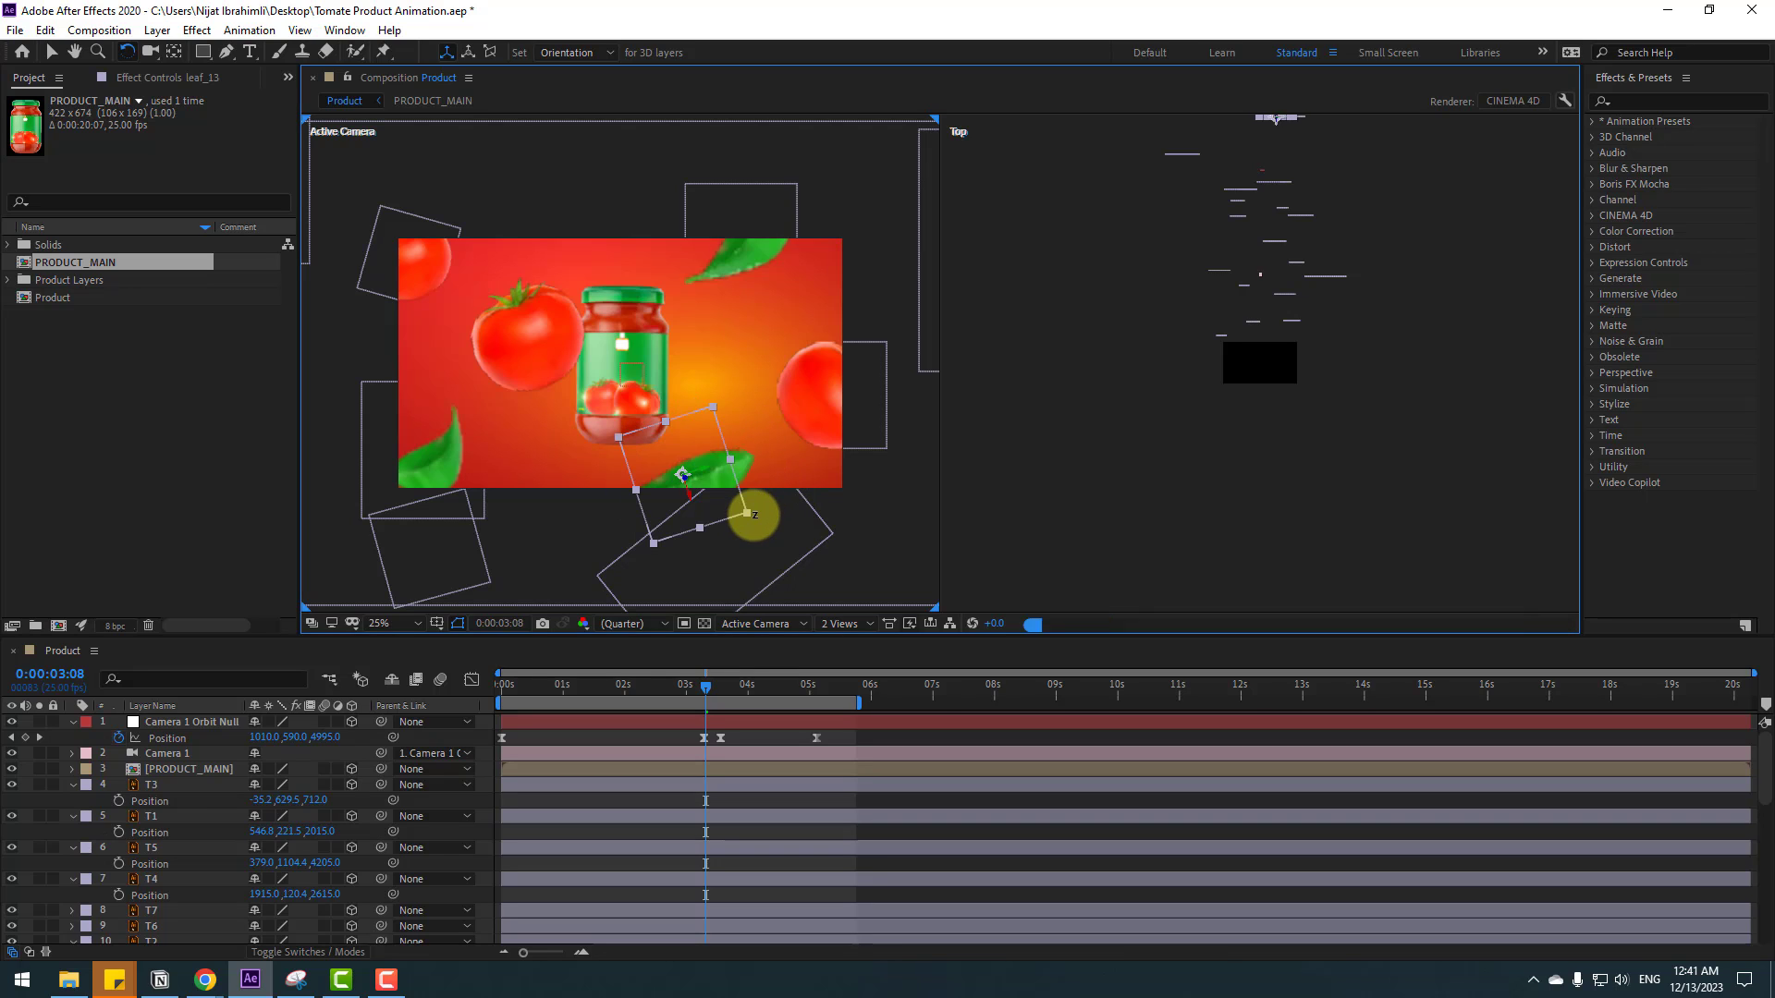
left_click(52, 53)
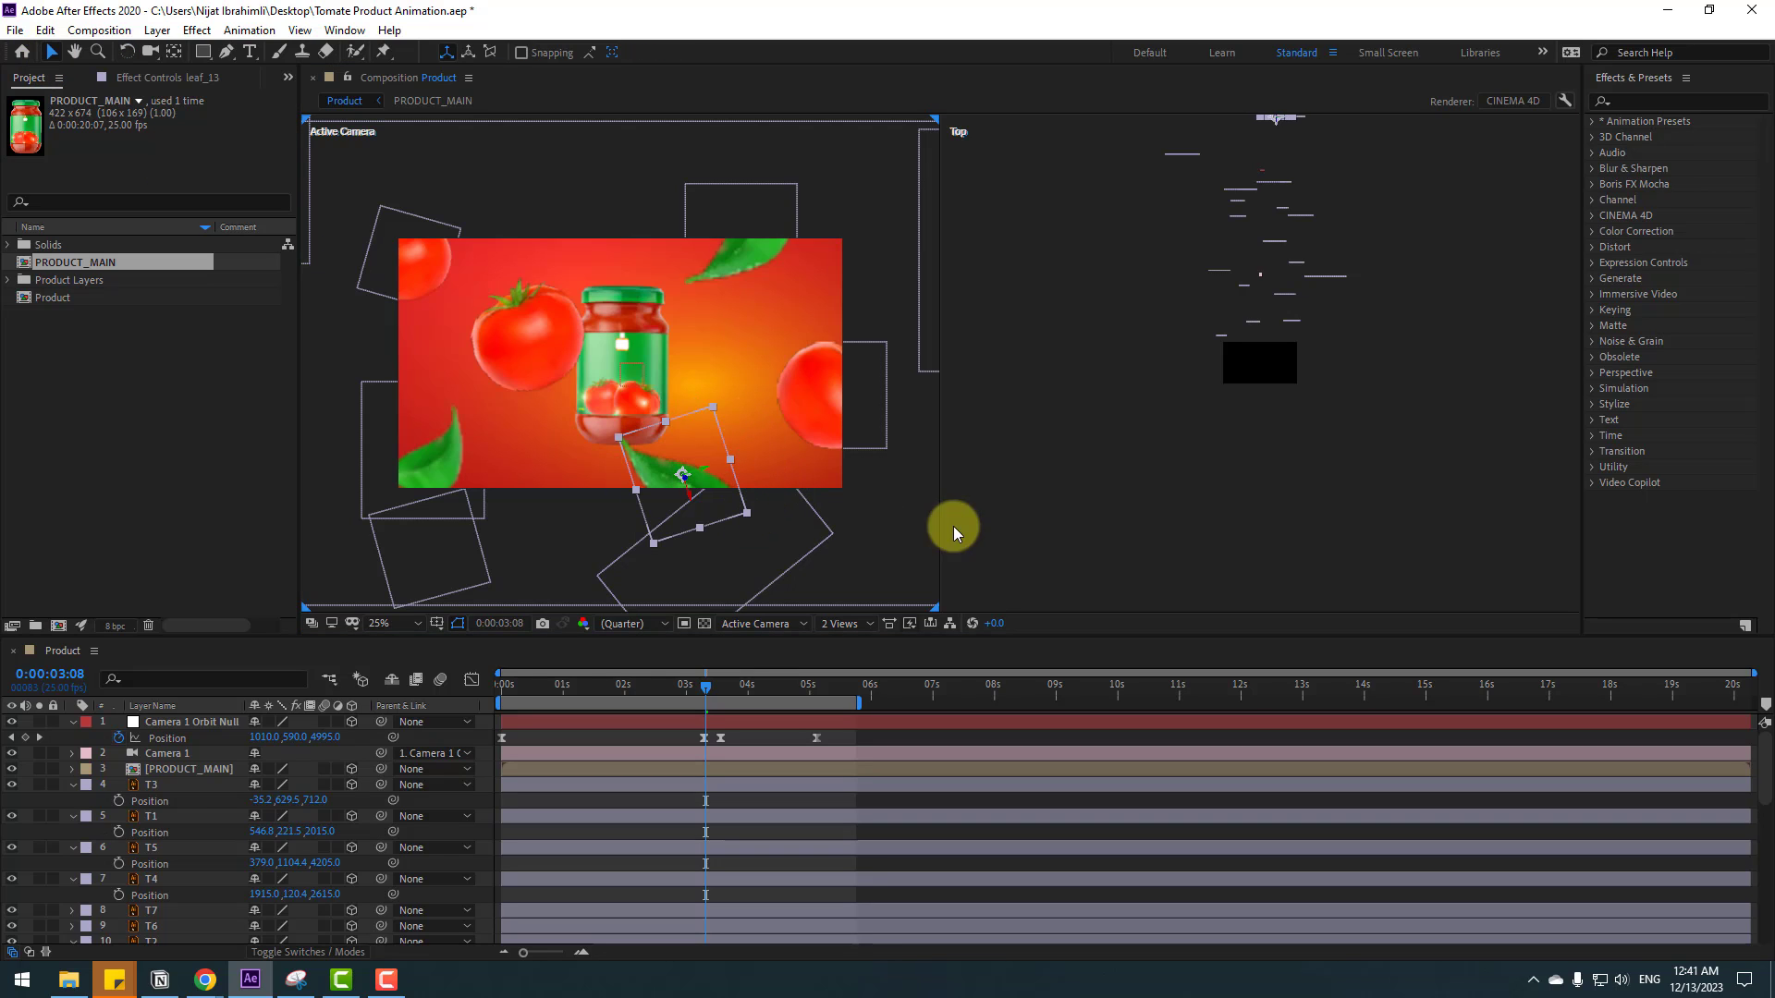
left_click_drag(682, 486, 732, 493)
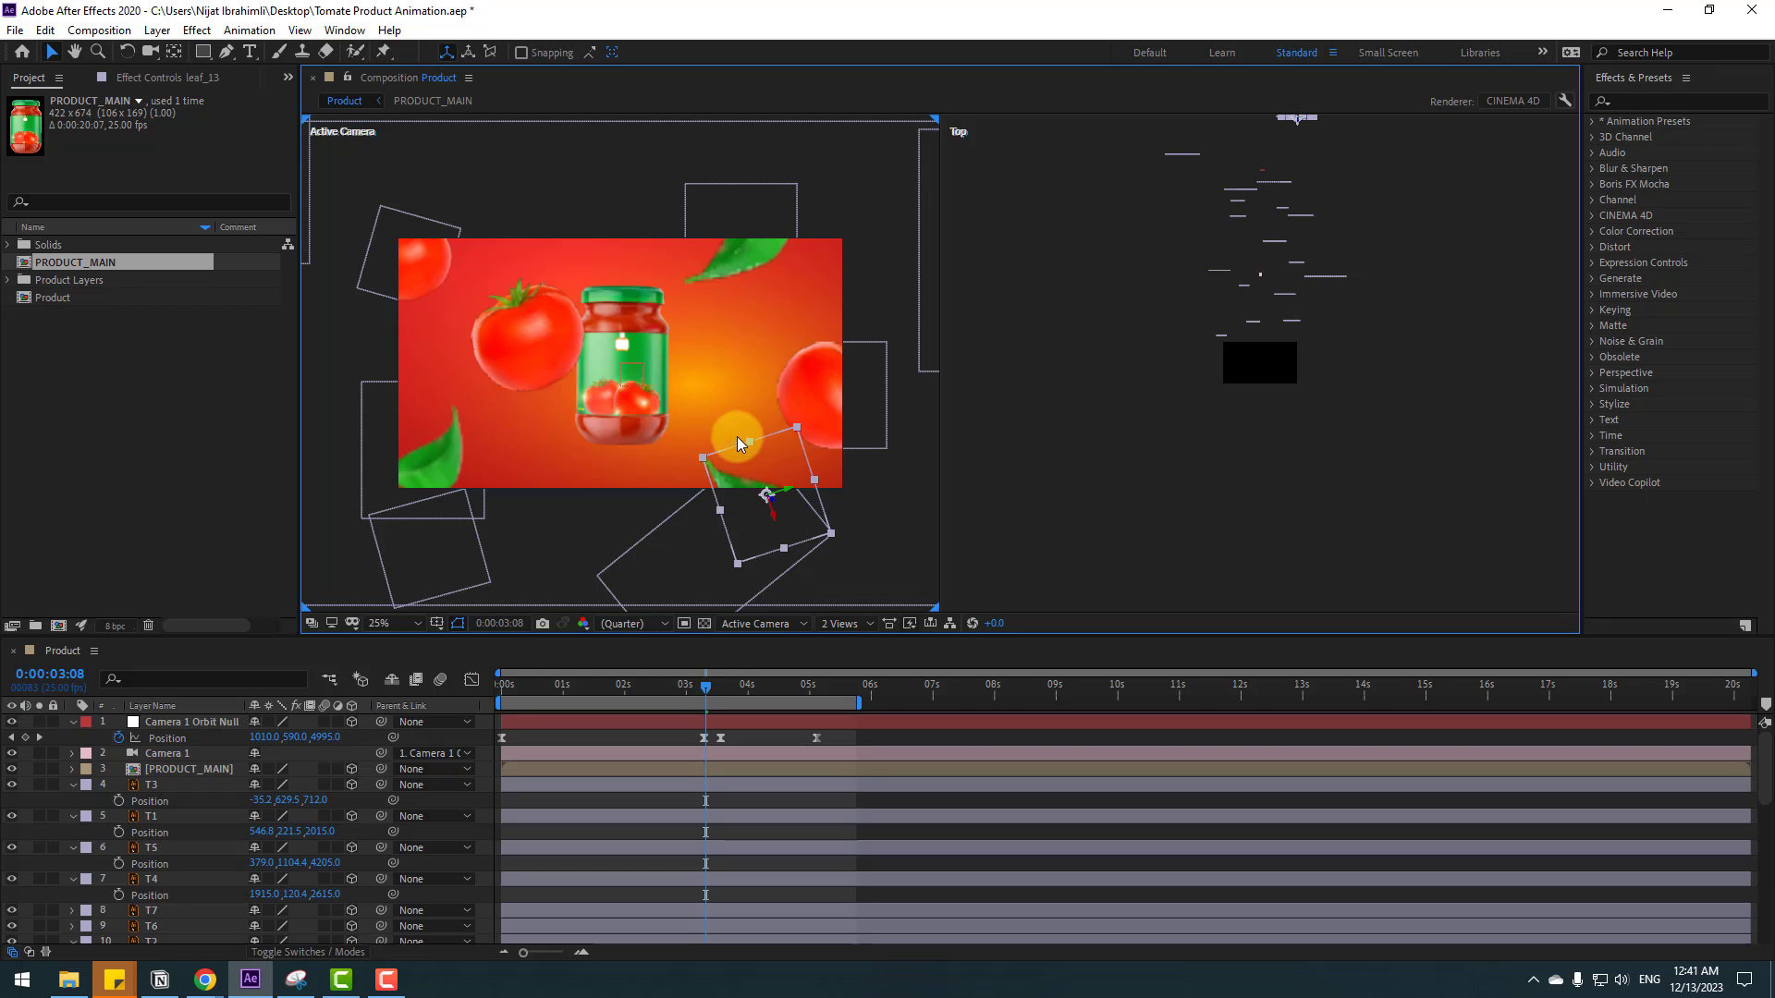
- Duplicate tomato T7, move the copy T8 to the right side of the jar and scale it to about 295%
left_click(542, 361)
key("ctrl+d")
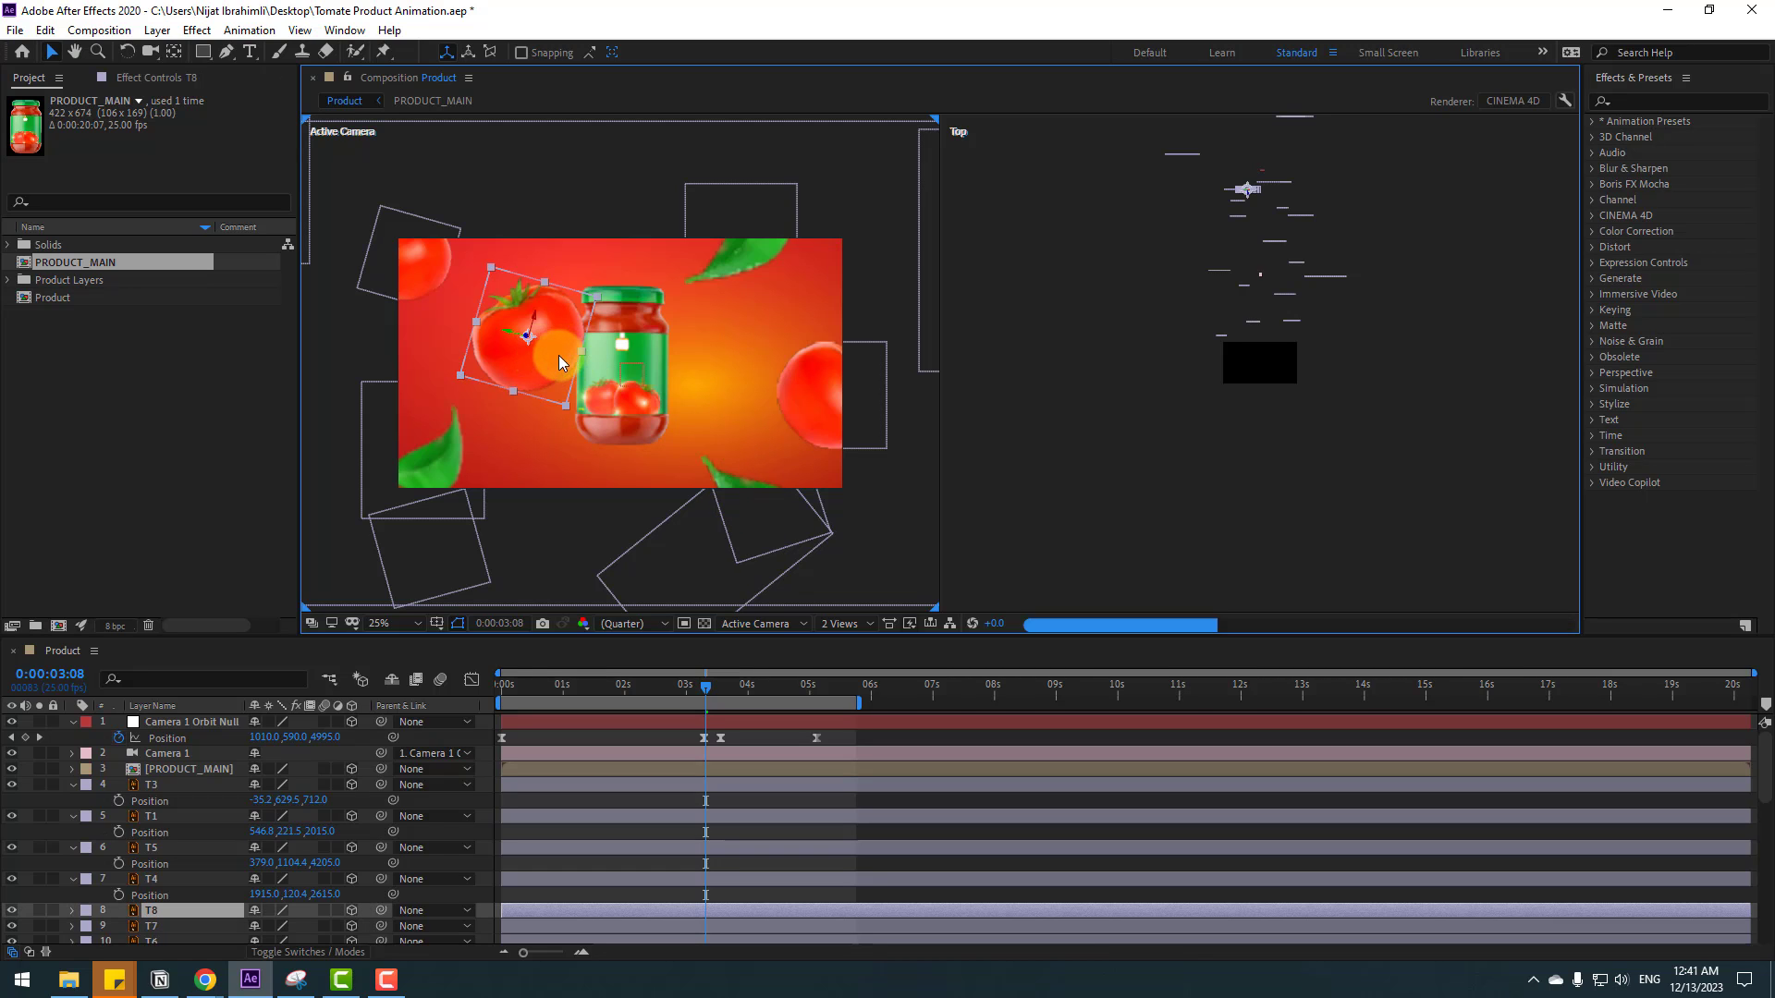
left_click_drag(559, 355, 574, 477)
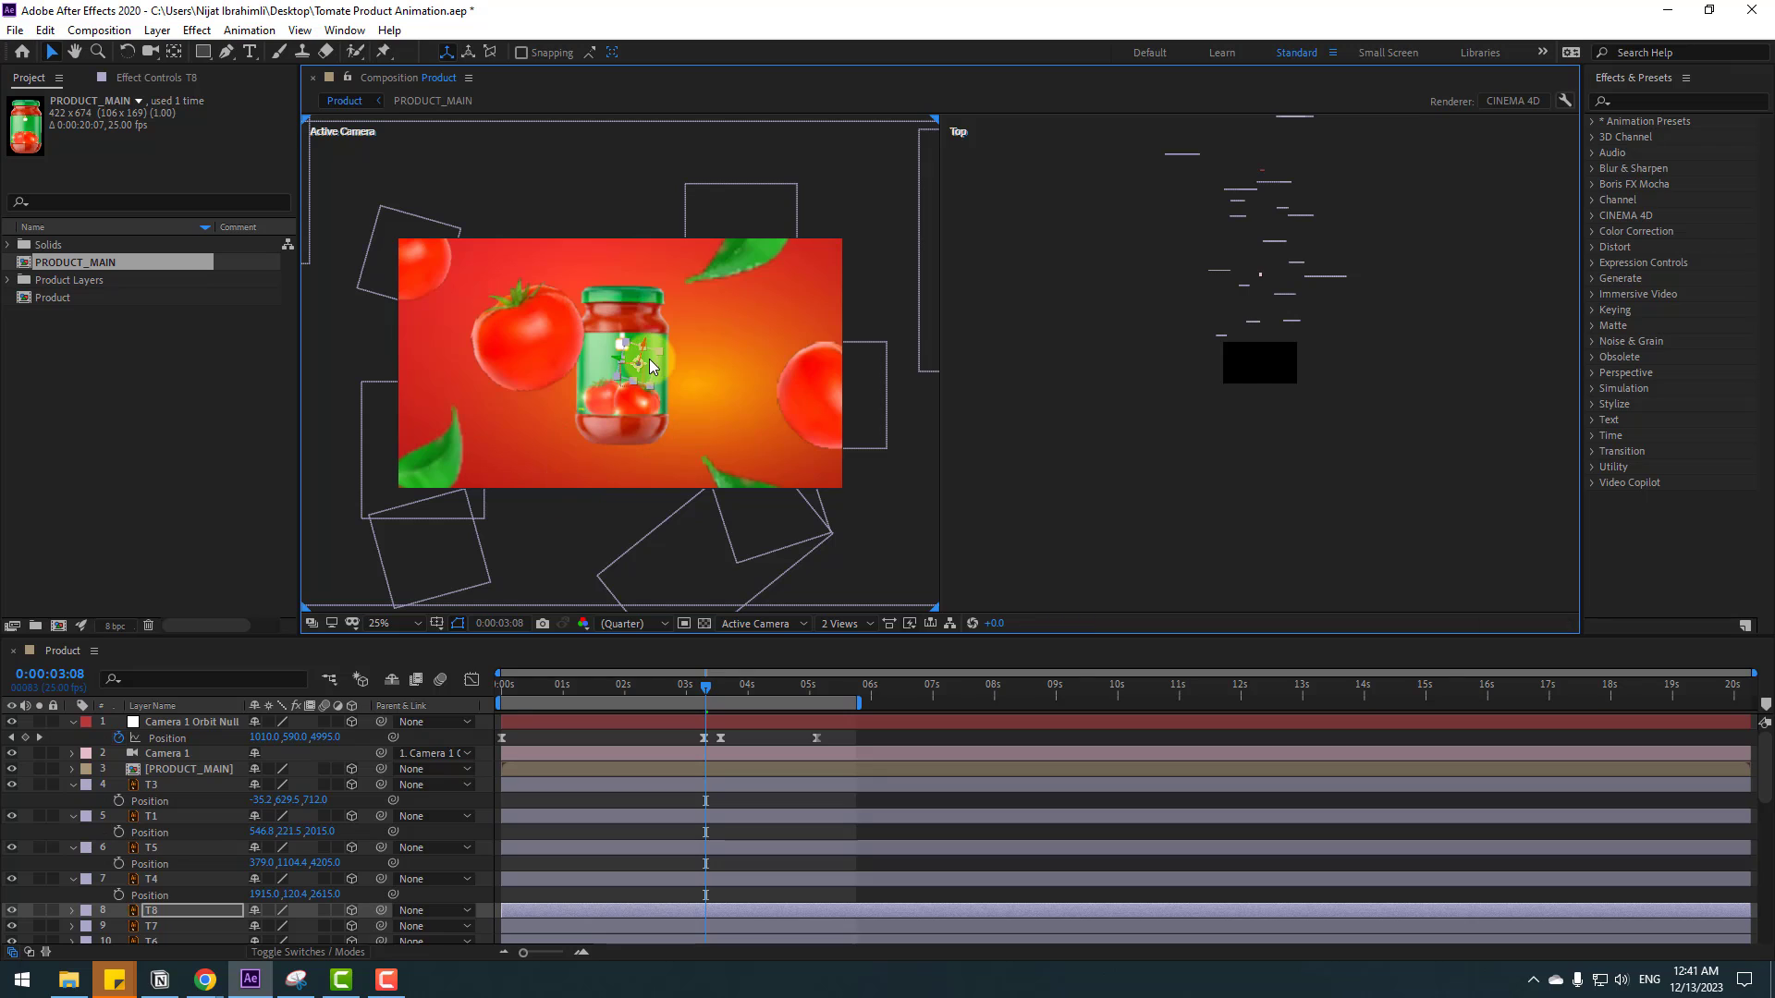
left_click_drag(650, 361, 616, 393)
left_click_drag(436, 423, 257, 459)
key("s")
left_click_drag(305, 925, 364, 879)
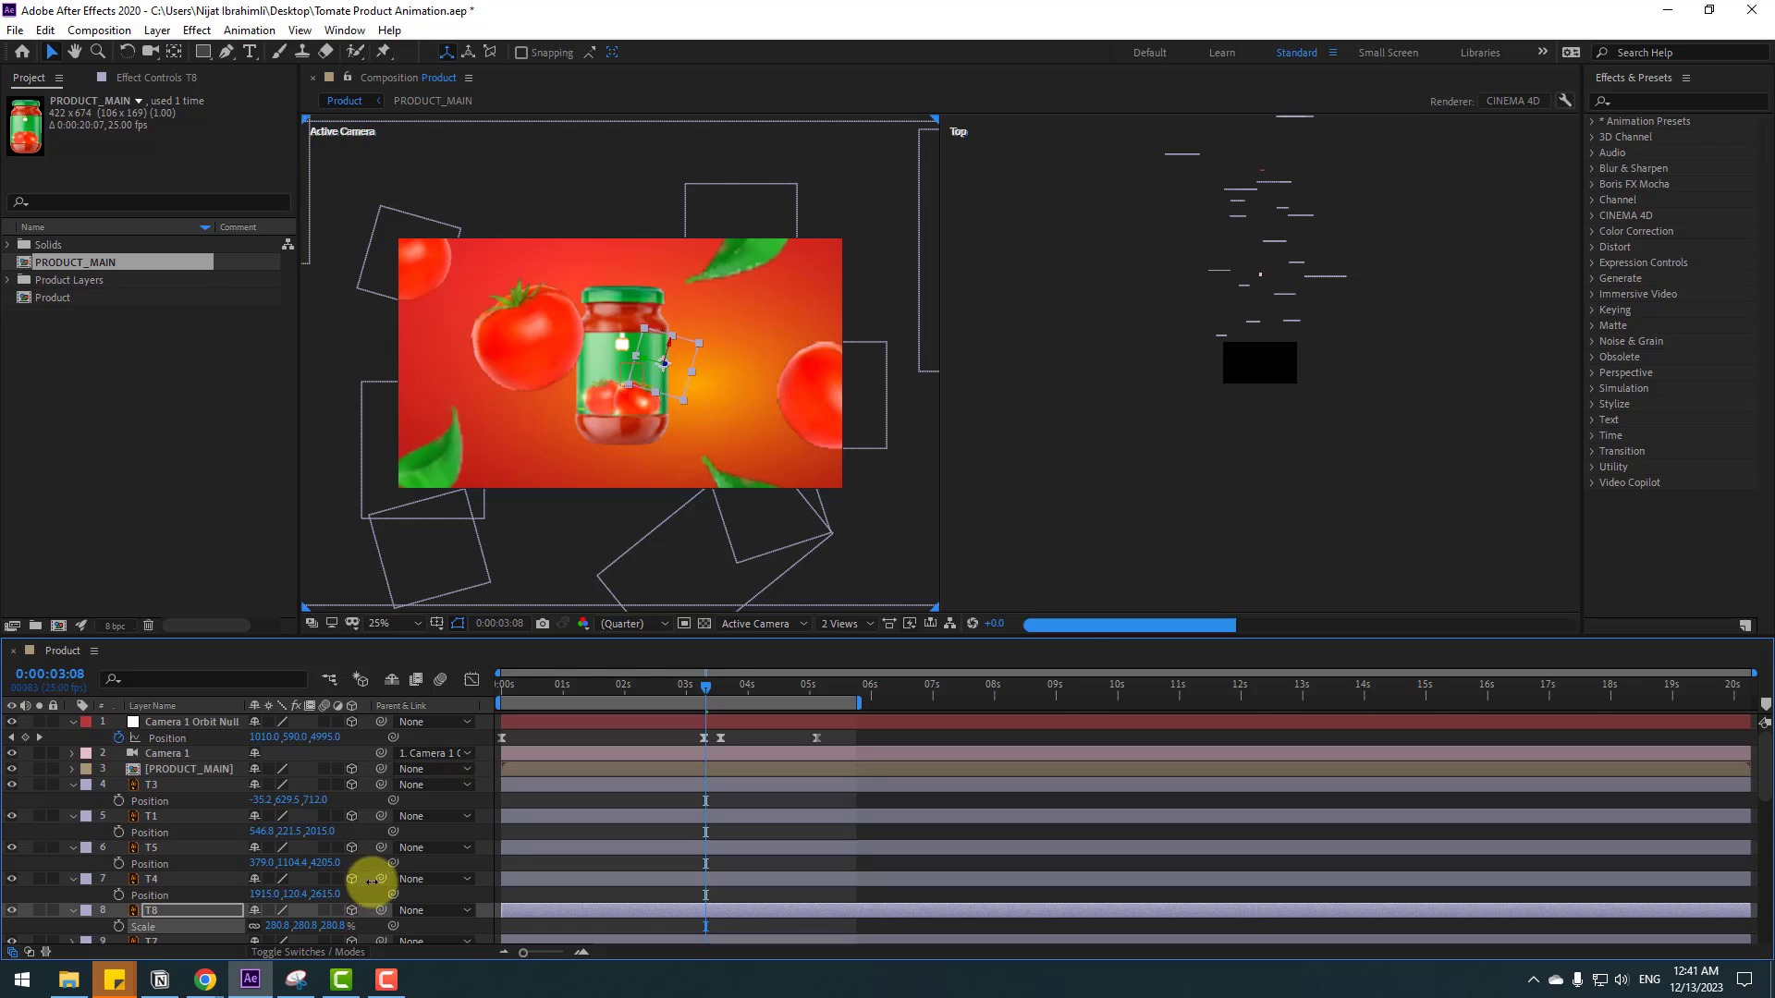
scroll(231, 908, "down", 1)
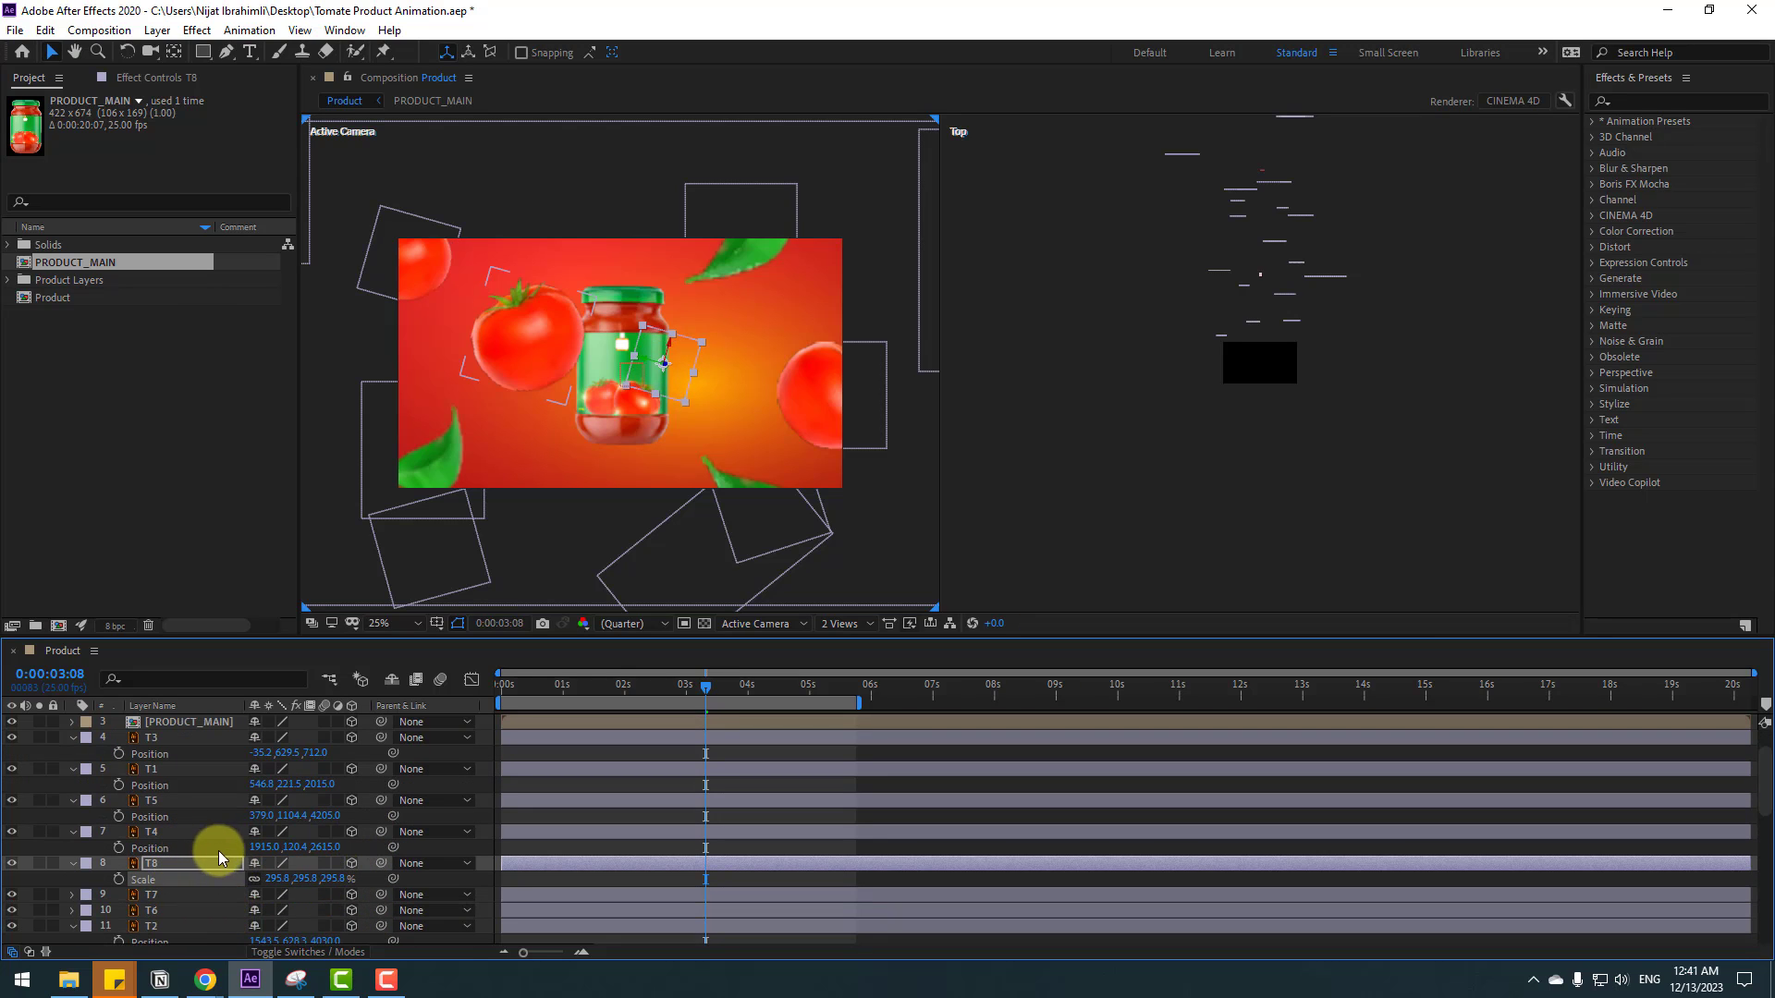
- Set the Z position of tomato T8 to 7943 and tuck it behind the jar's right side
key("p")
left_click_drag(331, 880, 0, 910)
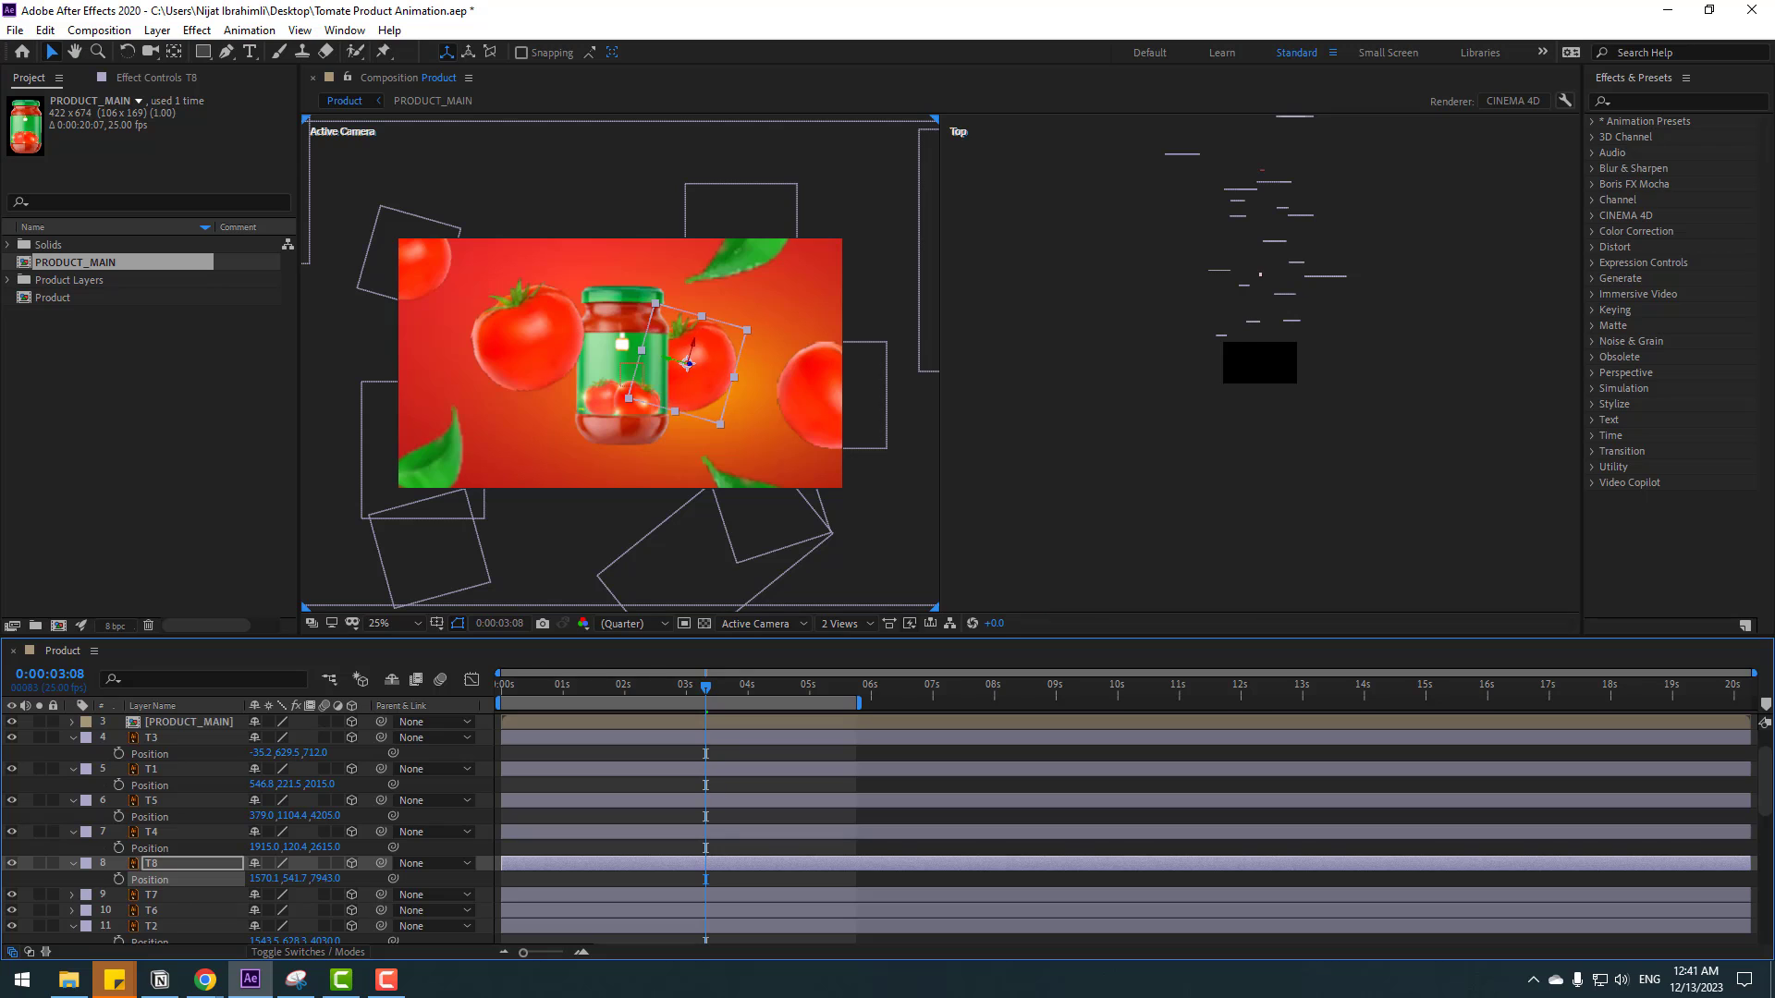
left_click_drag(708, 379, 693, 370)
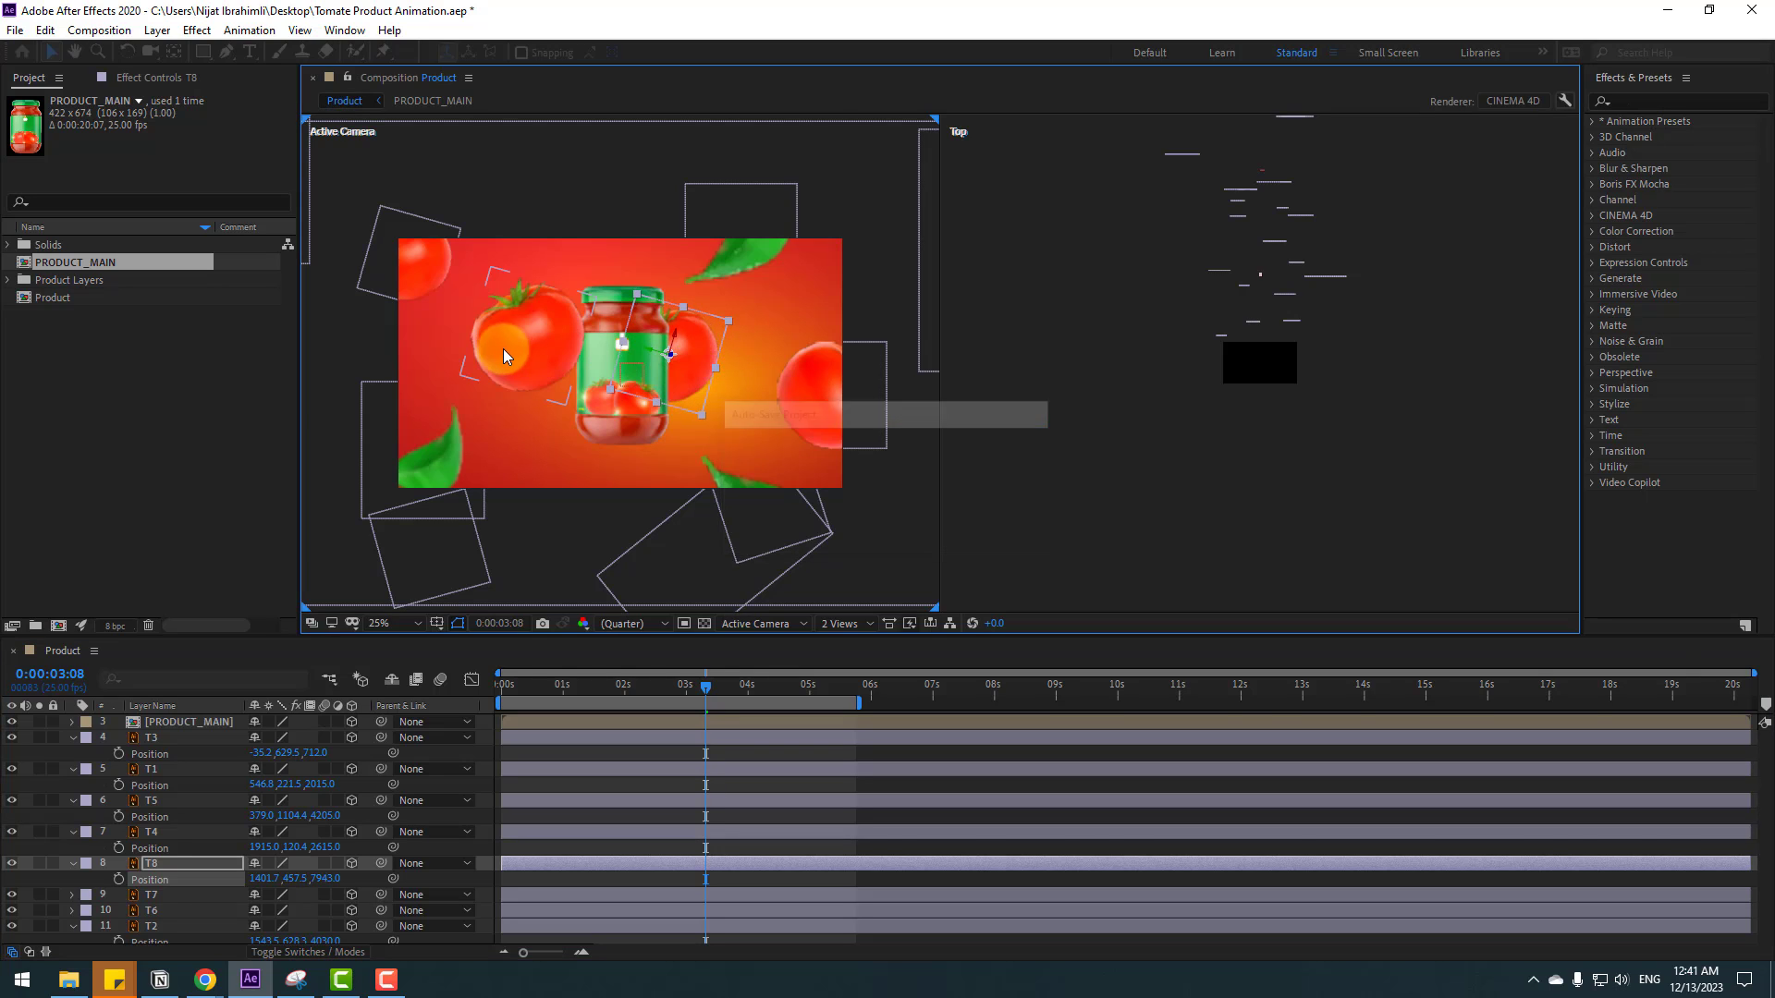
- Shrink tomato T7 and place it behind the lower-left side of the jar
left_click_drag(508, 349, 529, 342)
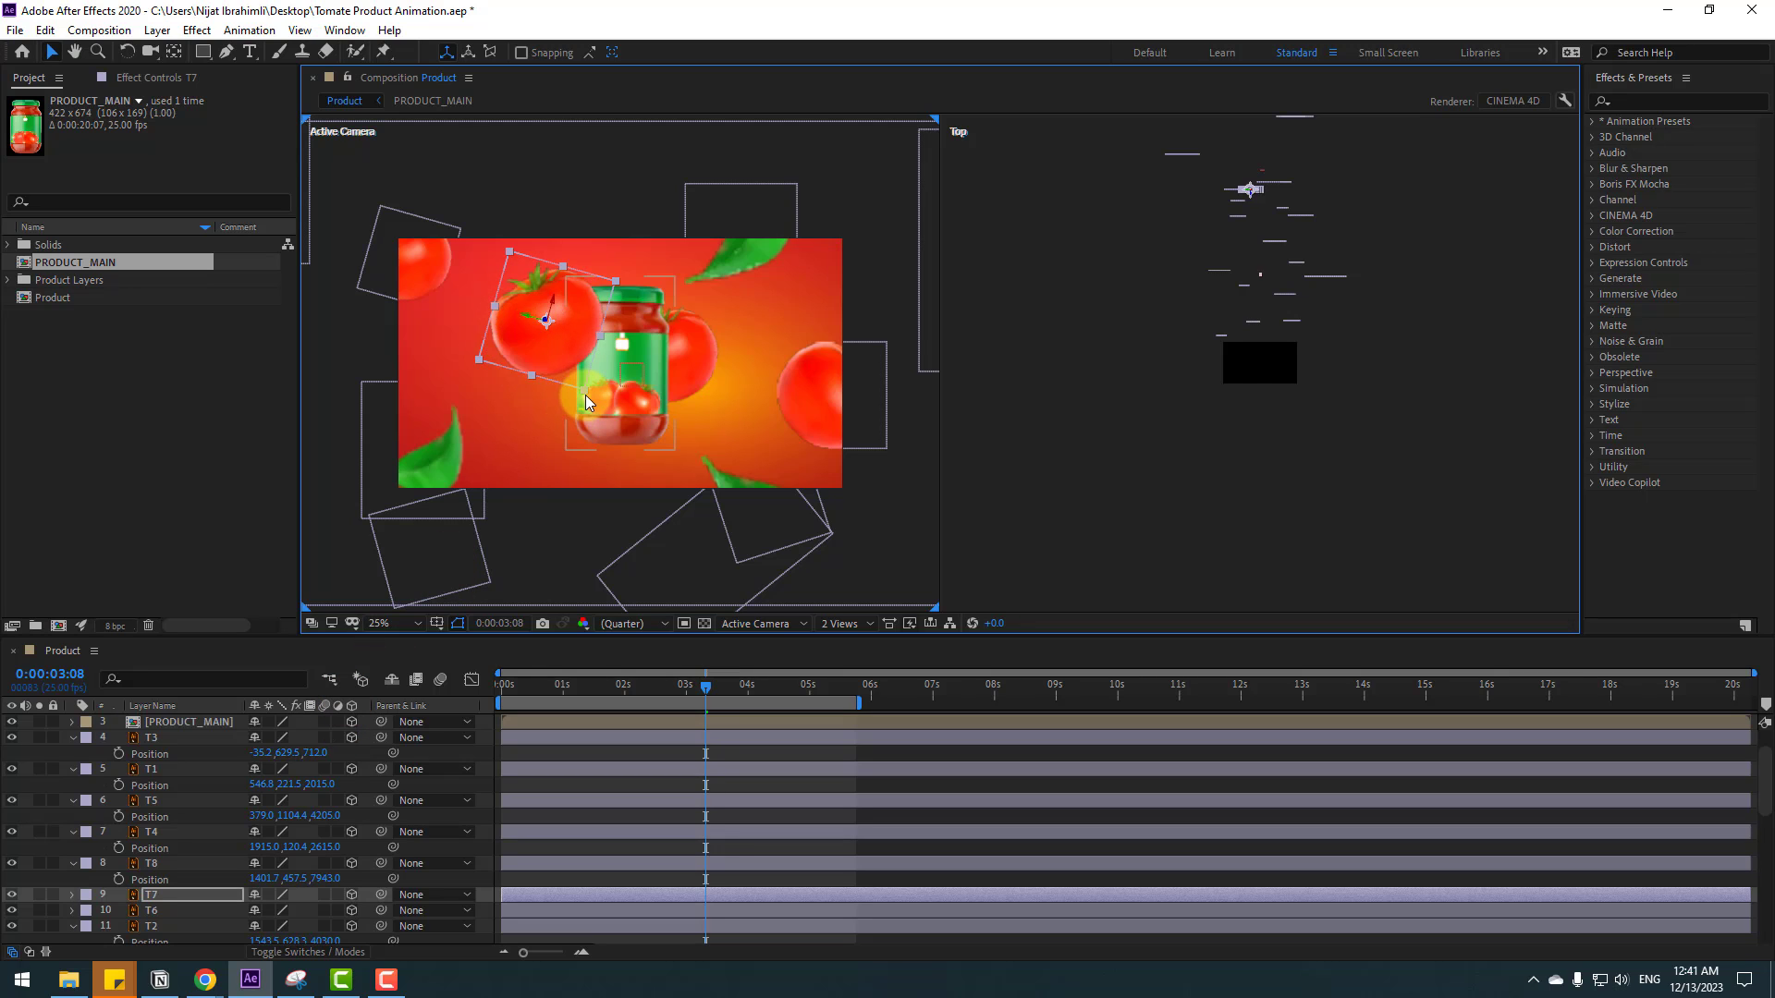
left_click(585, 396)
left_click(545, 363)
left_click(567, 398)
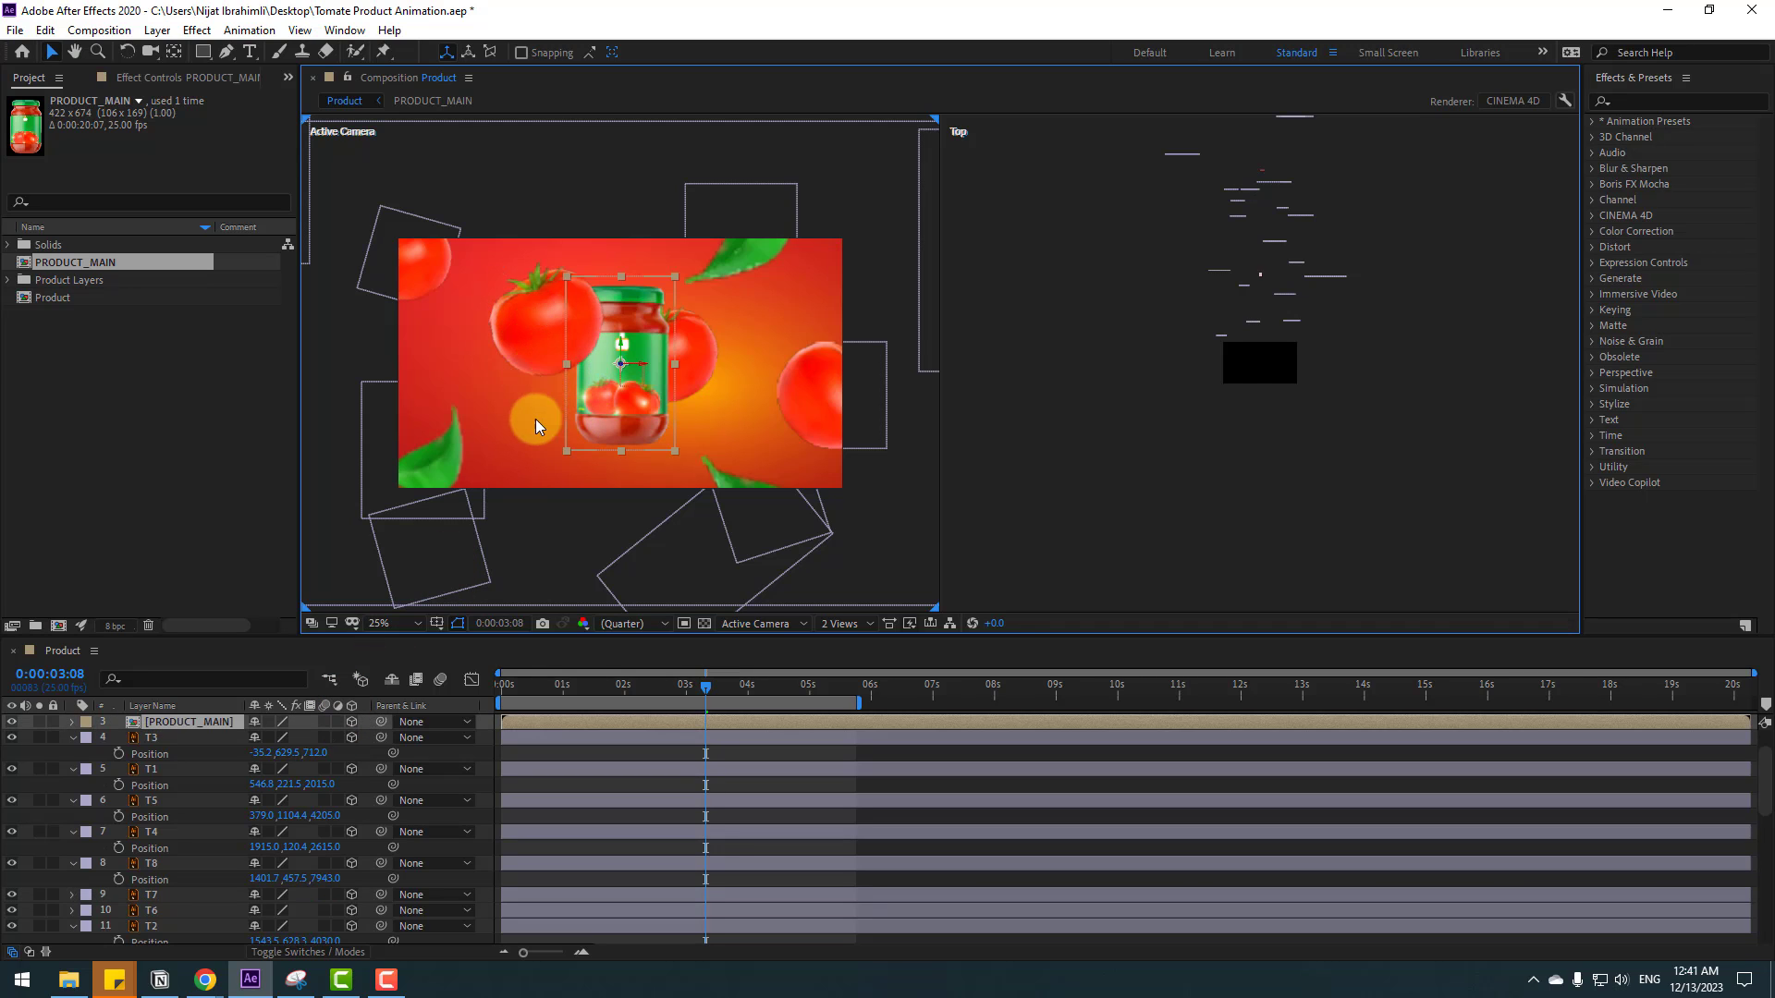
left_click(529, 329)
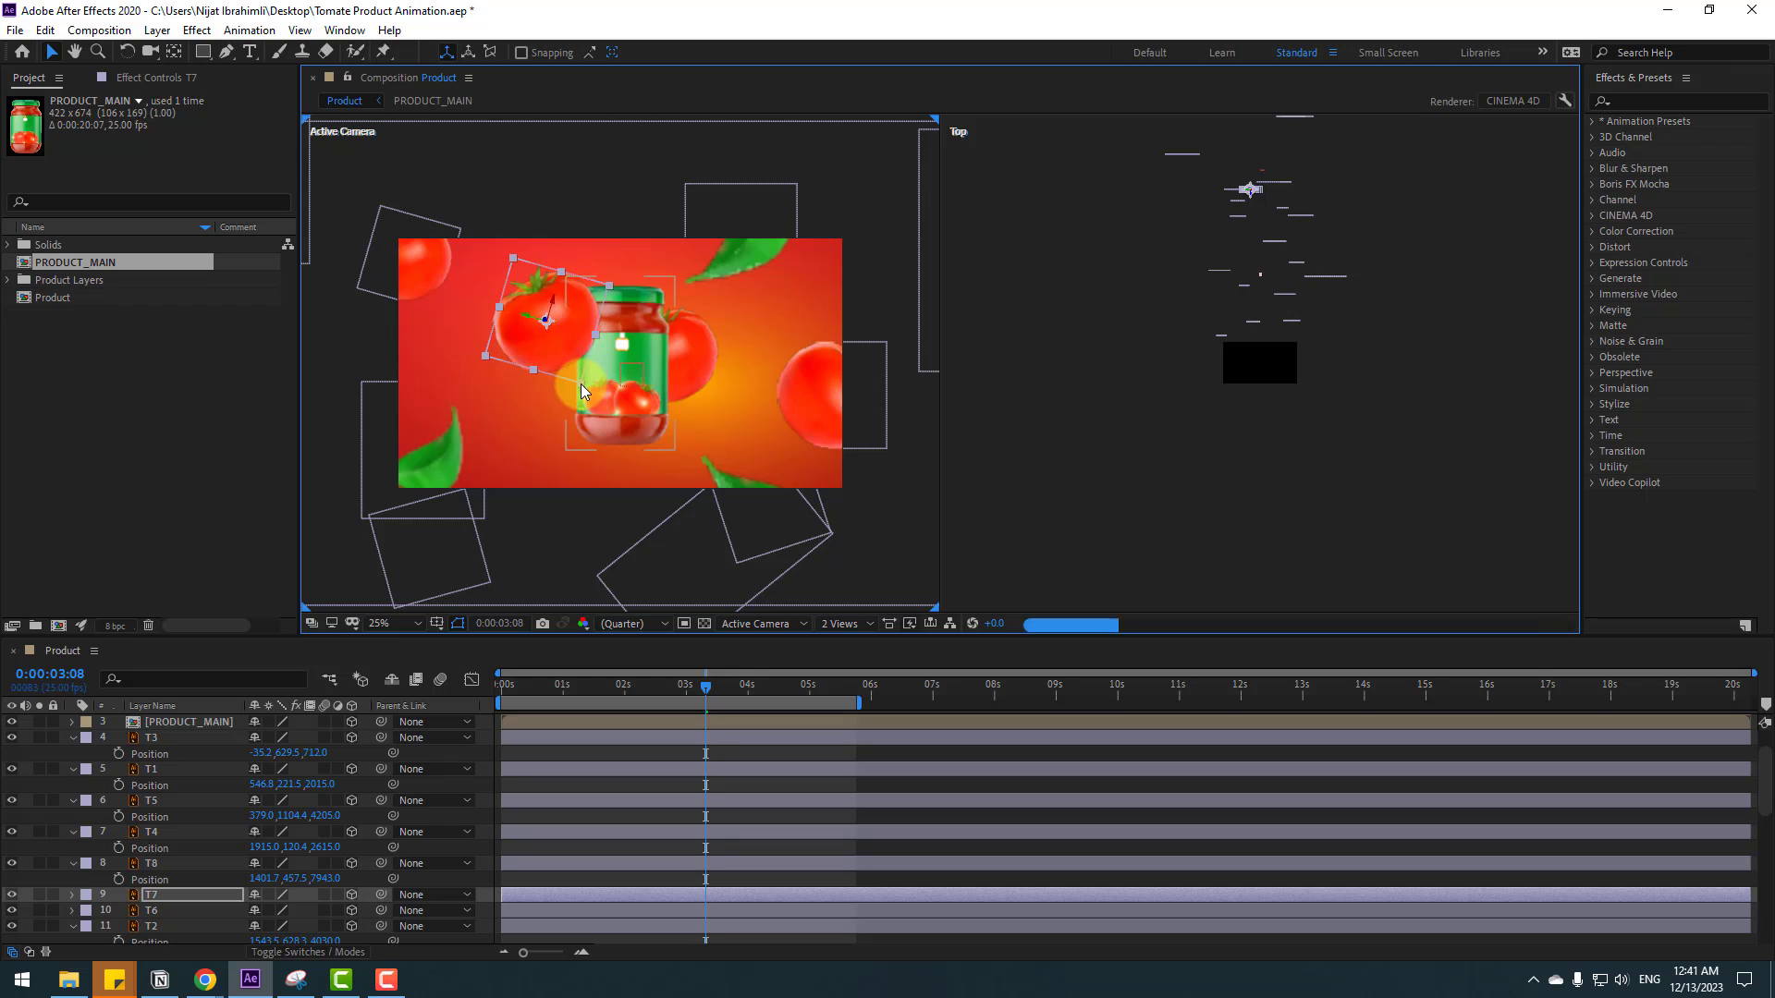
mouse_move(566, 318)
left_mouse_down()
mouse_move(568, 389)
mouse_move(568, 319)
left_mouse_up()
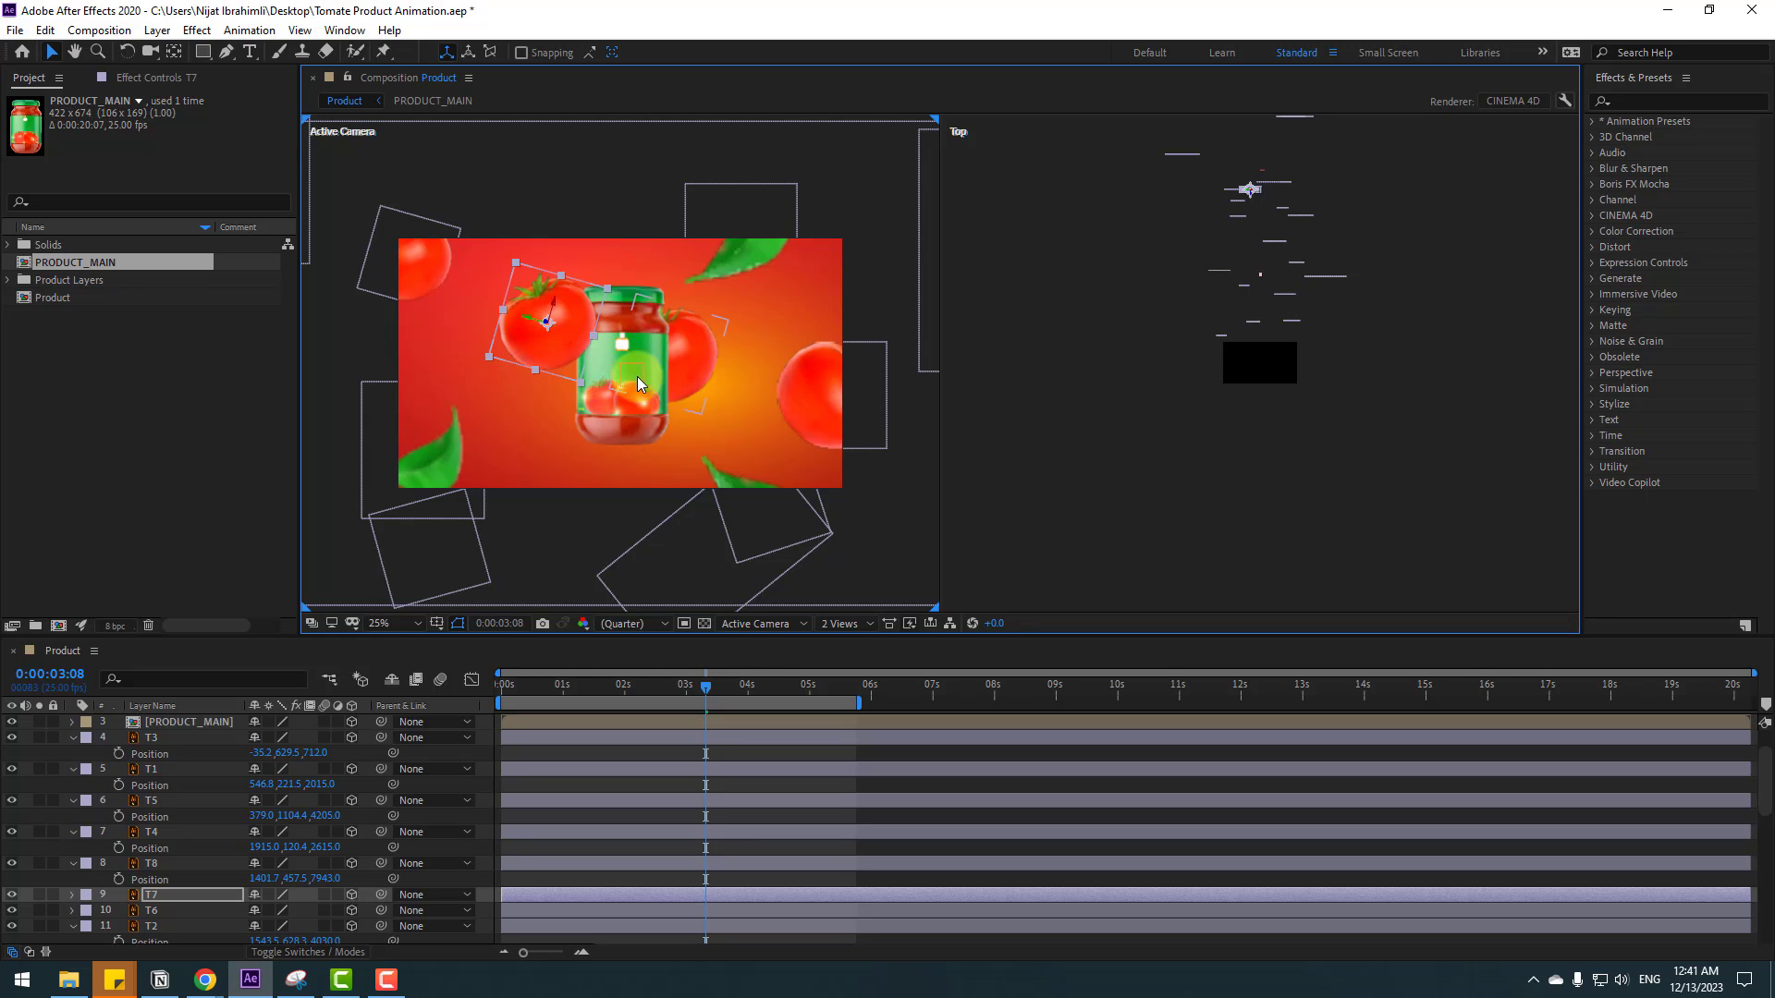
left_click_drag(562, 337, 555, 357)
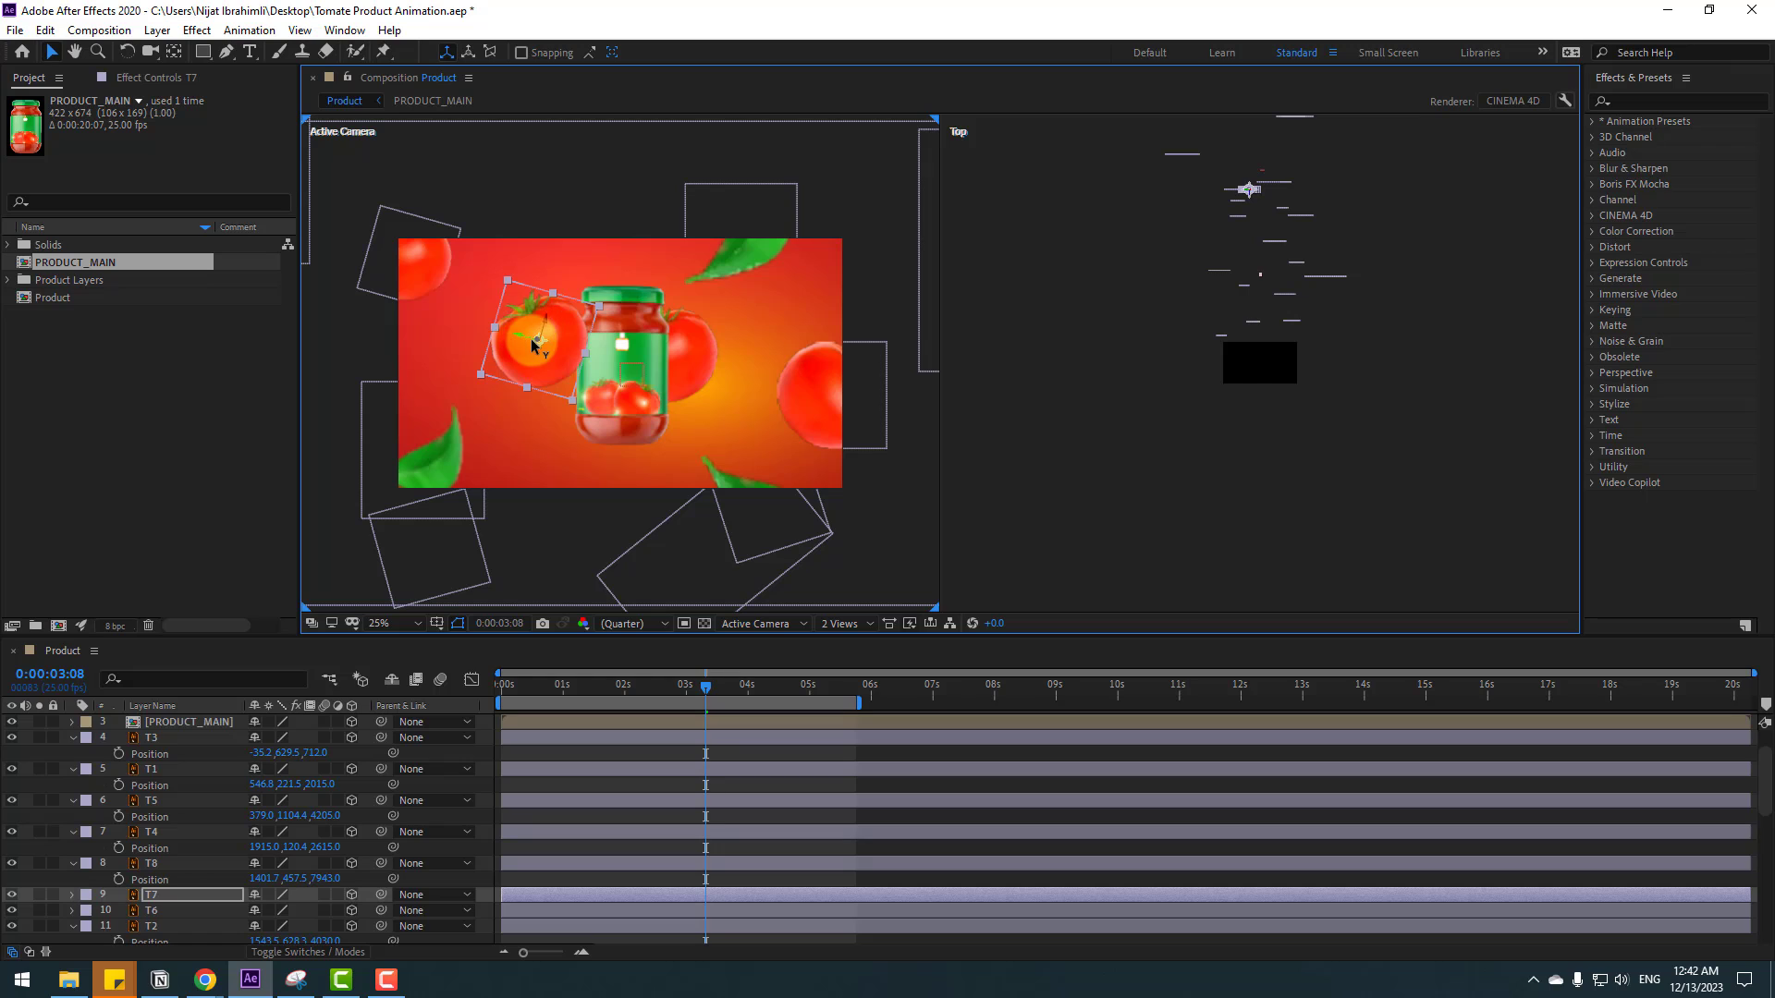
left_click_drag(536, 342, 601, 414)
- Rotate tomato T7 counterclockwise behind the jar
left_click(126, 51)
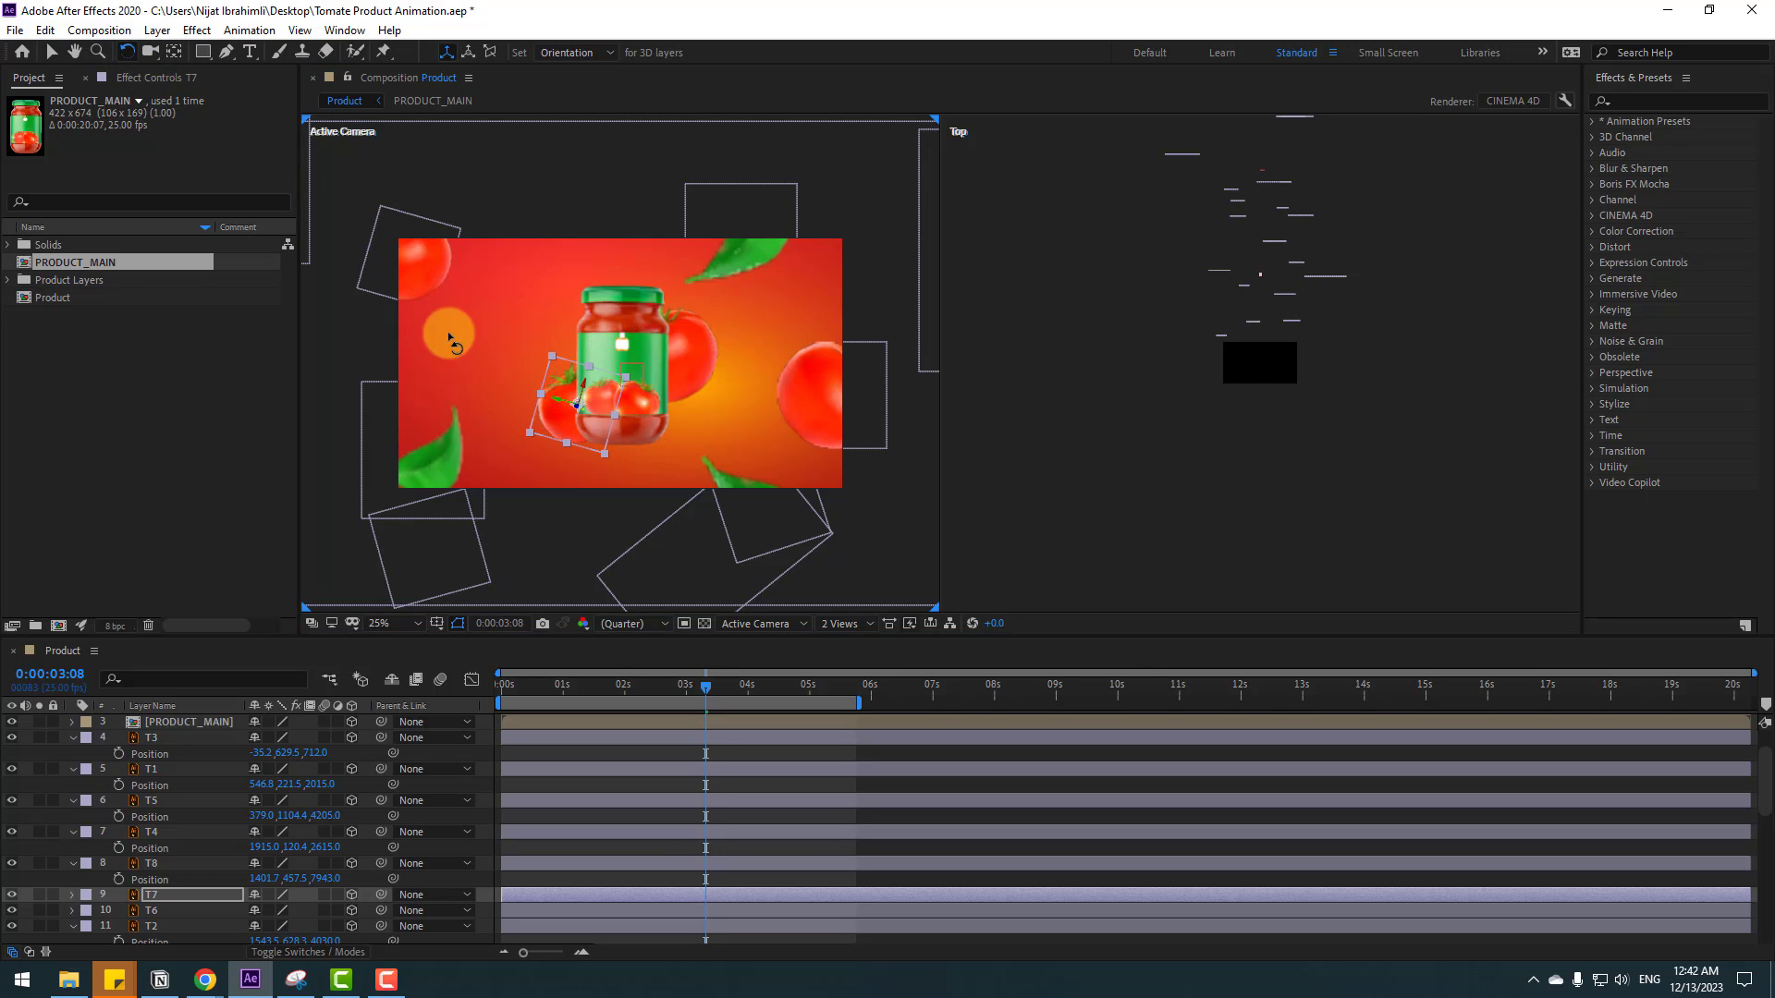
left_click(625, 377)
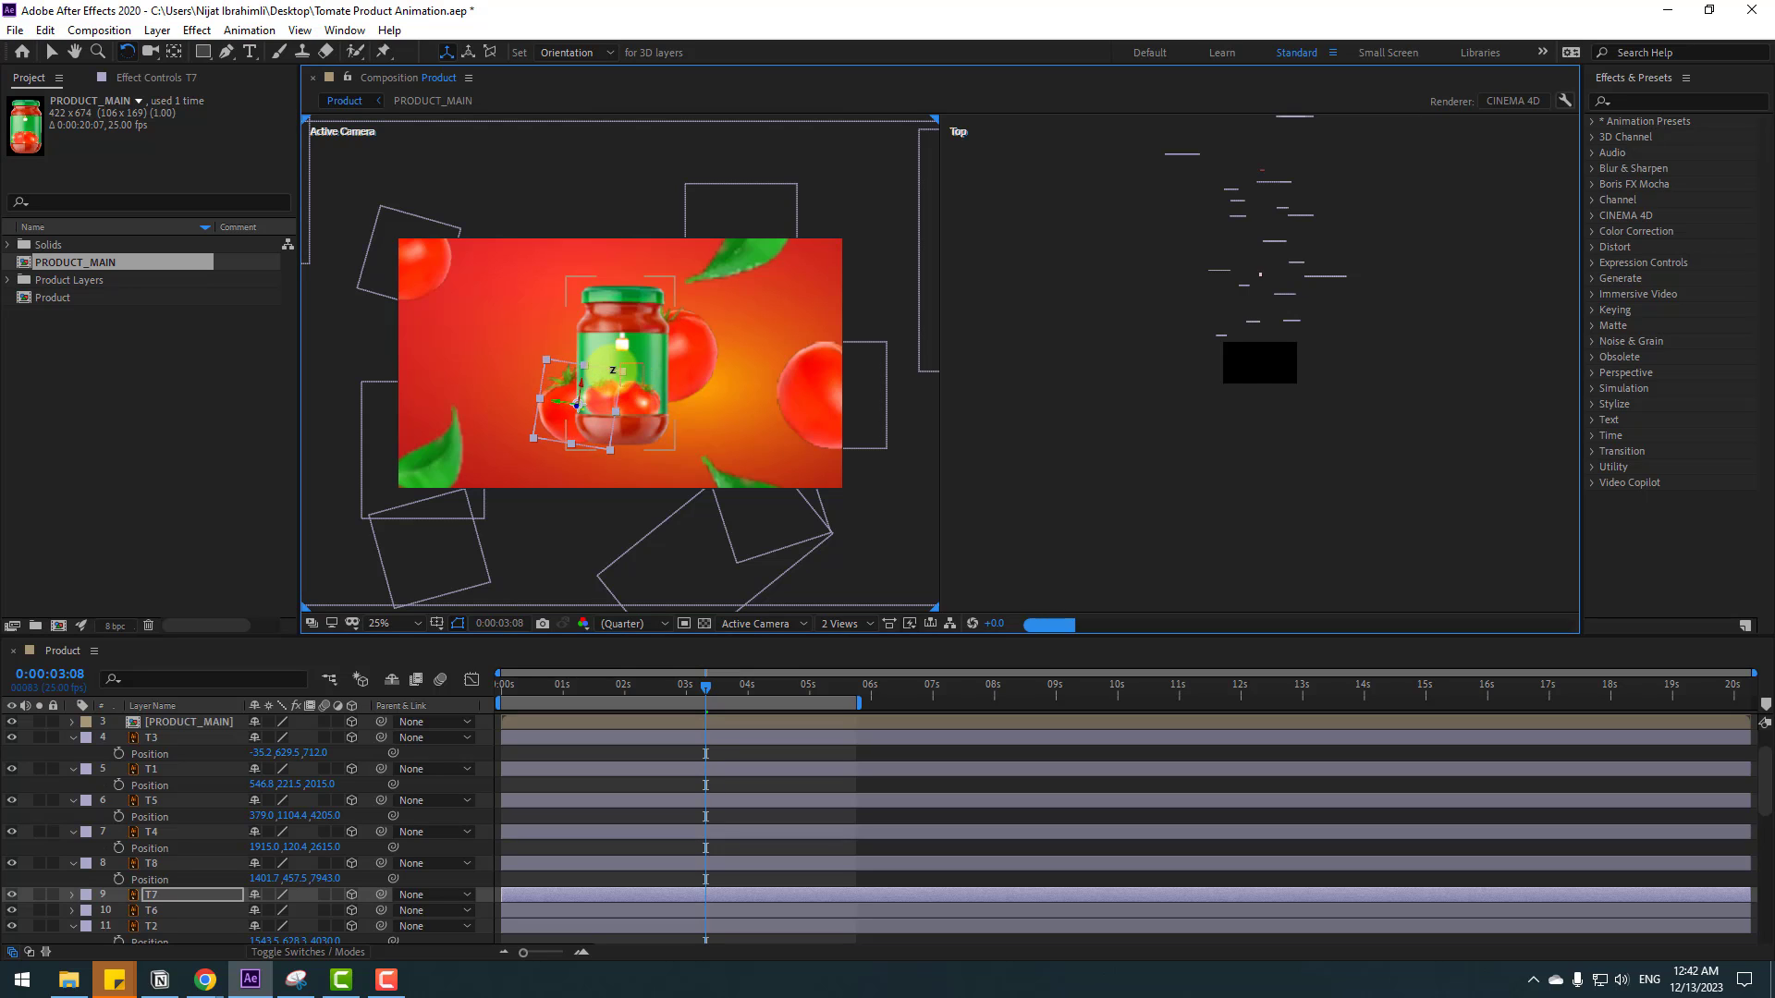
left_click_drag(620, 373, 515, 336)
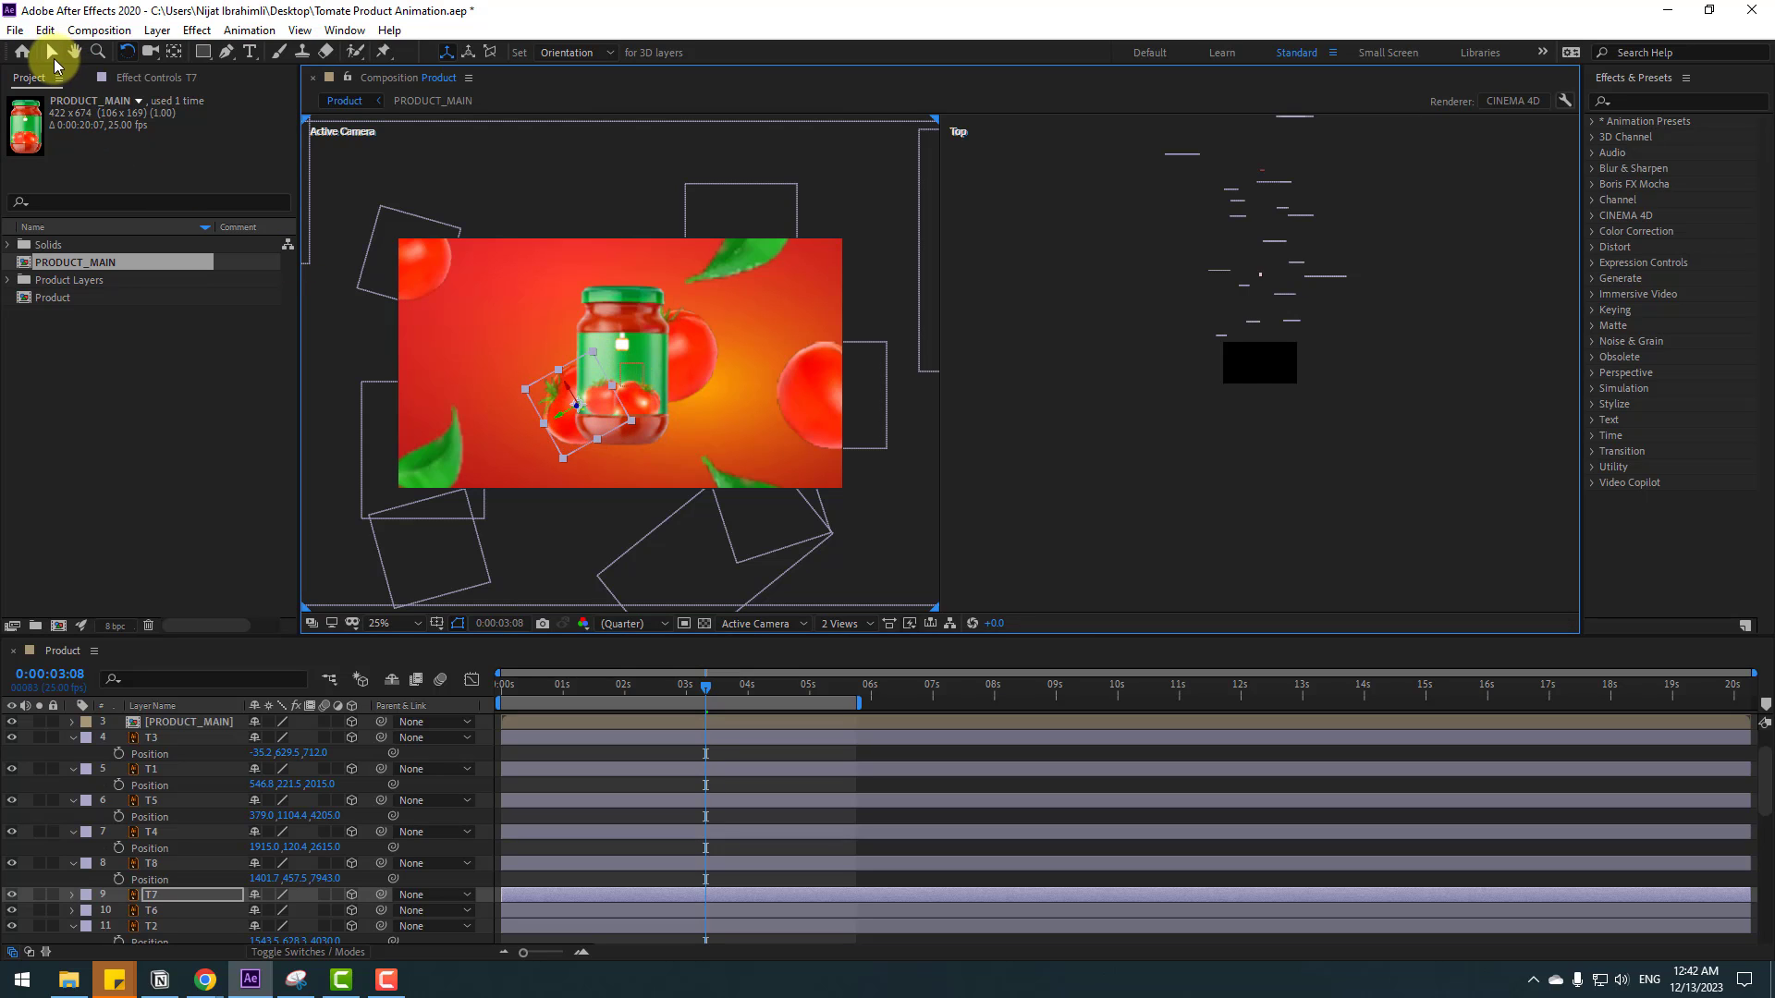
left_click(52, 52)
- Move the leaf leaf_2 from the frame's top edge behind the upper-left side of the jar and rotate it to point outward
left_click(797, 324)
left_click(742, 259)
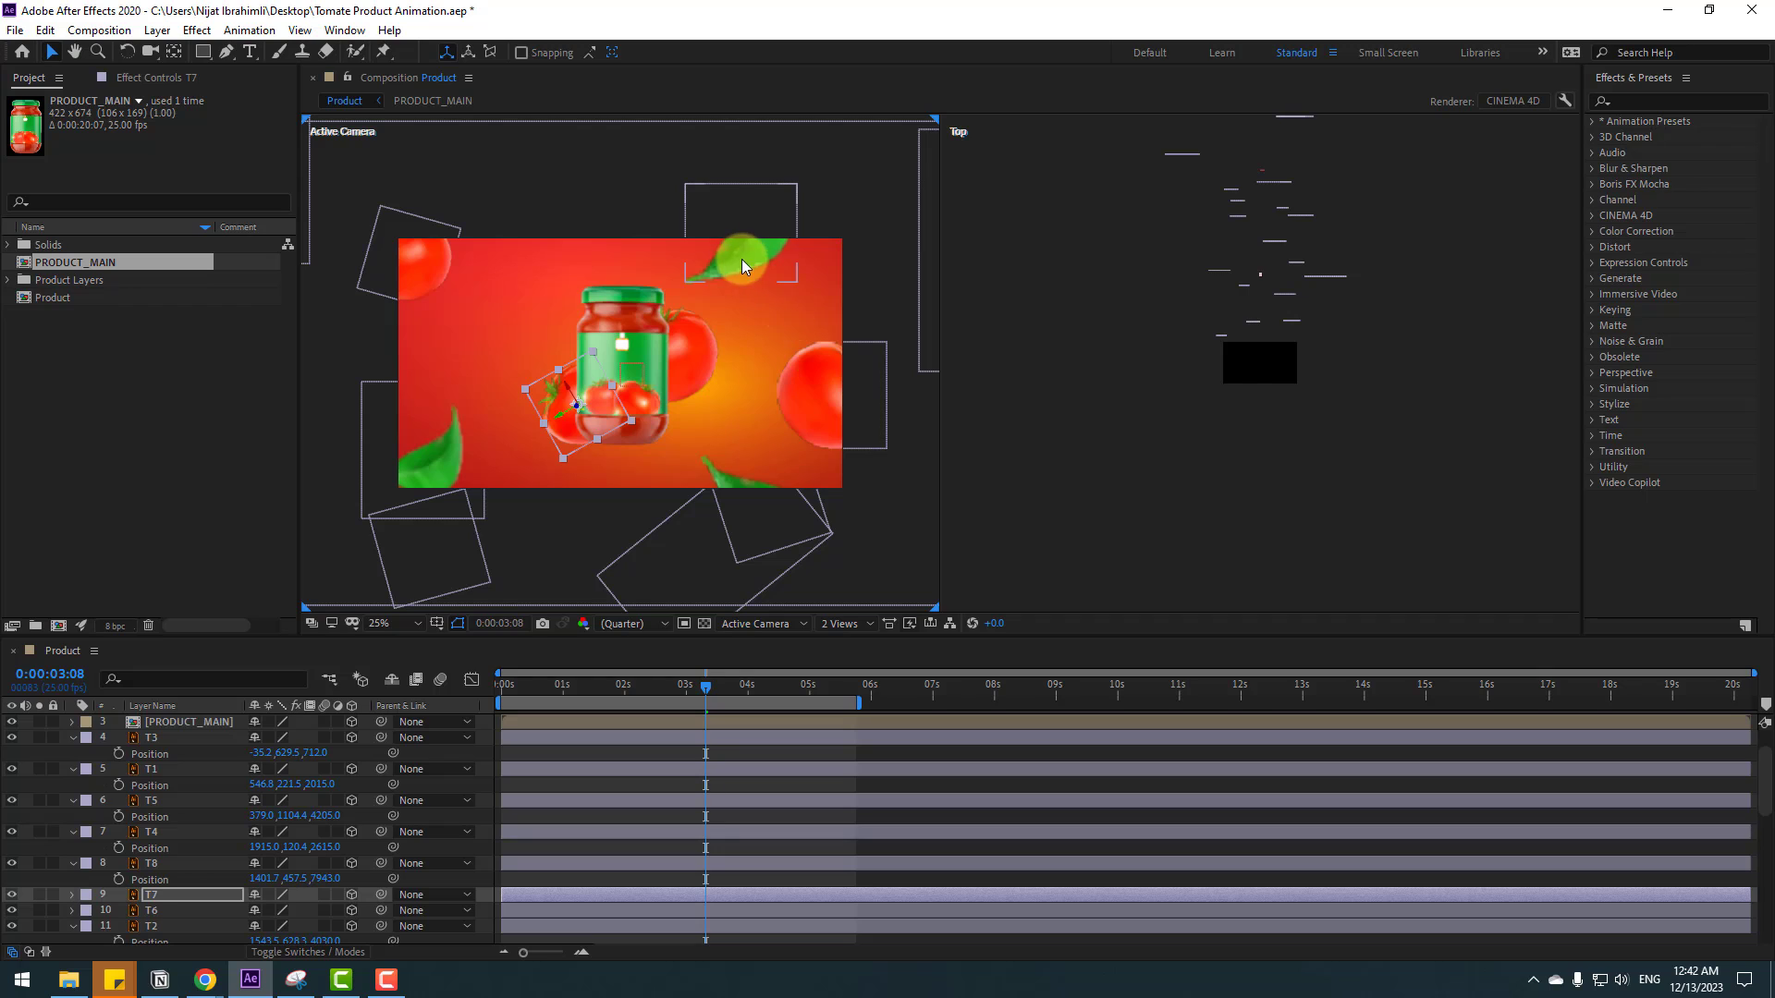
left_click_drag(734, 269, 591, 333)
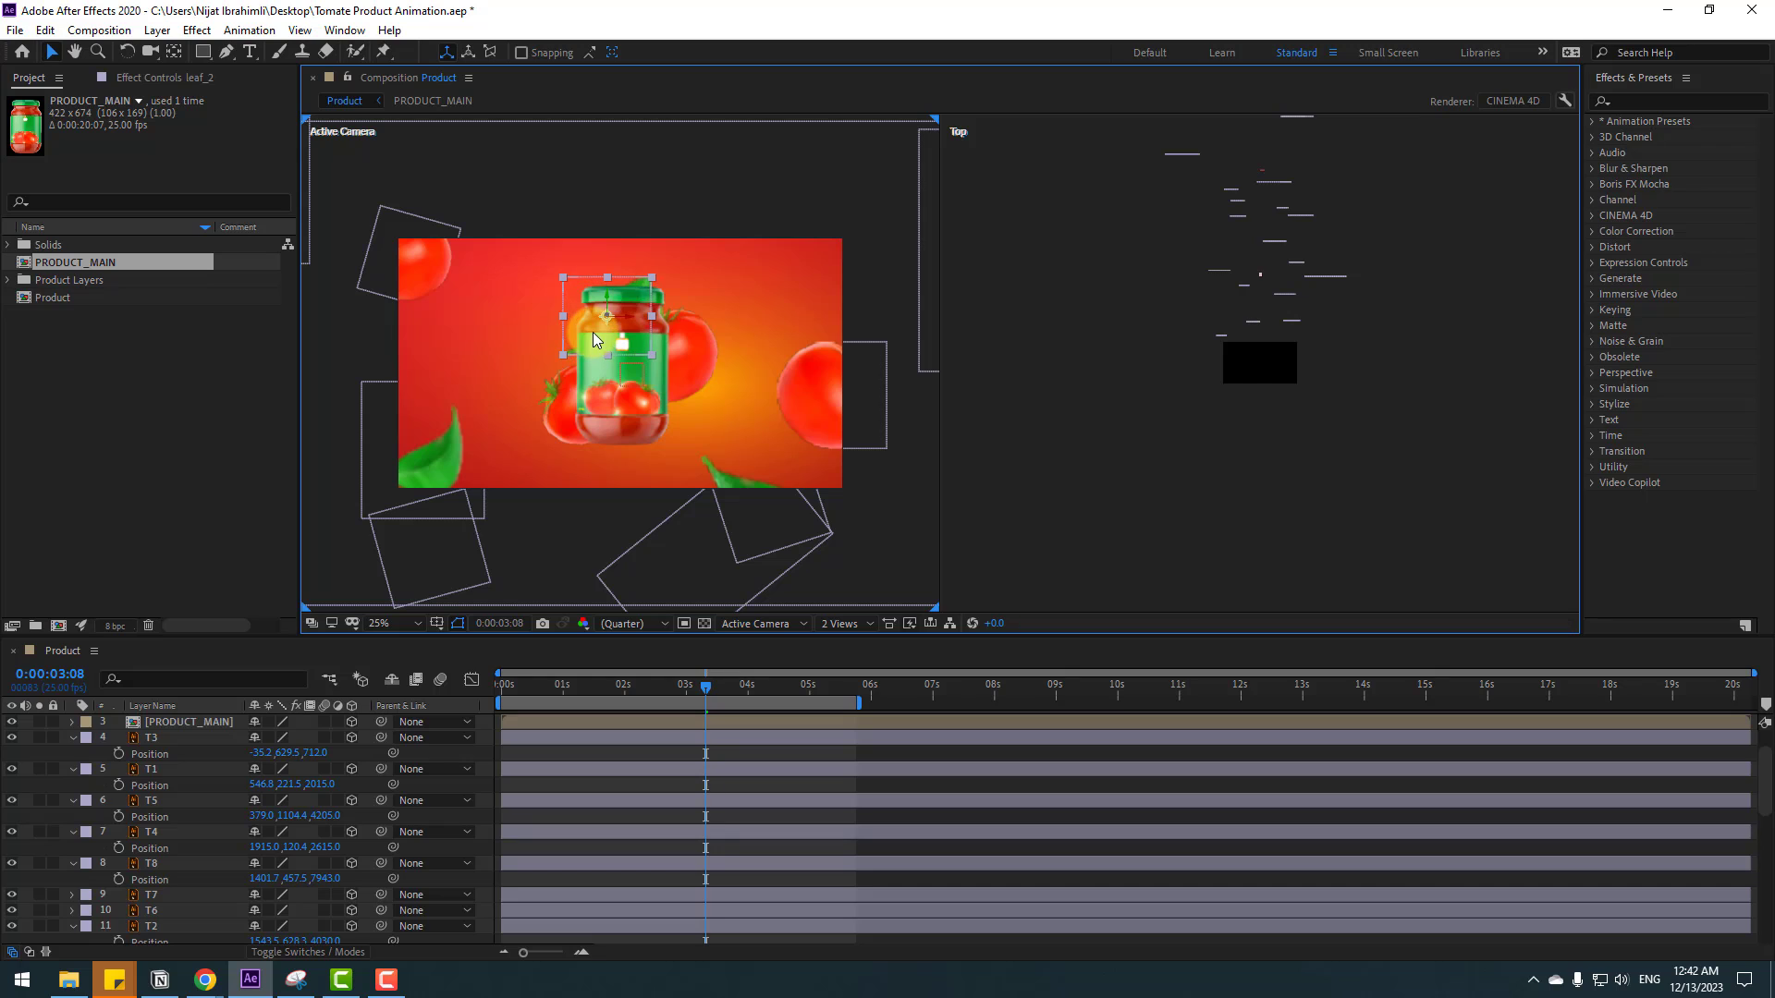
left_click(135, 53)
mouse_move(622, 344)
left_mouse_down()
mouse_move(624, 314)
mouse_move(514, 321)
mouse_move(573, 366)
mouse_move(628, 342)
mouse_move(646, 246)
mouse_move(597, 341)
left_mouse_up()
key("v")
left_click(126, 51)
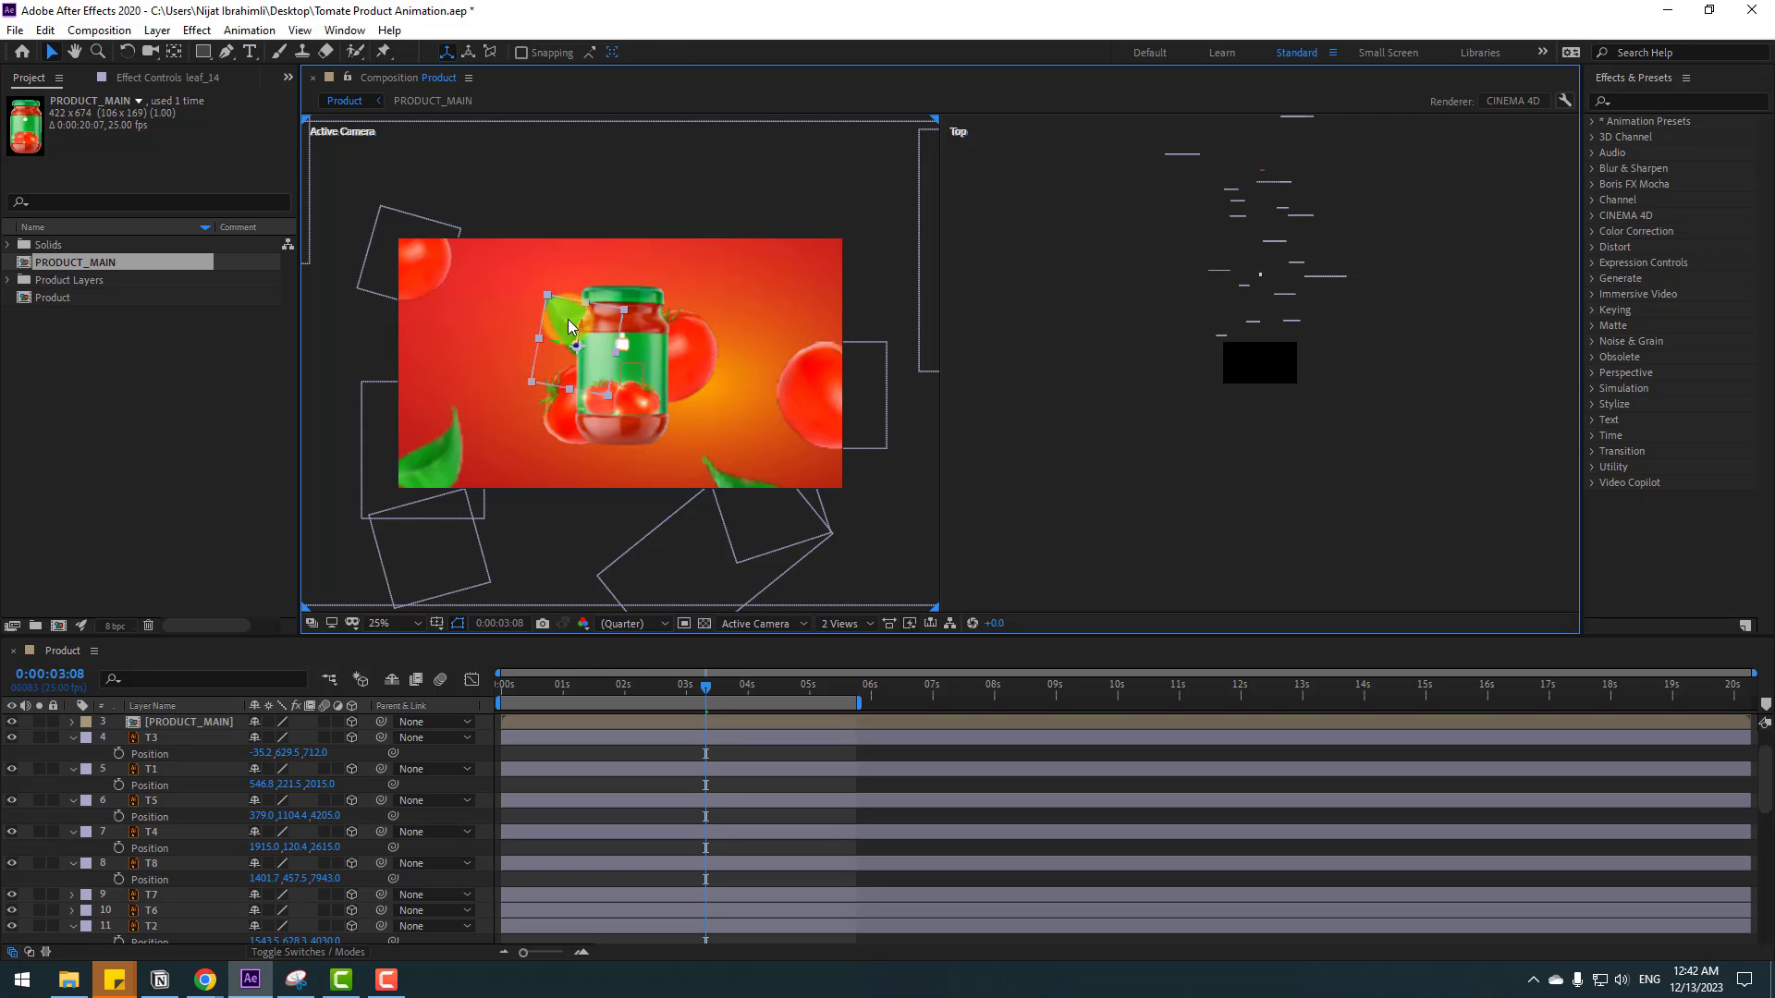
- Place the duplicate leaf leaf_14 behind the base of the jar and adjust its rotation
left_click(648, 416)
left_click(128, 52)
left_click(691, 416)
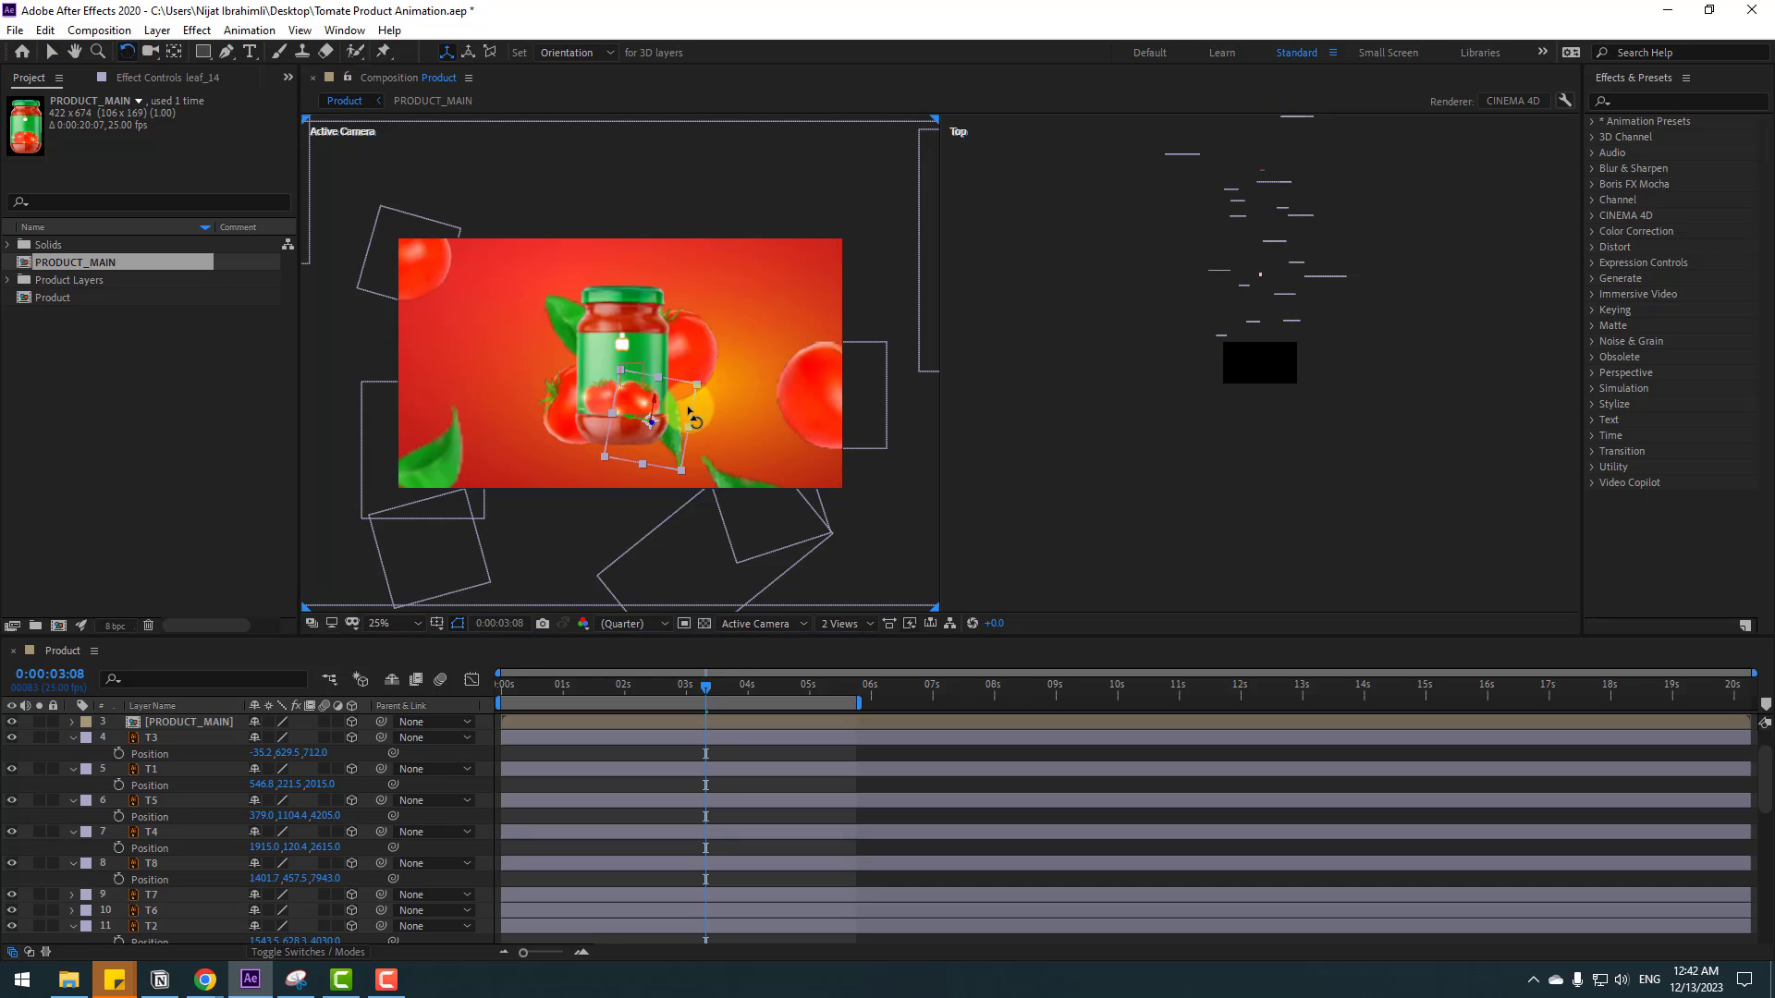
left_click_drag(691, 418, 10, 615)
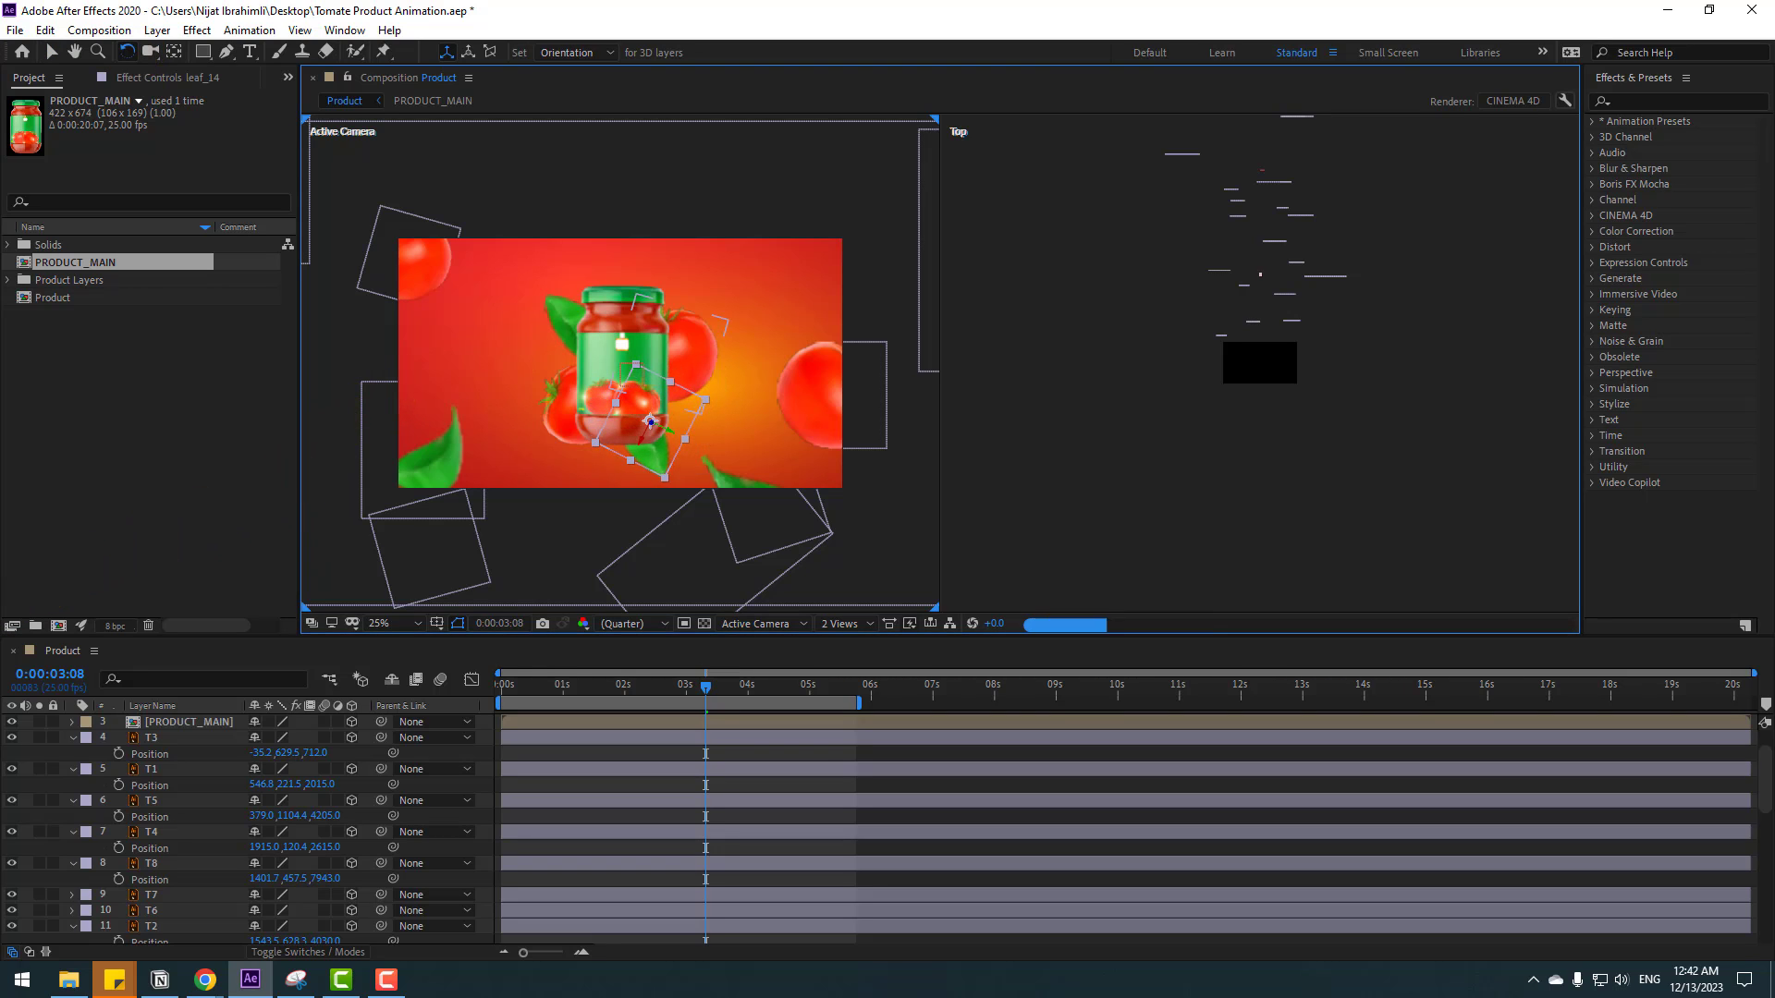
left_click_drag(694, 389, 707, 329)
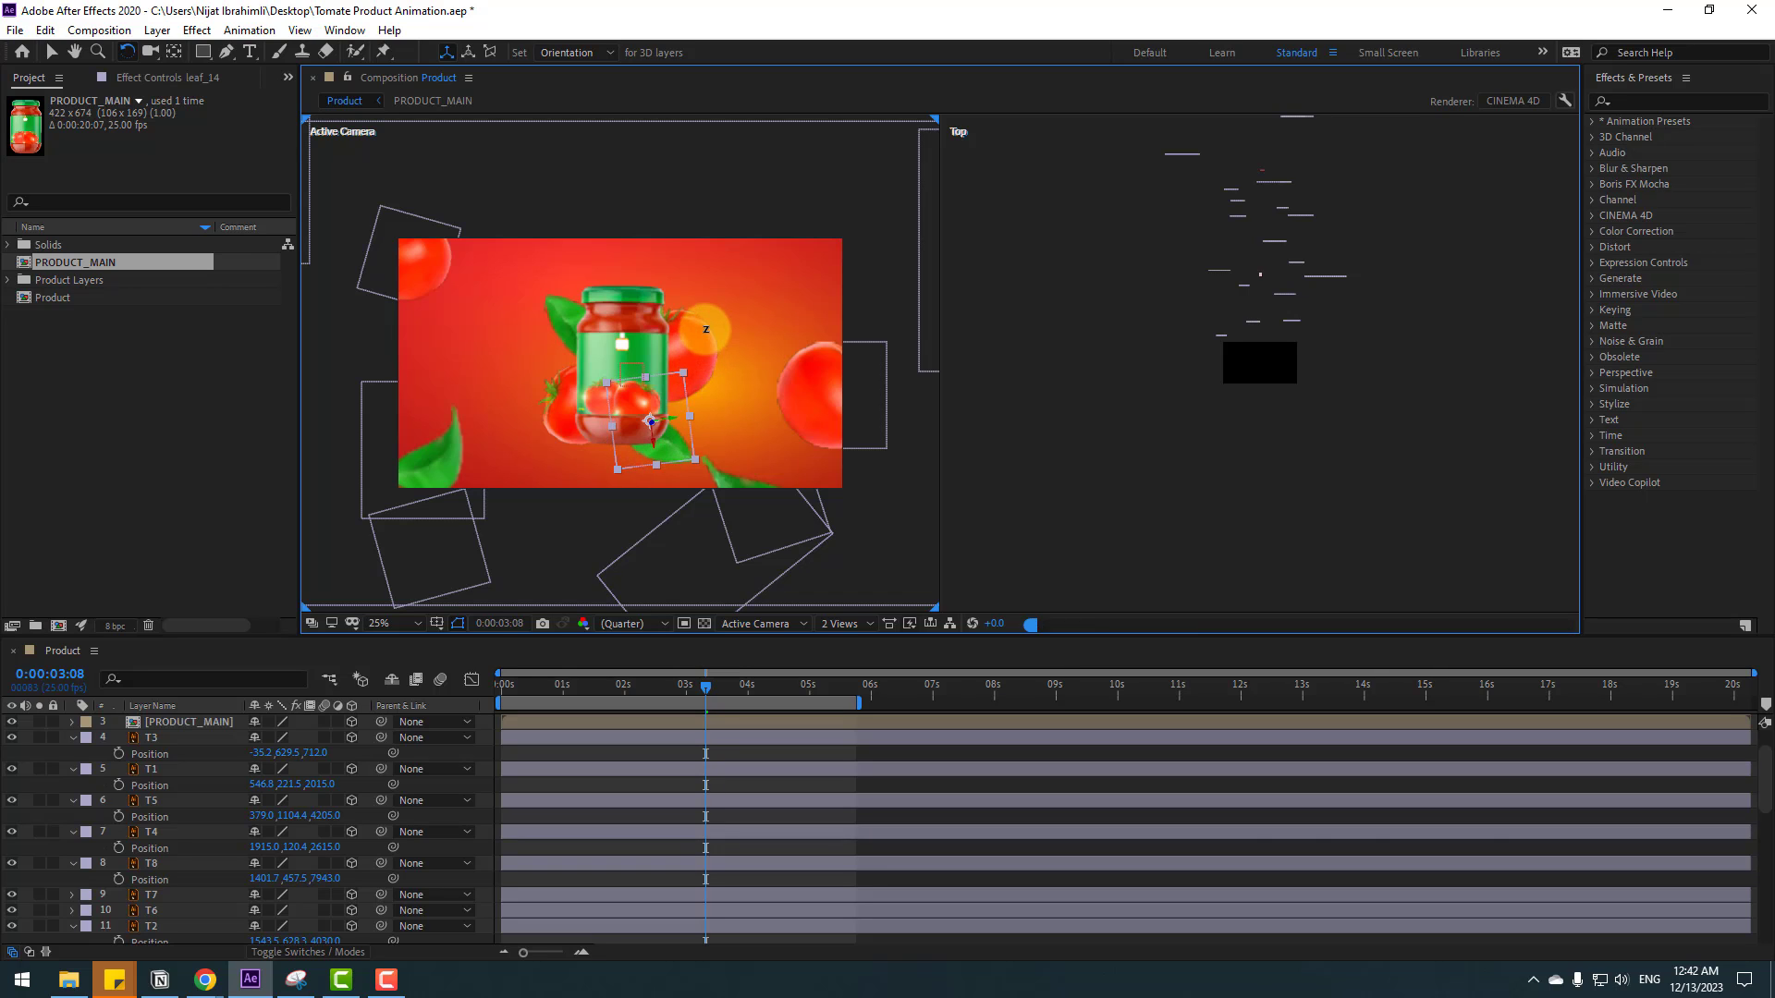
left_click_drag(682, 445, 700, 427)
left_click_drag(700, 424, 635, 453)
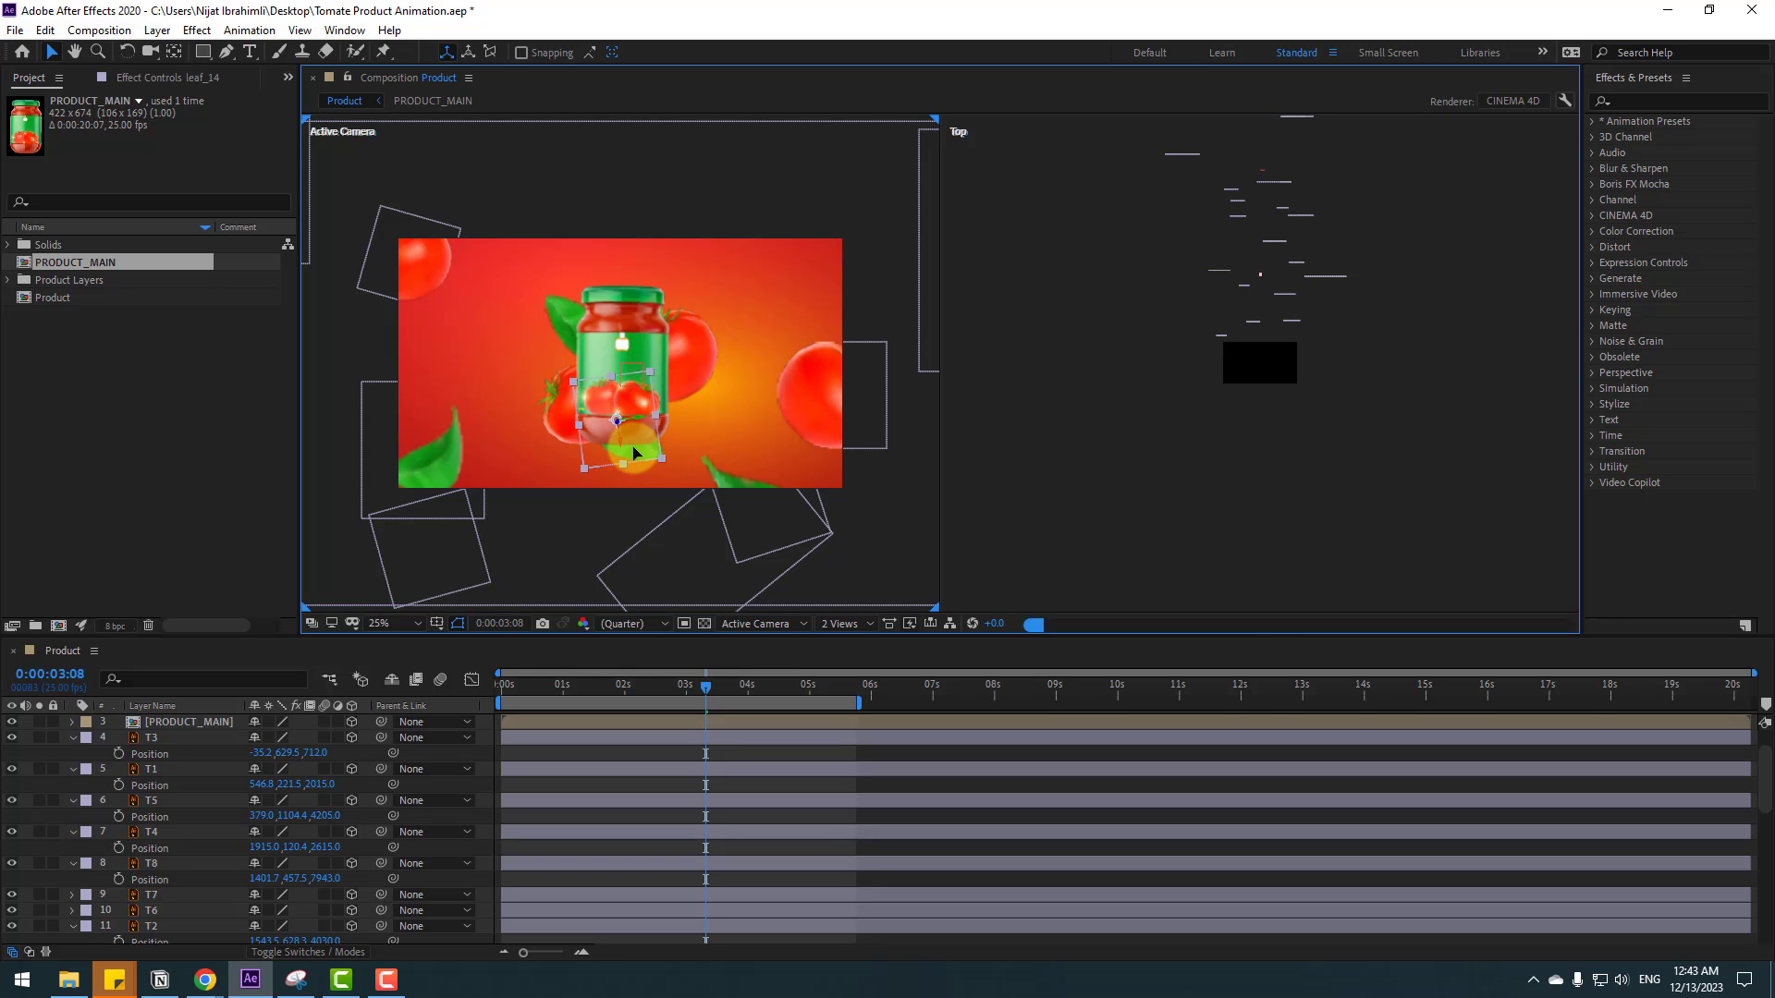
- Rotate leaf leaf_14 so that it sticks out from behind the jar's lower-left edge
left_click(128, 53)
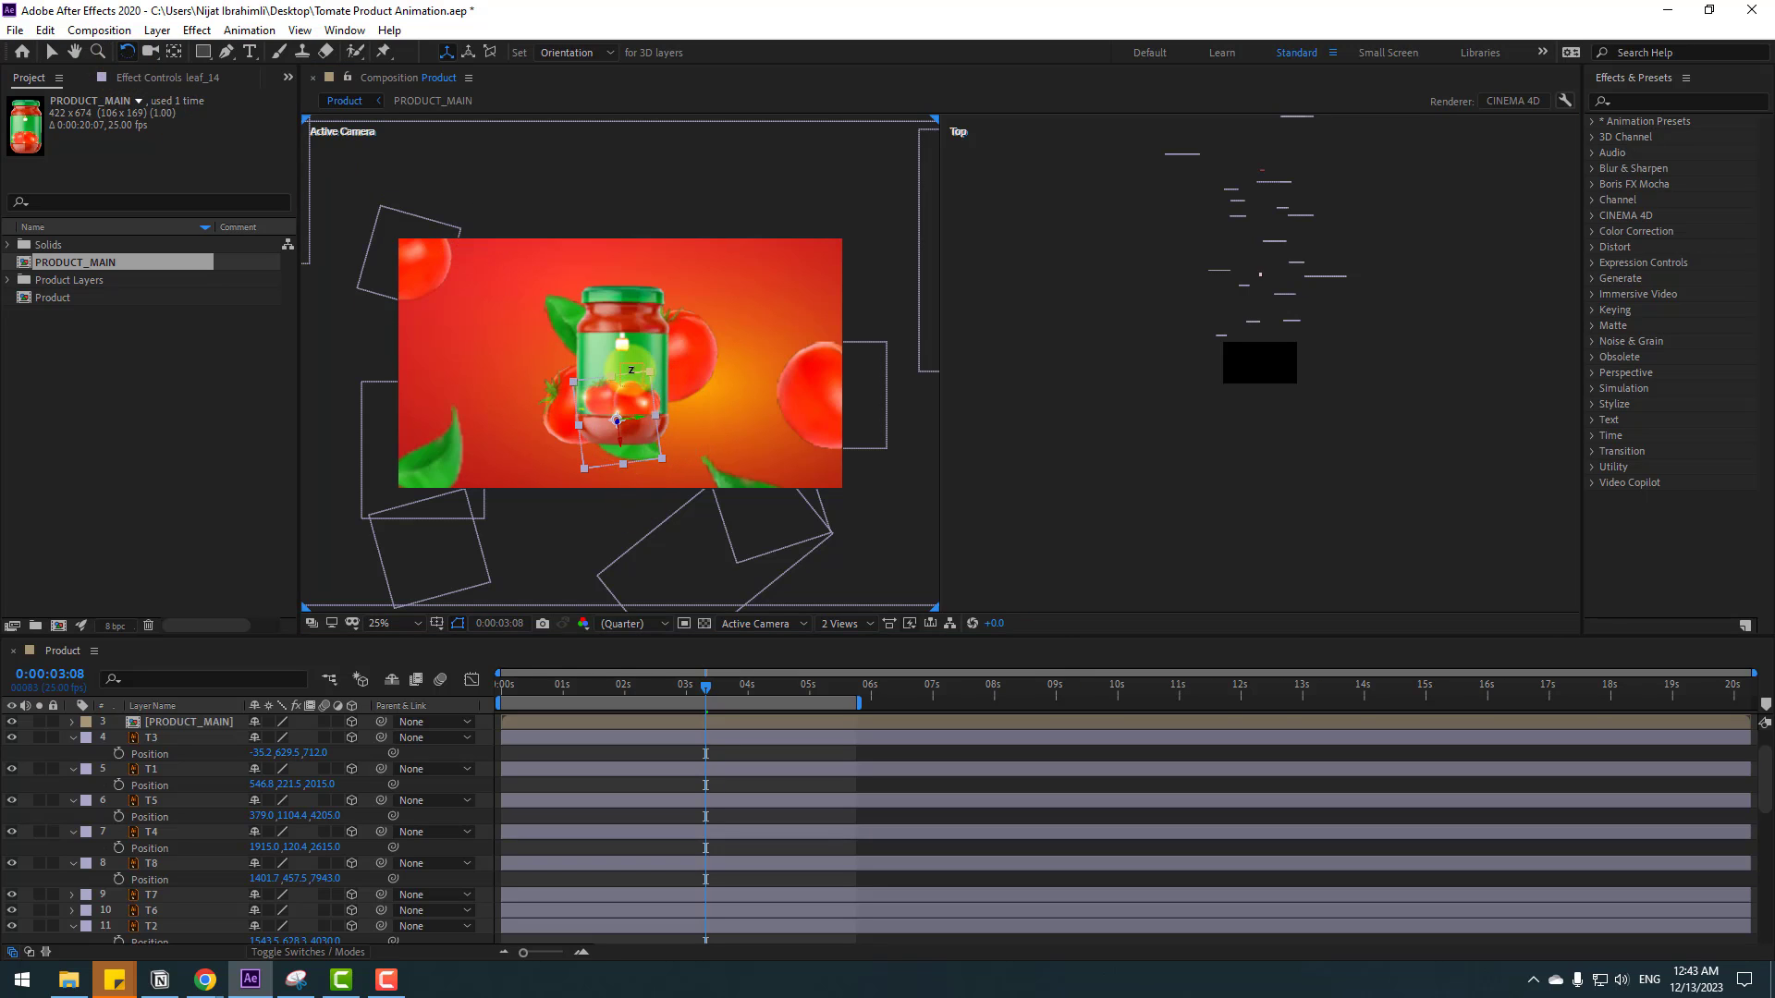
left_click(651, 375)
key("v")
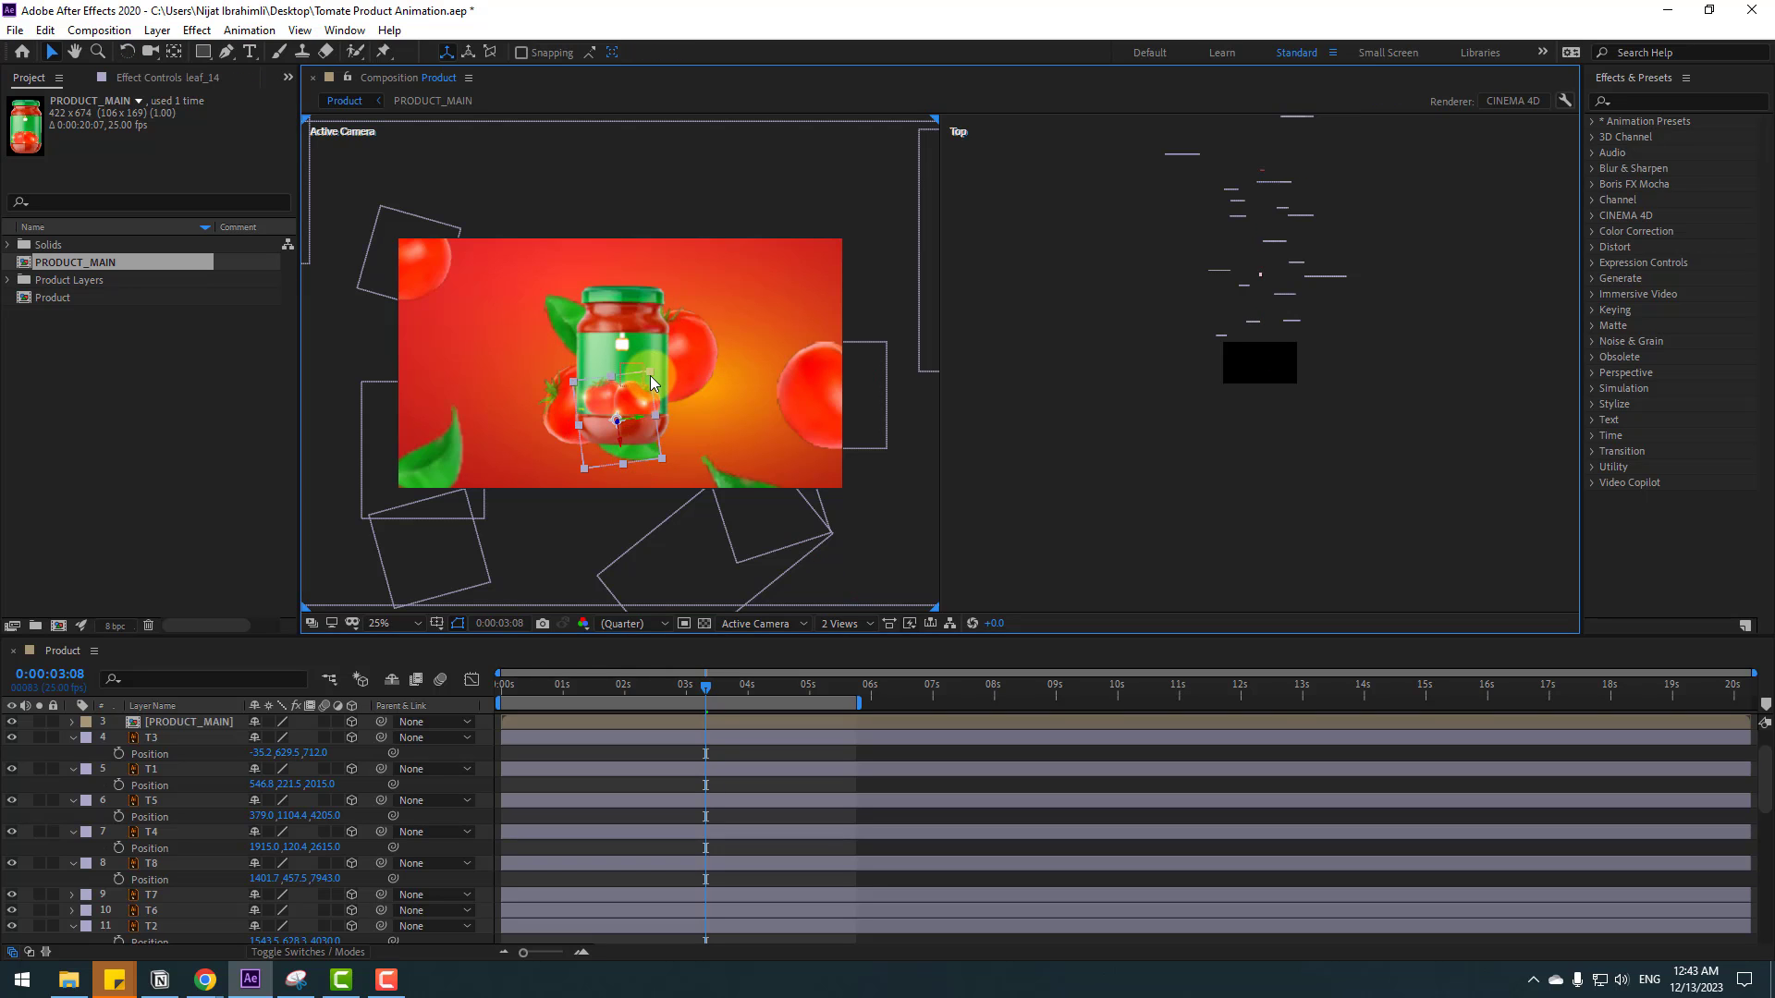
left_click(128, 53)
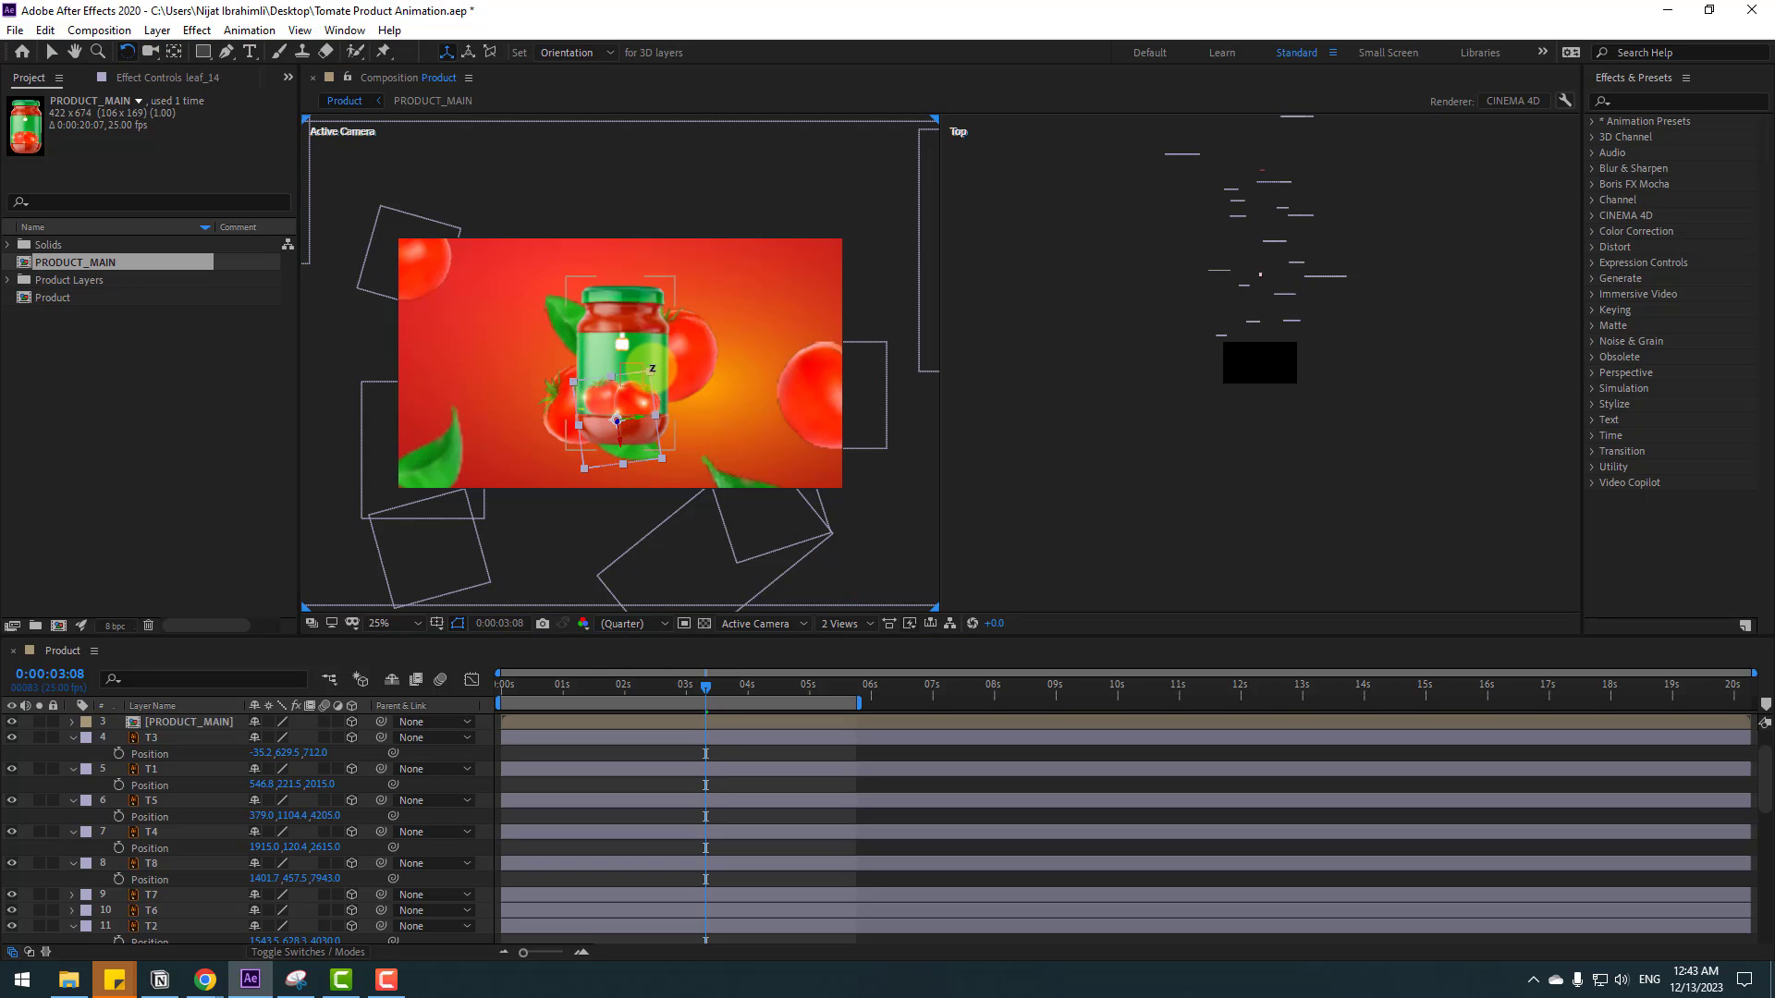
left_click_drag(651, 370, 580, 442)
key("v")
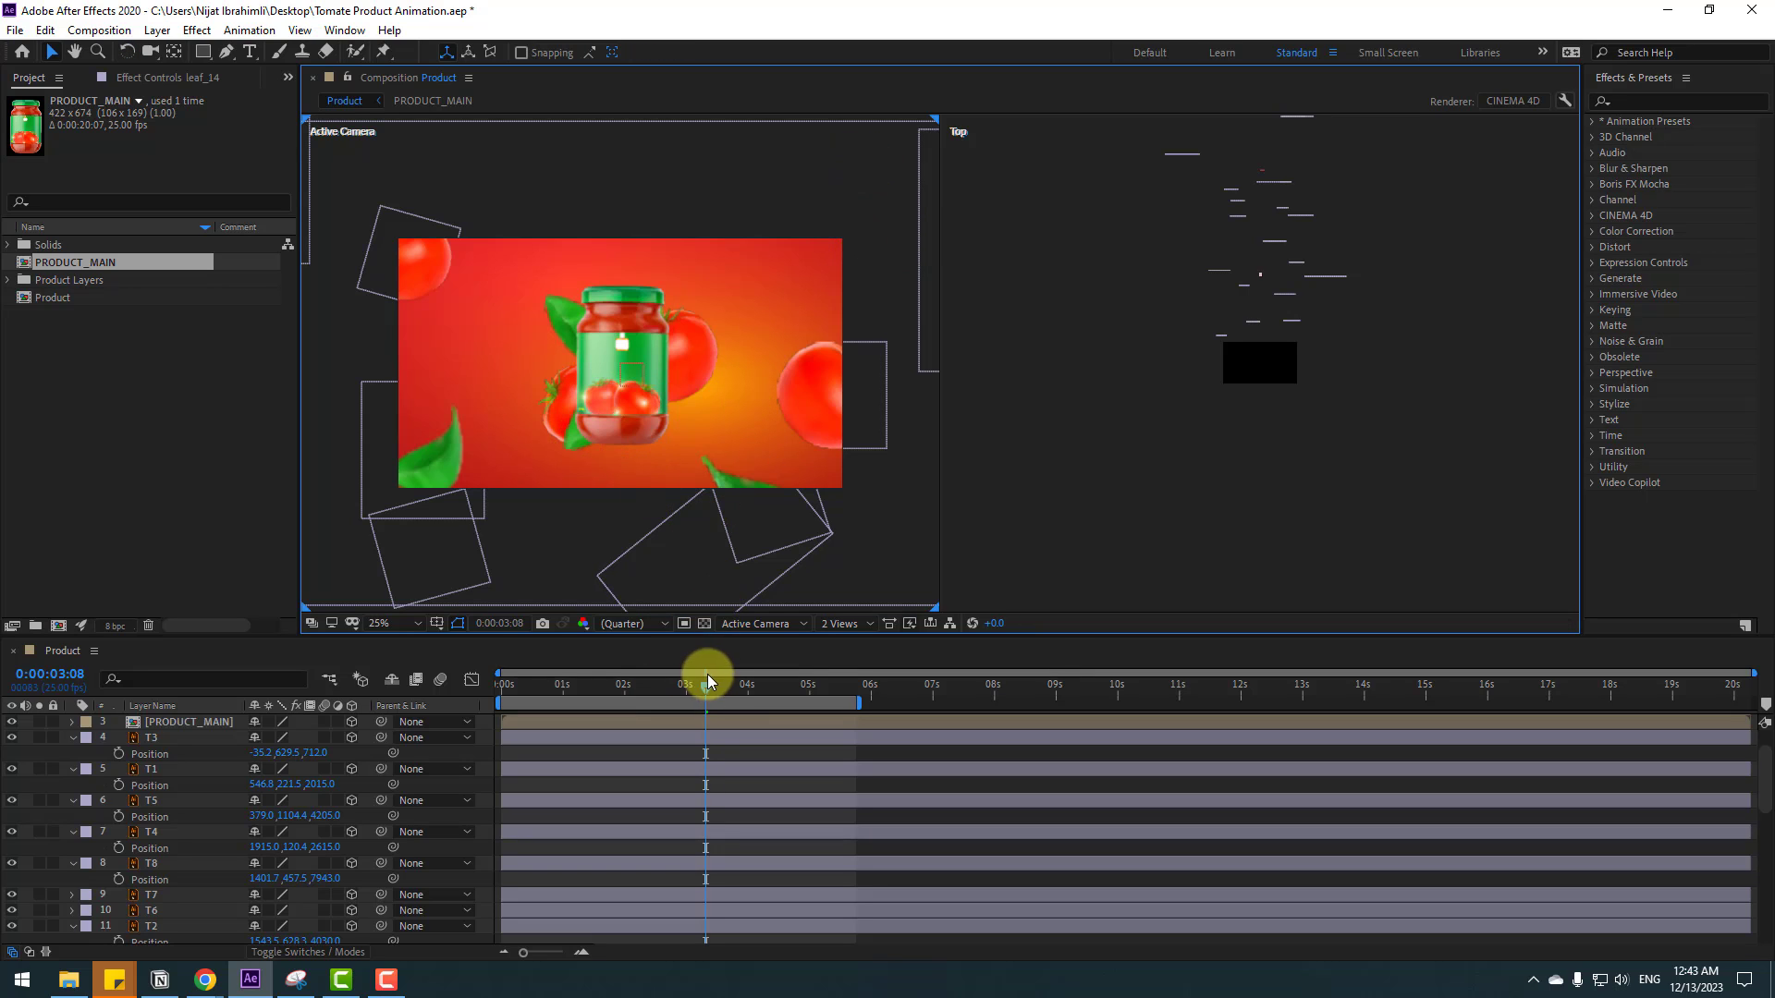
- Add Position keyframes to tomato T2 and leaf leaf_10 at 0:00:03:14
left_click_drag(703, 688, 836, 683)
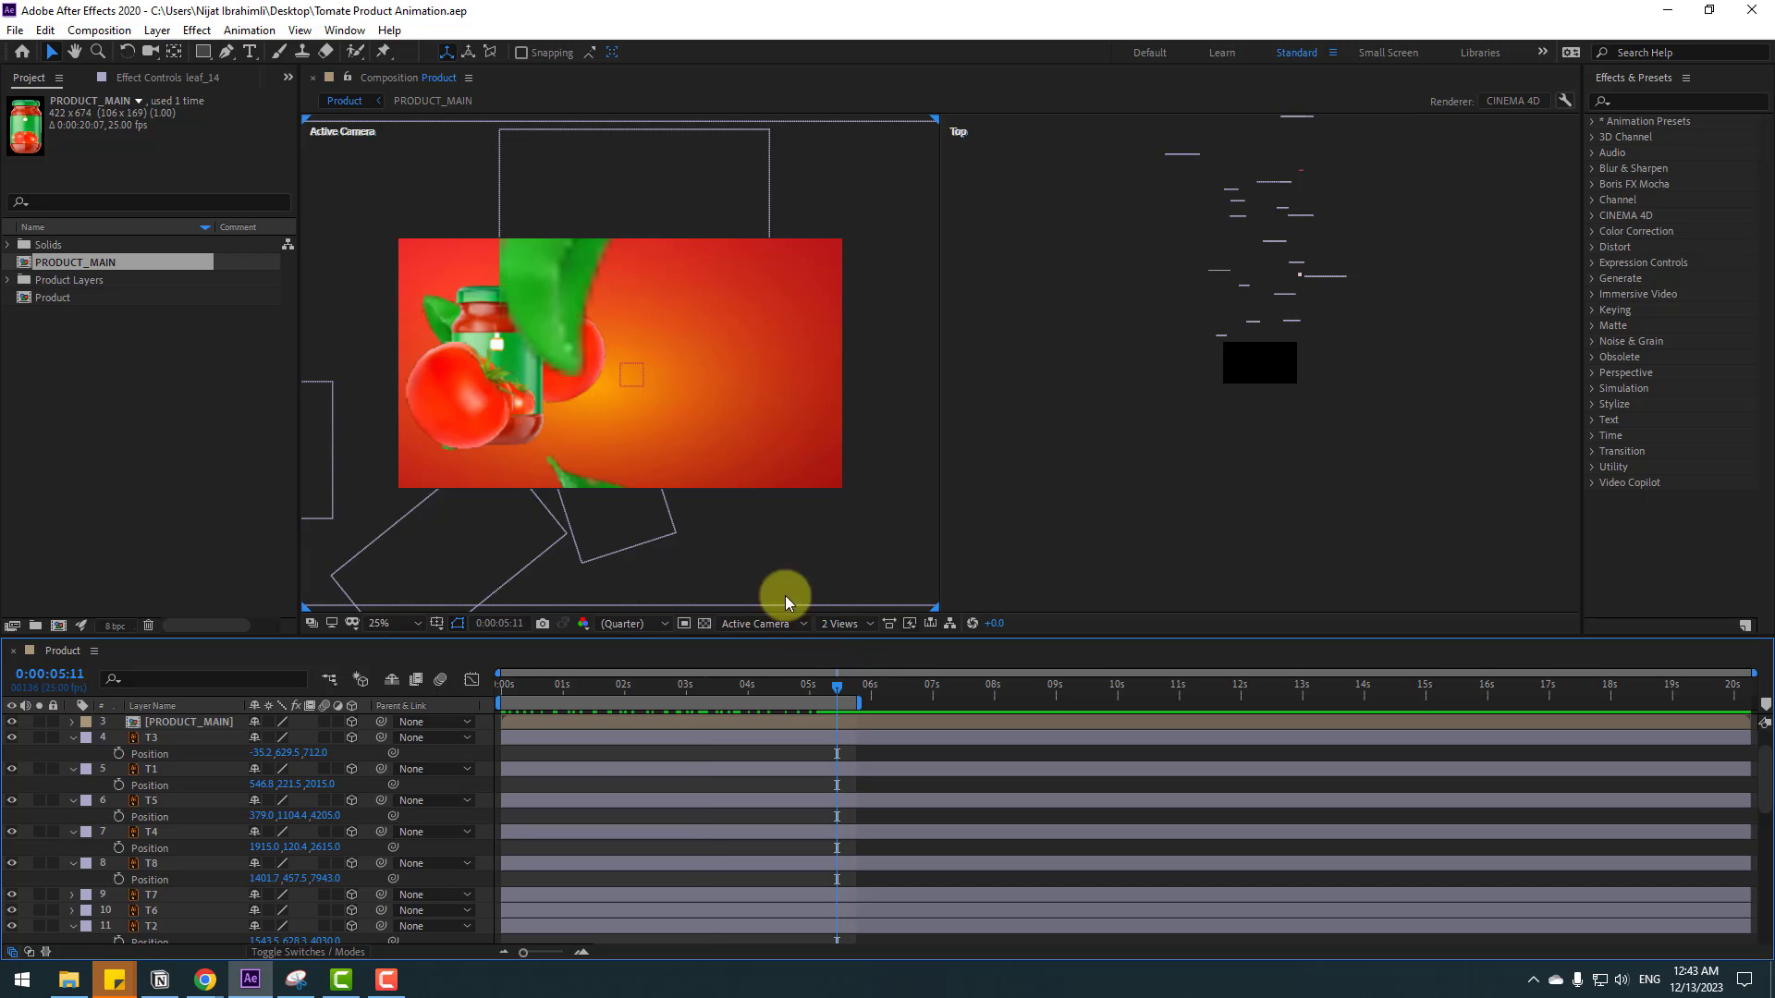
left_click(569, 282)
left_click(453, 406, "shift")
scroll(801, 800, "down", 3)
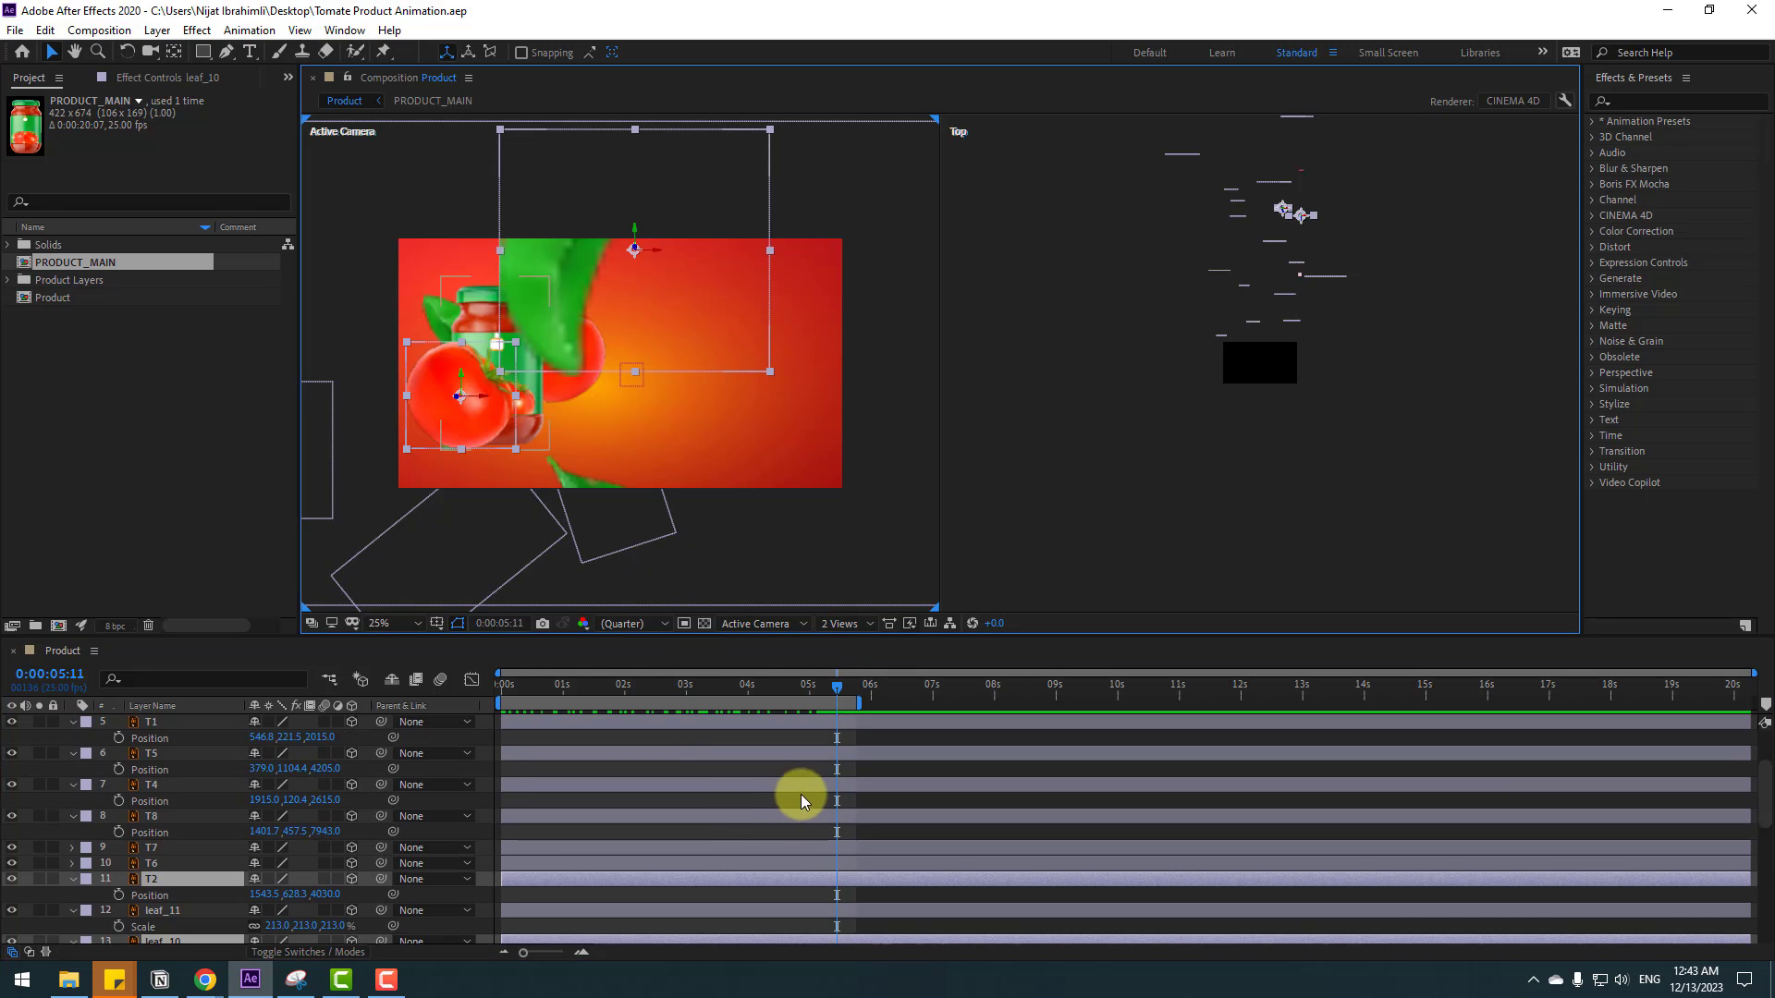
scroll(785, 751, "up", 3)
left_click(686, 689)
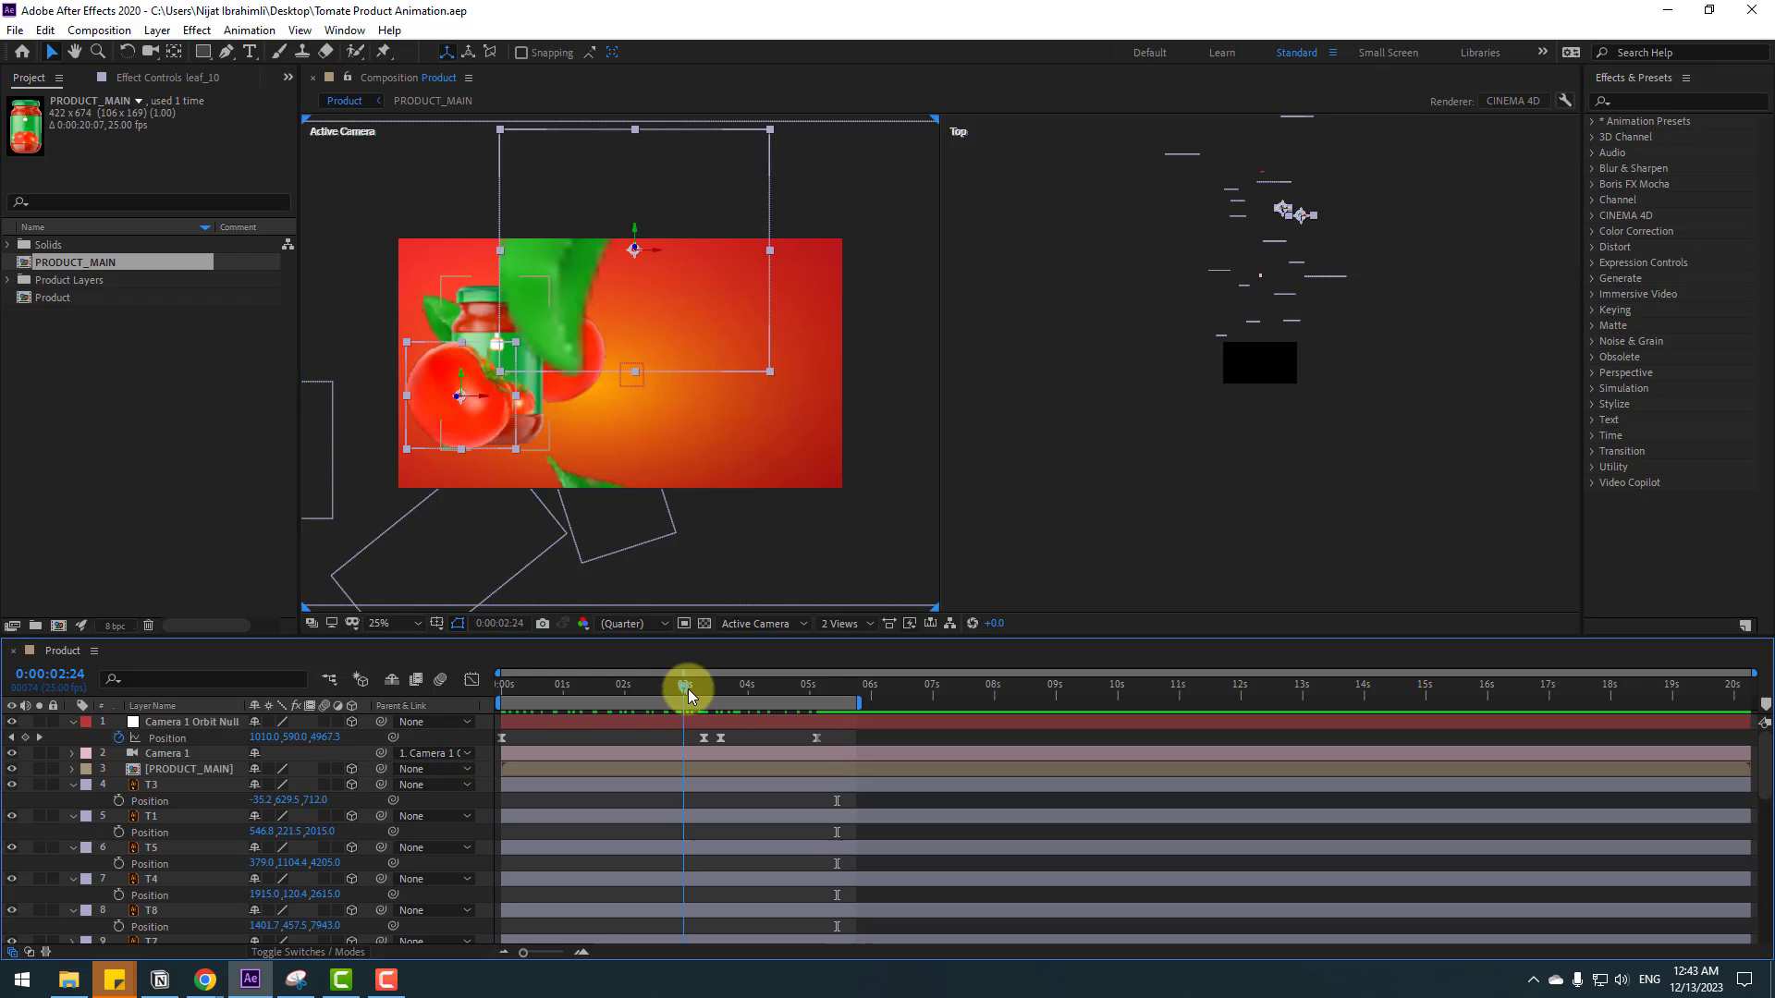
left_click_drag(688, 690, 719, 686)
scroll(801, 856, "down", 3)
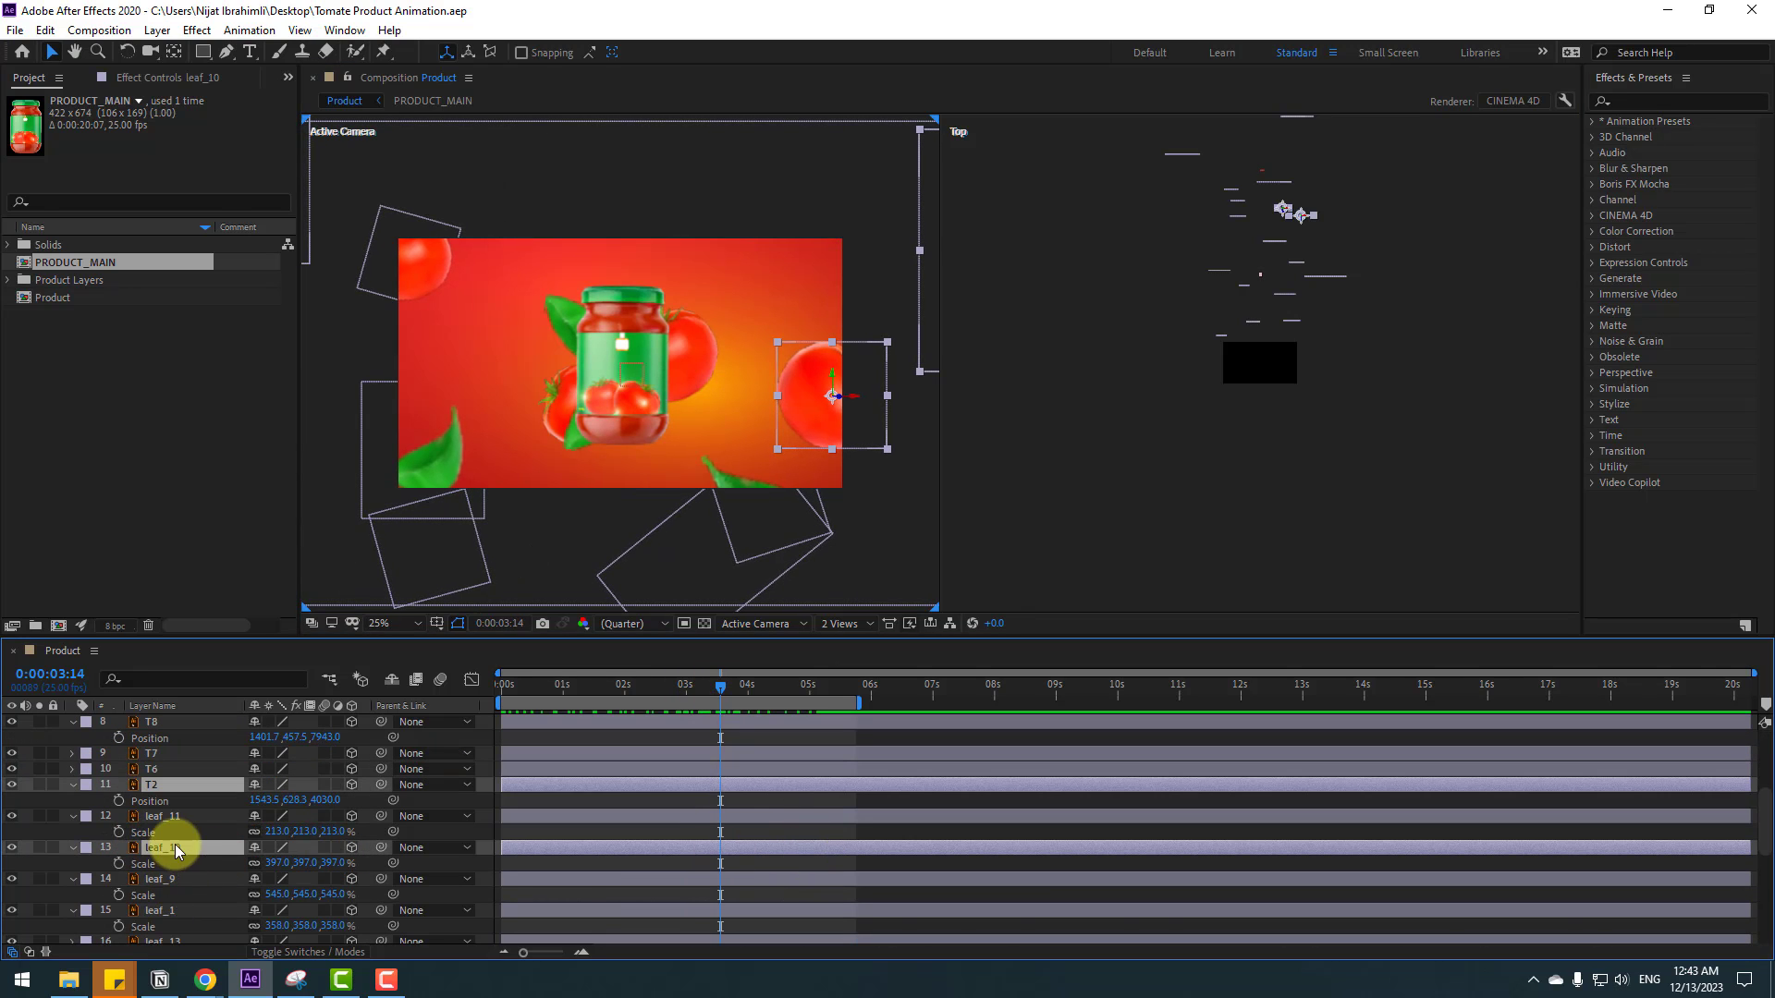
key("alt+shift+p")
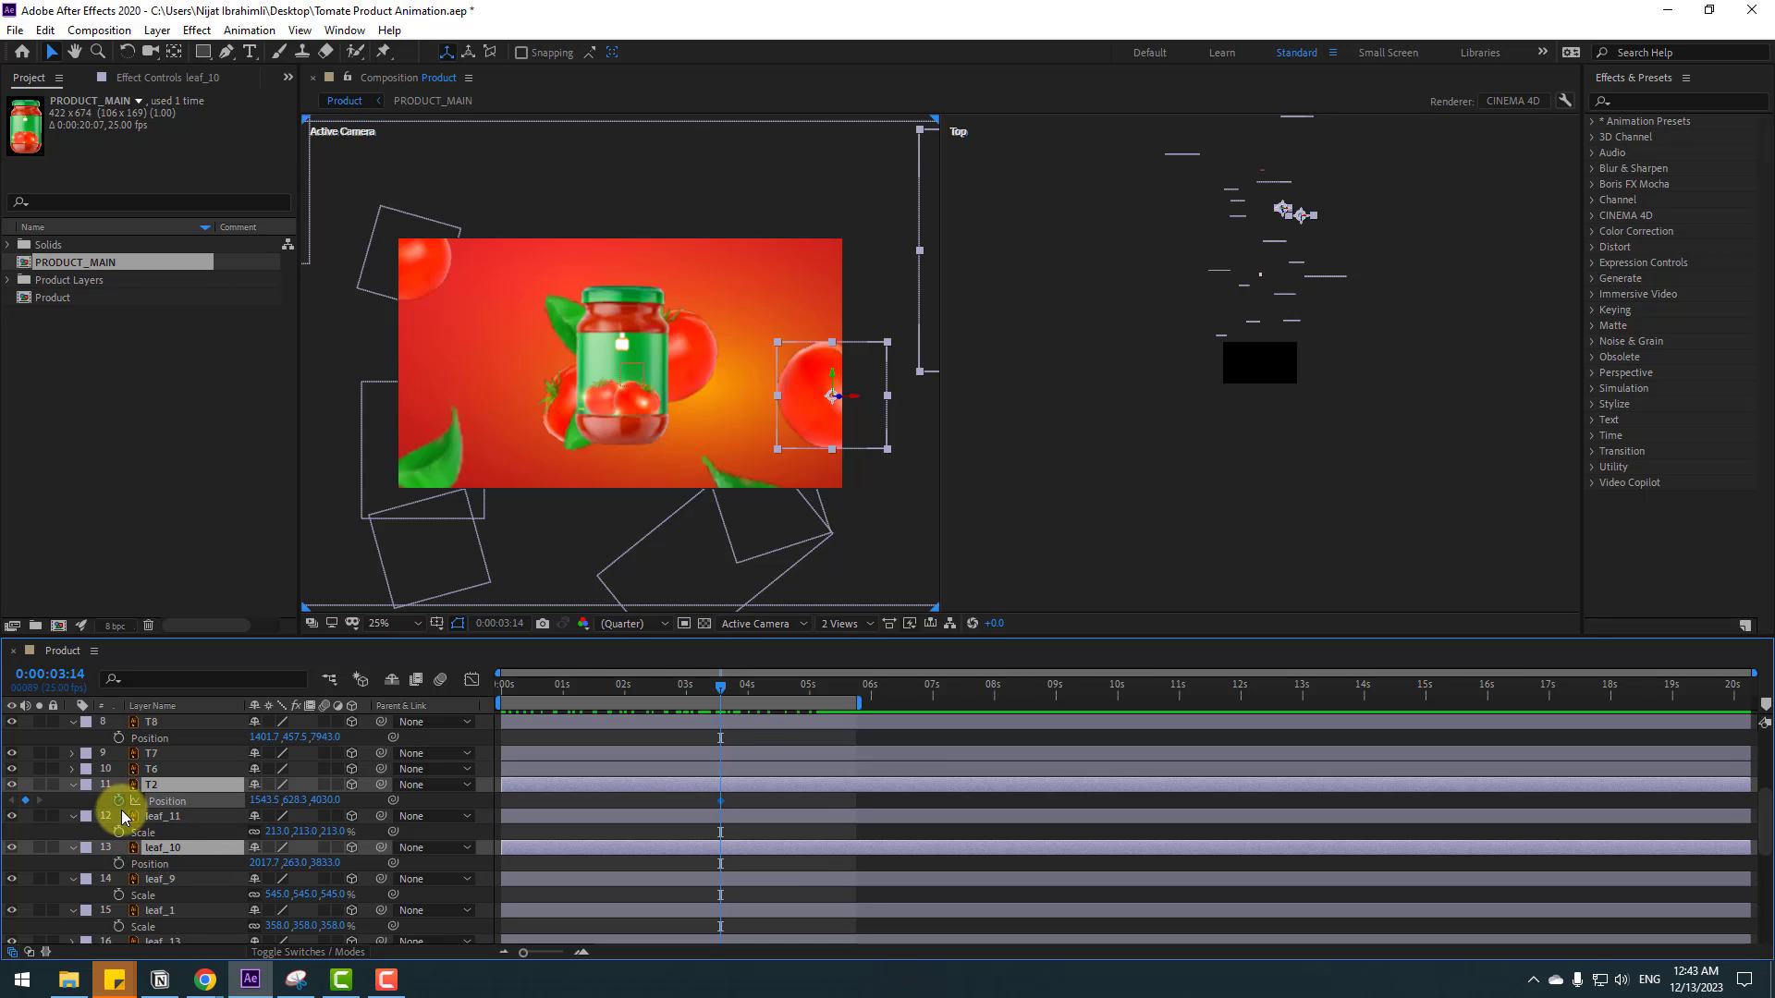
- At 0:00:05:19, move tomato T2 away from the jar to the frame's left edge, at about 1313, 519
left_click_drag(801, 690, 856, 688)
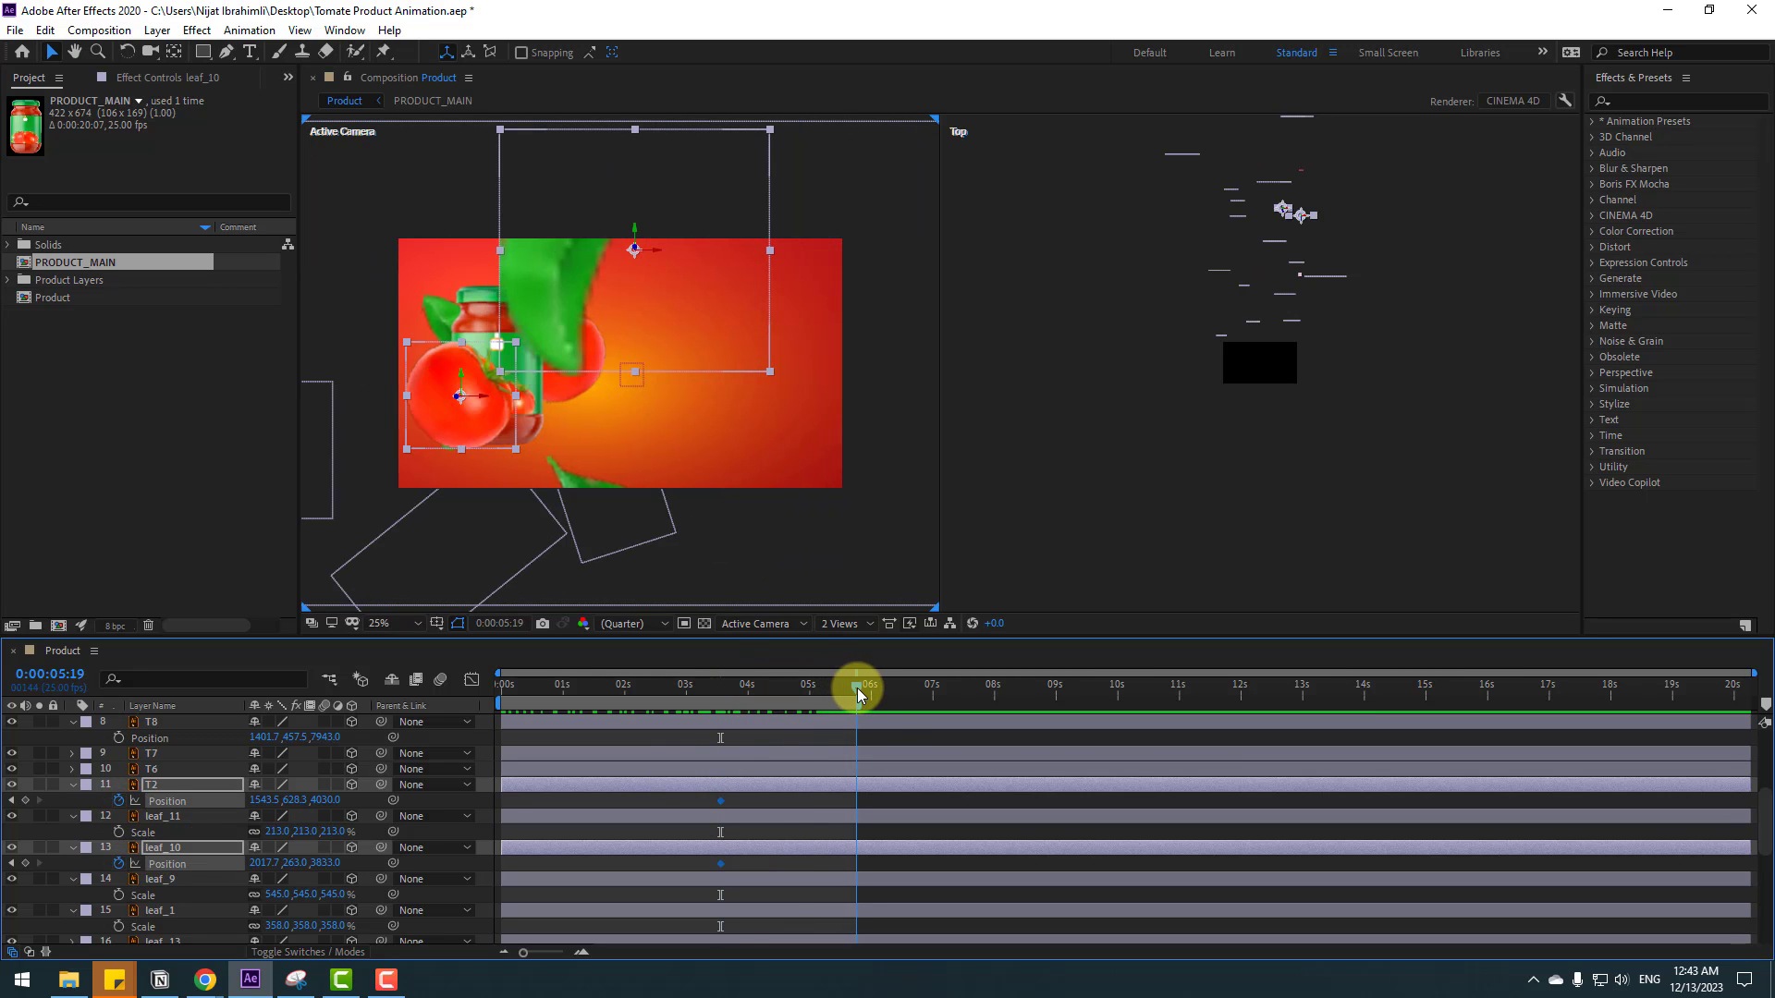
left_click(880, 734)
left_click(148, 784)
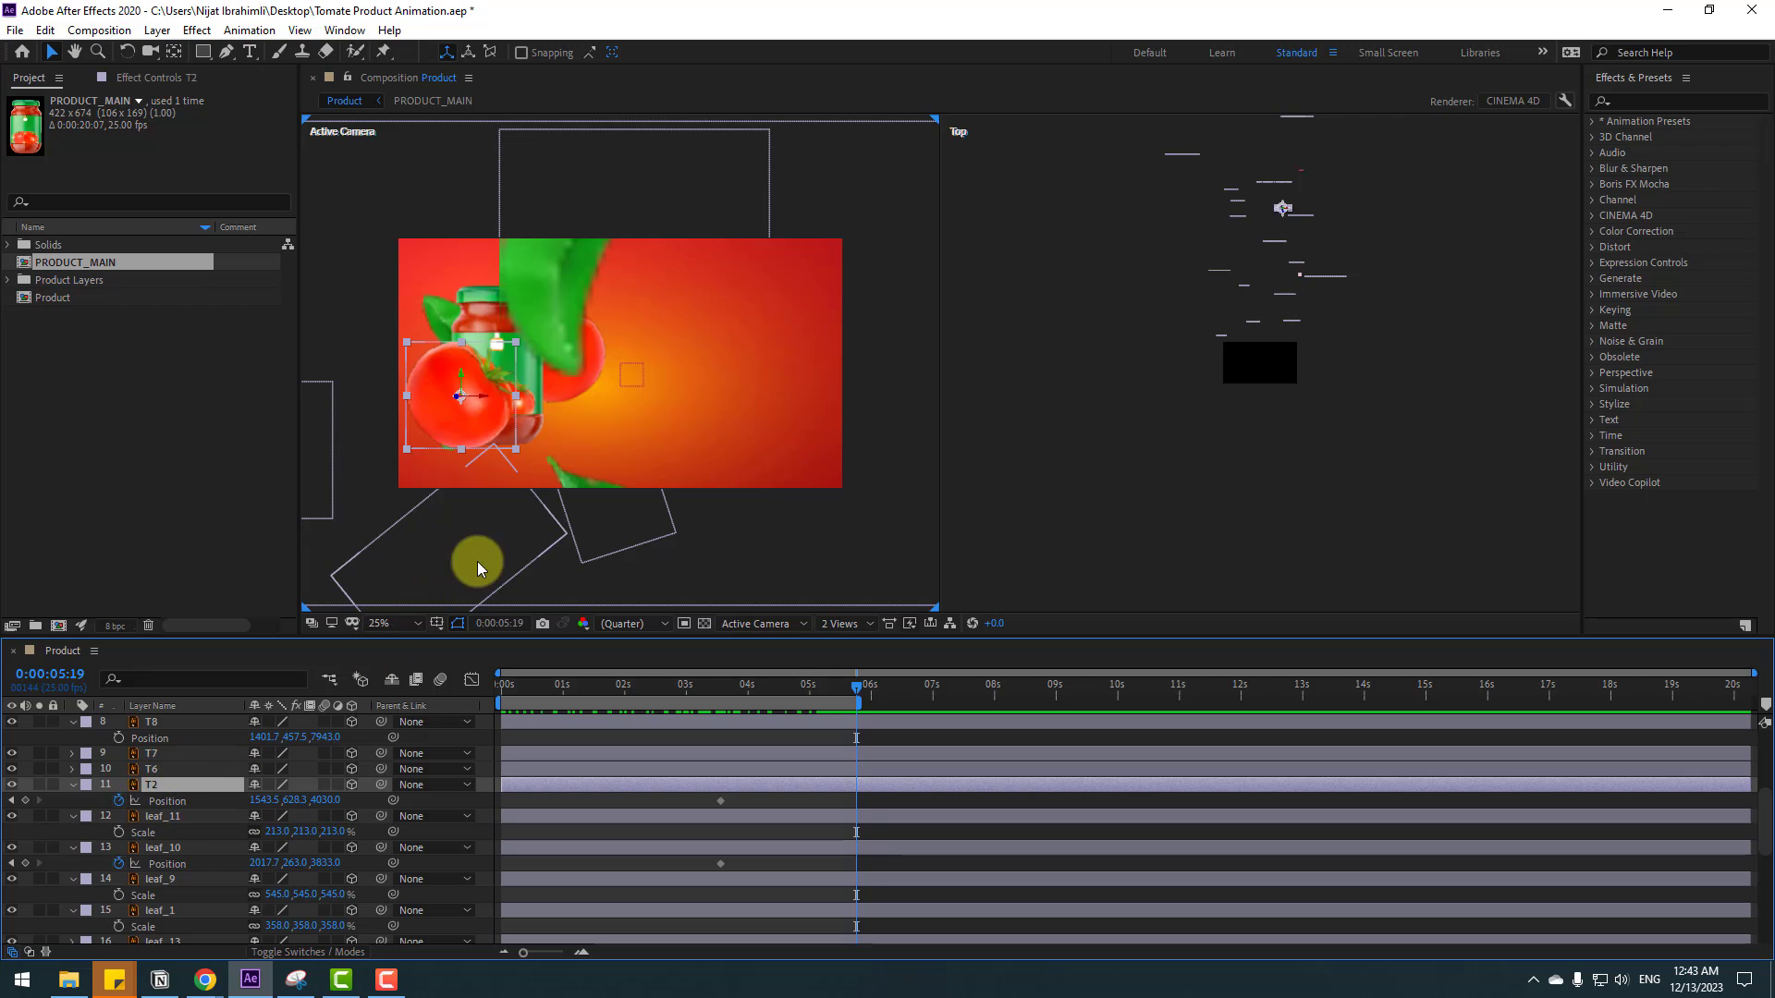
left_click_drag(242, 801, 85, 815)
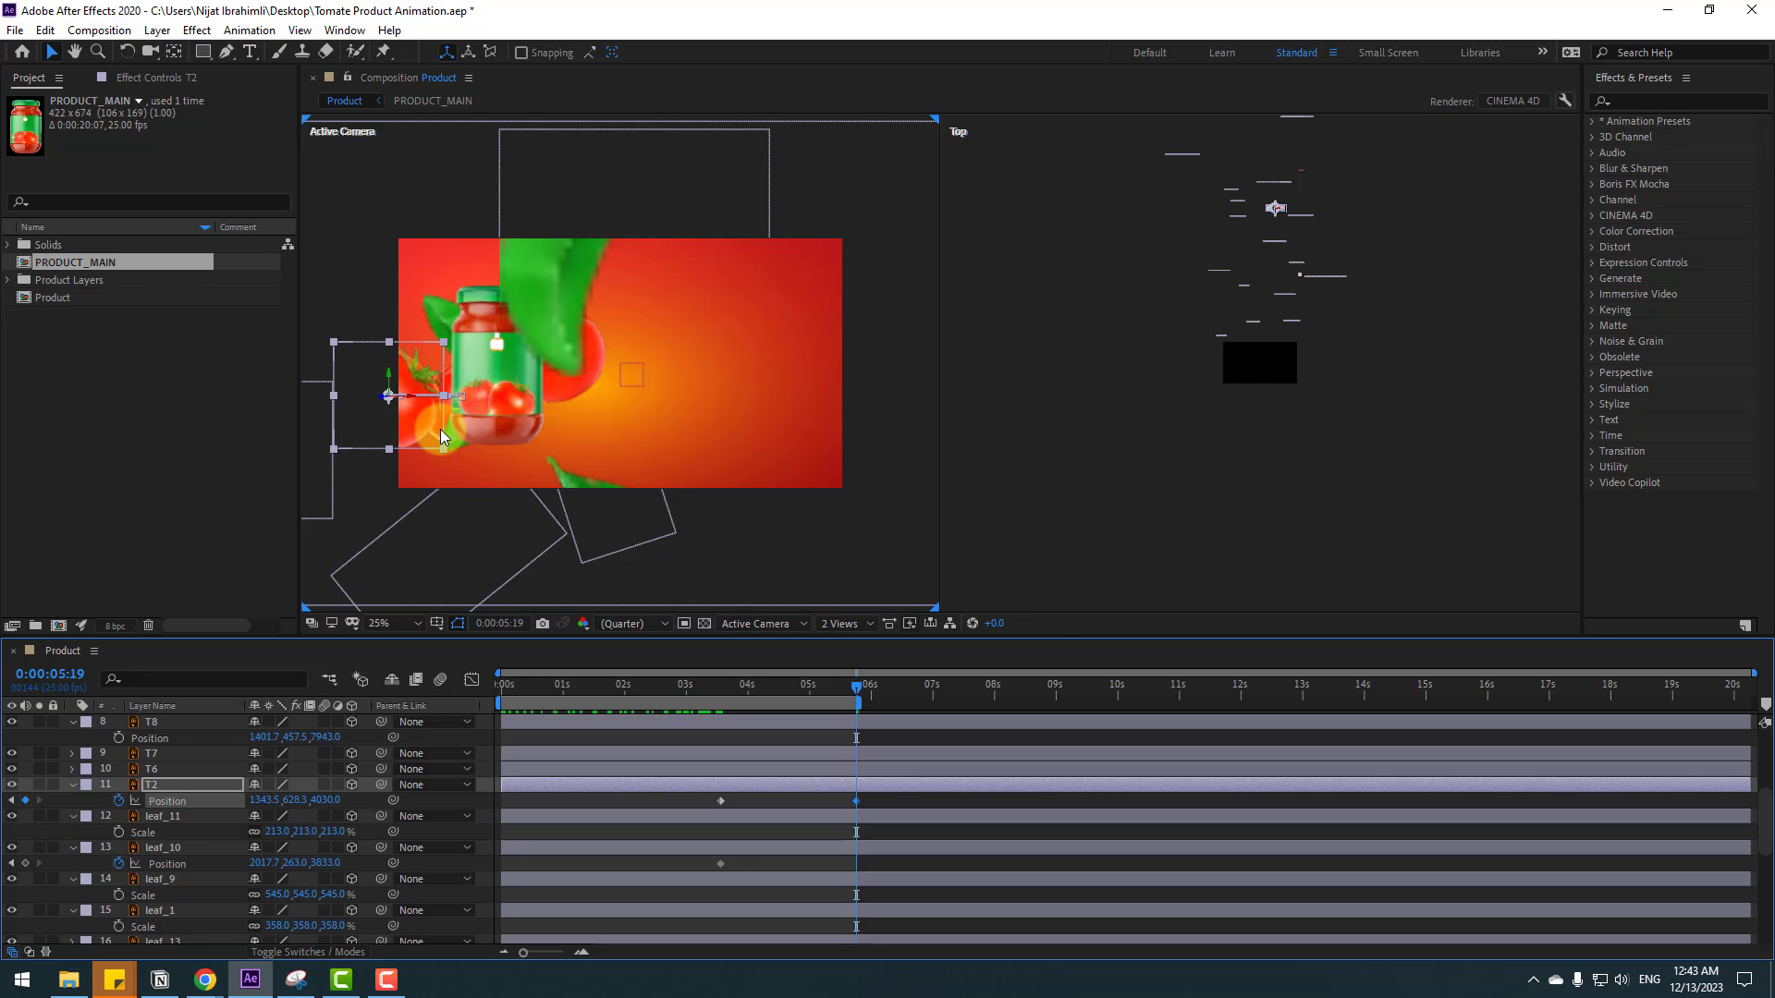
left_click_drag(415, 427, 404, 387)
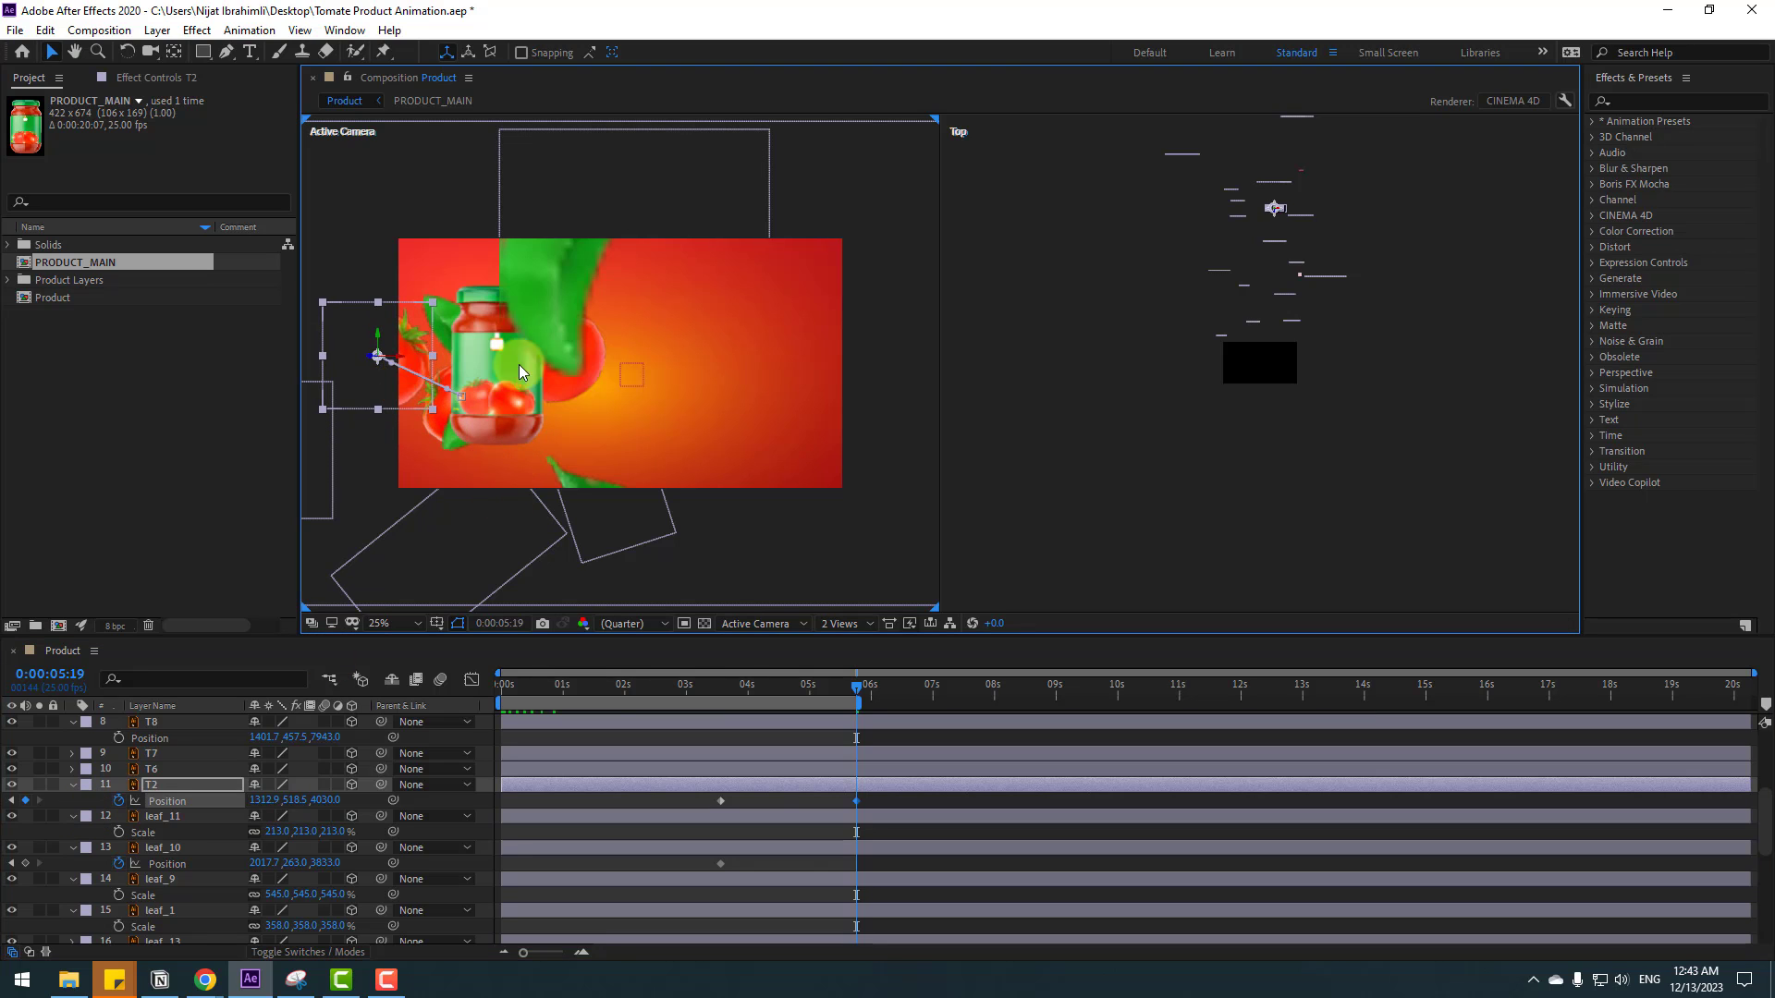
- At 0:00:05:19, move leaf leaf_10 up and left past the frame's top edge to about 1790, 13, and review the motion
left_click(537, 298)
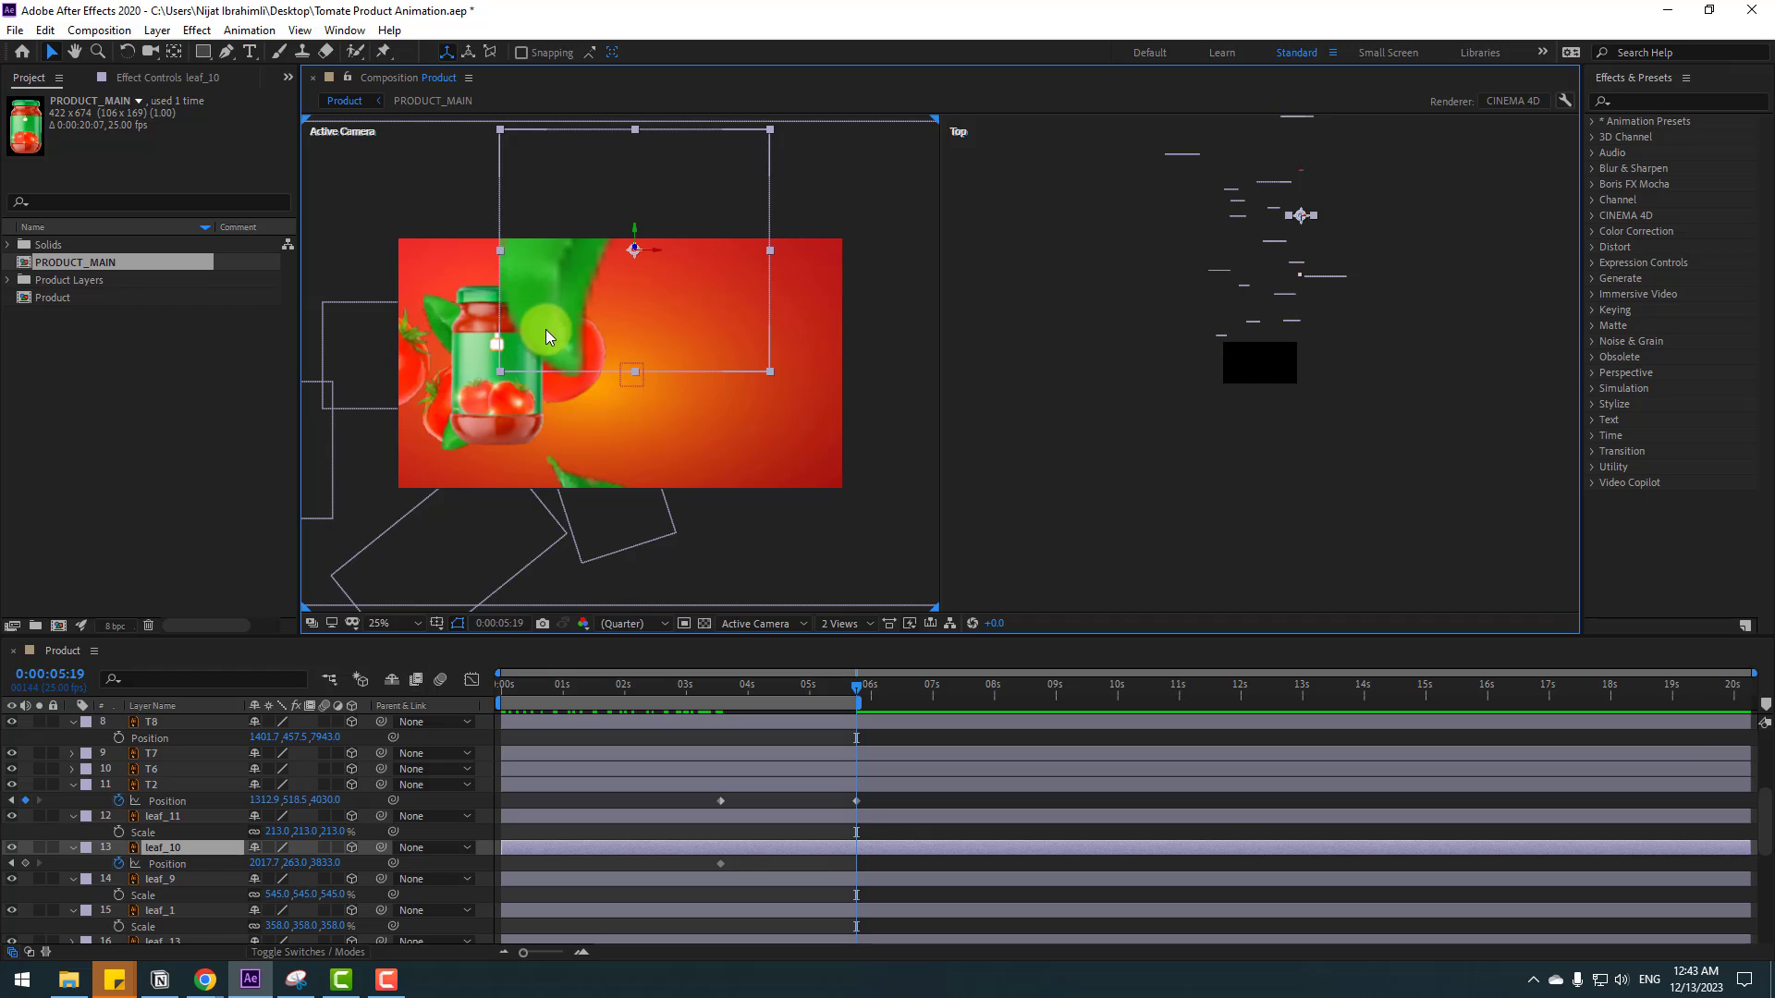
left_click_drag(547, 331, 450, 228)
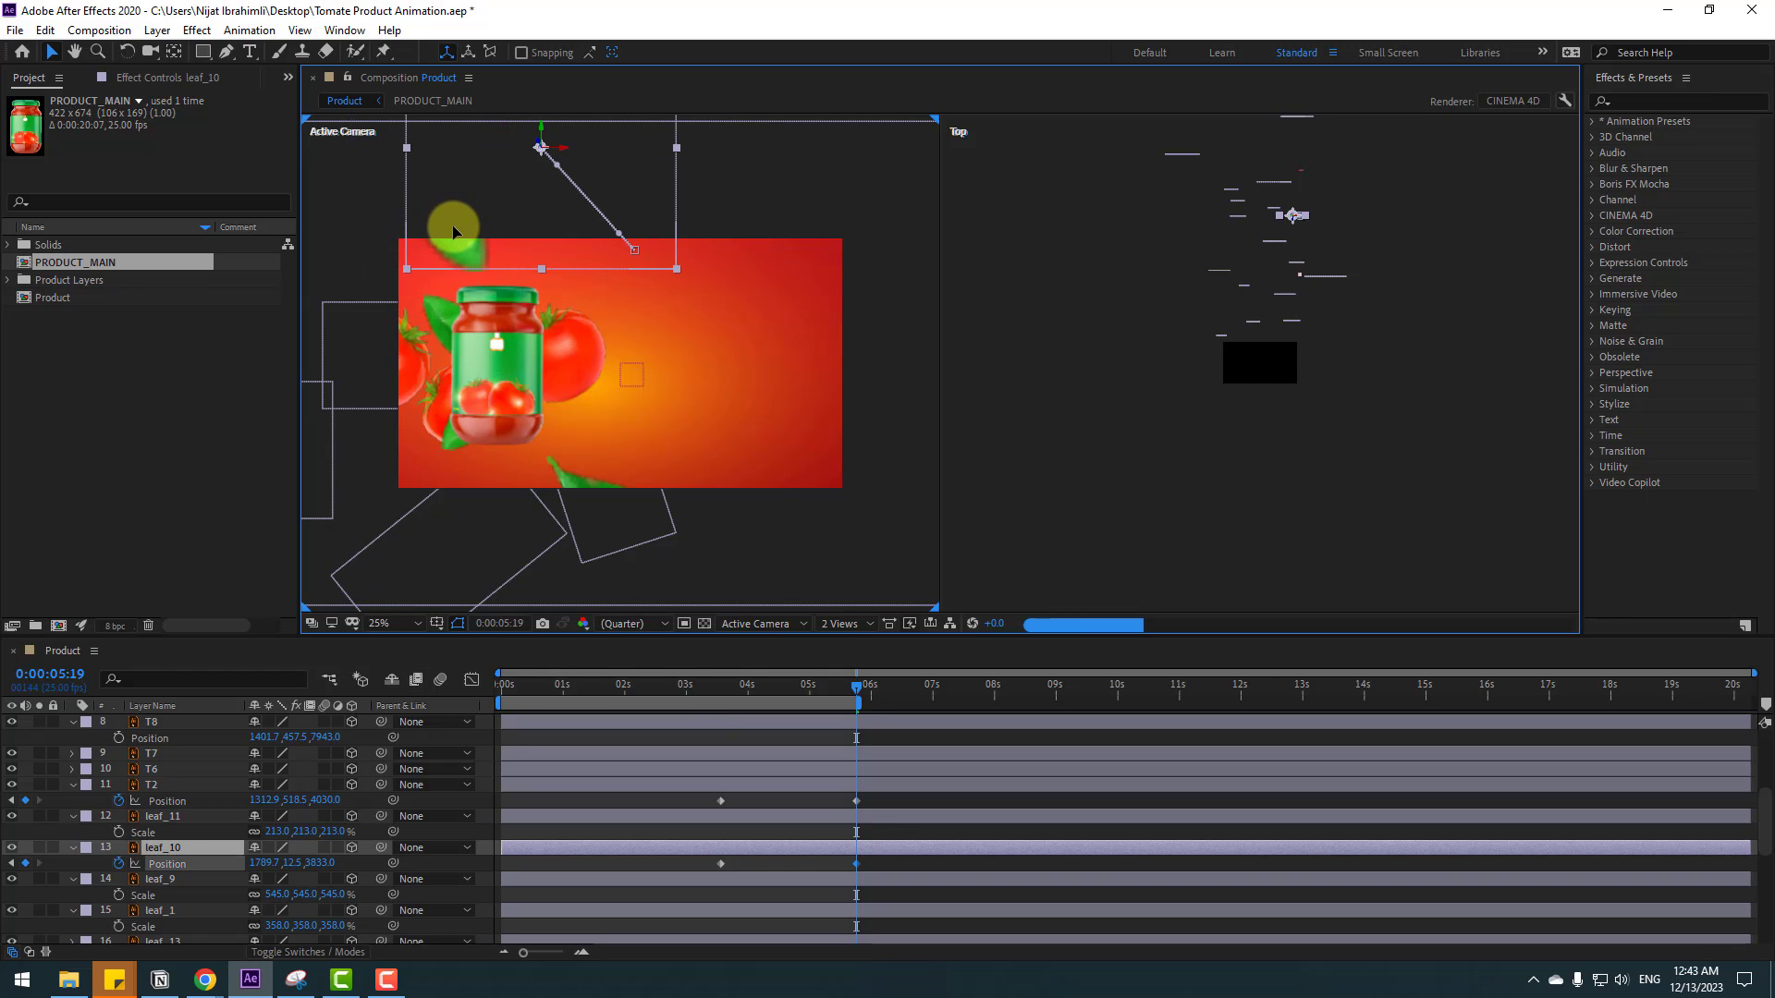
left_click(721, 684)
left_click_drag(731, 691, 468, 703)
left_click(577, 731)
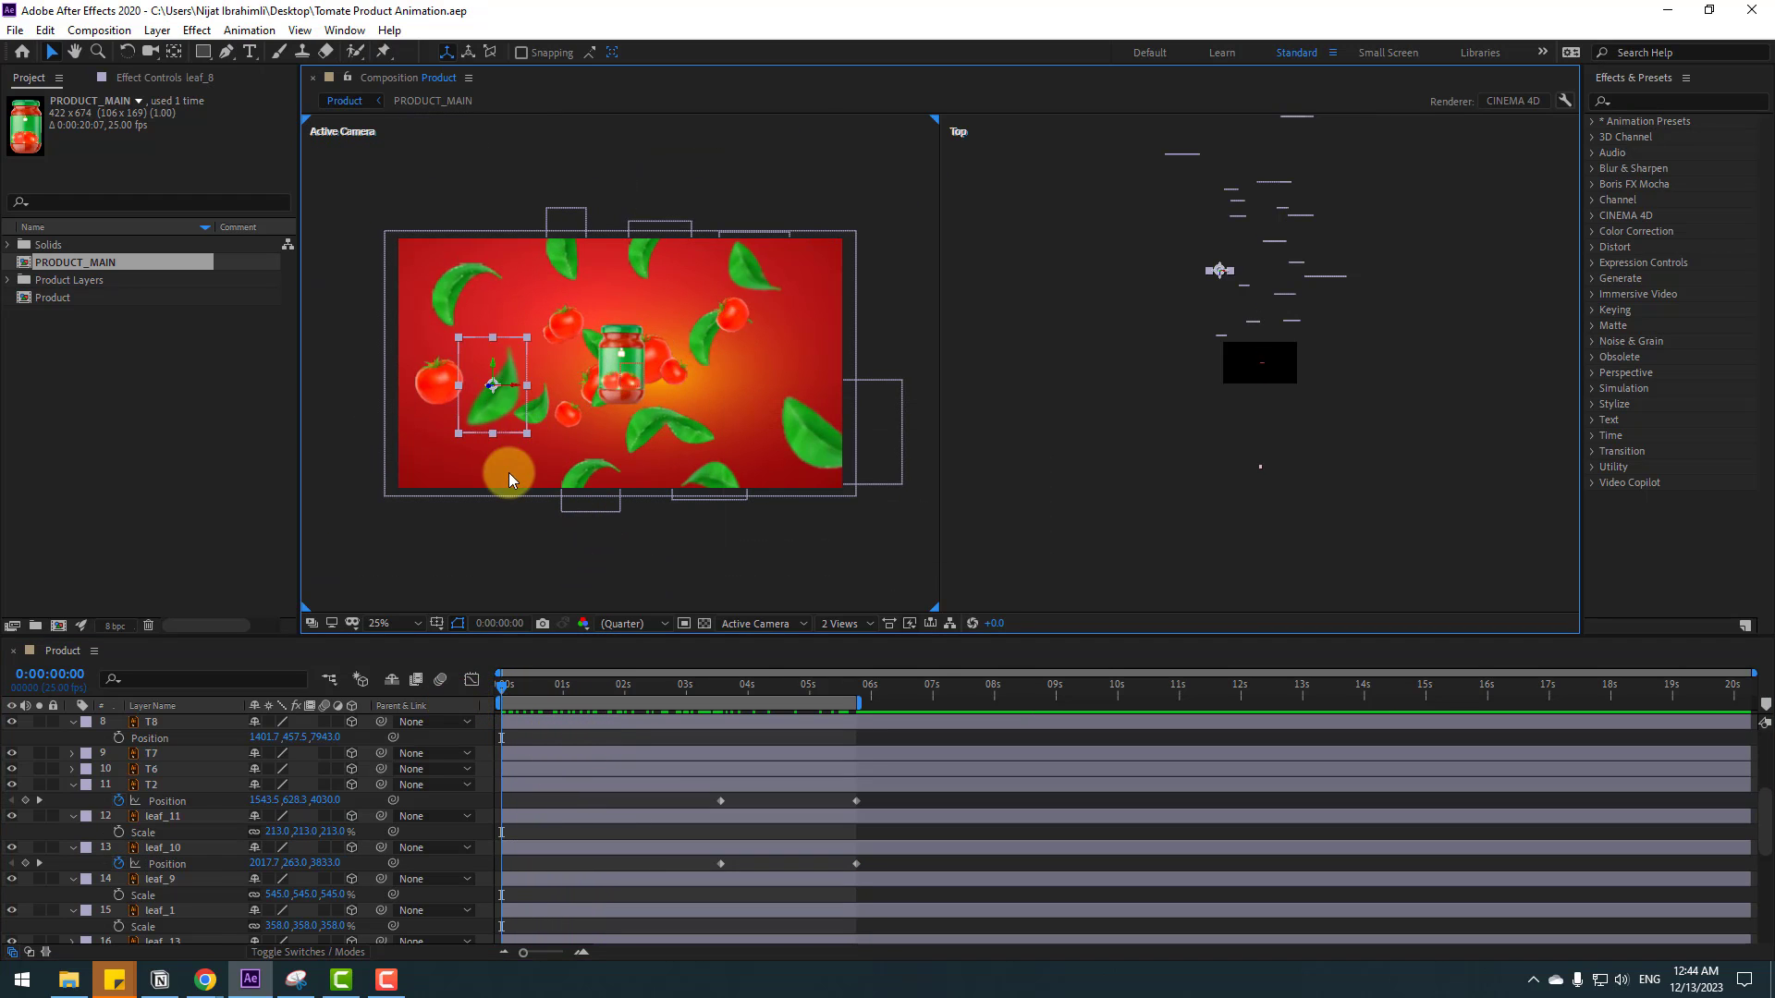
- At the first frame, move leaf_8 toward the frame's lower-left corner, leaf_4 slightly upward and leaf_7 farther toward the upper-right corner
left_click(491, 412)
left_click_drag(491, 432, 475, 469)
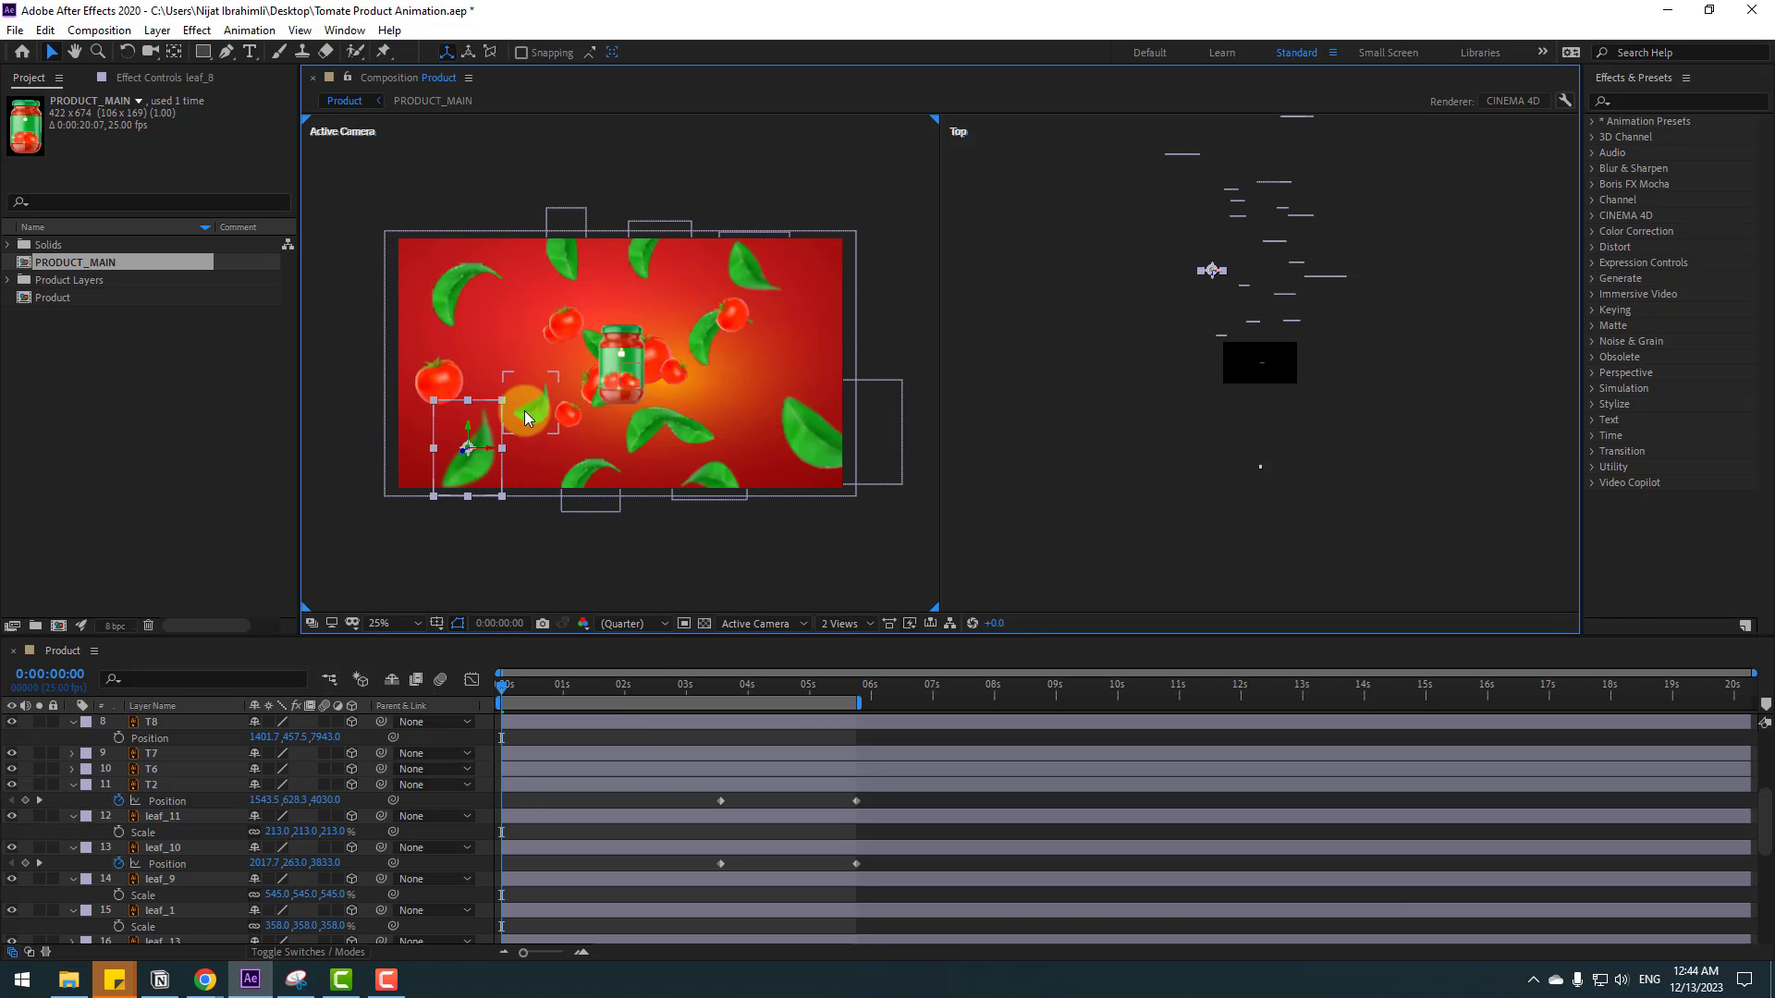
left_click_drag(525, 410, 510, 371)
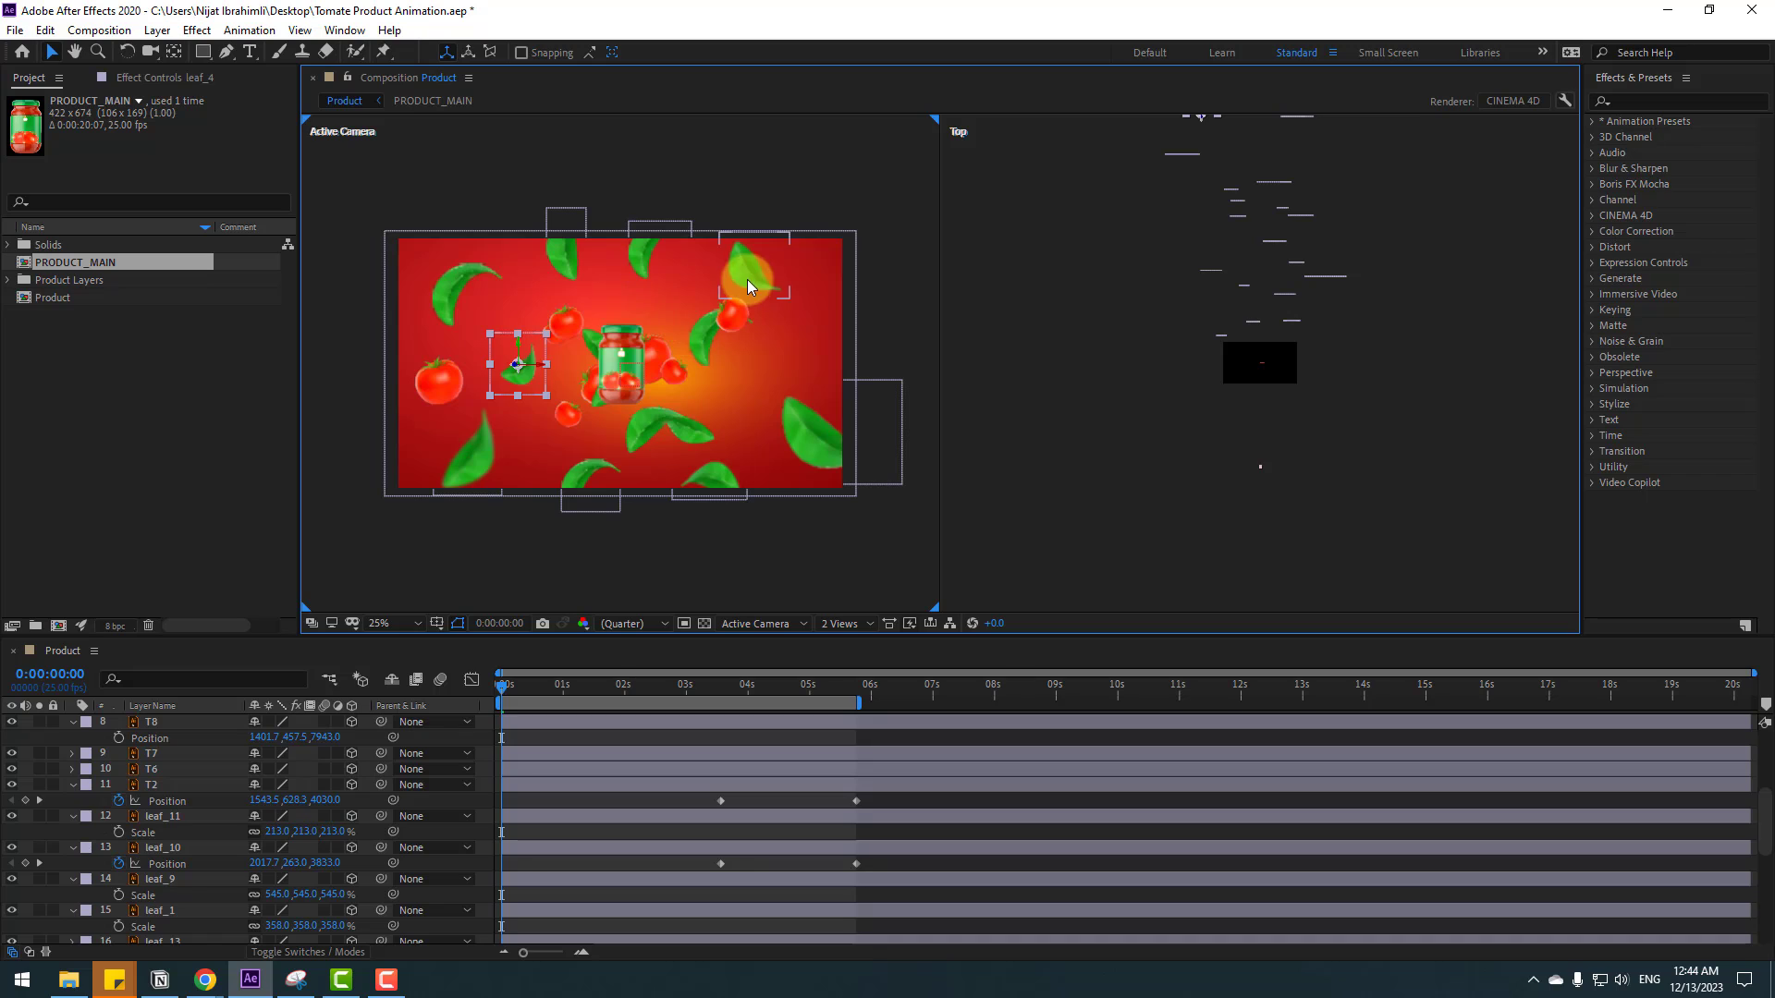
left_click_drag(749, 281, 829, 327)
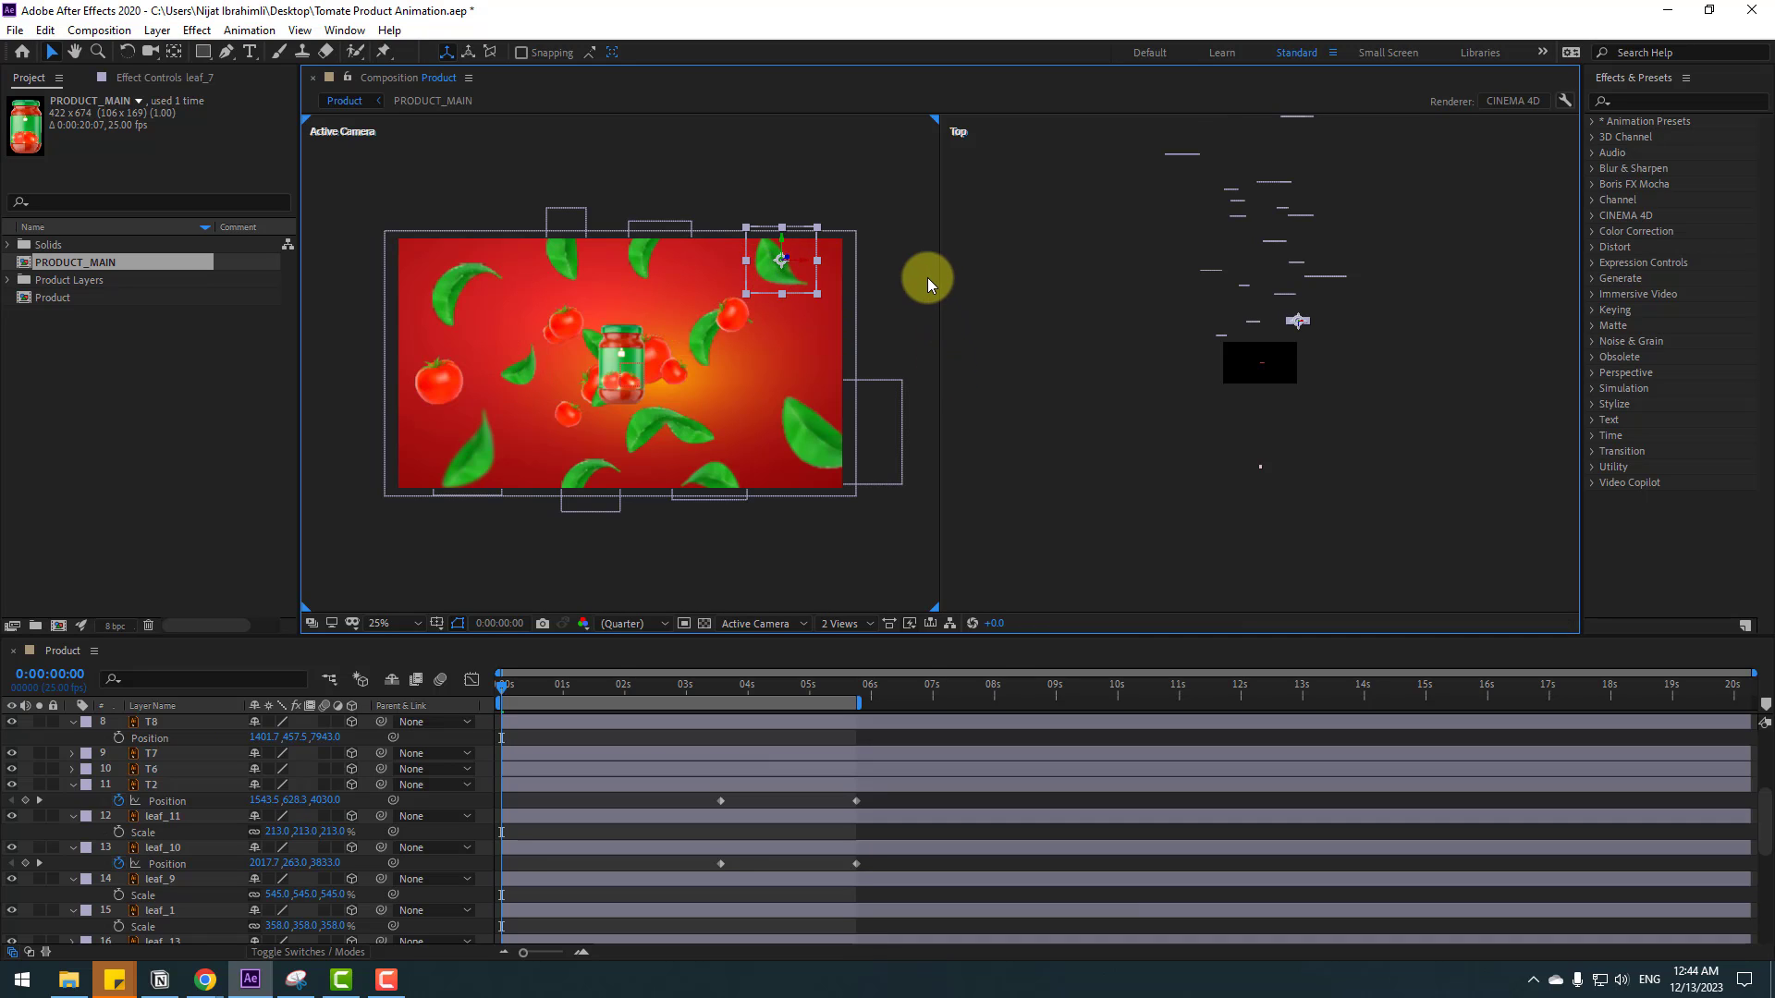
left_click(823, 414)
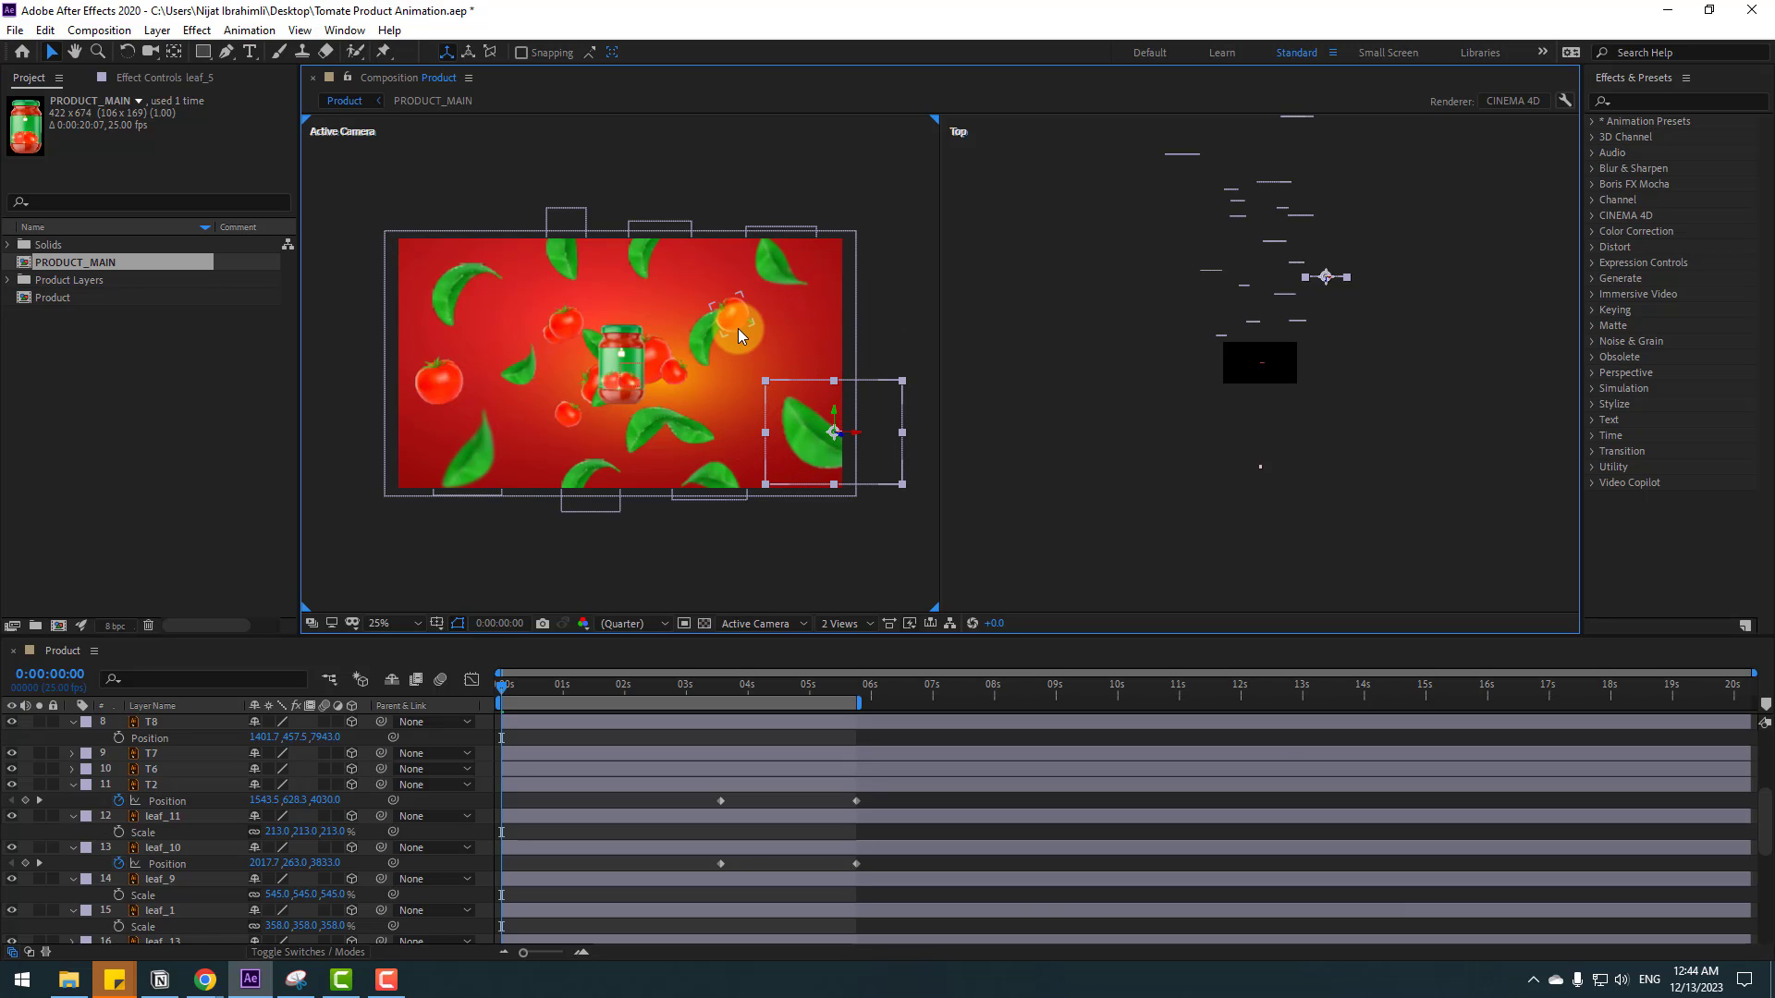
left_click(917, 353)
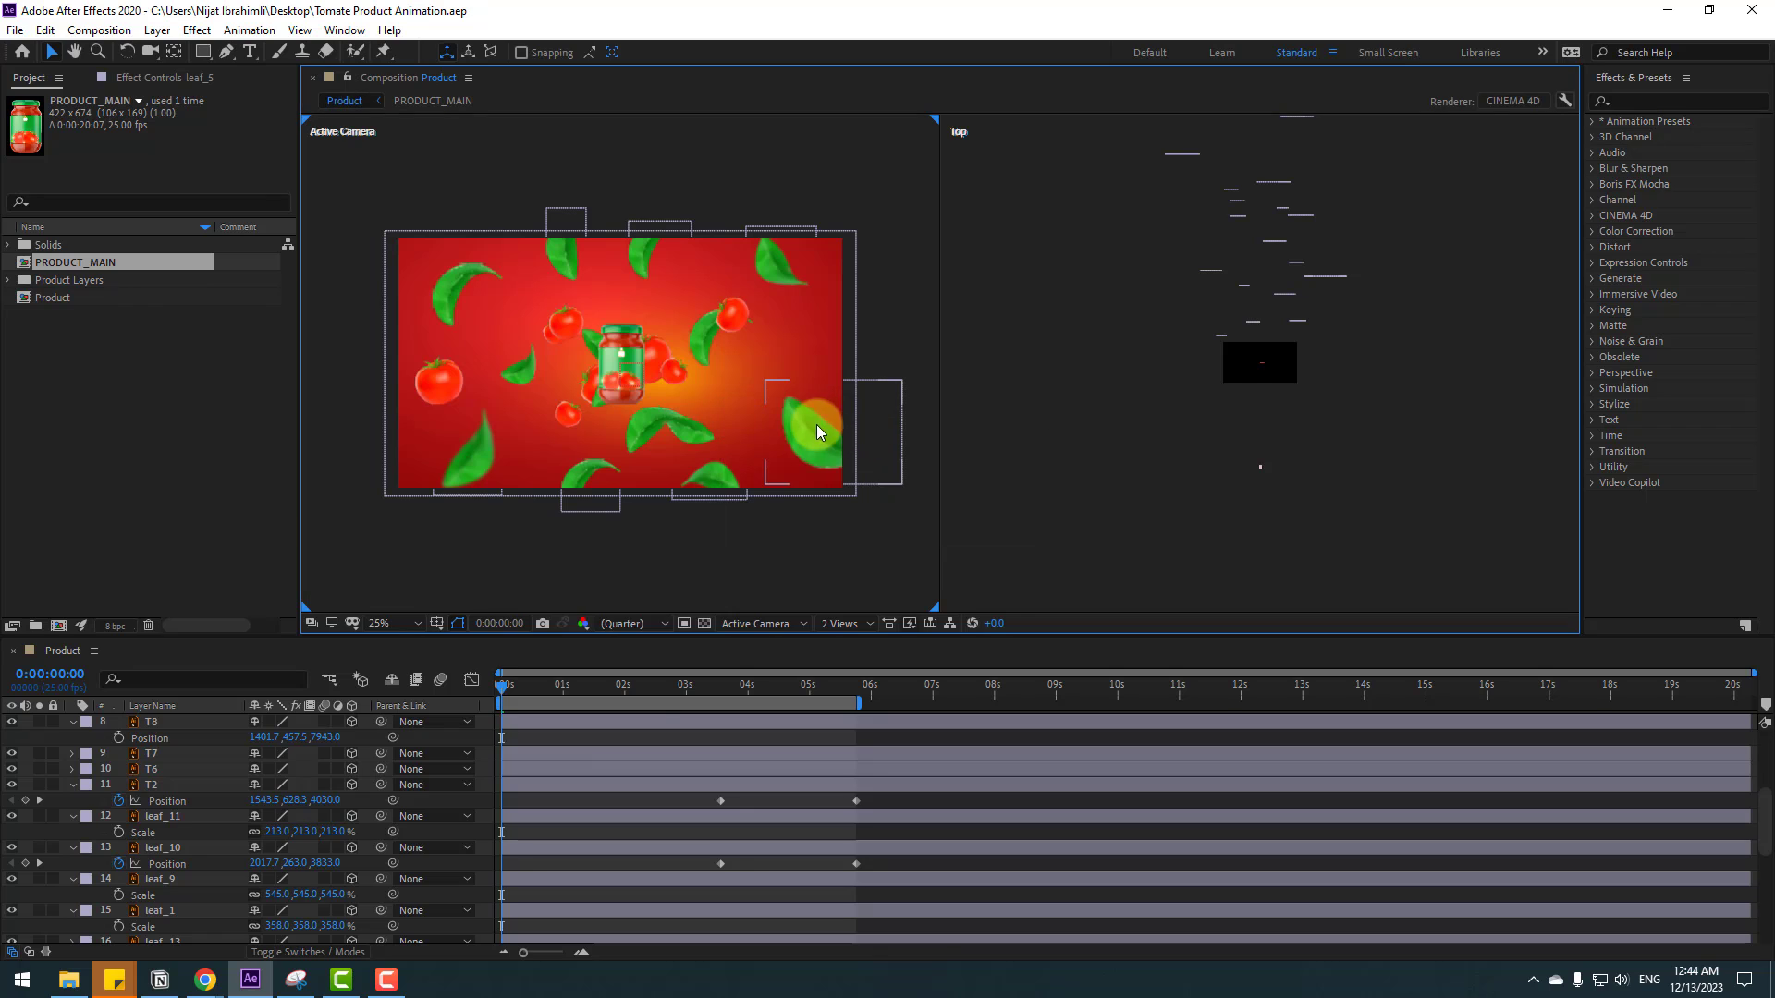
- Add the expression wiggle(1,7) to the Z Rotation of leaf leaf_5
scroll(588, 797, "down", 2)
scroll(592, 797, "down", 2)
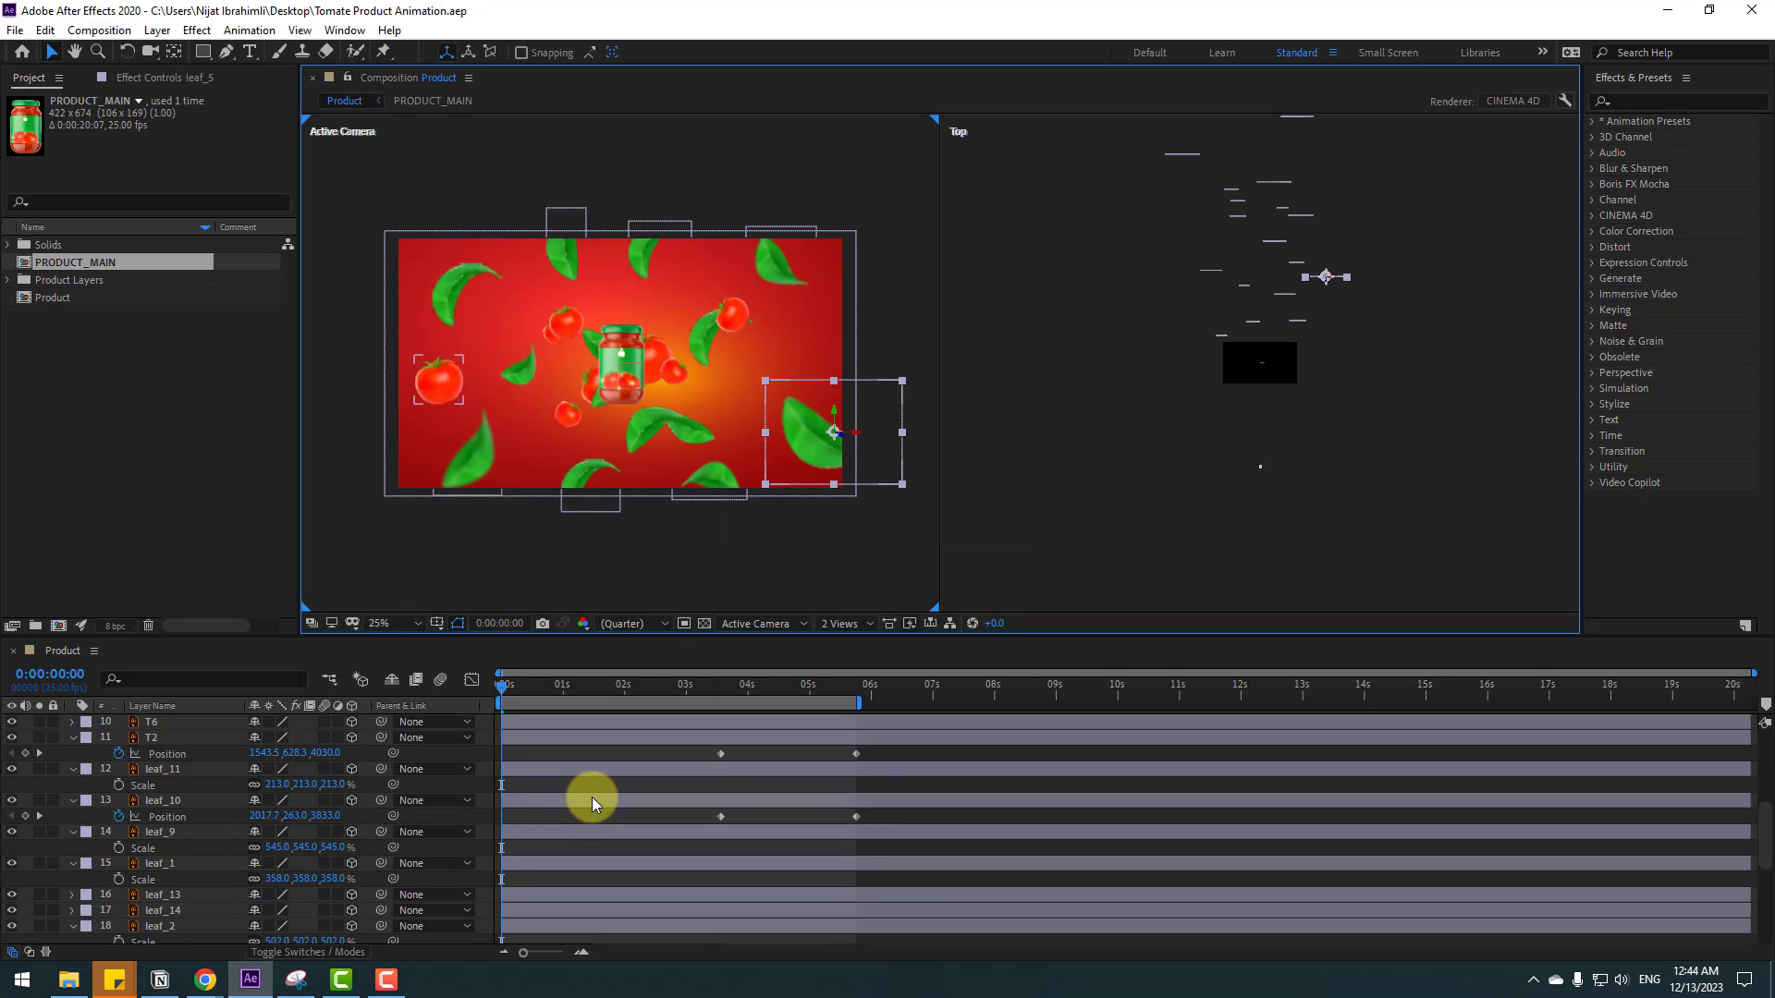
scroll(592, 797, "down", 2)
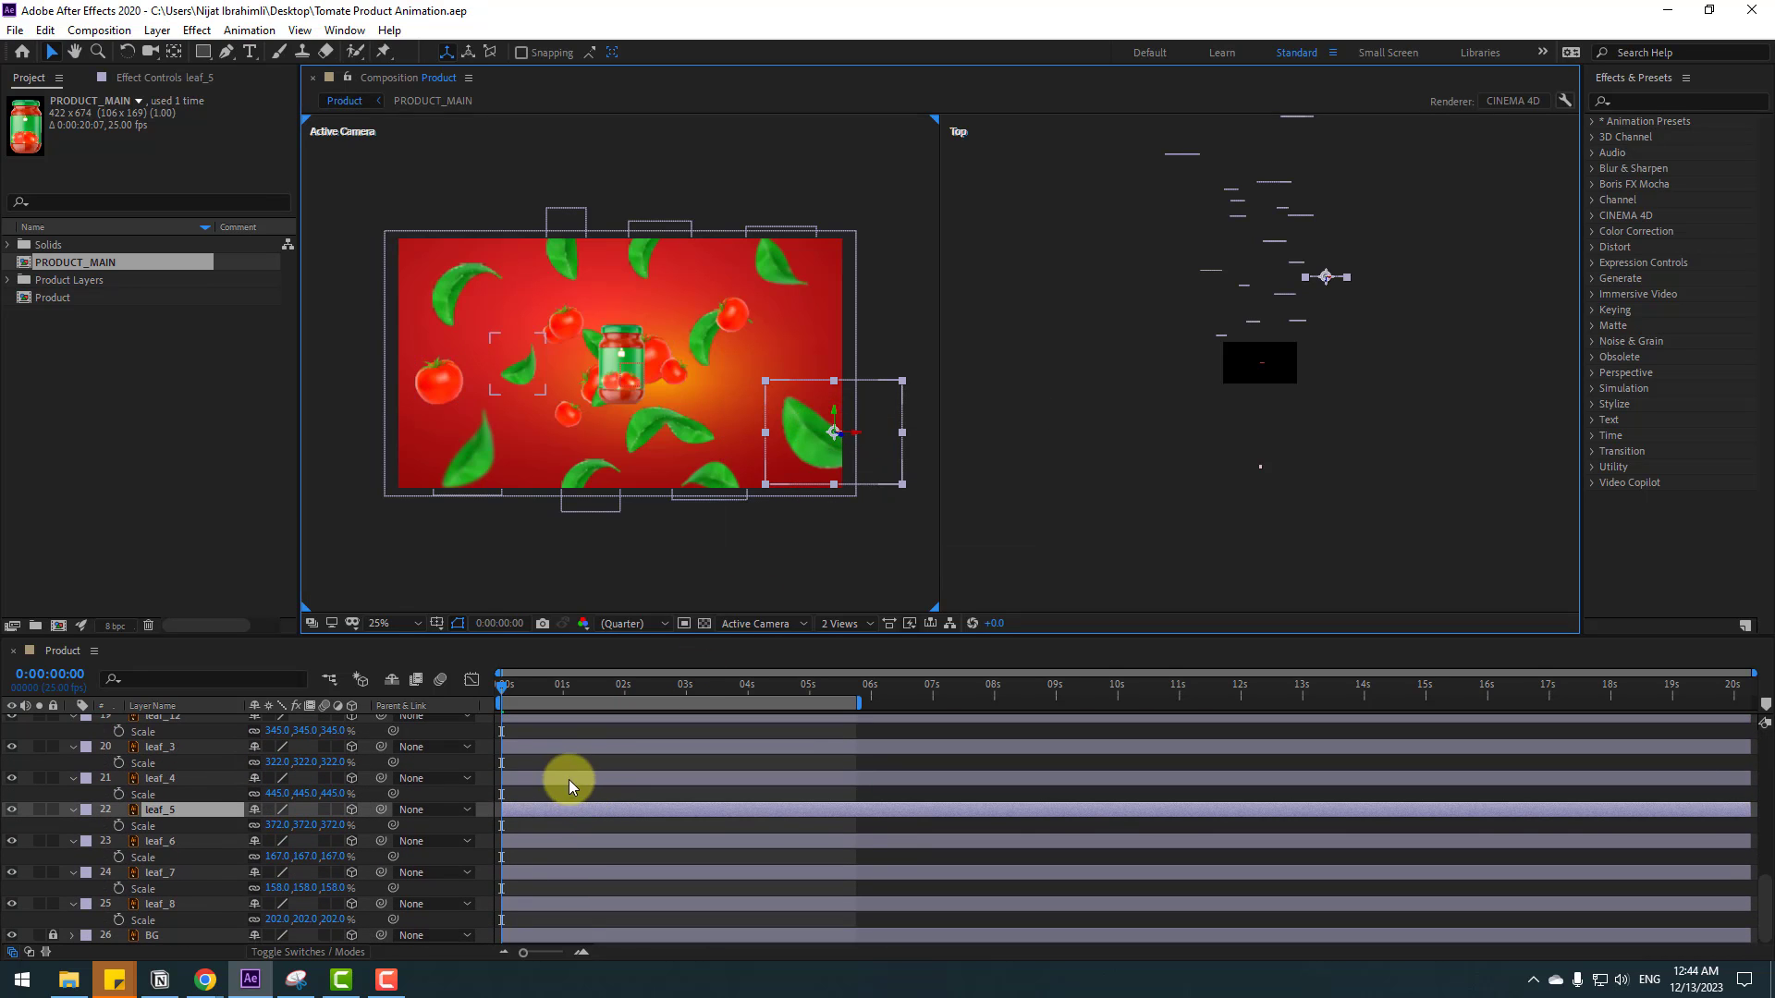
left_click(475, 694)
key("Home")
key("r")
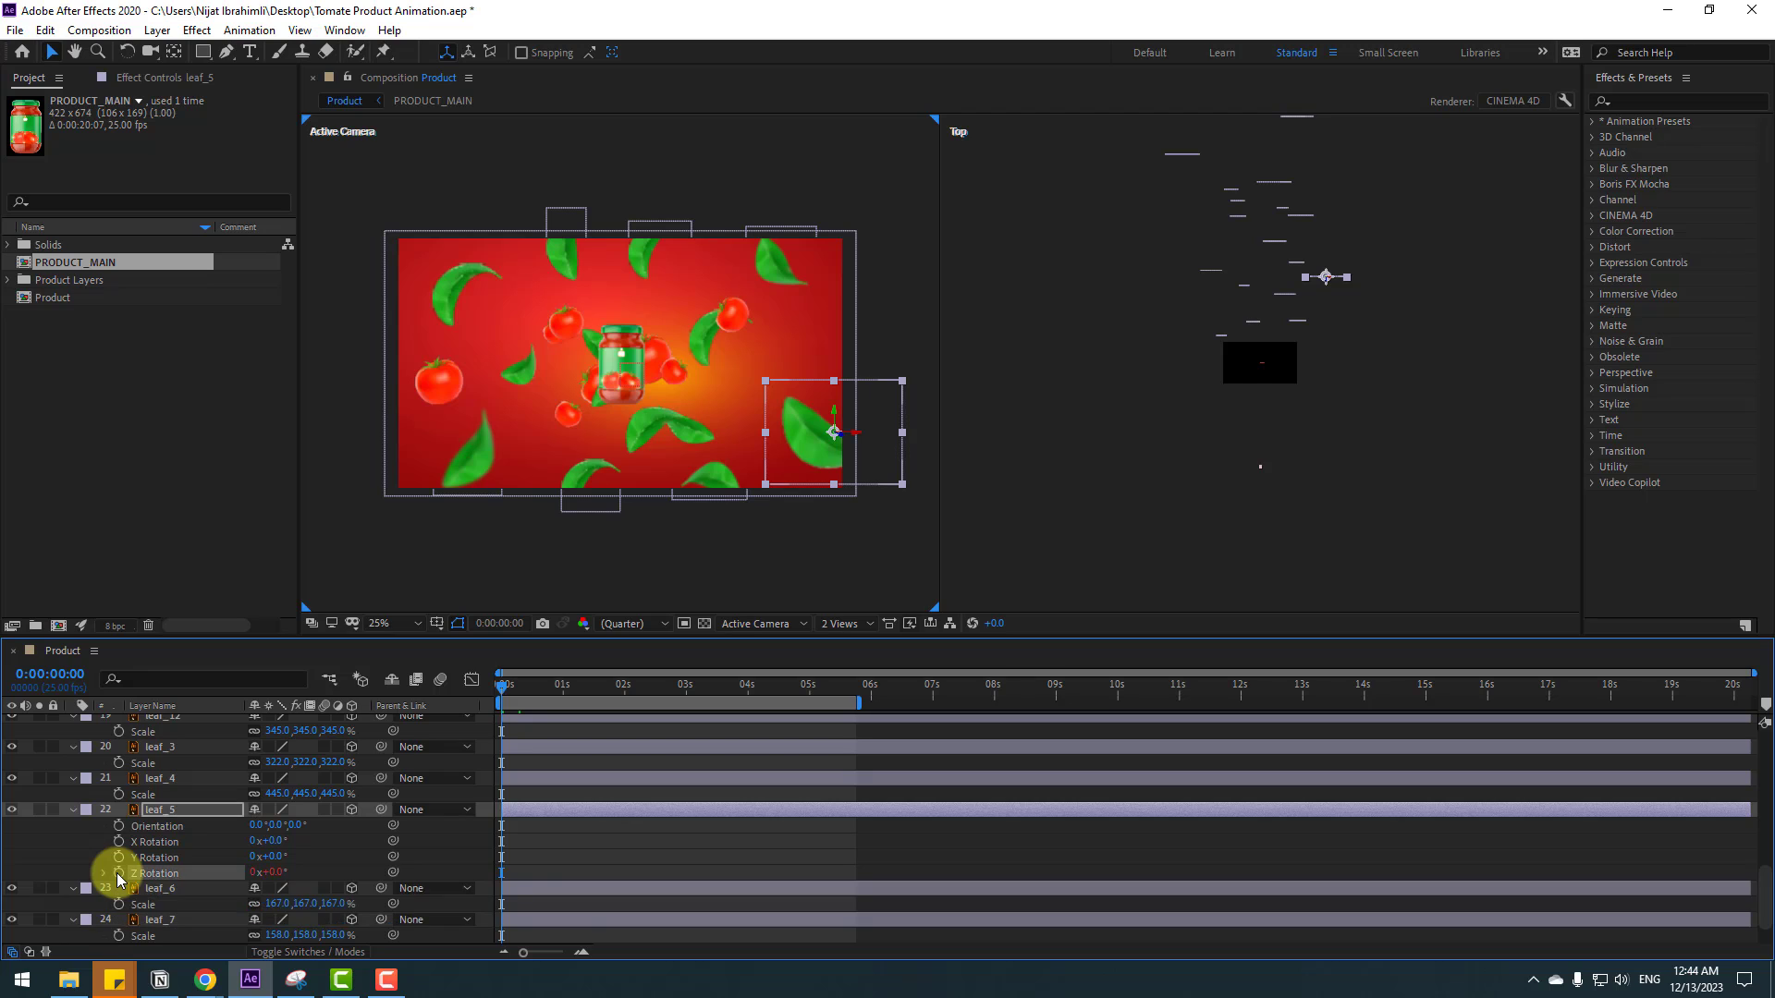
left_click(119, 874, "alt")
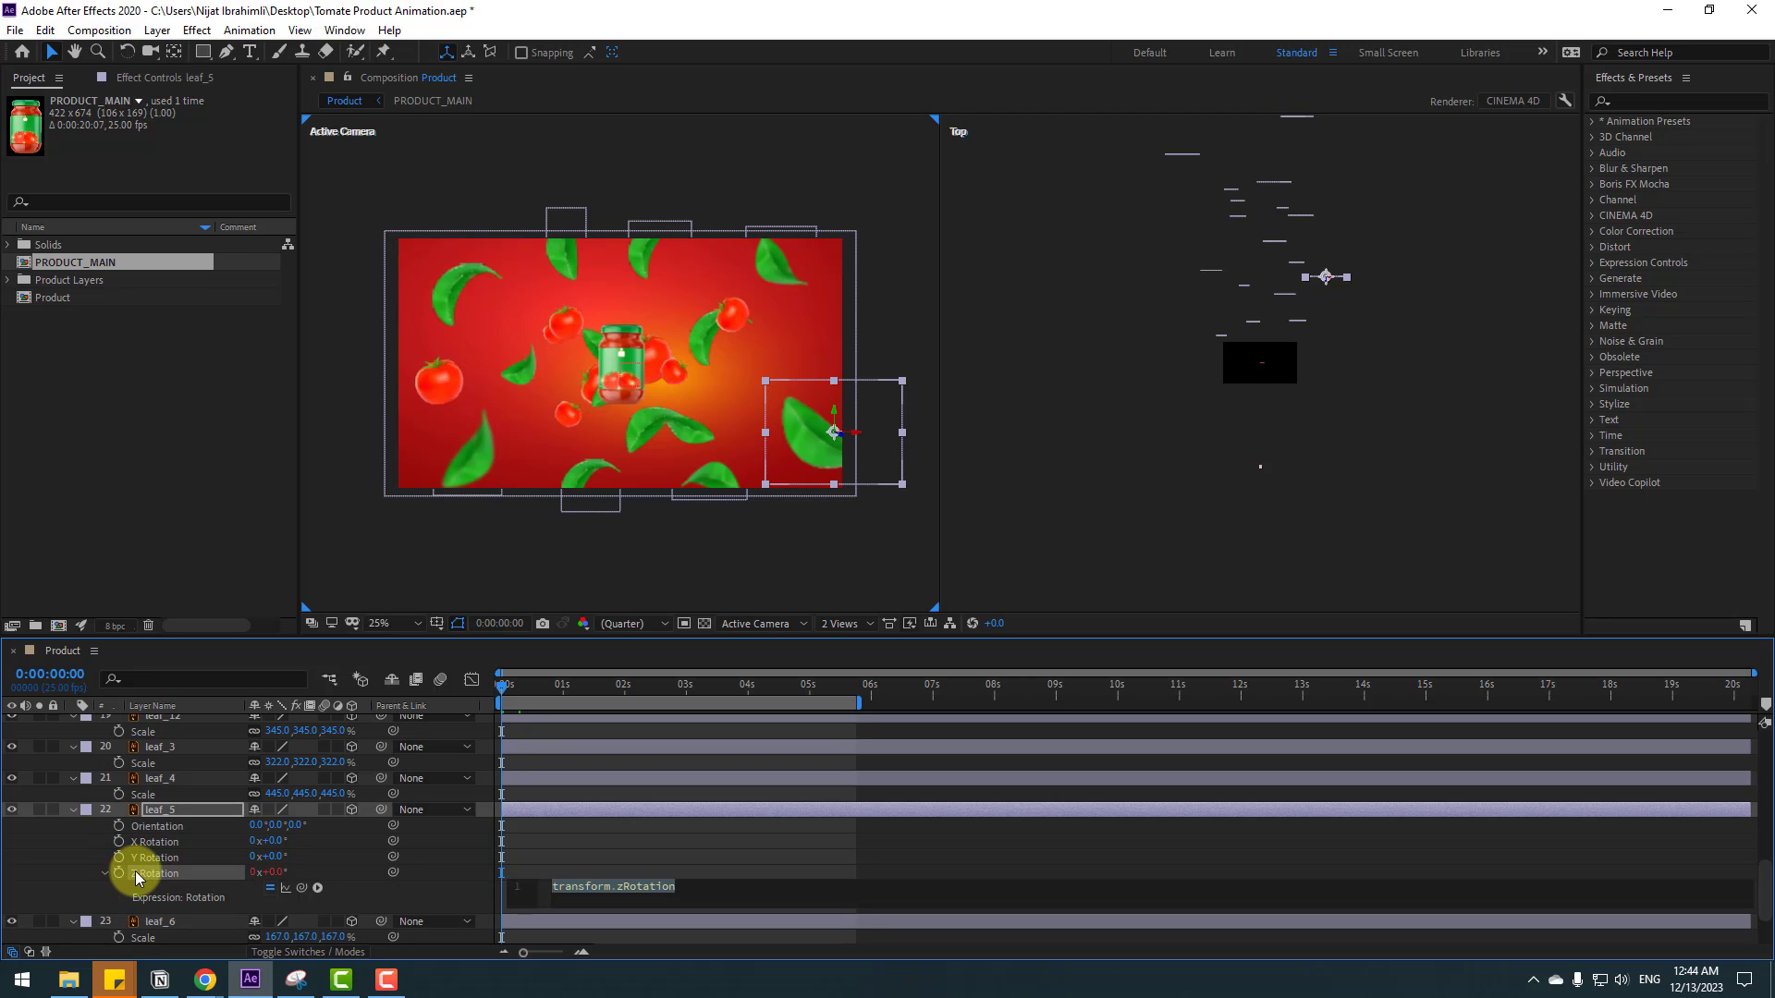
type("wiggle(1,7")
left_click(635, 872)
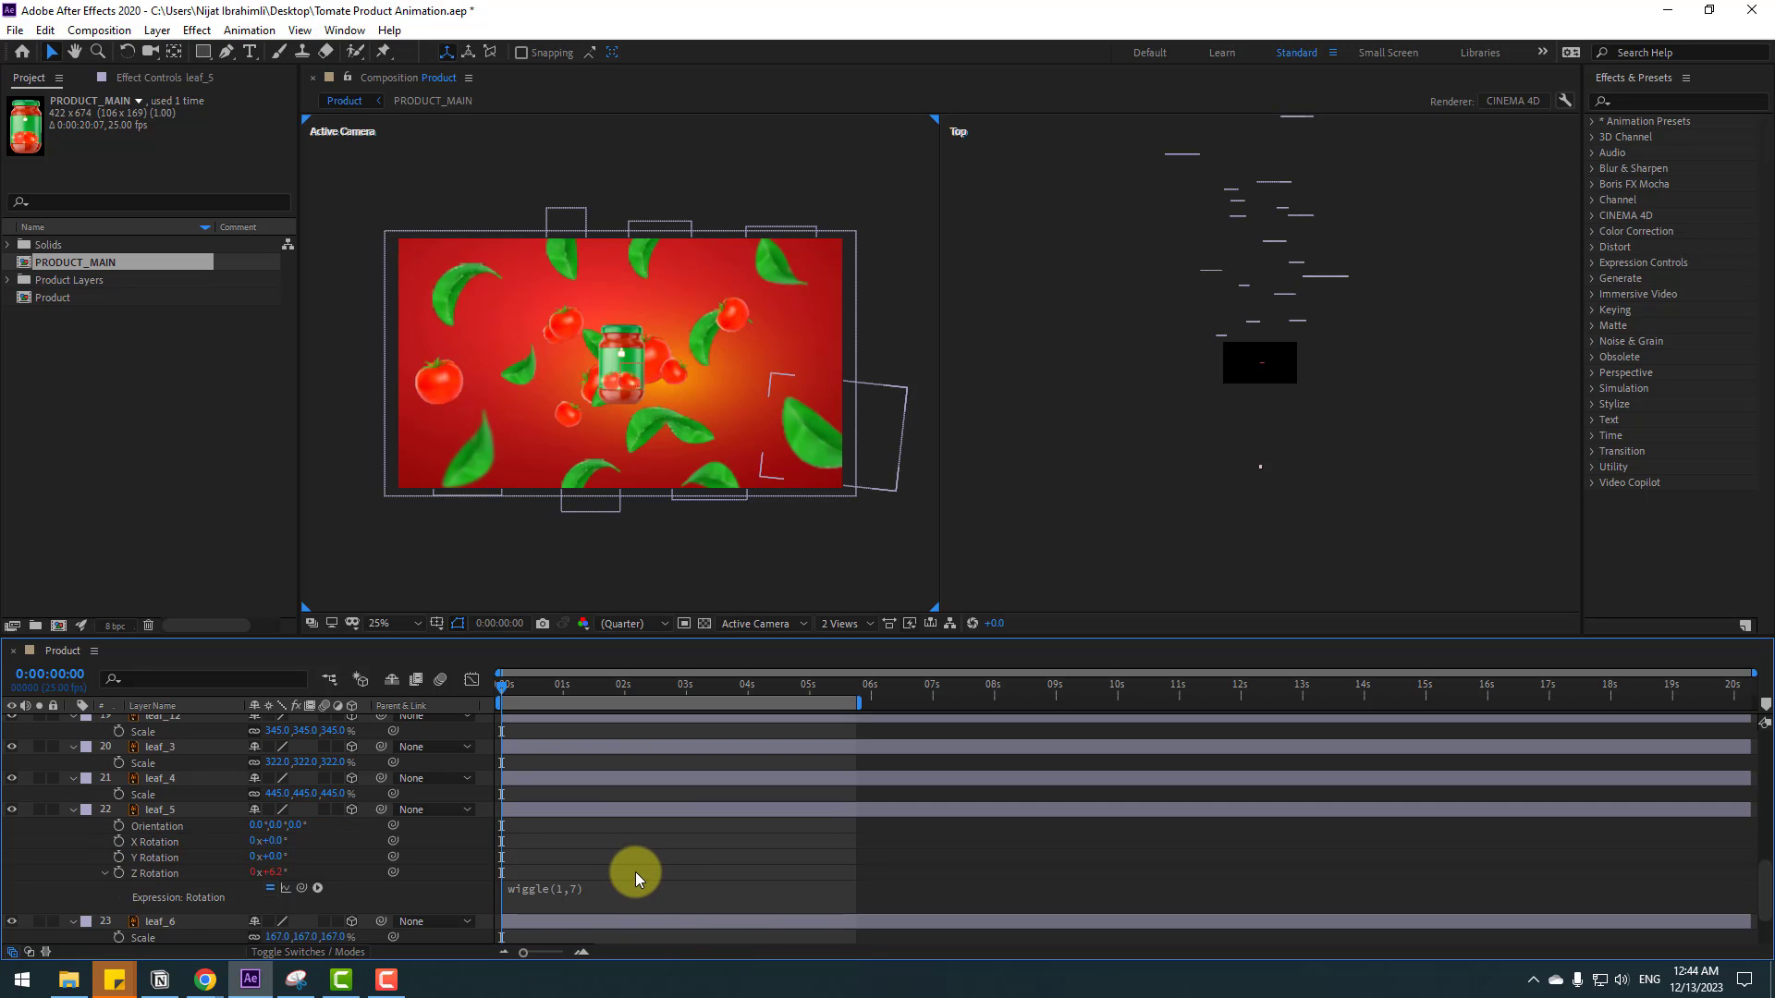
- Preview the leaf_5 wiggle in solo and together with all the other layers
left_click(179, 811)
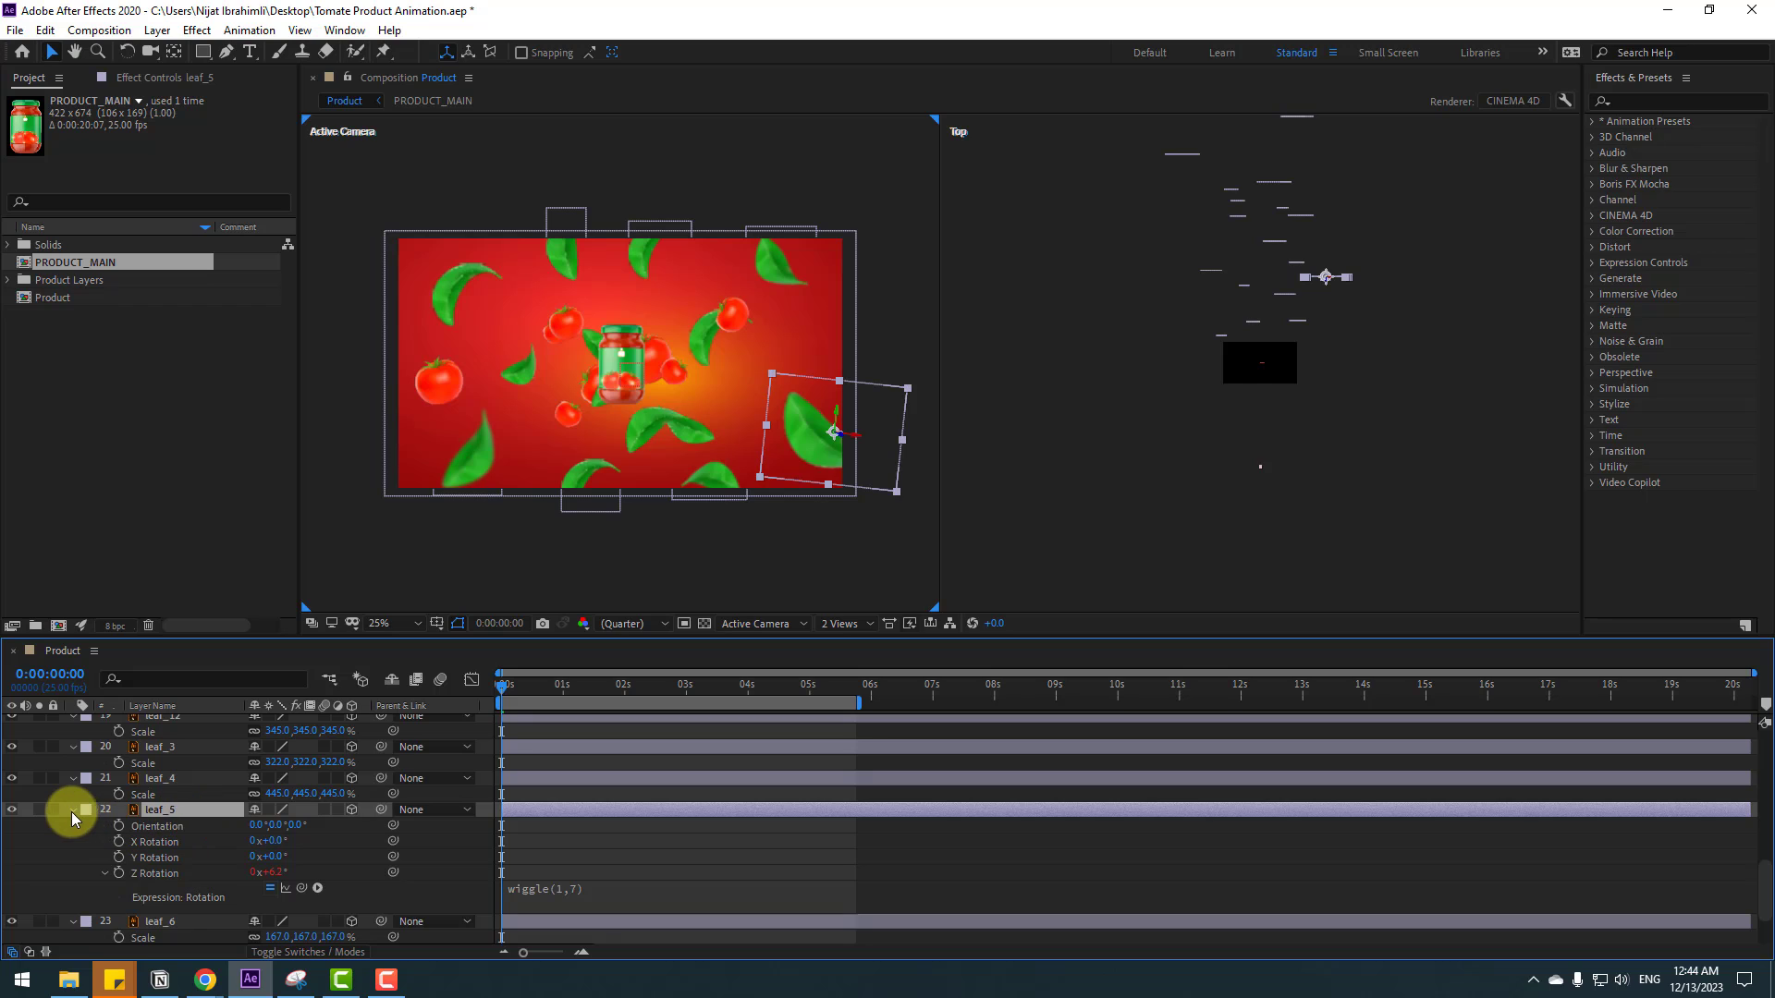
left_click(42, 808)
key("space")
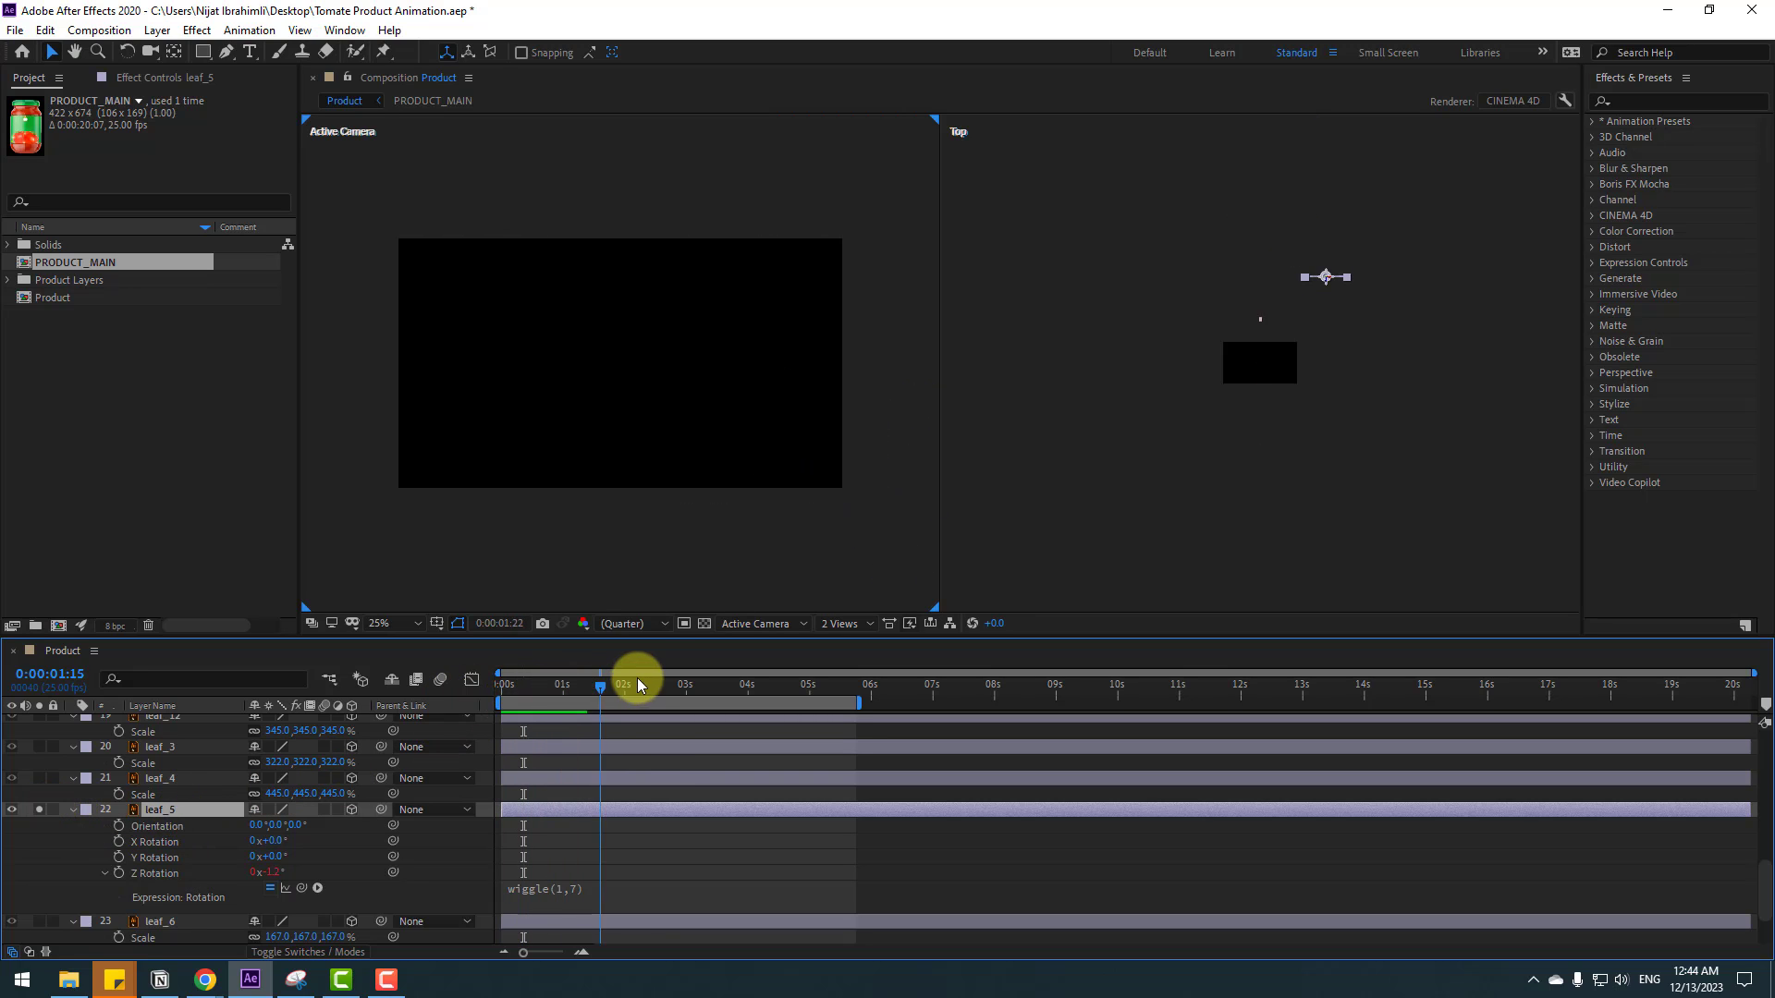
key("space")
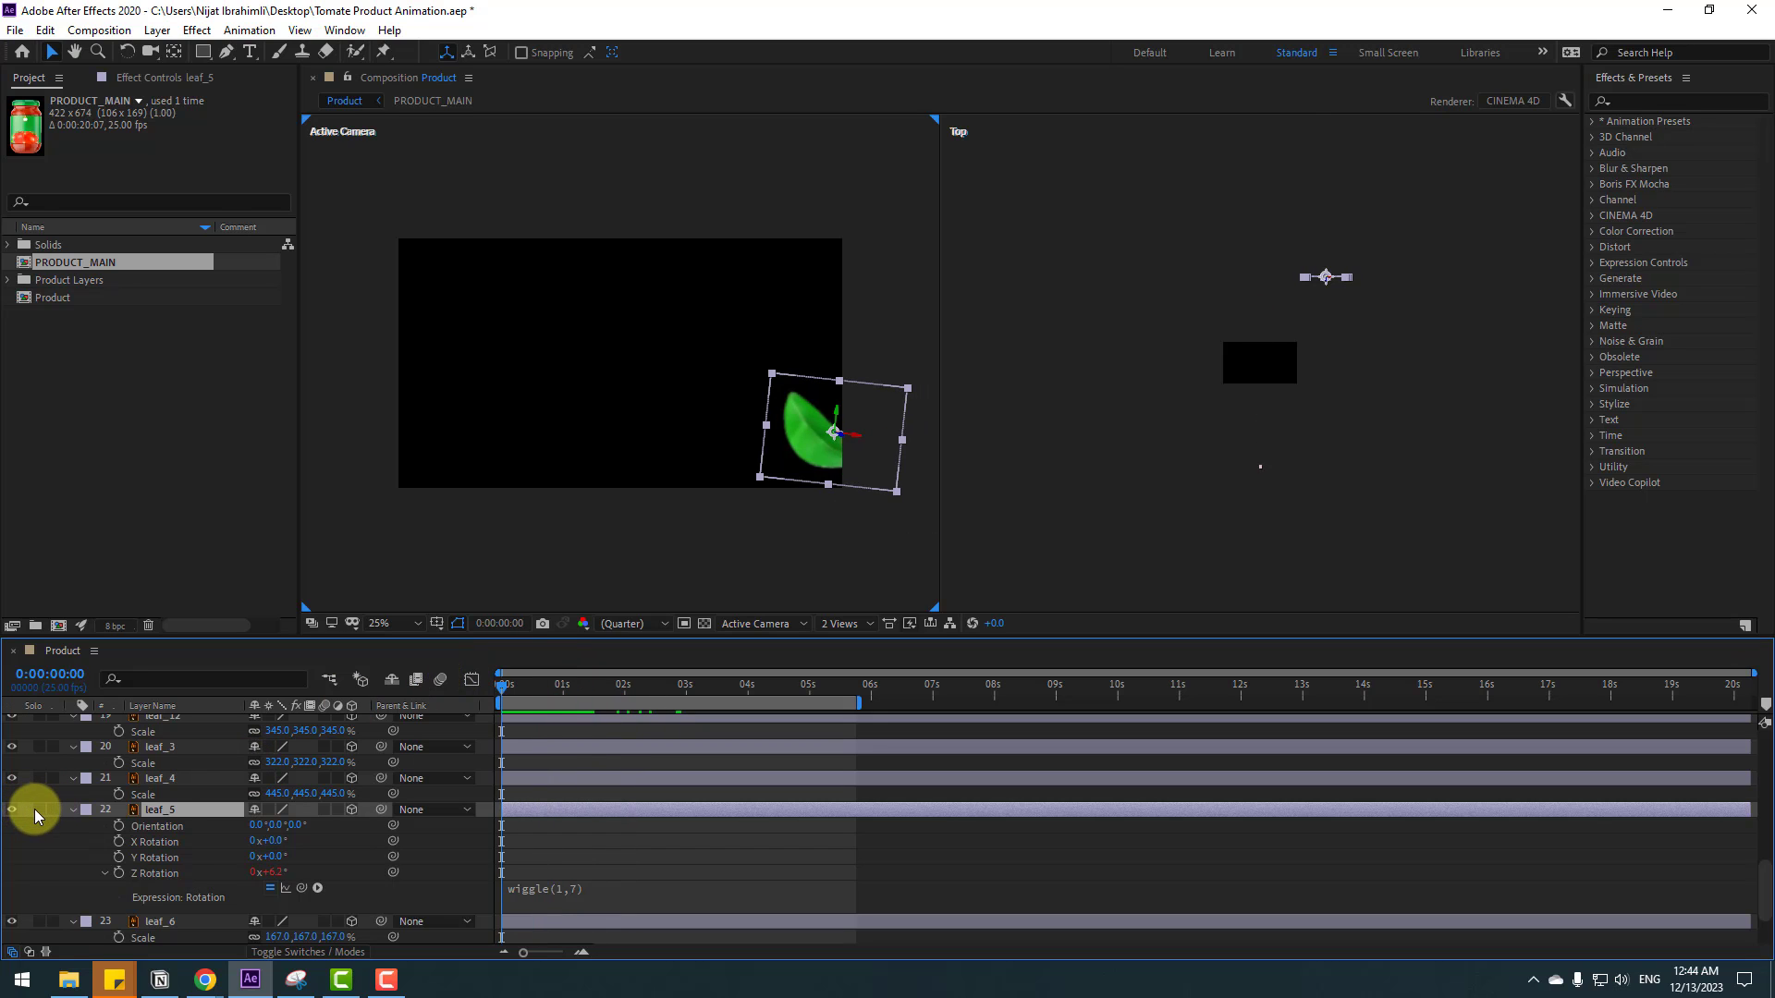
left_click(39, 809)
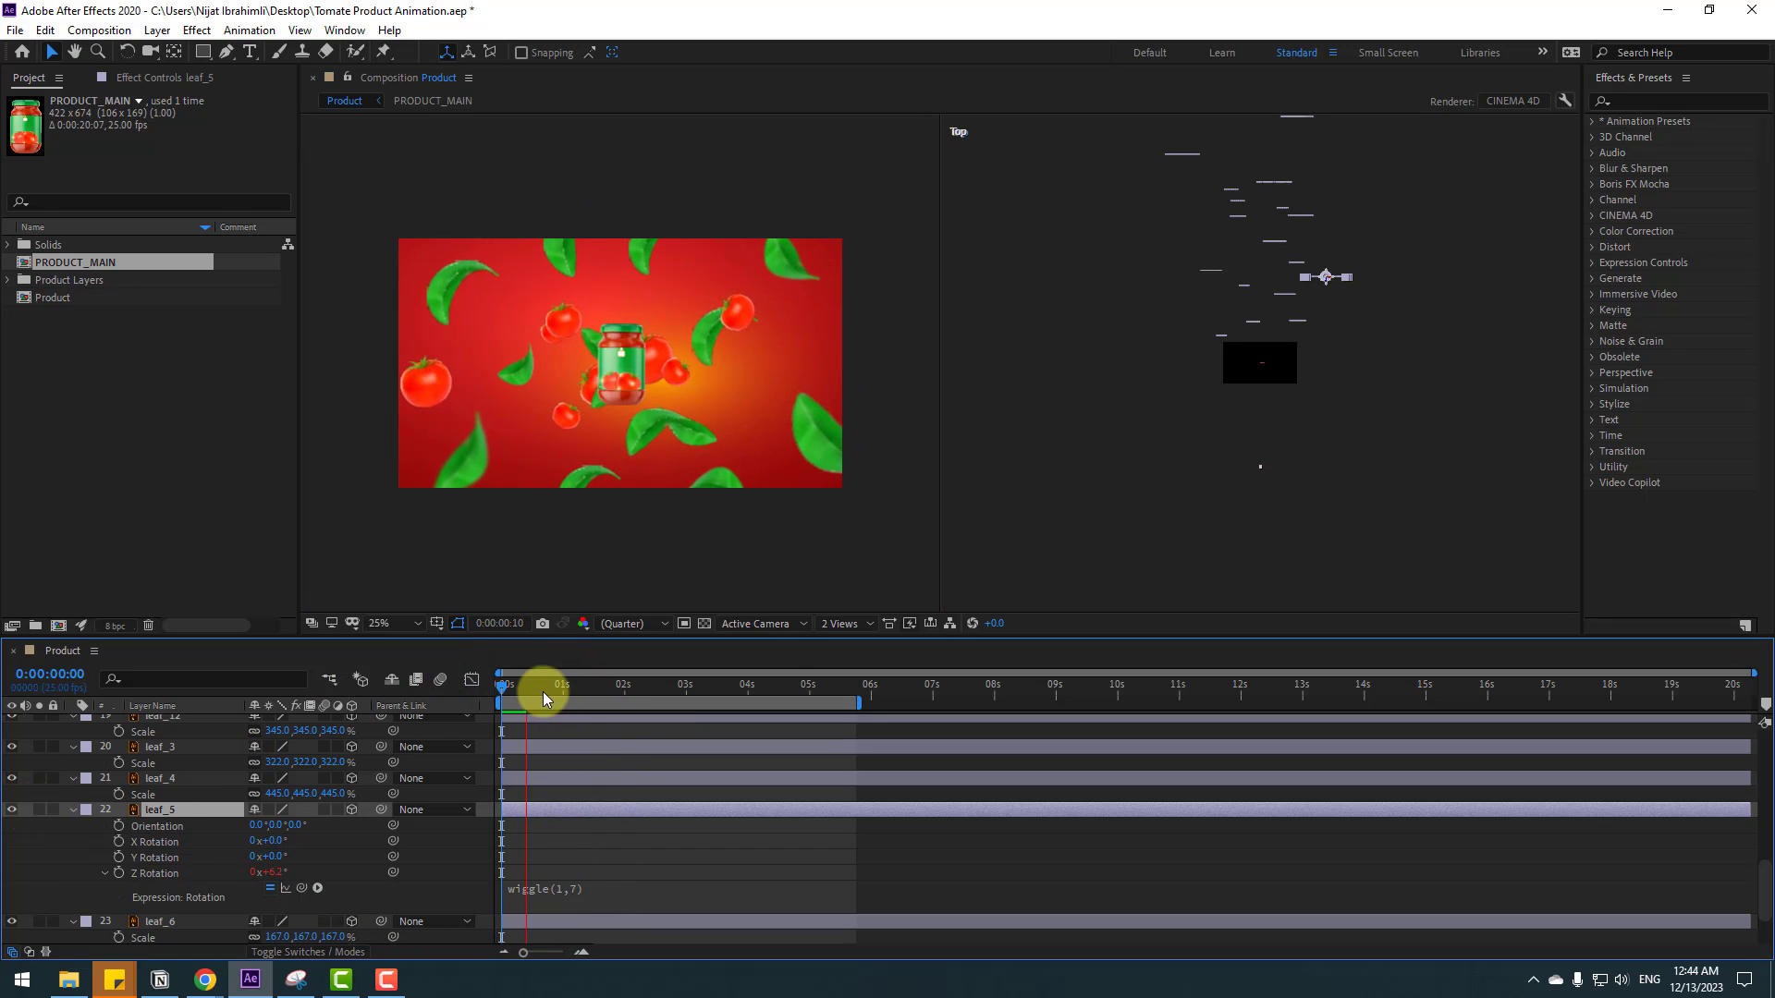
left_click_drag(542, 692, 507, 693)
- Change leaf_5's Z Rotation expression to wiggle(1,6) and copy only that expression
left_click(559, 888)
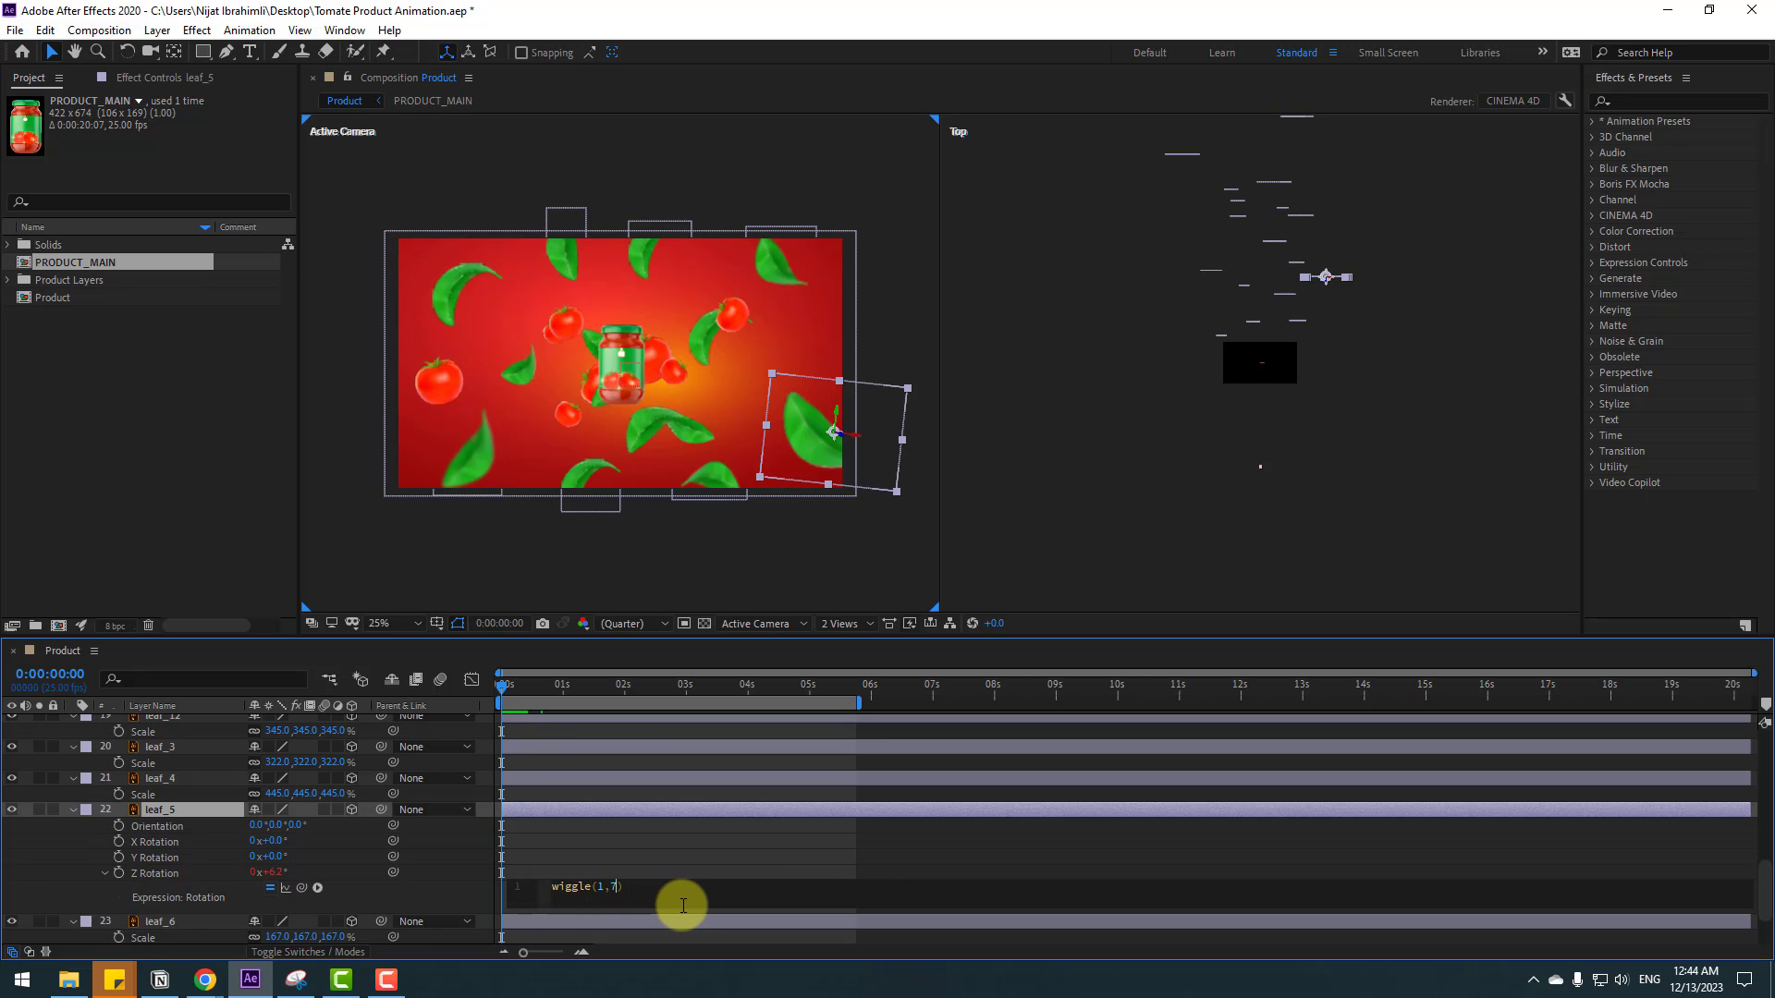
left_click(603, 871)
left_click(148, 812)
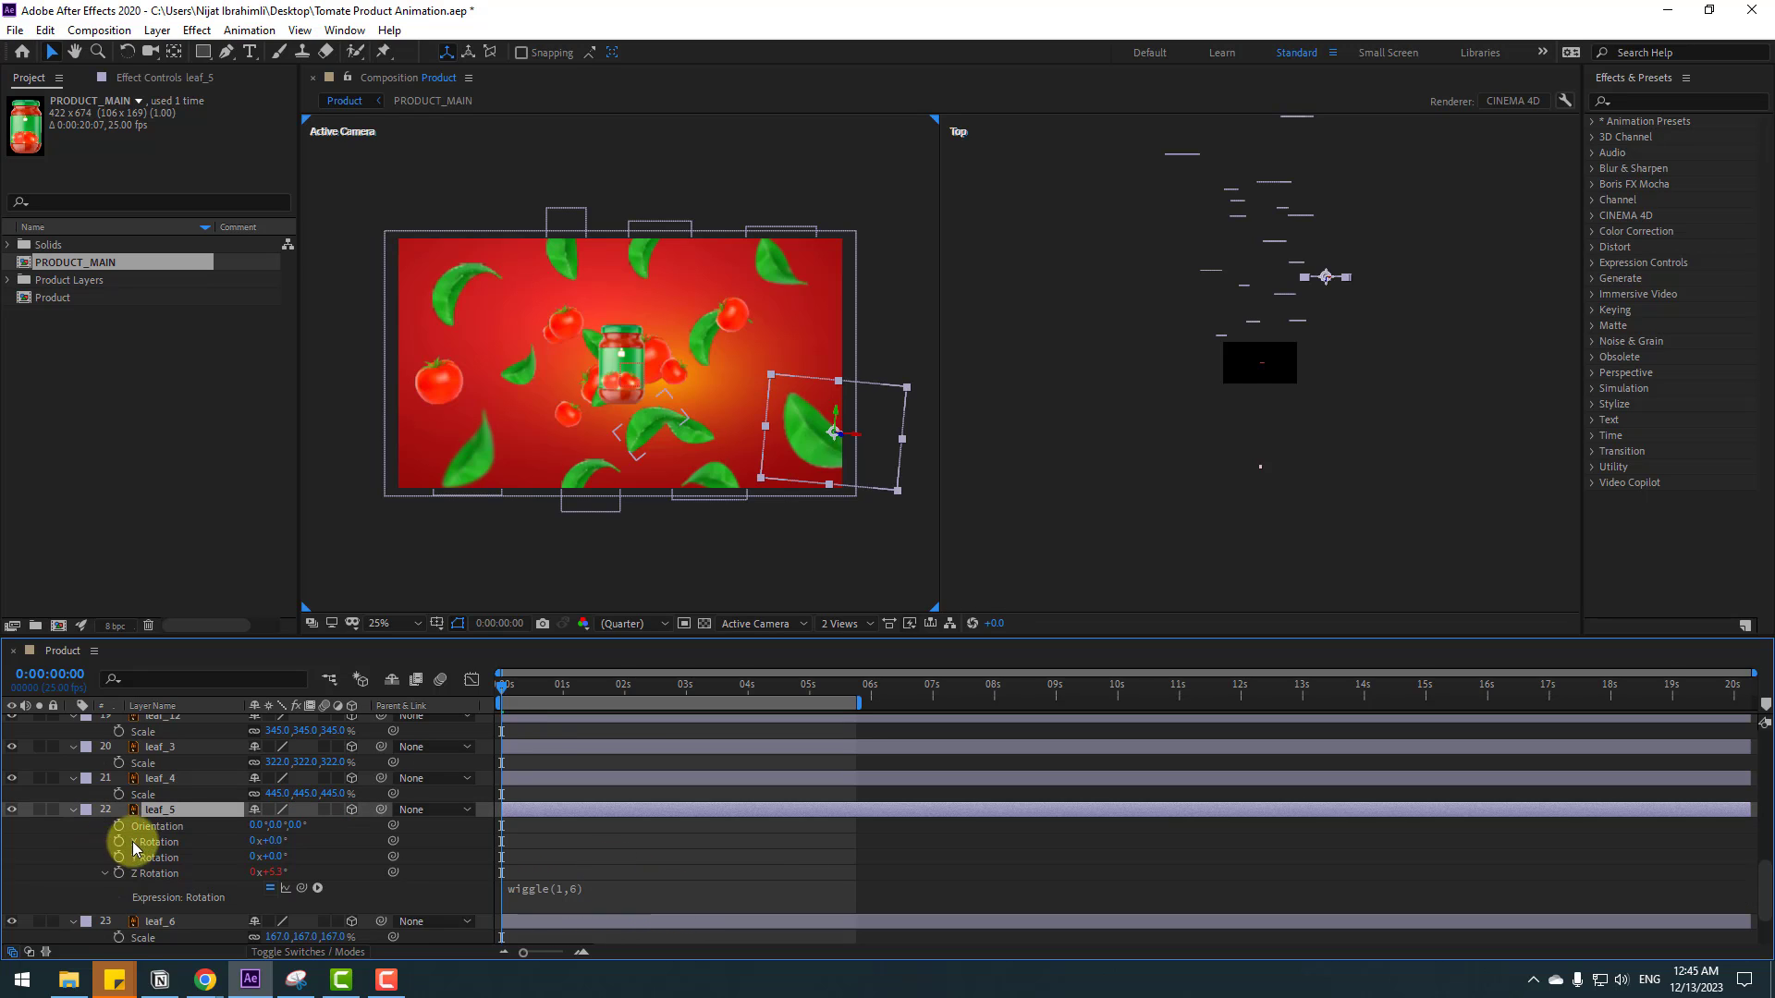
left_click(155, 874)
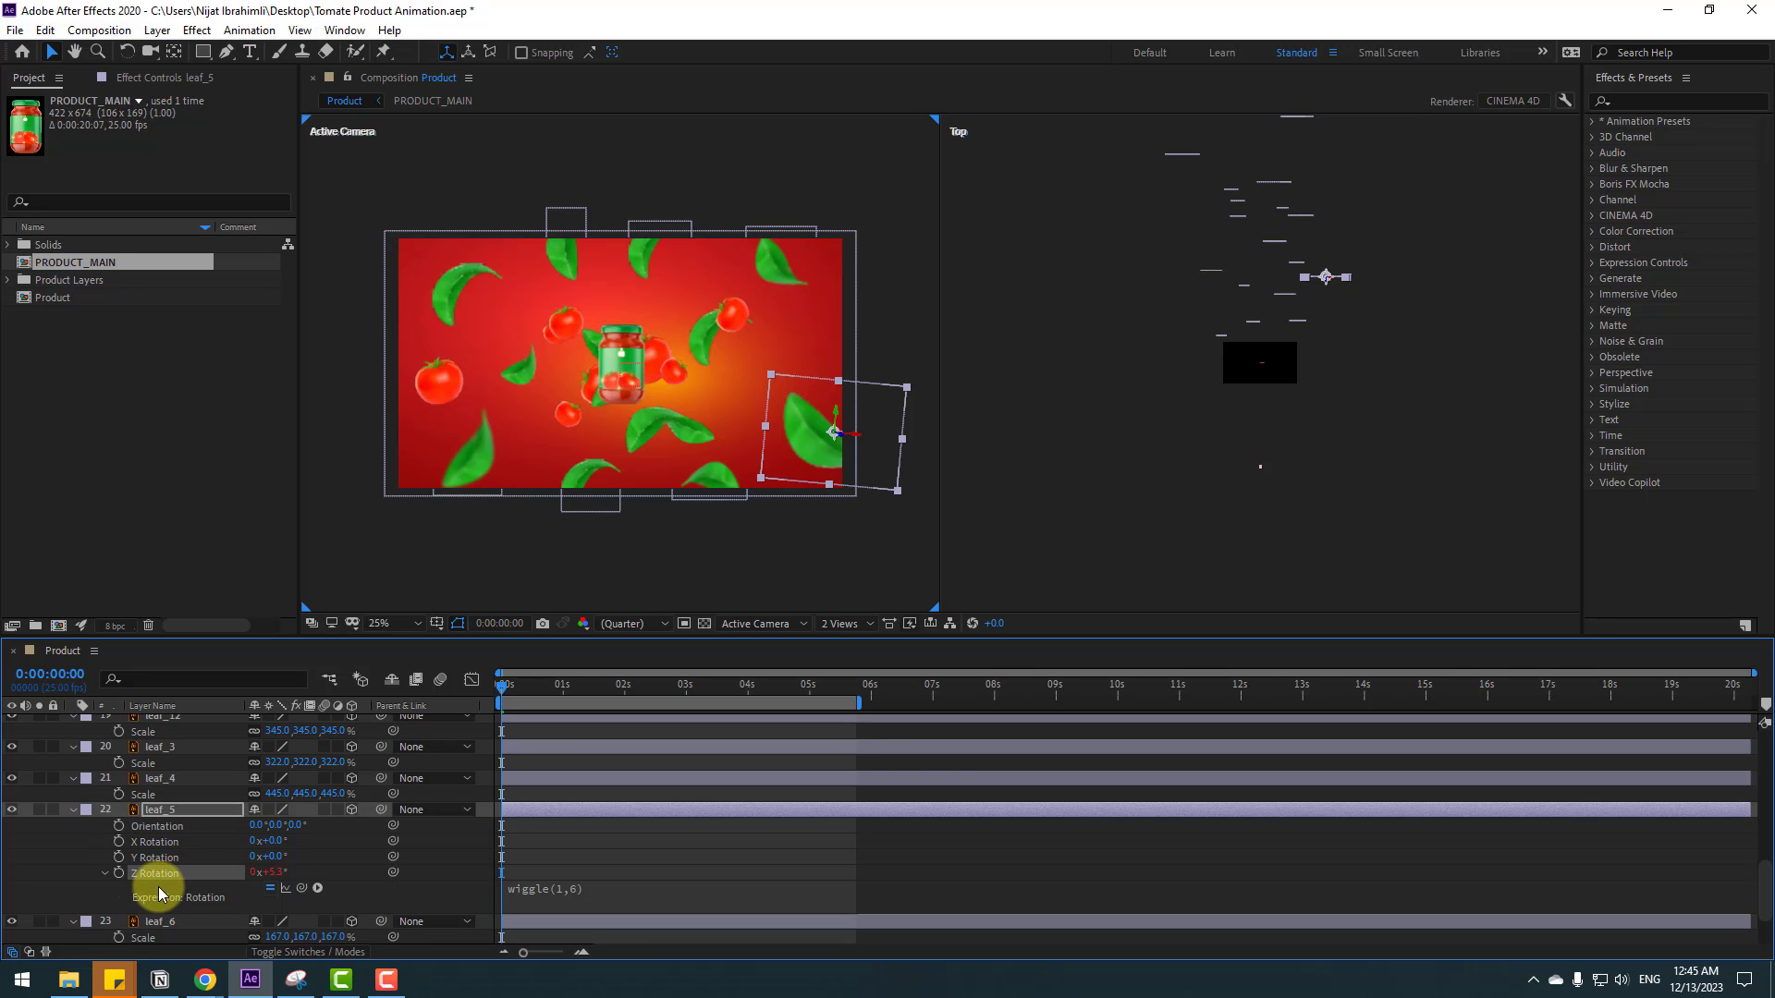
left_click(46, 31)
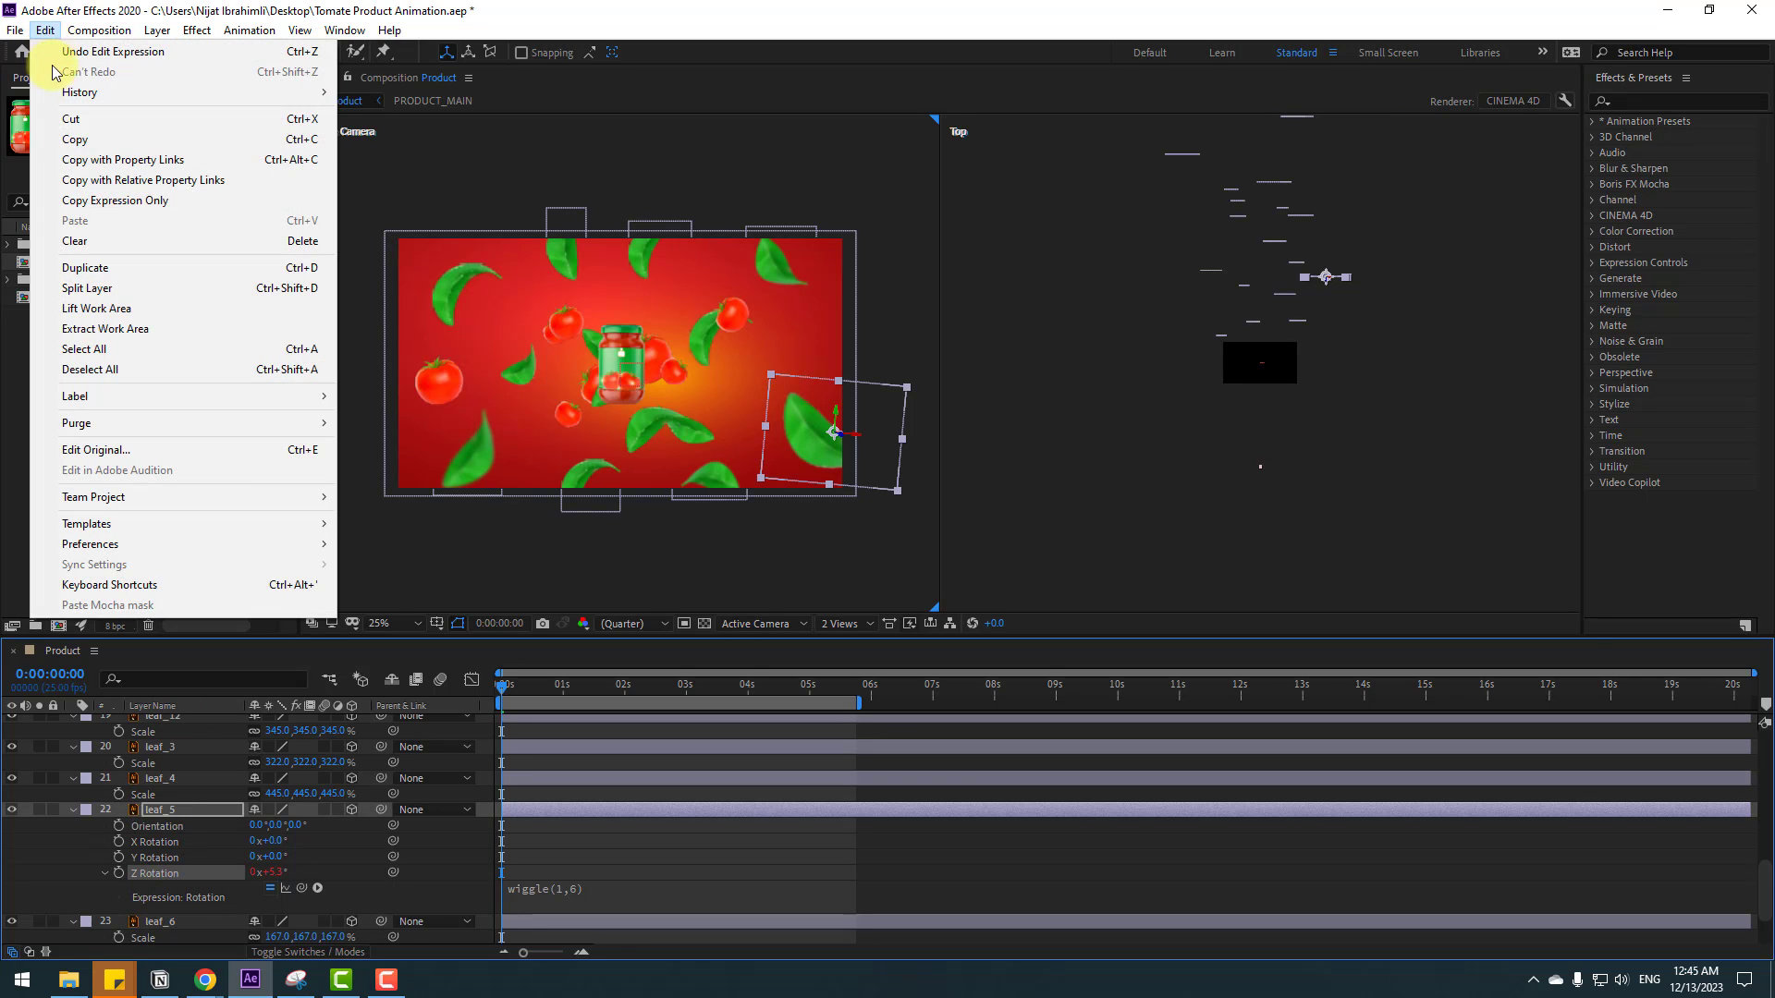
left_click(166, 203)
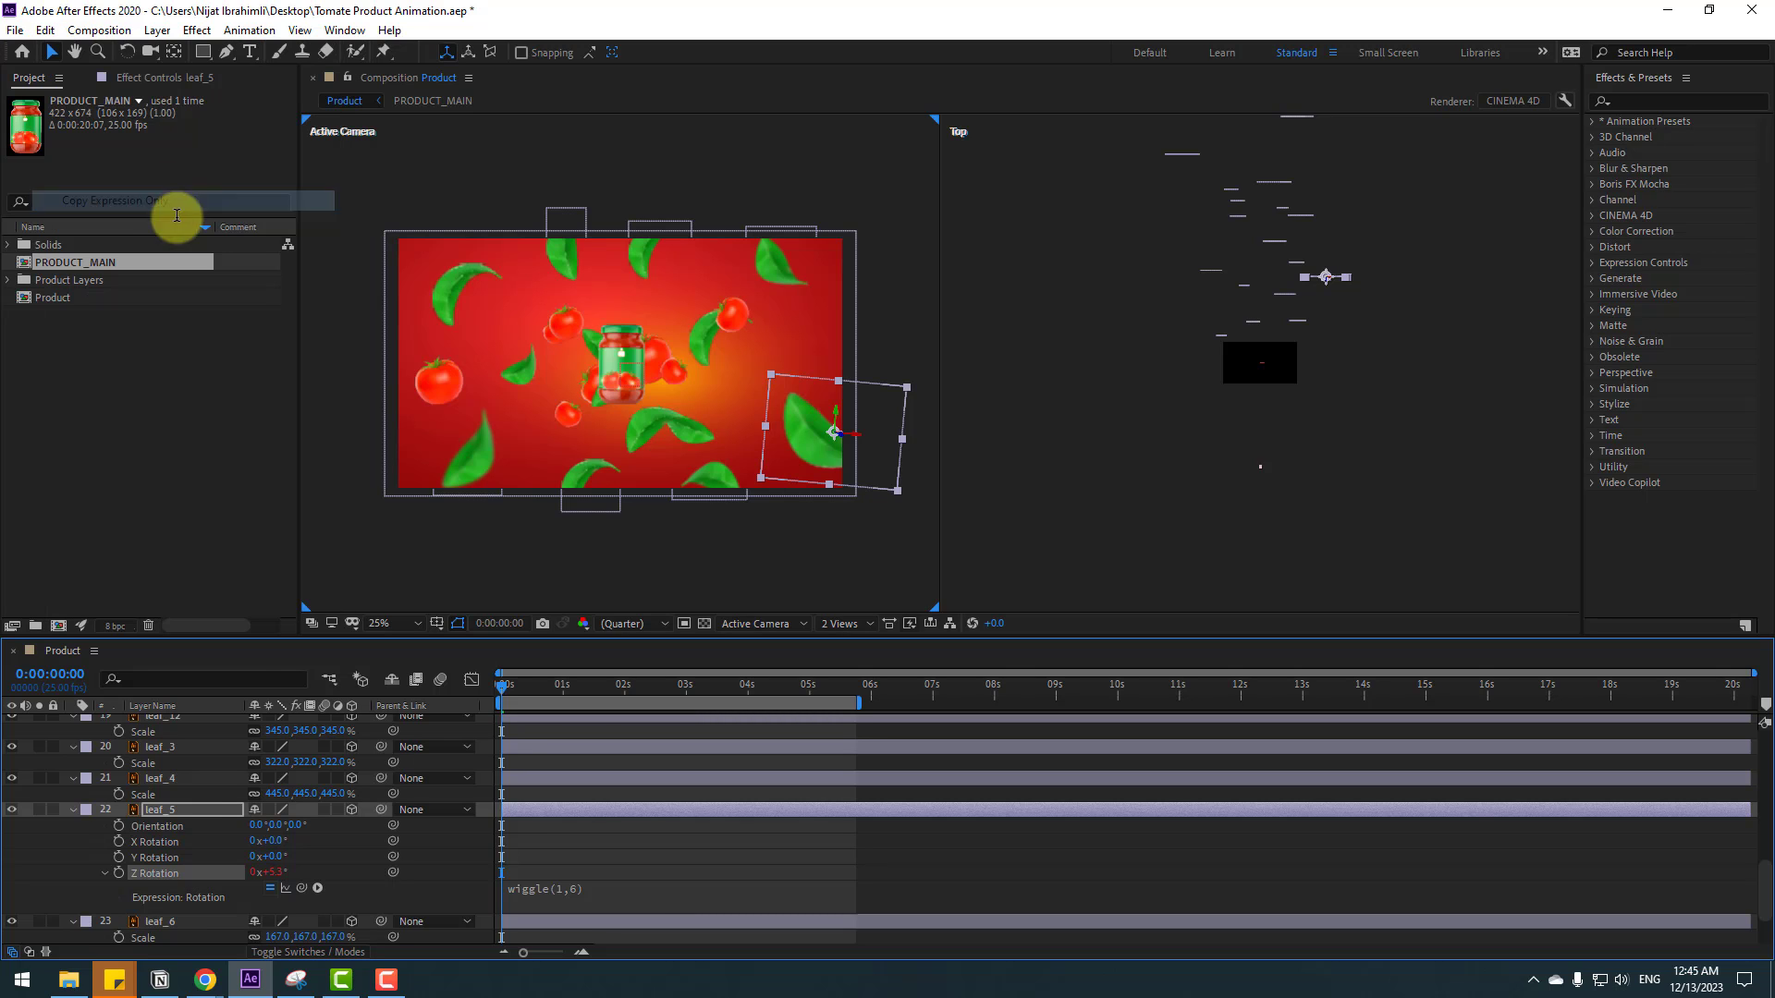
- Select all tomato and leaf layers except leaf_5 and paste the copied wiggle(1,6) Z Rotation expression onto them
left_click(158, 779)
scroll(203, 790, "up", 4)
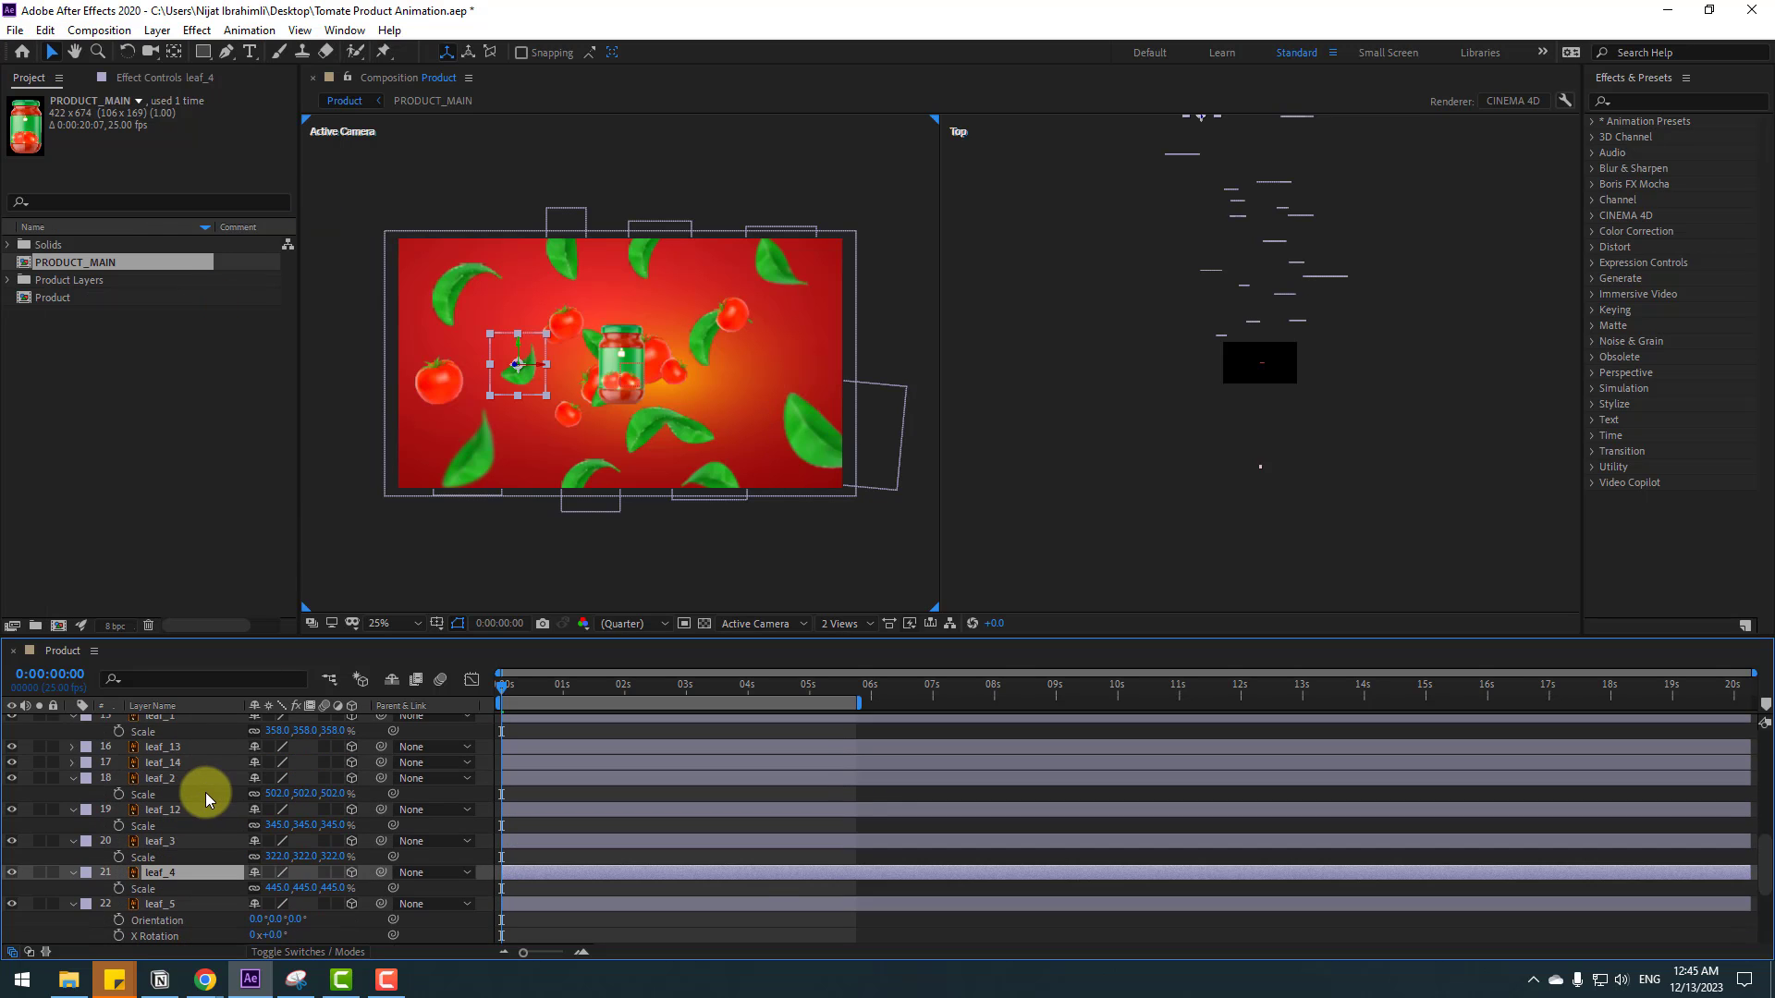
left_click(169, 797, "shift")
scroll(224, 797, "up", 3)
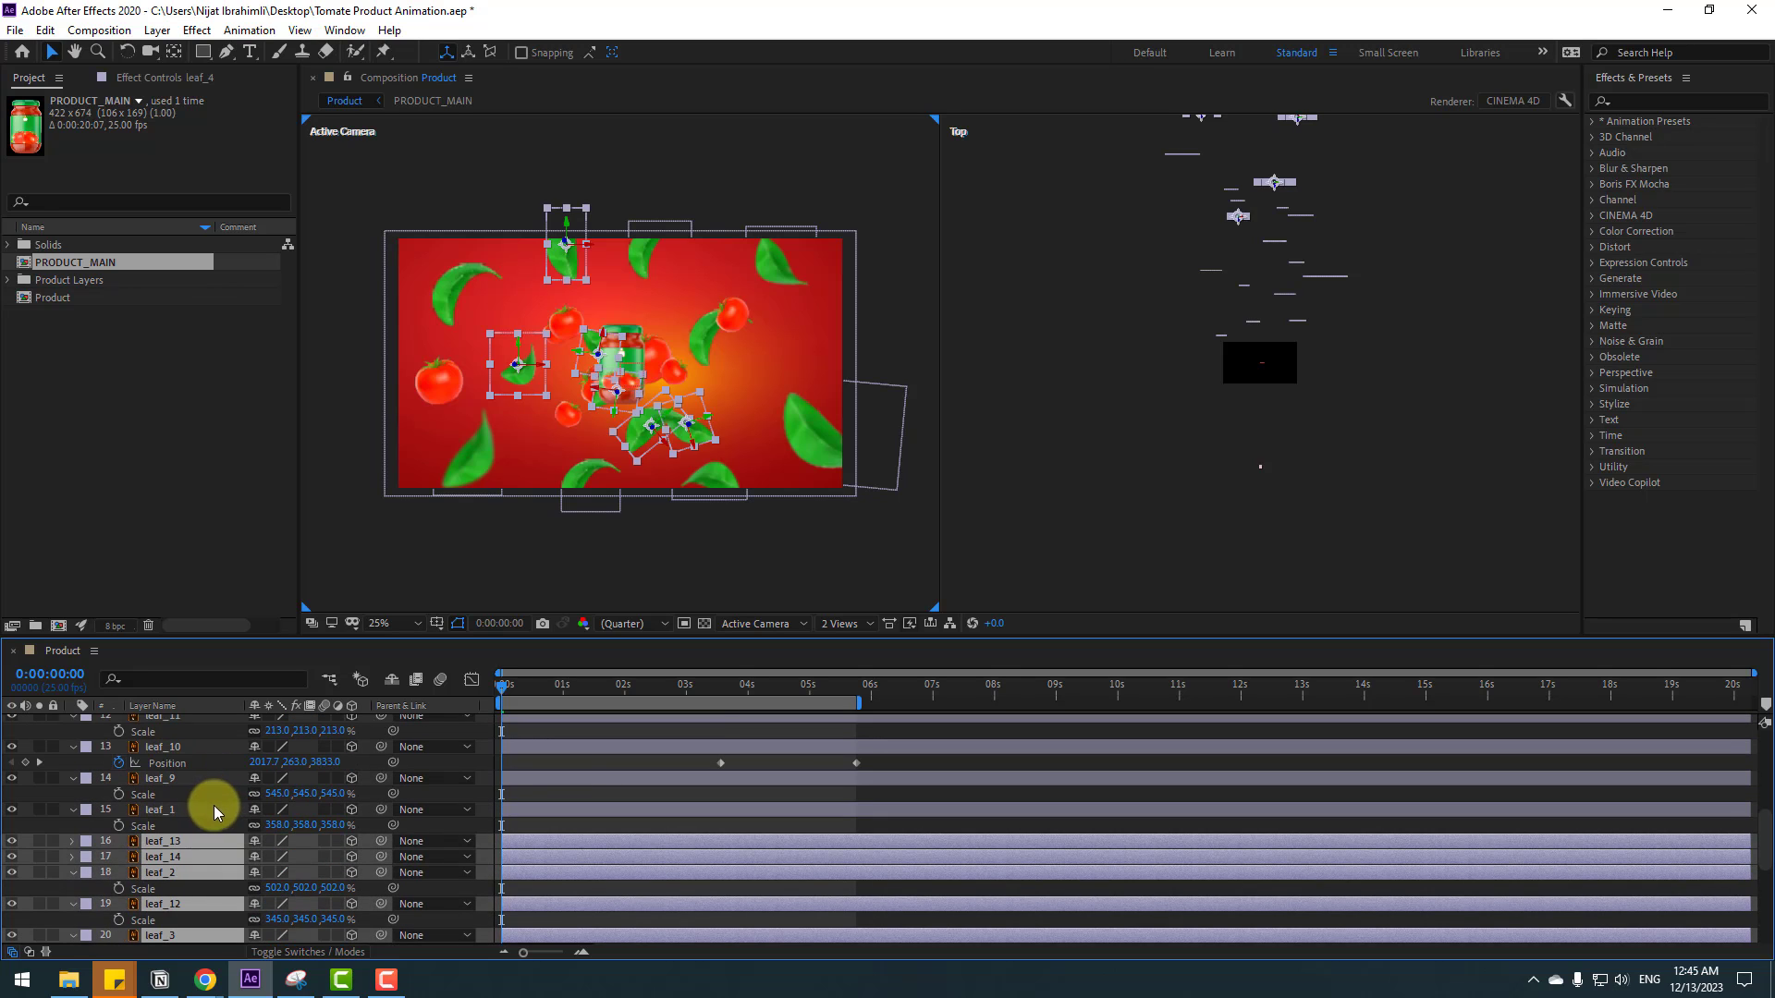
left_click(162, 751, "shift")
scroll(181, 769, "up", 3)
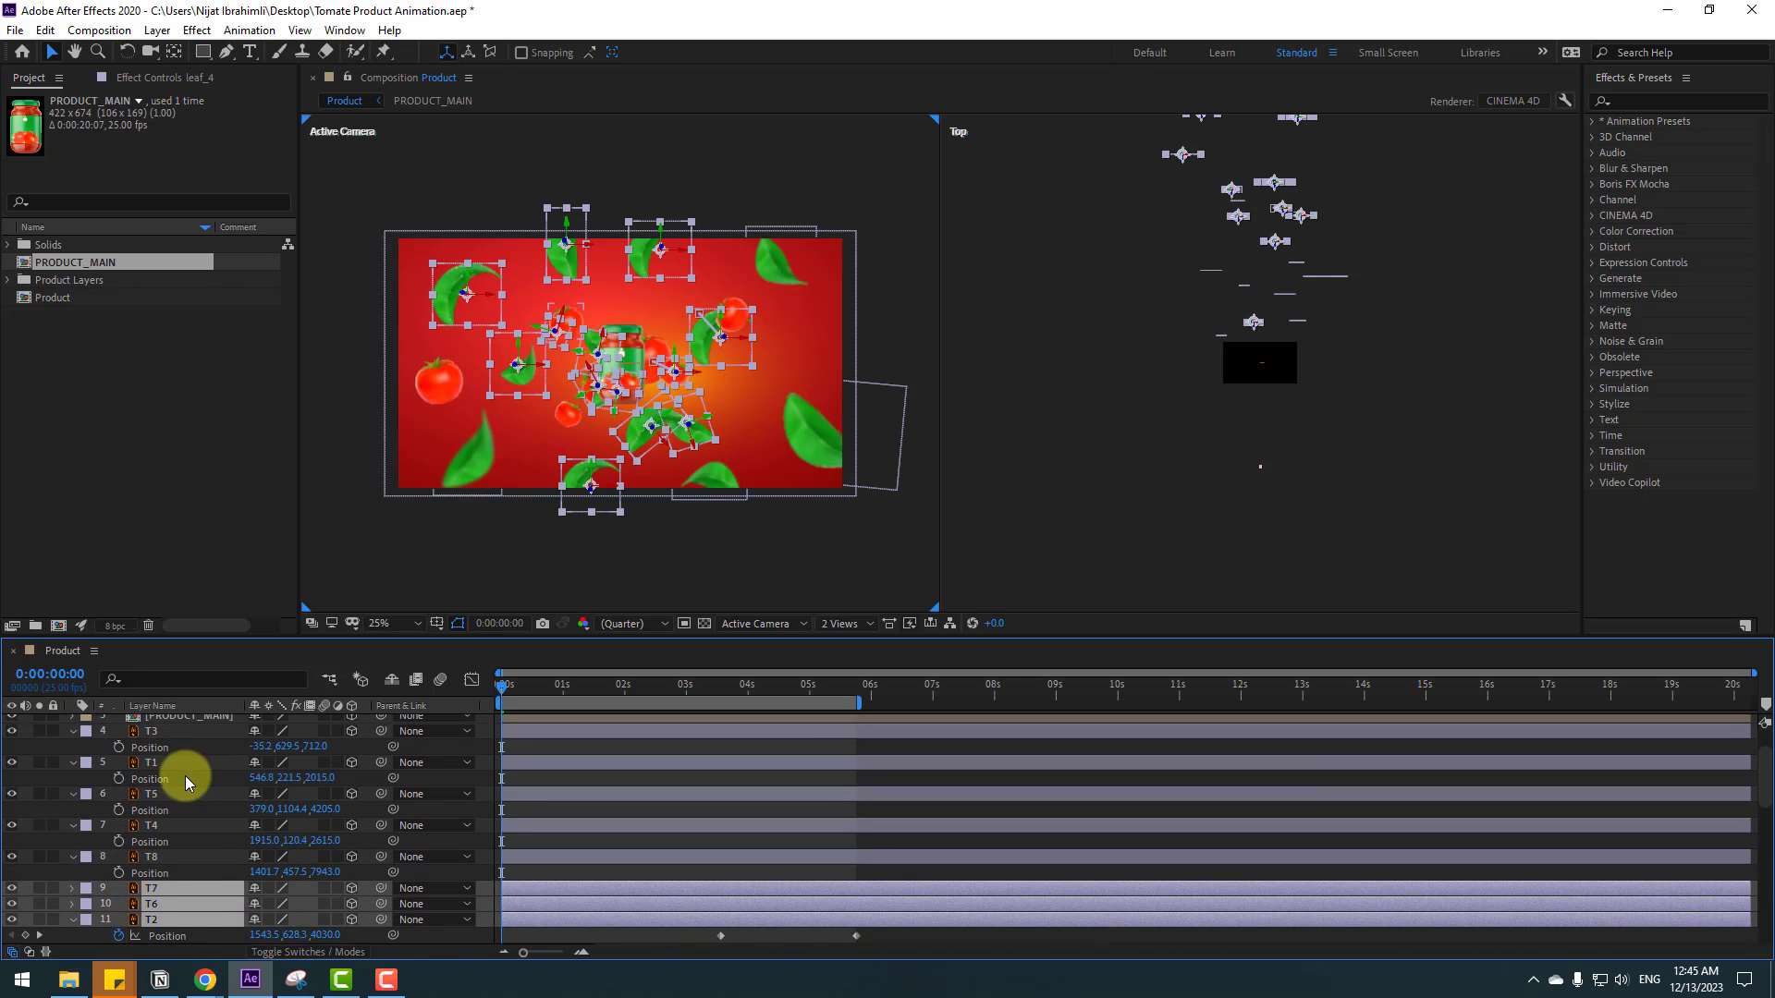
left_click(170, 734, "shift")
scroll(186, 766, "down", 8)
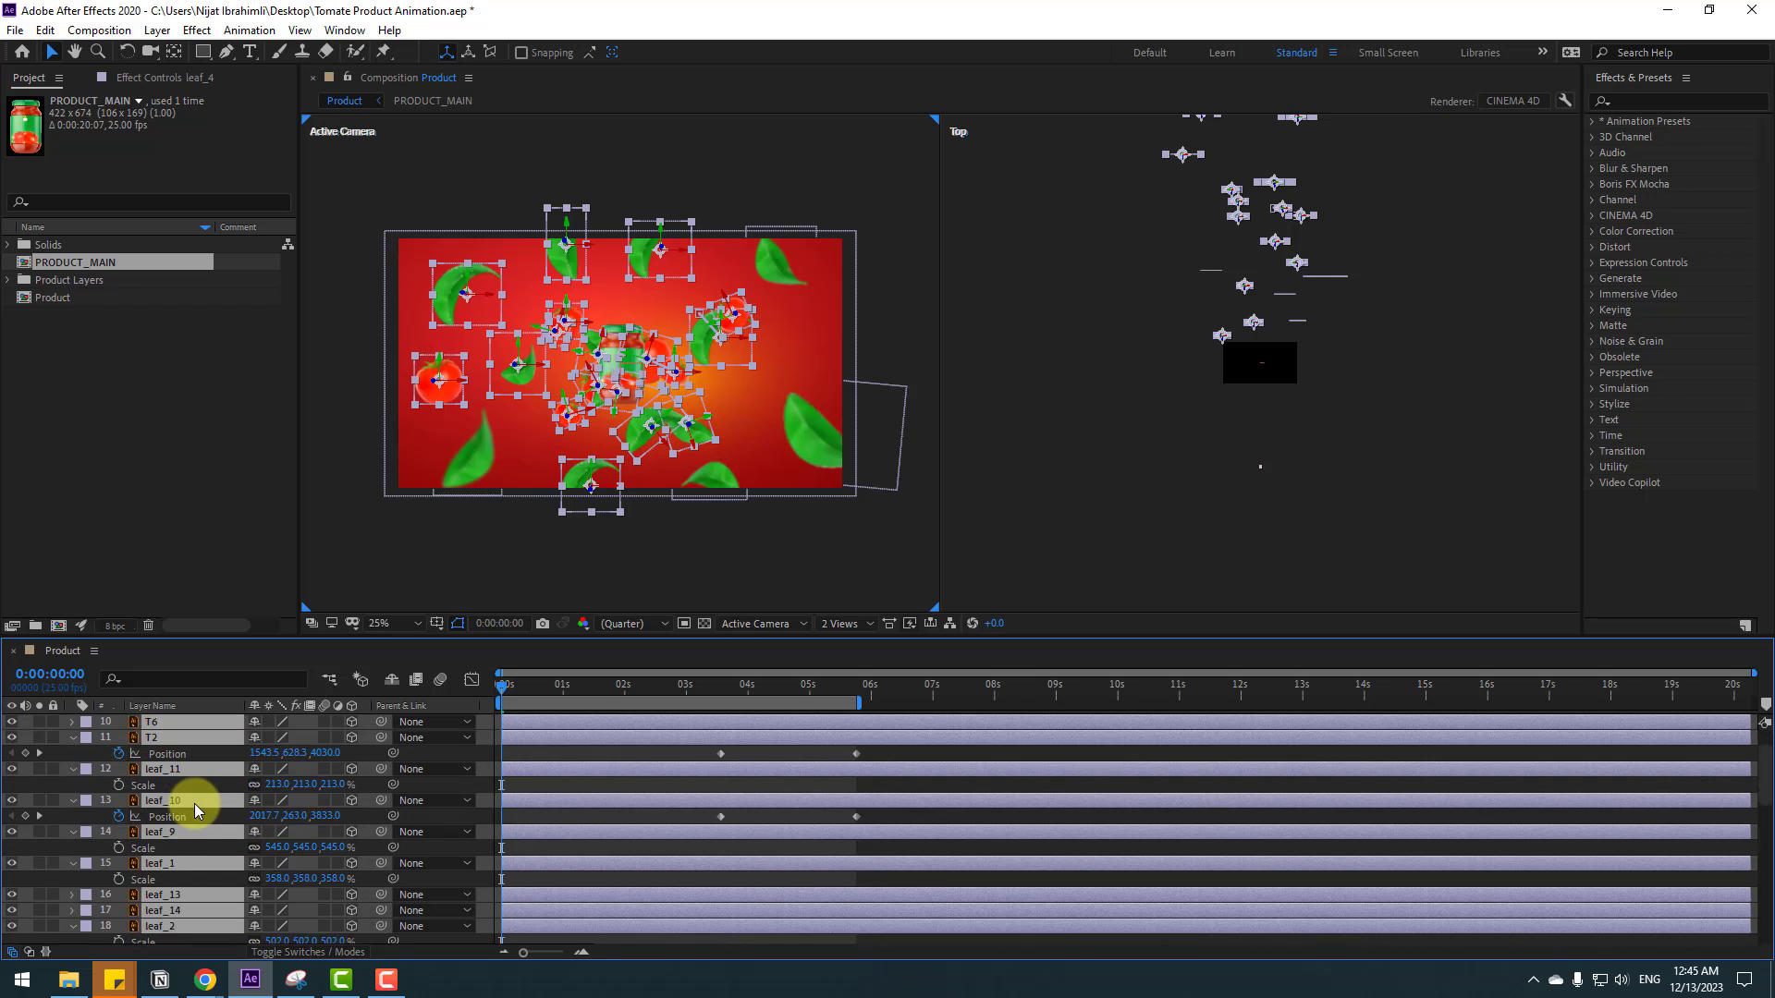
left_click(178, 863, "shift")
scroll(187, 863, "down", 2)
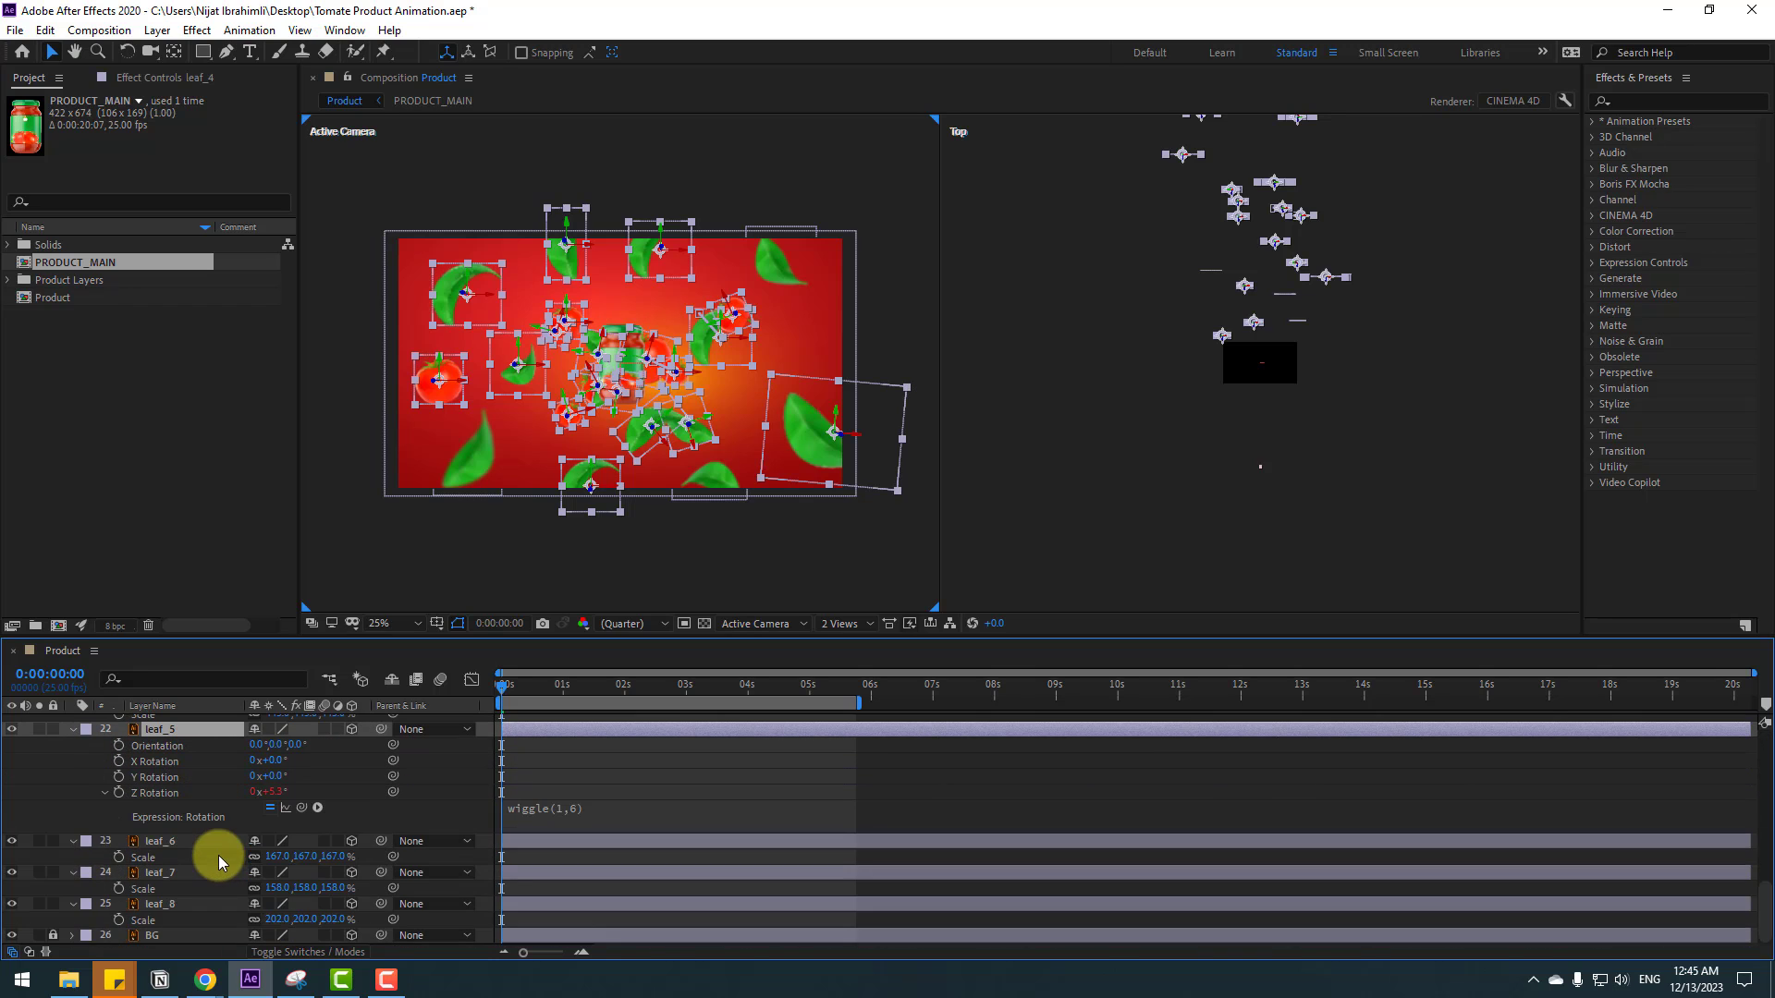
scroll(186, 847, "down", 3)
left_click(166, 732, "ctrl")
left_click(158, 840, "shift")
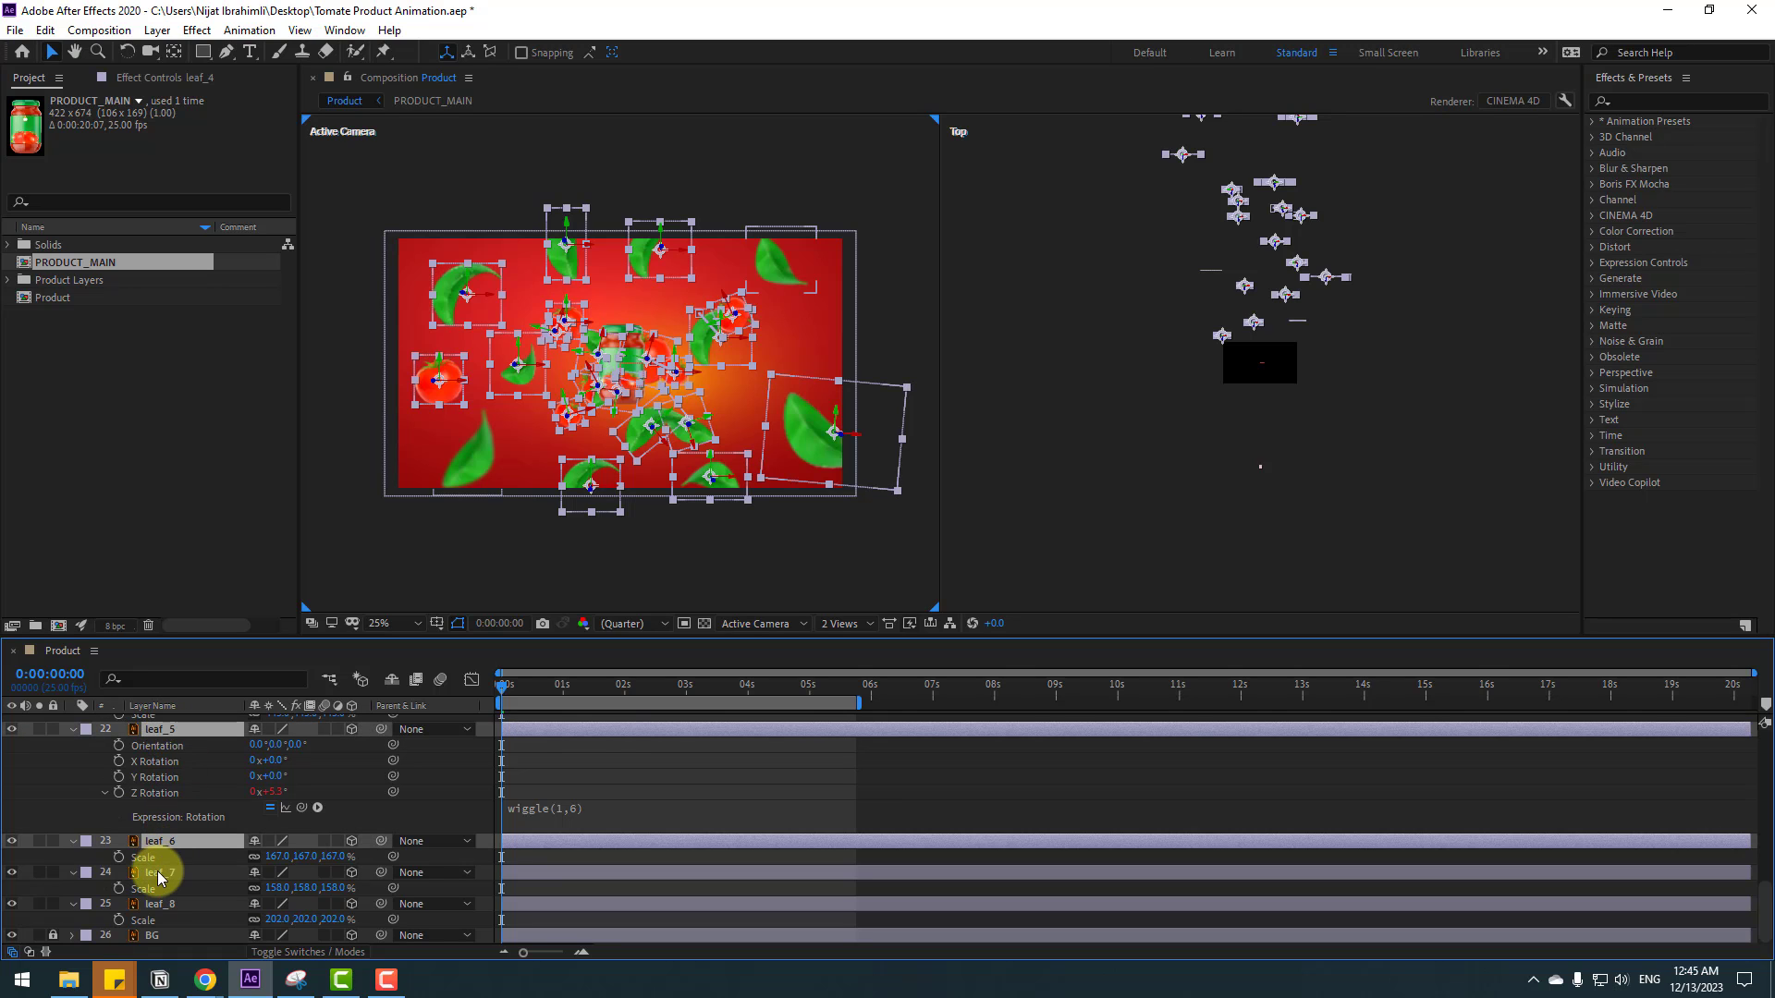
left_click(209, 910, "shift")
scroll(191, 900, "up", 3)
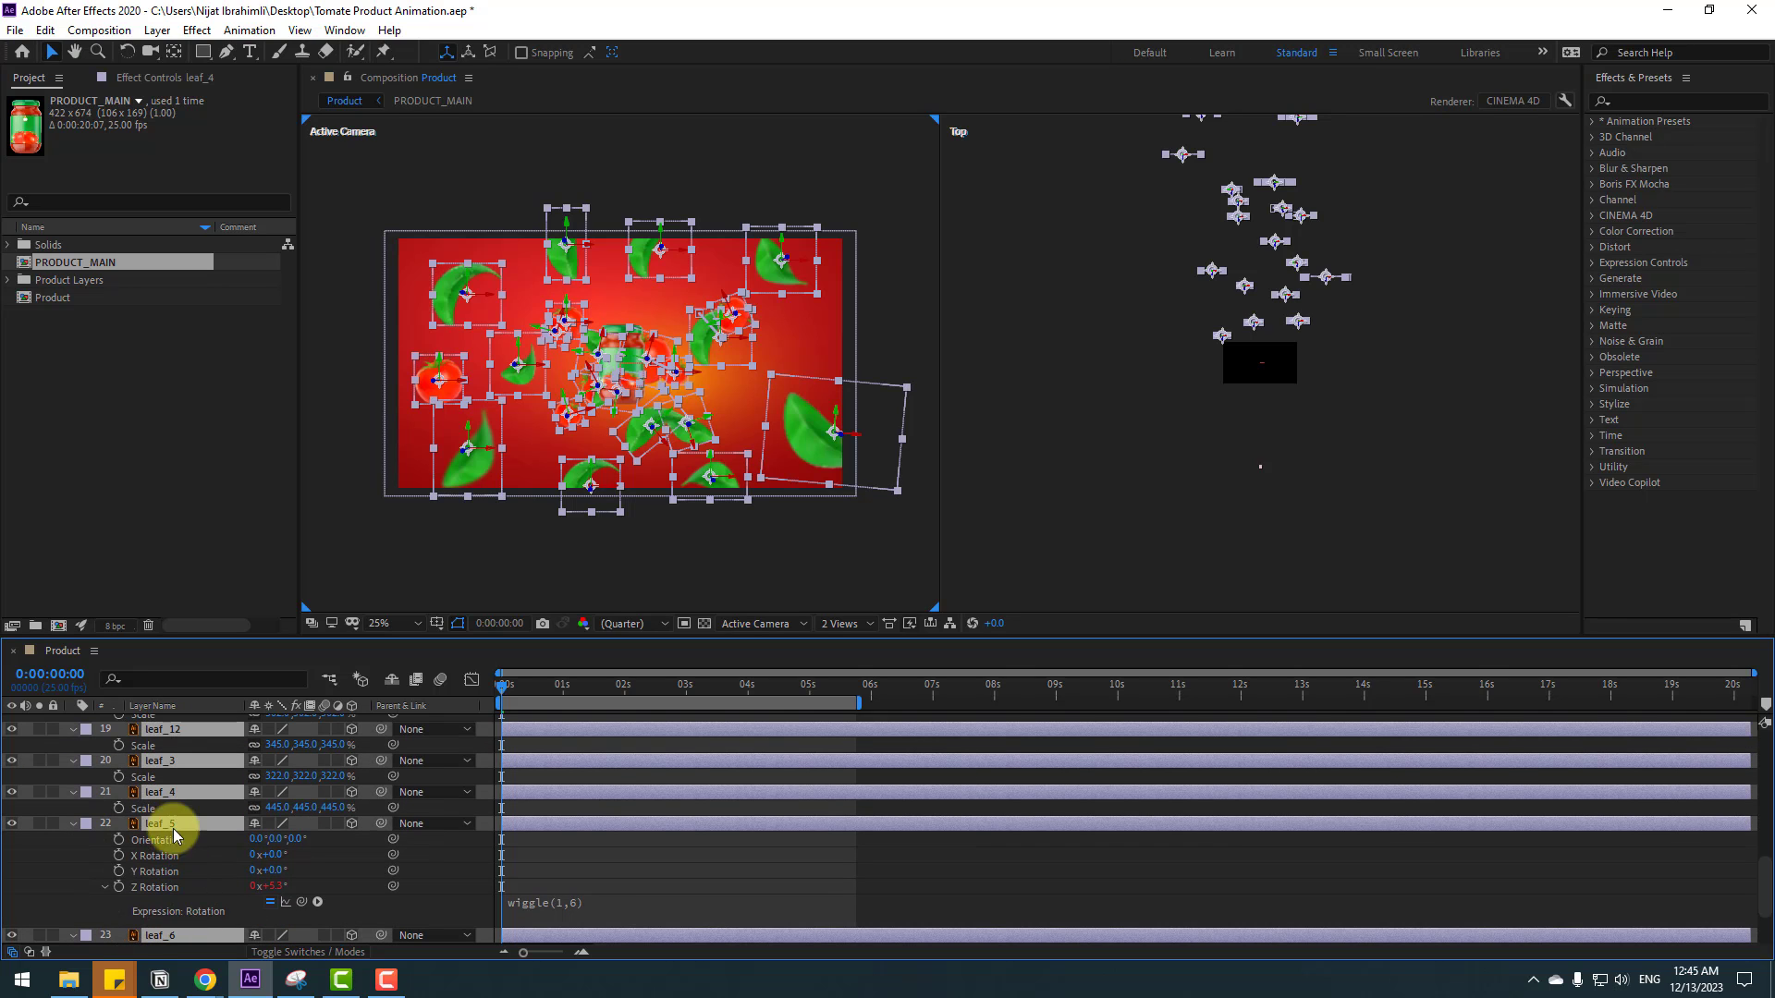
left_click(167, 832, "ctrl")
scroll(163, 782, "up", 5)
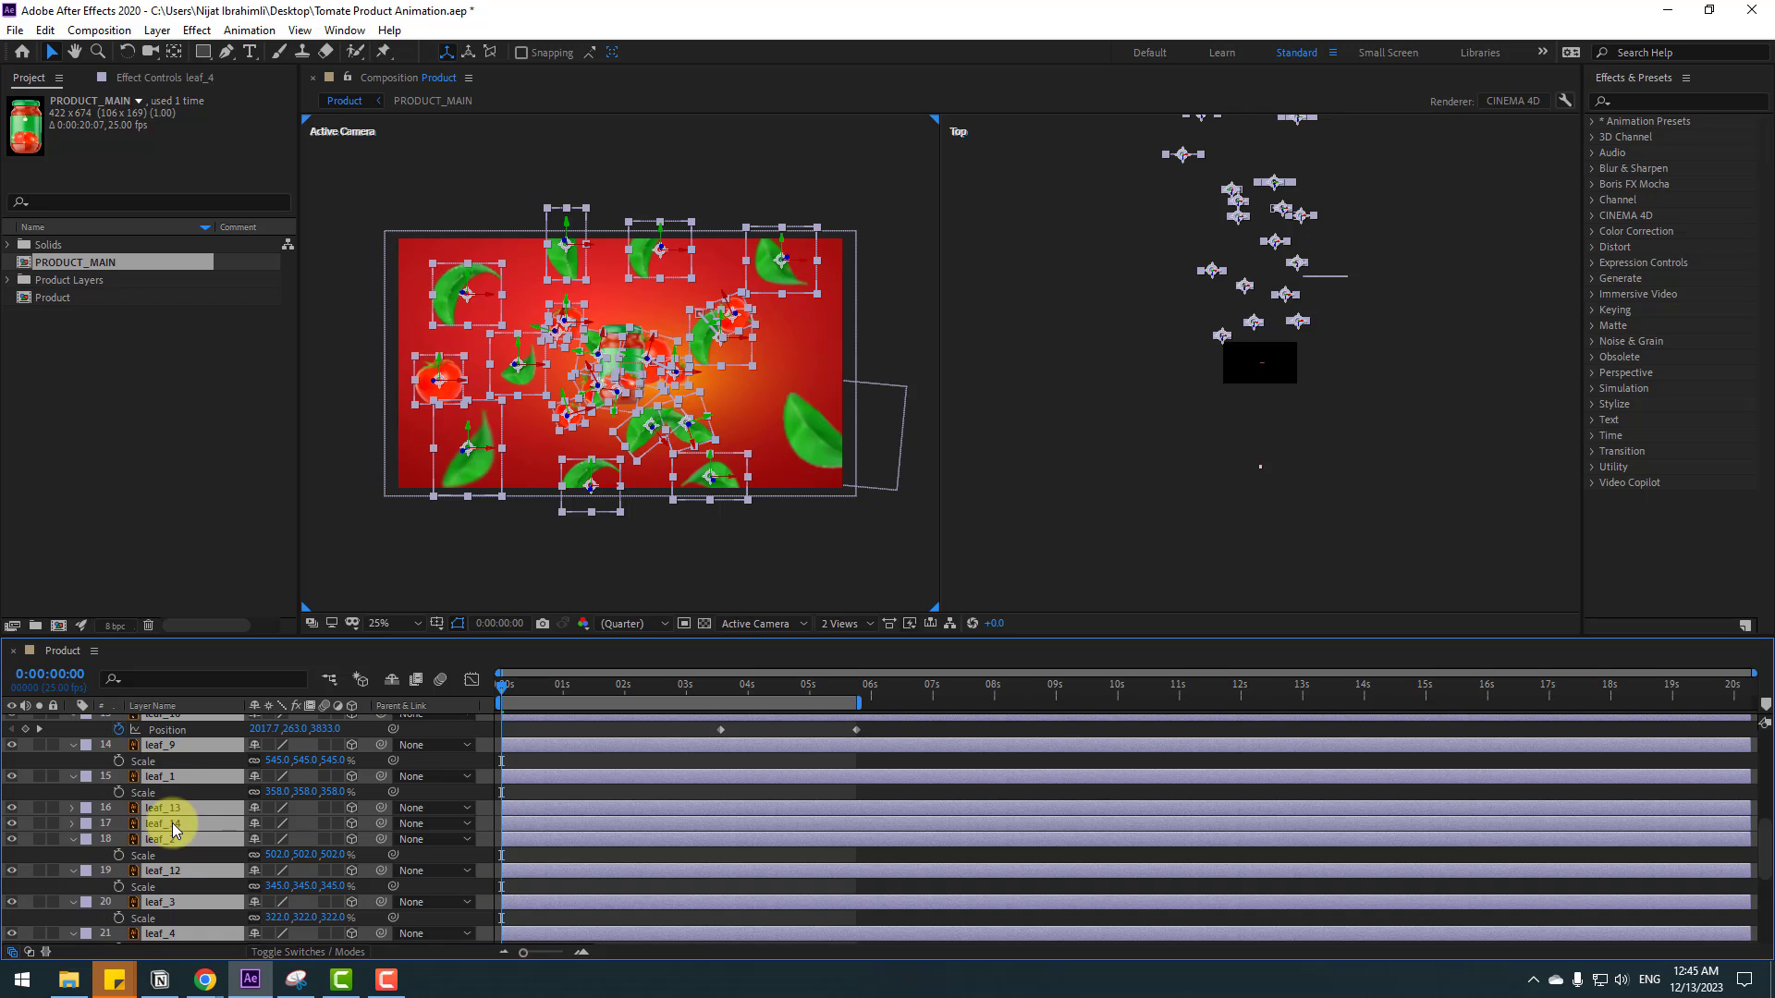
scroll(169, 828, "up", 1)
scroll(163, 839, "down", 6)
left_click(44, 29)
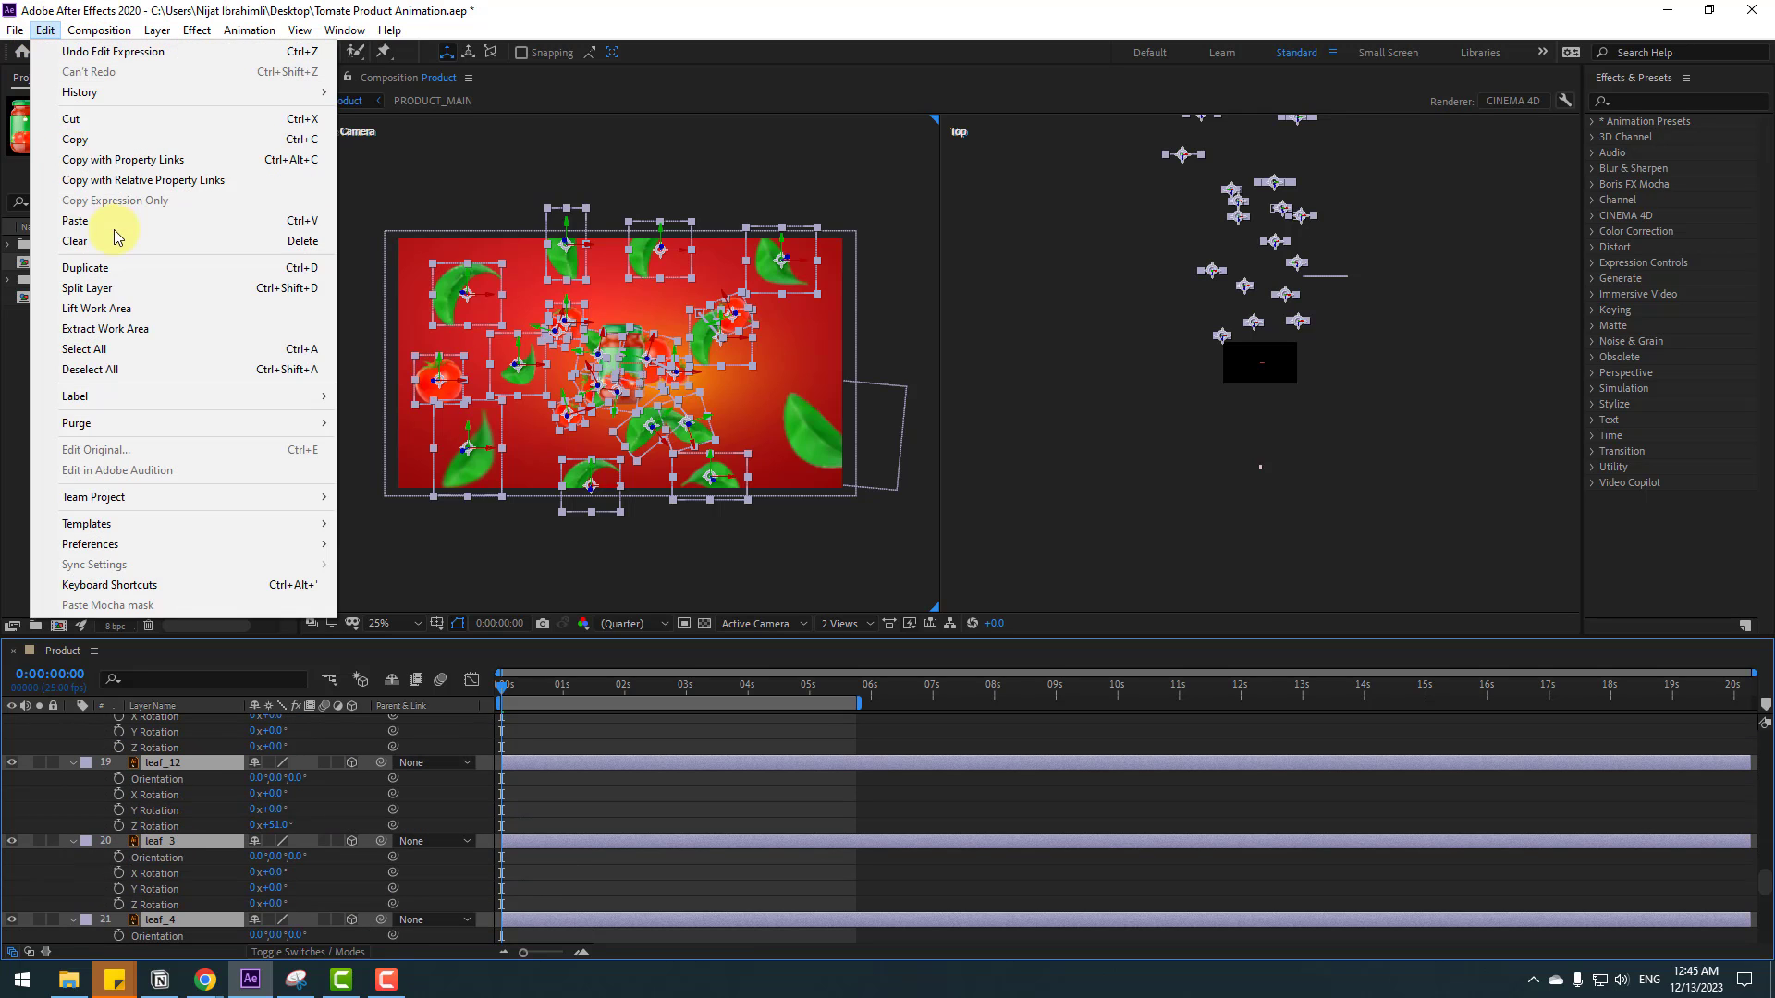
left_click(112, 229)
- Preview the composition with the wiggling rotations on all tomatoes and leaves, and stop at 0:00:01:14
key("space")
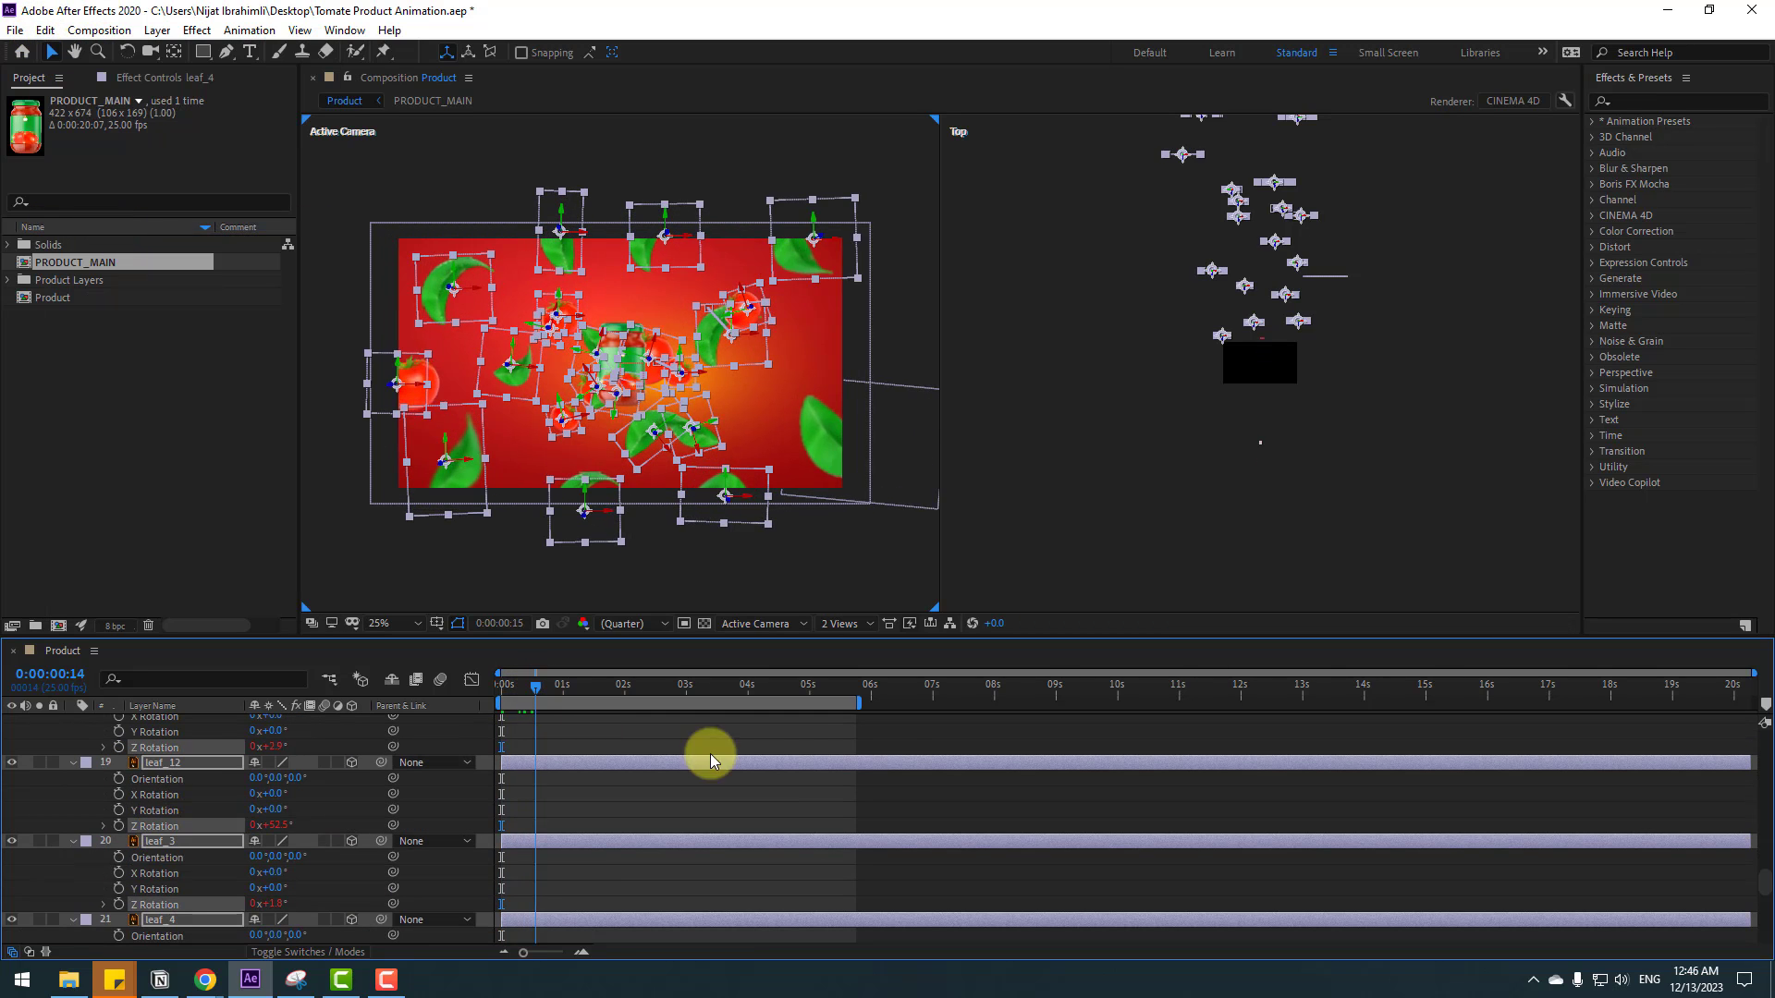
left_click(899, 751)
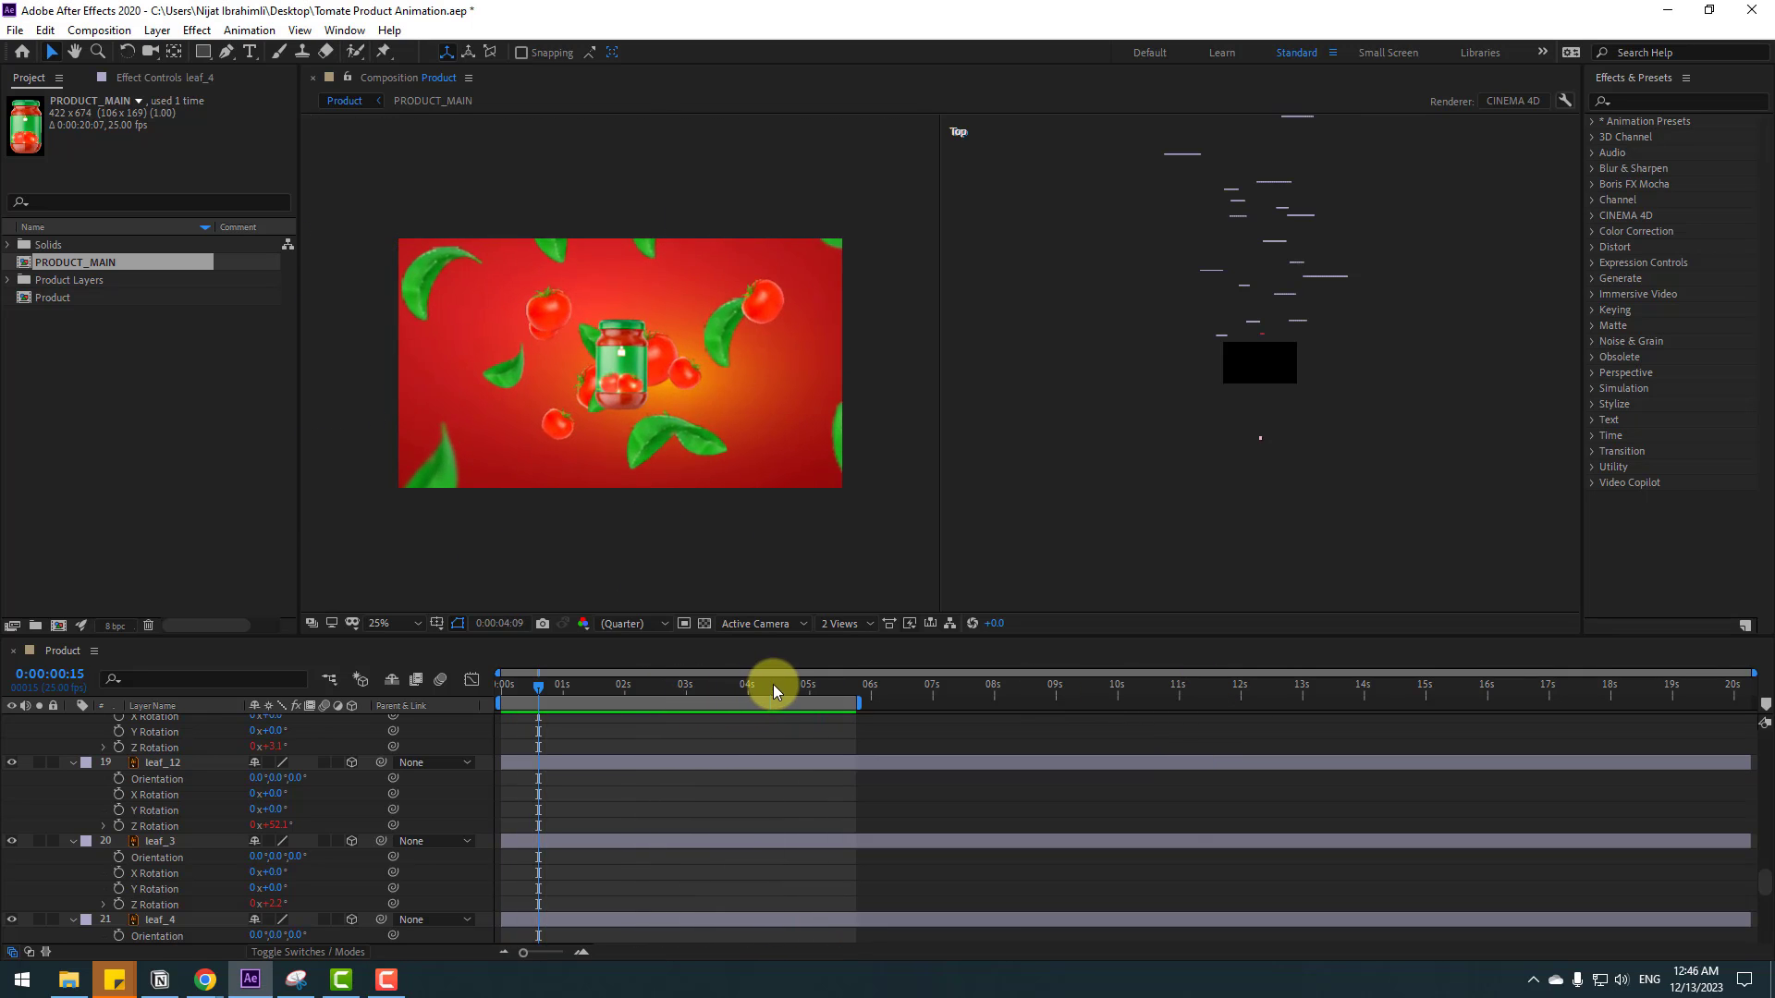
key("space")
left_click(599, 688)
- Collapse the expanded properties of all layers in the Product composition and clear the selection
scroll(221, 814, "up", 10)
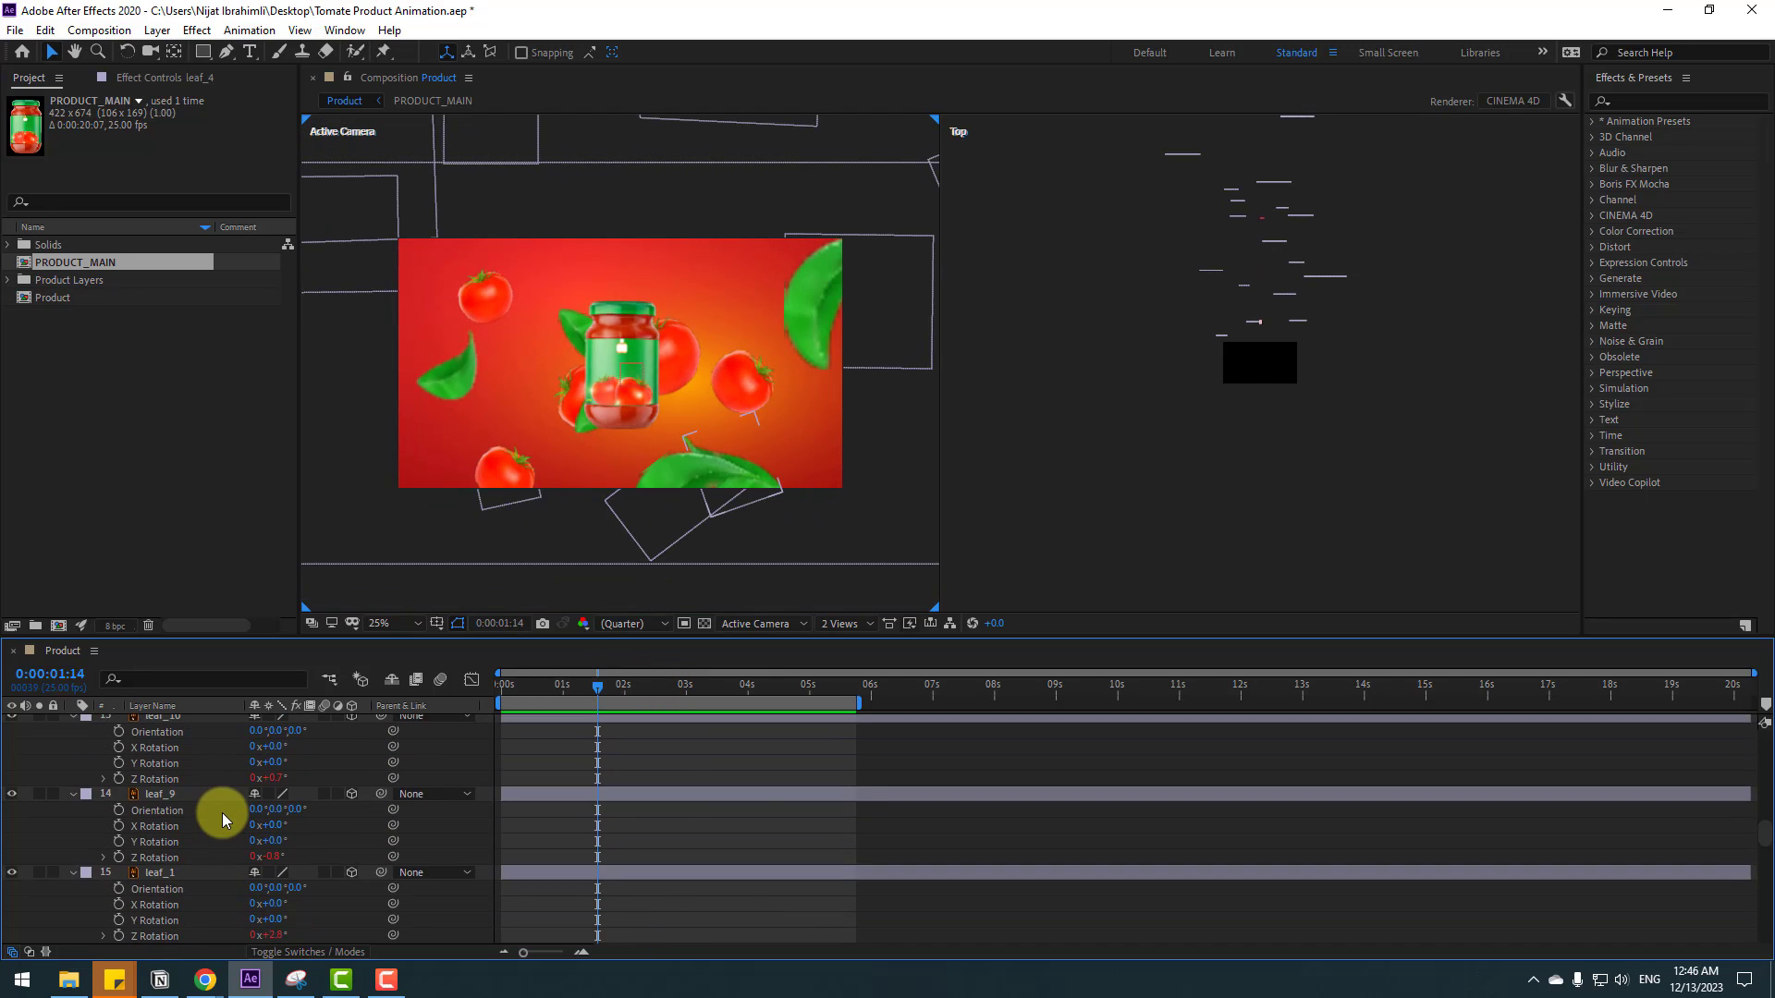
key("ctrl+a")
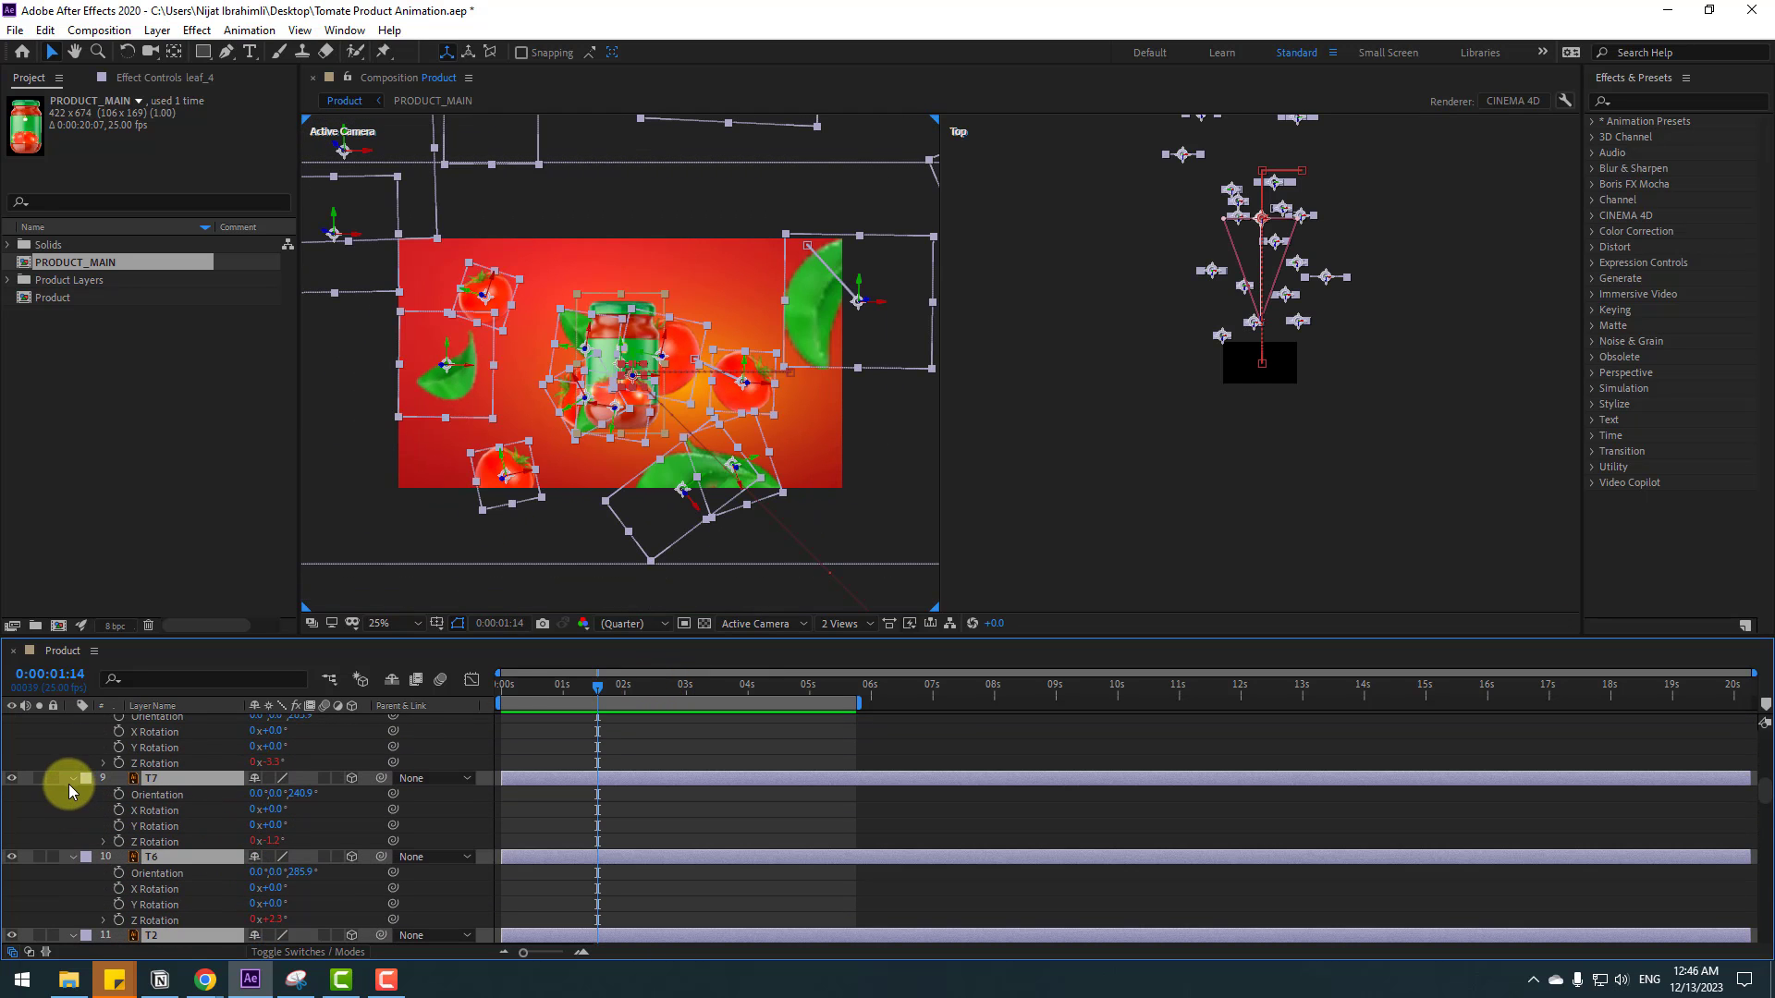
left_click(74, 793)
scroll(92, 799, "up", 5)
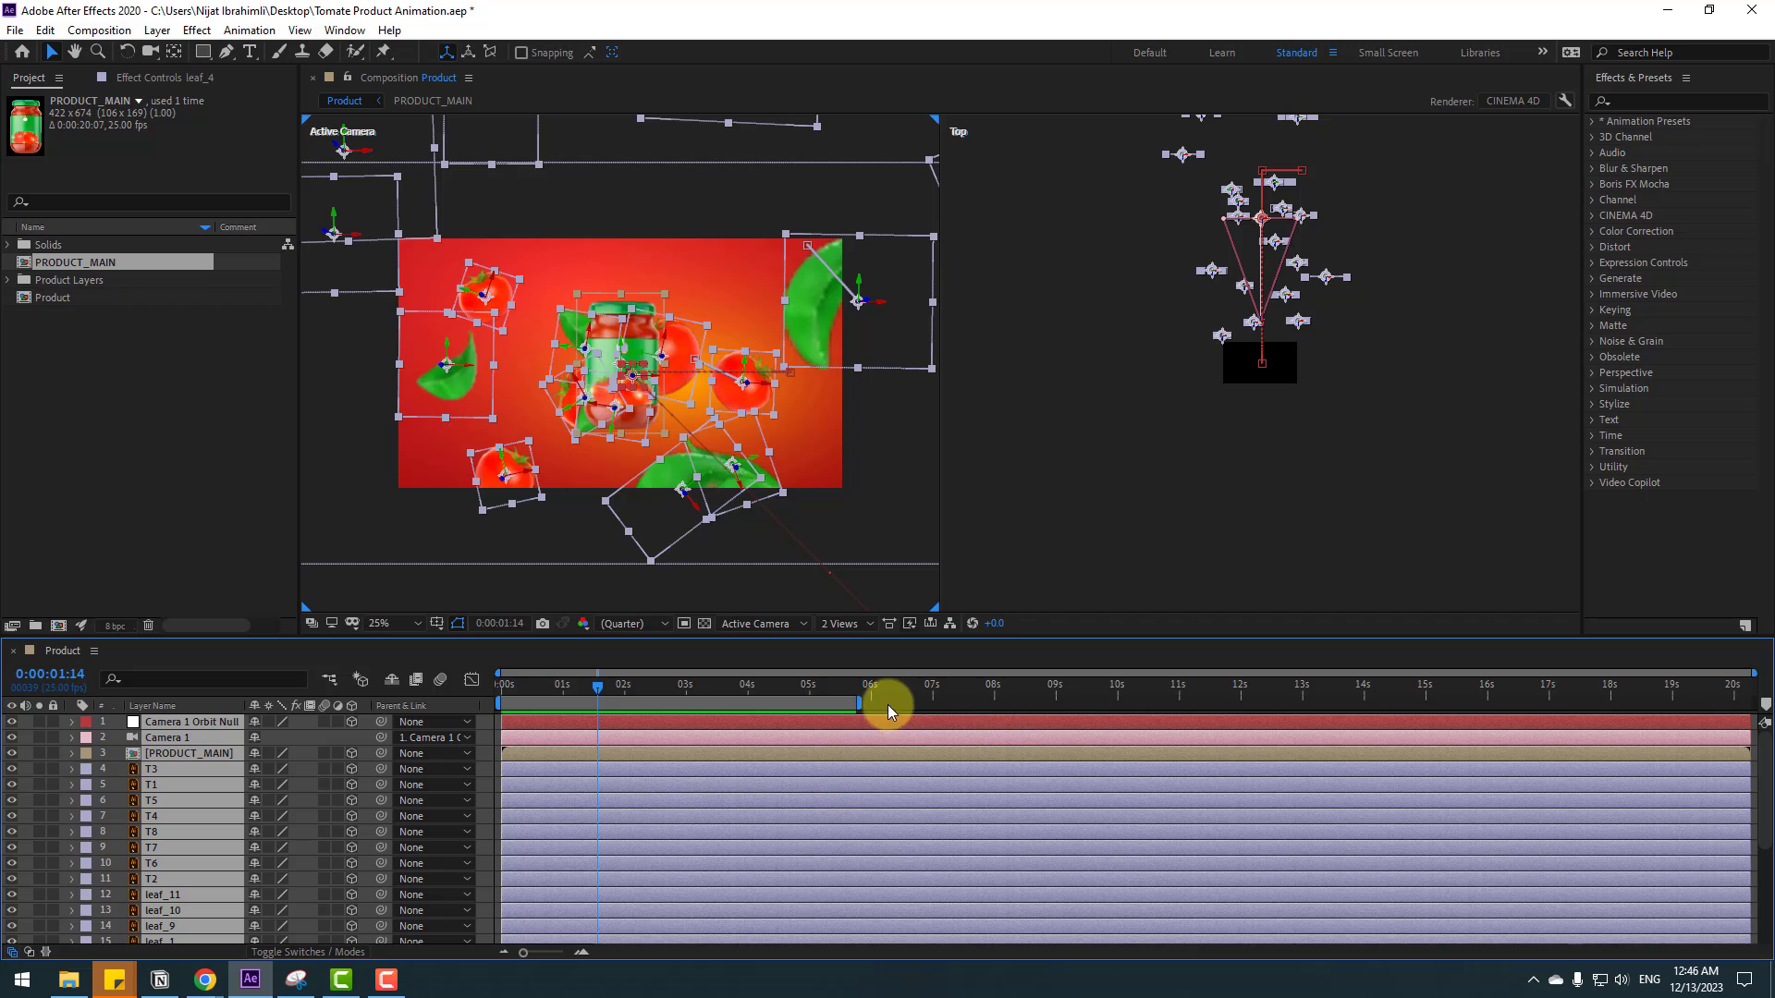
left_click(324, 557)
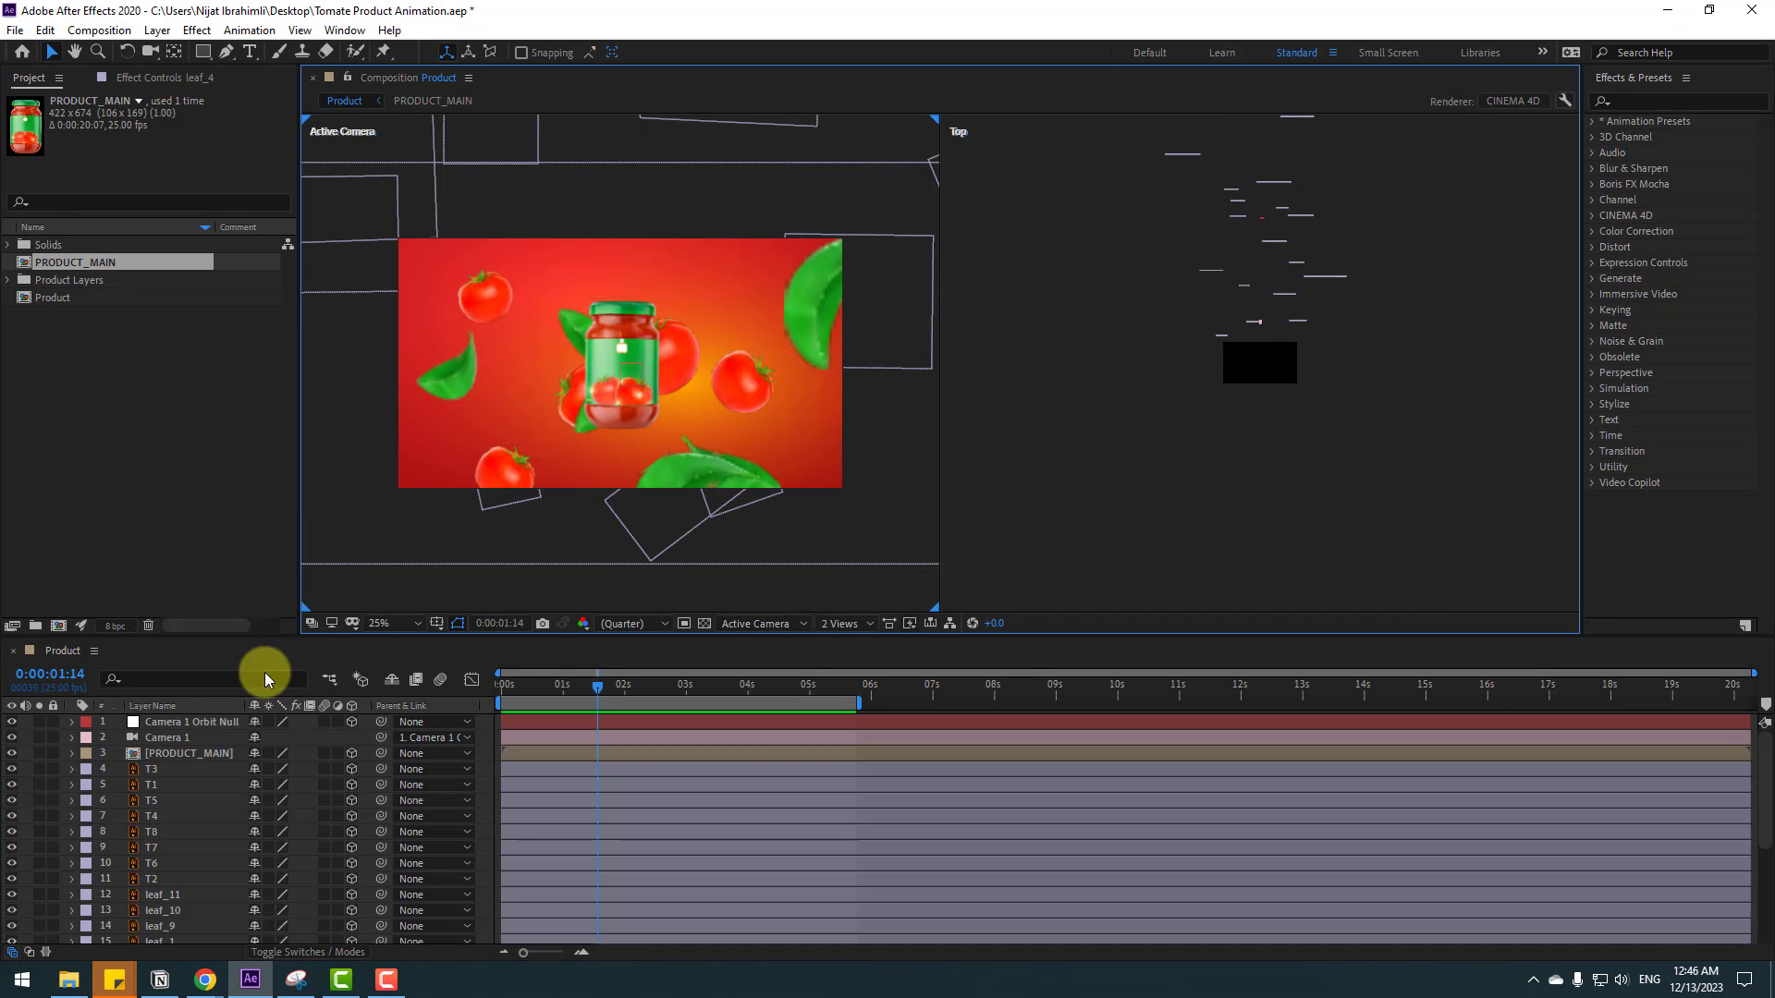
- In the PRODUCT_MAIN precomp, duplicate texture_put, rename the copy MATTE and place the texture layer directly beneath it
double_click(205, 752)
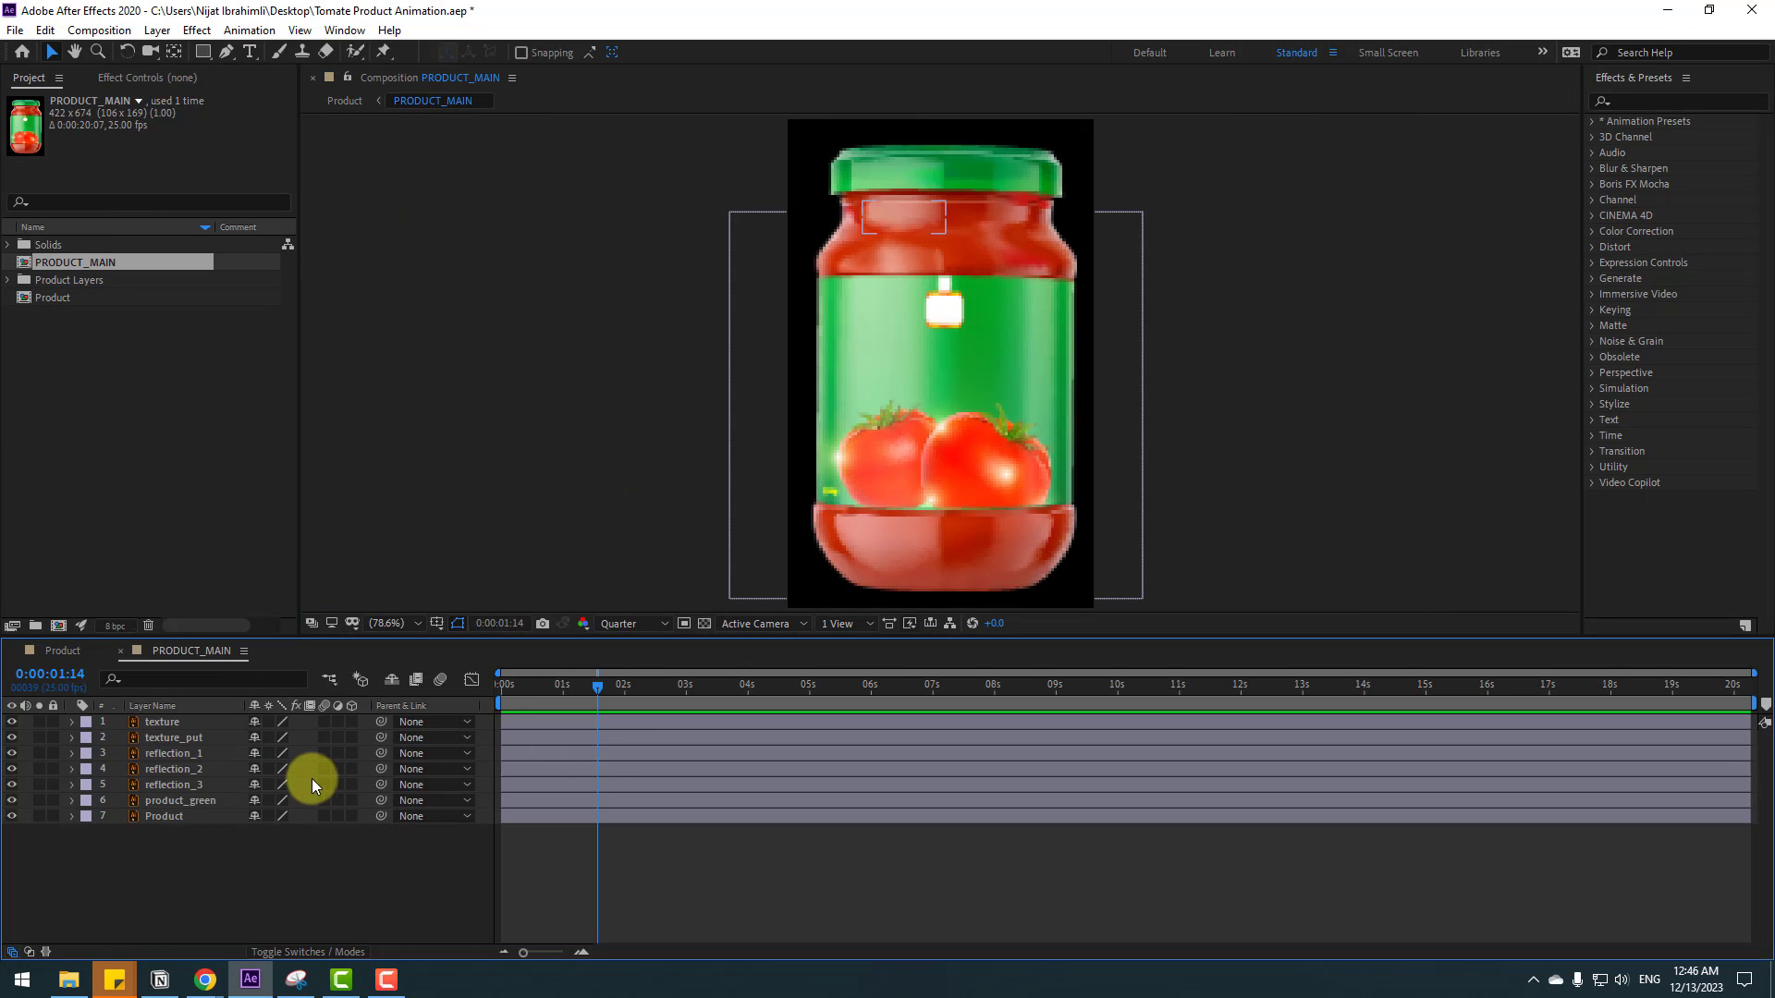
left_click(165, 739)
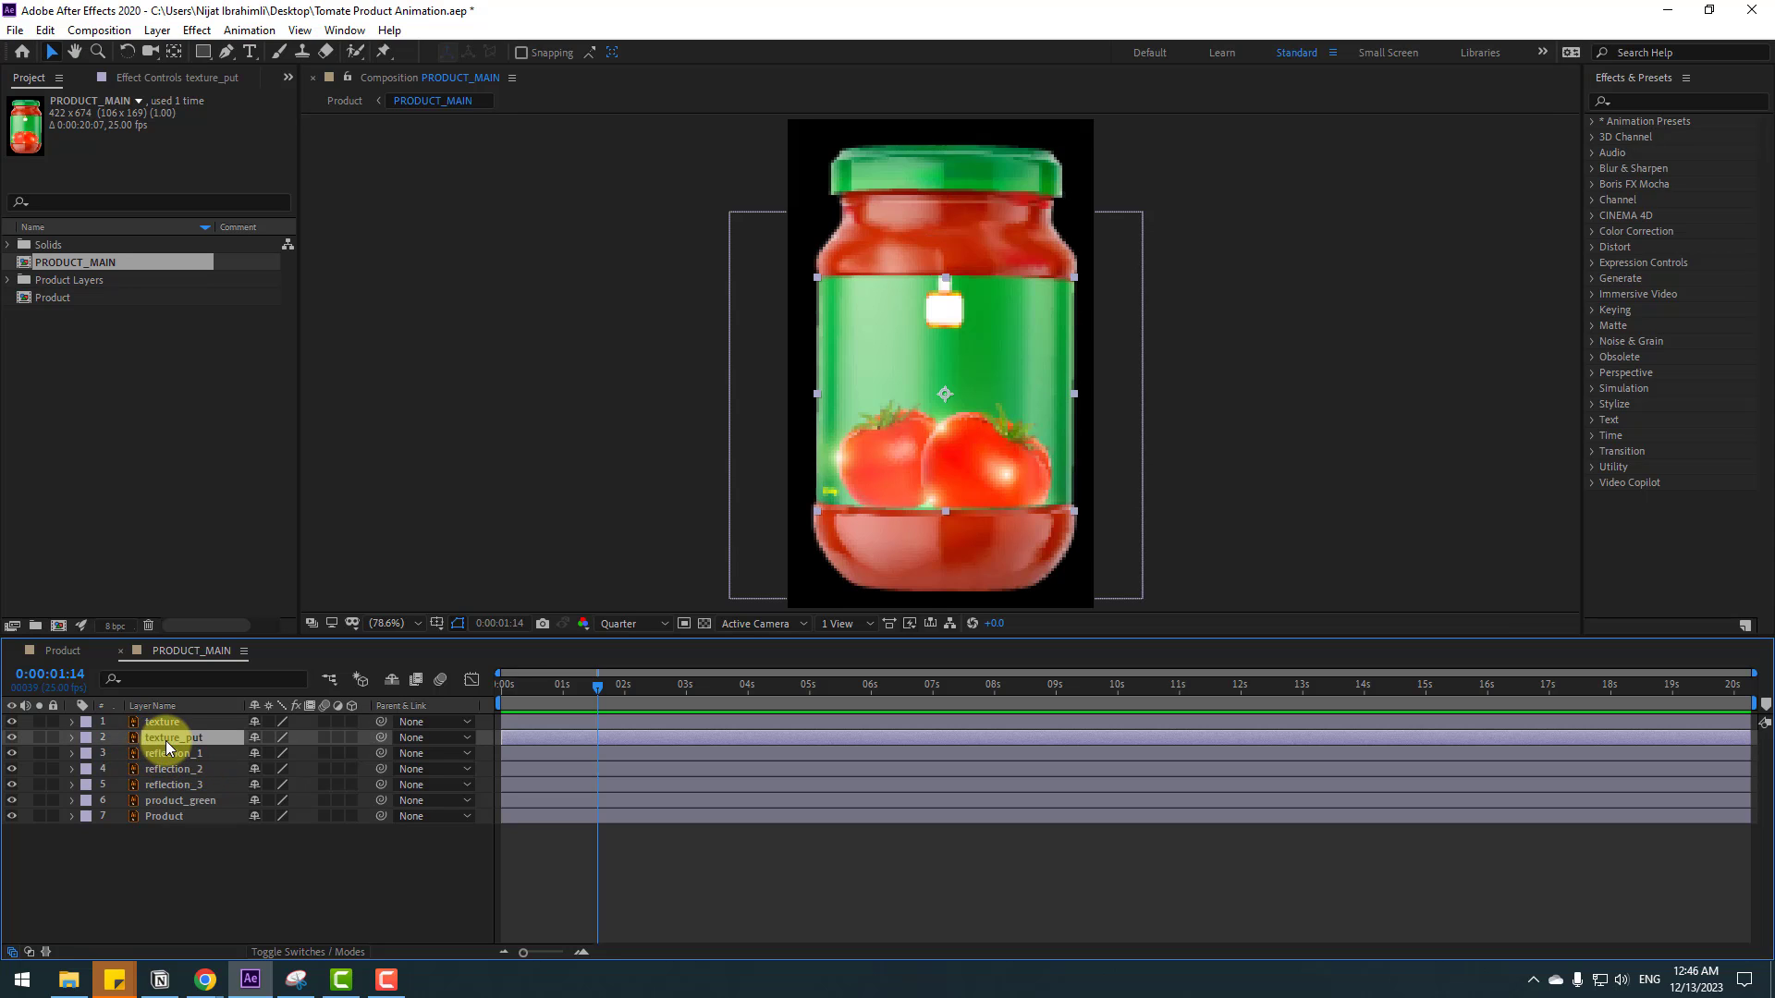
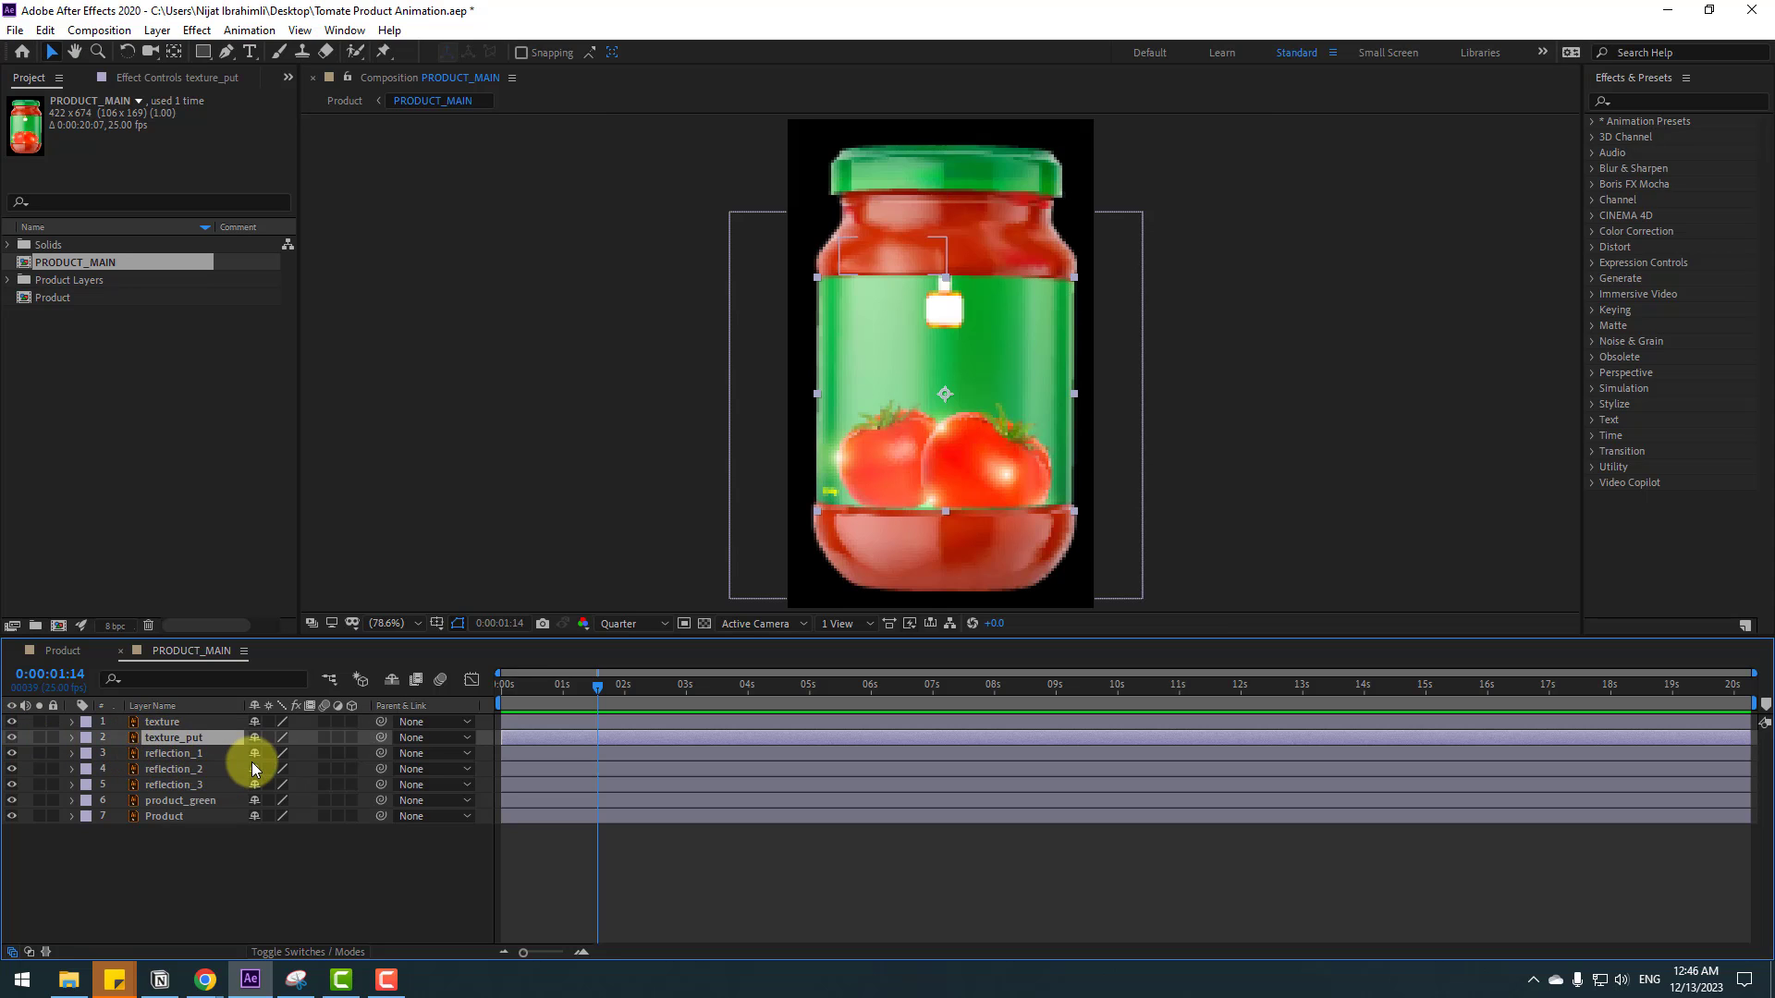
key("ctrl+d")
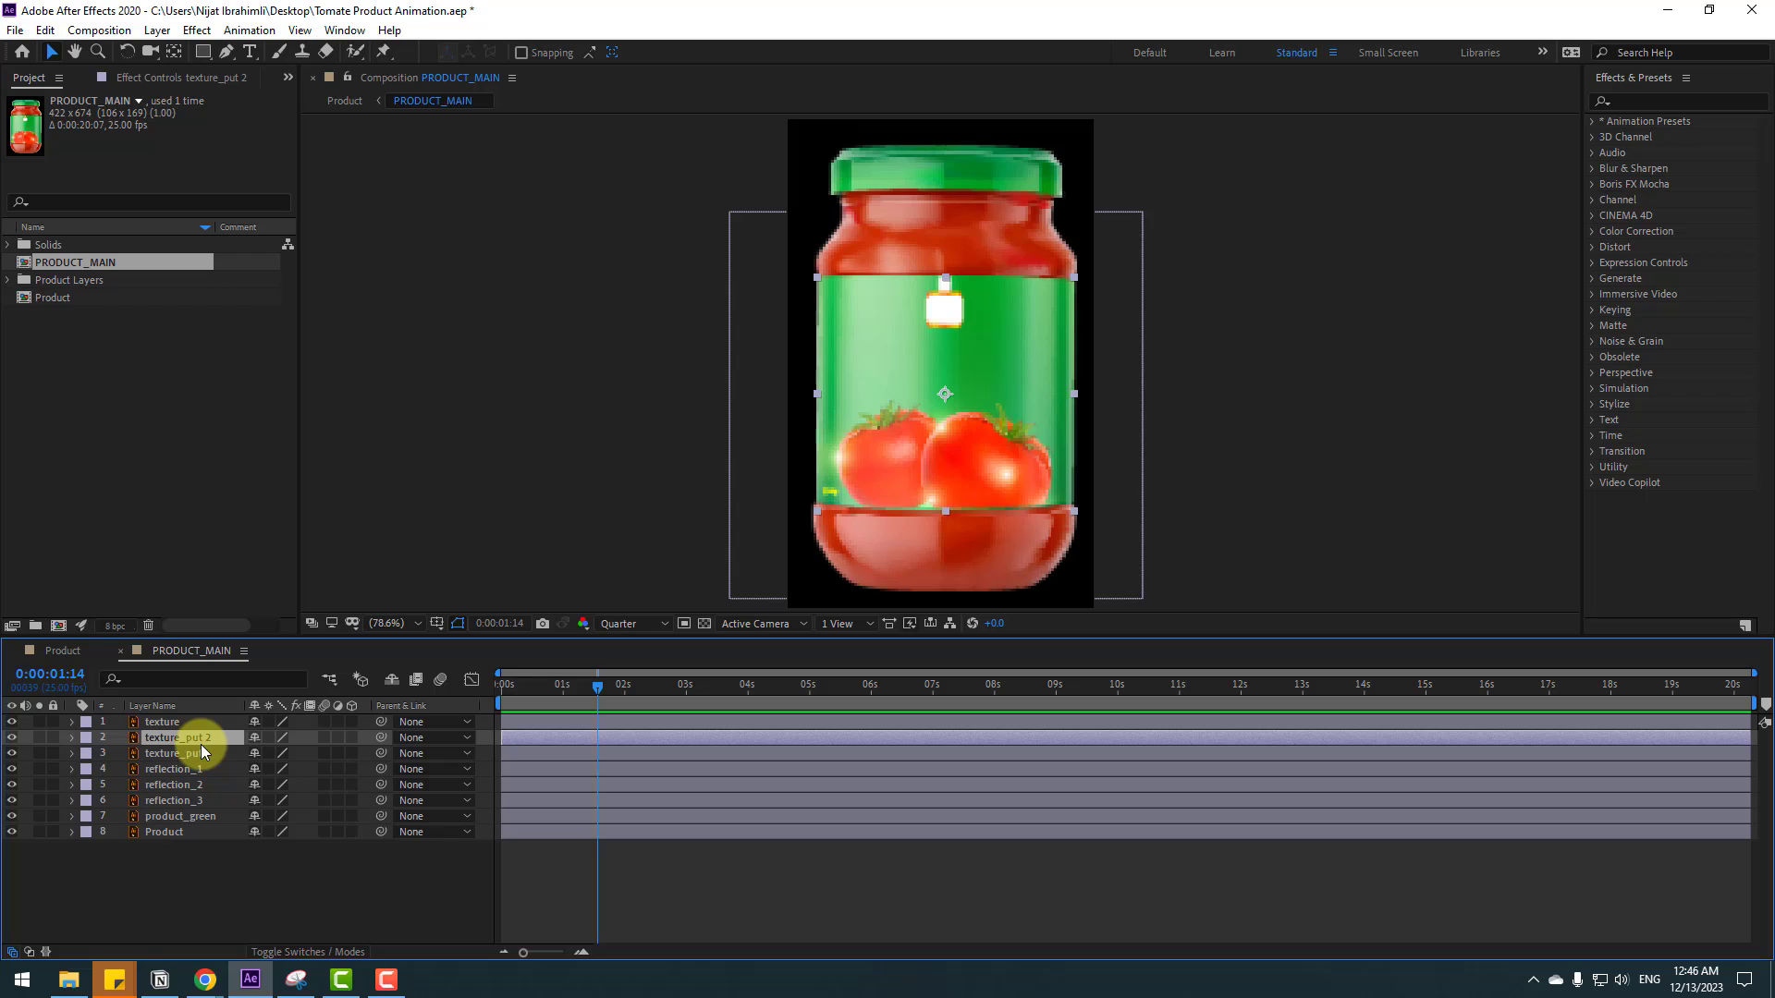
key("Return")
left_click(168, 725)
left_click_drag(169, 719, 185, 741)
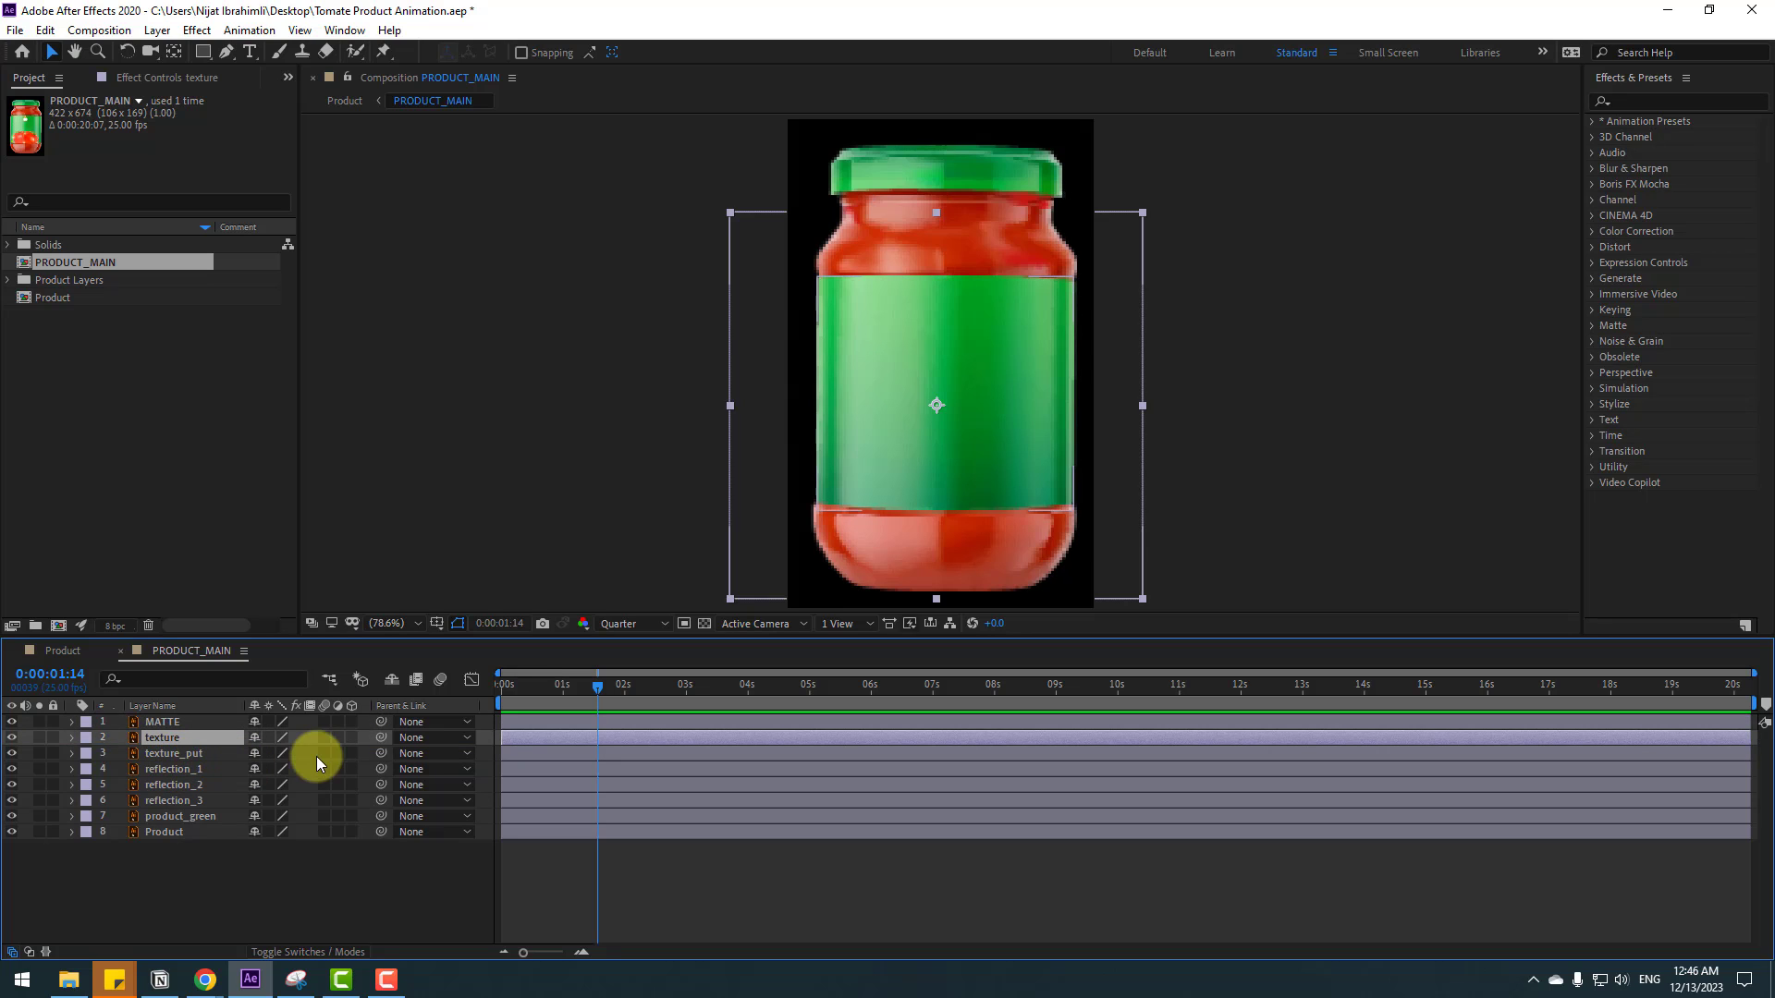
- Set the texture layer's track matte to Alpha Matte "MATTE"
left_click(292, 950)
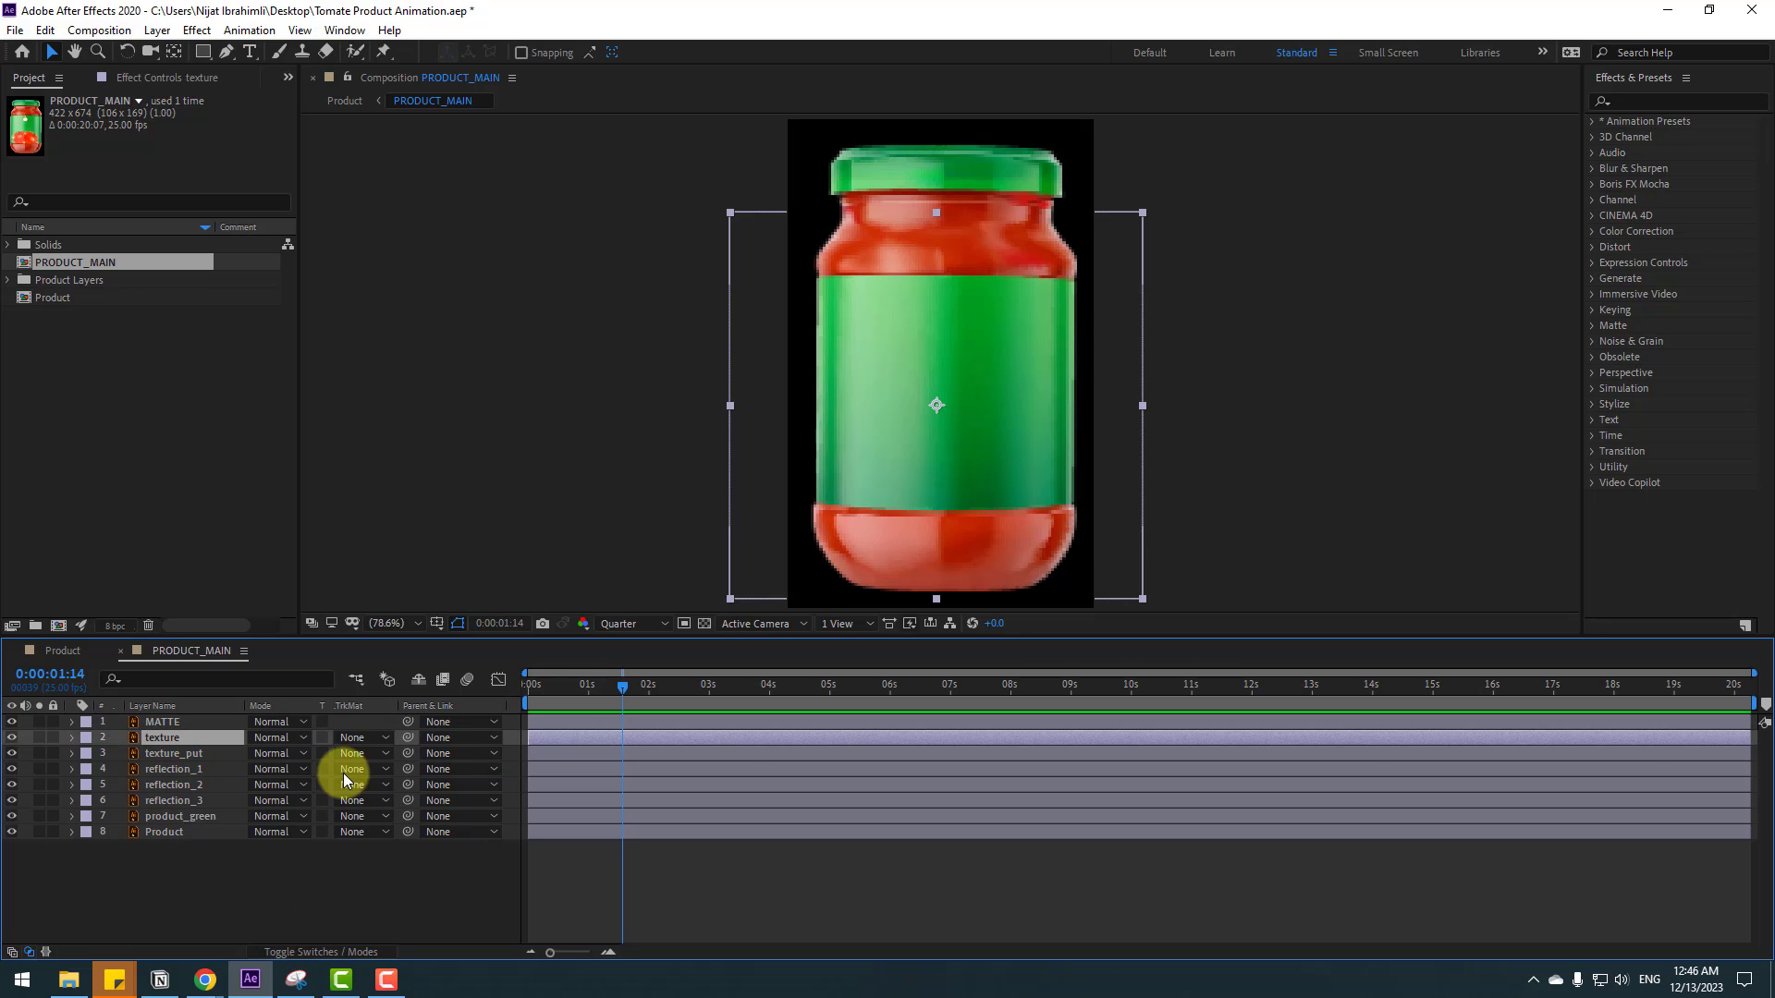
left_click(351, 739)
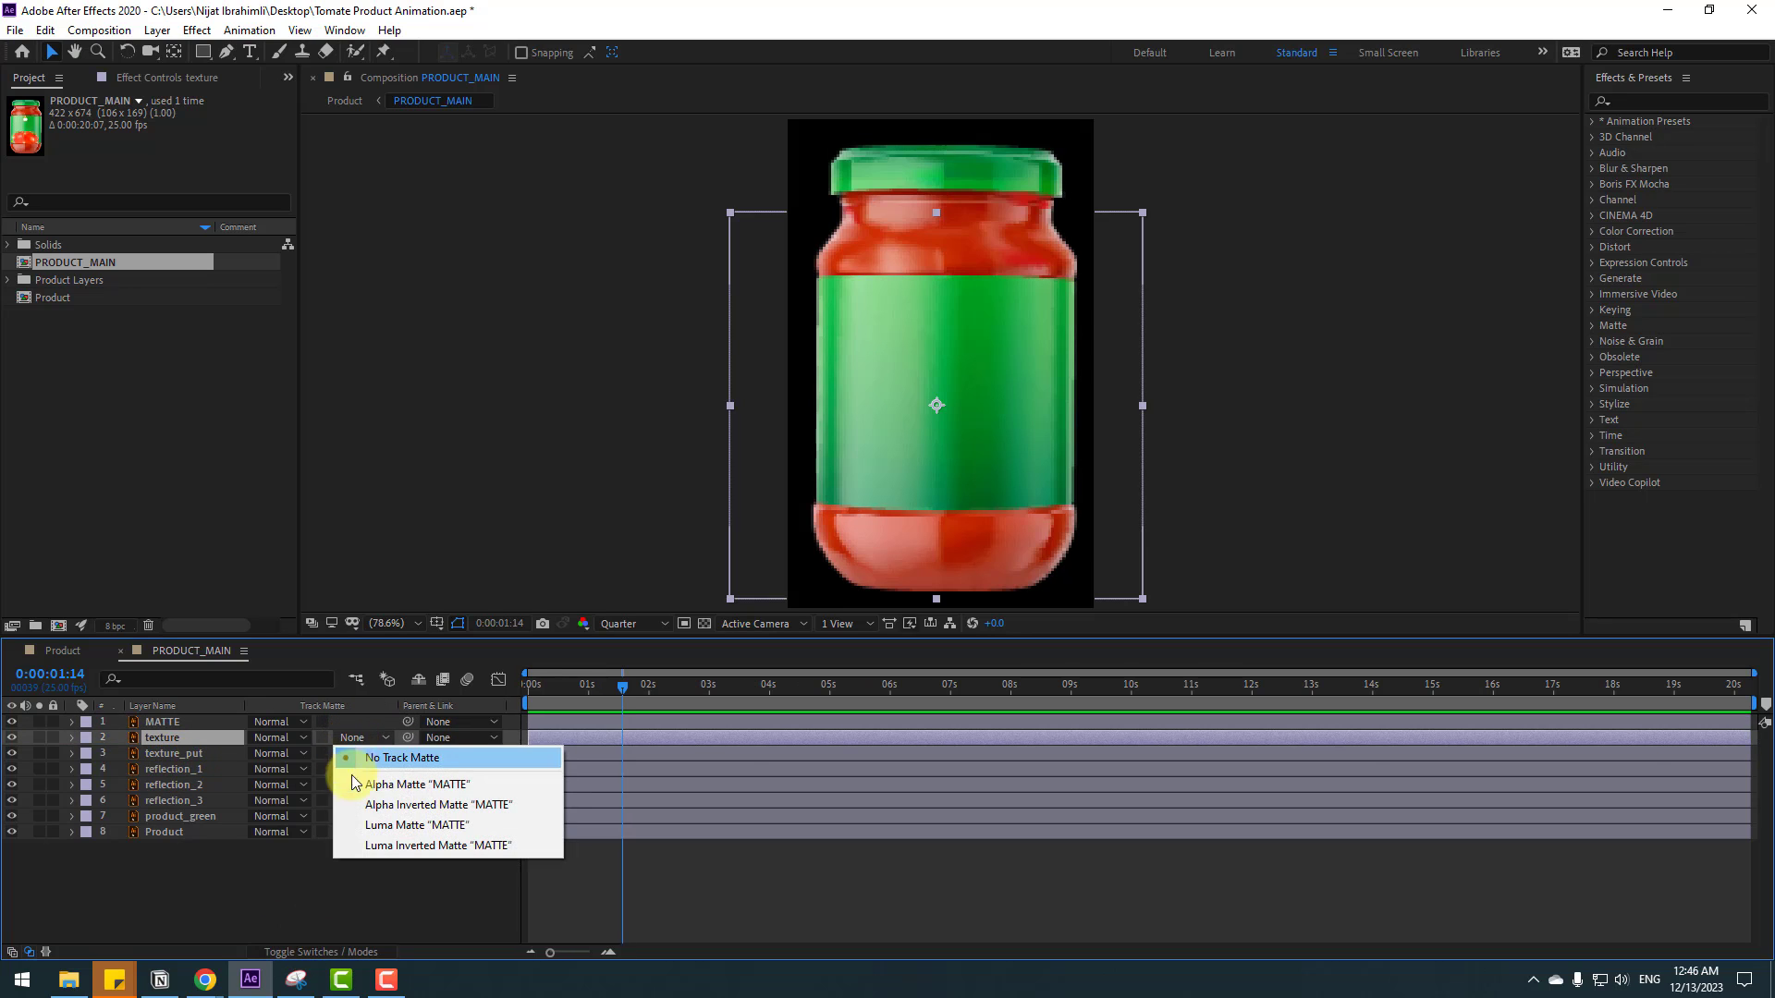
left_click(470, 786)
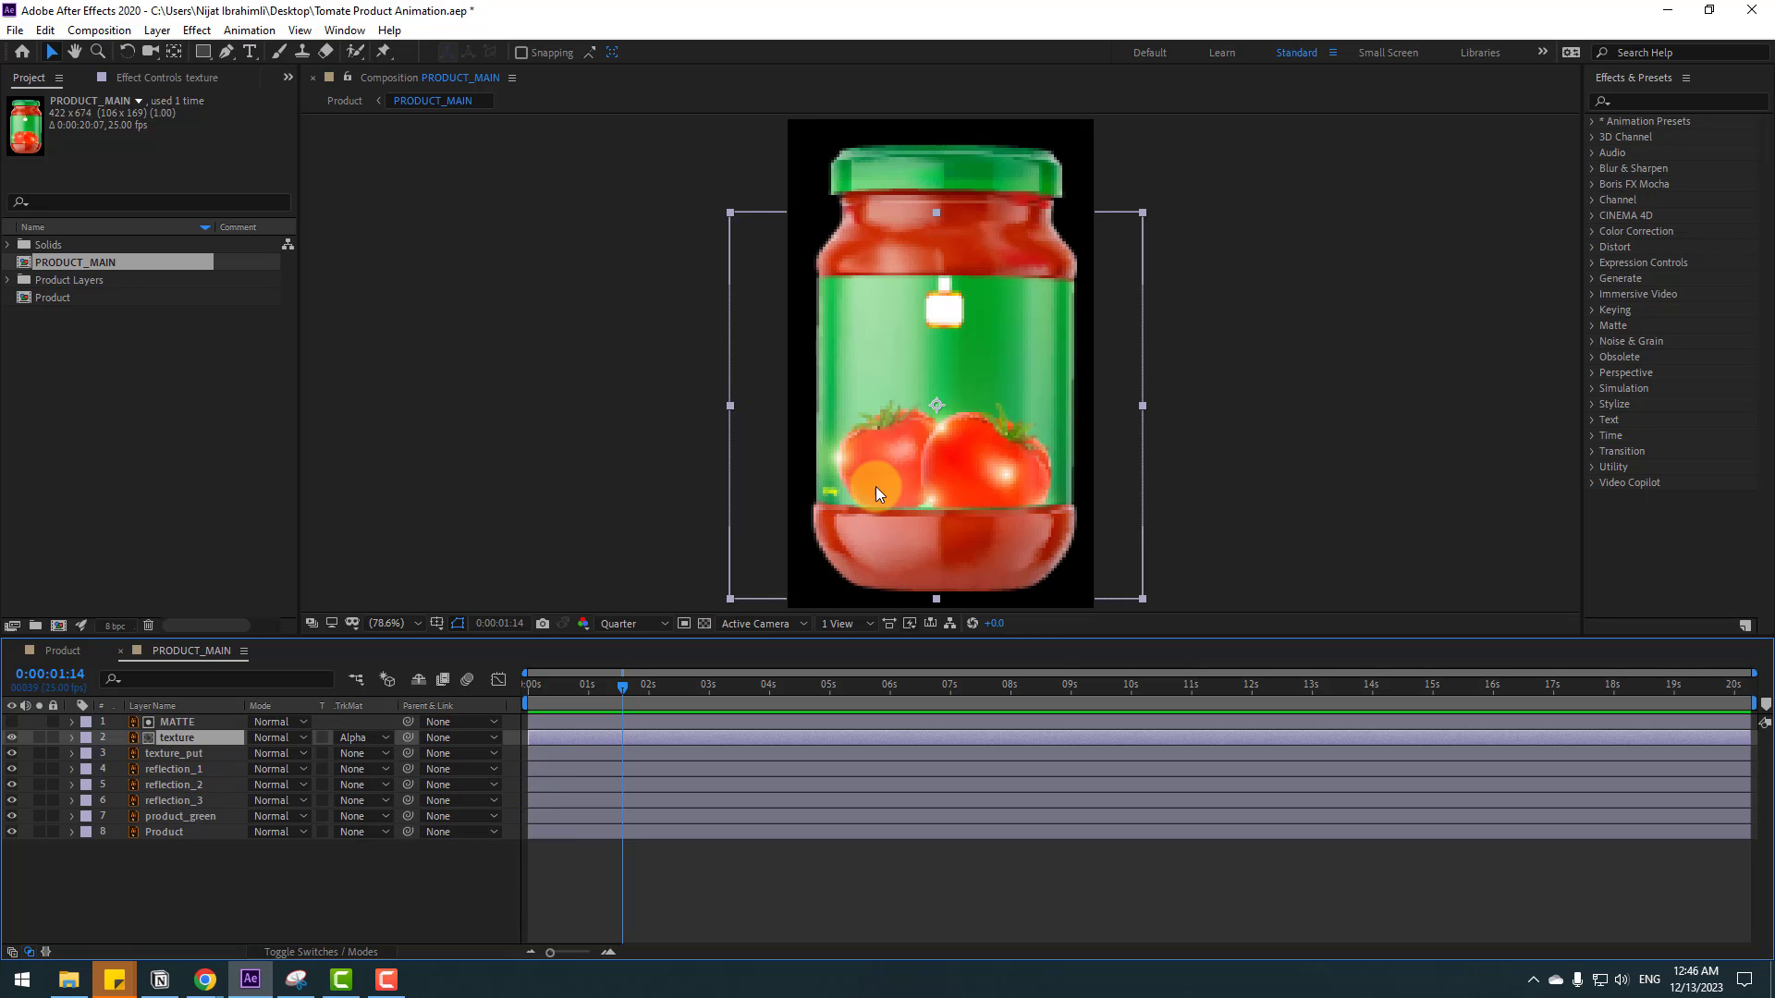
mouse_move(938, 476)
left_mouse_down()
mouse_move(849, 476)
mouse_move(1017, 477)
mouse_move(844, 491)
mouse_move(959, 484)
mouse_move(961, 462)
left_mouse_up()
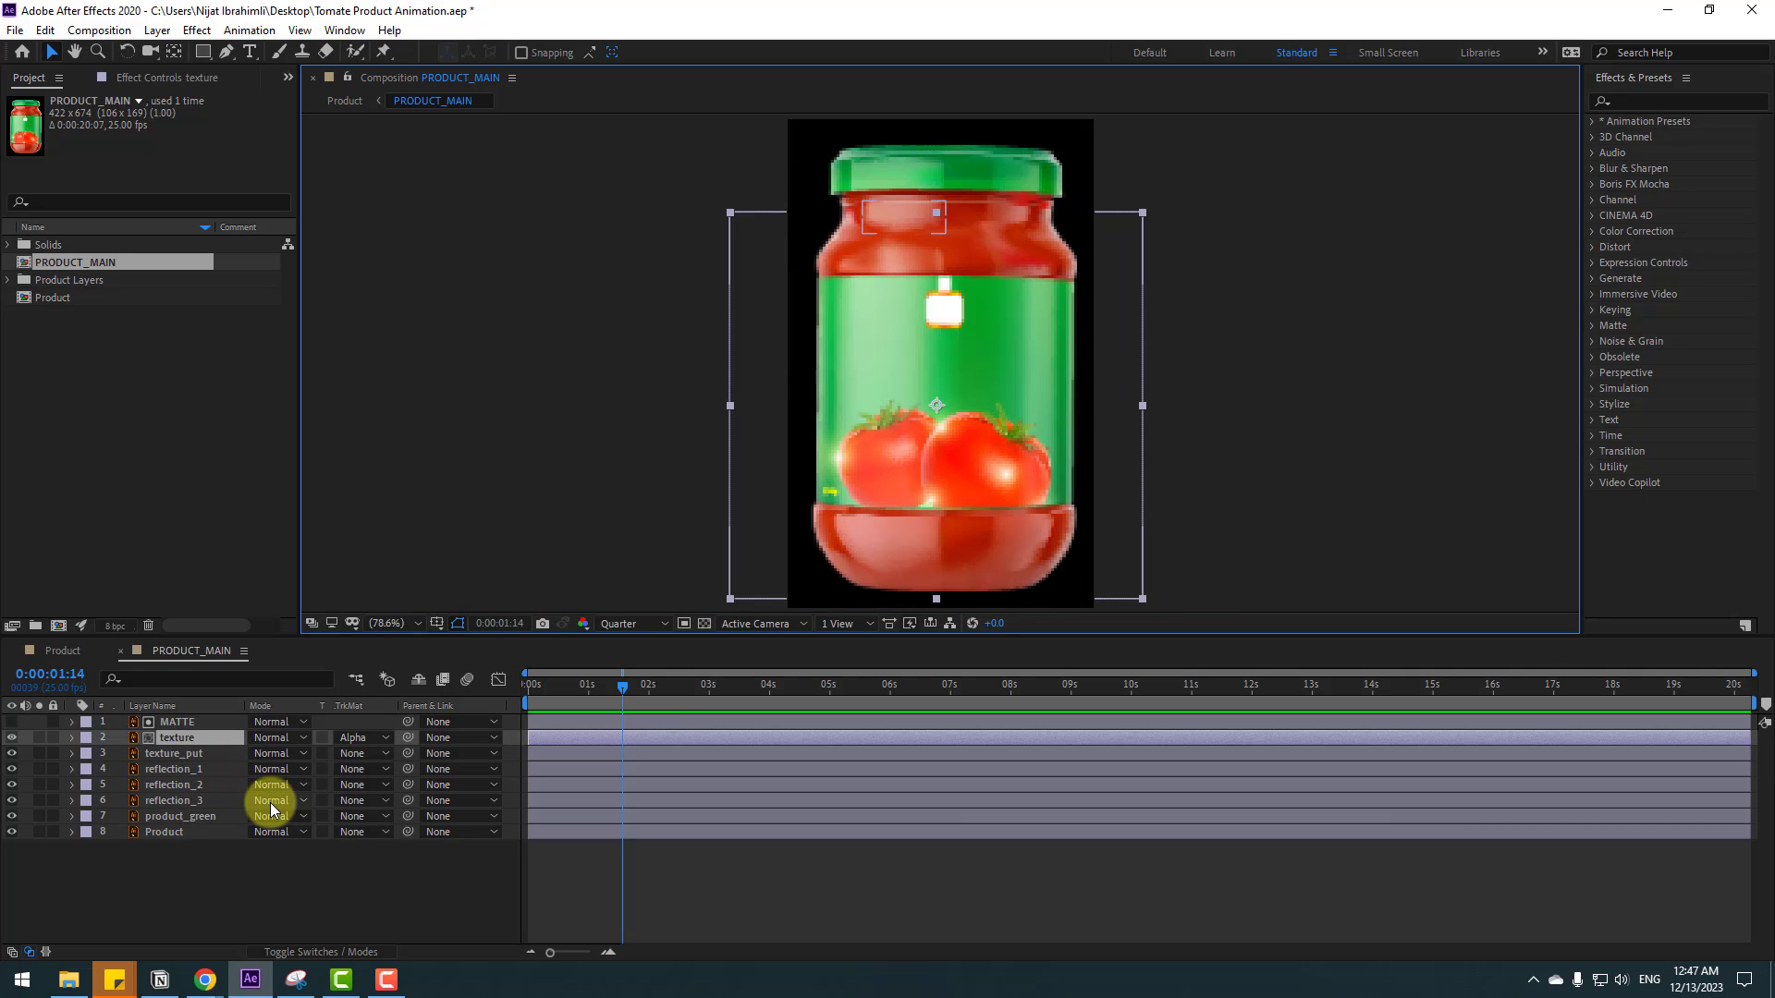
- In the Product composition, show the Camera 1 Orbit Null's Position keyframes and move the time to its third keyframe at 0:00:03:14
left_click(63, 651)
left_click_drag(601, 686, 747, 692)
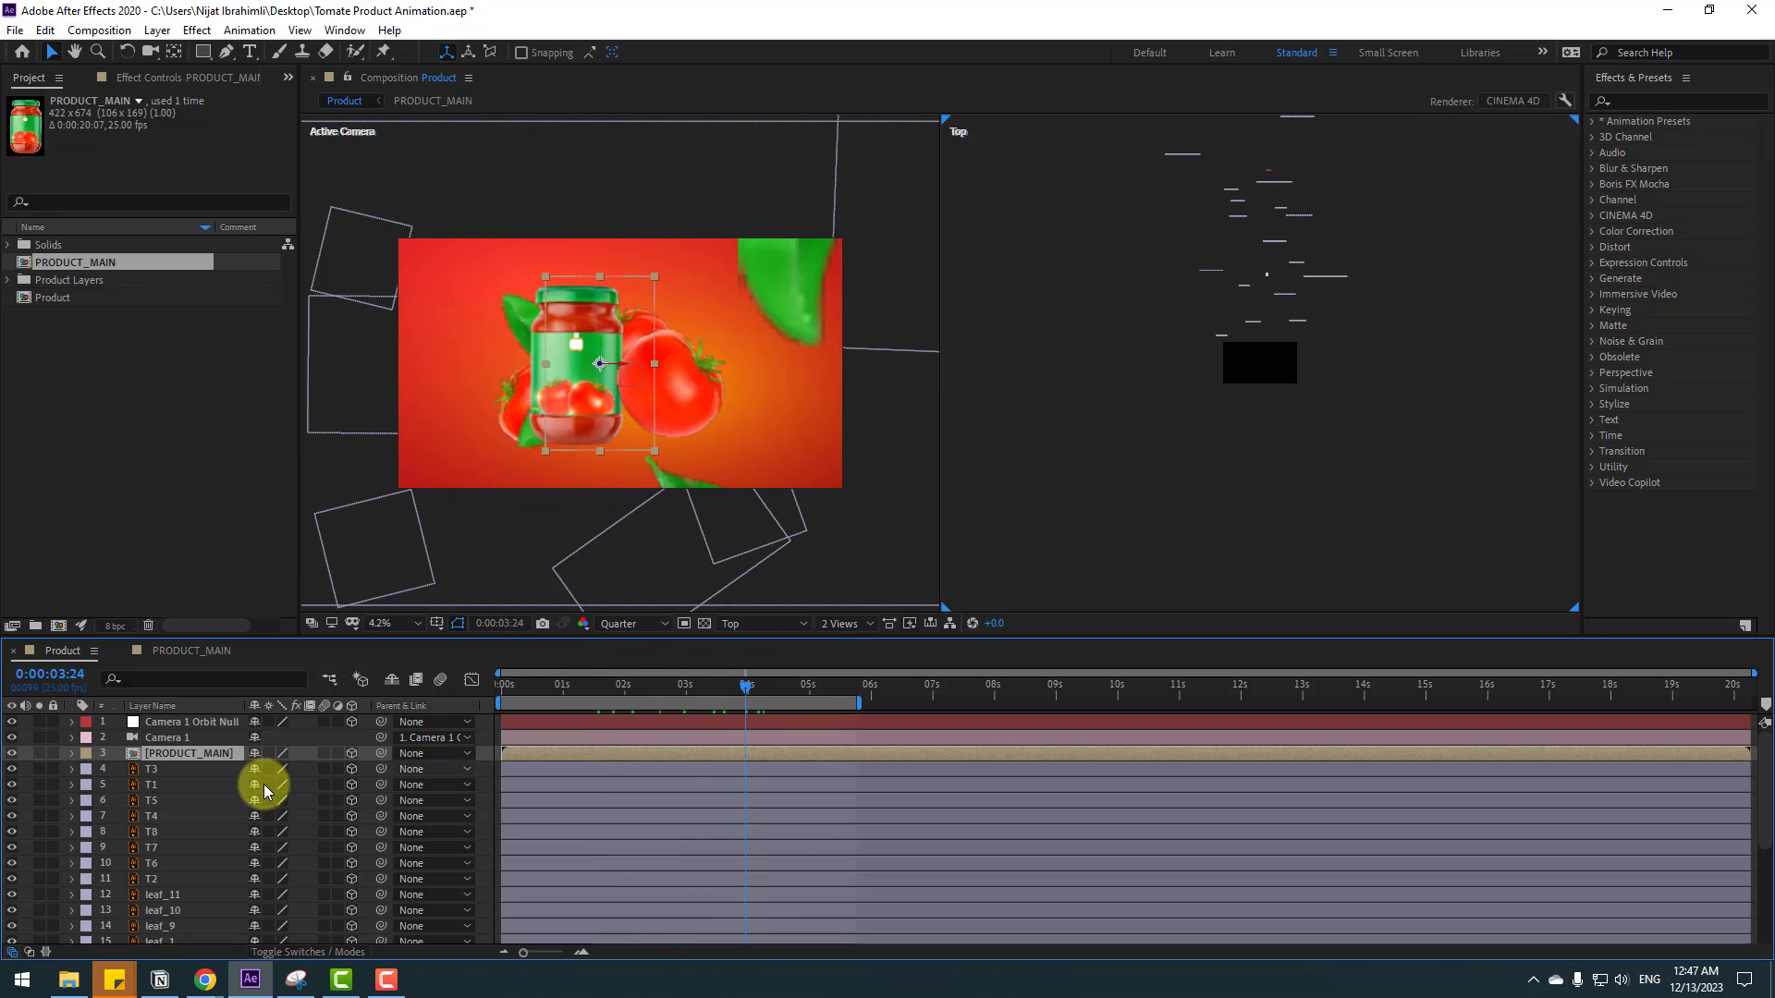
left_click(226, 721)
key("p")
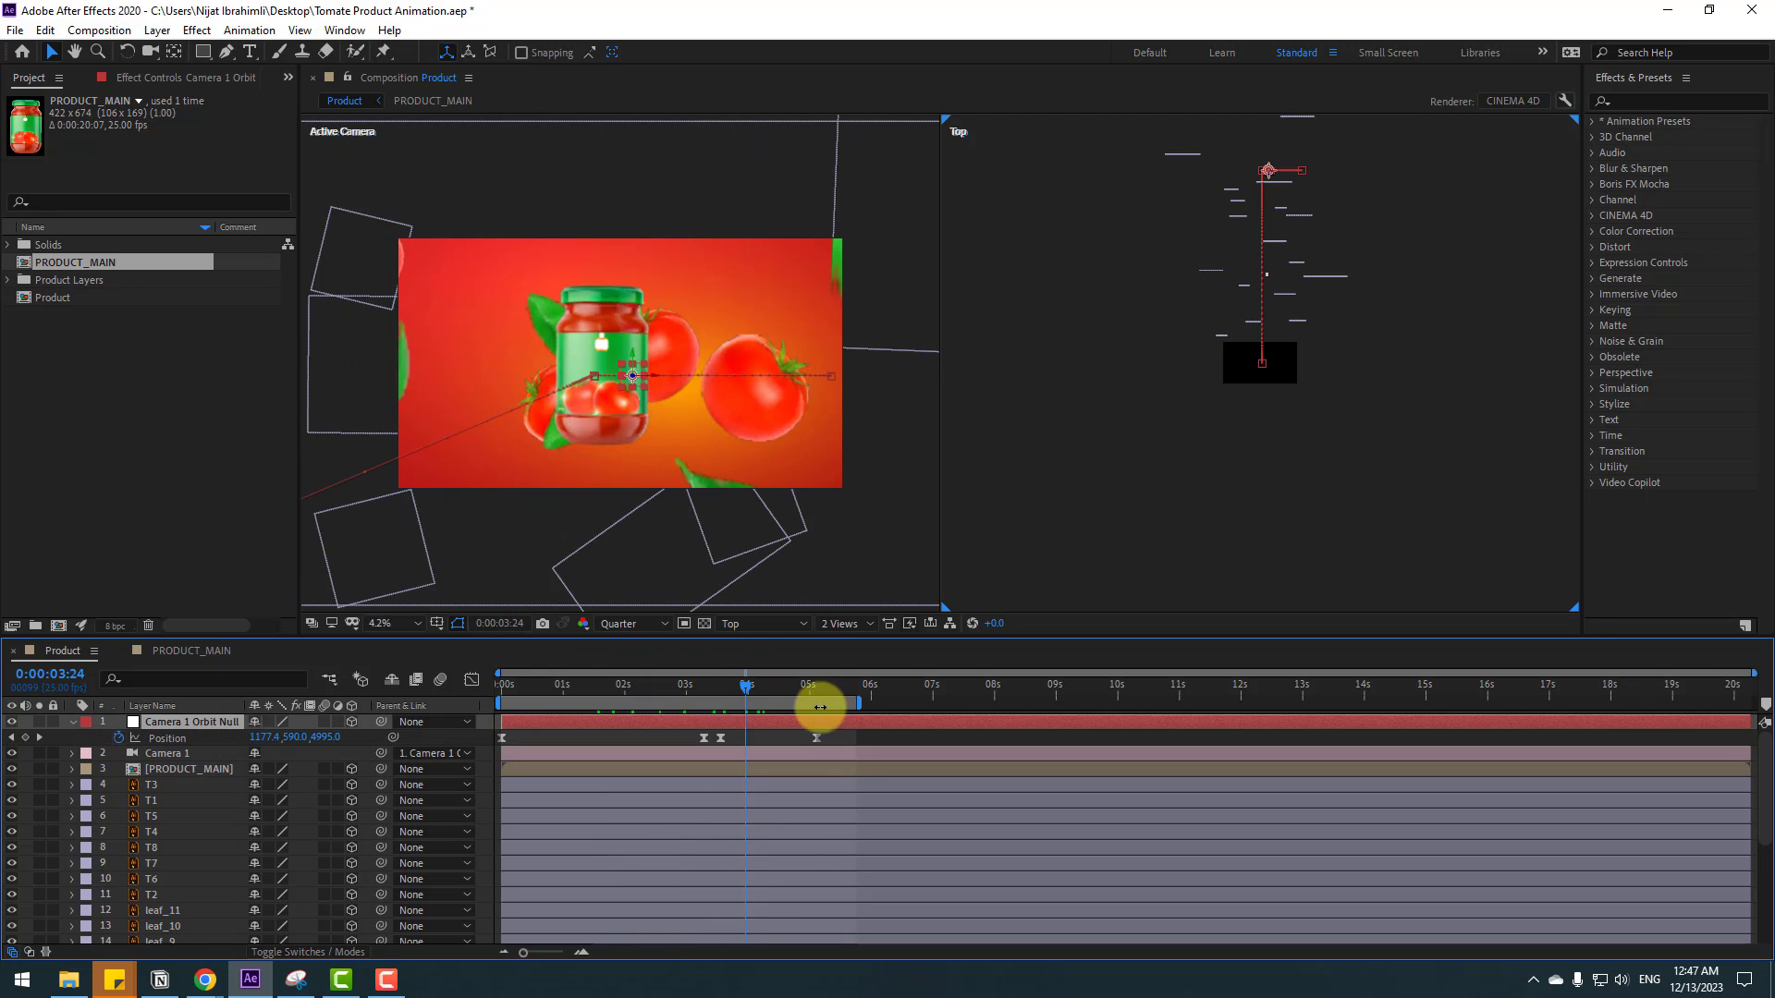
left_click(720, 684)
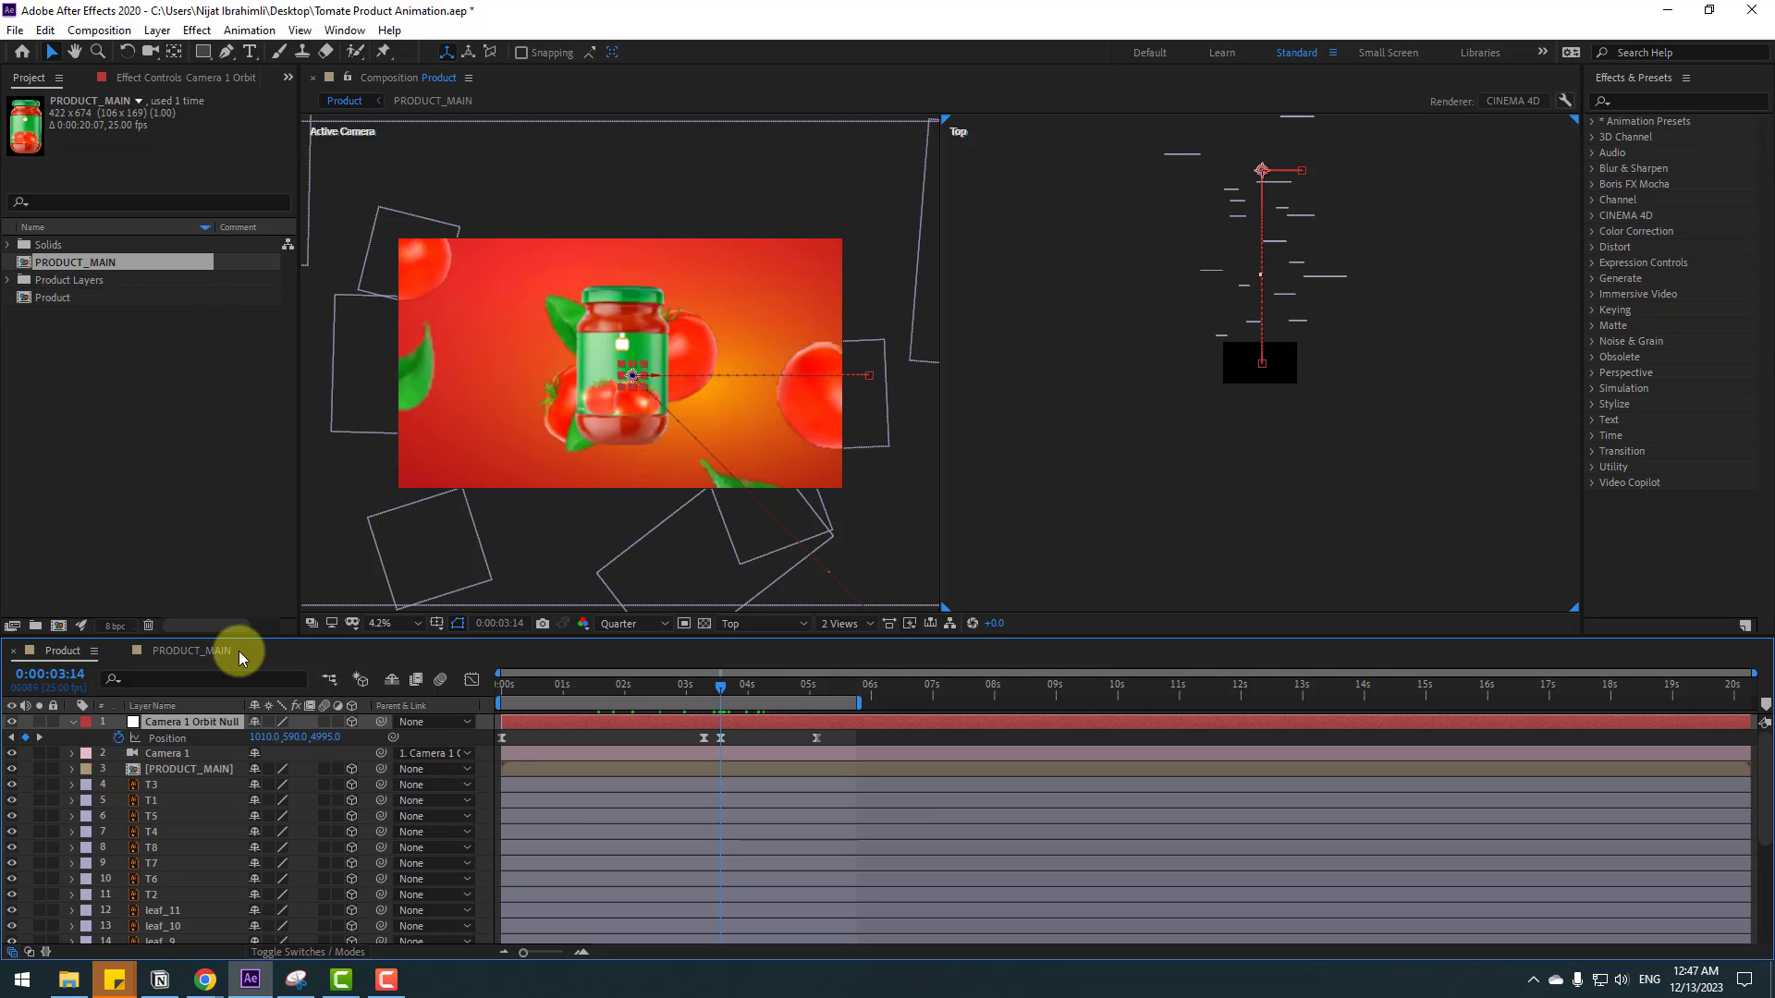
- In PRODUCT_MAIN, add a Position keyframe to the texture layer at 0:00:03:14 and shift its X position to 240.1
left_click(185, 651)
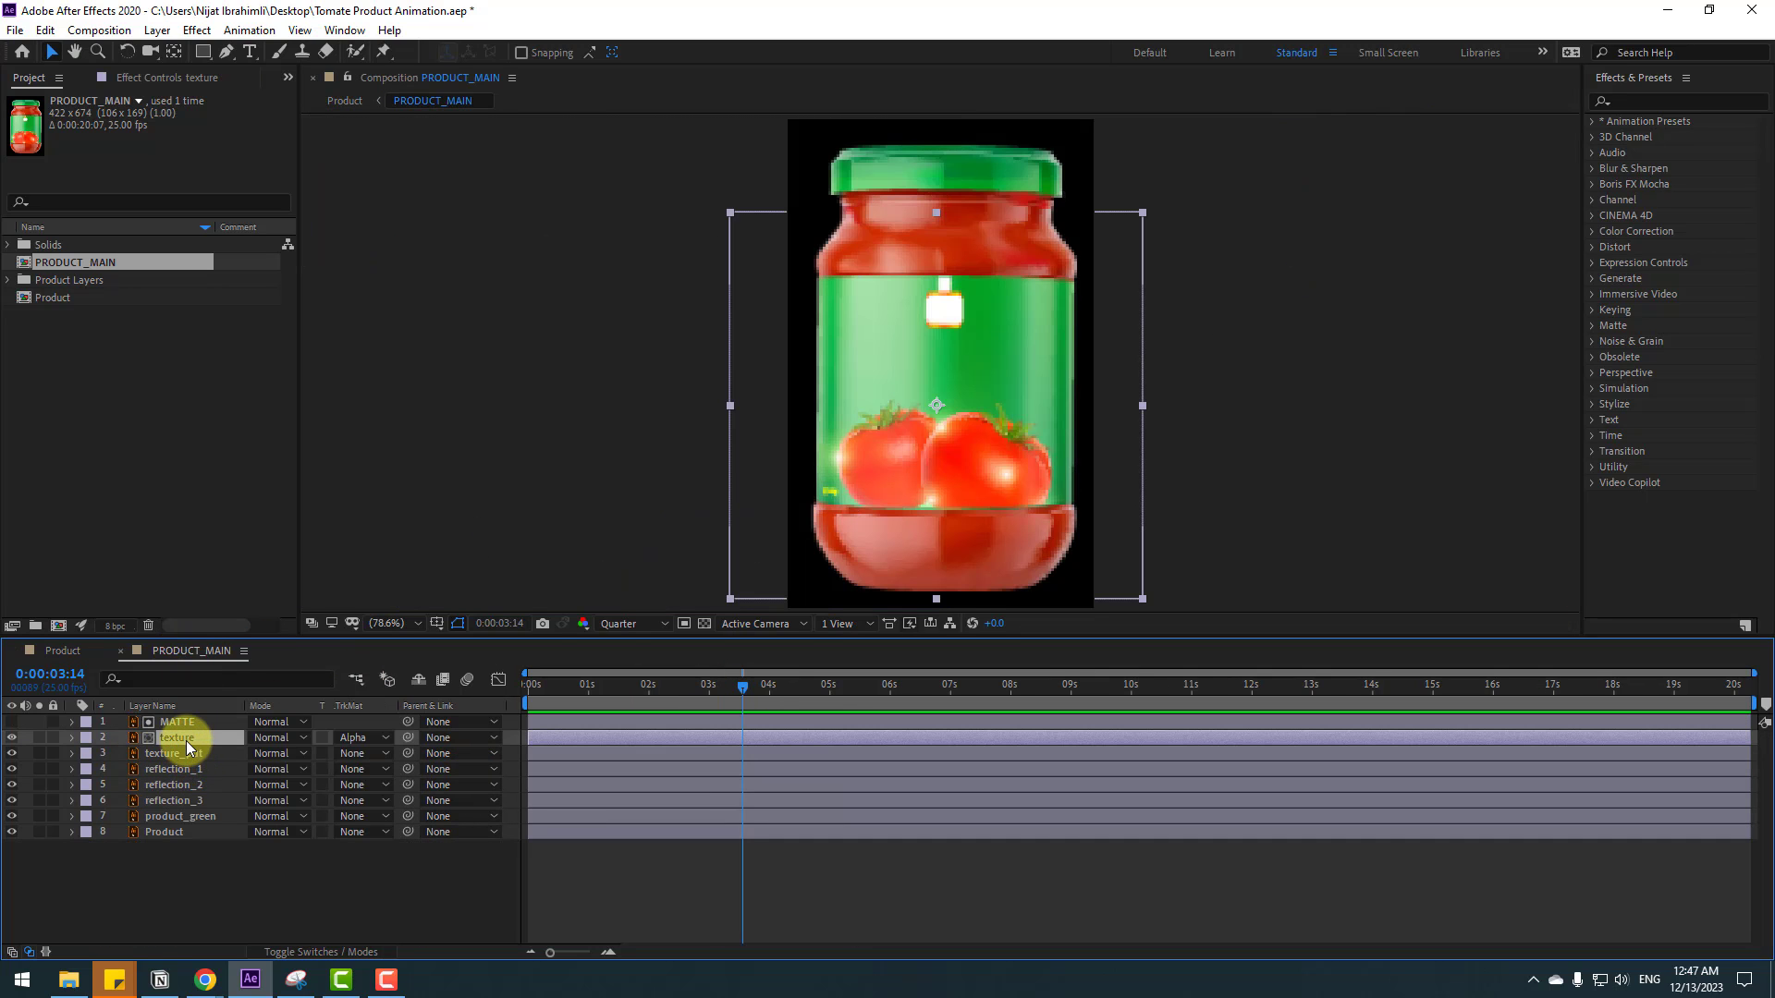
key("p")
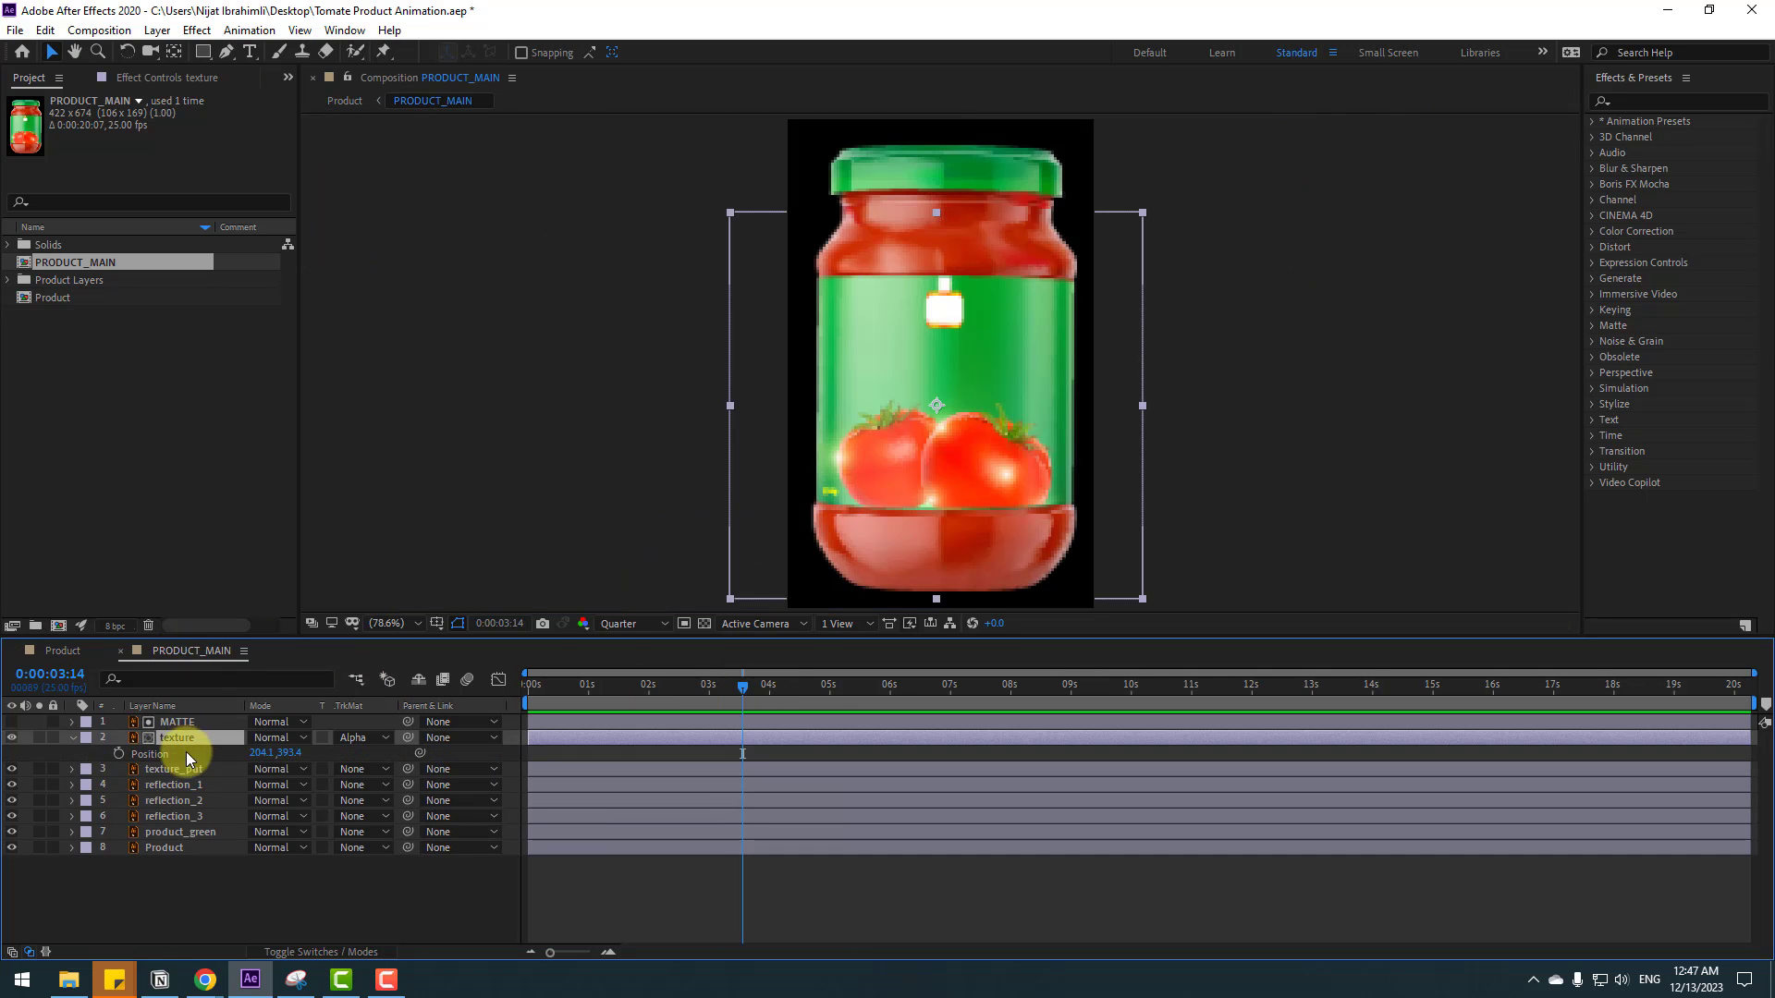
left_click(118, 753)
left_click_drag(268, 751, 302, 752)
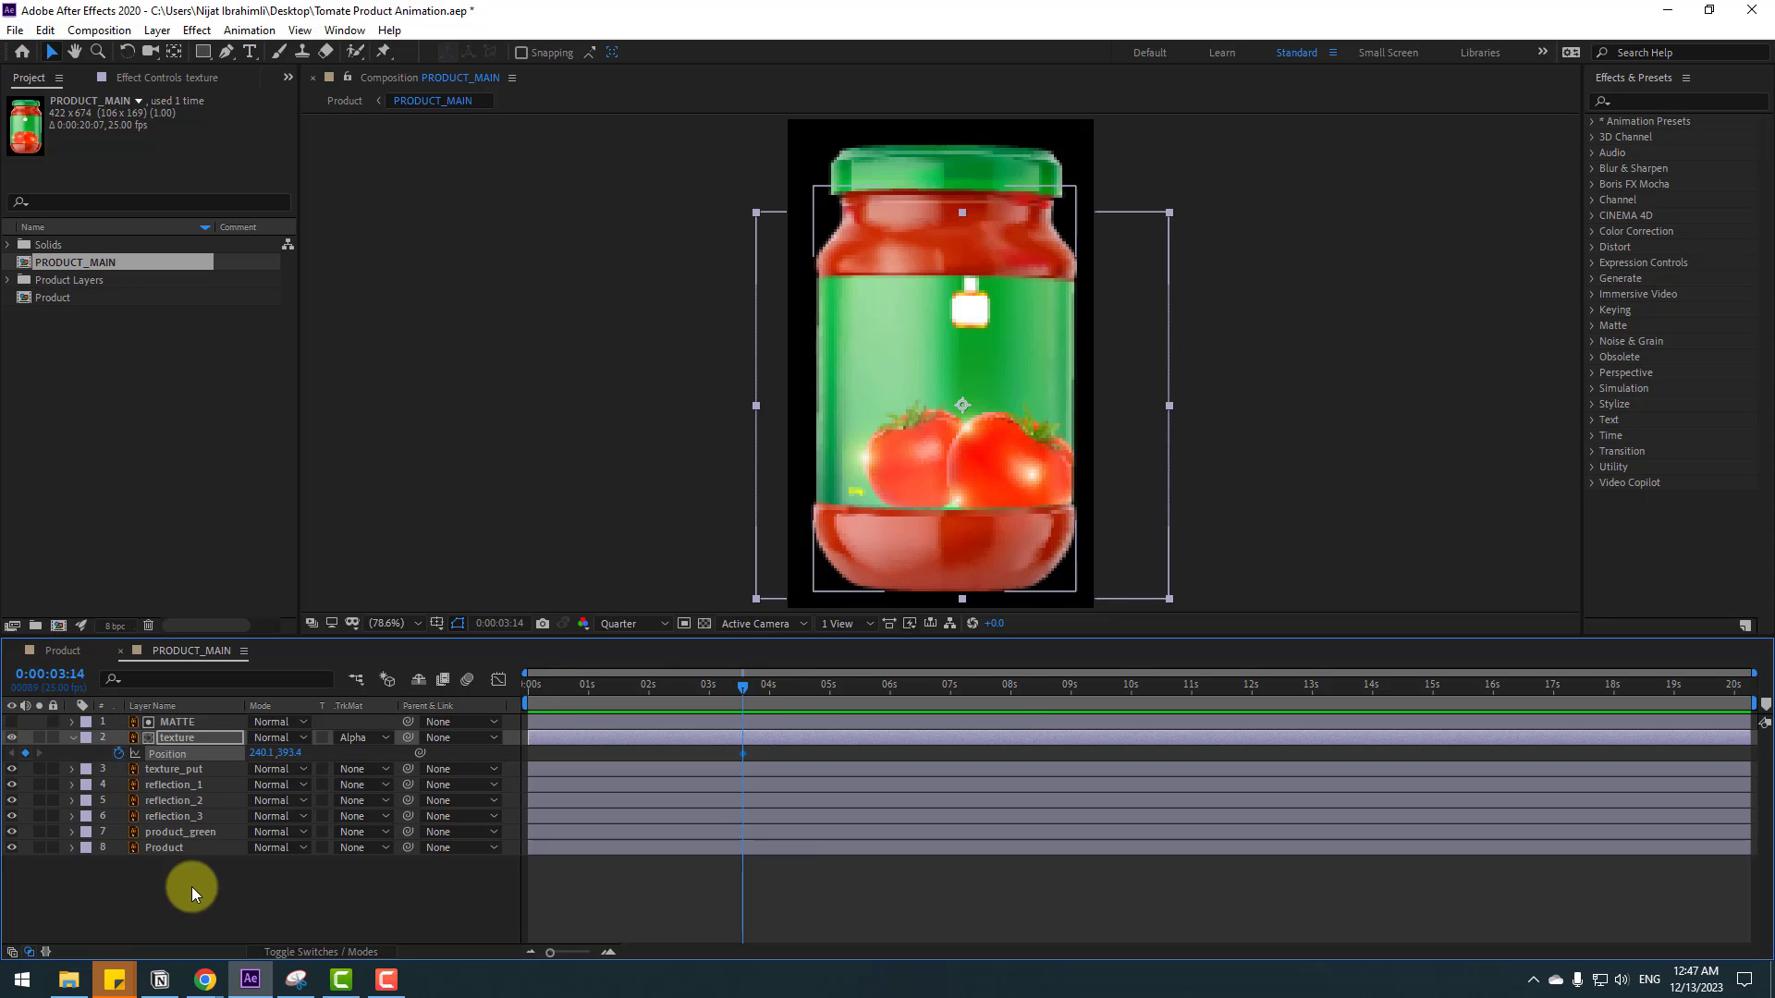
- Add Position keyframes to reflection_1, reflection_2 and reflection_3 at 0:00:03:14
left_click(188, 790)
left_click(174, 816, "shift")
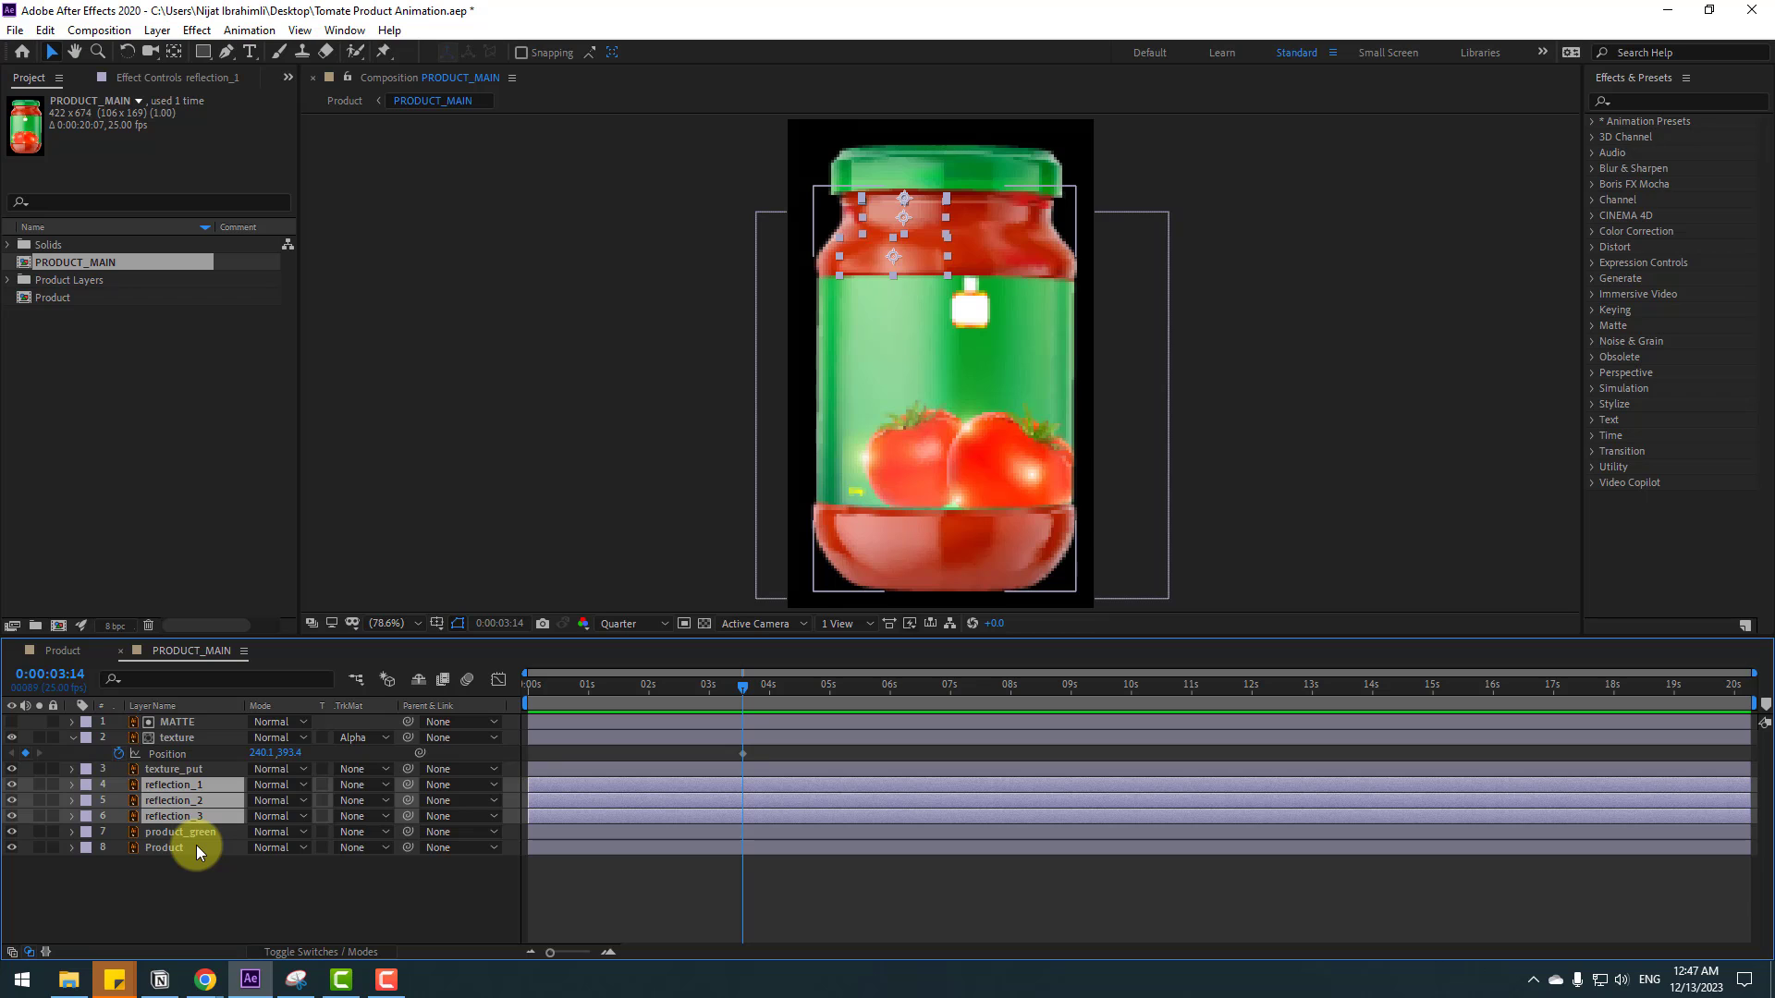
key("p")
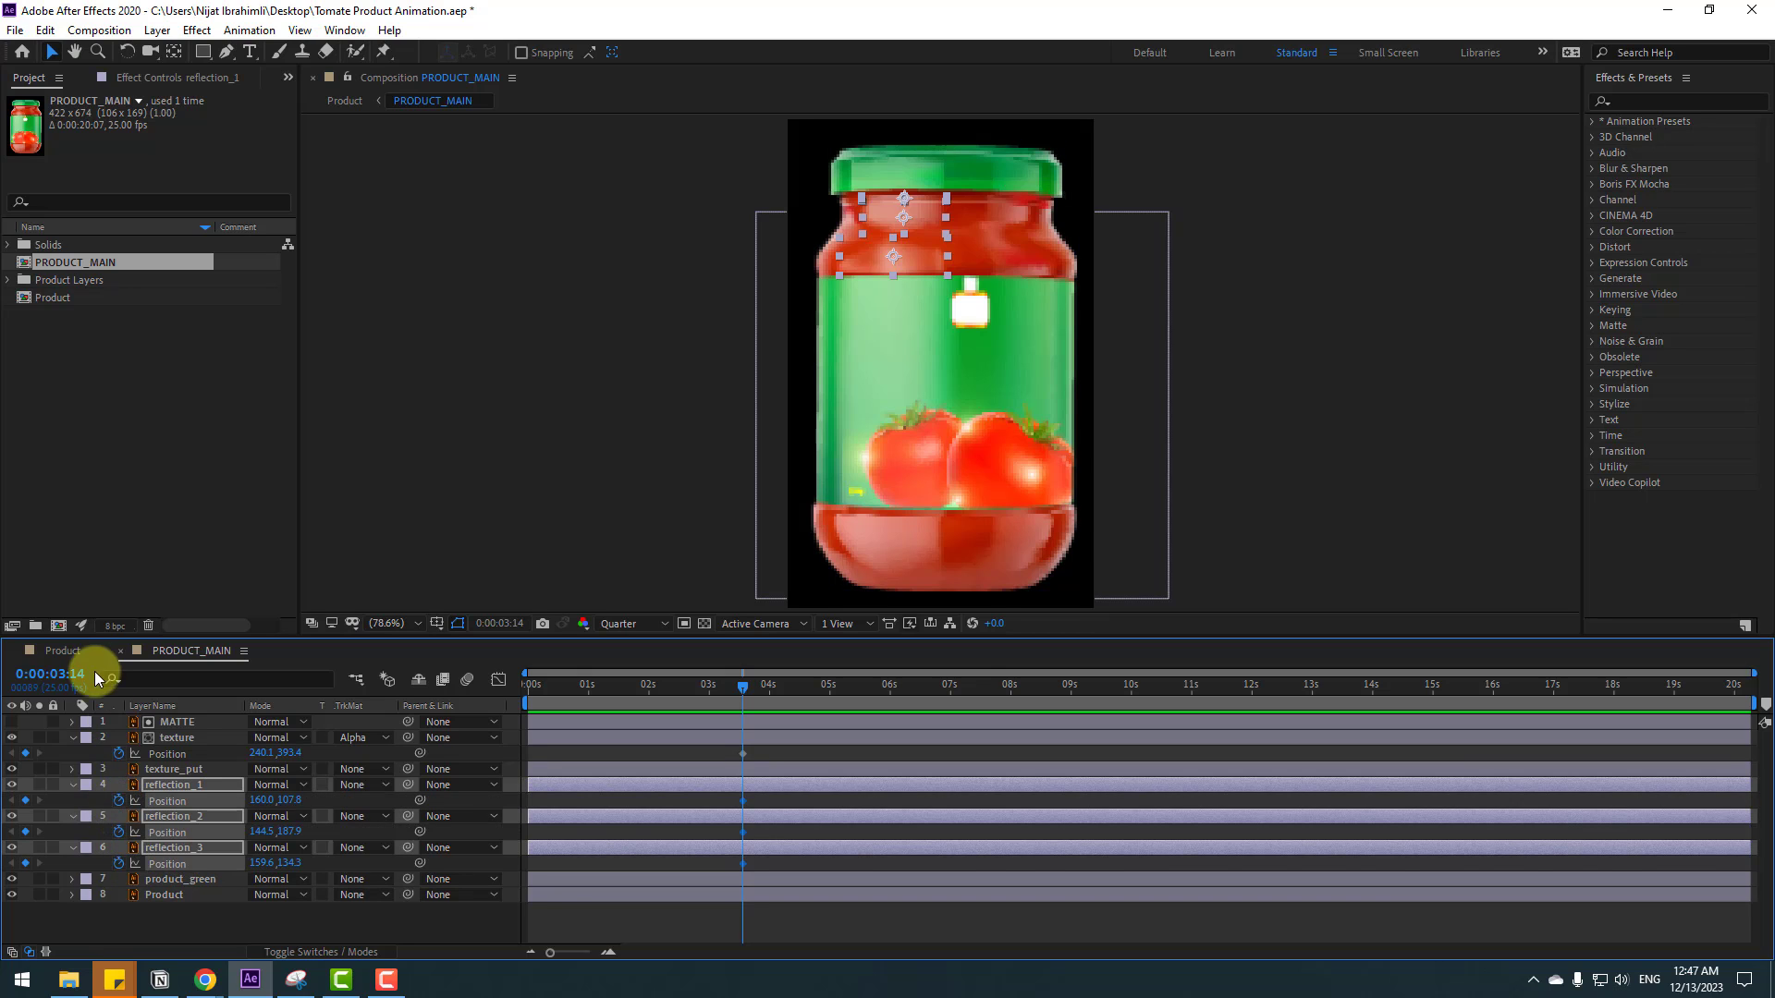
- Move the time to the orbit null's last Position keyframe at 0:00:05:03 in Product and return to PRODUCT_MAIN
left_click(63, 650)
left_click_drag(744, 692, 820, 696)
left_click(355, 692)
left_click(175, 652)
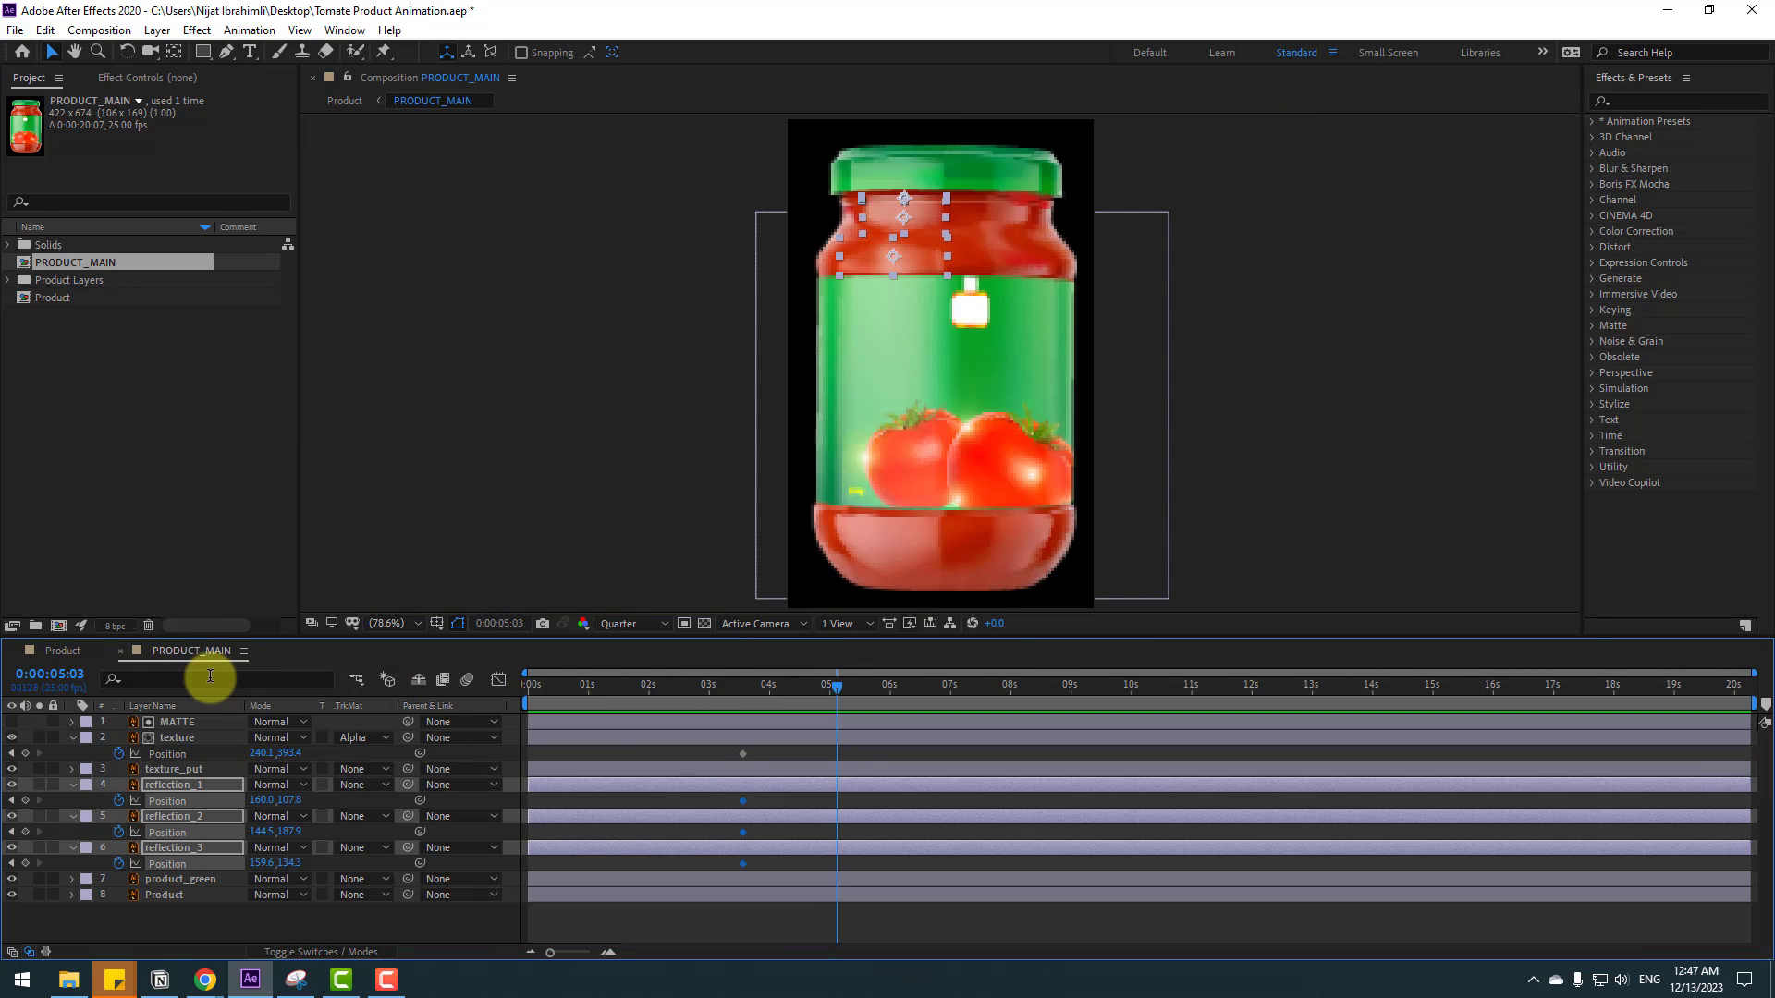
- Return to the texture layer's Position keyframe at 0:00:03:14 and set its X position to 93.1
left_click(190, 736)
key("j")
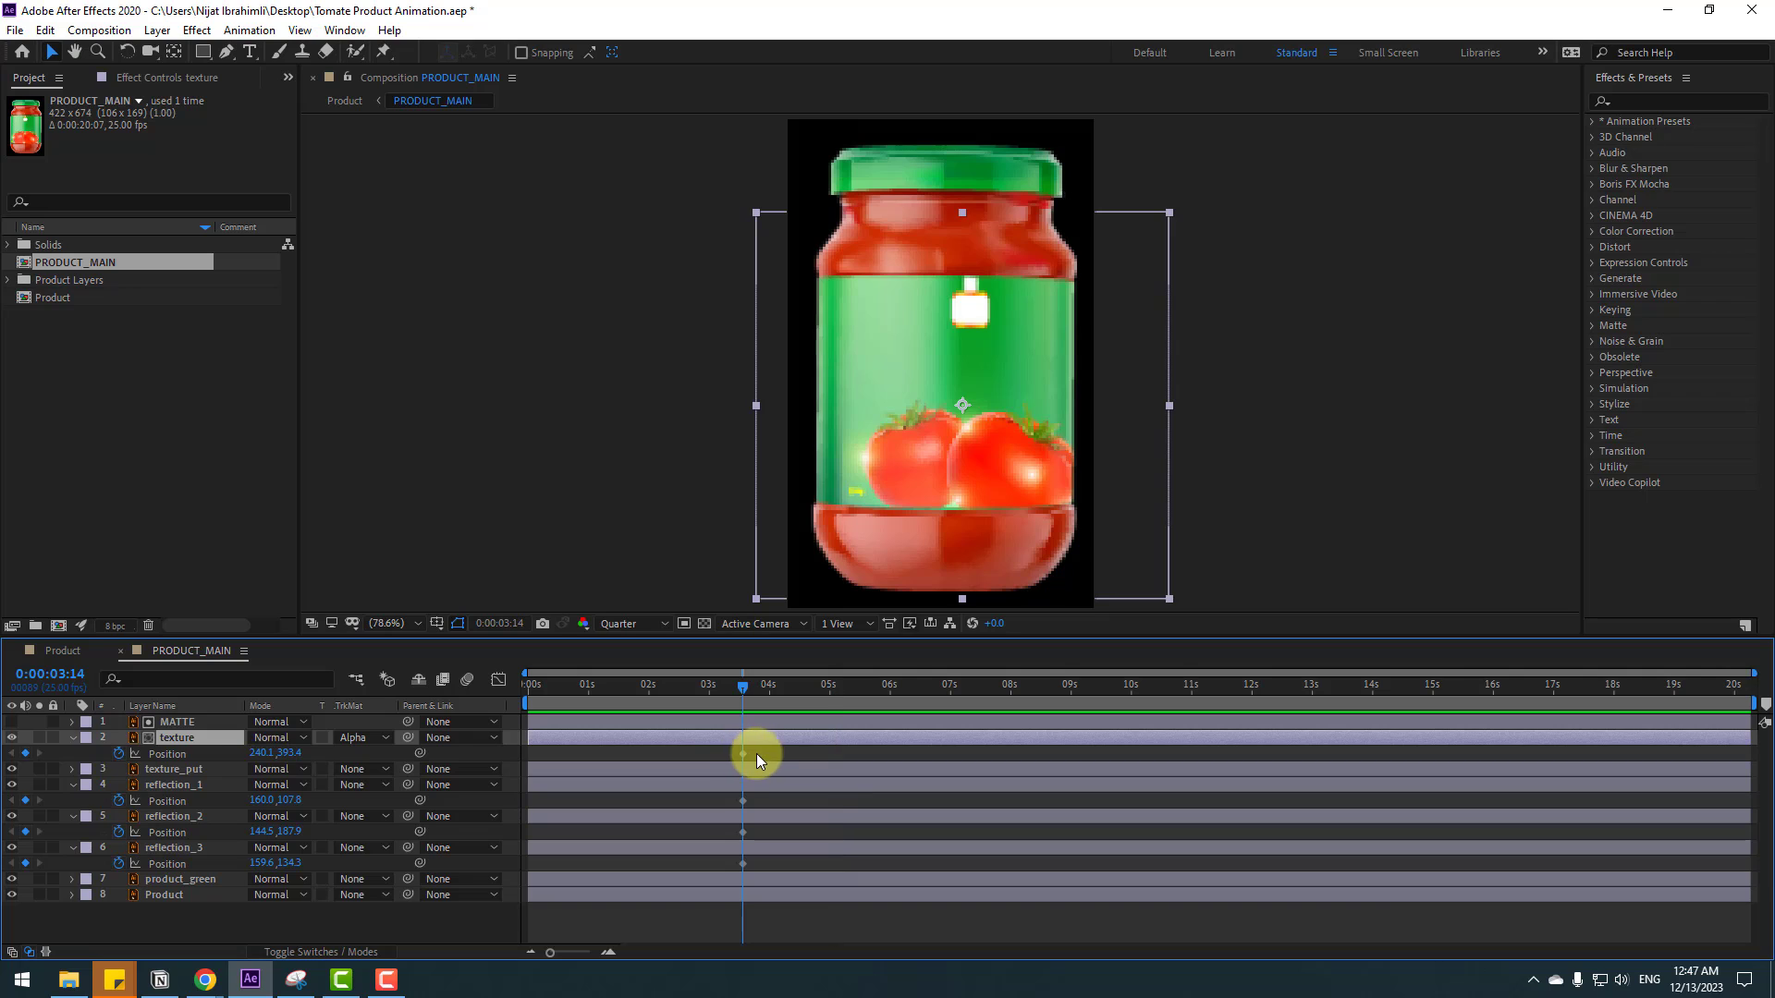
left_click_drag(262, 753, 132, 756)
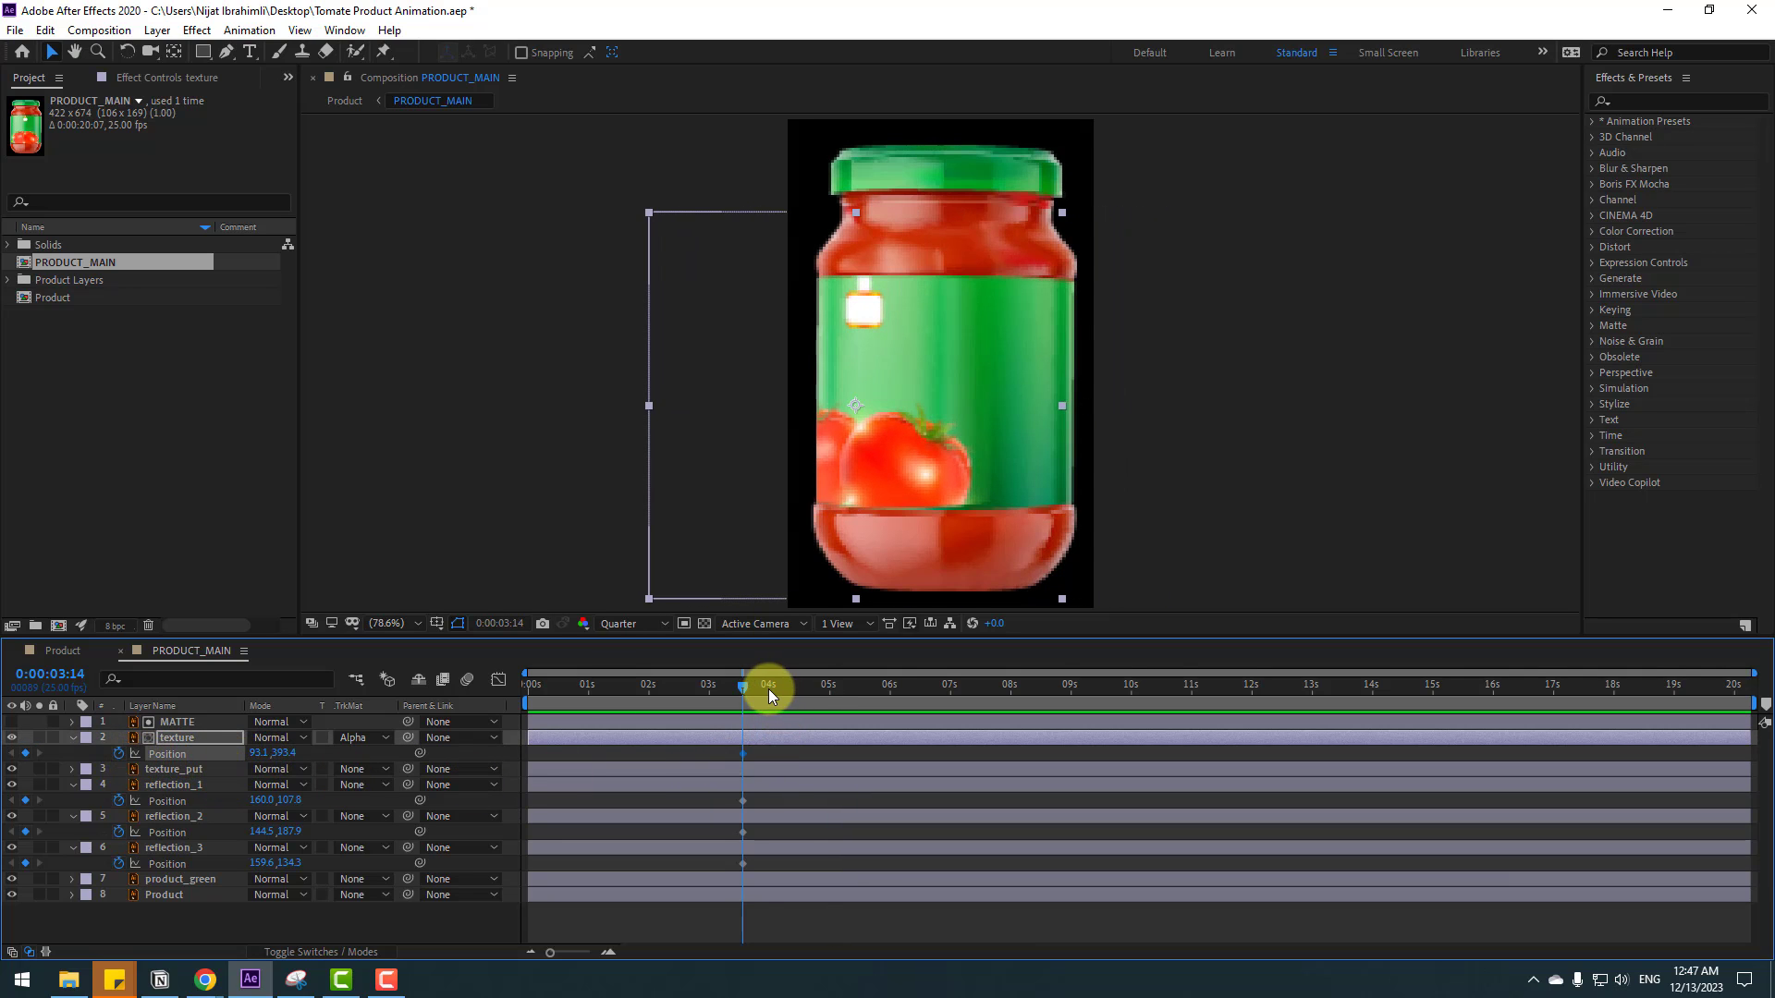
- Align the time with the orbit null's last Position keyframe in Product, and set the texture layer's X position to 257.1 at 0:00:05:03 in PRODUCT_MAIN
left_click(63, 651)
left_click(818, 686)
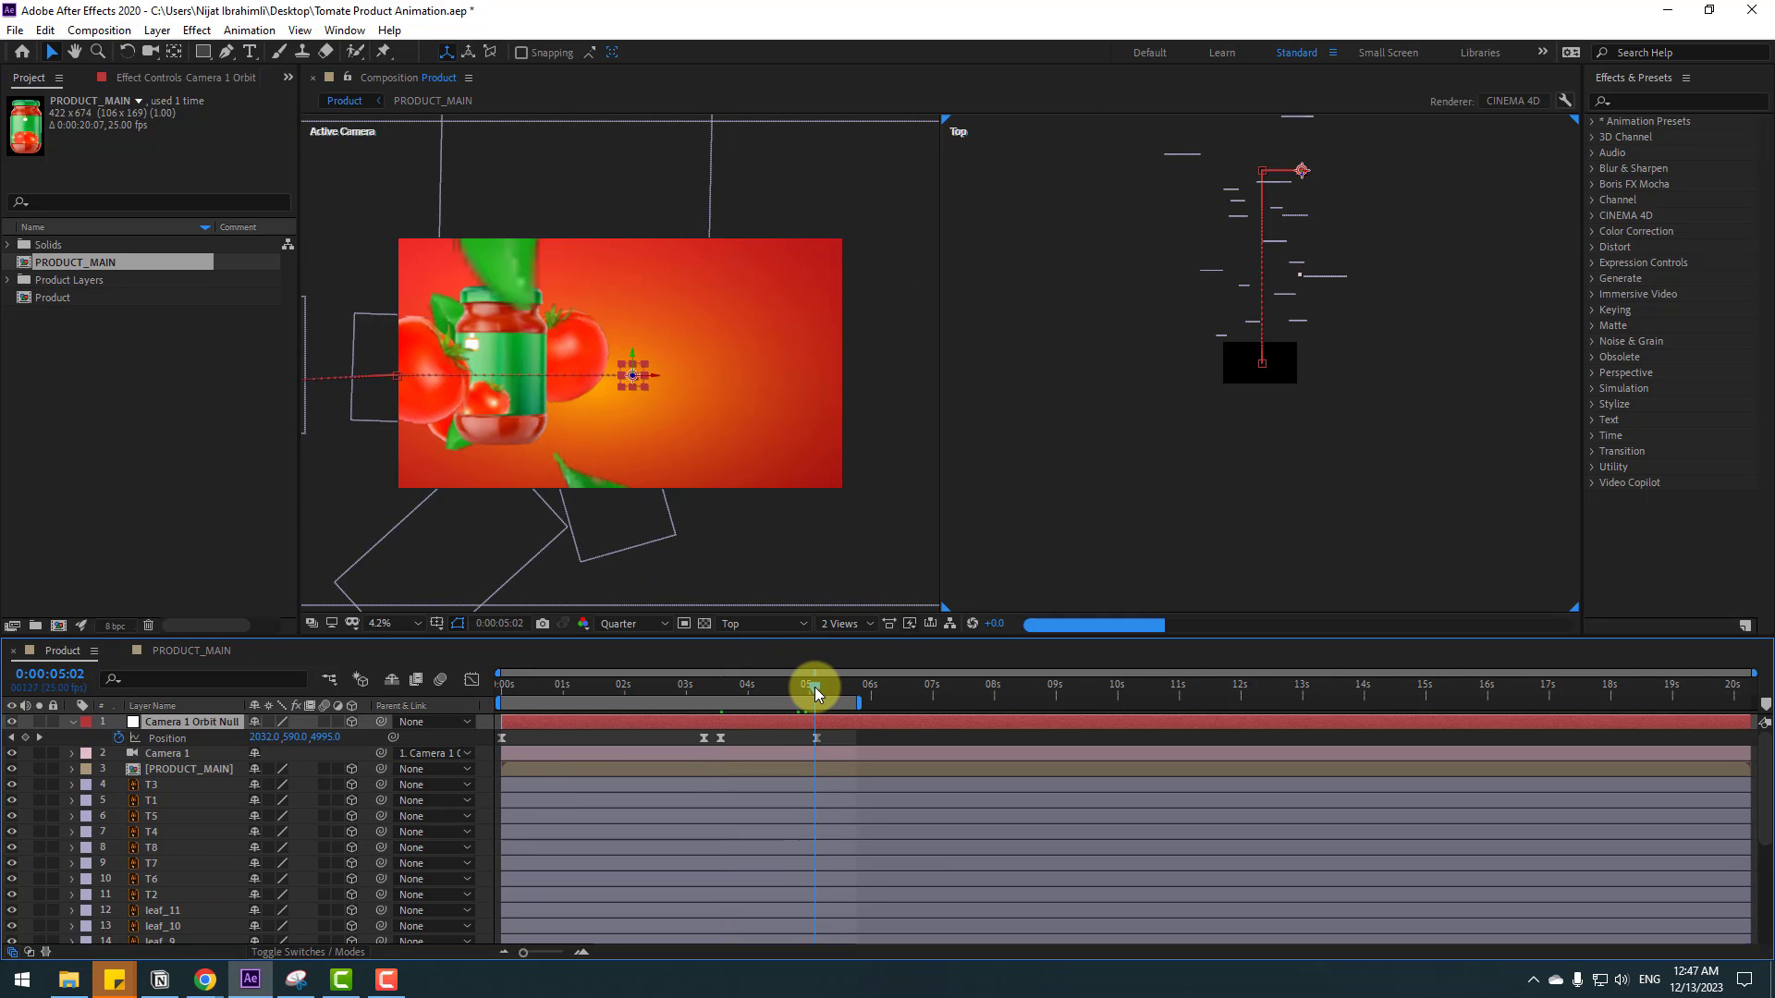
left_click(189, 652)
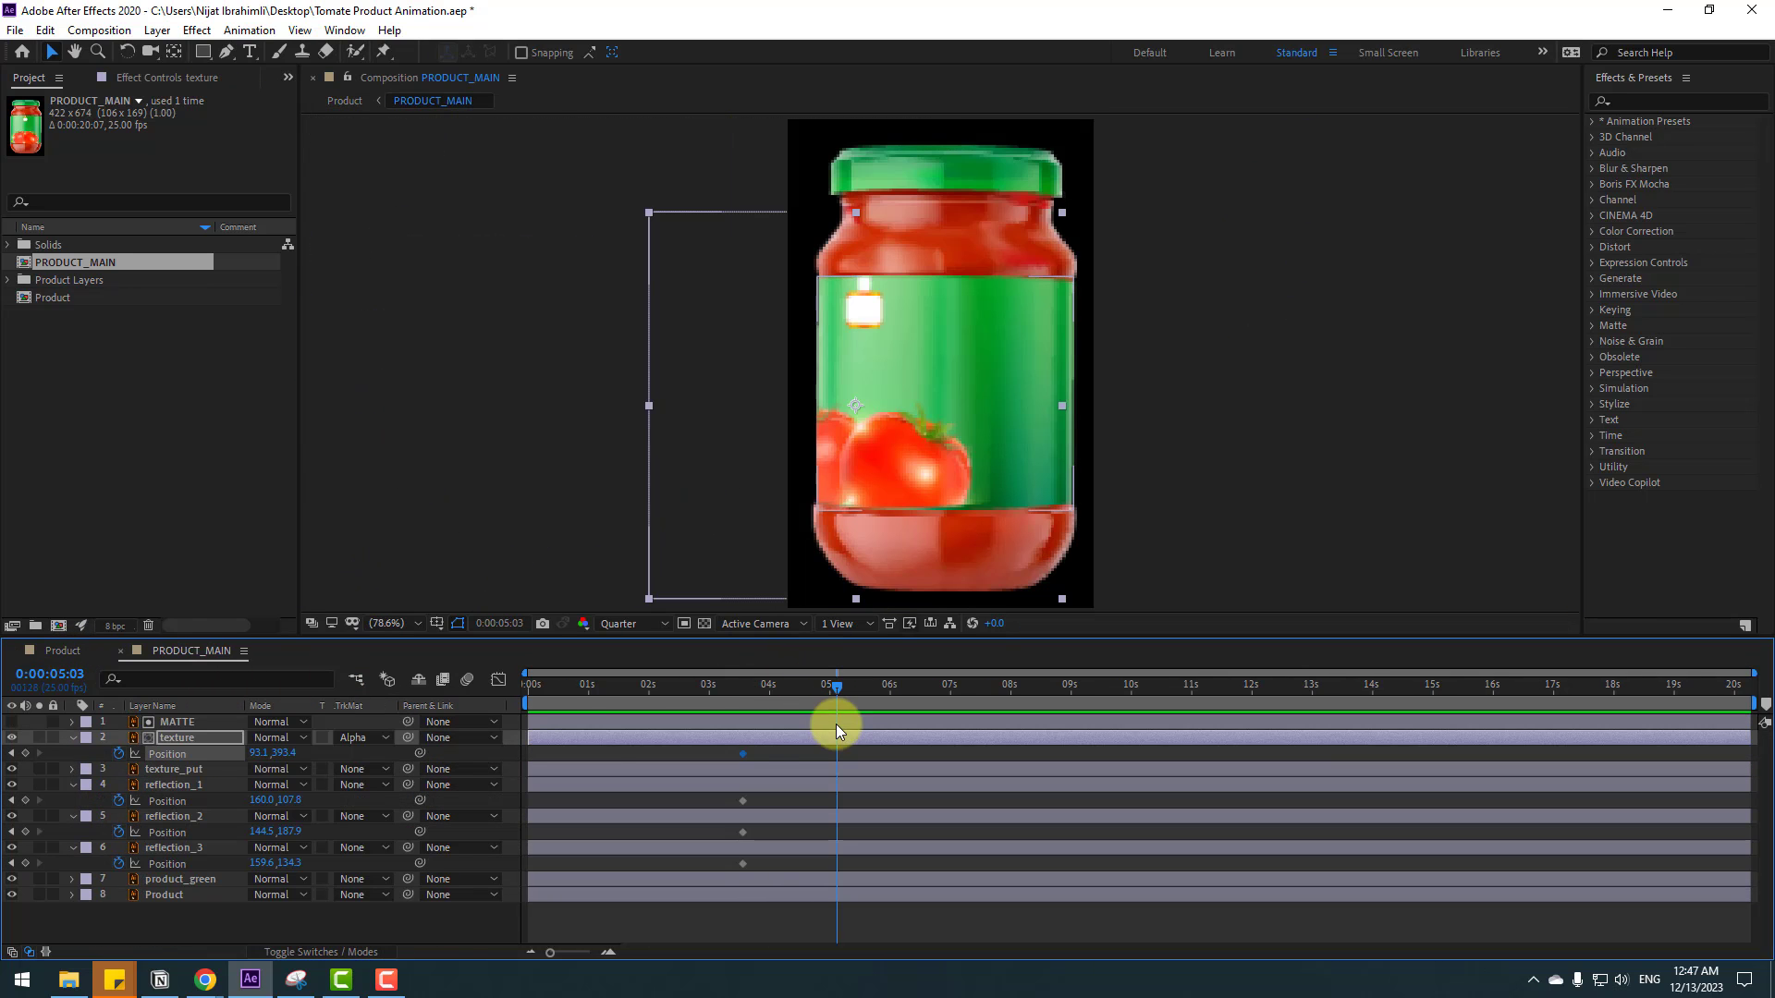
left_click_drag(260, 752, 421, 752)
- Shift reflection_1, reflection_2 and reflection_3 together at 0:00:05:03 to X positions 323.0, 307.5 and 322.6
left_click(791, 782)
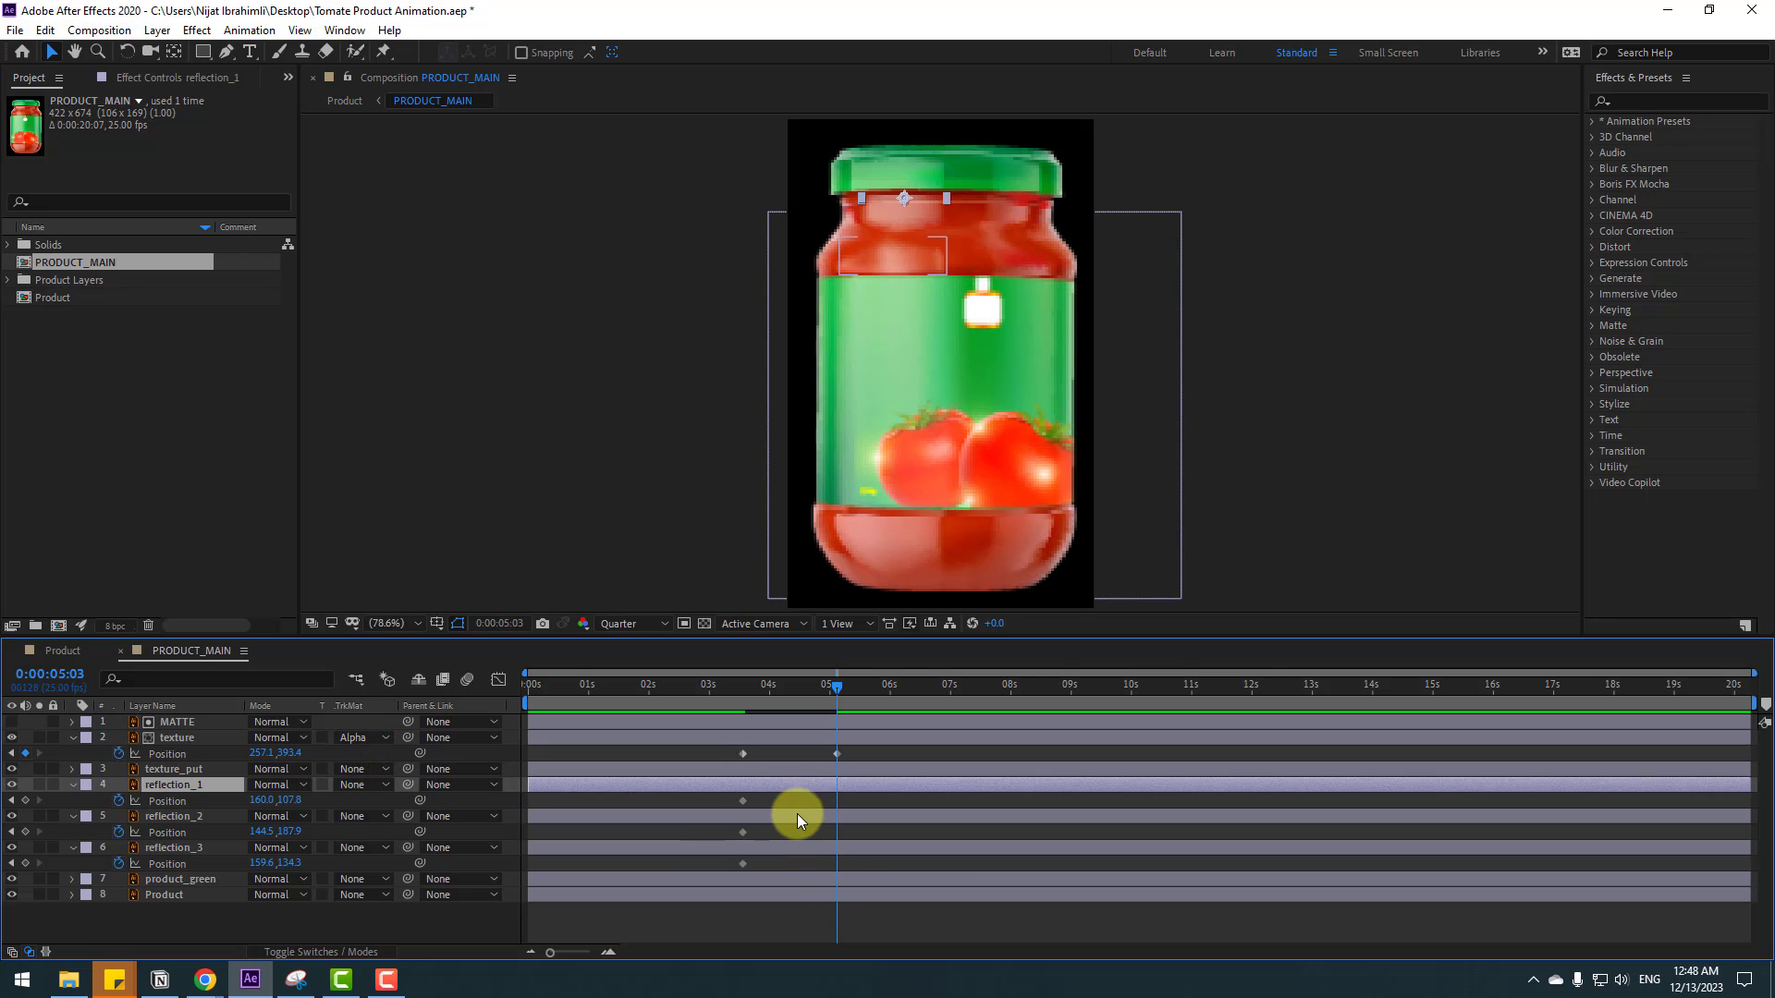
left_click(794, 817, "ctrl")
left_click(778, 846, "ctrl")
left_click_drag(266, 801, 433, 799)
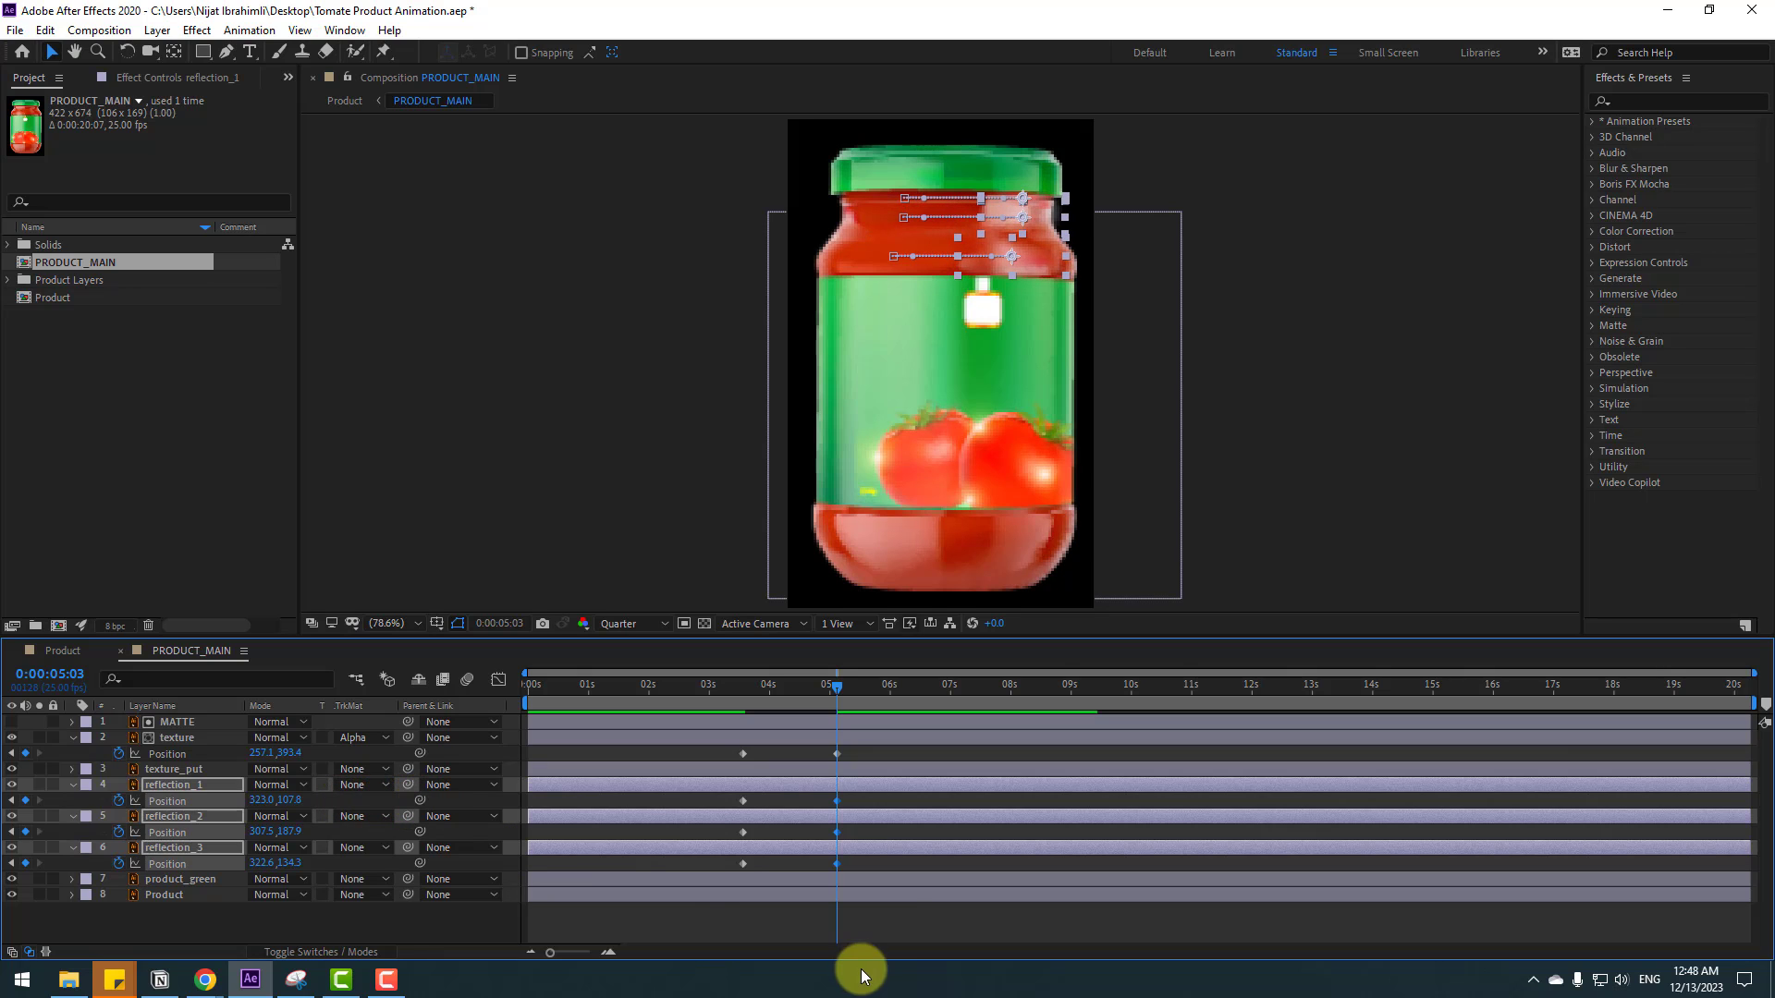
- Apply Easy Ease to all Position keyframes of the texture layer and the three reflection layers
left_click(840, 717)
mouse_move(841, 687)
left_mouse_down()
mouse_move(737, 687)
mouse_move(815, 689)
left_mouse_up()
left_click_drag(847, 762, 747, 868)
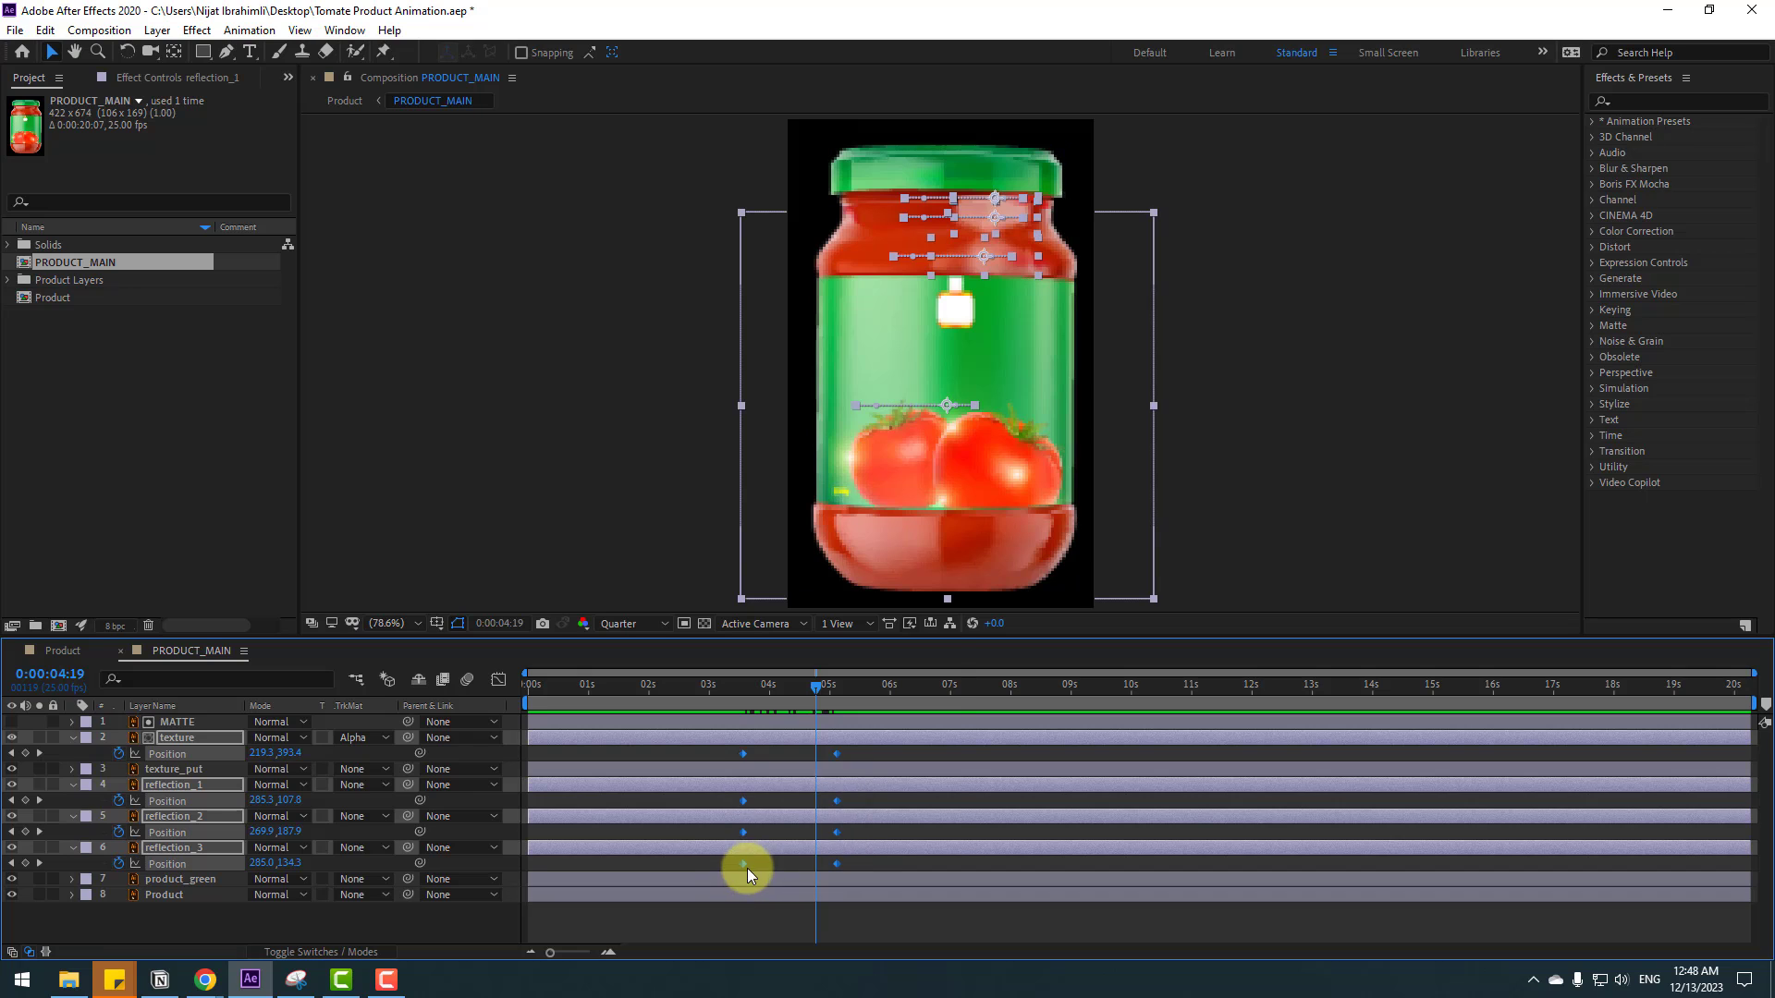
right_click(743, 865)
mouse_move(822, 852)
left_click(1010, 730)
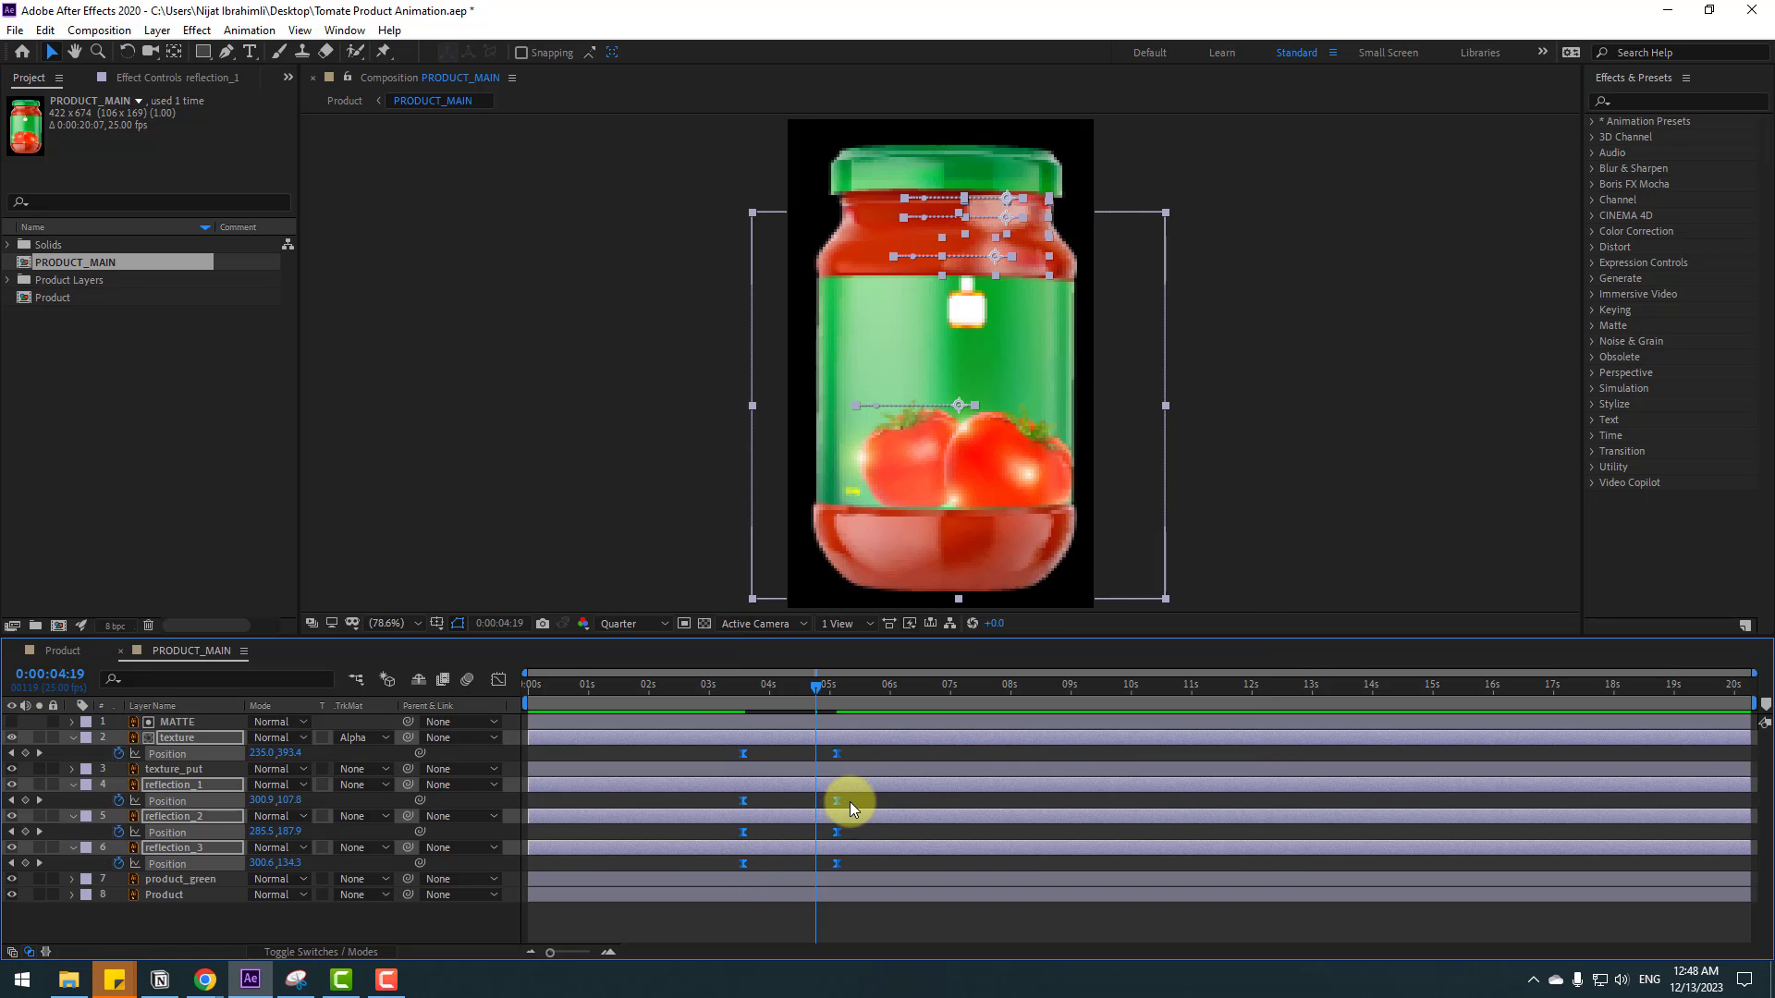
- Stagger the reflections' Position keyframes, moving both reflection_1 keyframes and reflection_3's last one slightly later, and reflection_2's last one slightly earlier
left_click_drag(837, 801, 852, 864)
left_click_drag(755, 800, 770, 801)
left_click_drag(725, 703, 793, 693)
- Start the PRODUCT_MAIN work area just after the 3-second mark and preview the jar's turning animation
key("space")
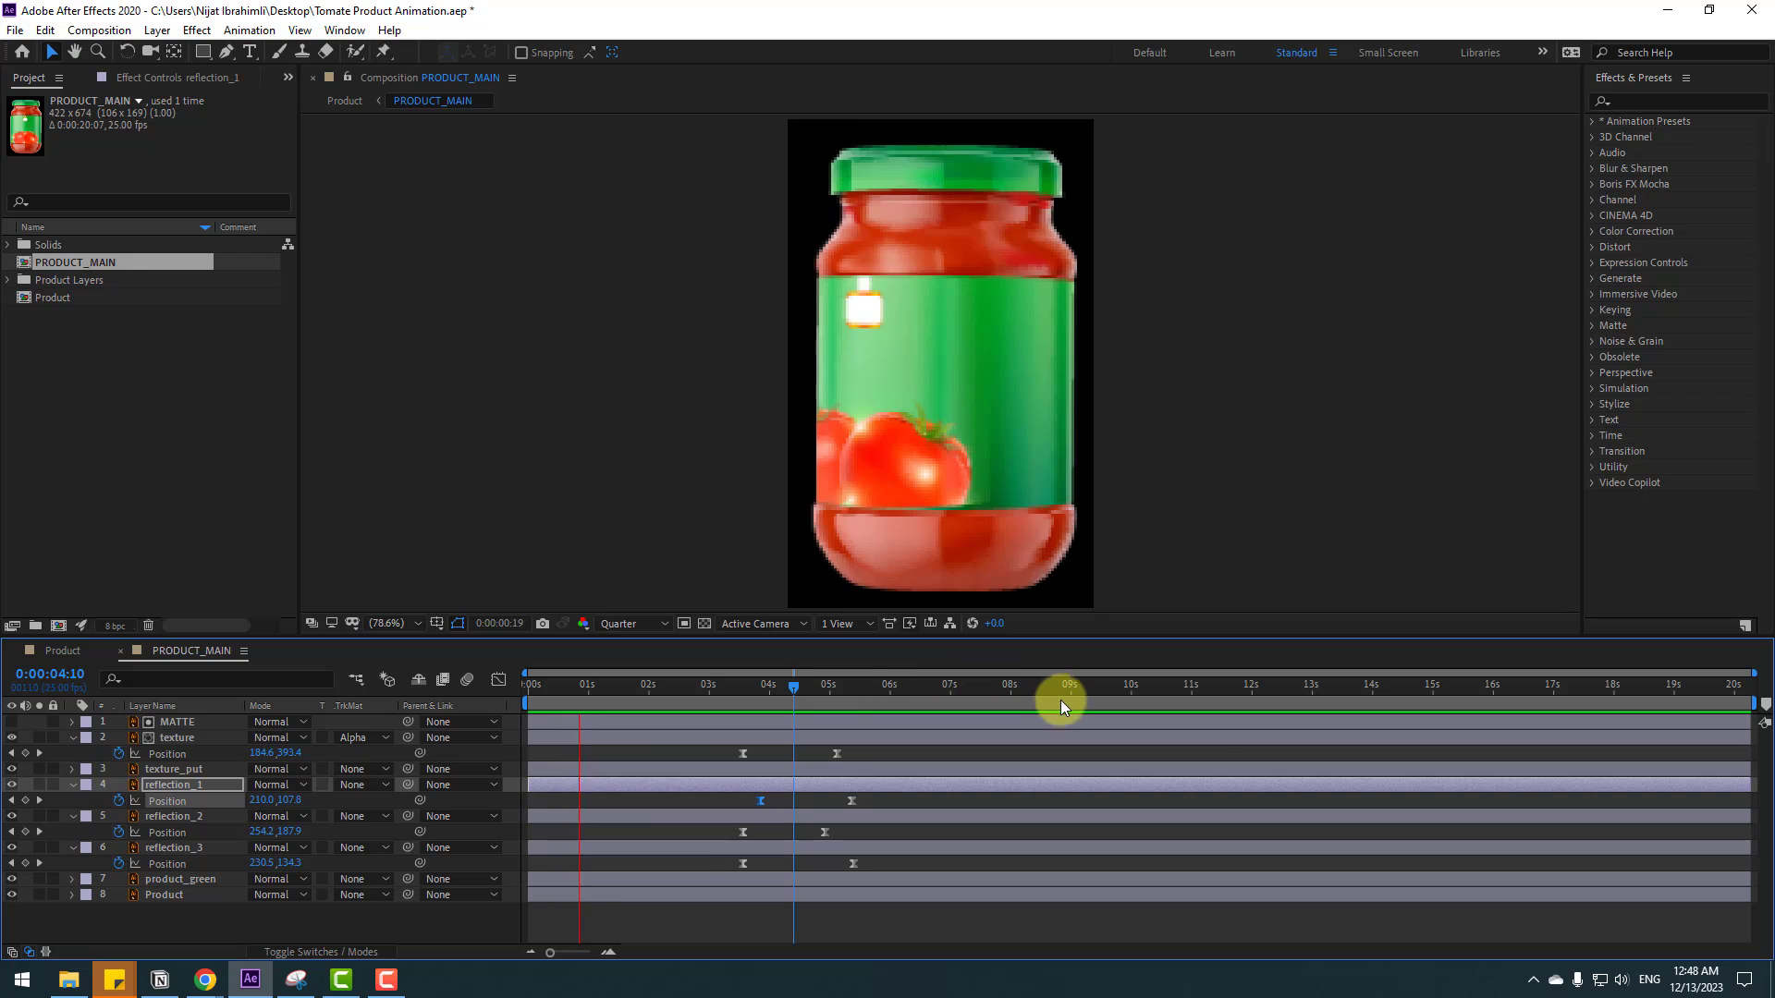
left_click(707, 684)
left_click_drag(527, 697, 719, 698)
key("space")
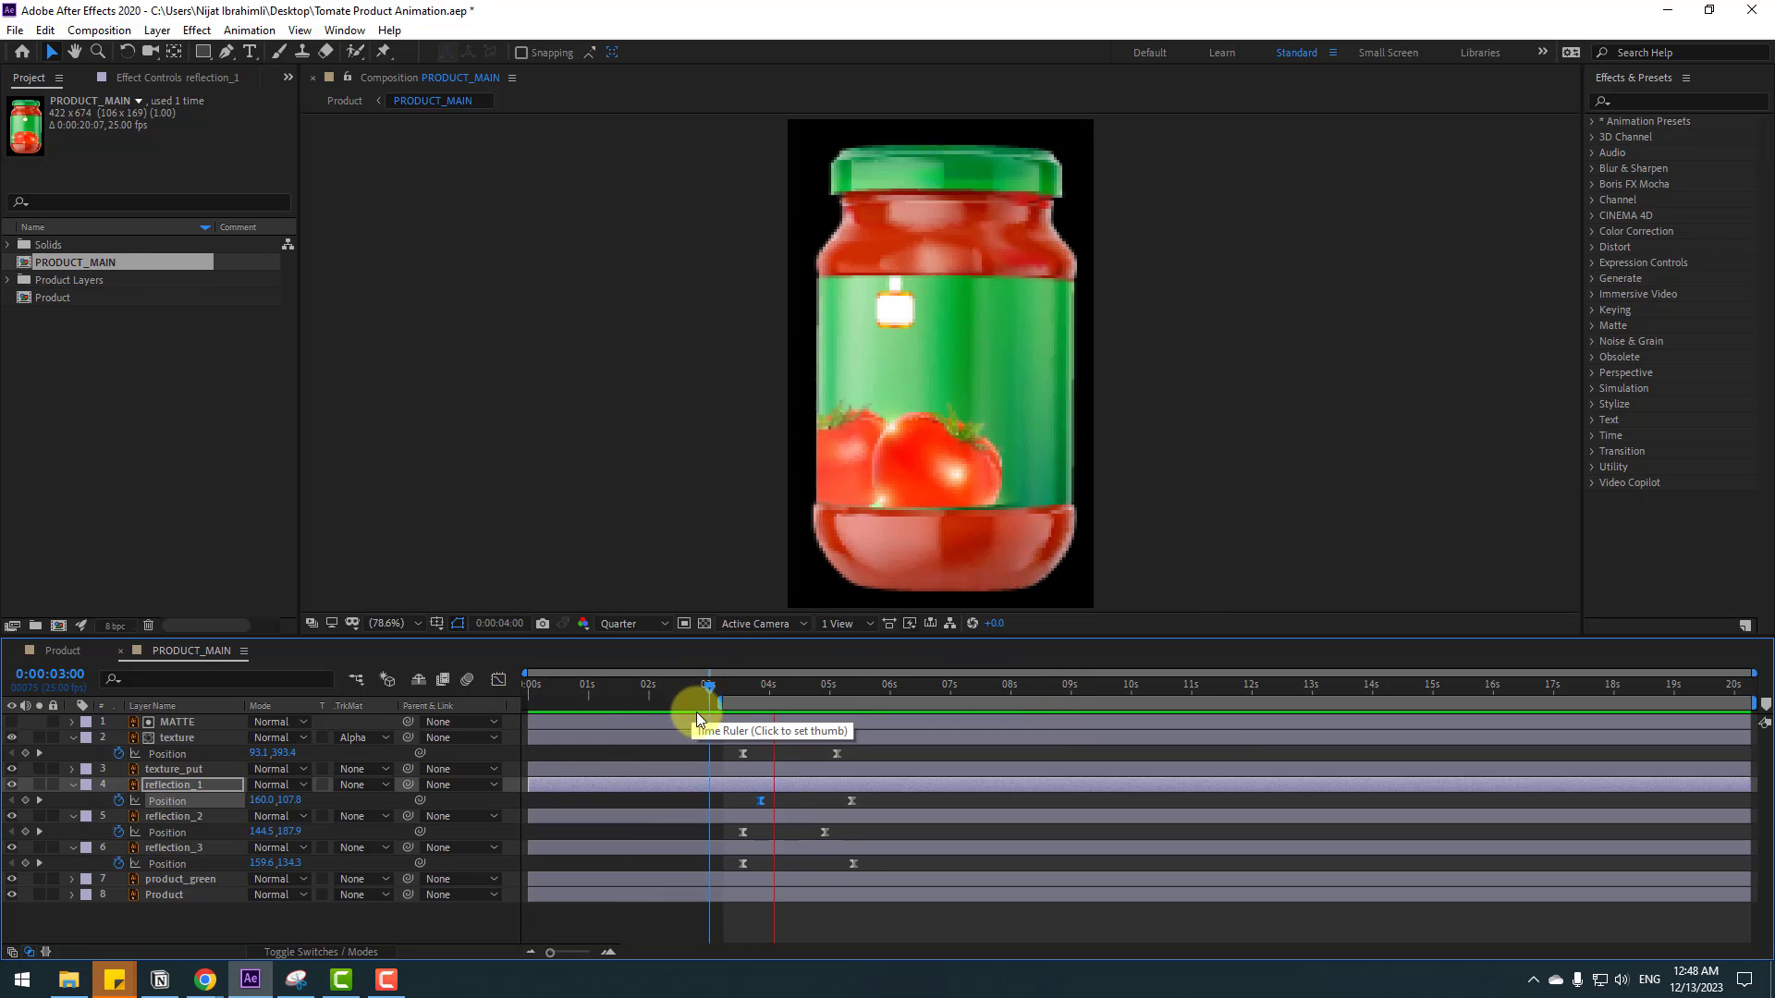
key("space")
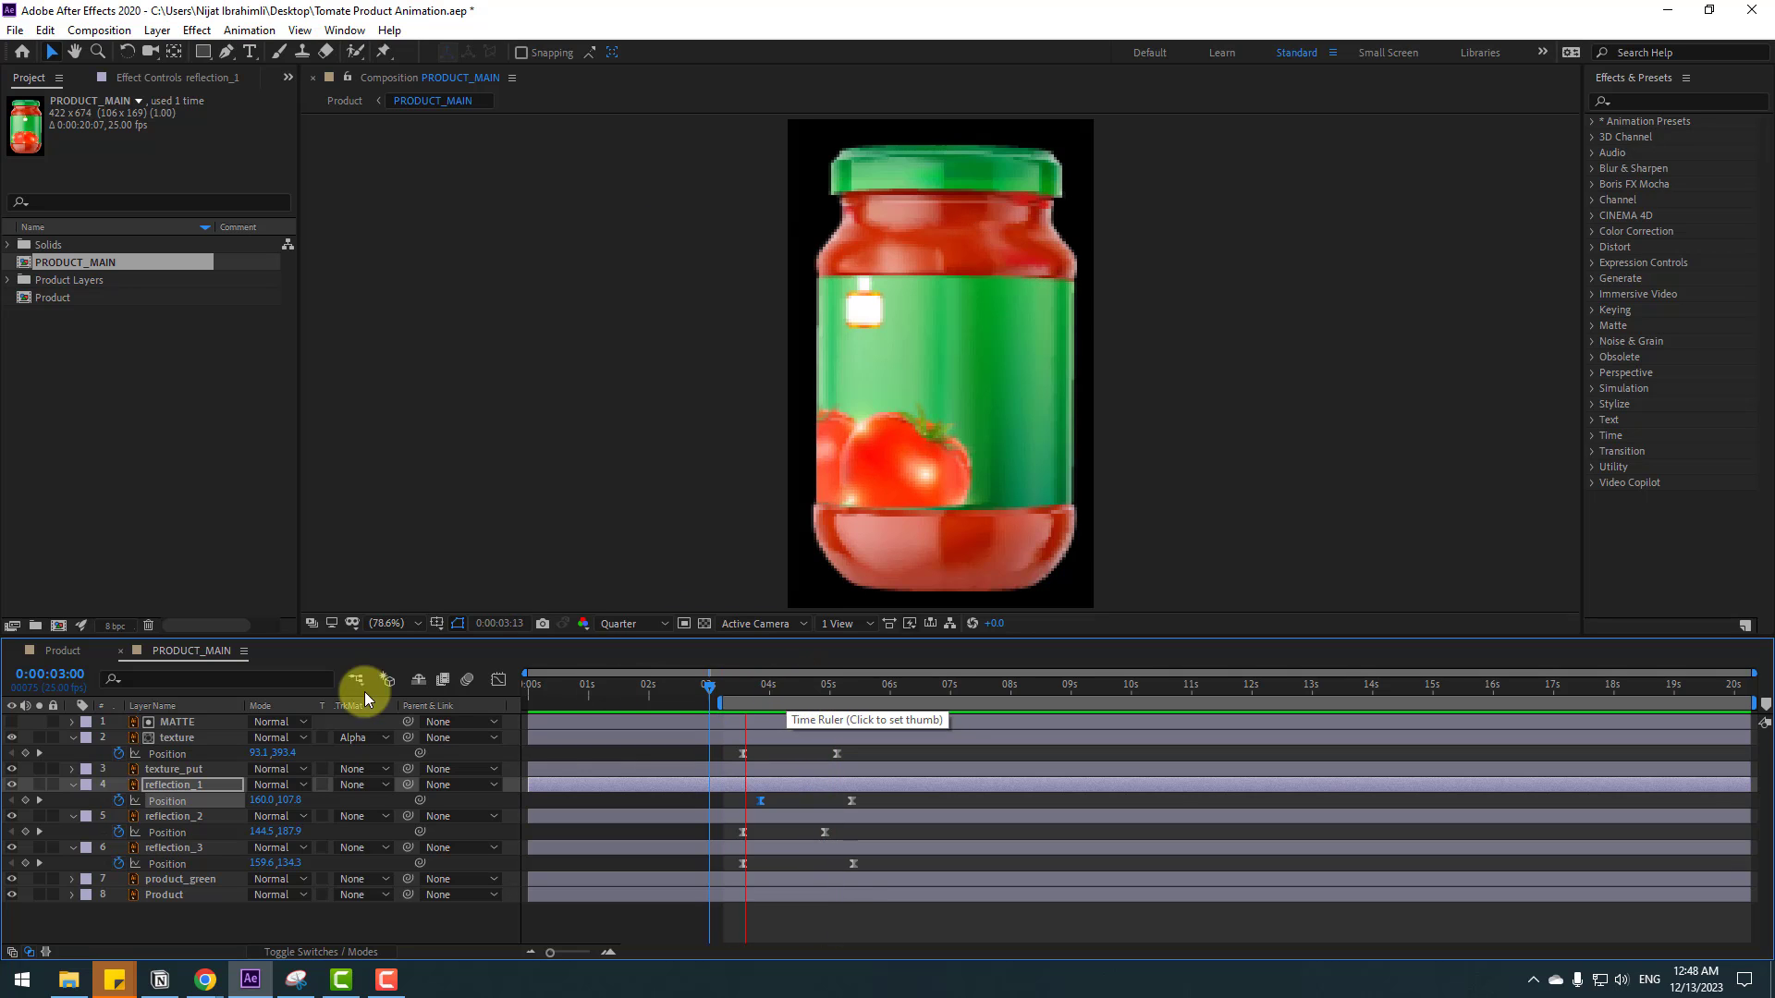
- Preview the jar's turn during the camera move in the Product composition, around 3 to 5 seconds
left_click(63, 652)
left_click_drag(686, 682, 869, 680)
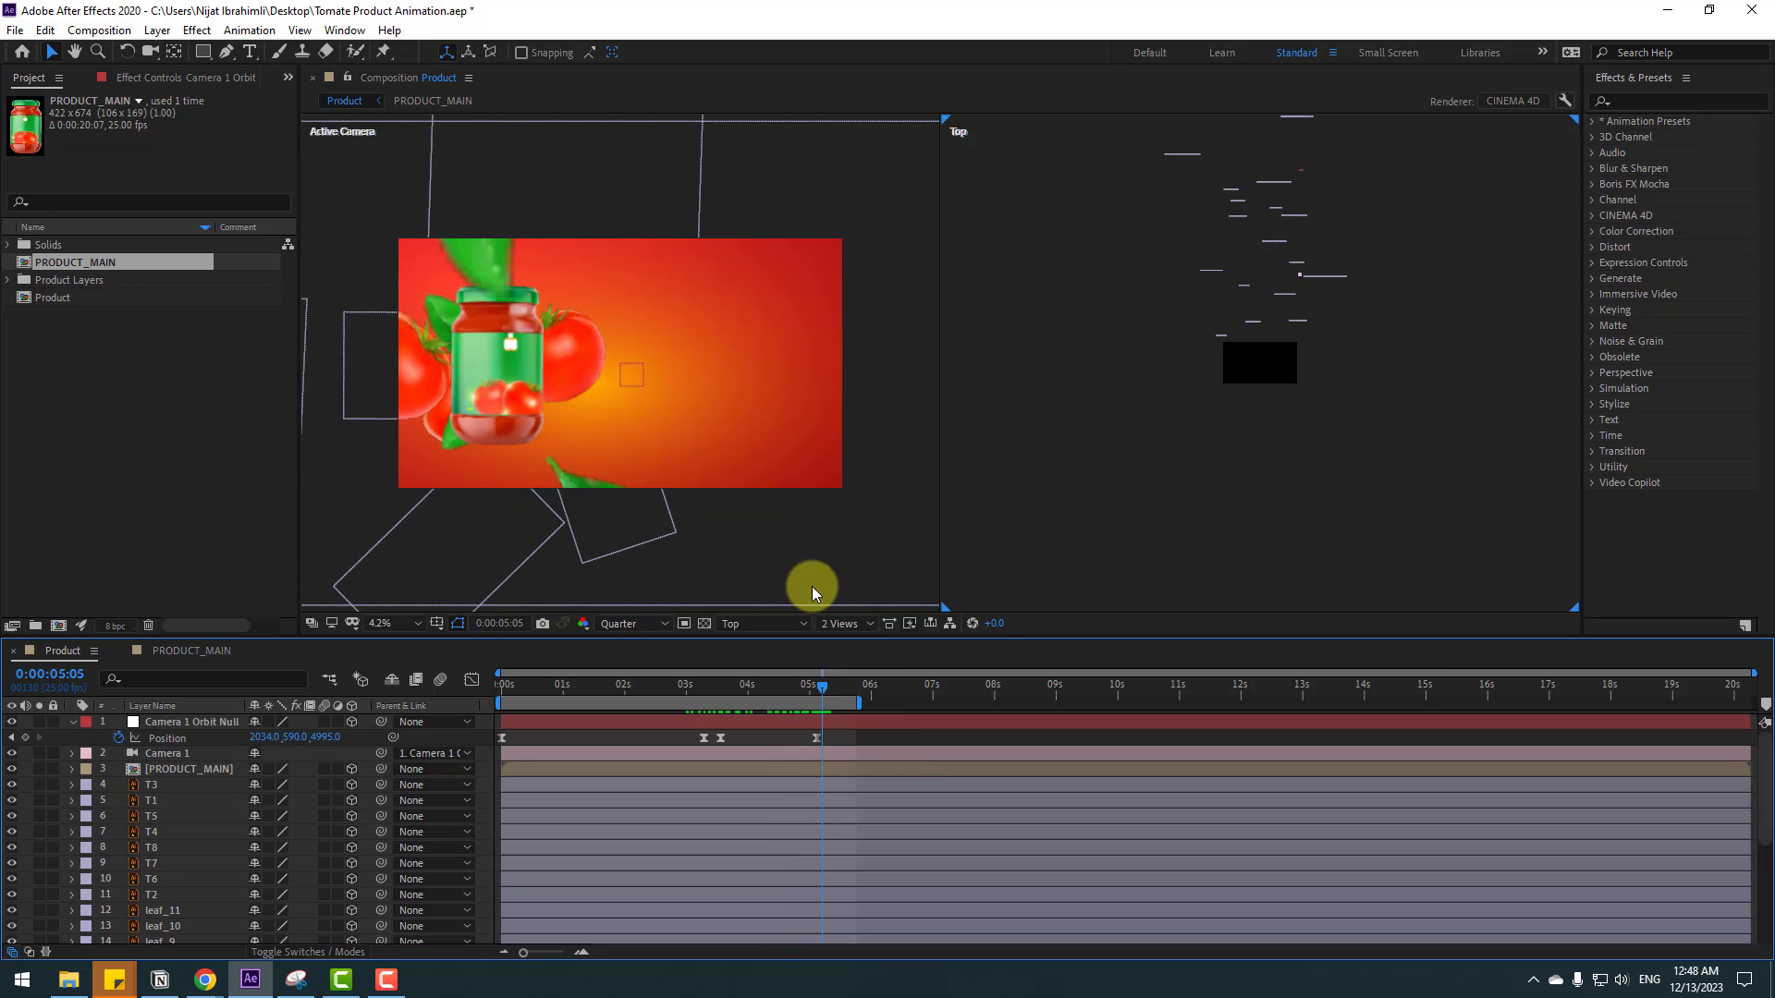
key("space")
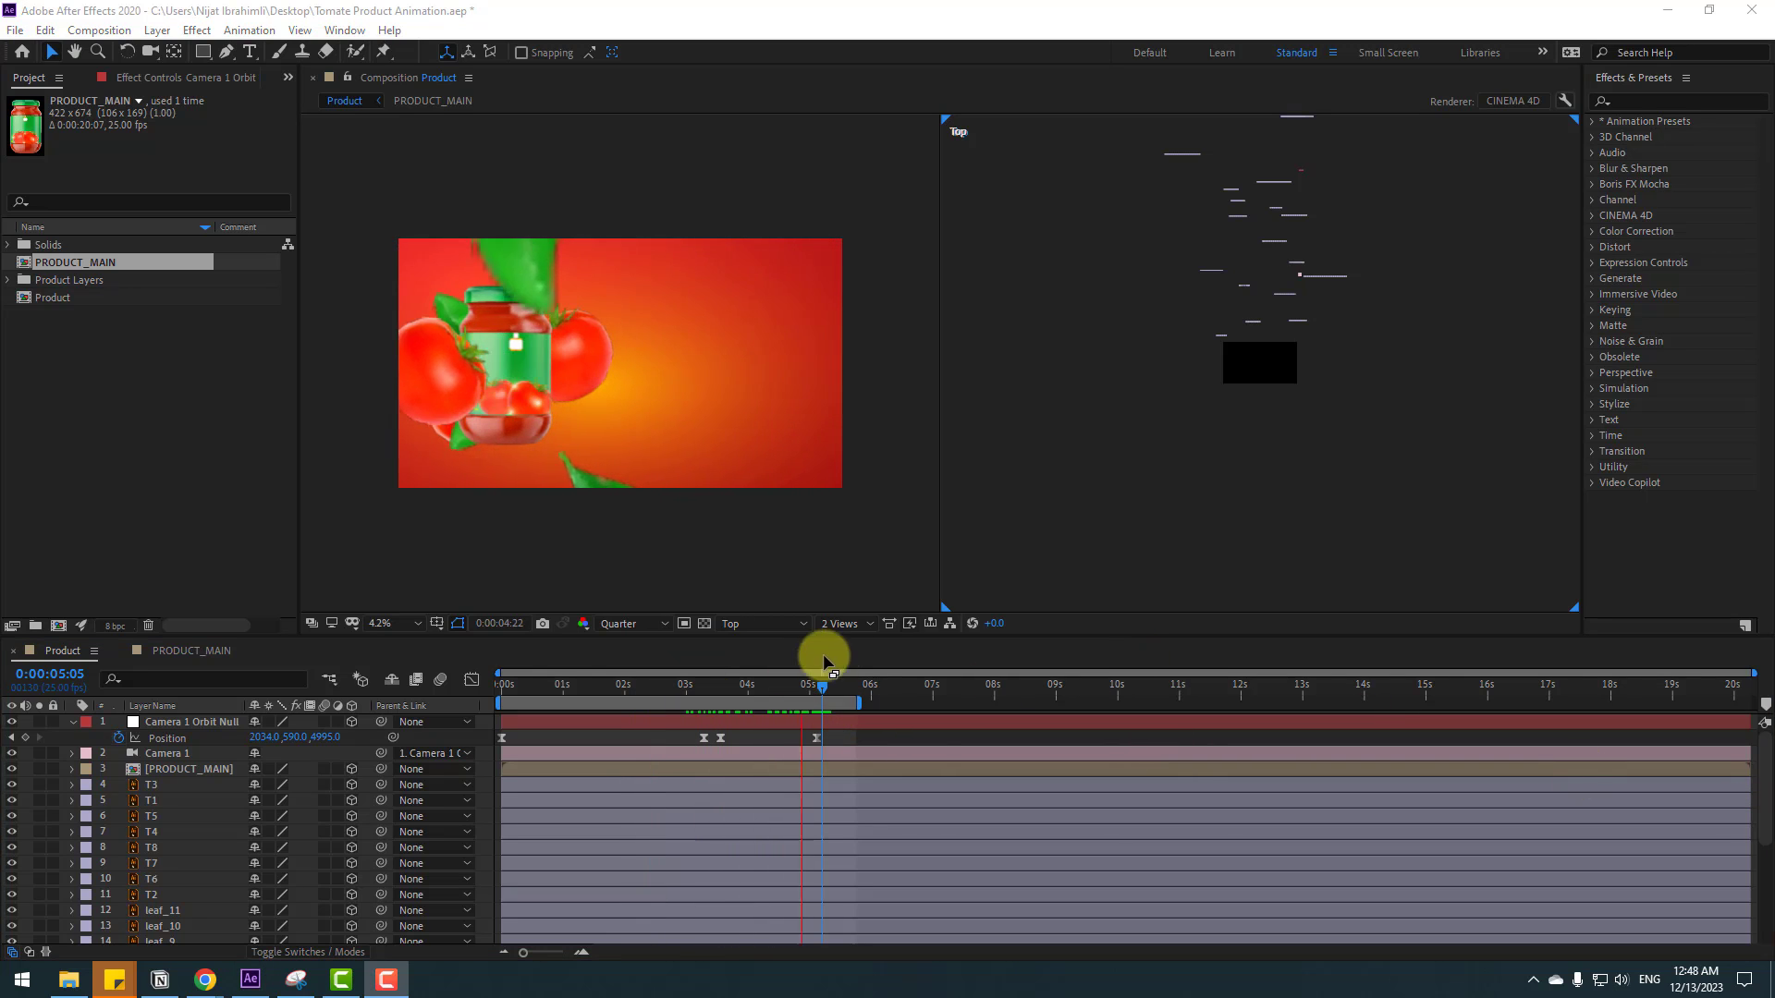
- Show the Product composition in a single Active Camera view, fitted to the viewer
left_click(841, 623)
left_click(843, 670)
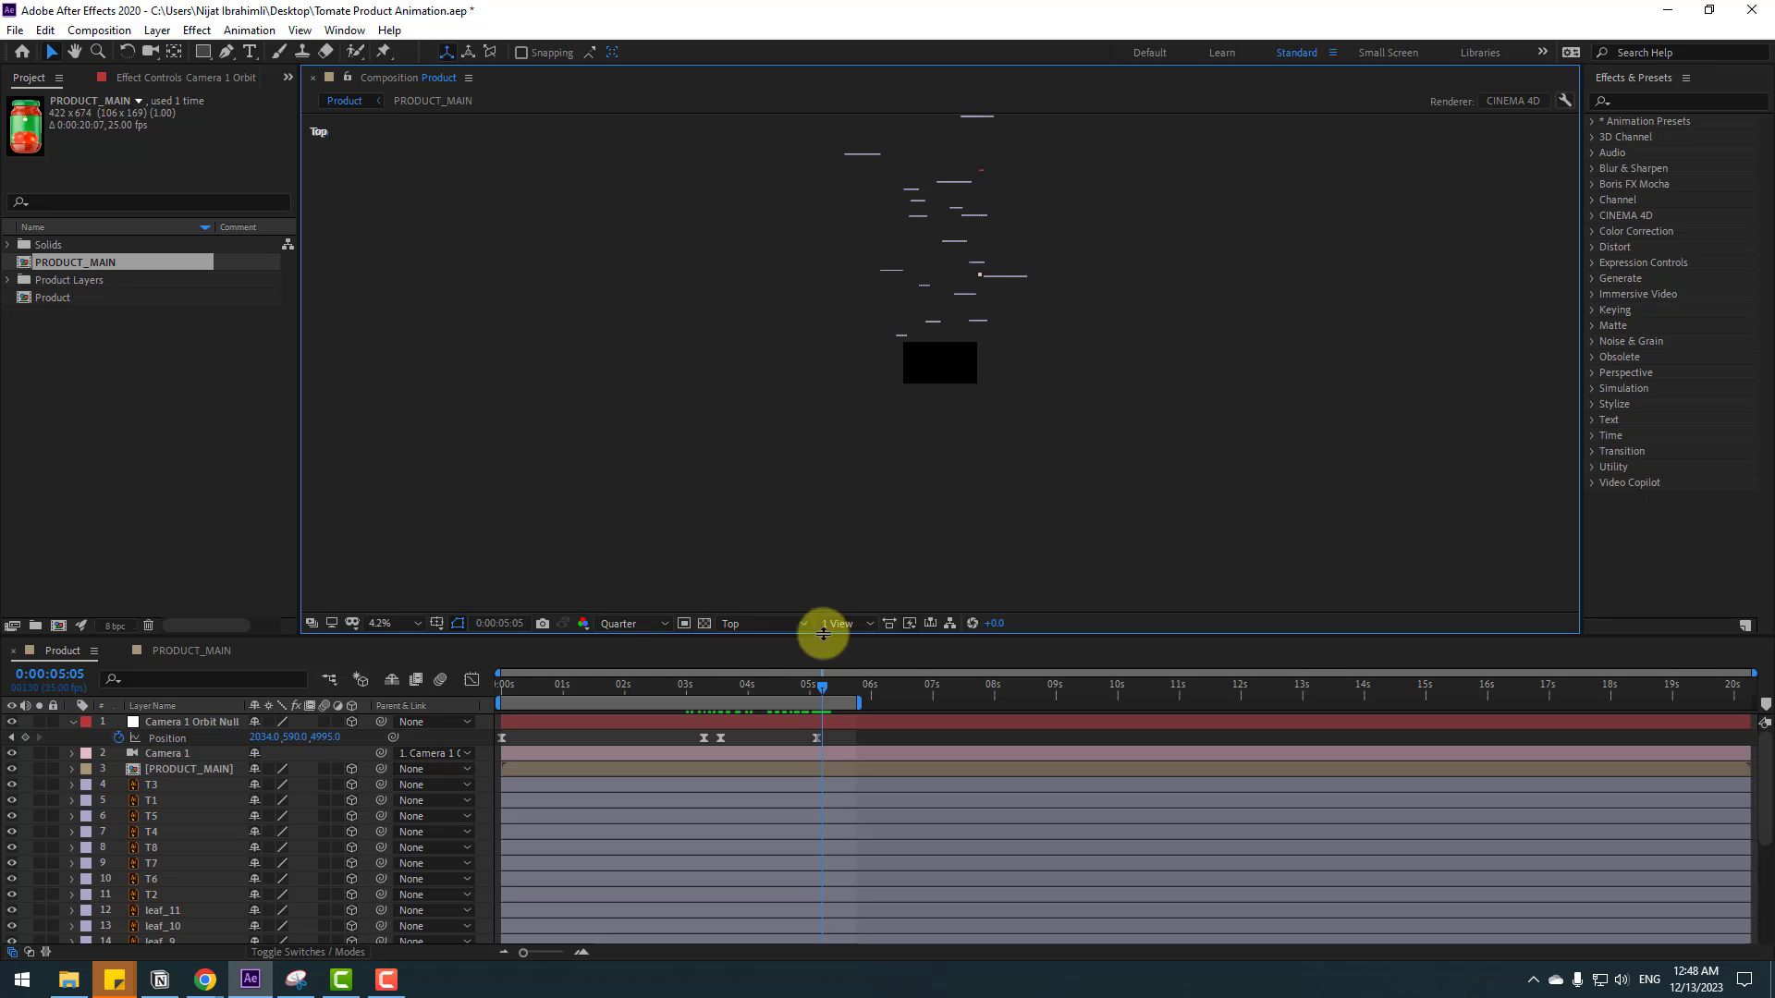
left_click(779, 623)
left_click(775, 645)
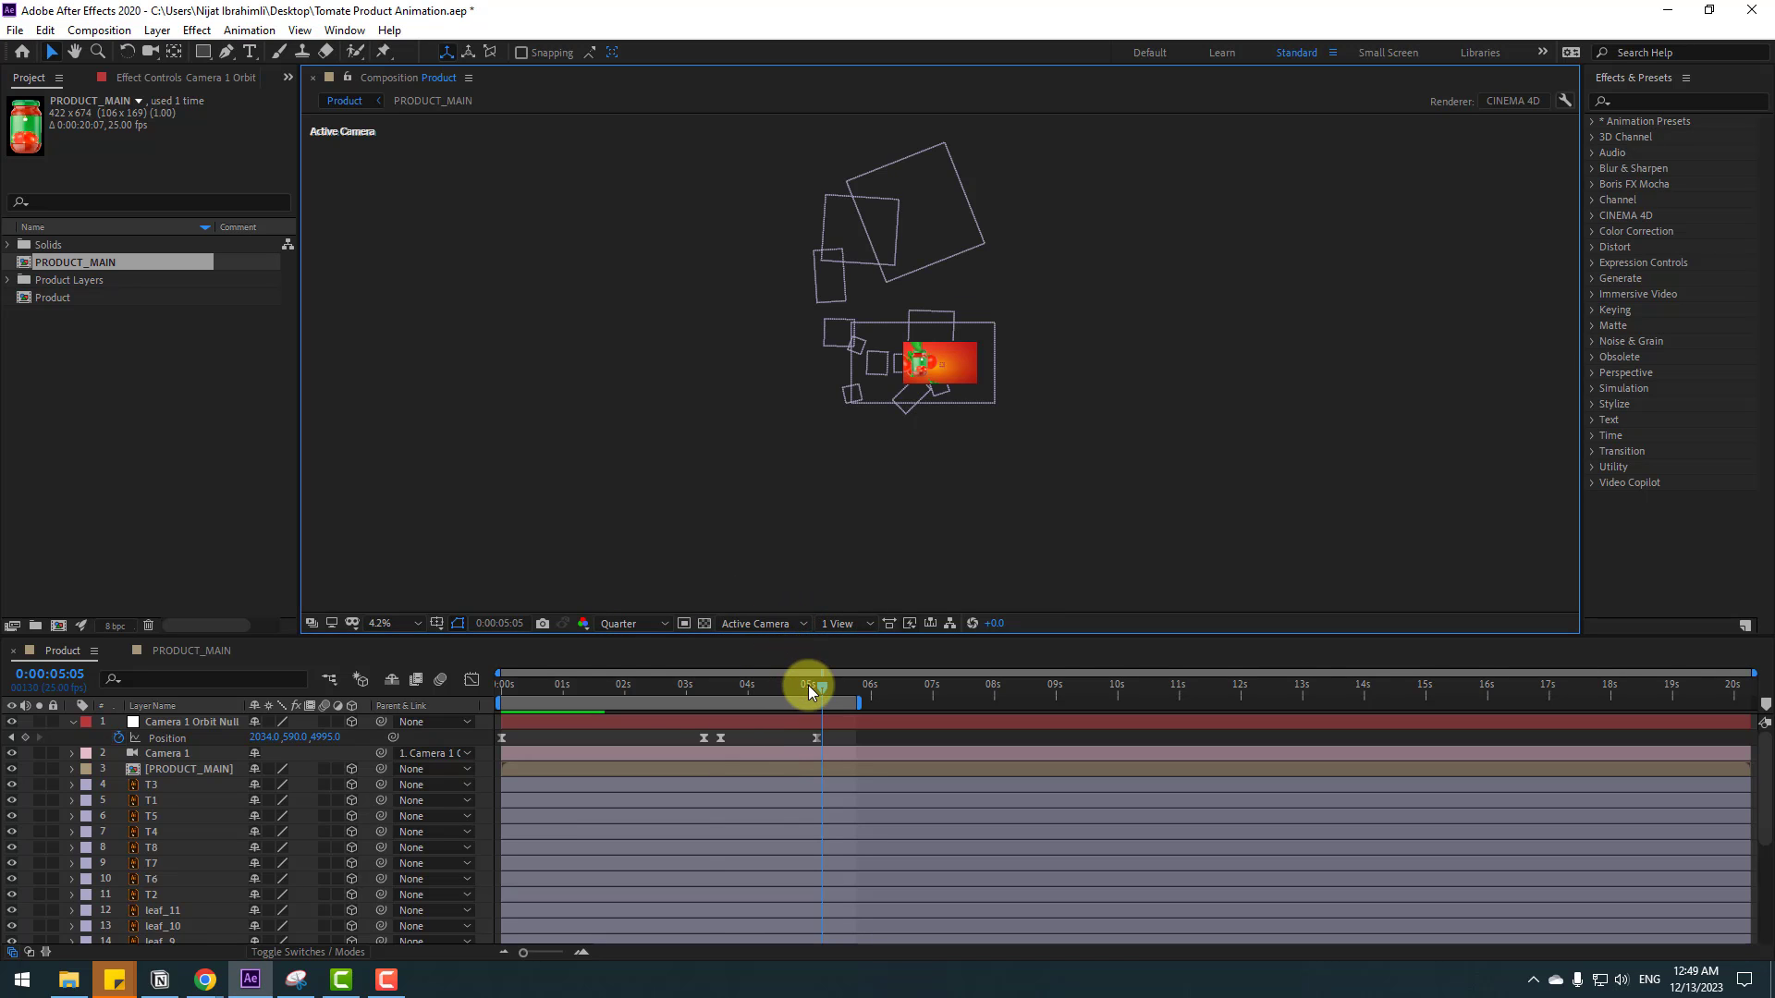
left_click(405, 621)
left_click(425, 309)
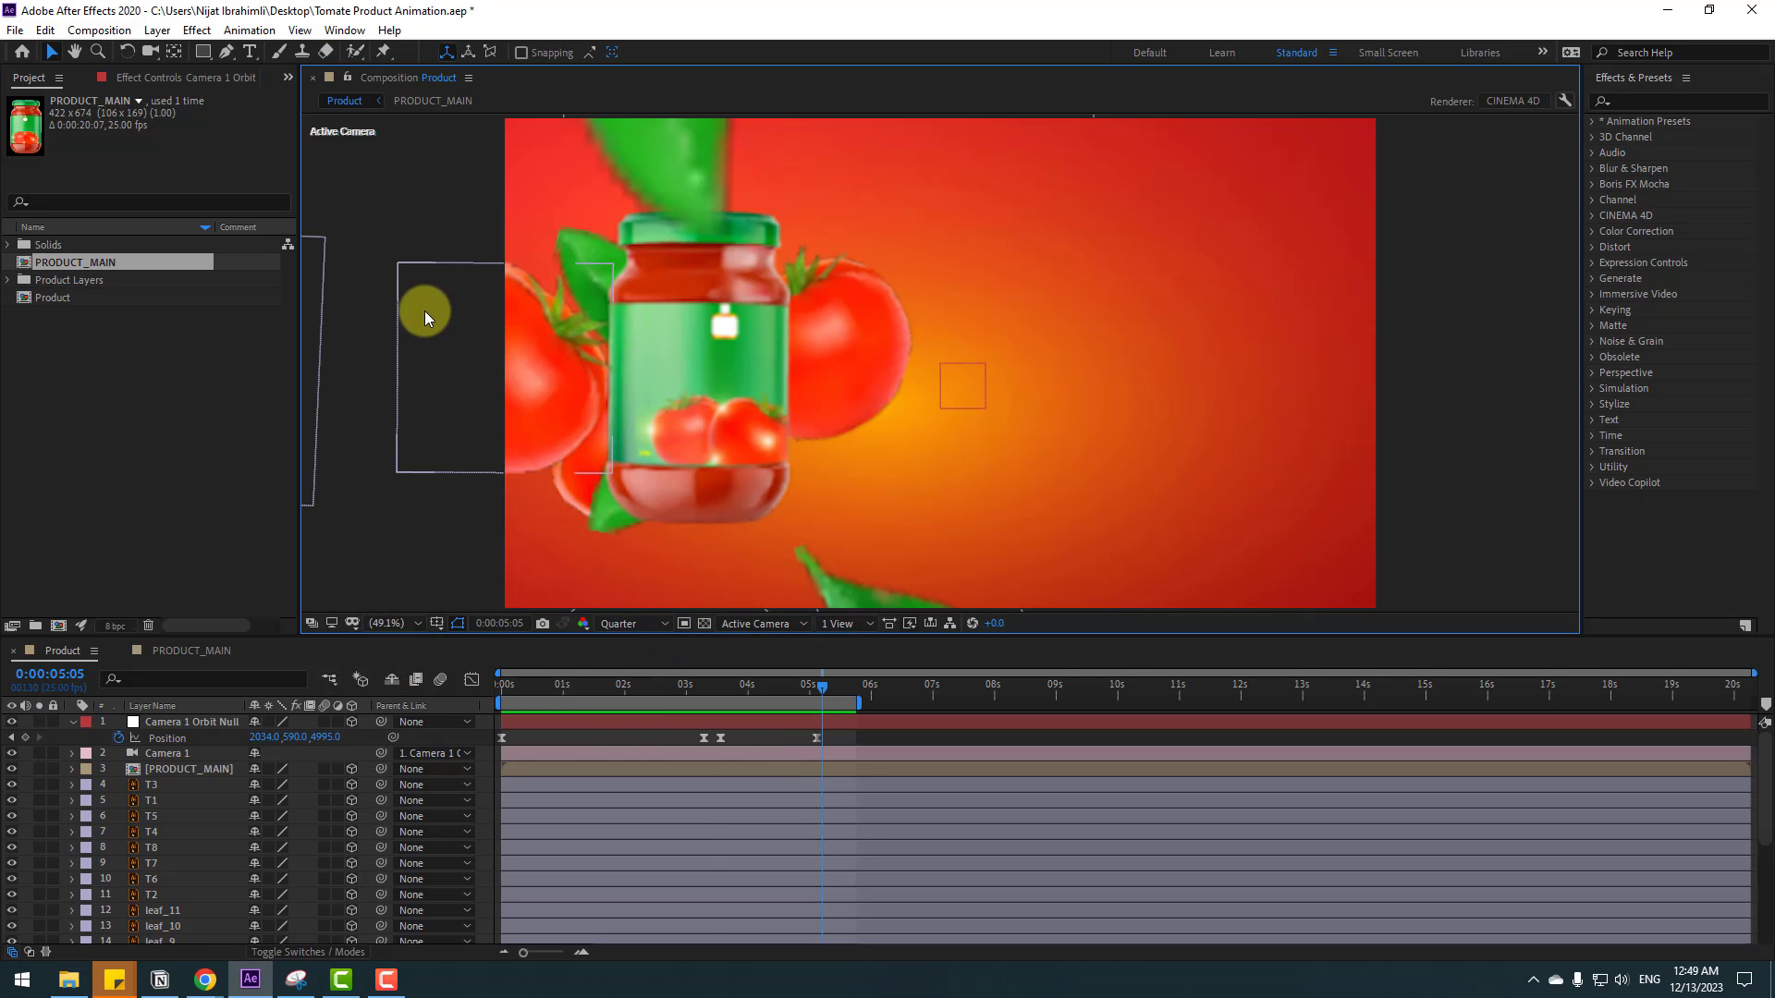
- Turn on Depth of Field for Camera 1, set its Aperture to 150 pixels and save the project
left_click_drag(558, 658, 501, 708)
left_click(175, 755)
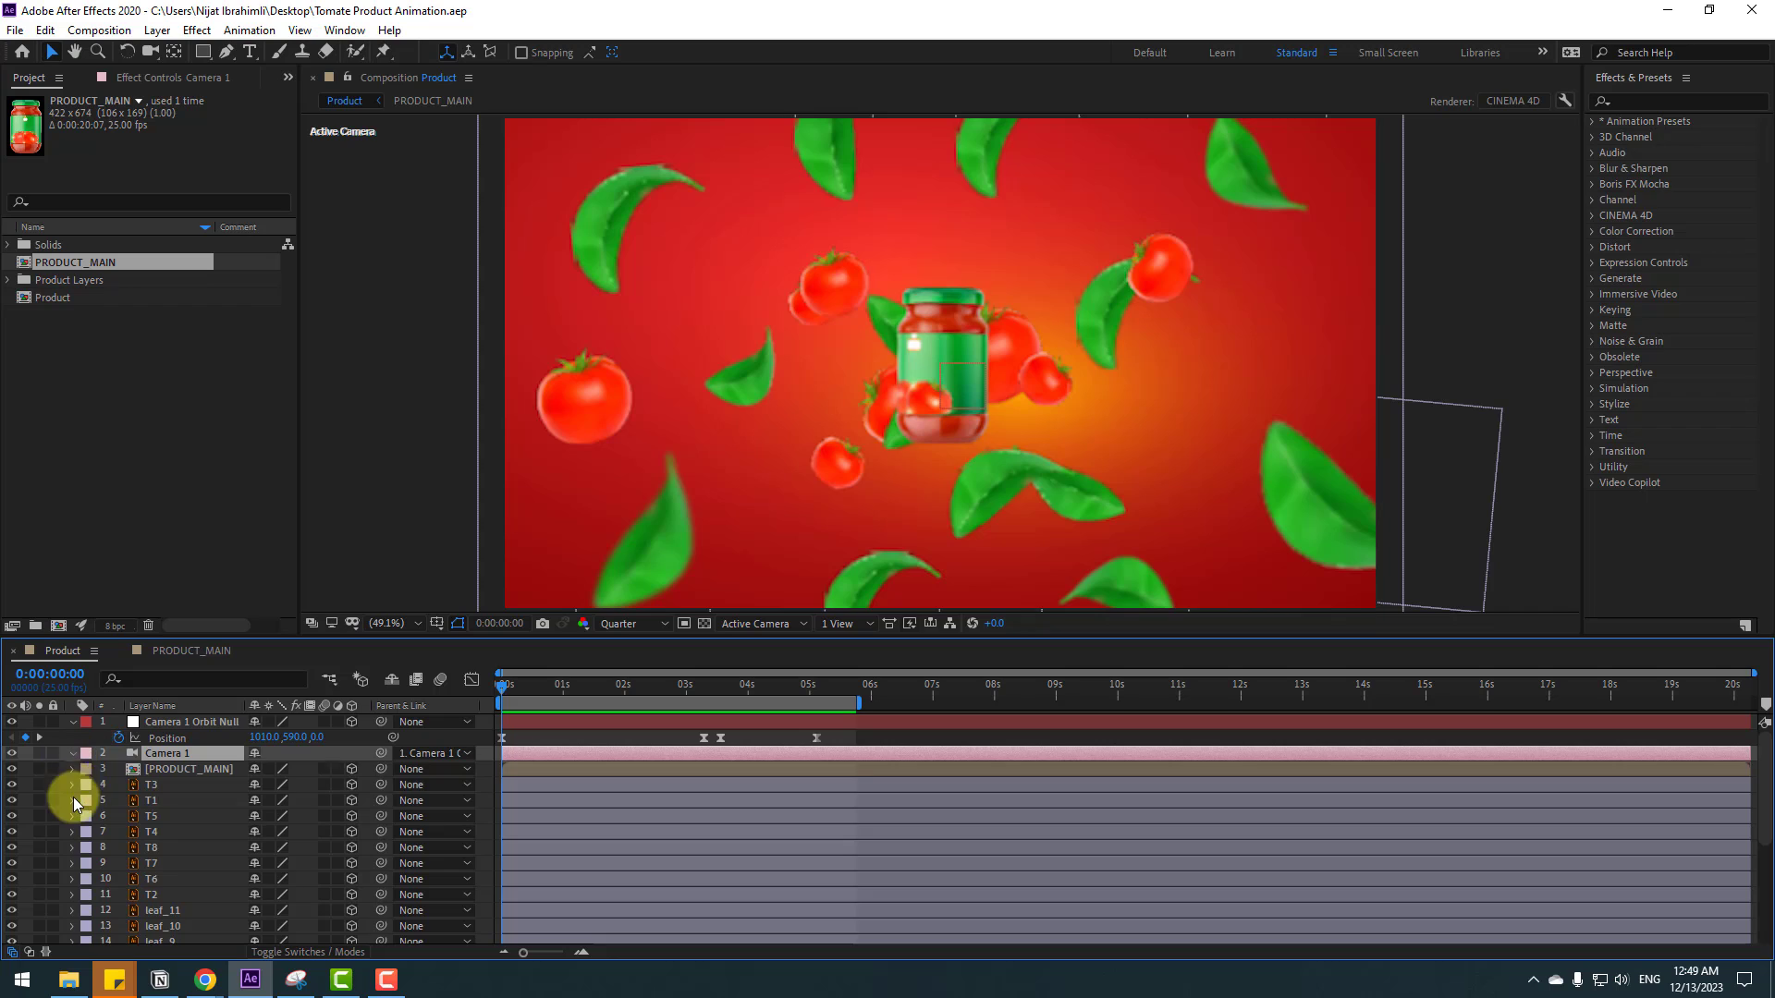
left_click(89, 786)
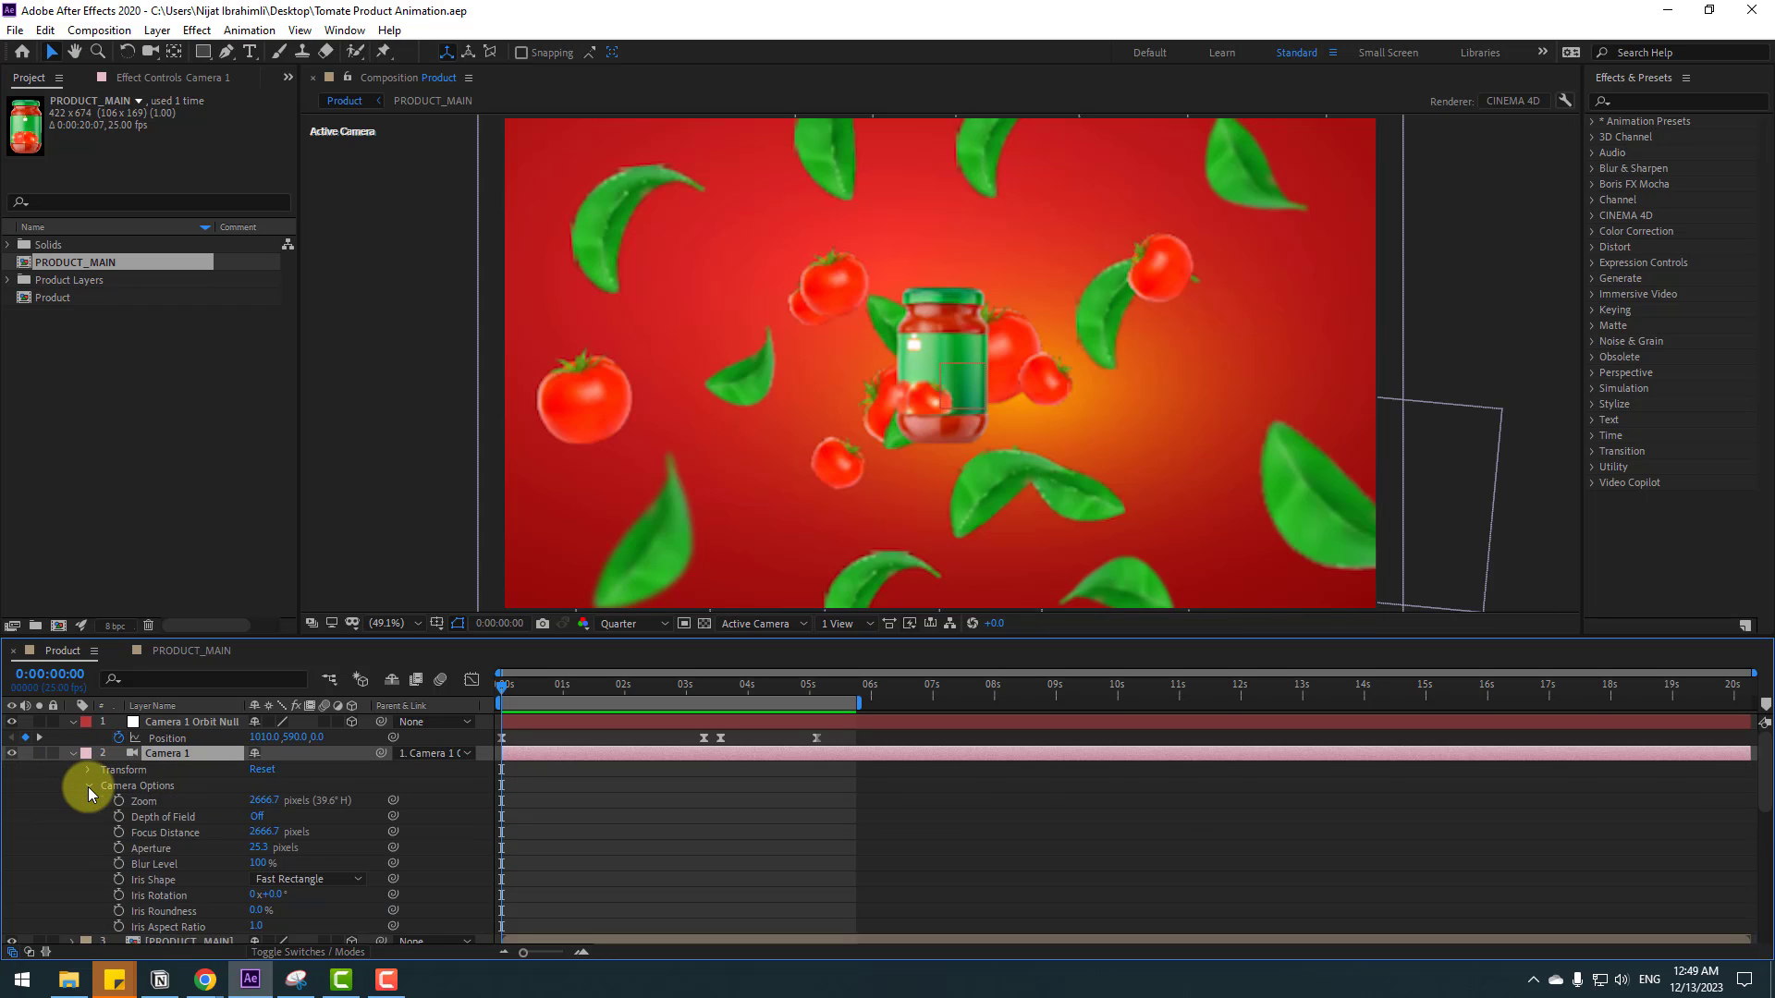
left_click(261, 818)
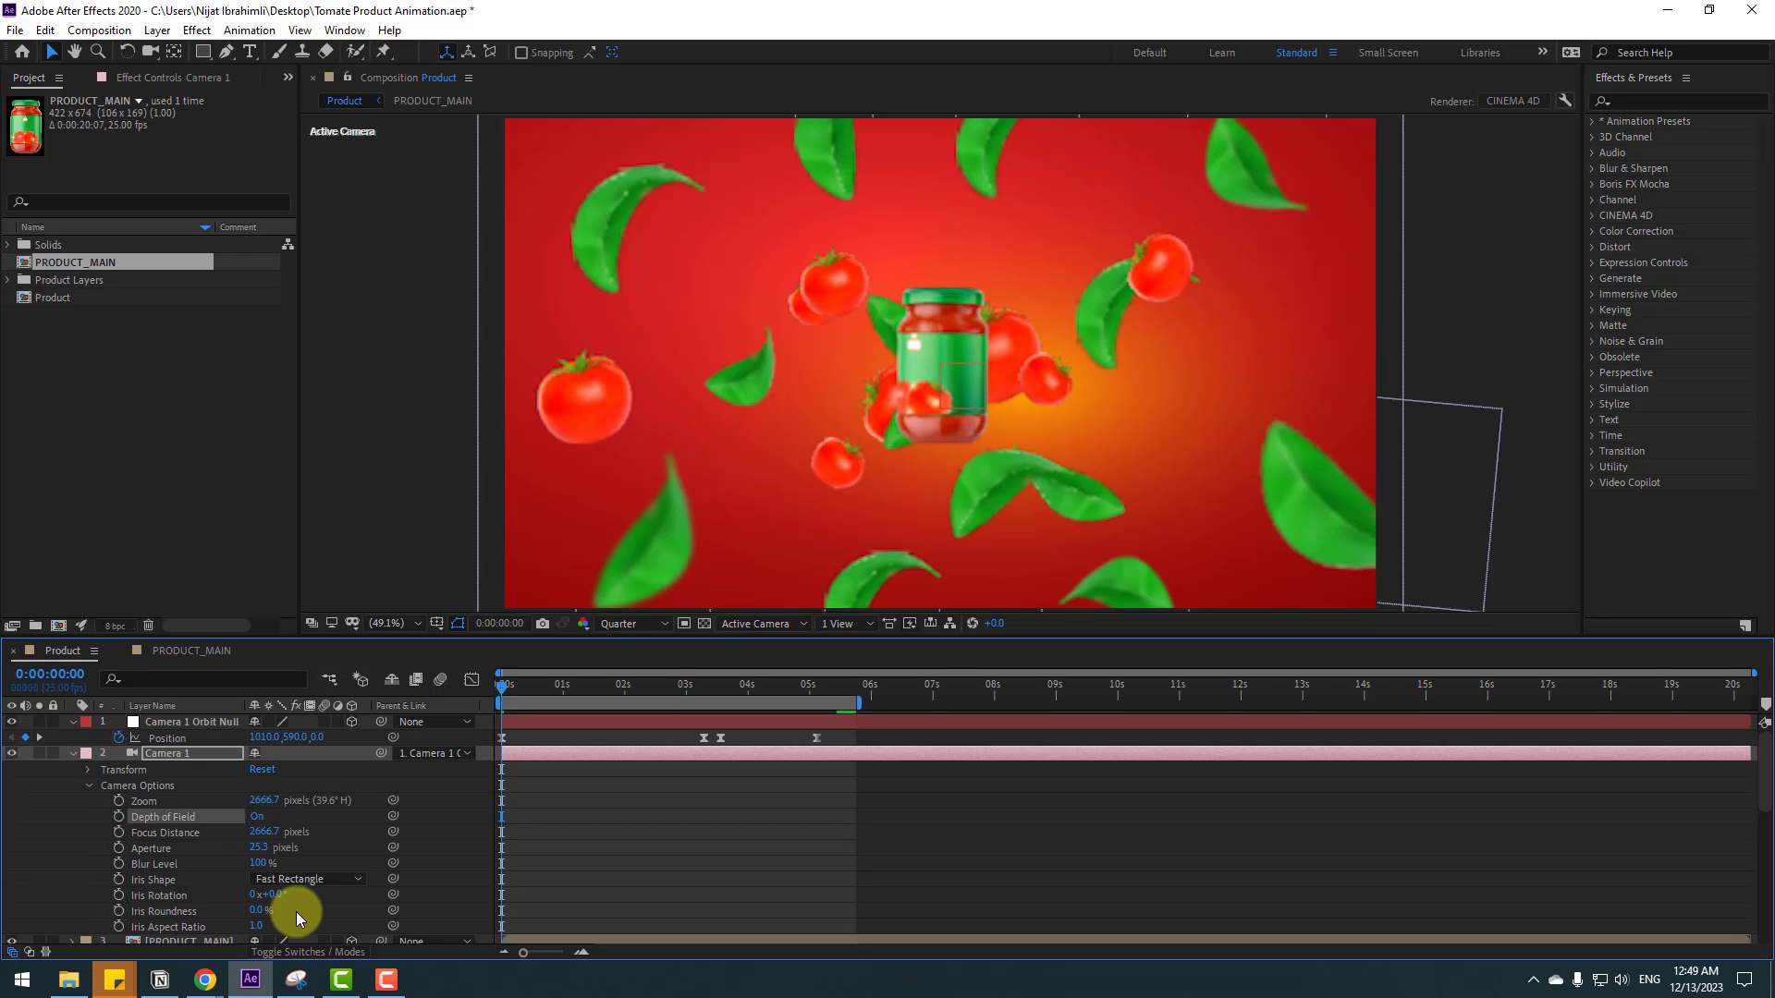
type("150")
key("Return")
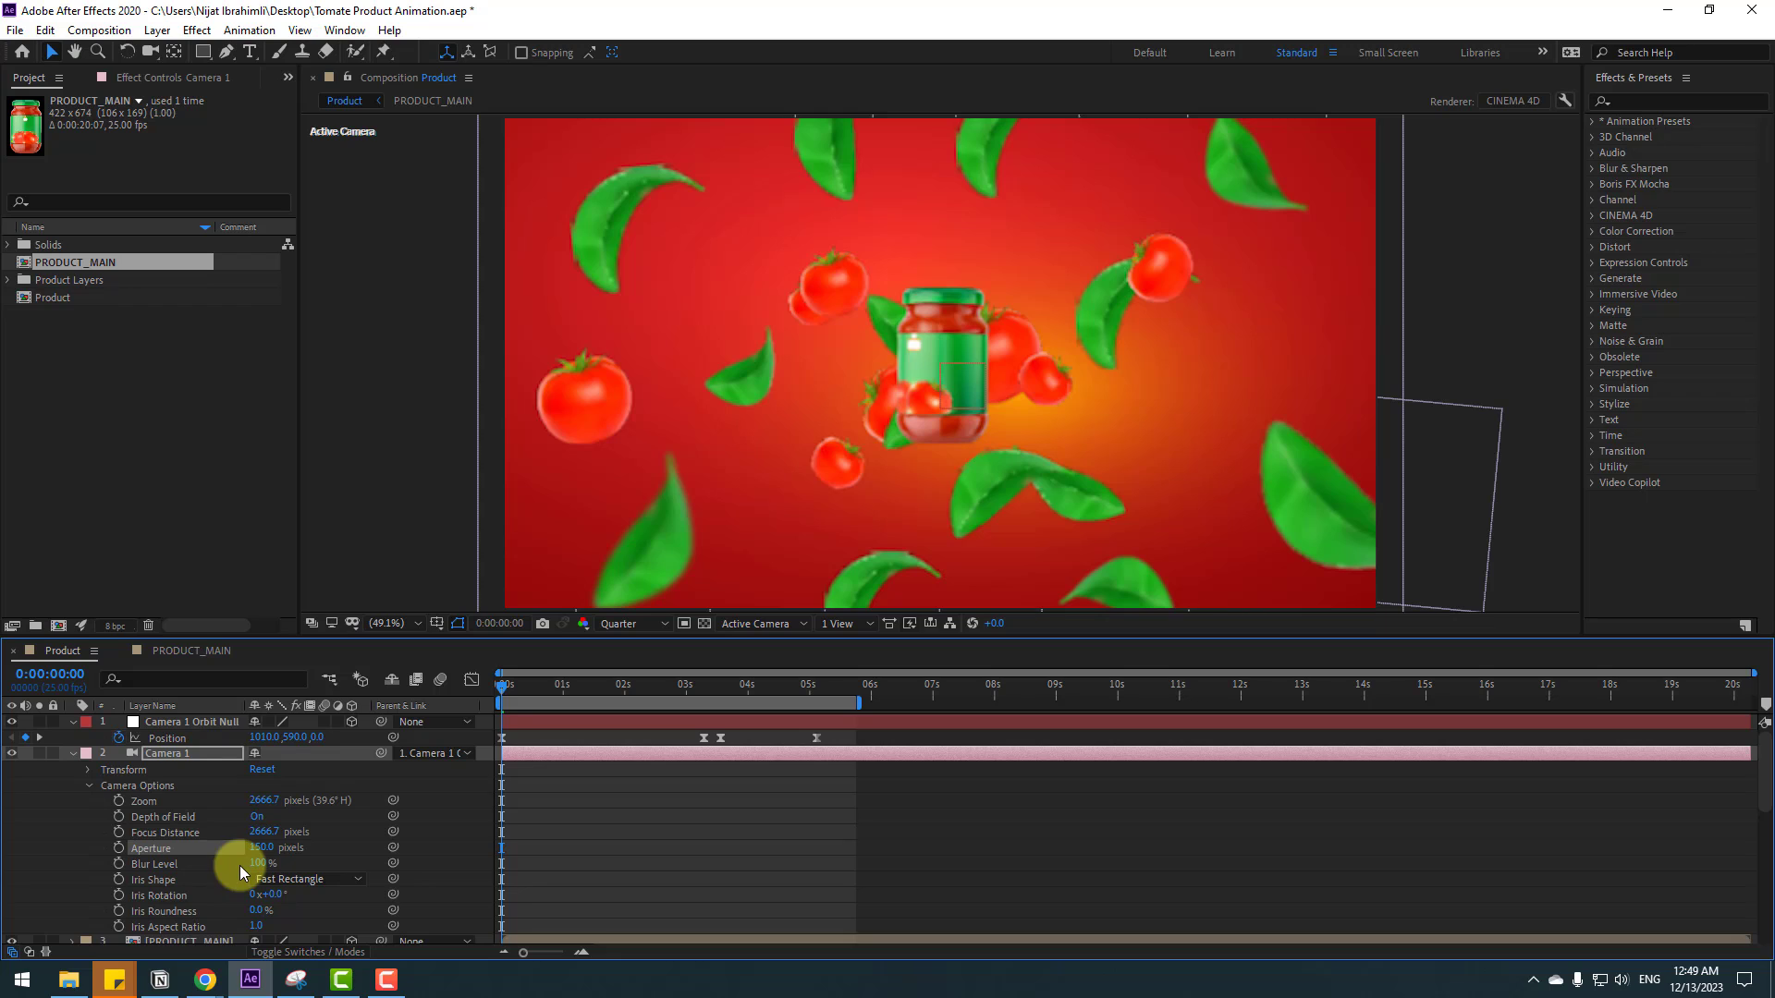
key("ctrl+s")
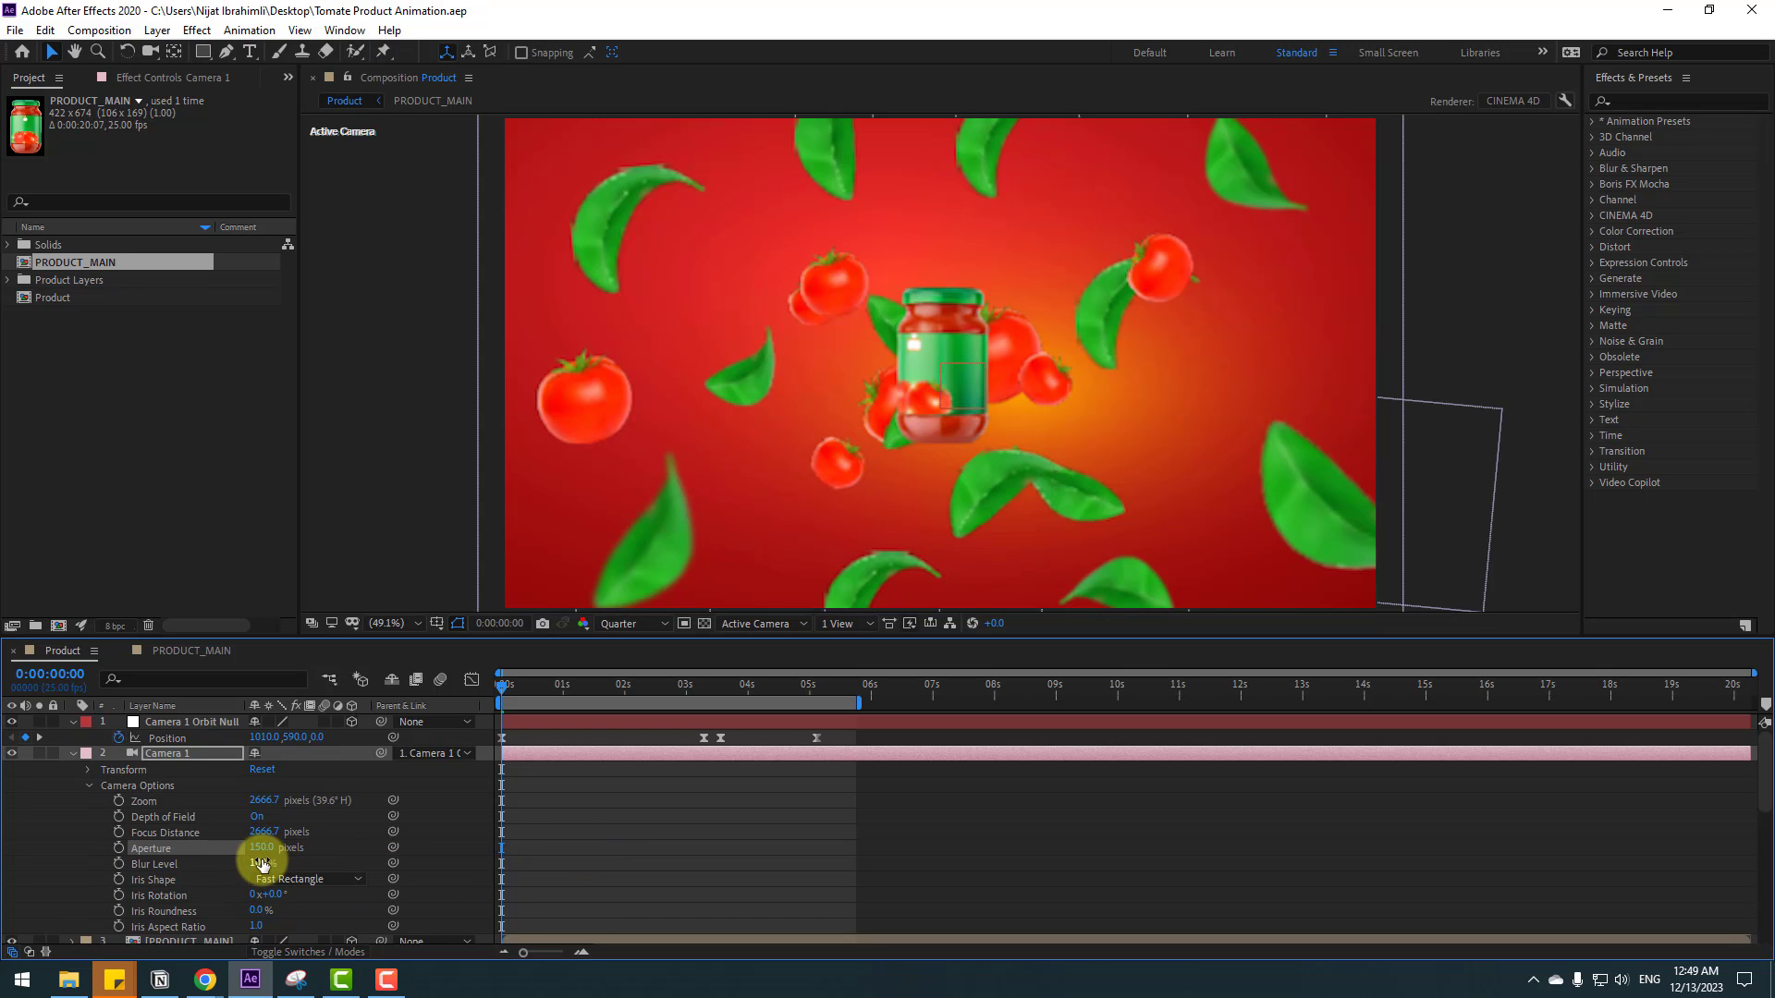
- Try a Blur Level of 200% and a different Focus Distance on Camera 1, checking the jar at 0:00:03:12
type("200")
key("Return")
left_click(520, 684)
left_click_drag(530, 684, 738, 681)
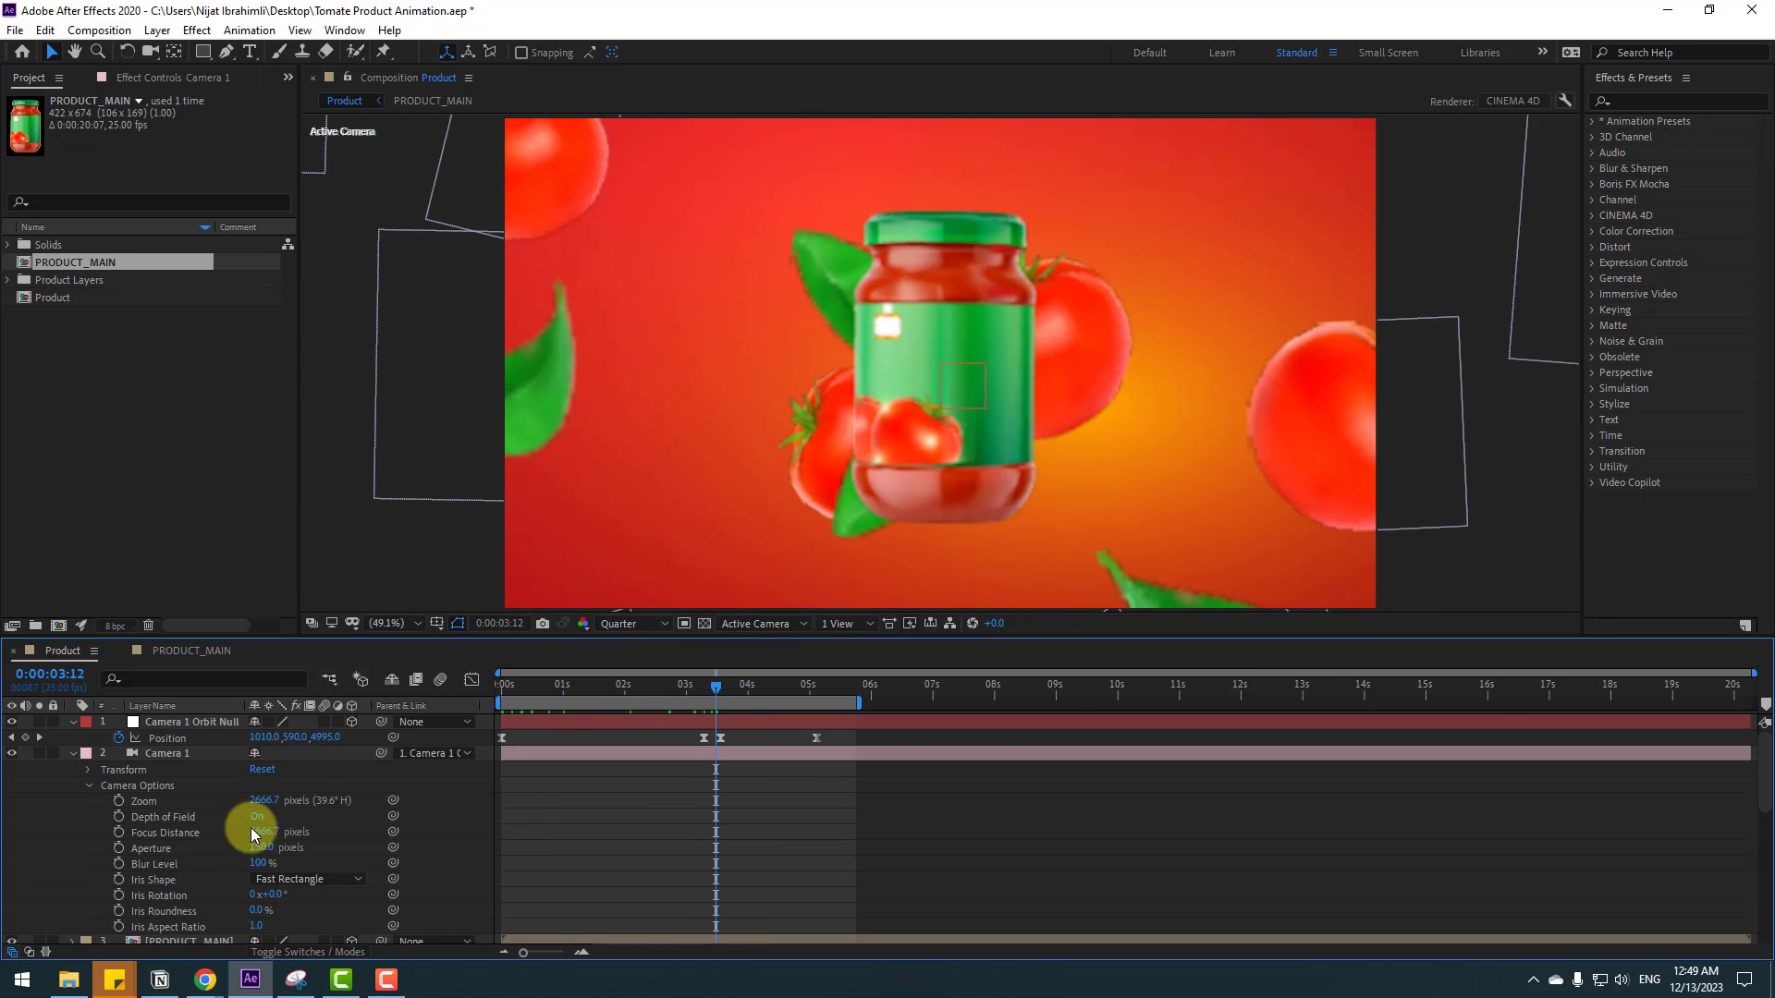
left_click_drag(263, 832, 336, 819)
left_click(985, 423)
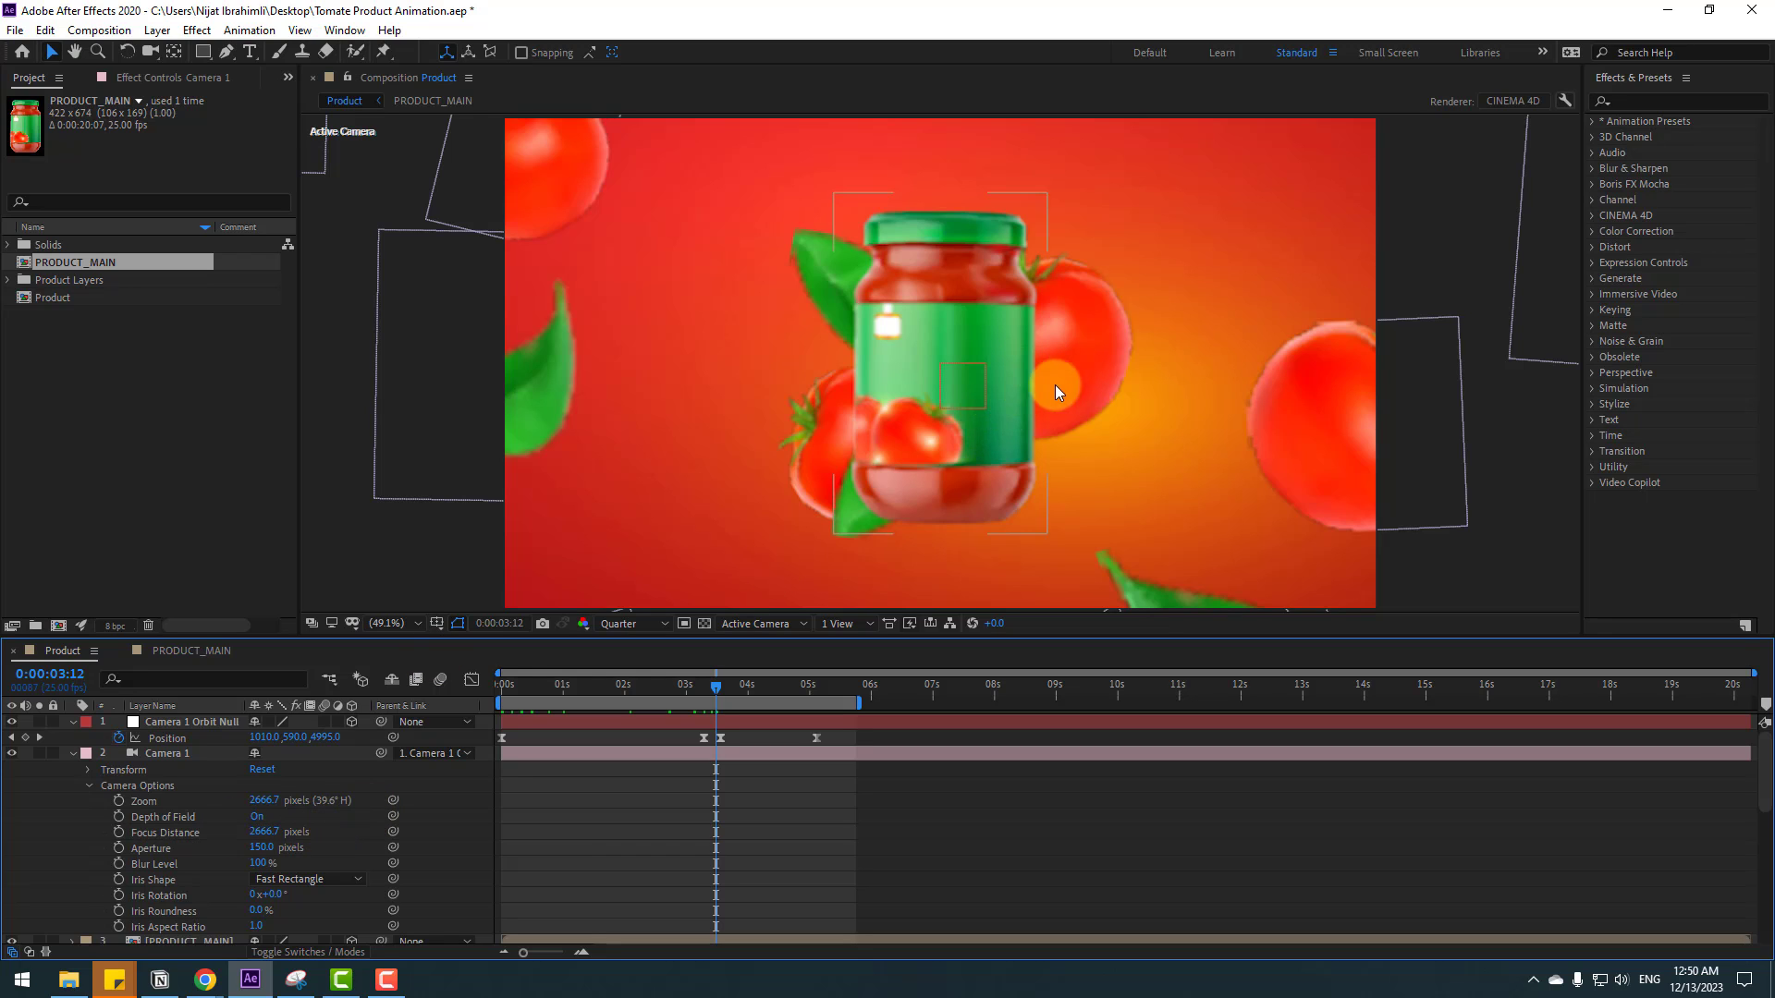
- Change the Product composition's 3D renderer from CINEMA 4D to Classic 3D
right_click(36, 825)
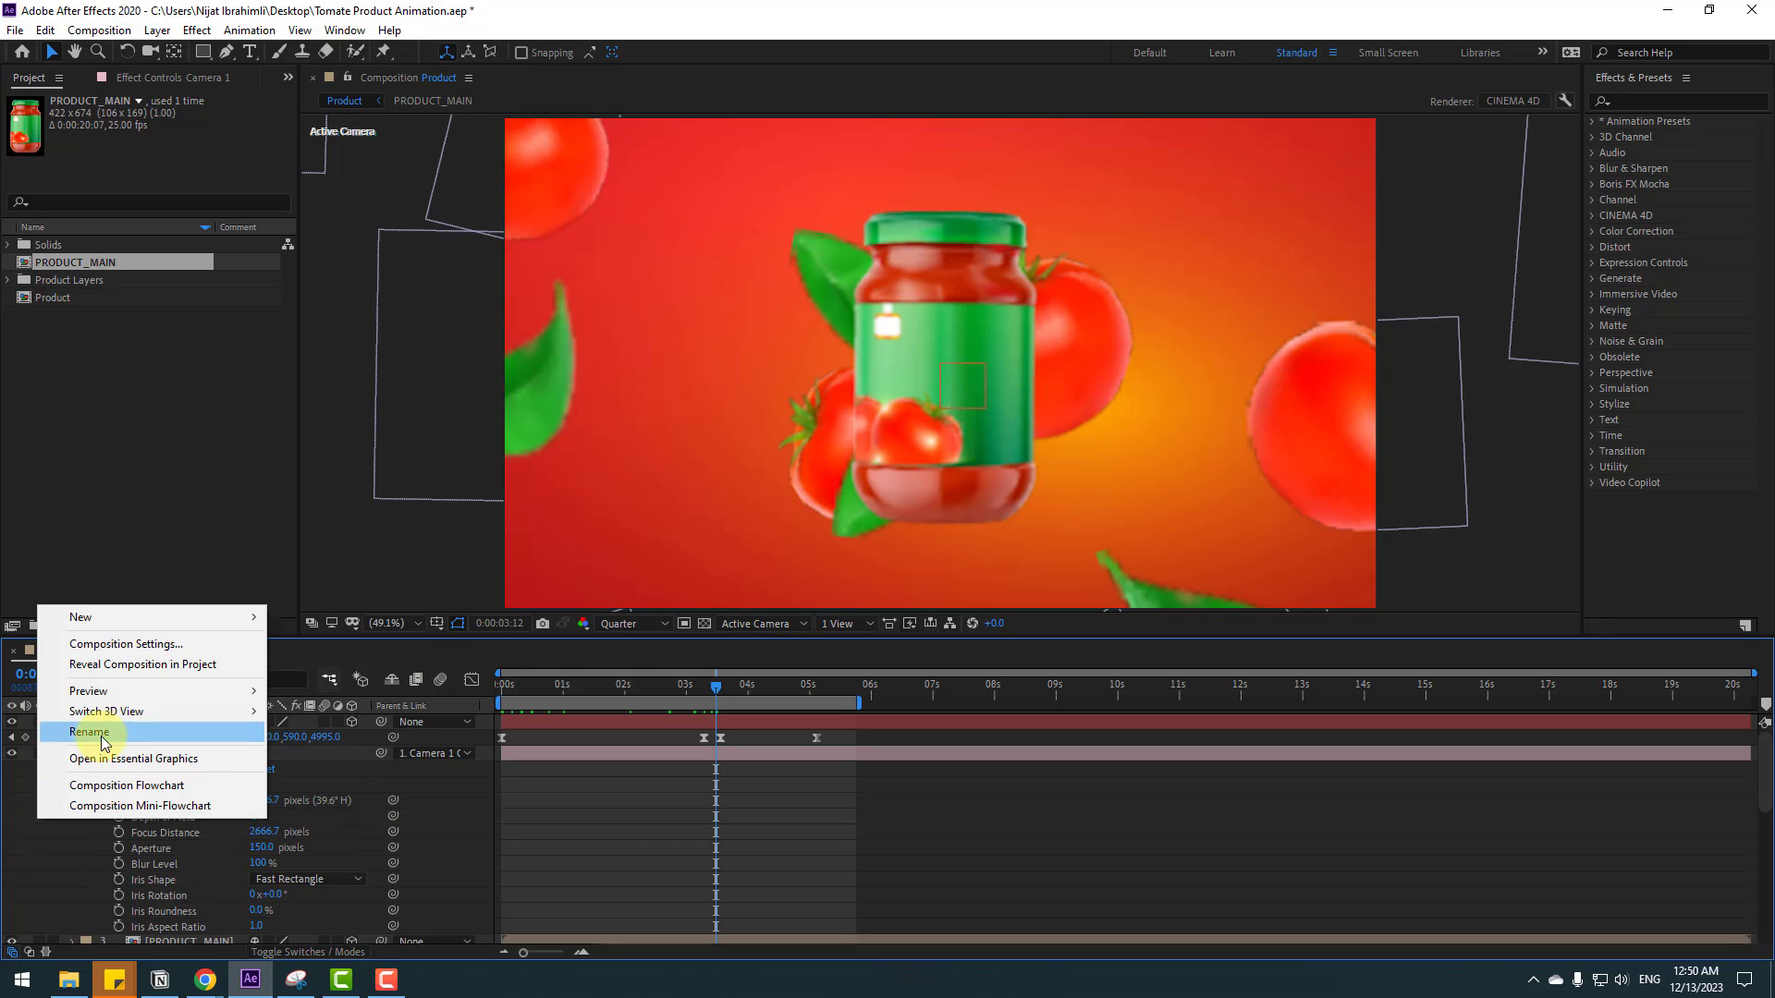
left_click(120, 645)
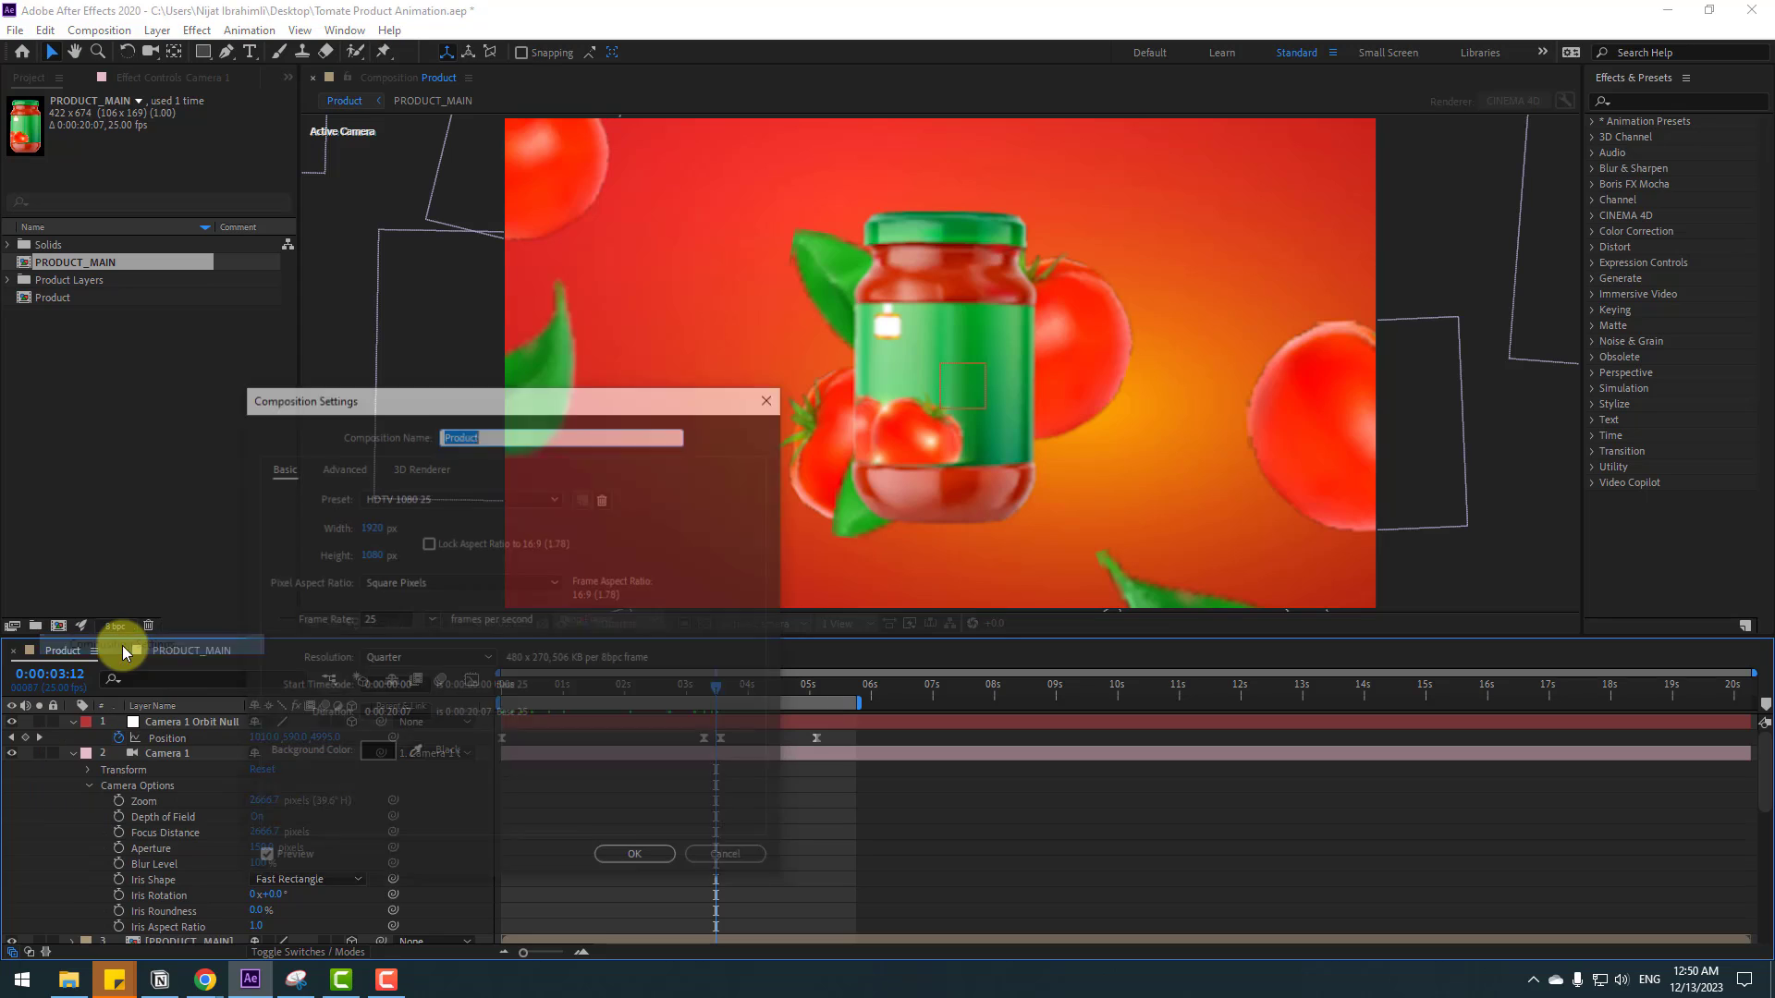
left_click(420, 467)
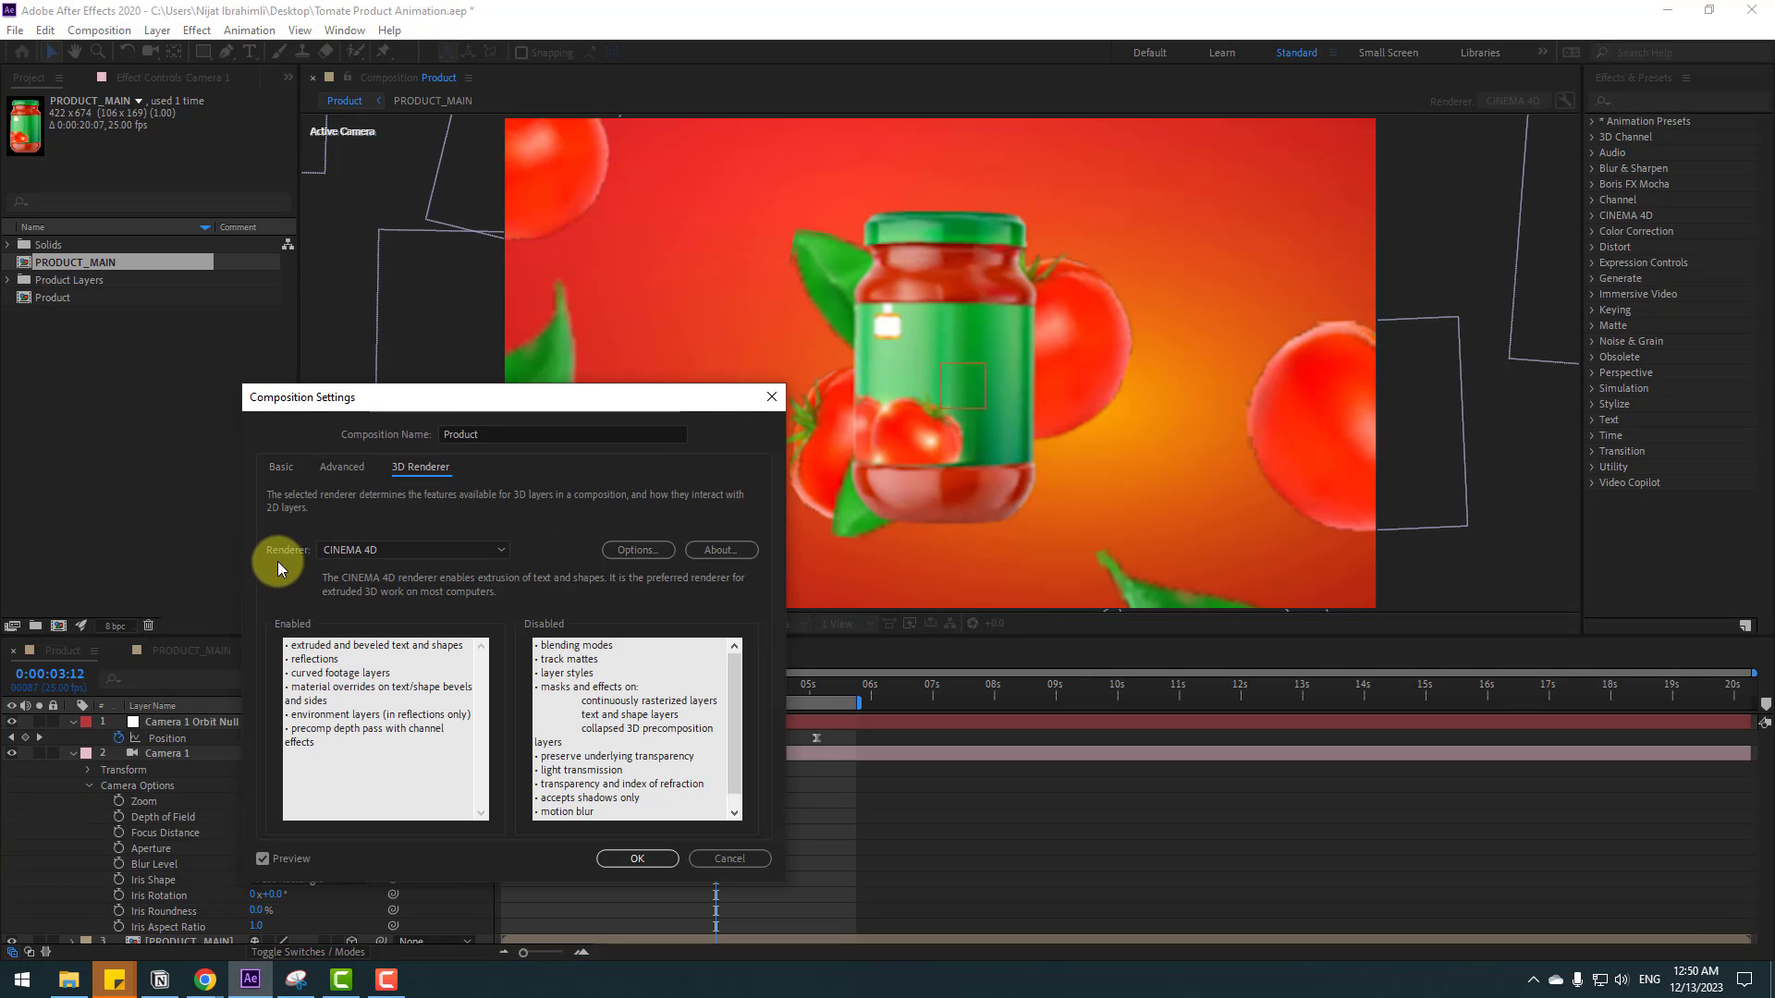
left_click(338, 552)
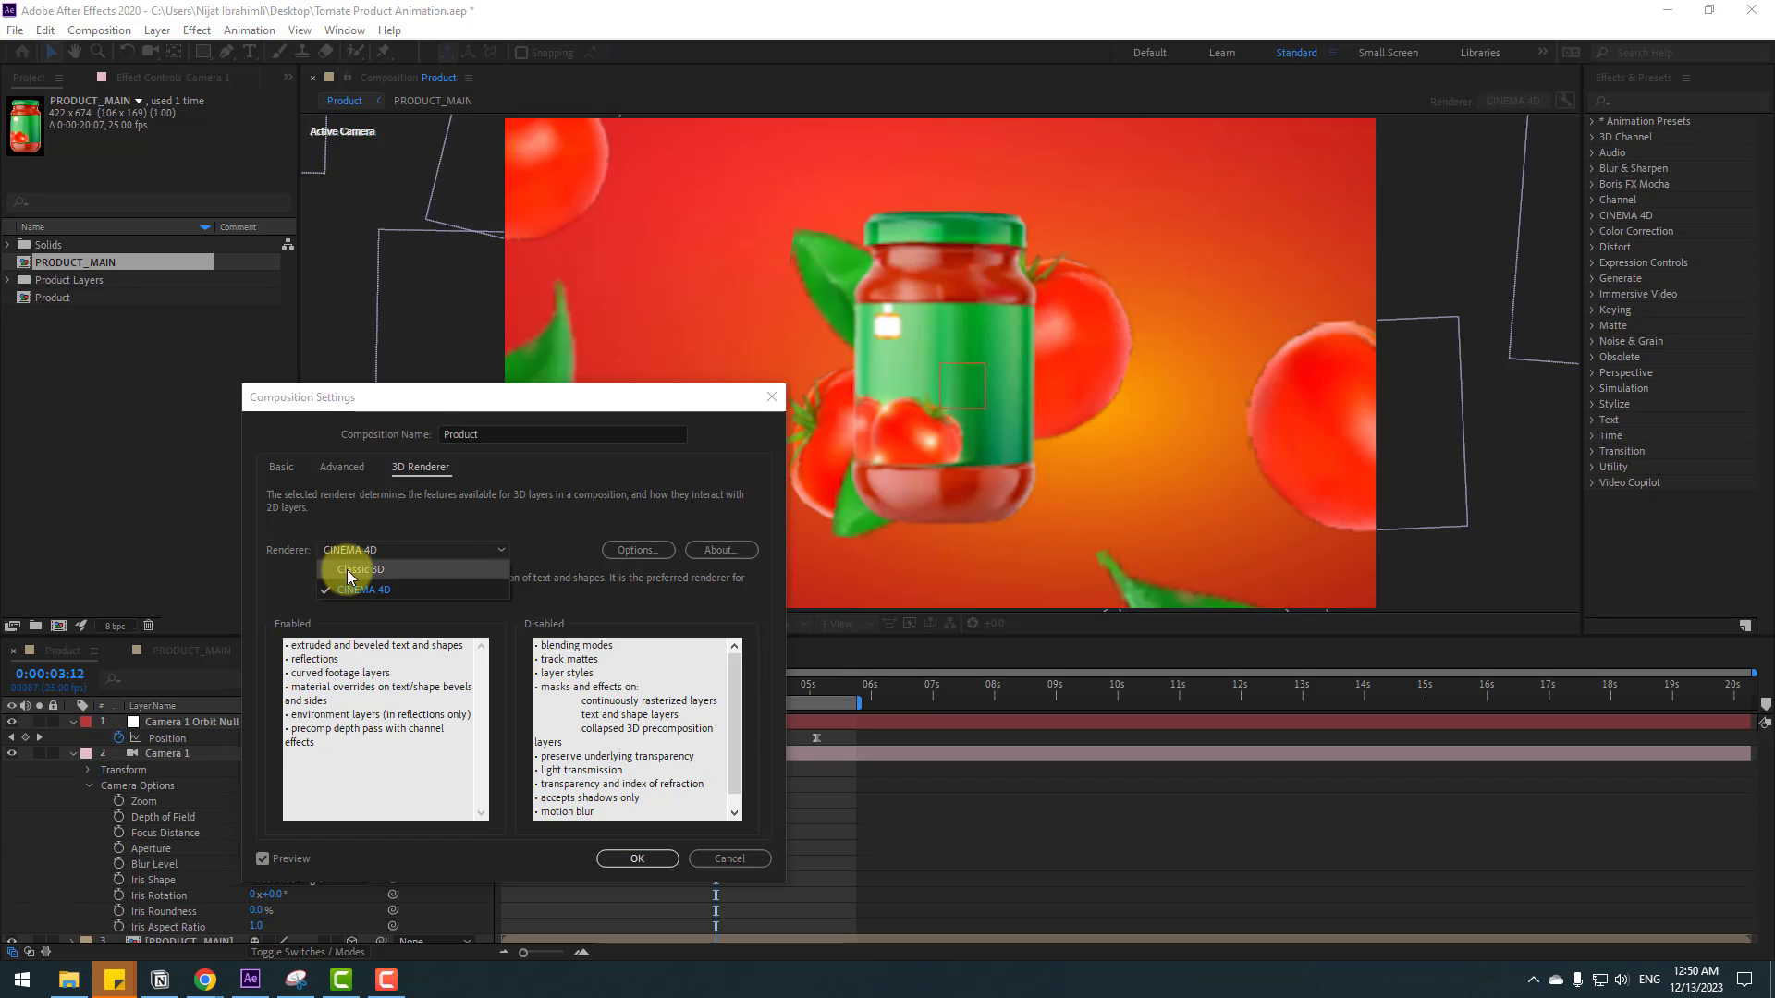
left_click(372, 571)
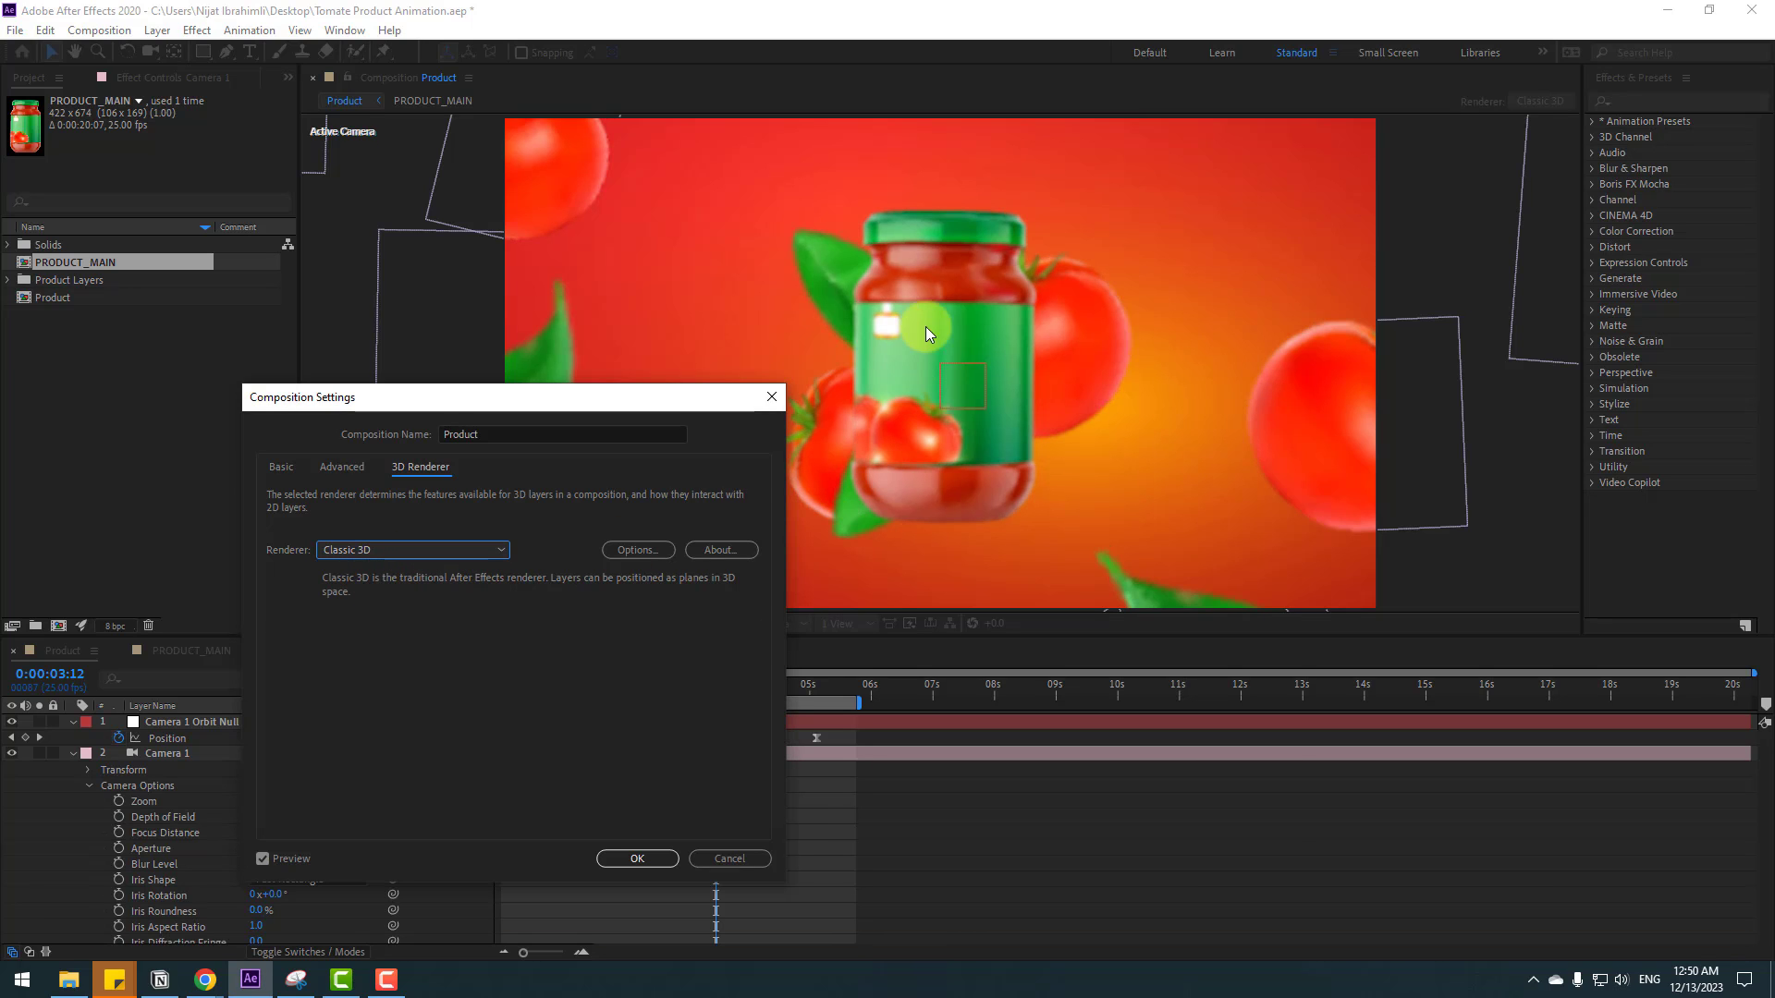
left_click(636, 856)
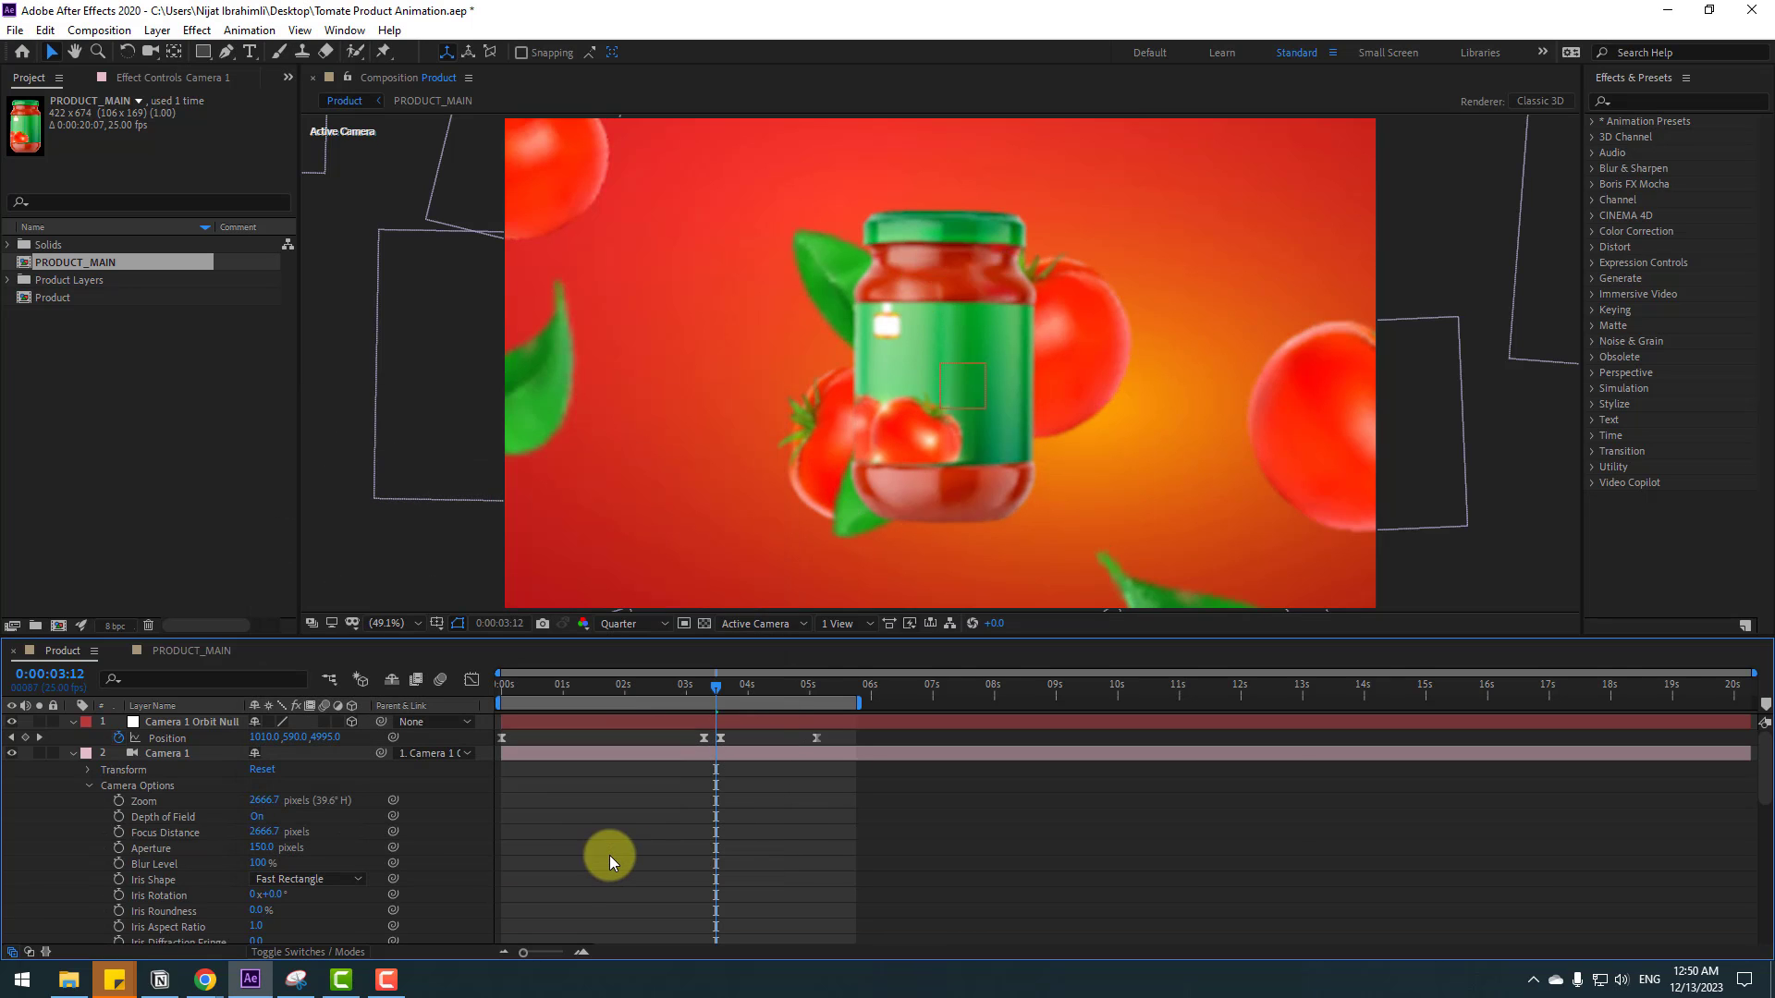
- Try Camera 1 Focus Distances of 2797.7, 2410.7 and 2309.7 pixels at 0:00:03:12
left_click_drag(258, 838, 469, 824)
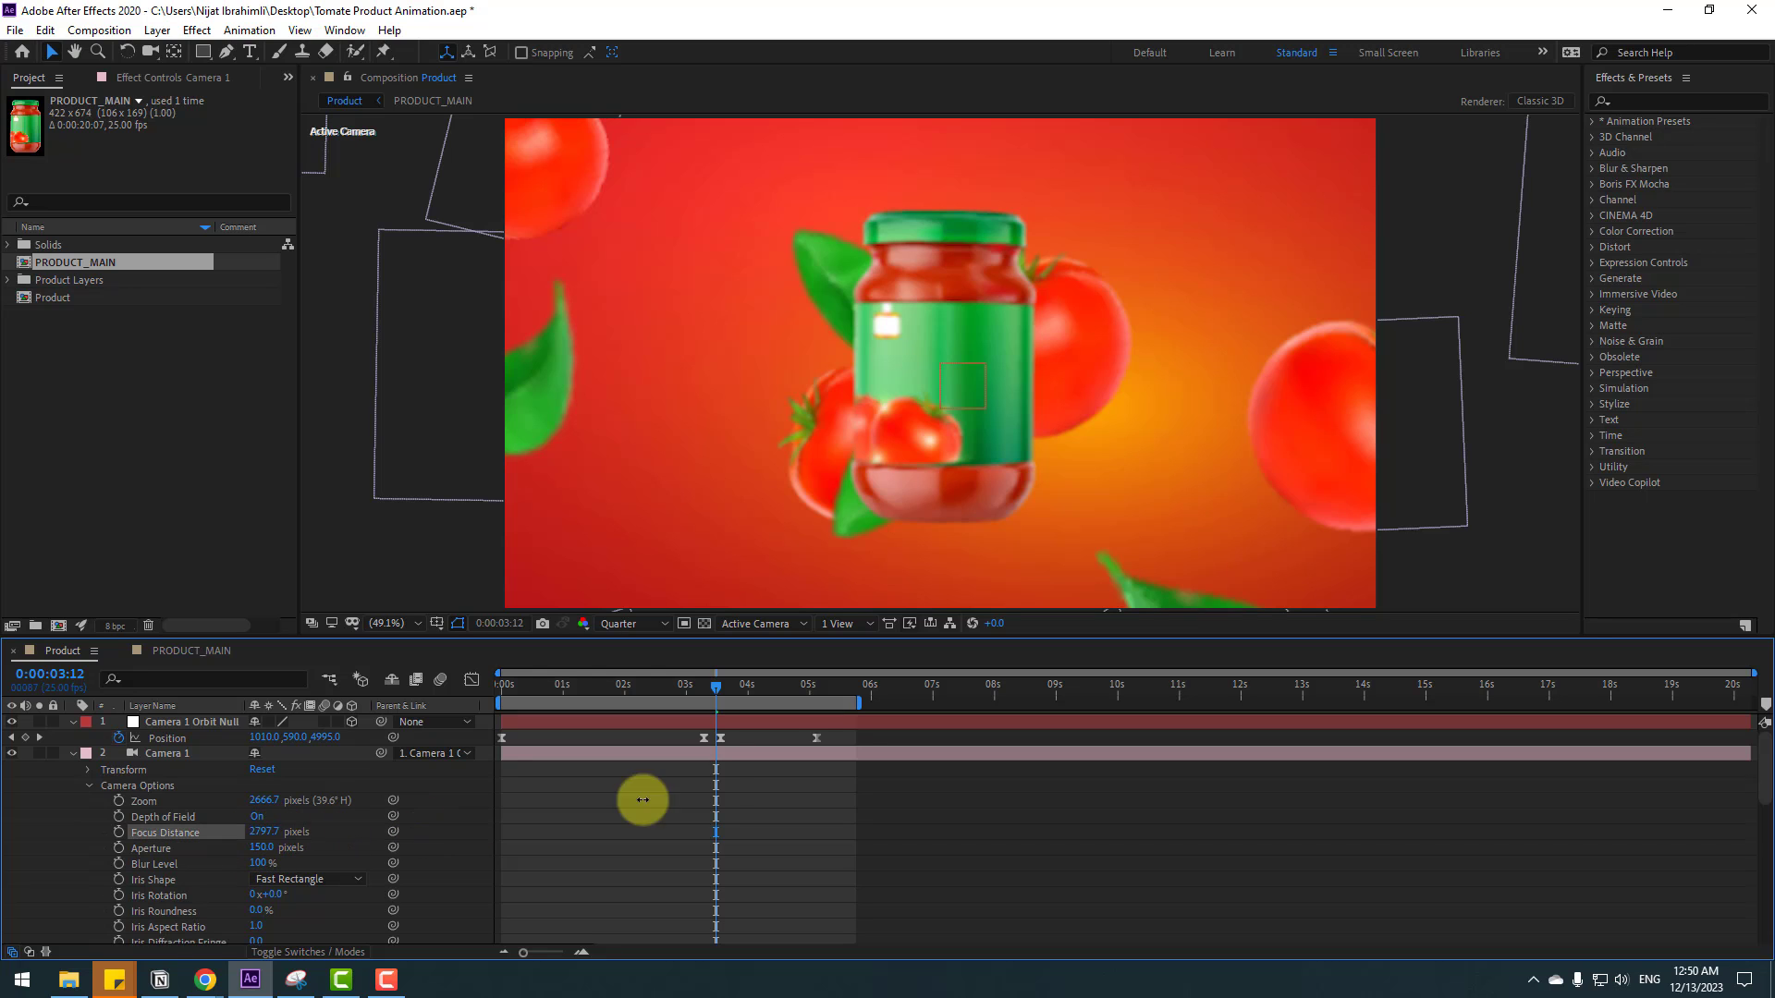
left_click_drag(262, 832, 159, 832)
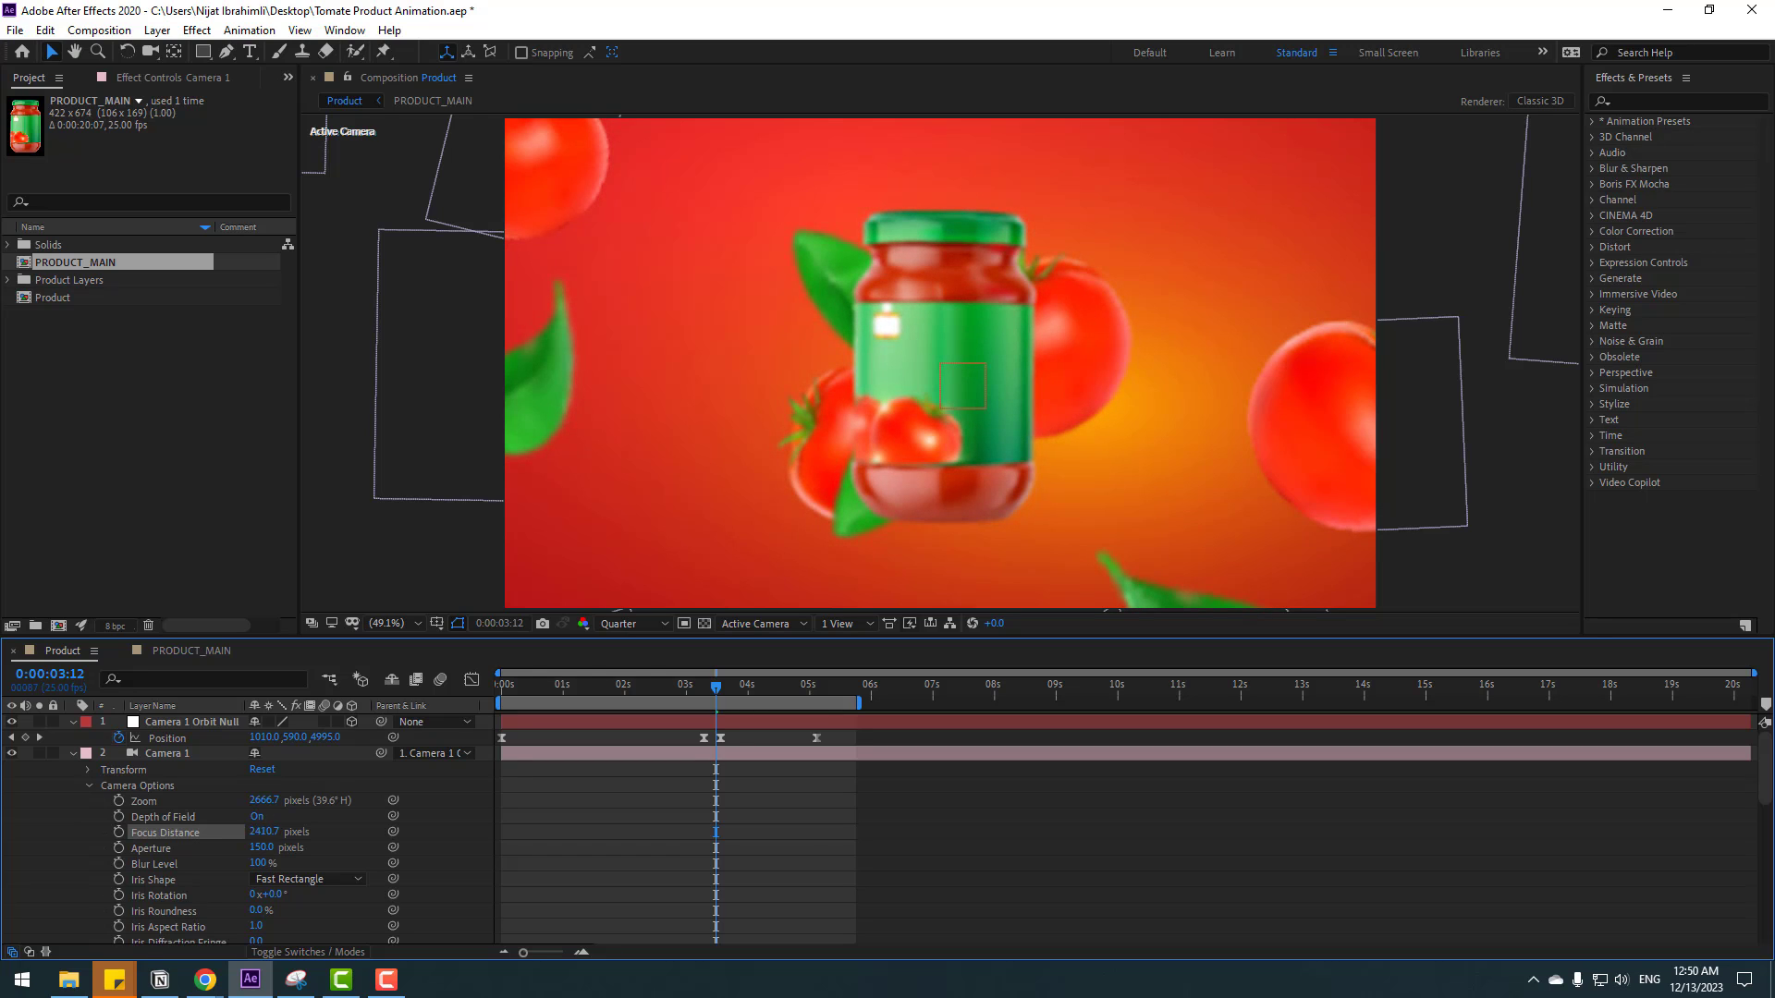
left_click_drag(262, 832, 745, 567)
- Set the preview resolution to Full and bring the jar into focus with a Camera 1 Focus Distance of 3601.7 pixels
left_click(636, 624)
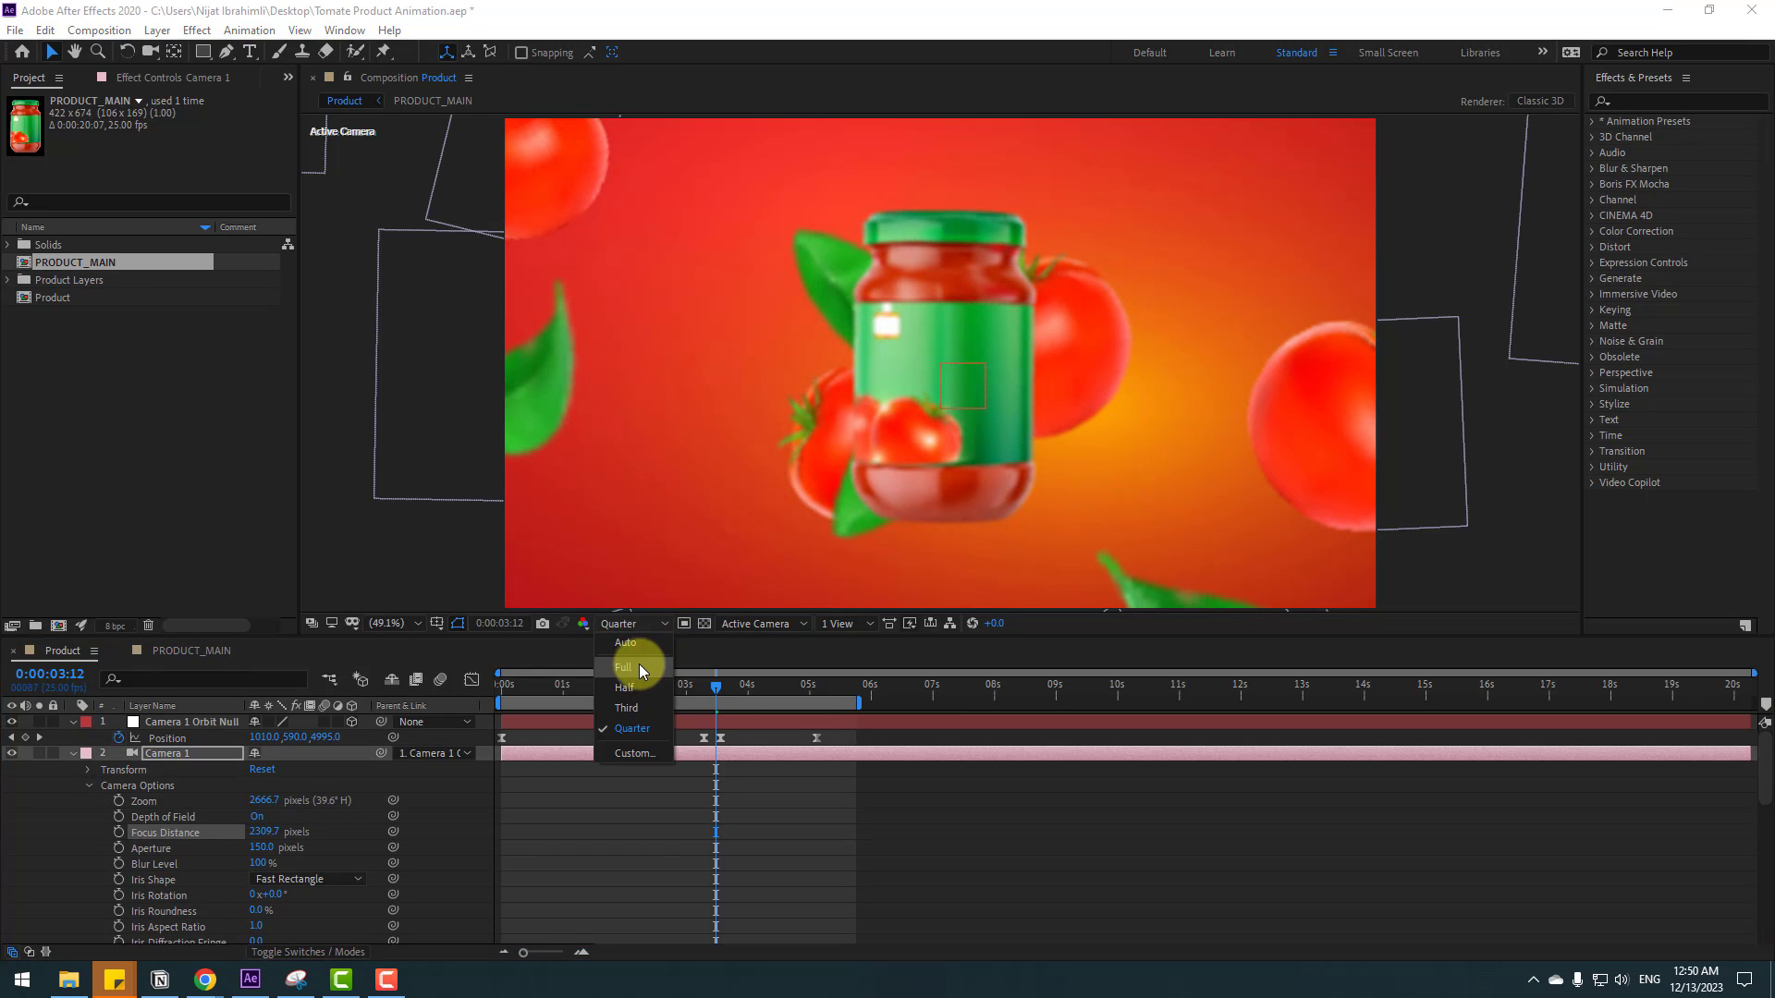
left_click(641, 667)
key("/")
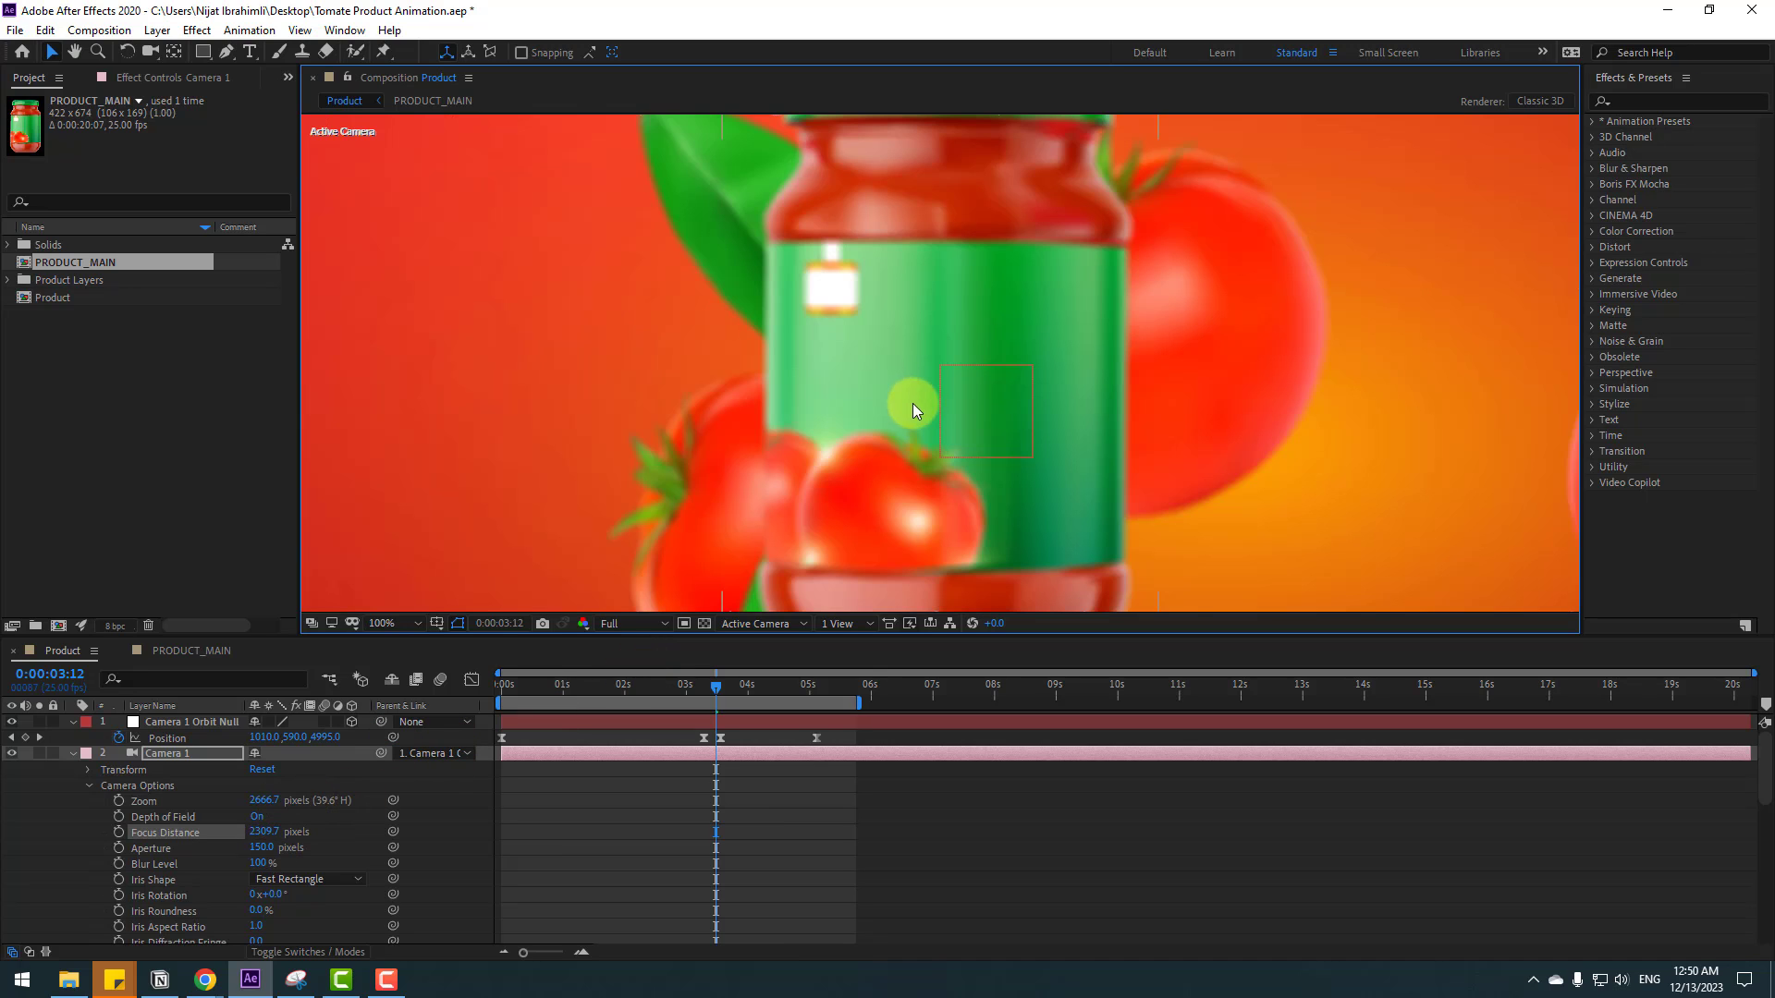
left_click_drag(278, 832, 1288, 662)
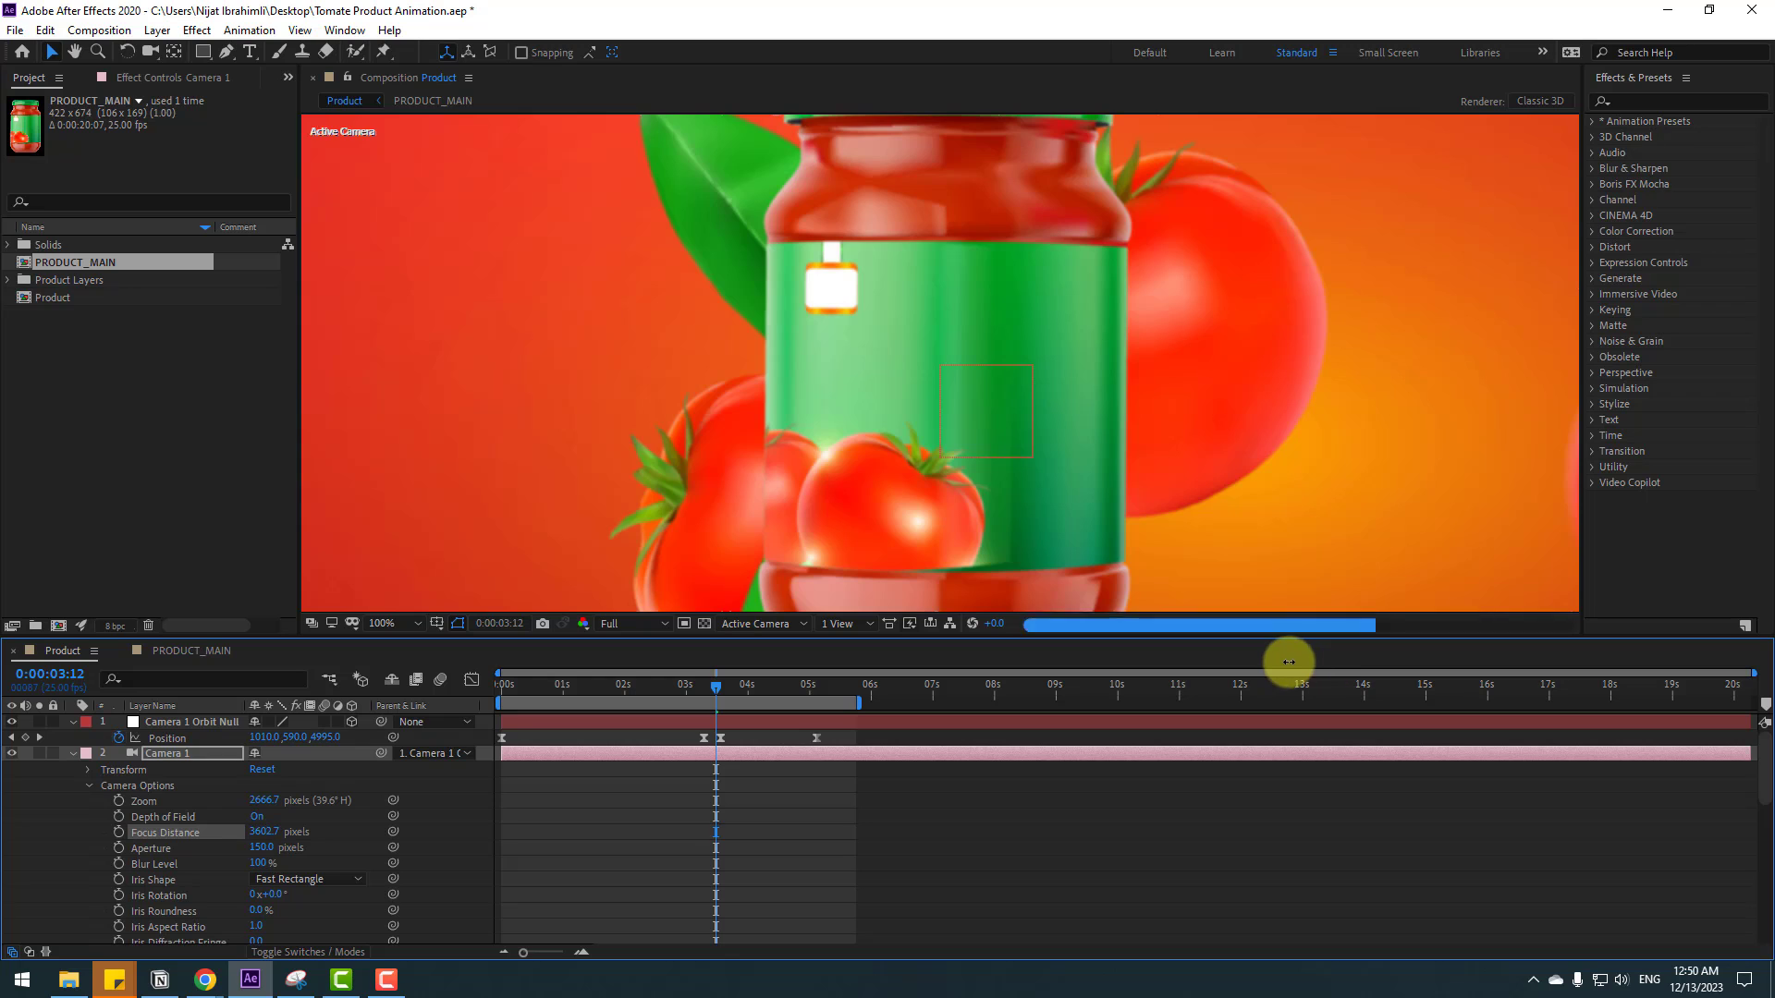
scroll(1030, 511, "down", 2)
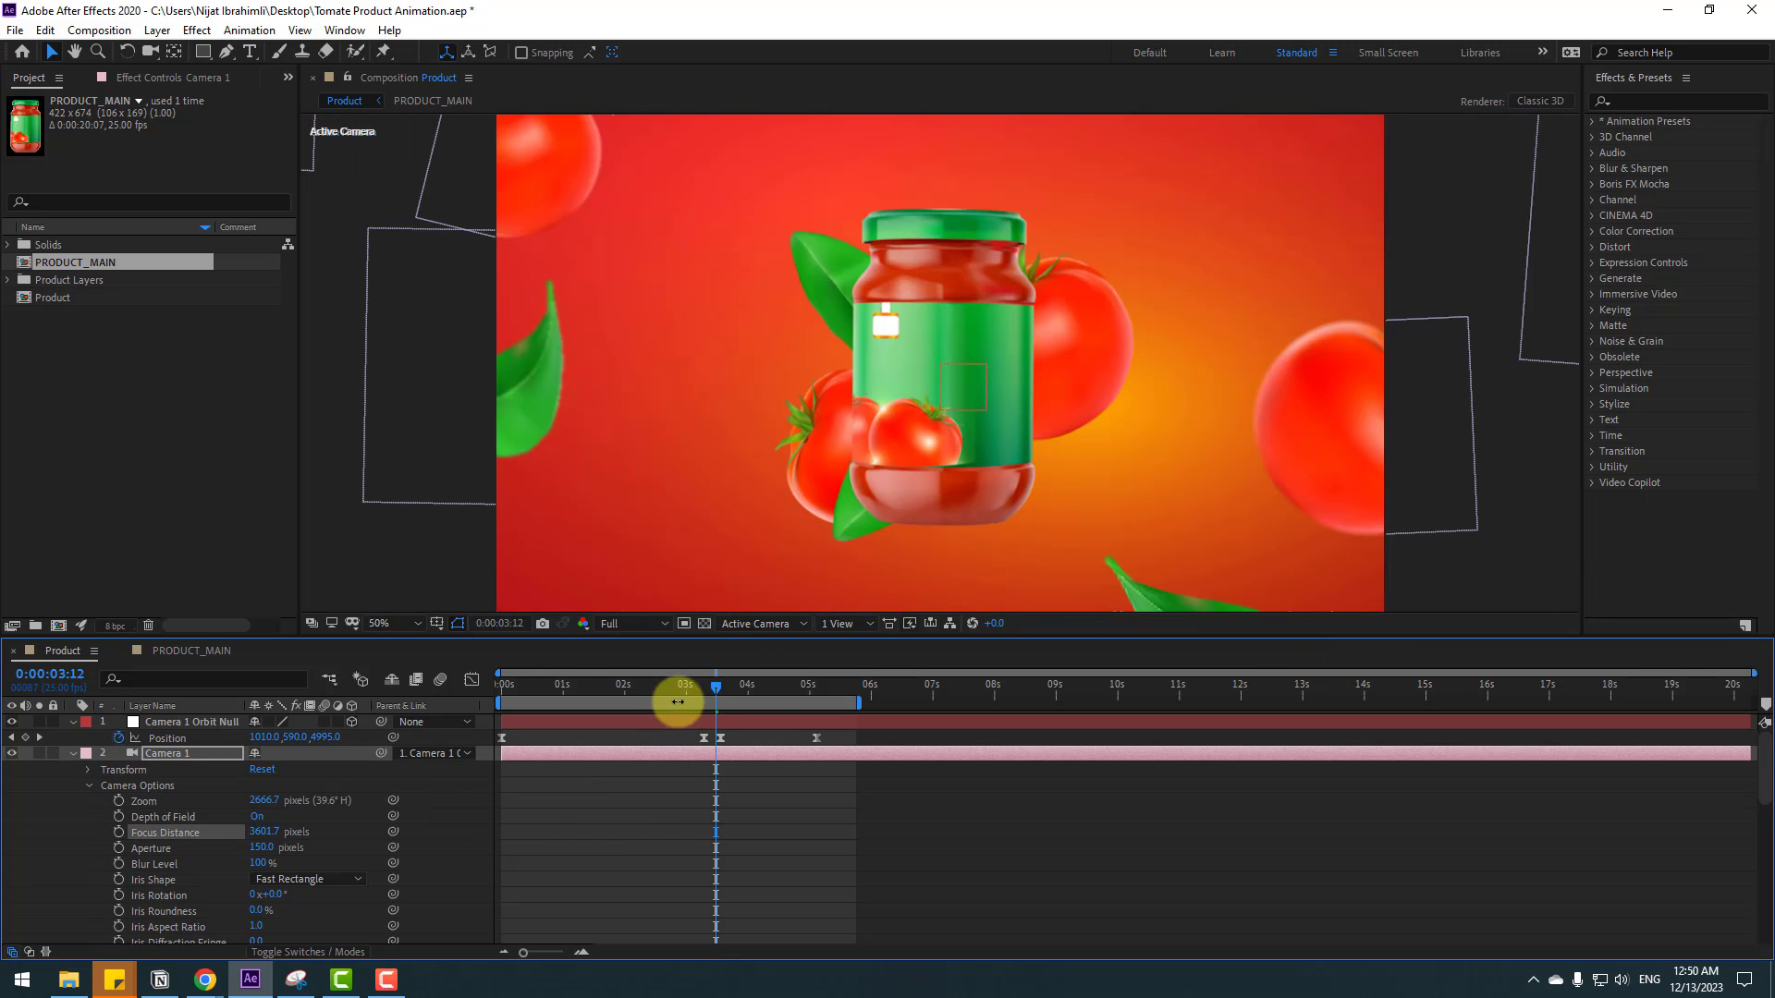
- Add a Focus Distance keyframe to Camera 1 at 0:00:03:07, and set the Focus Distance to about 1582.7 pixels at 0:00:00:00
mouse_move(704, 691)
left_mouse_down()
mouse_move(485, 693)
mouse_move(768, 684)
mouse_move(532, 683)
mouse_move(703, 680)
left_mouse_up()
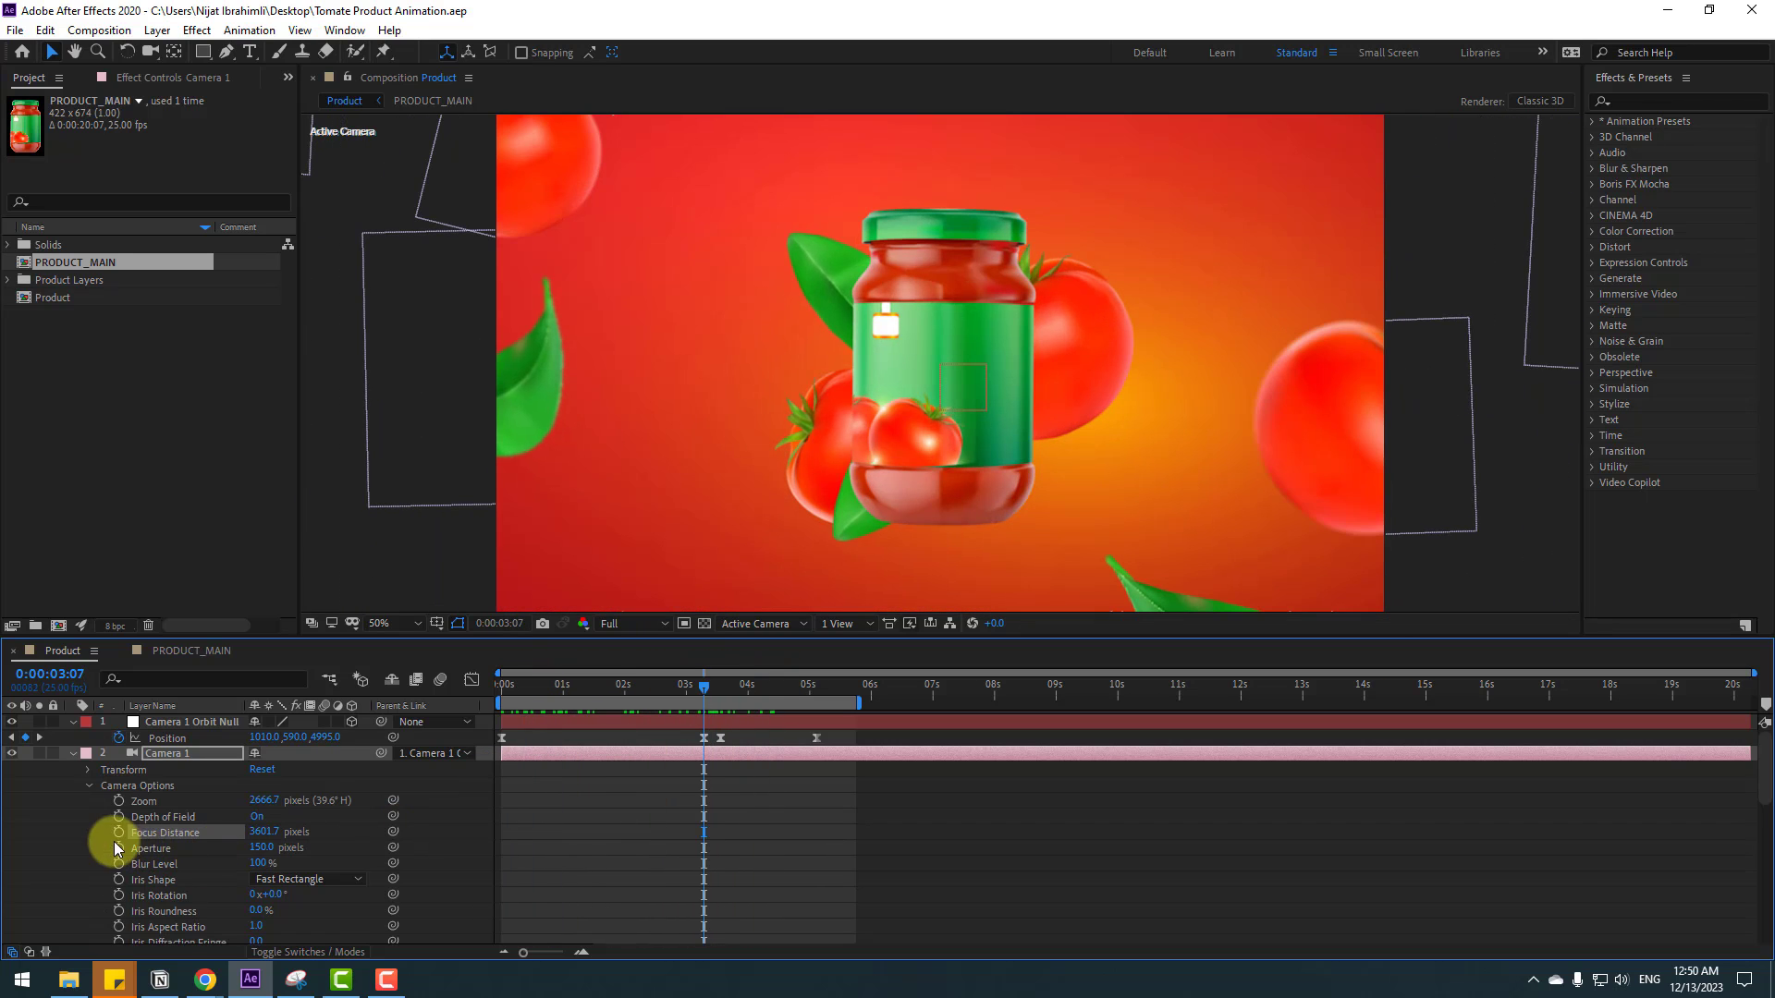
left_click_drag(686, 689, 379, 746)
left_click_drag(265, 847, 227, 831)
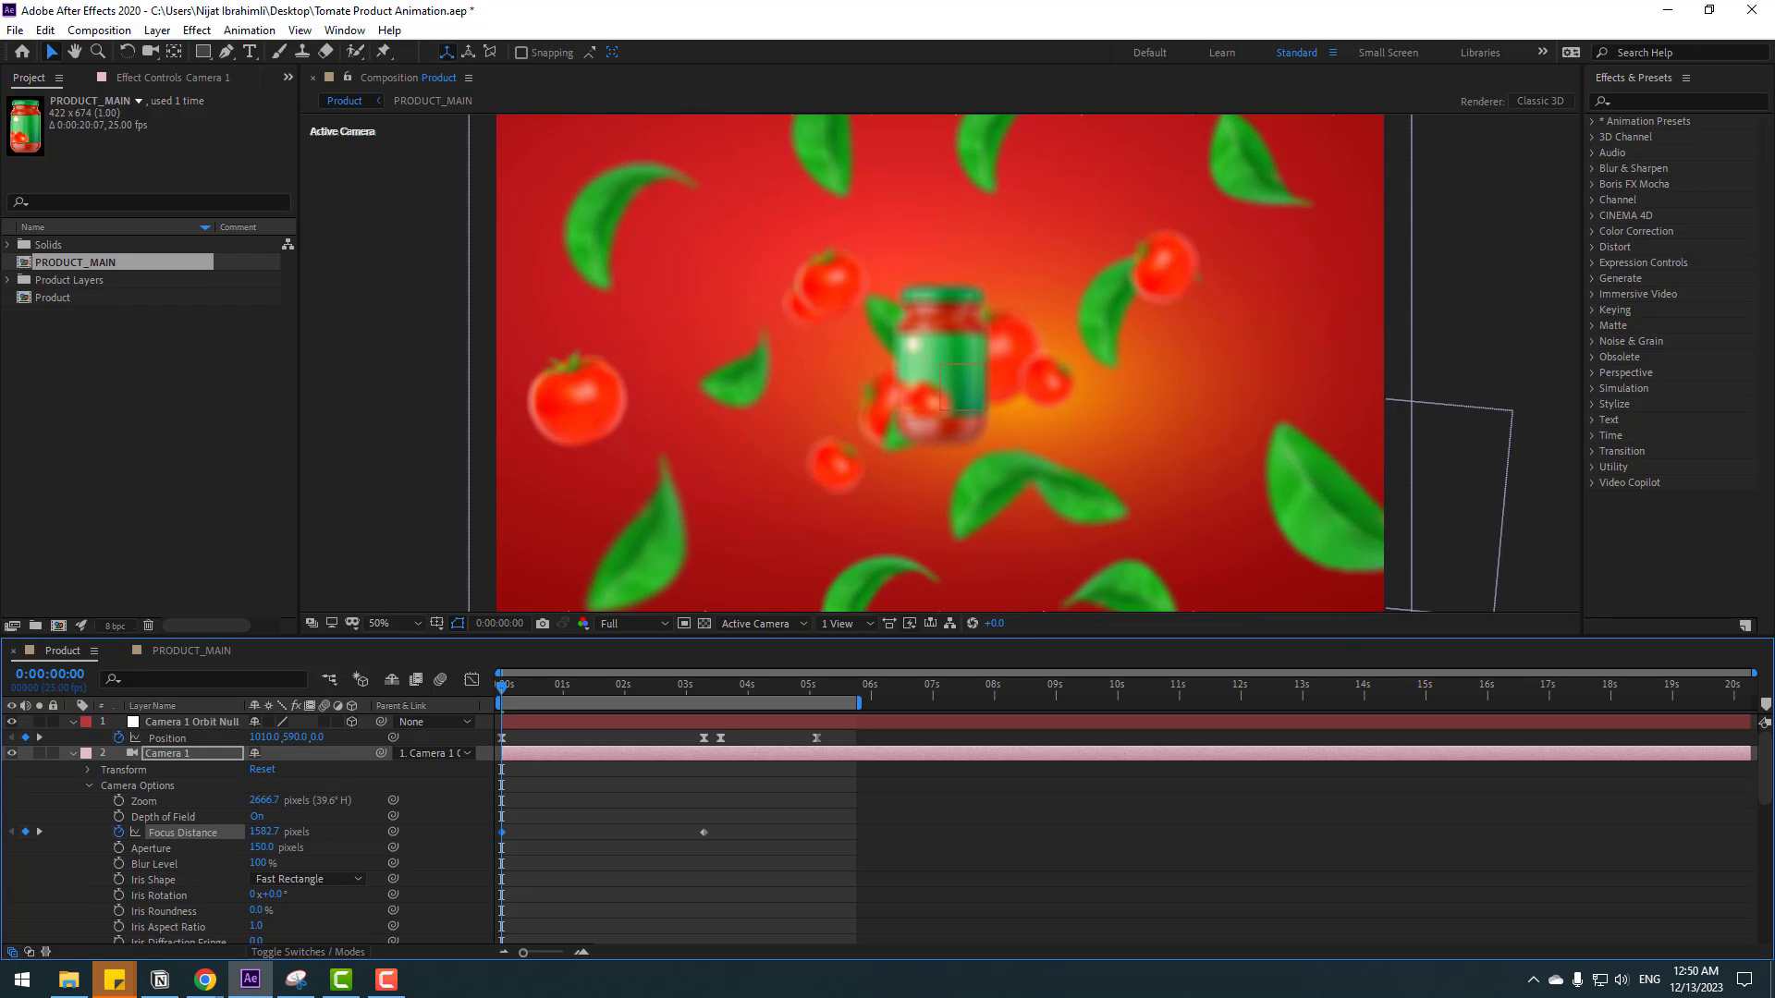
- Strengthen Camera 1's depth-of-field blur with a Blur Level of 300% and an Aperture of 250 pixels
left_click(603, 813)
left_click_drag(536, 689, 689, 690)
left_click_drag(518, 687, 707, 679)
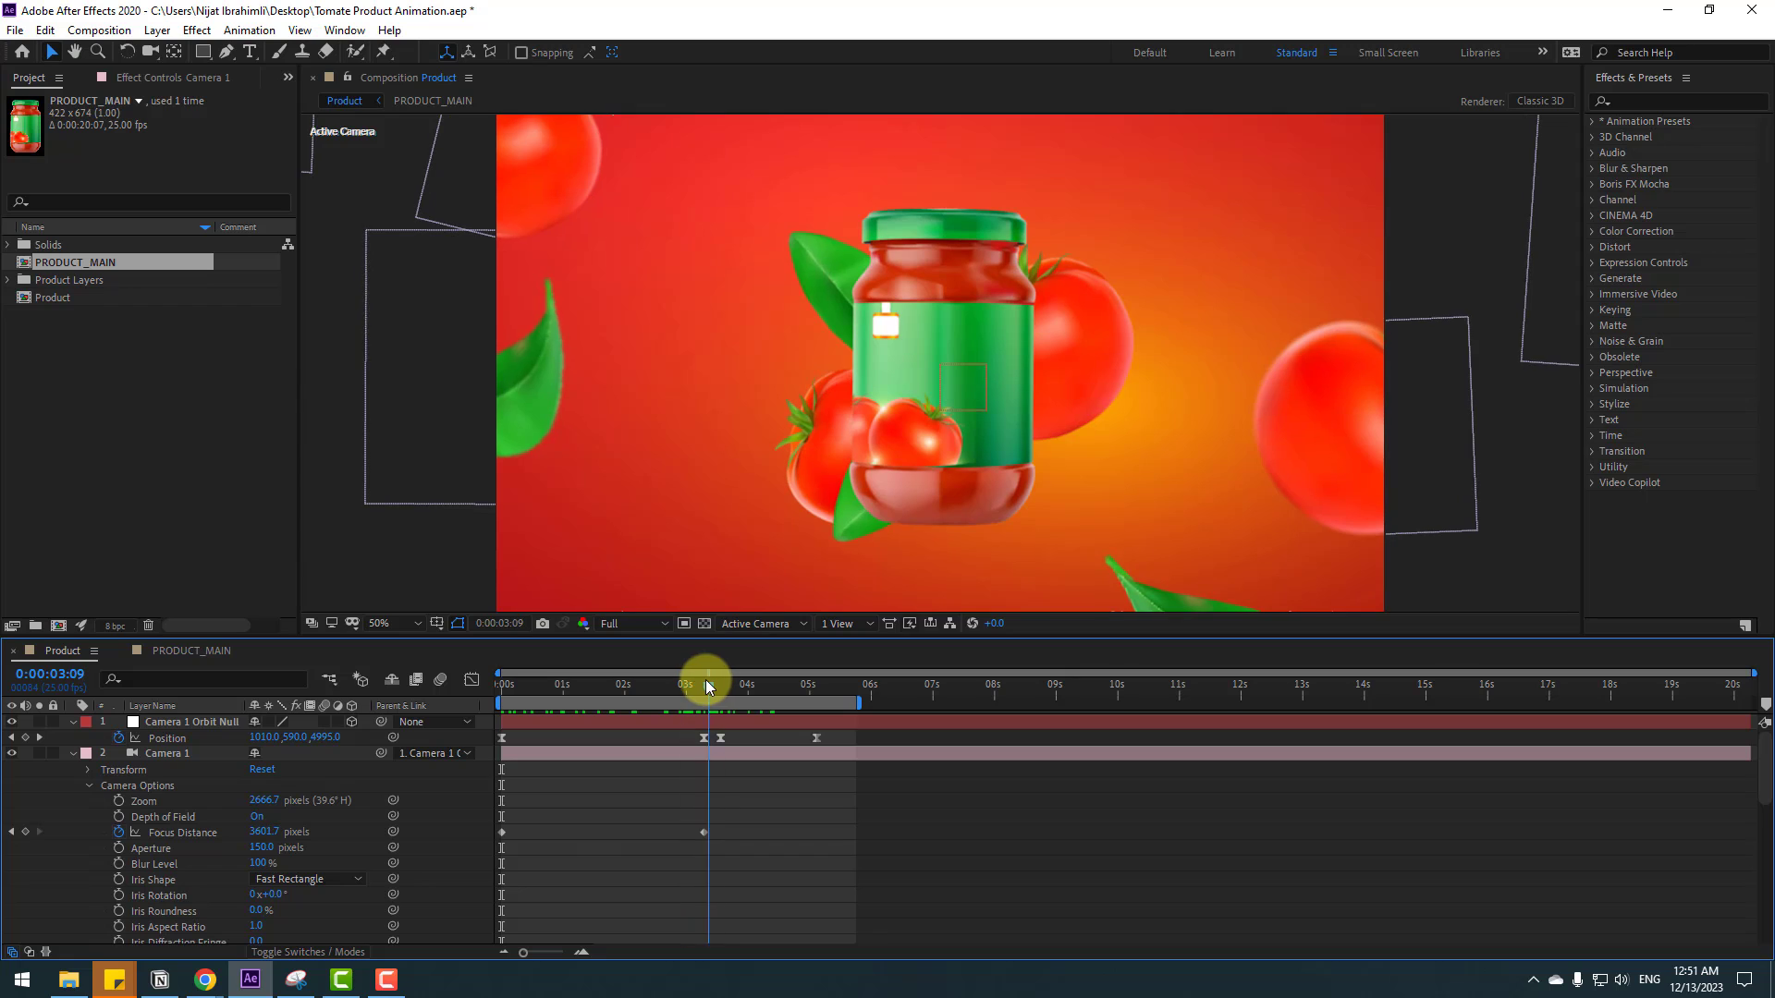
left_click(261, 866)
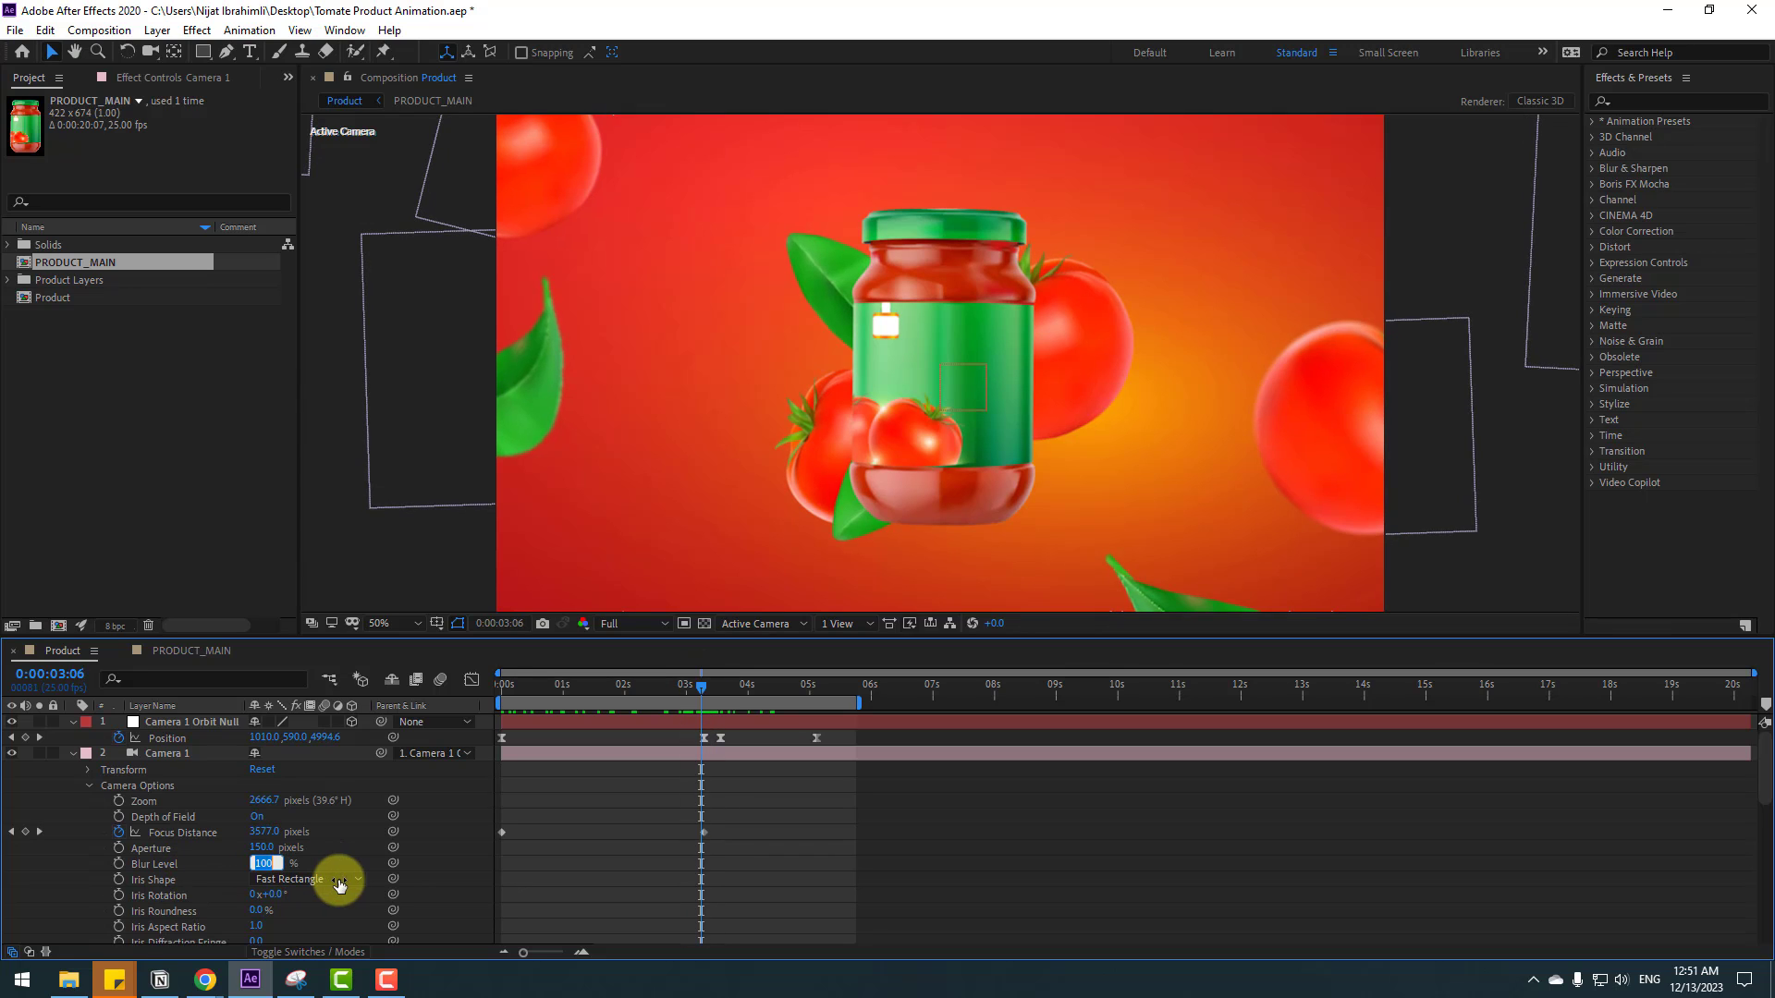
key("Return")
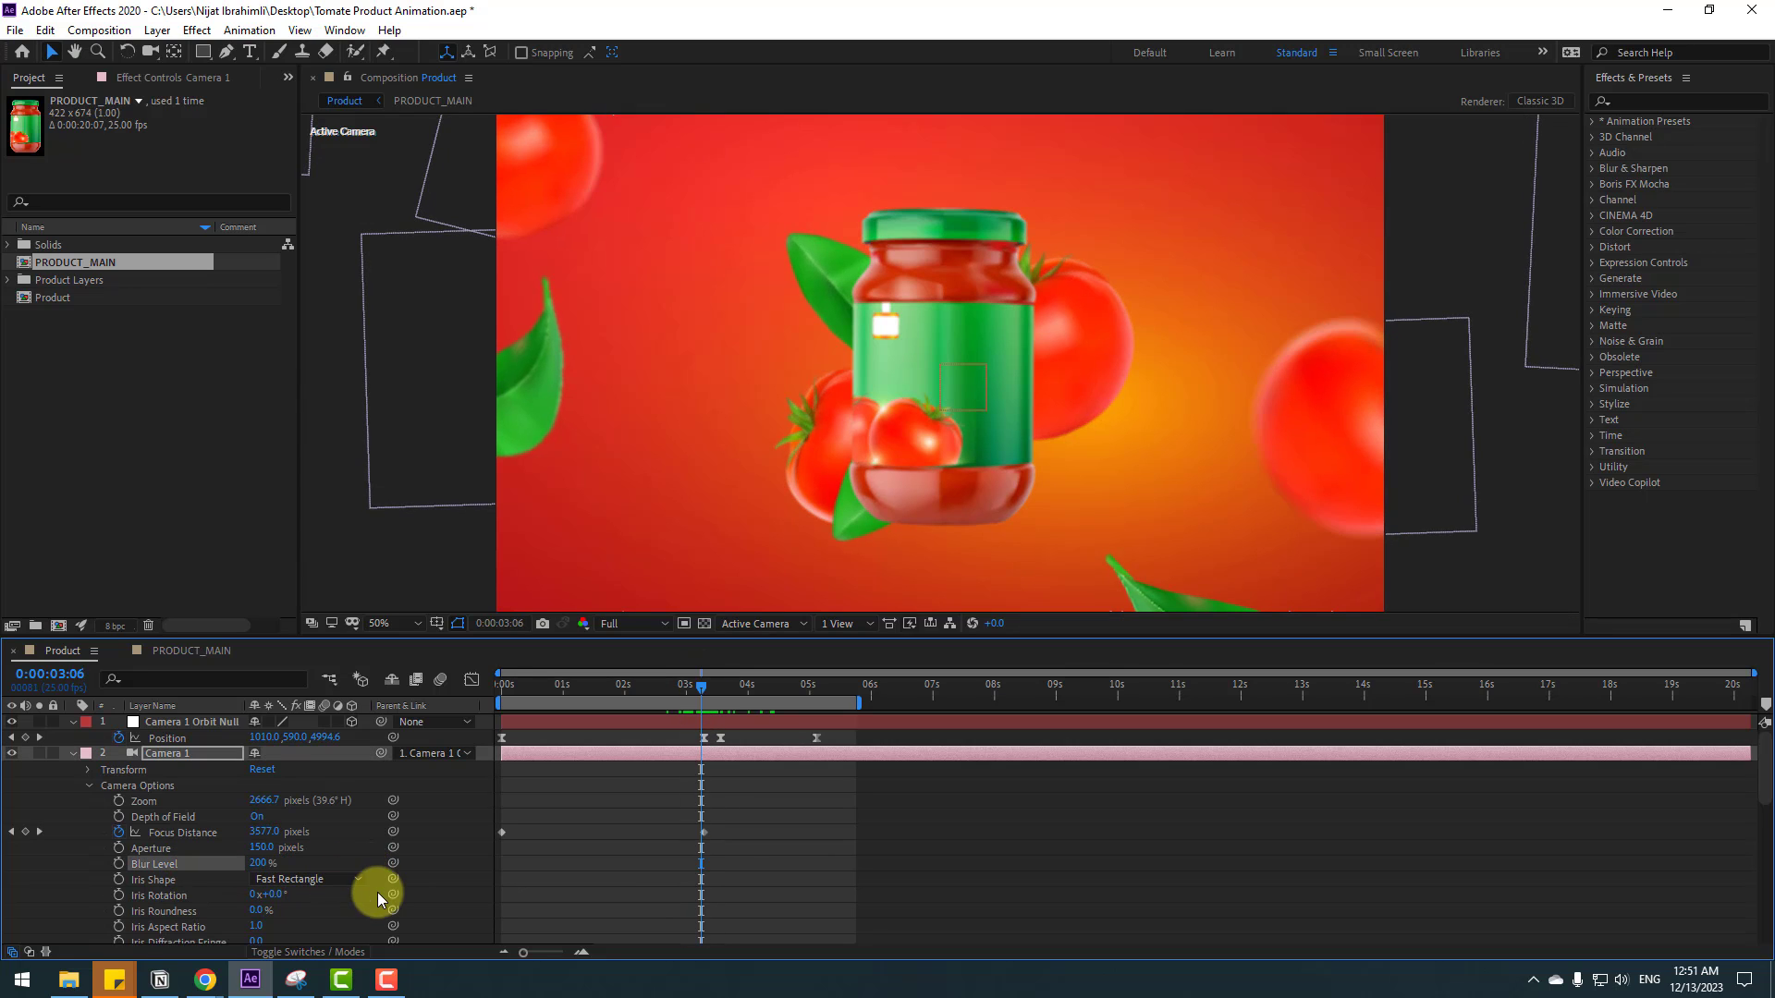
type("300")
key("Return")
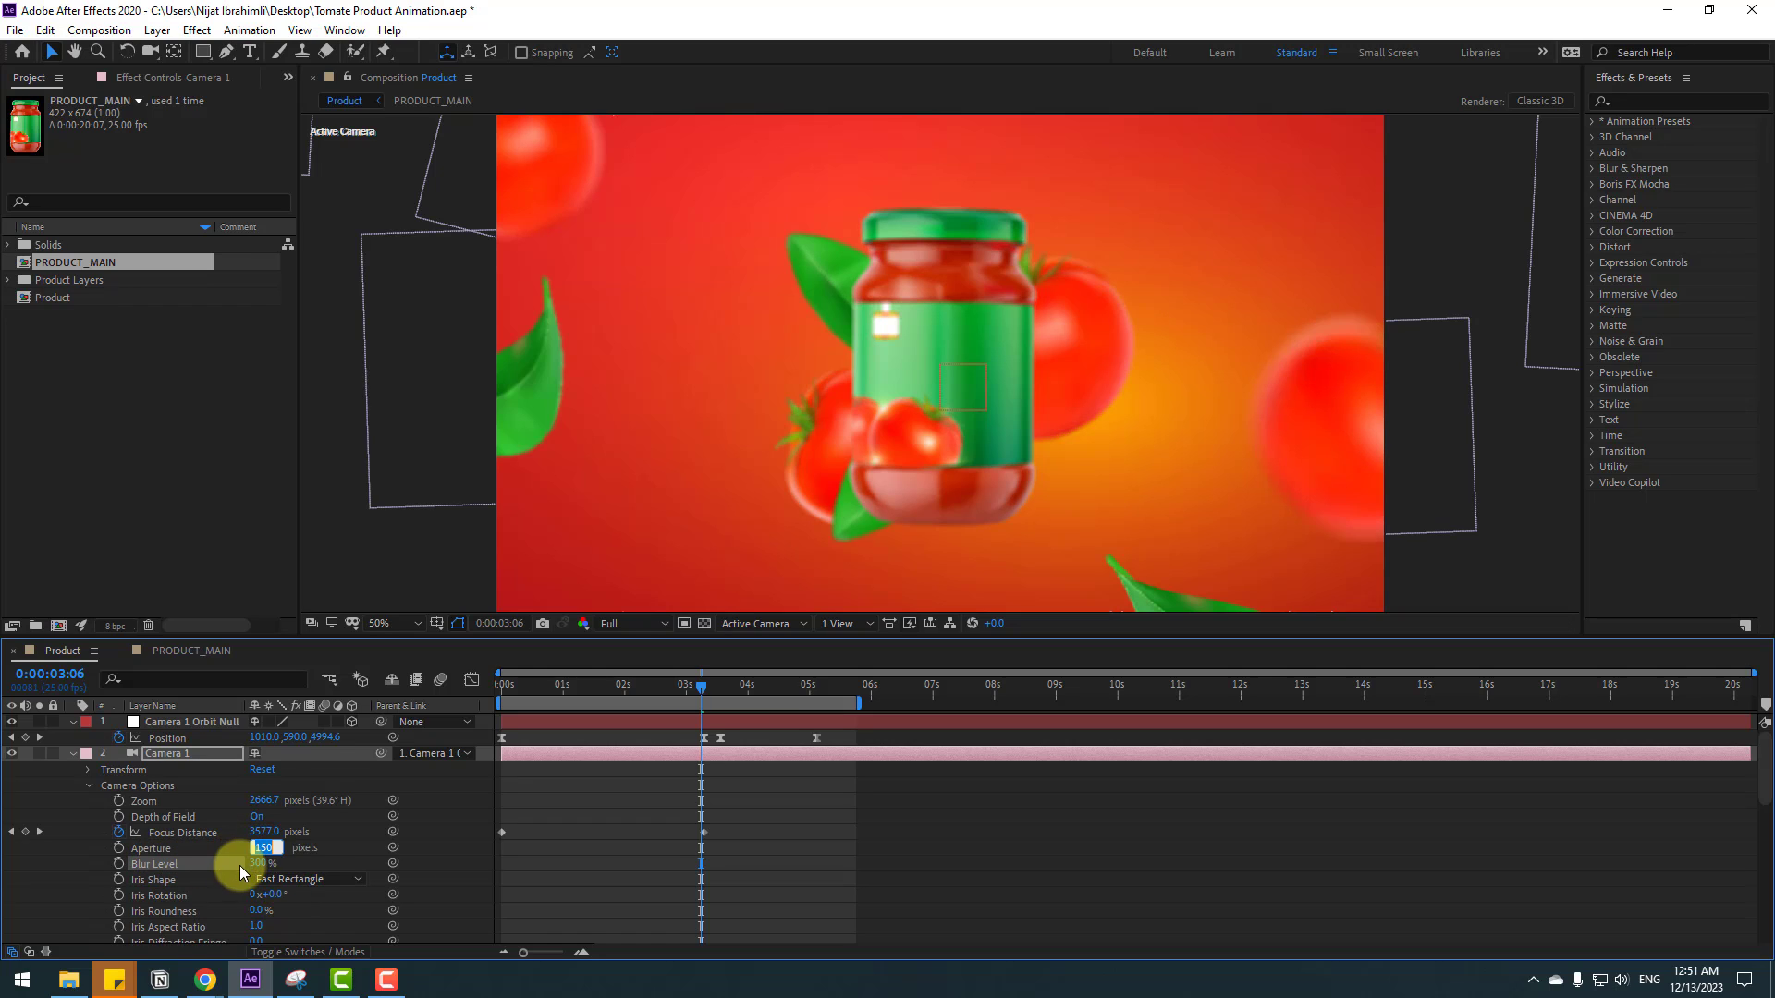
left_click(252, 857)
type("250")
key("Return")
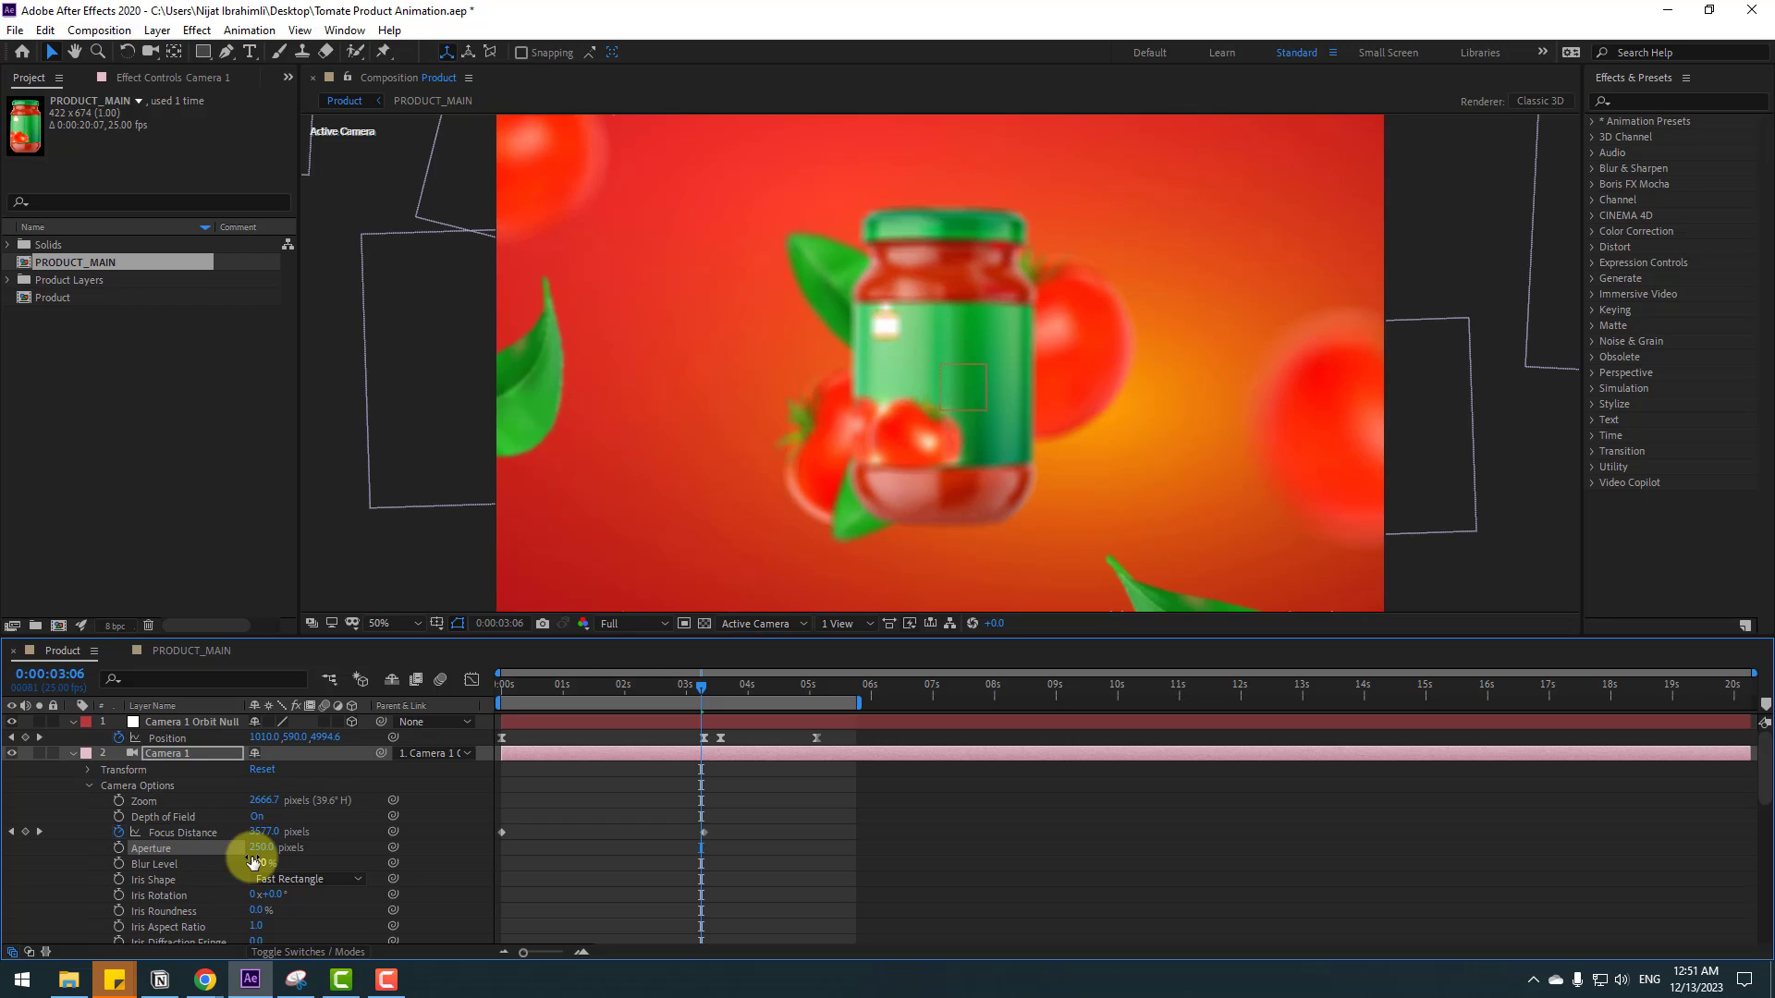
- Set Camera 1's Focus Distance keyframes to about 5236.7 pixels at 0:00:03:07 and about 9132.7 pixels at 0:00:00:00, focusing on the jar
left_click_drag(703, 692, 706, 690)
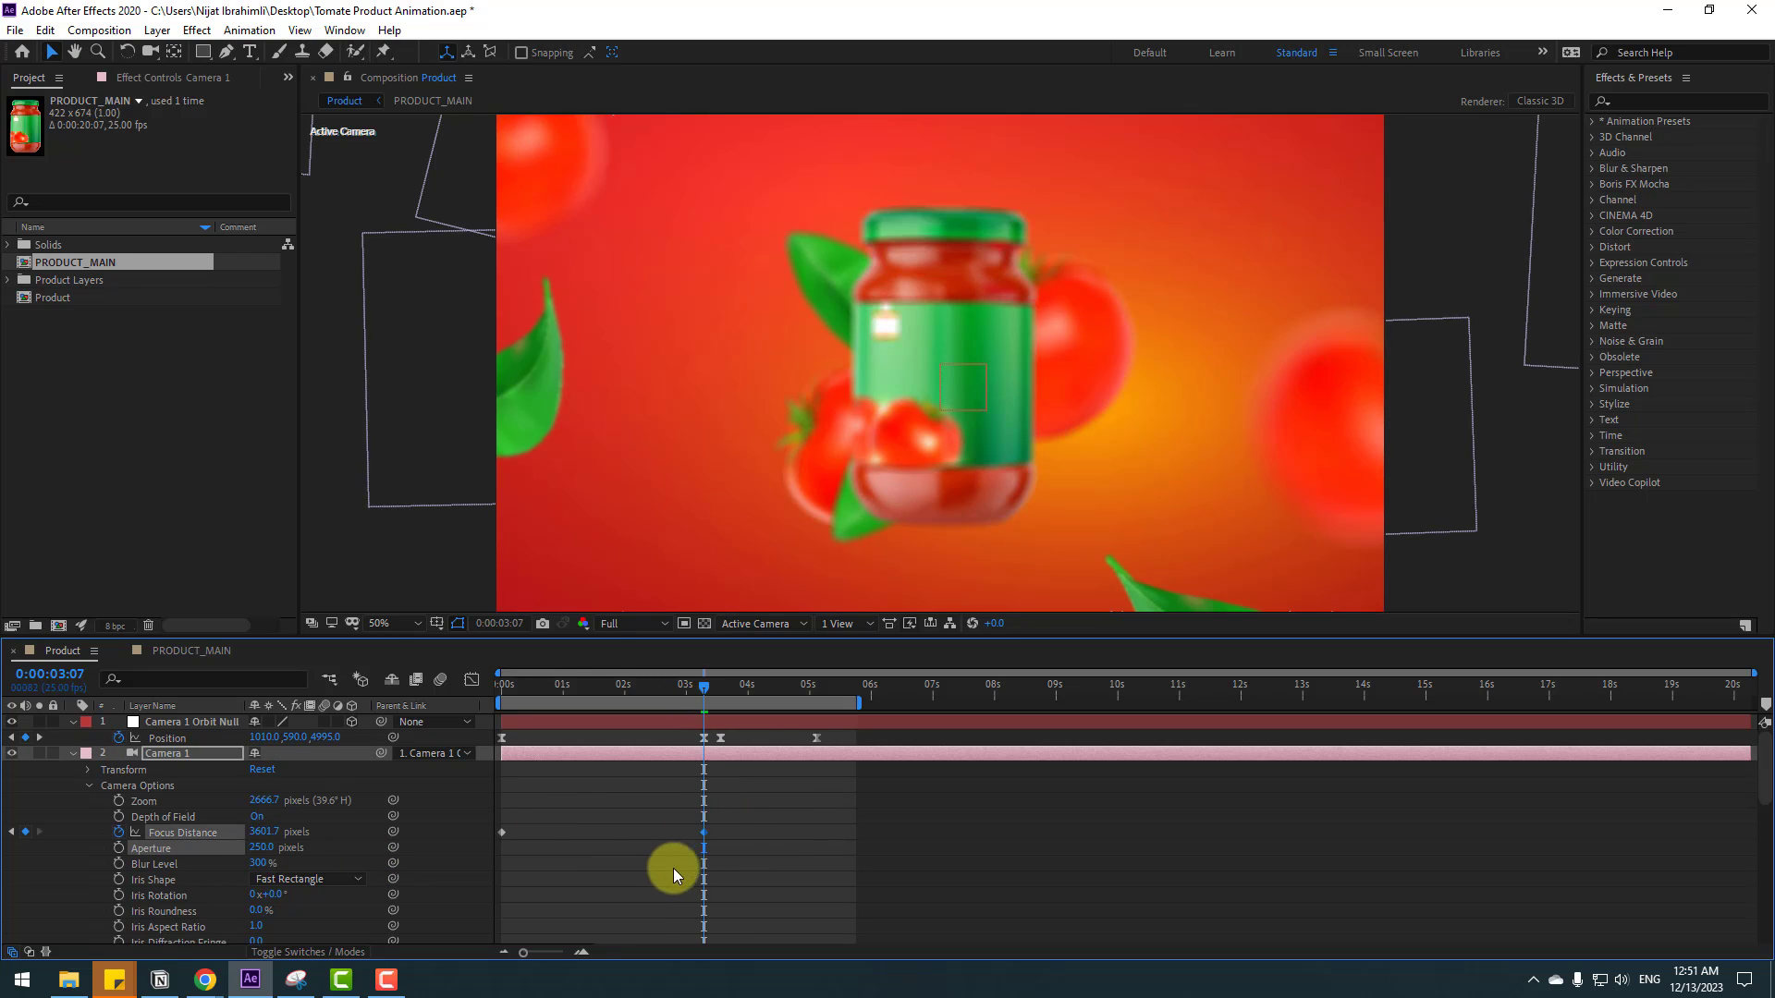
left_click(325, 839)
left_click_drag(261, 837, 1569, 626)
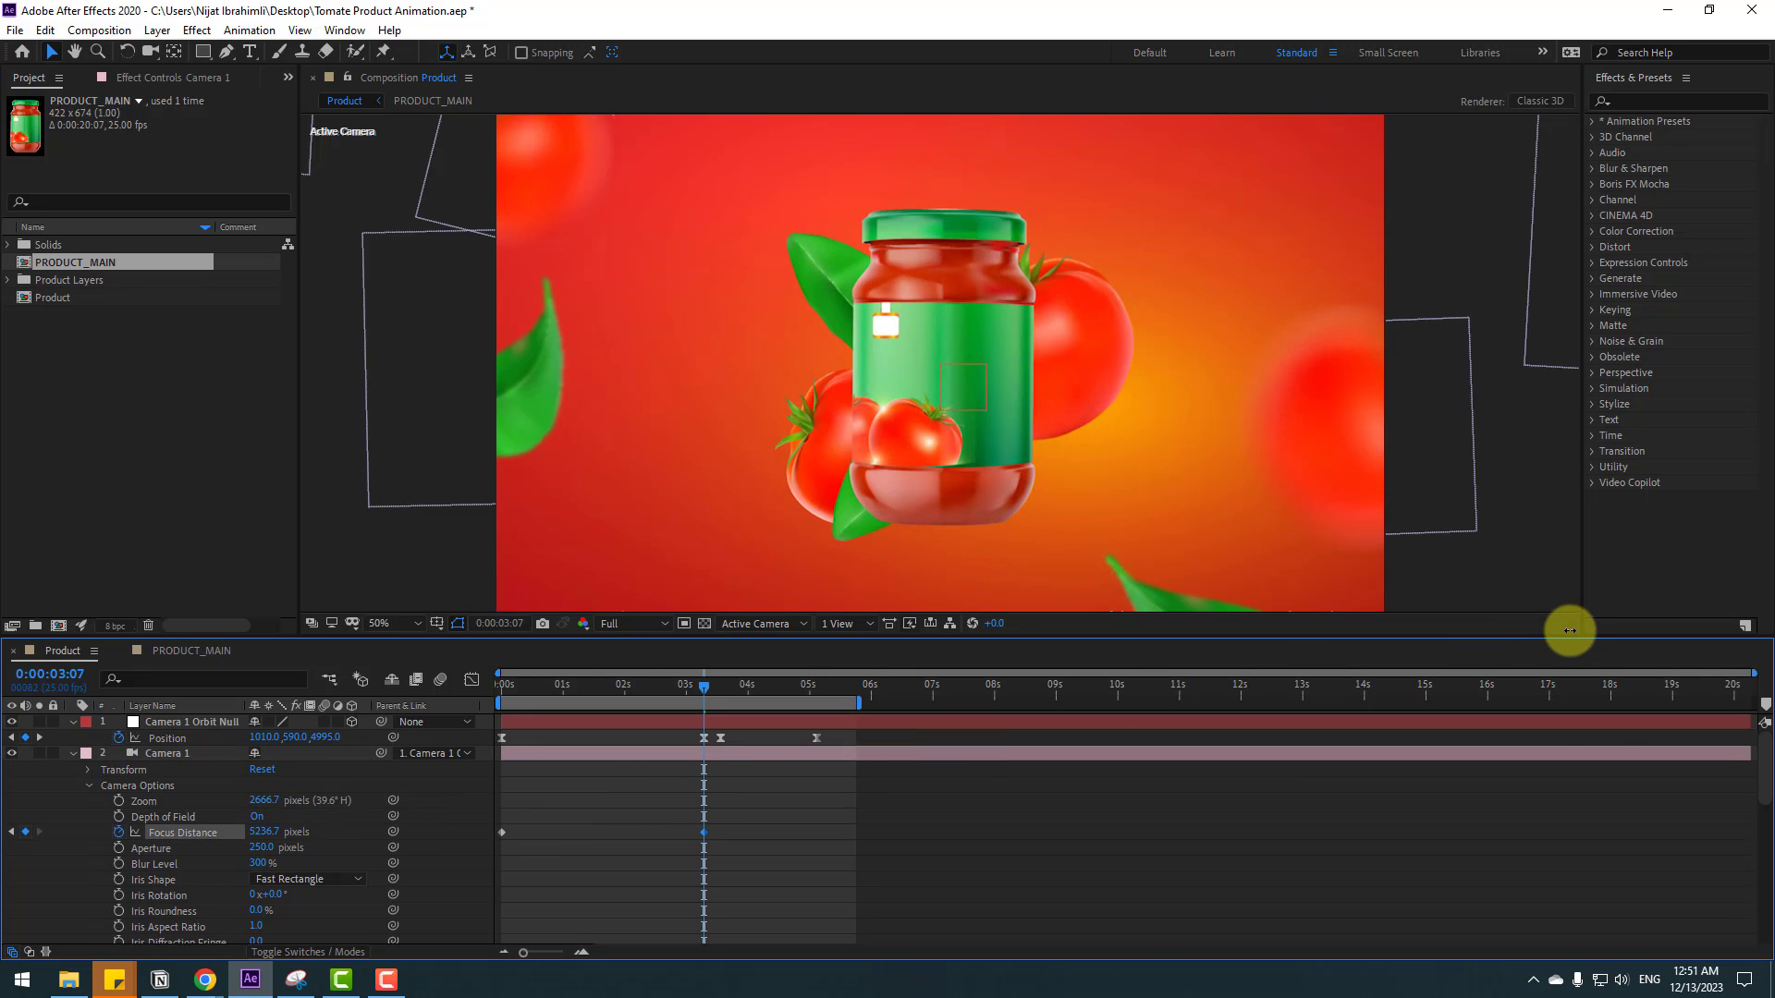
left_click_drag(693, 690, 498, 694)
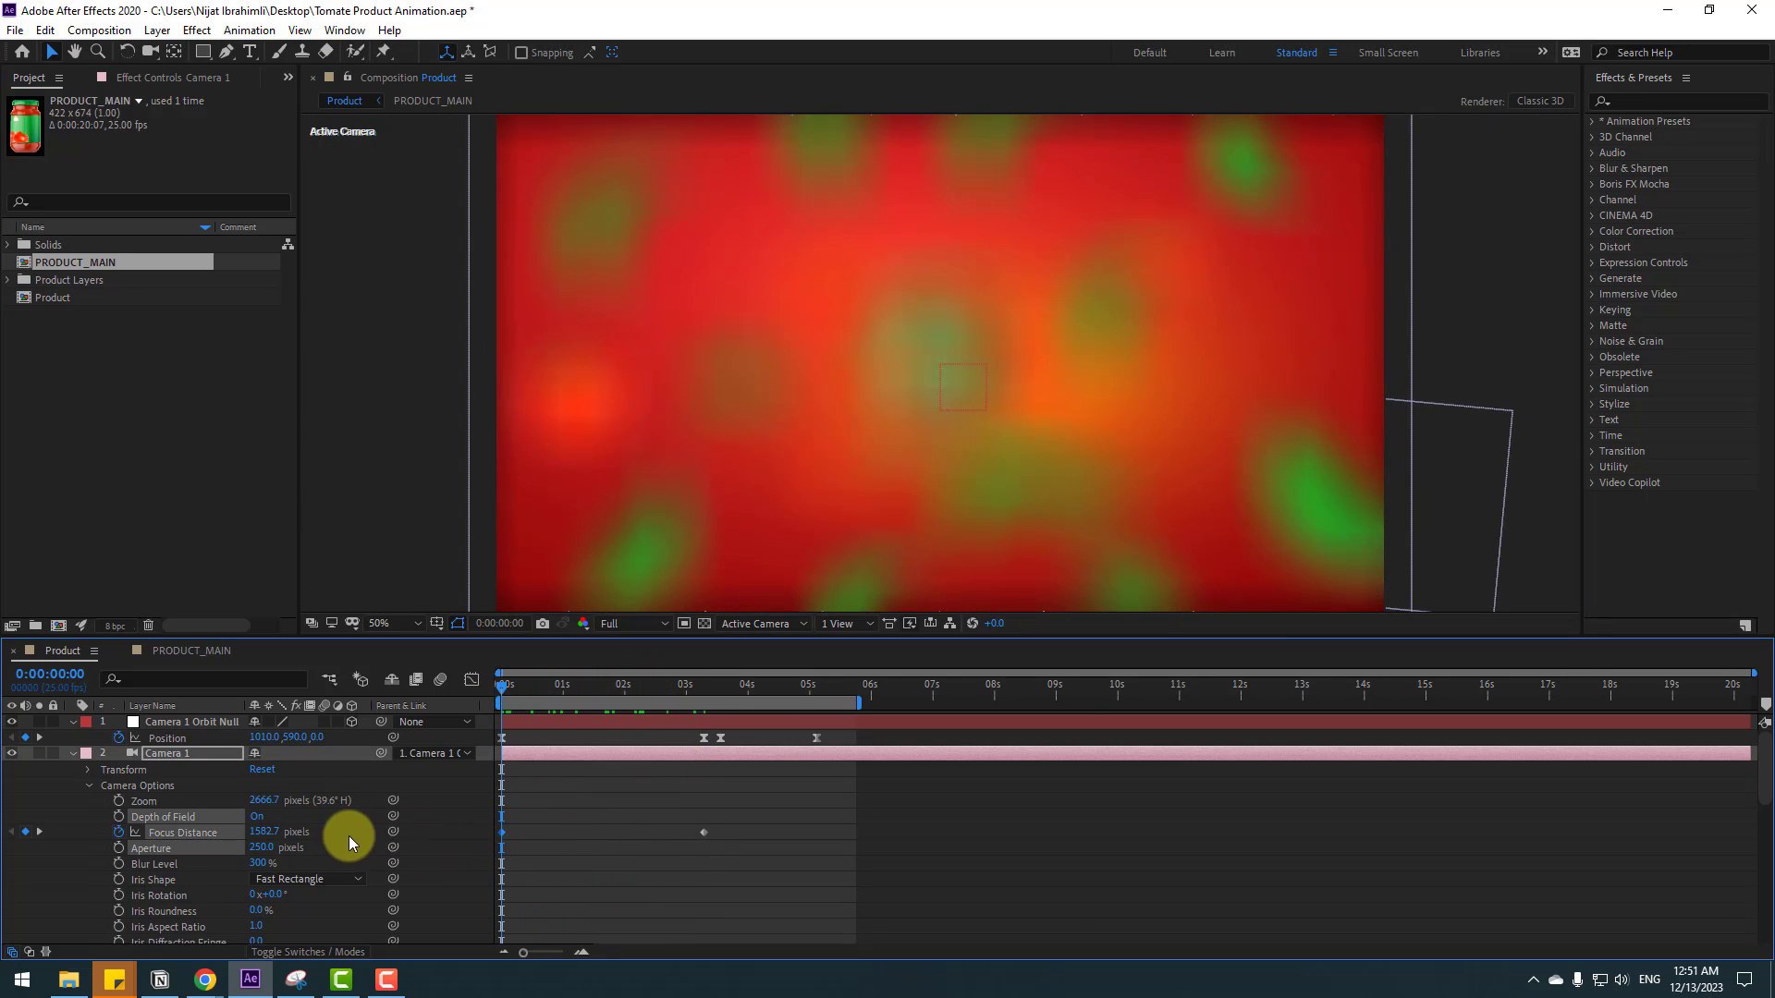
left_click_drag(258, 832, 1770, 651)
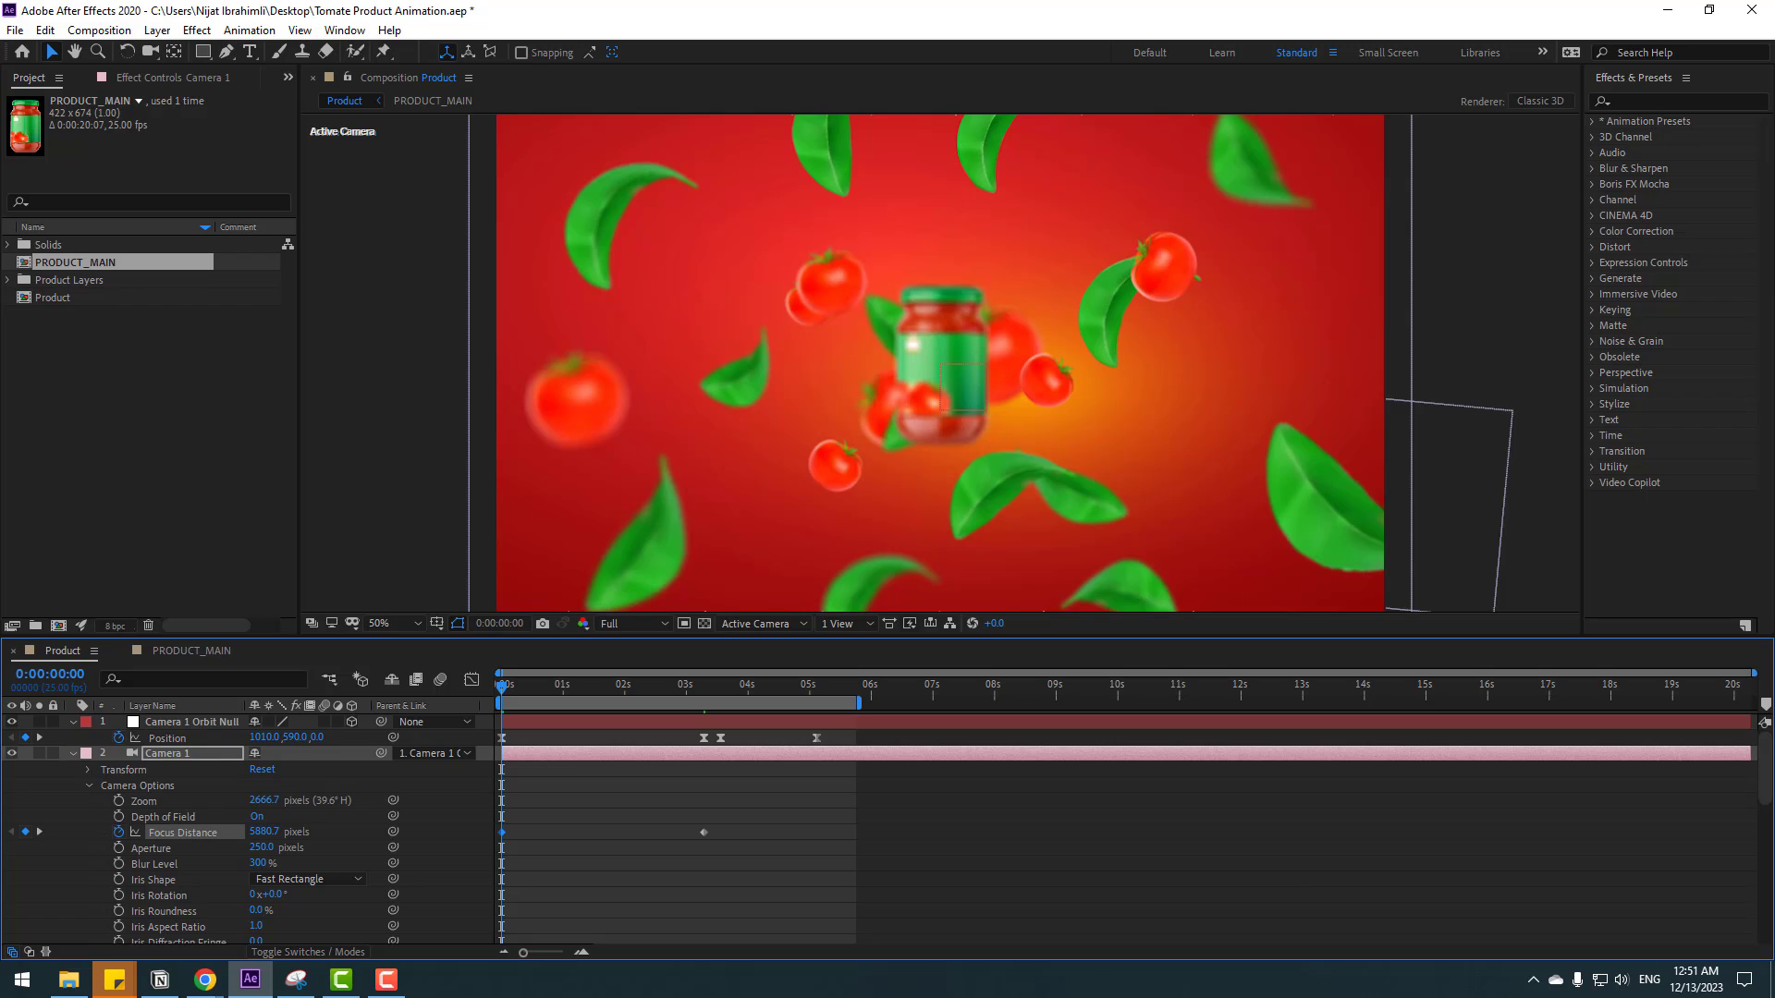
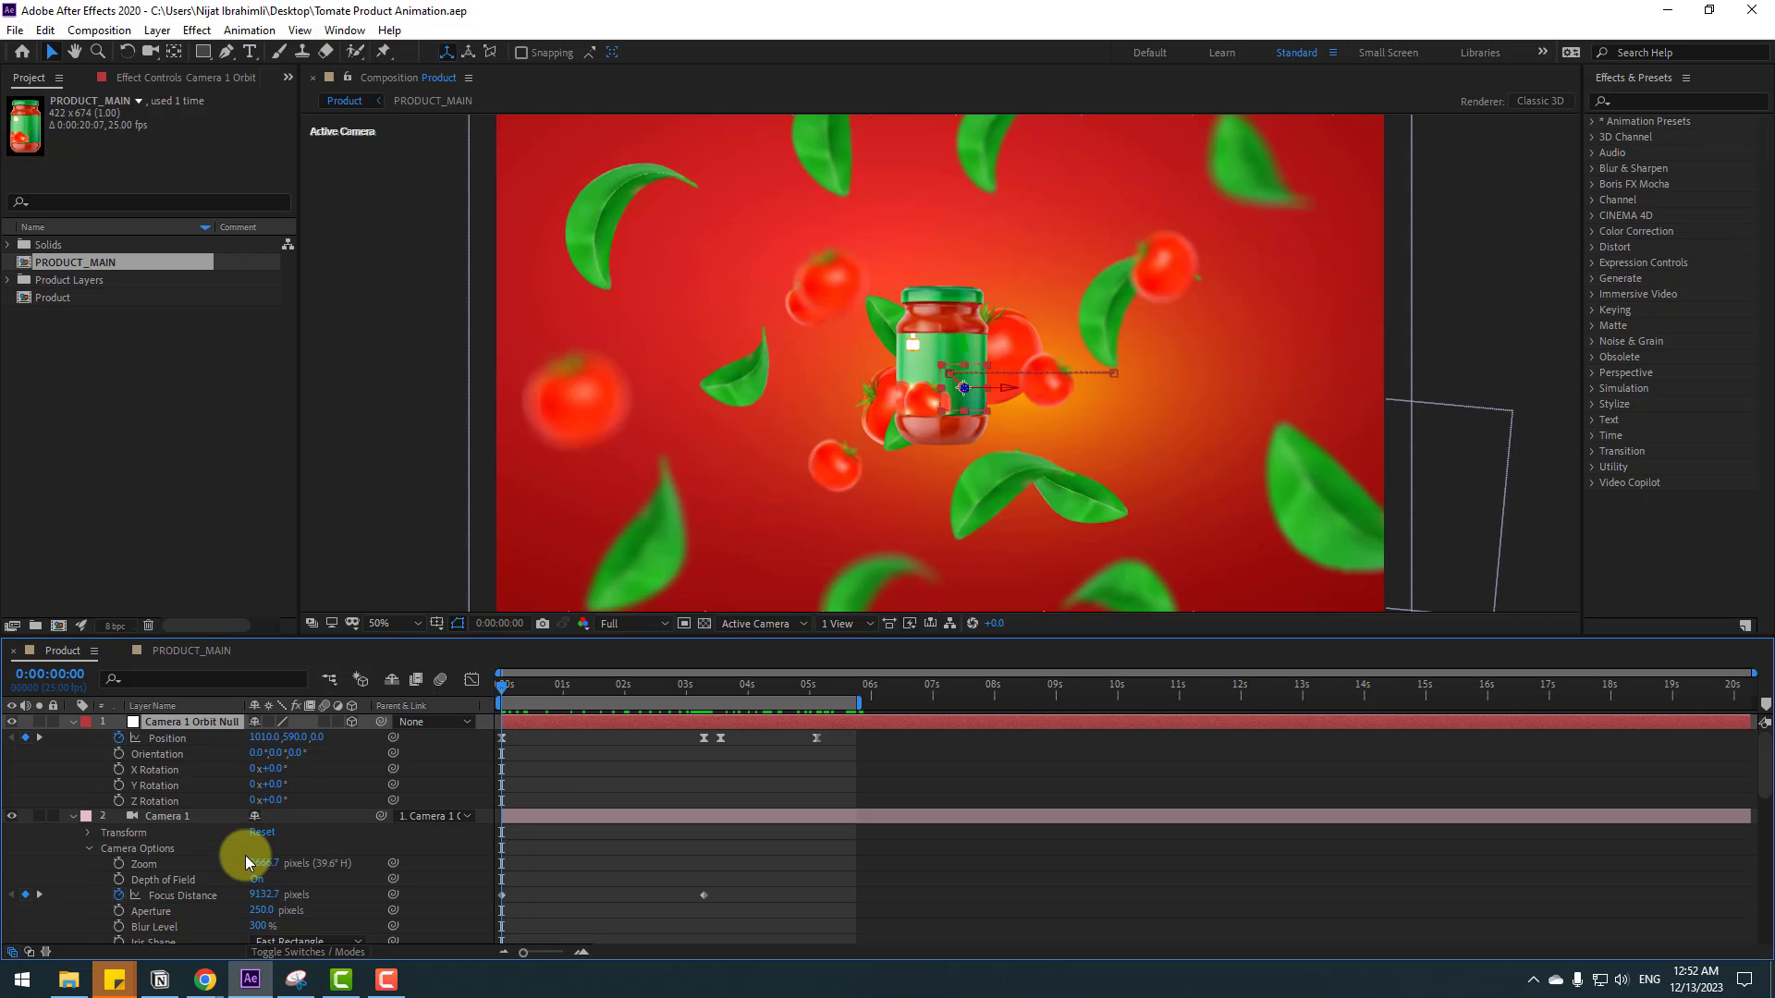
- Keyframe the Camera 1 Orbit Null's Z Rotation at 0° at 0:00:03:07 and set it to -5° at 0:00:00:00
left_click(703, 692)
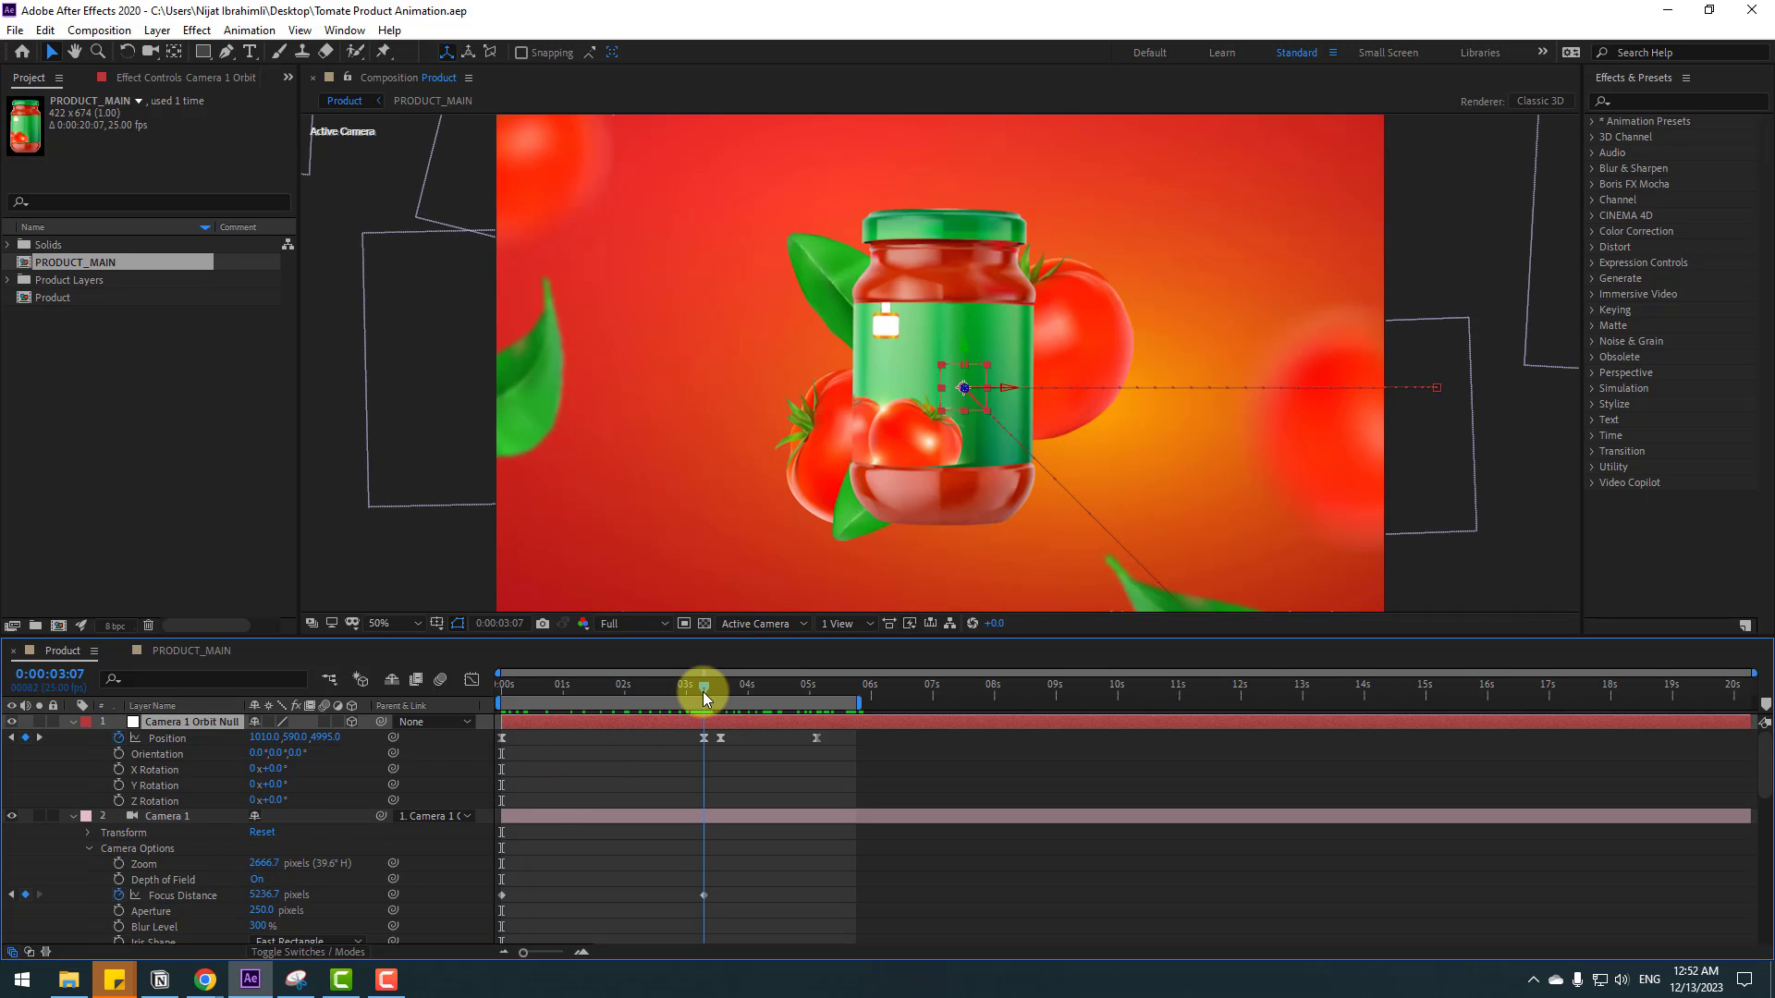
left_click(116, 802)
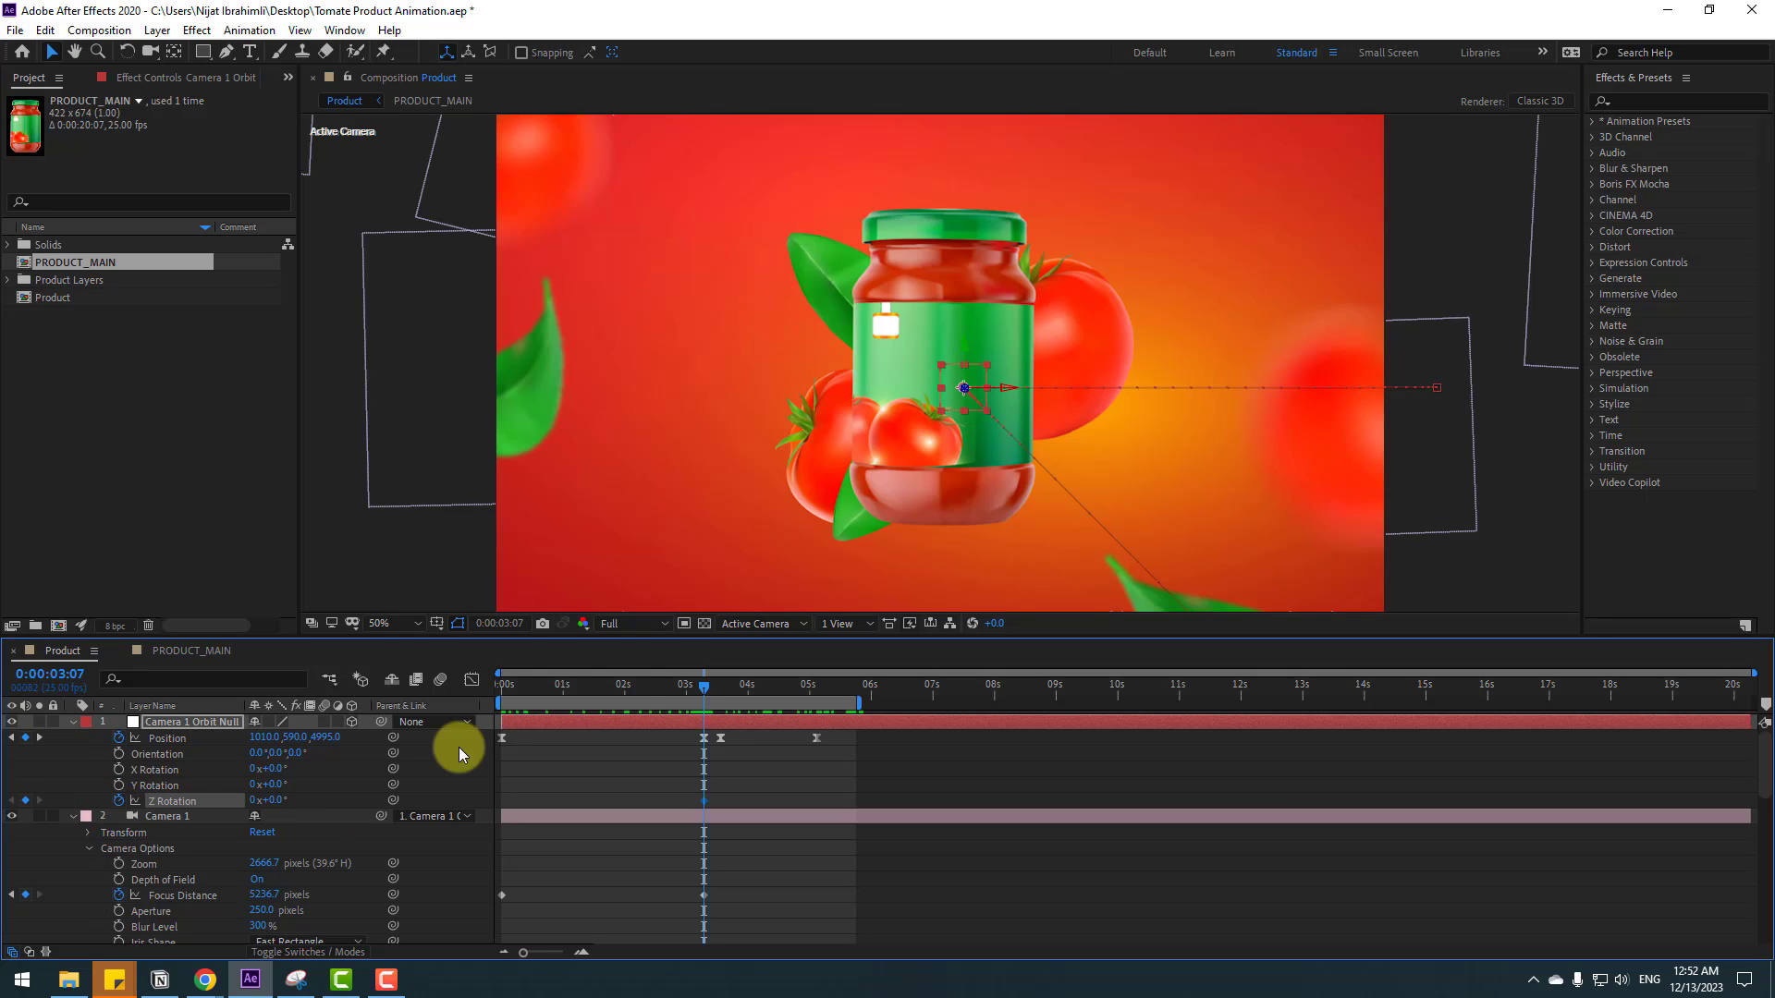
left_click_drag(636, 697, 452, 699)
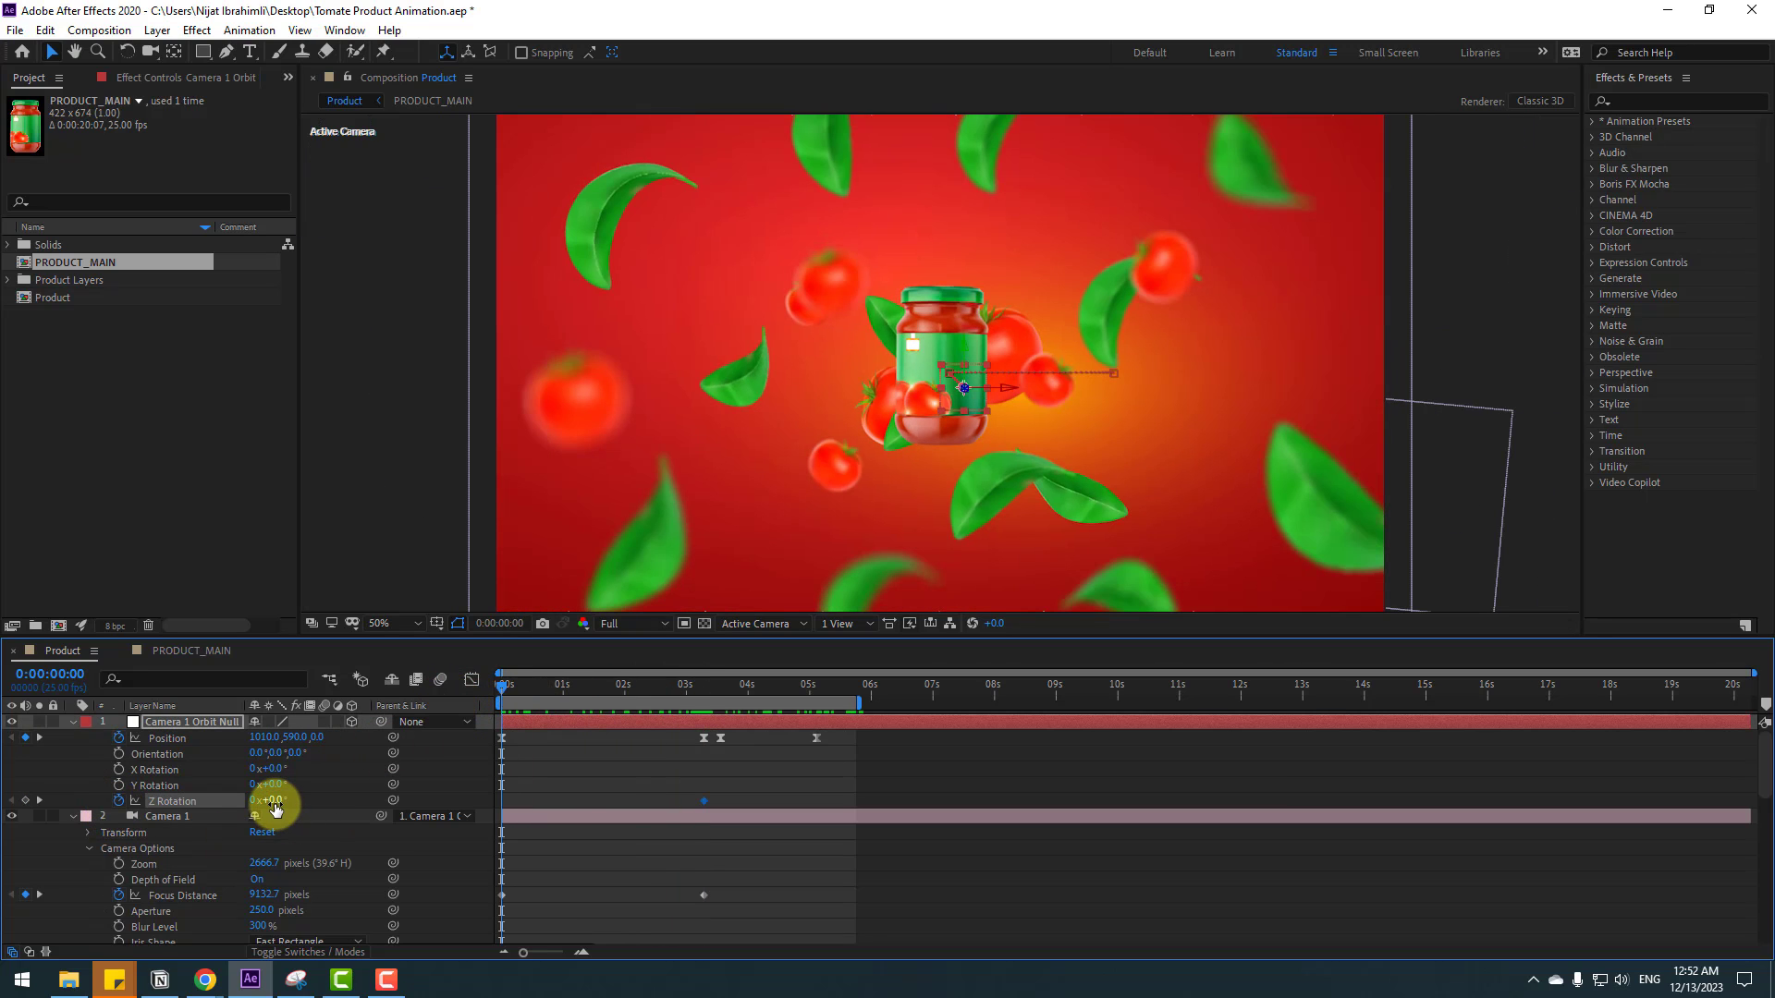
type("-")
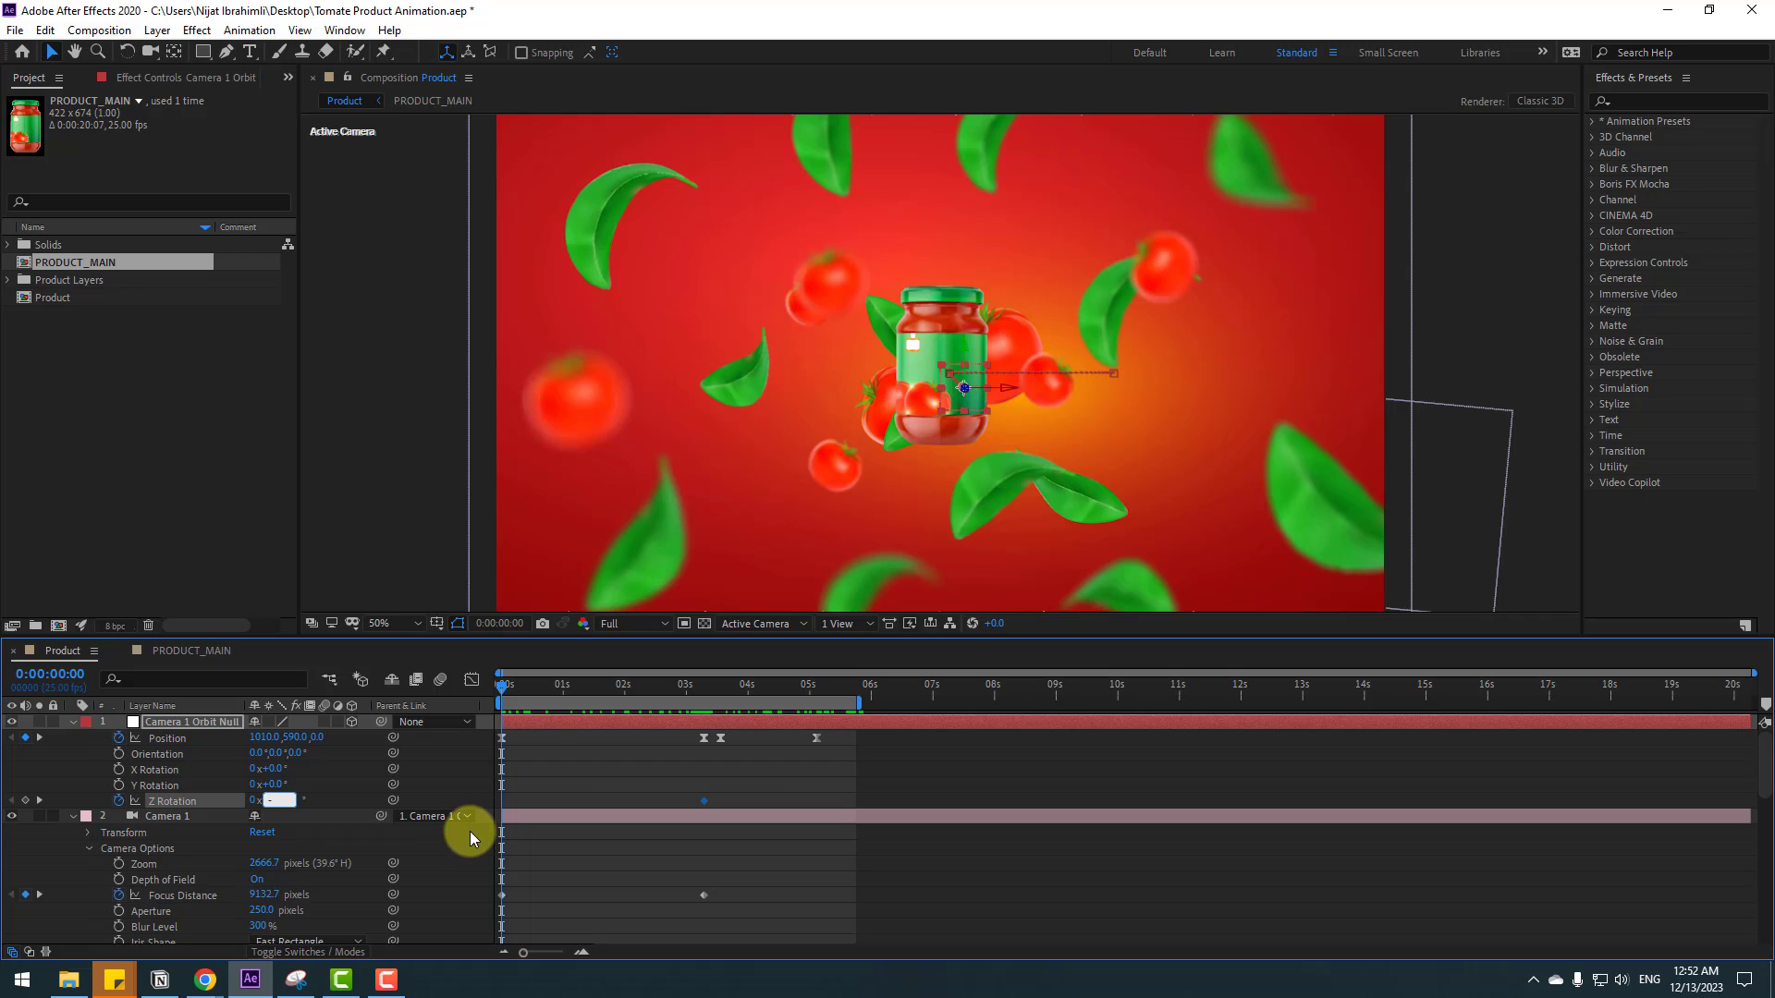
type("5")
key("Return")
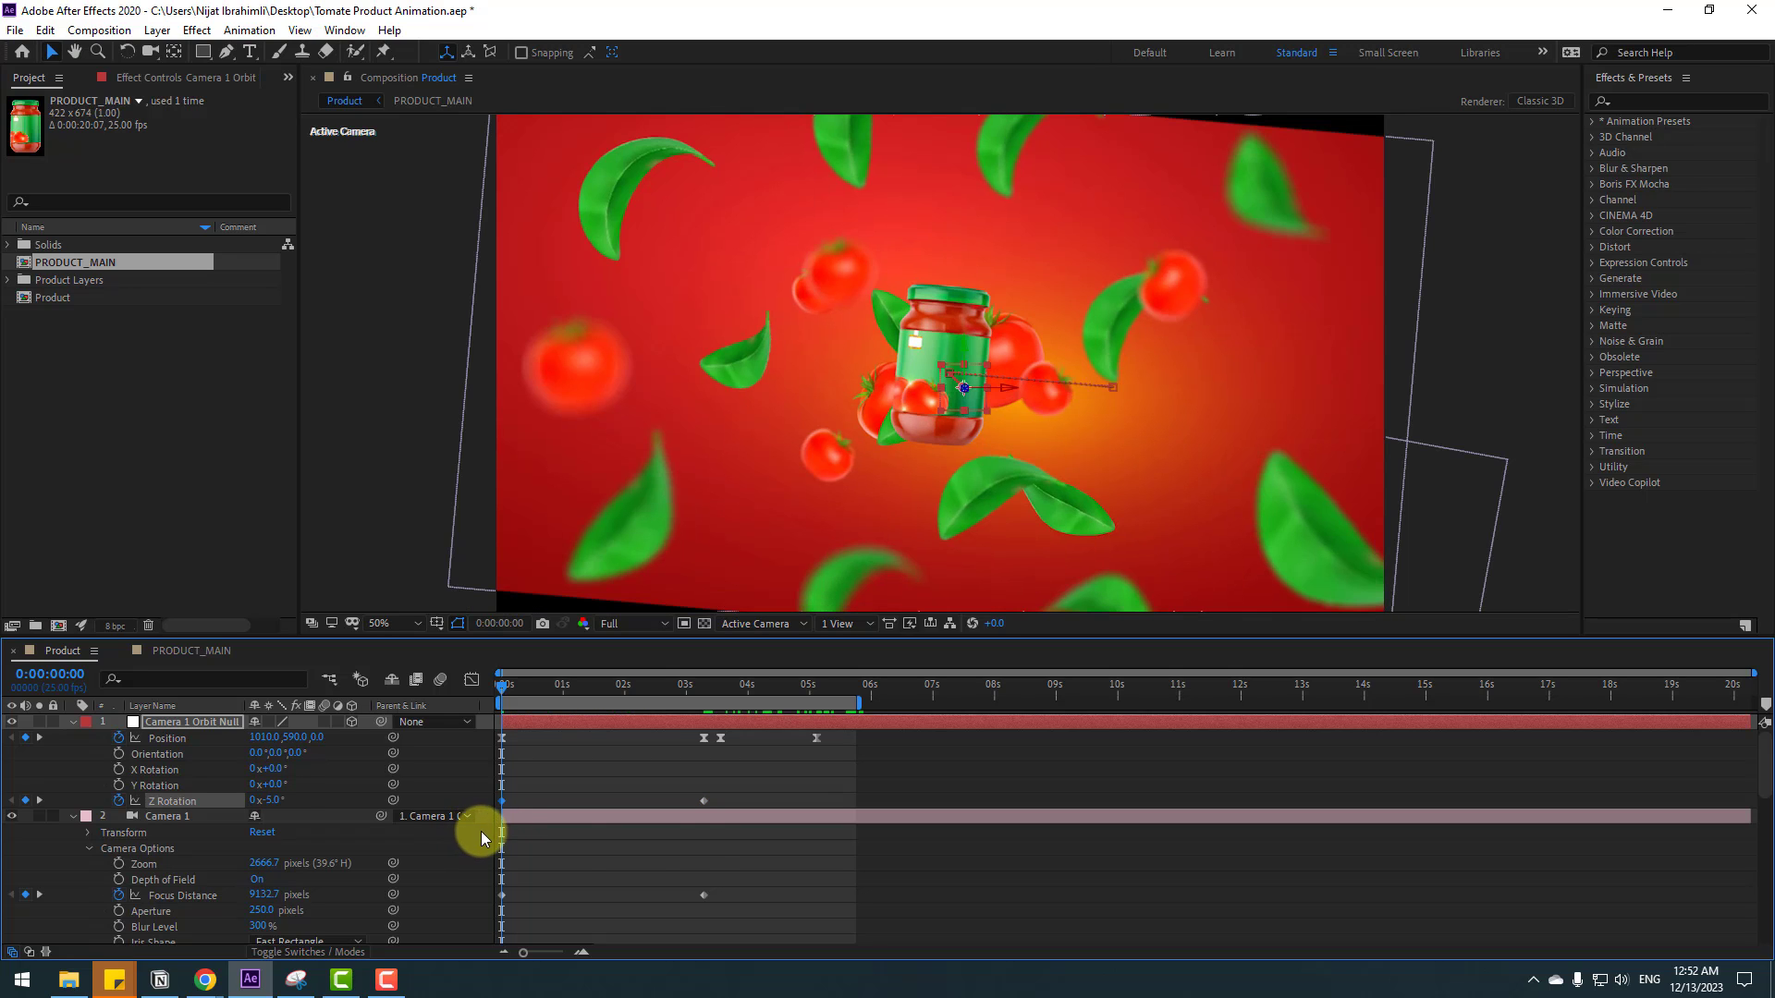
- Unlock the BG layer, enlarge it by its corner until it covers the tilted frame's black corners, and lock it again
scroll(284, 864, "down", 10)
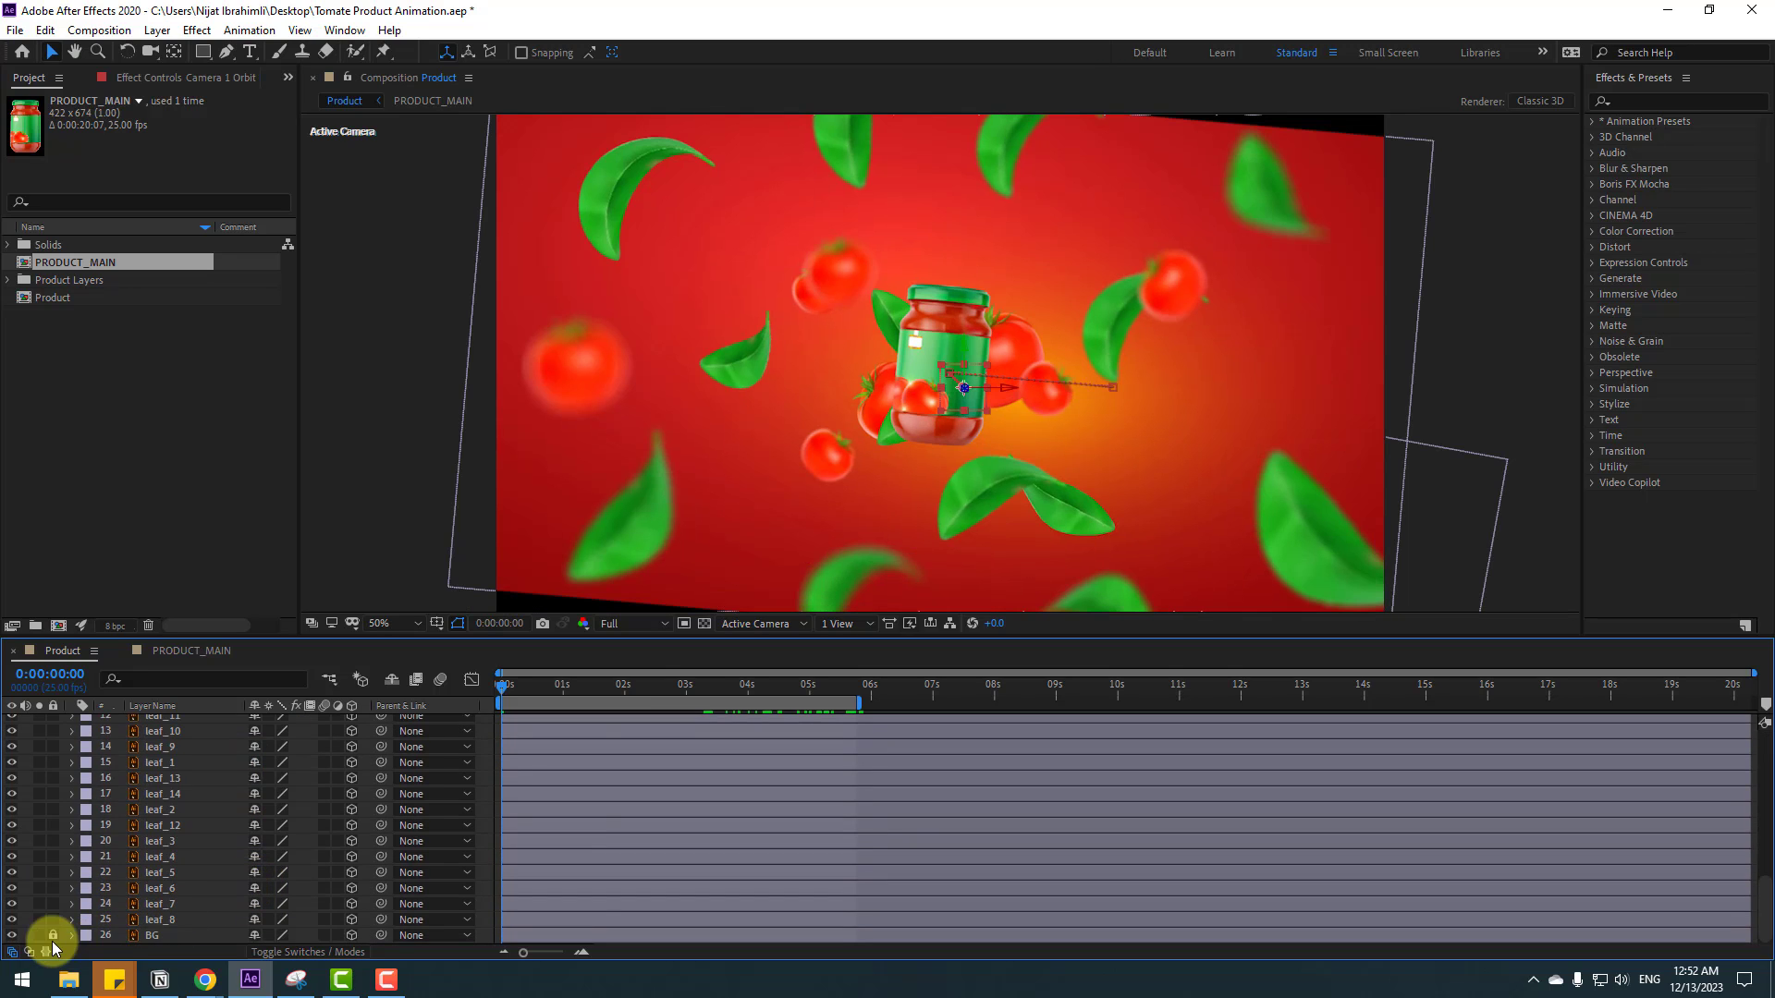
left_click(160, 937)
key("comma")
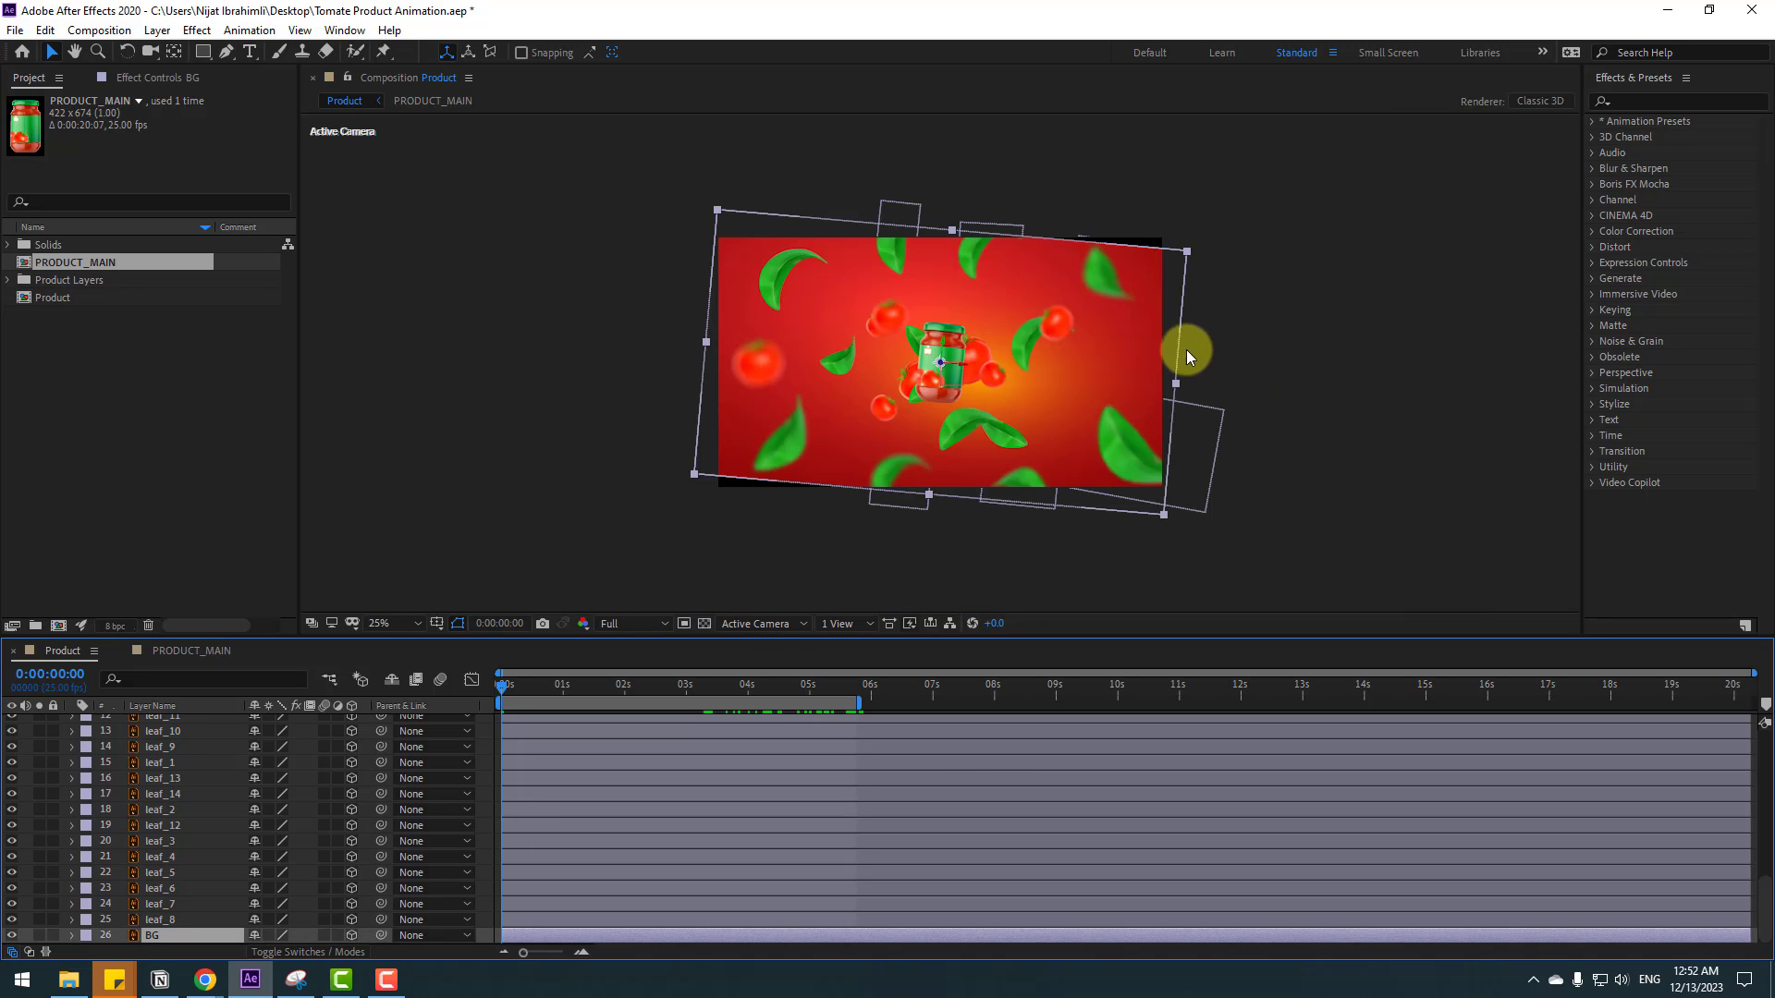
left_click_drag(1189, 251, 1204, 242)
key("period")
left_click(53, 937)
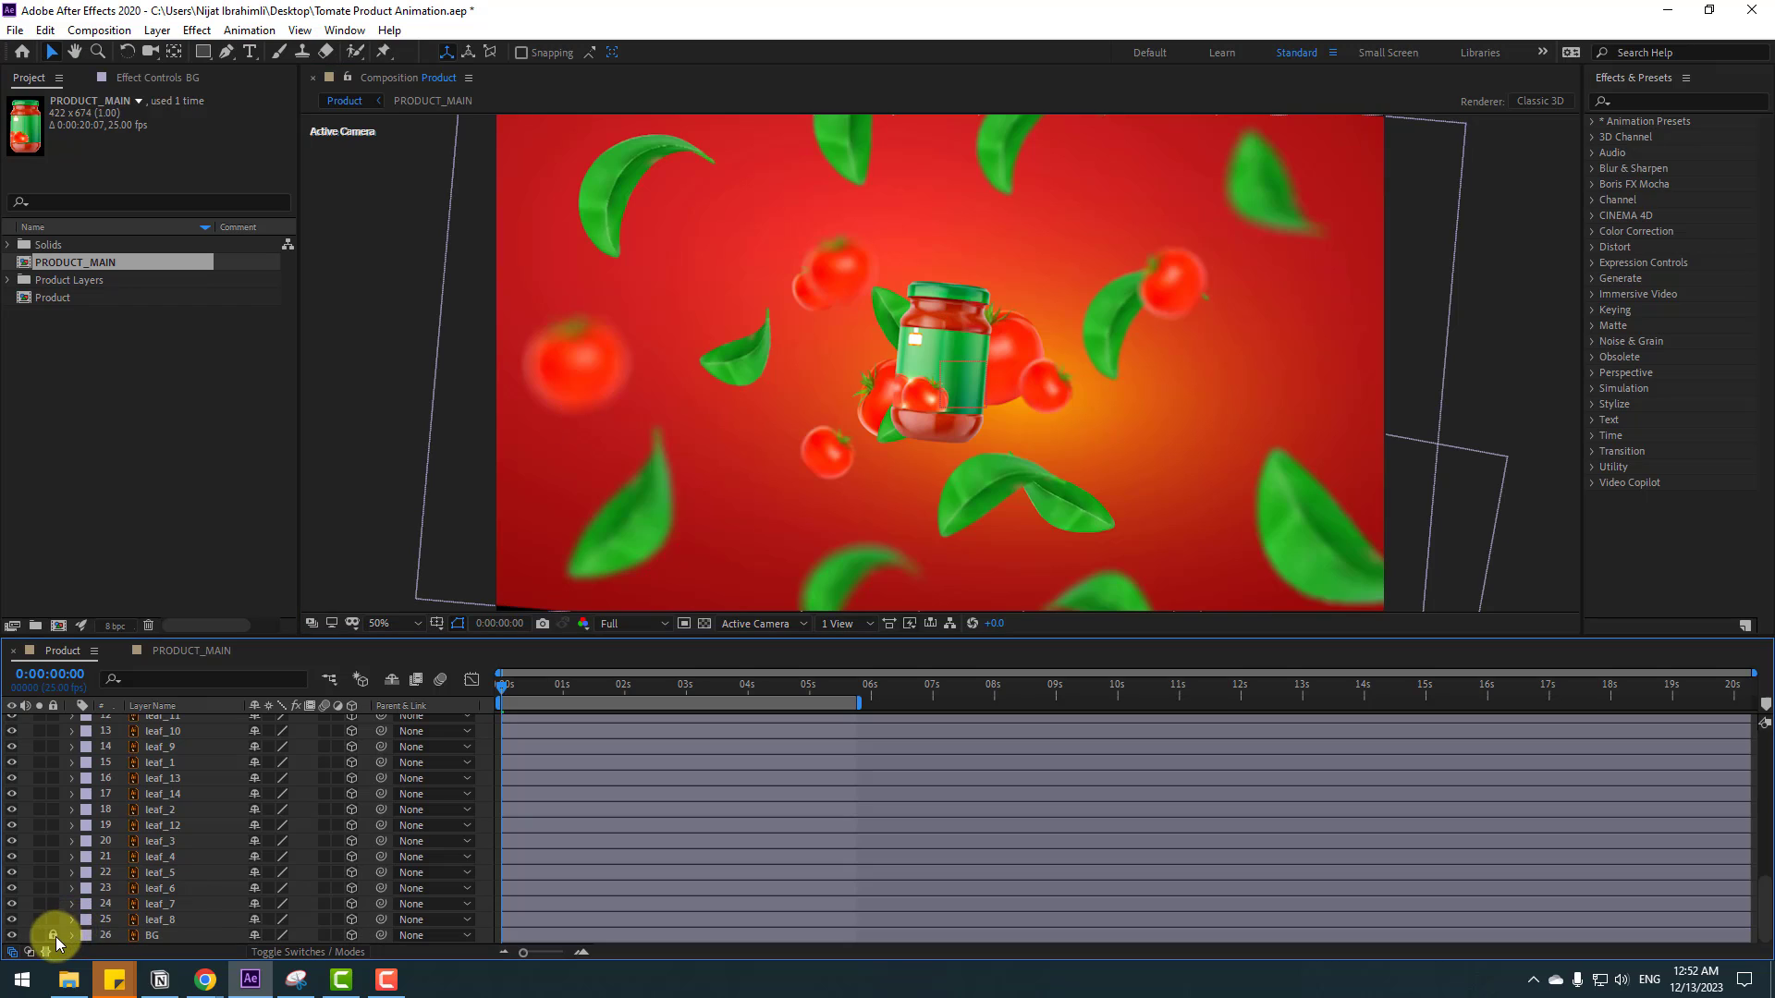
key("comma")
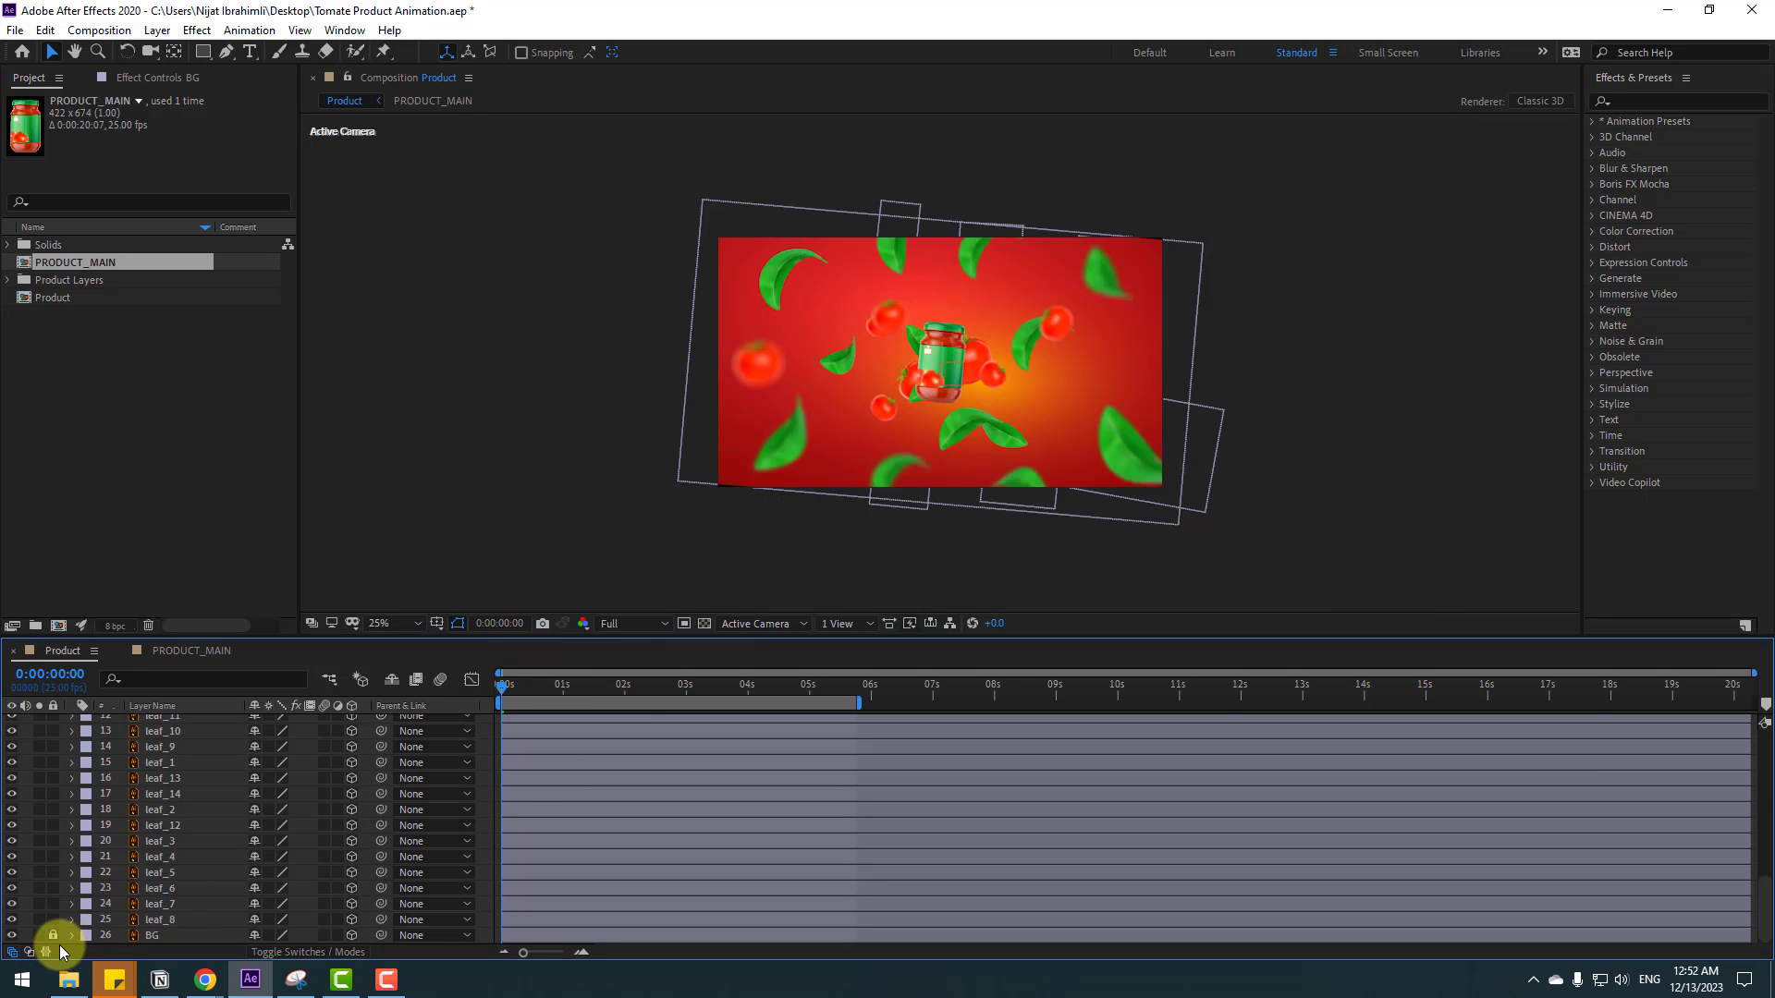
left_click(1203, 244)
left_click_drag(1202, 244, 1213, 240)
left_click(427, 480)
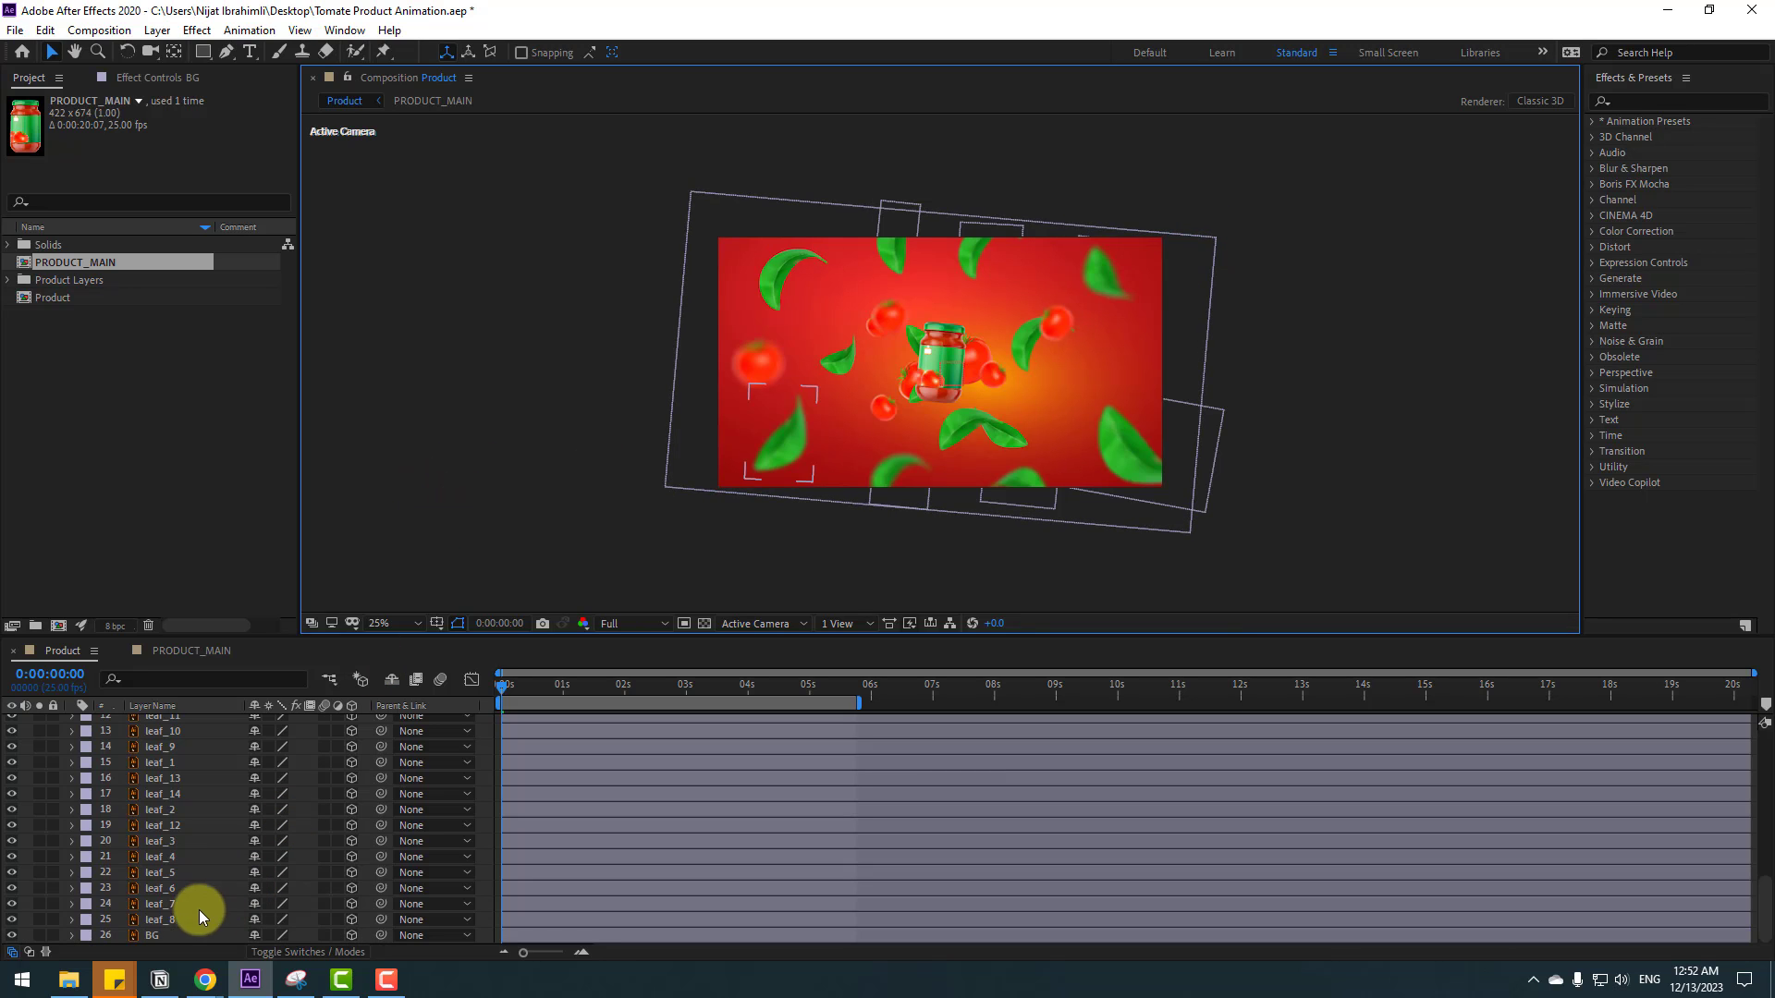
left_click(53, 937)
key("period")
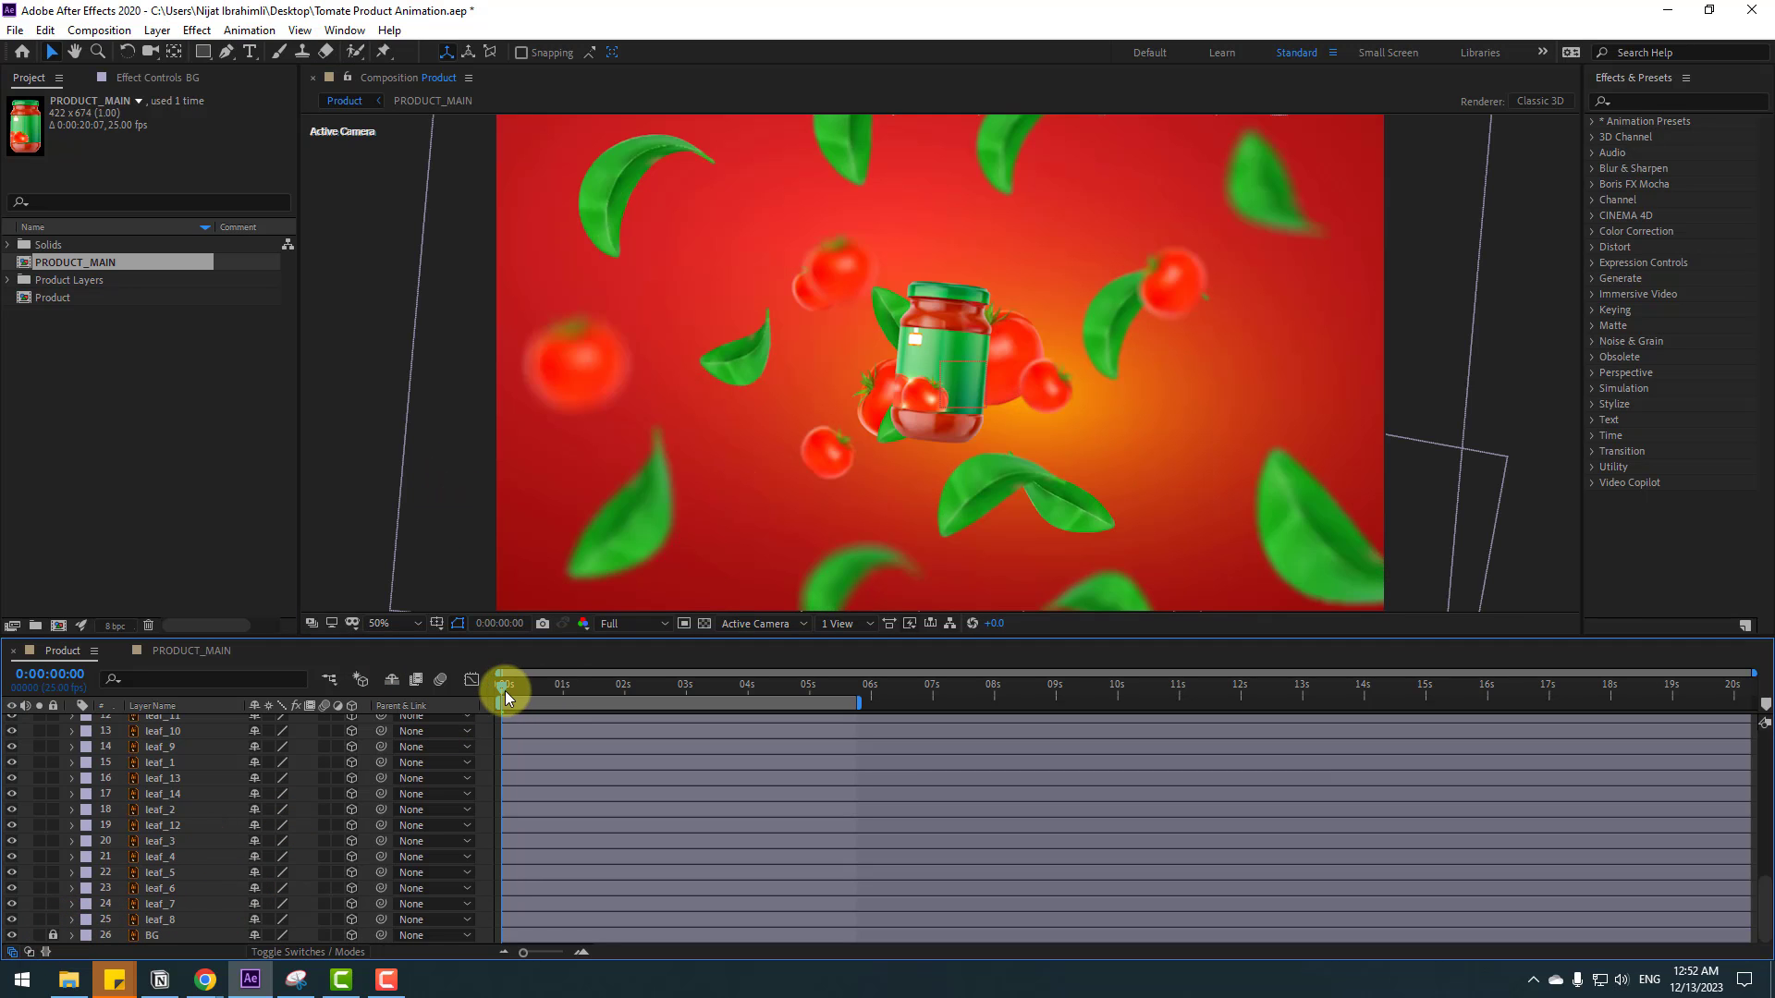
- Set the Camera 1 Orbit Null's Z Rotation to 5° on the existing keyframe at 0:00:03:07
left_click_drag(505, 690, 704, 684)
scroll(255, 815, "up", 8)
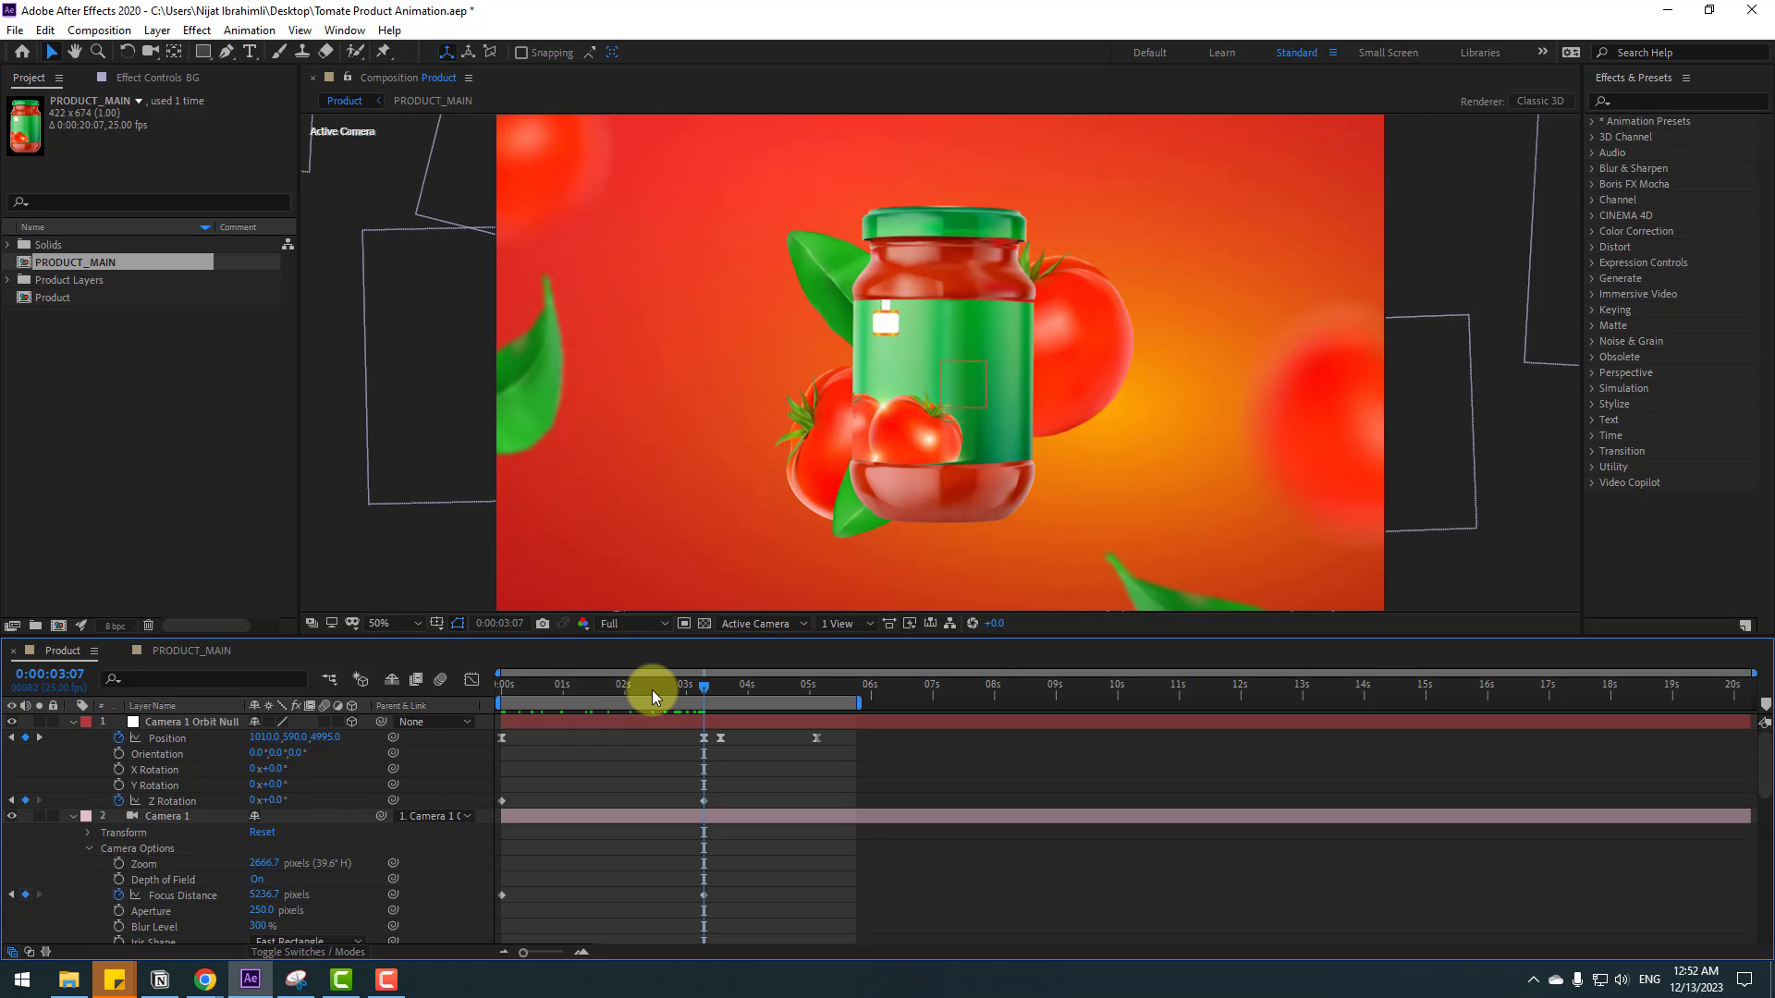
left_click_drag(651, 696, 703, 692)
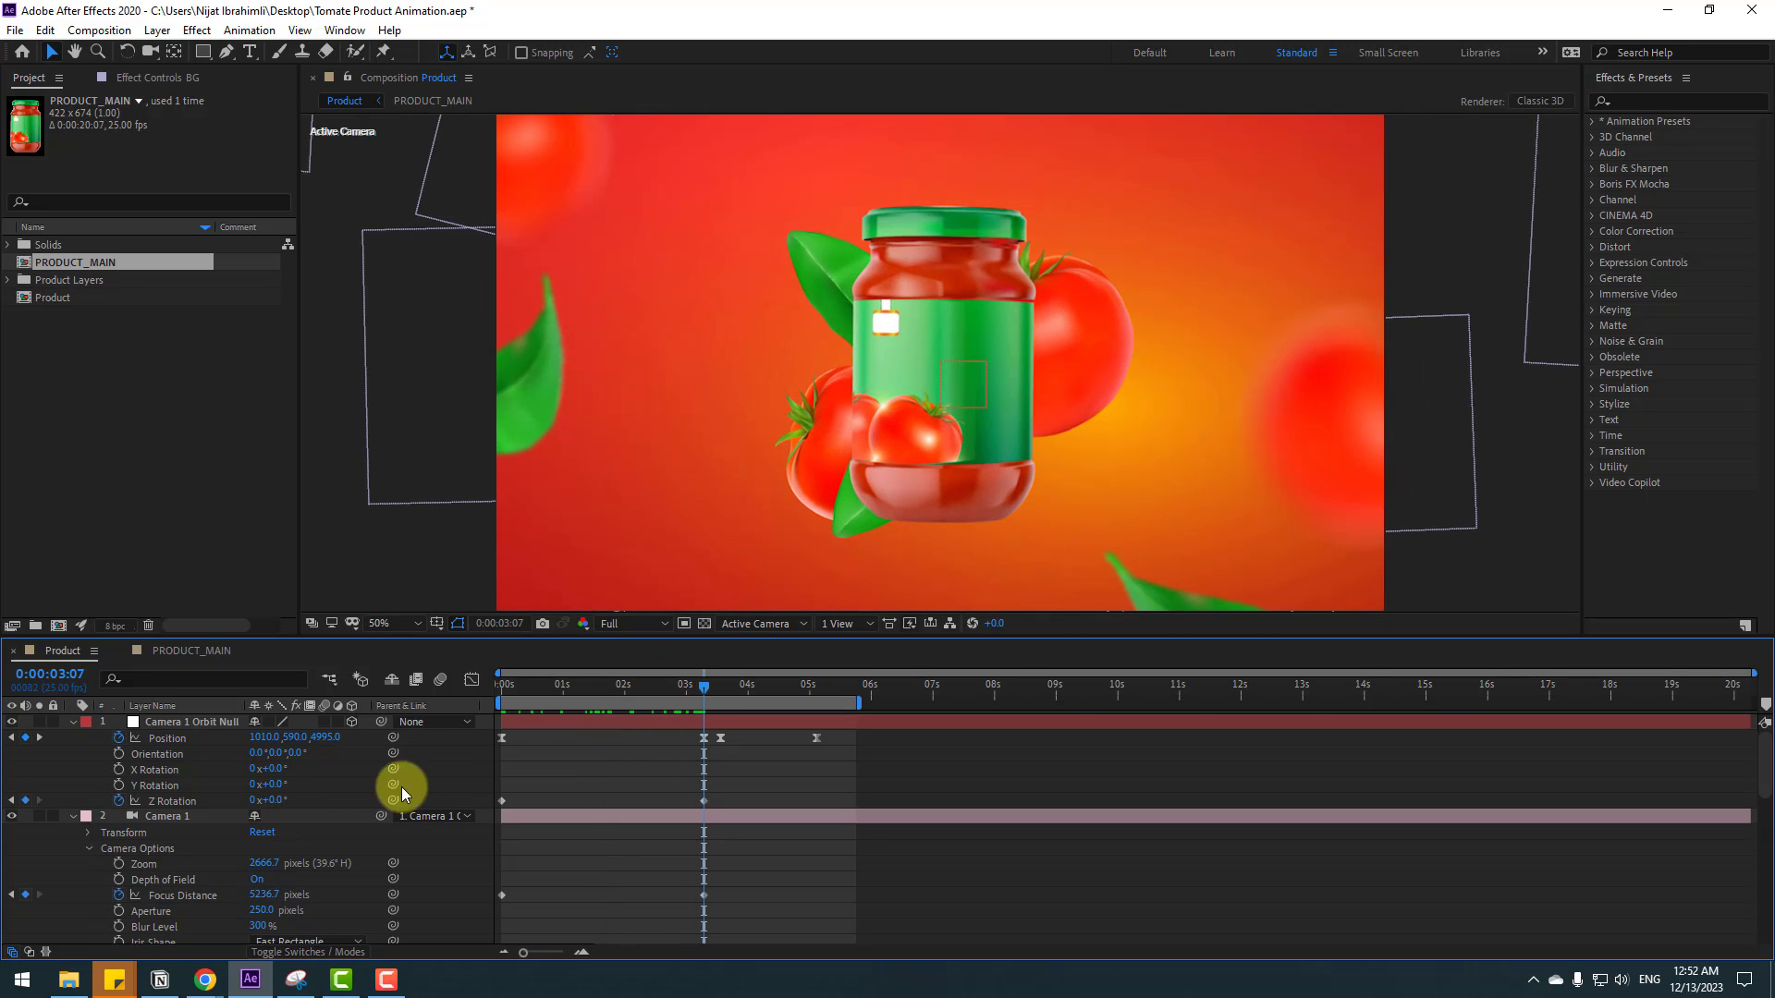
left_click_drag(279, 800, 322, 801)
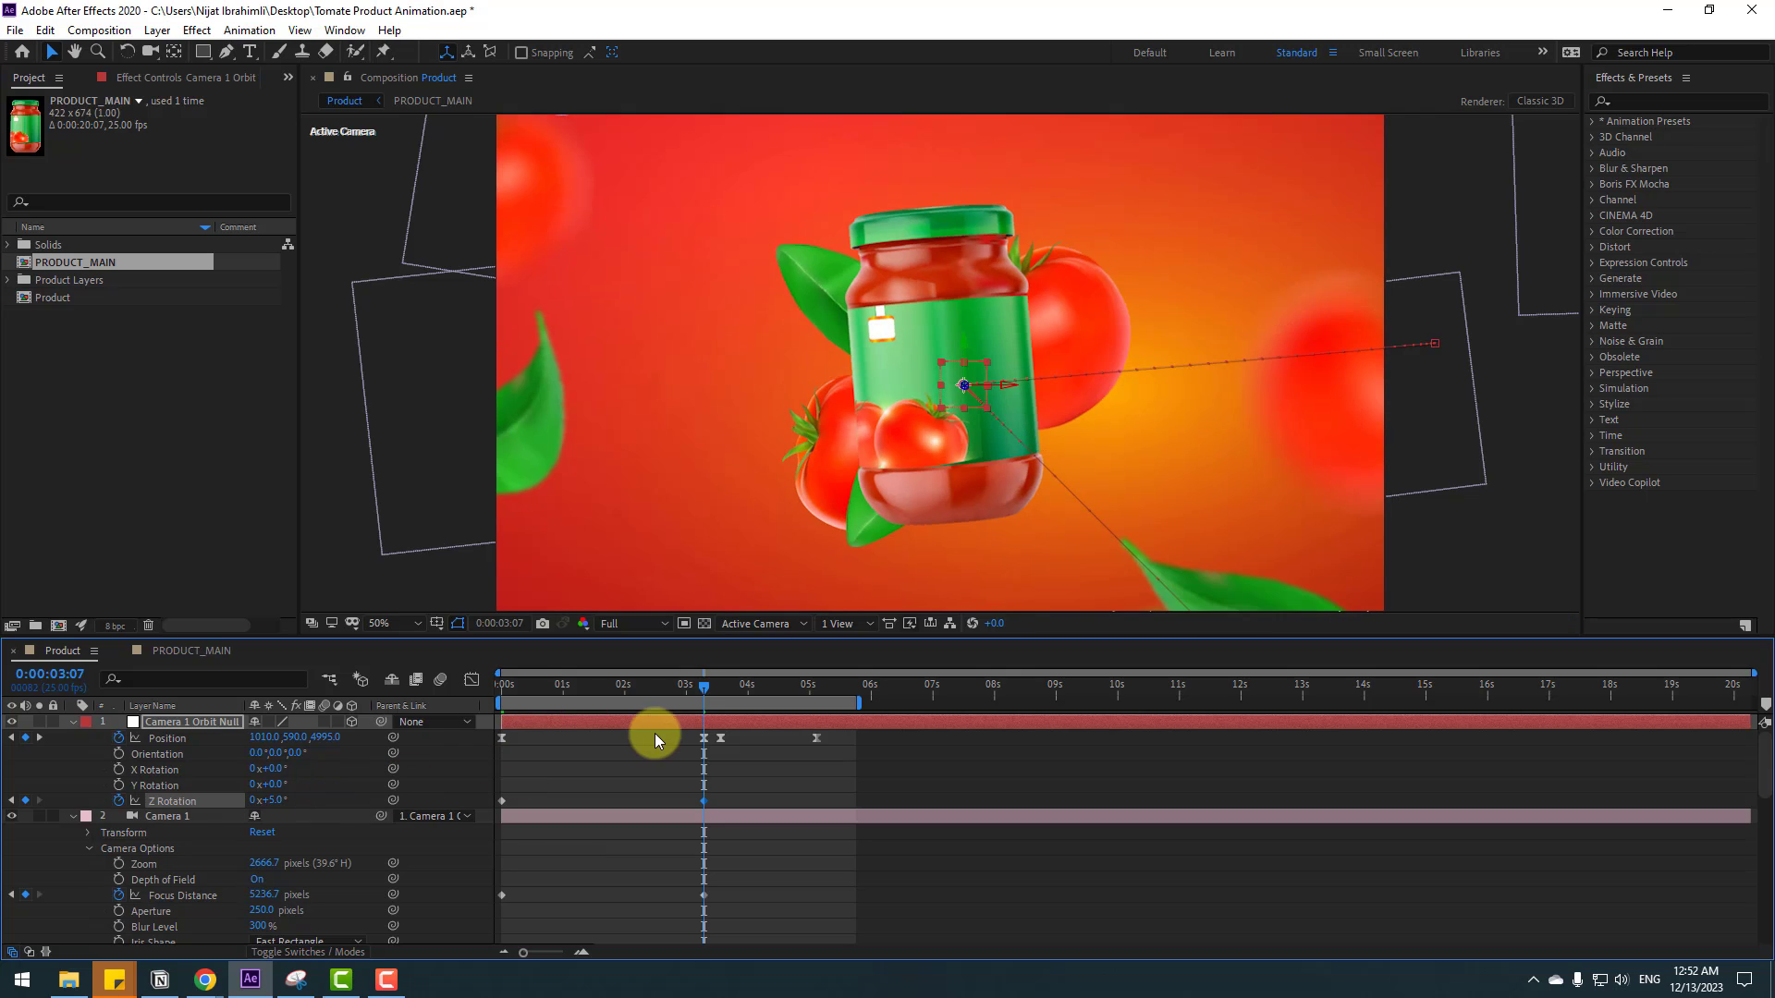
- Add a Z Rotation keyframe to the orbit null under its third Position keyframe and set Z Rotation to 0° at 0:00:05:02
left_click_drag(677, 685, 814, 683)
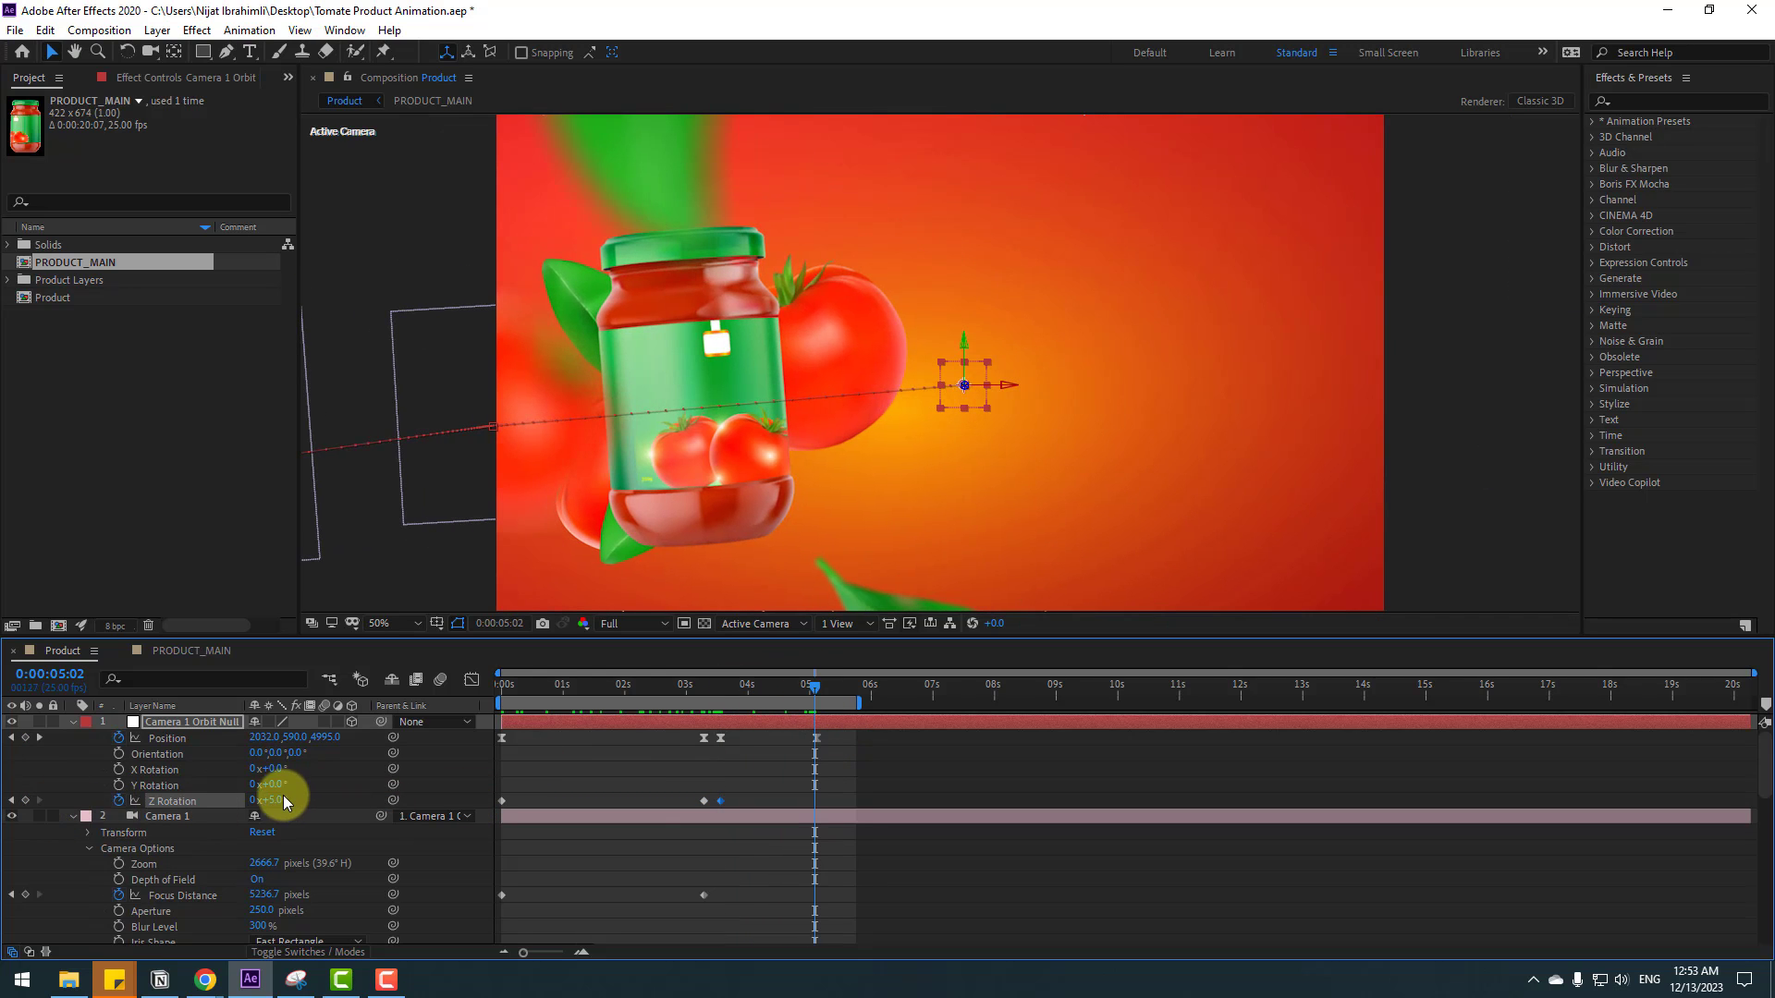
left_click_drag(280, 800, 274, 801)
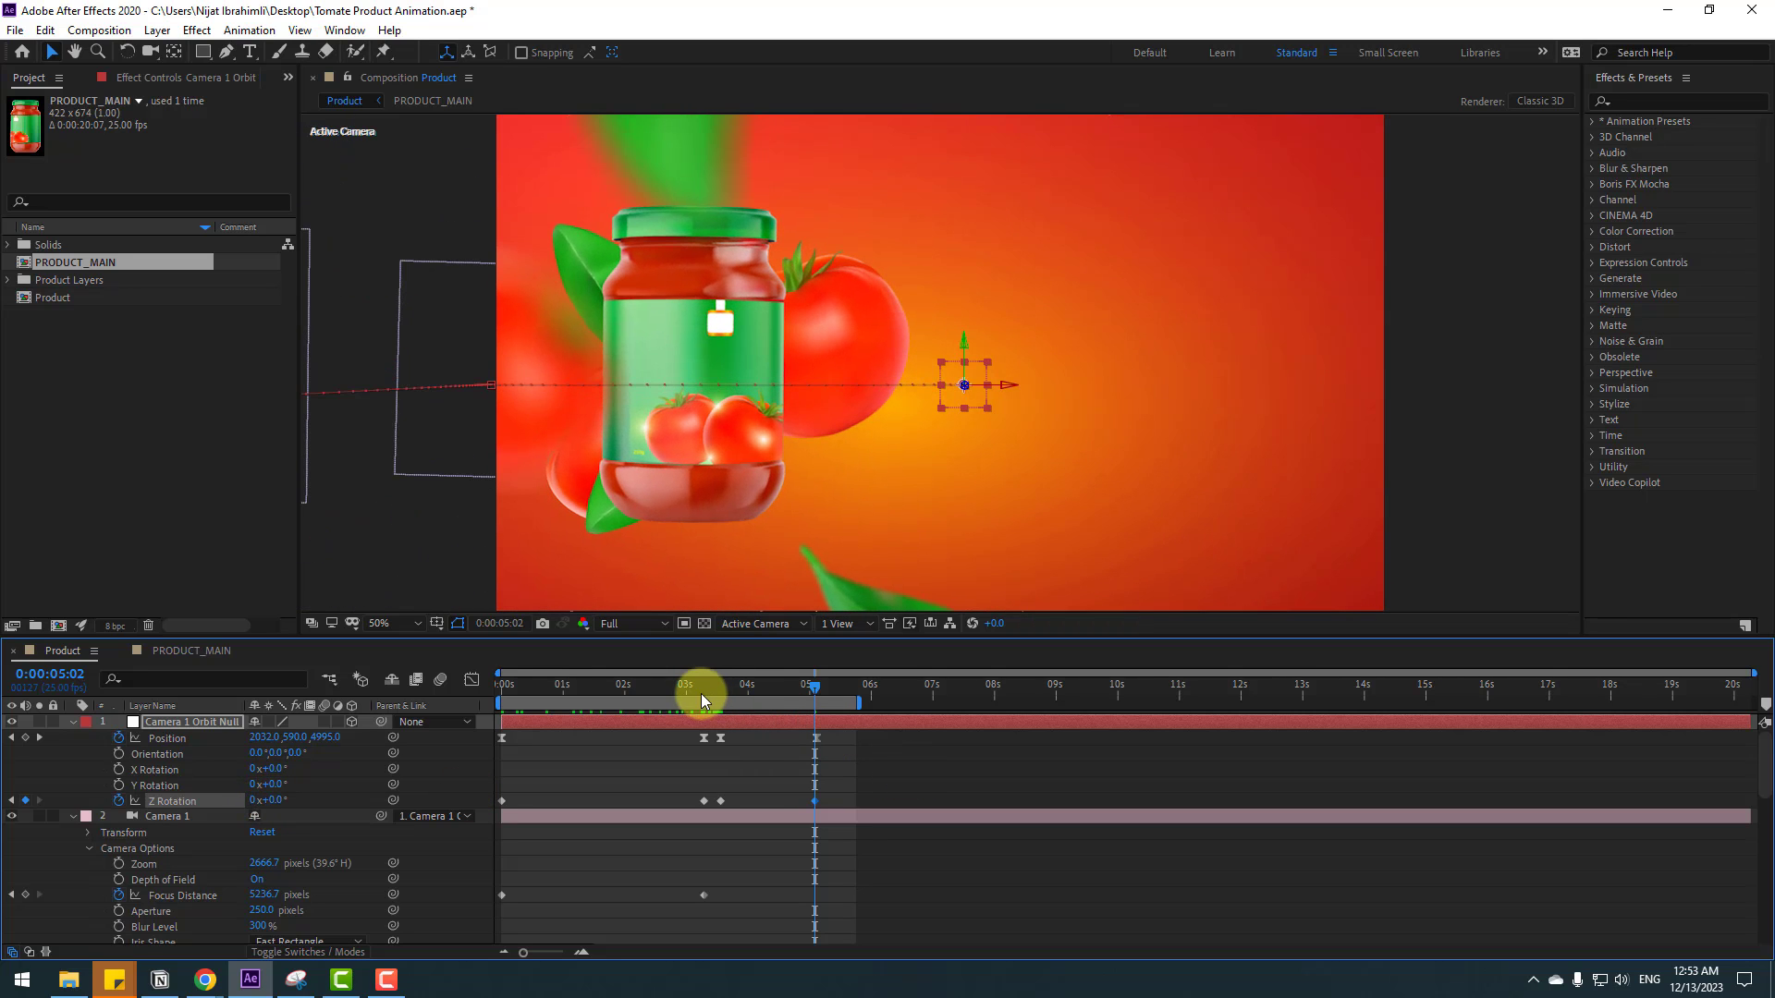
left_click_drag(700, 694, 775, 701)
- Apply Easy Ease to all of the orbit null's Z Rotation keyframes and preview the camera animation
left_click(835, 800)
right_click(502, 801)
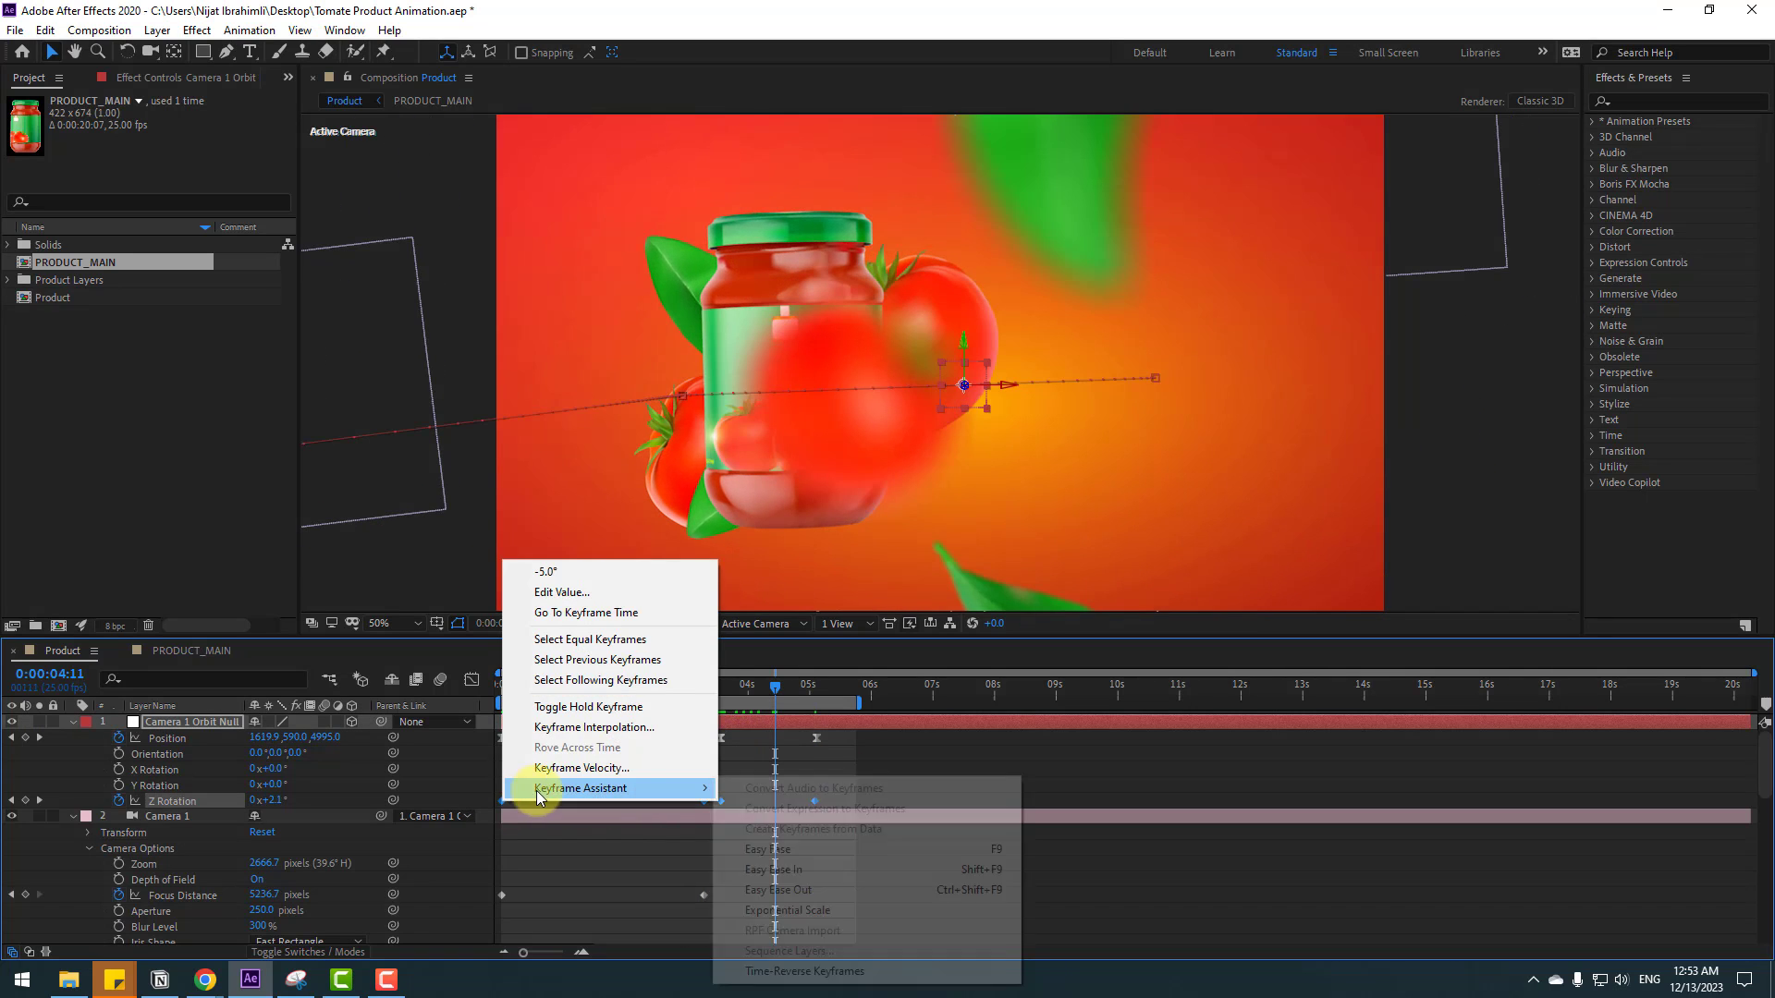
mouse_move(593, 789)
left_click(786, 842)
key("space")
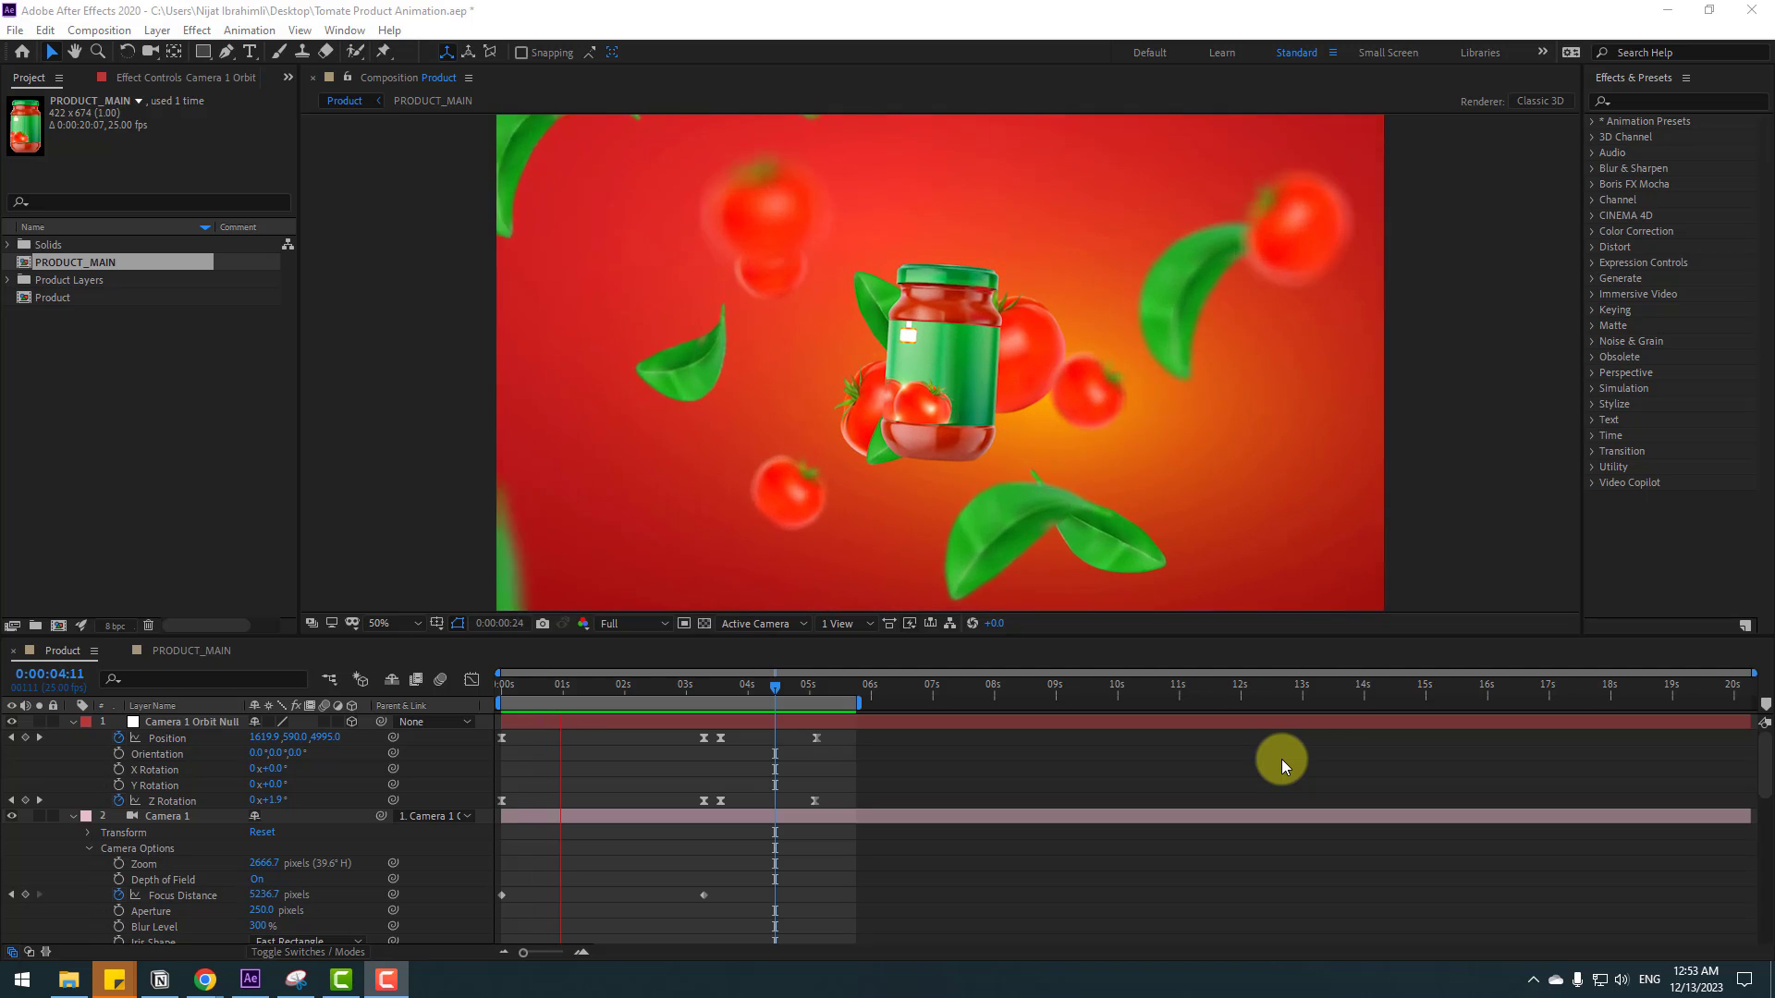